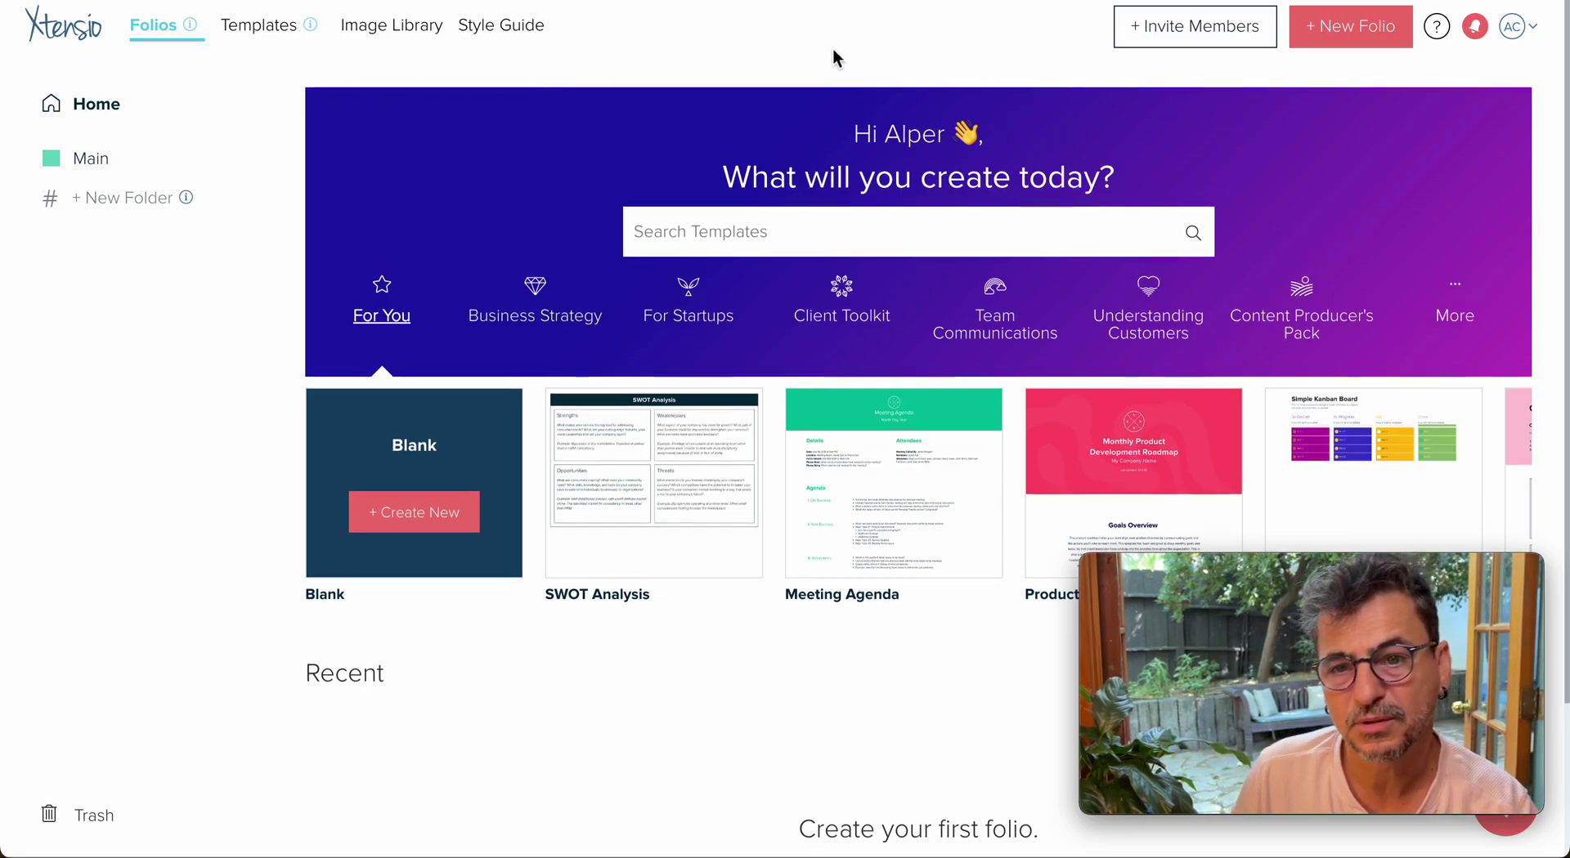
Browse the dashboard's suggested templates for Business Strategy, For Startups, Client Toolkit and Team Communications
scroll(829, 48, "down", 1)
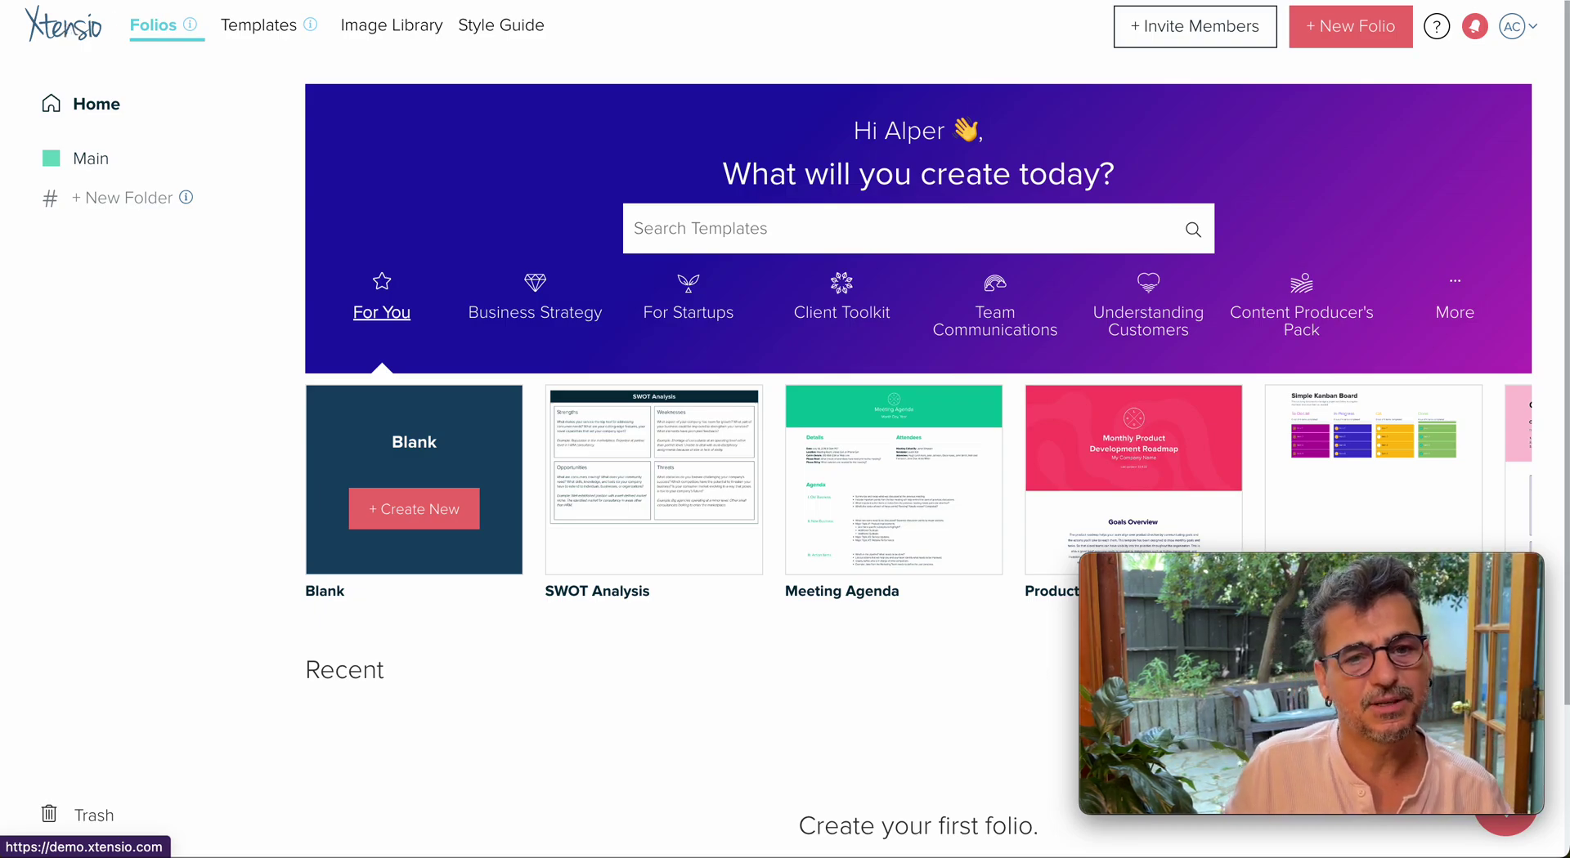
scroll(375, 129, "down", 1)
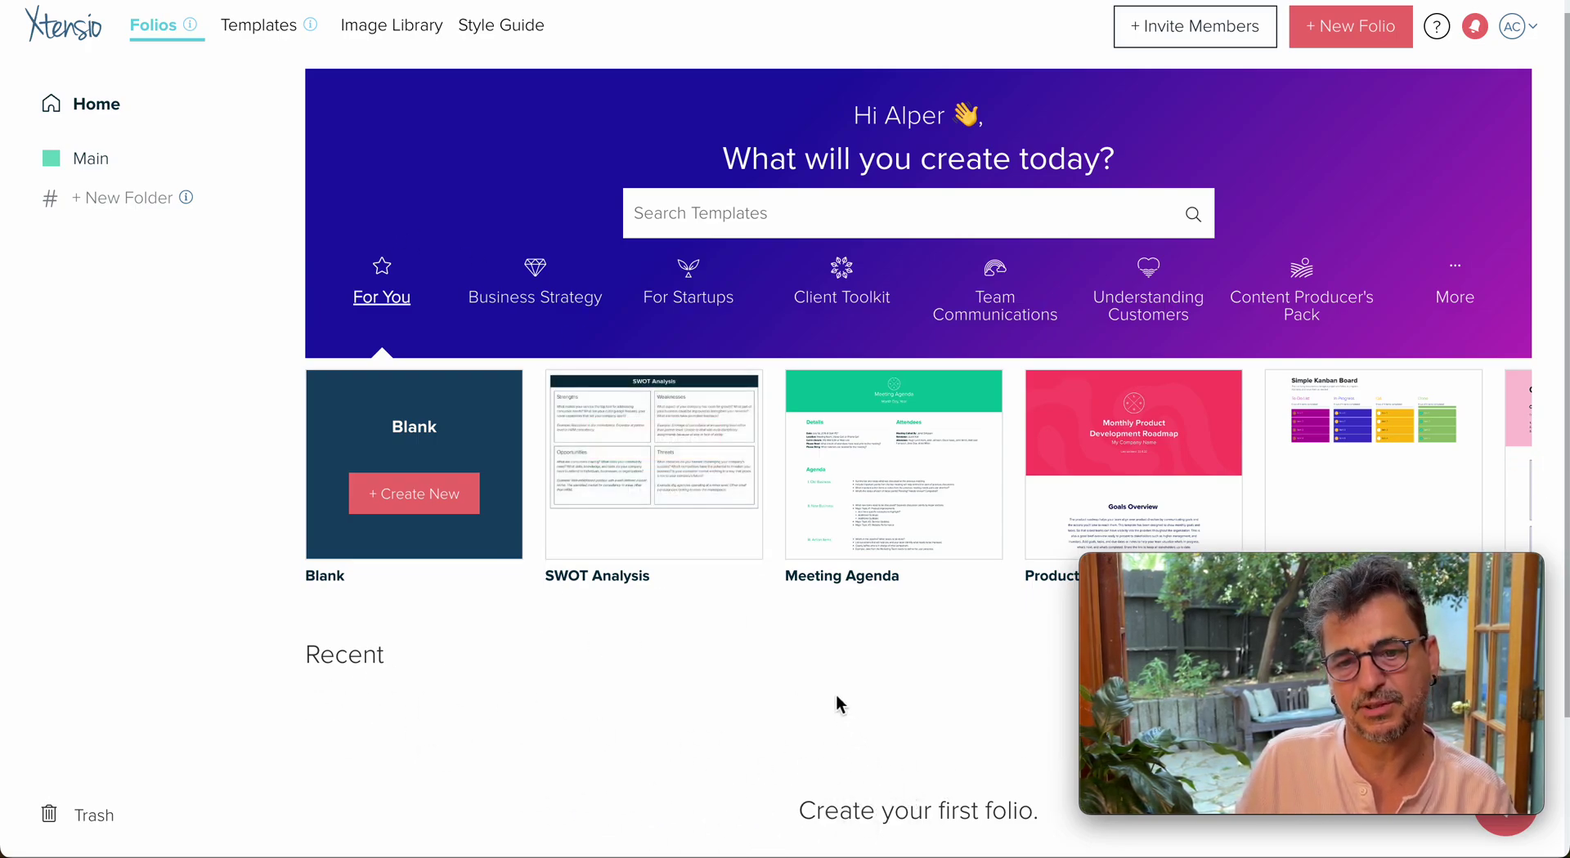
scroll(835, 694, "up", 1)
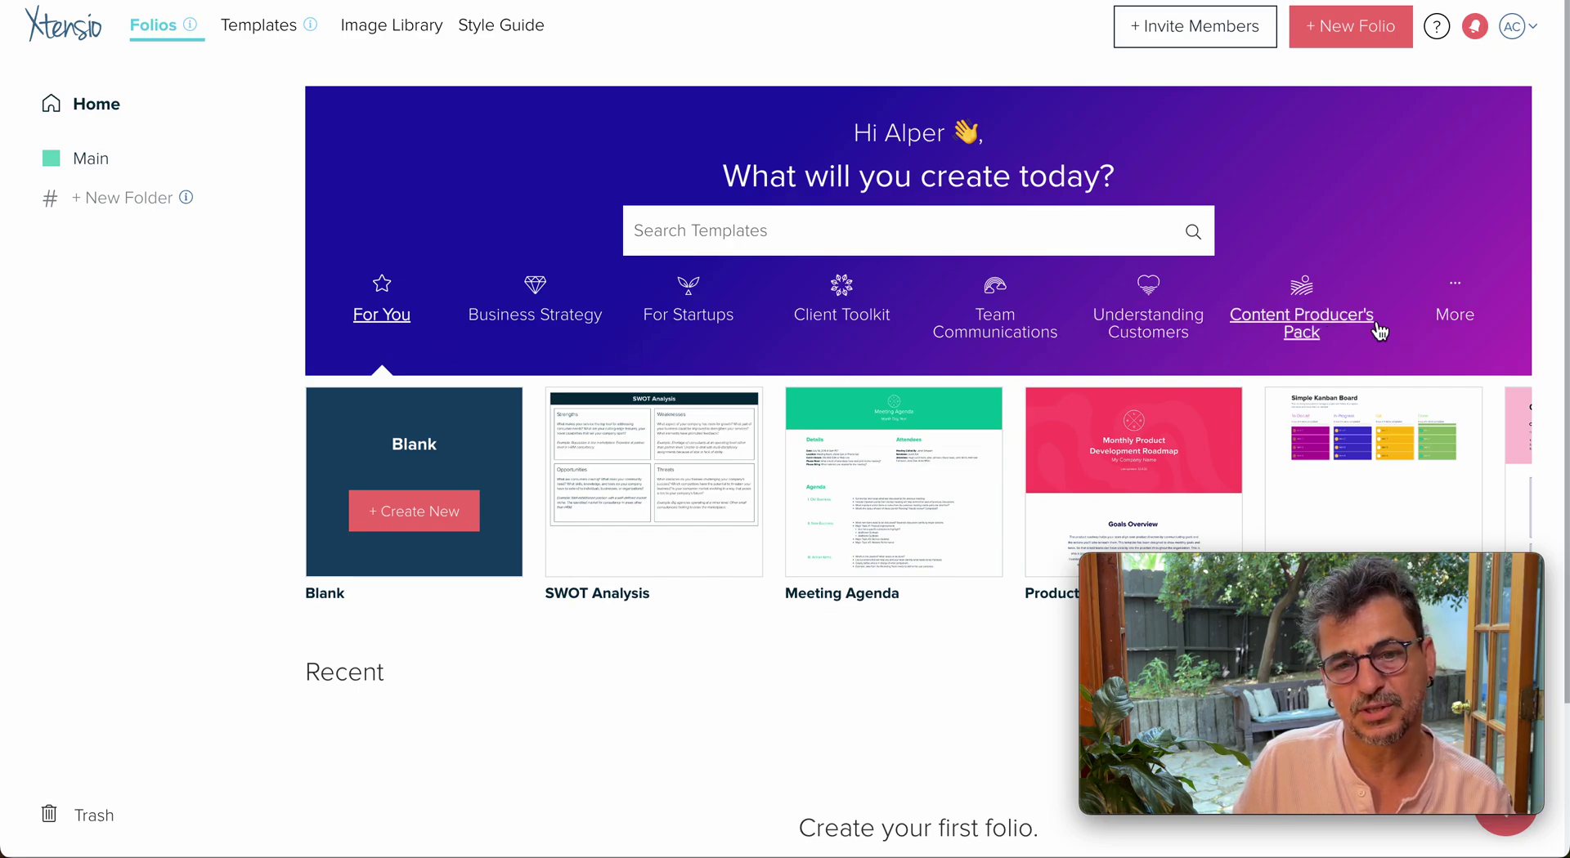
left_click(546, 324)
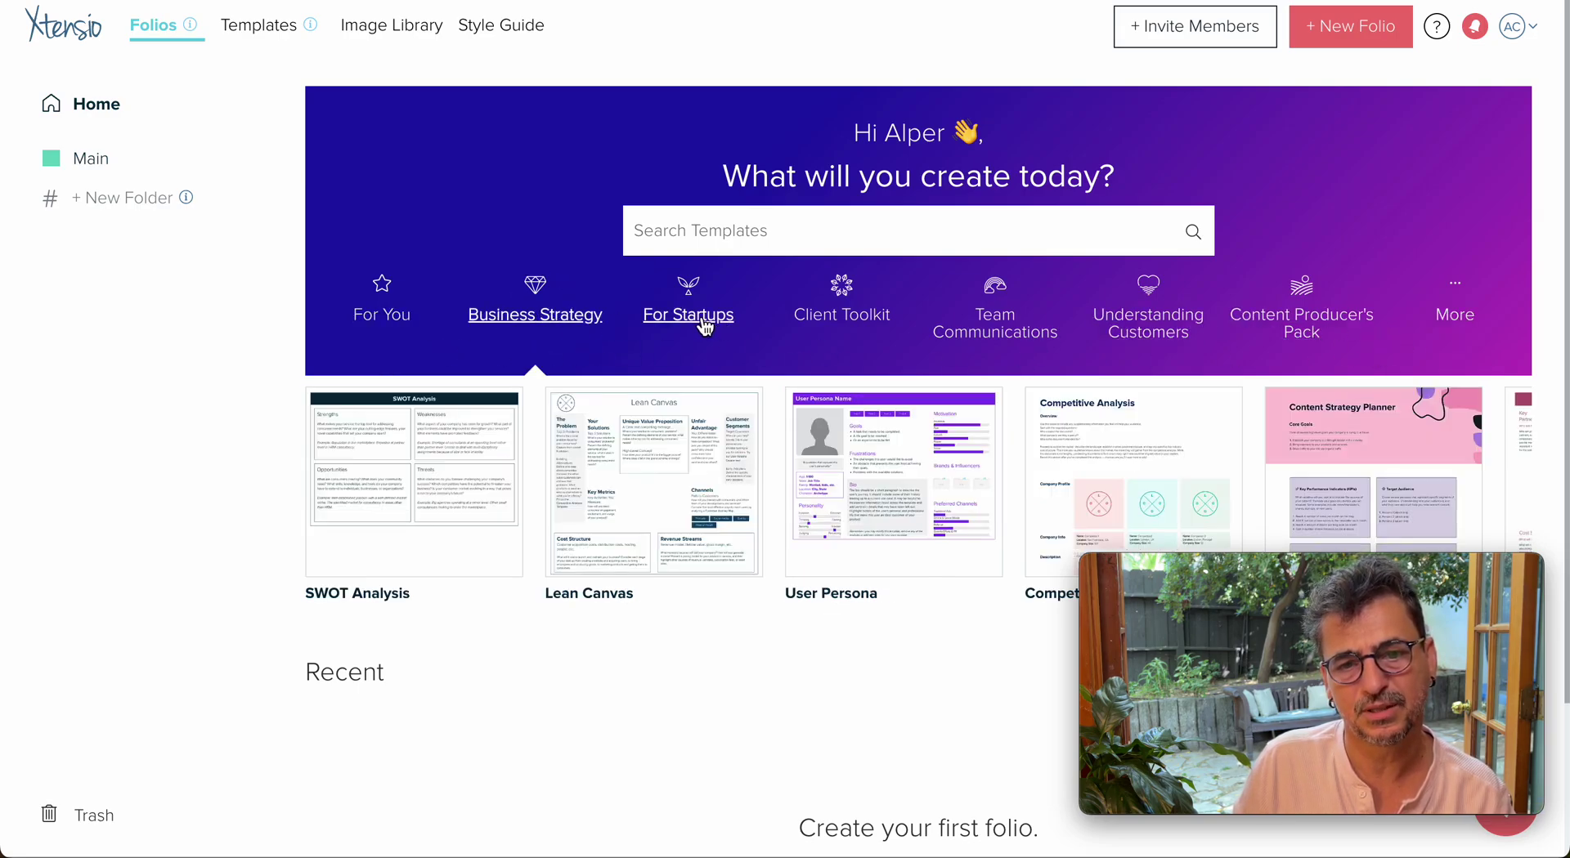
left_click(703, 326)
left_click(875, 320)
left_click(999, 331)
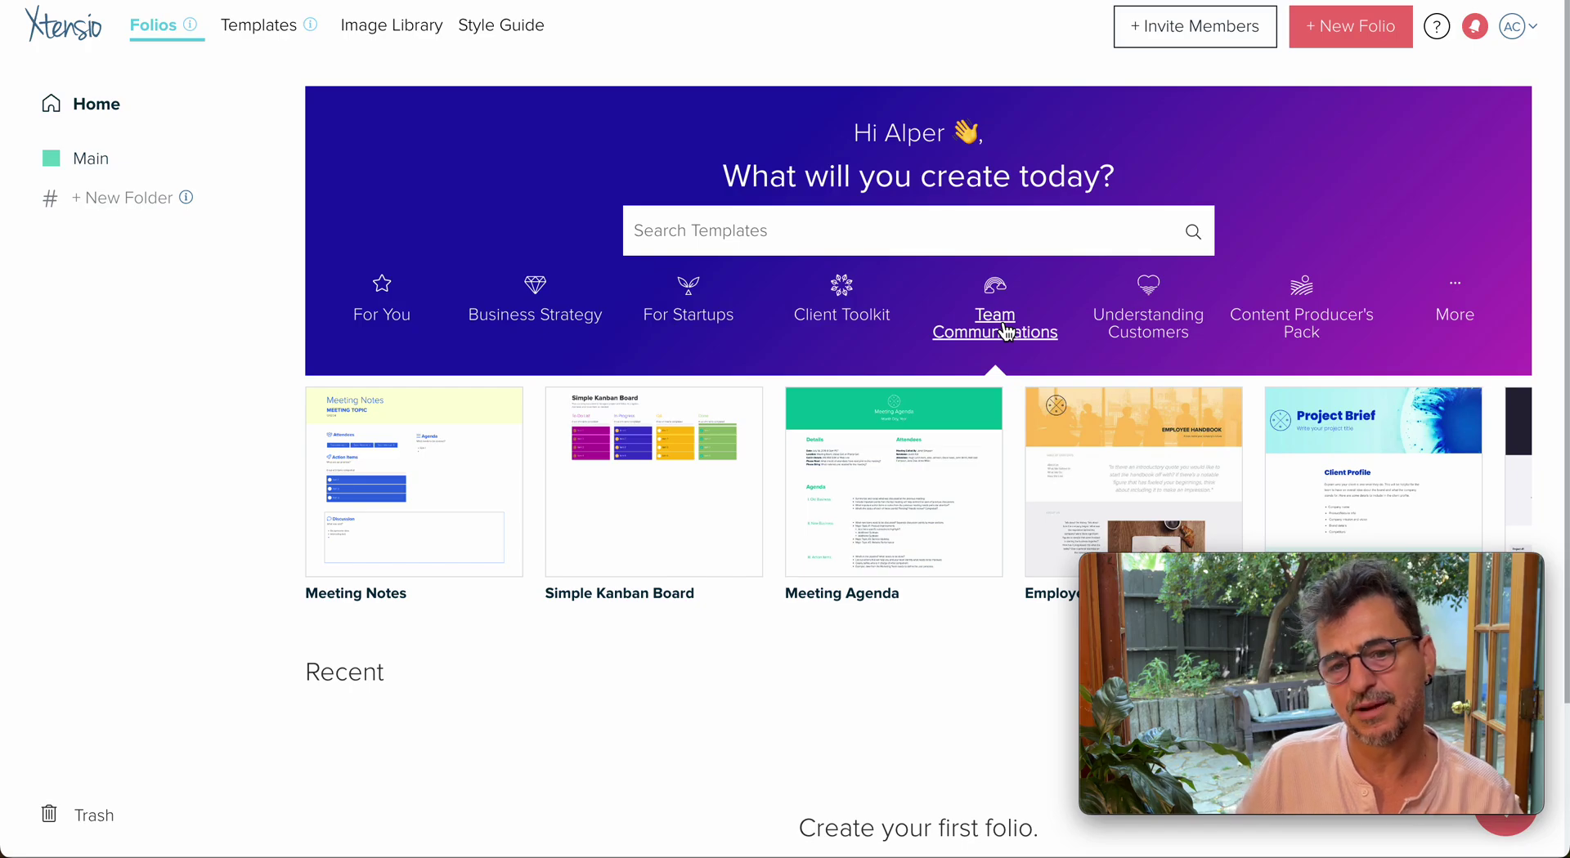
Open the template gallery and look through its Strategy and Reporting categories, returning to the Featured templates
left_click(270, 33)
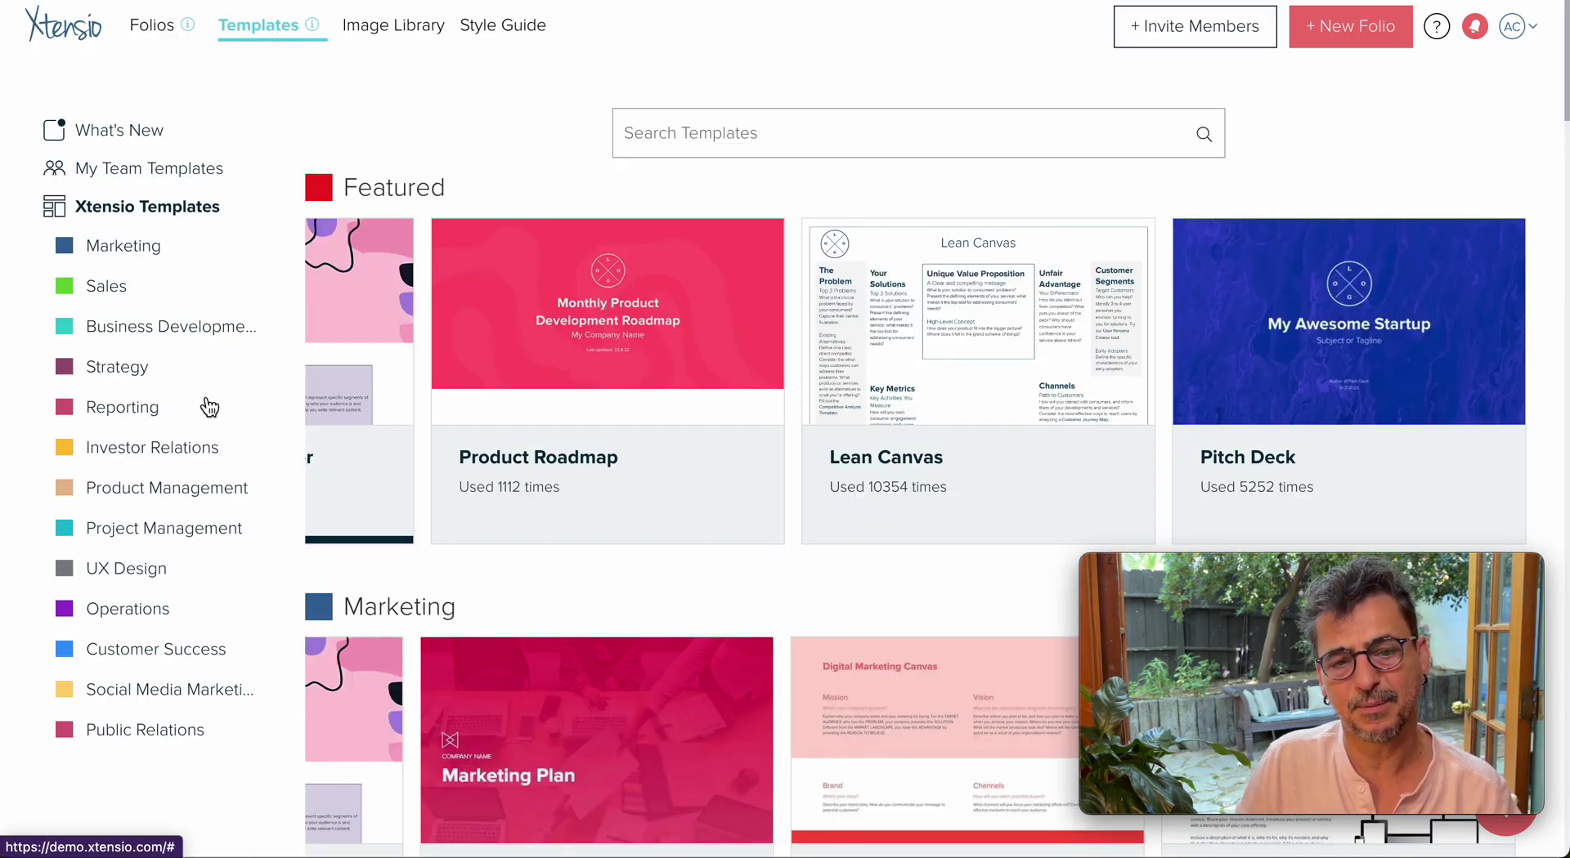
left_click(168, 386)
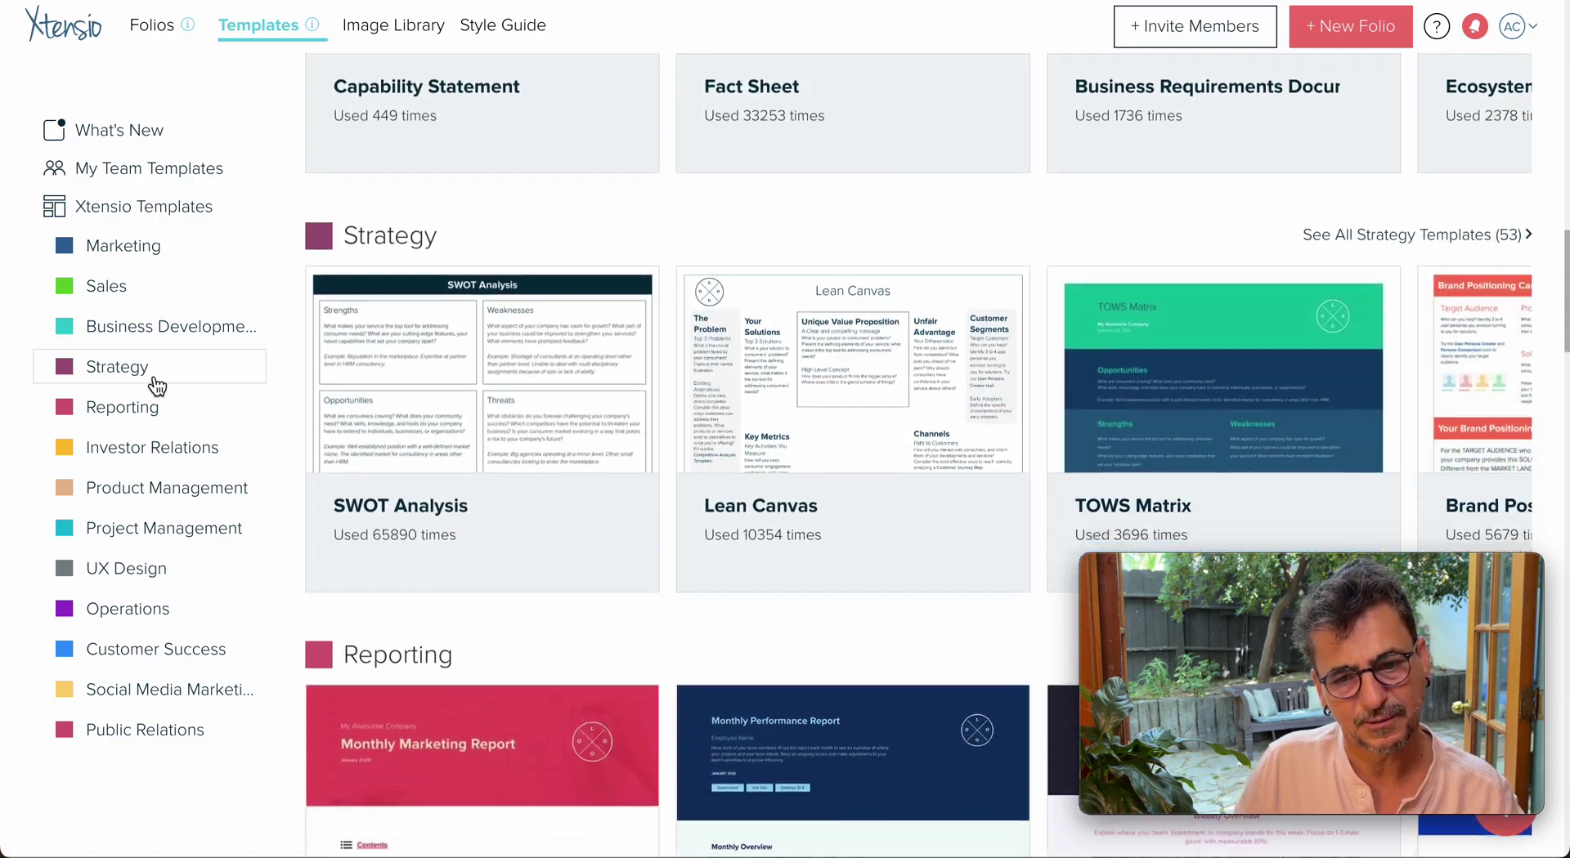
scroll(157, 386, "down", 5)
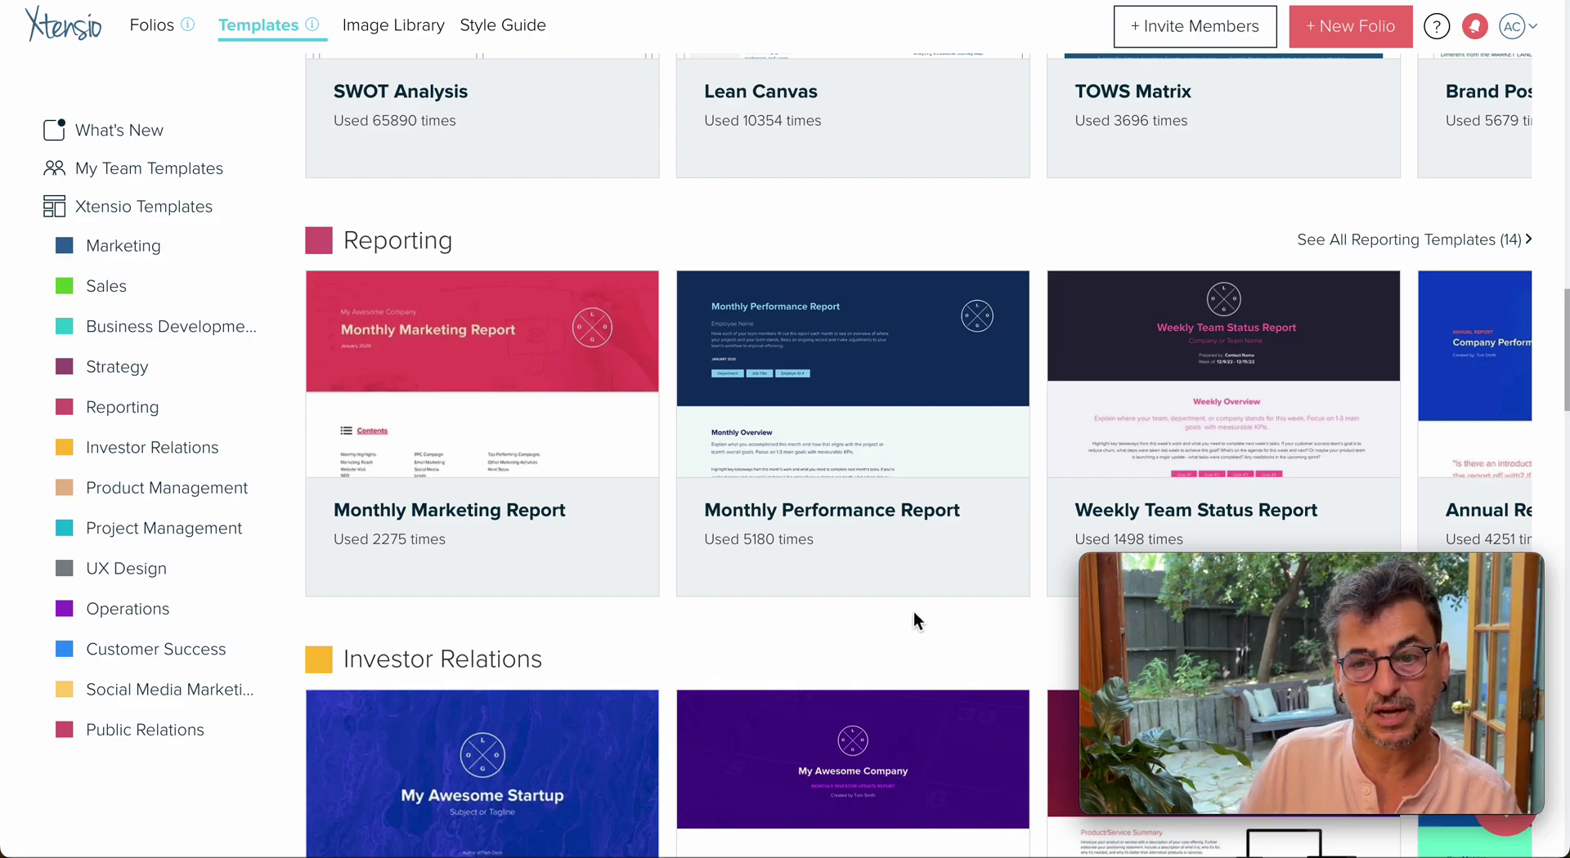
scroll(911, 605, "up", 3)
scroll(903, 607, "up", 20)
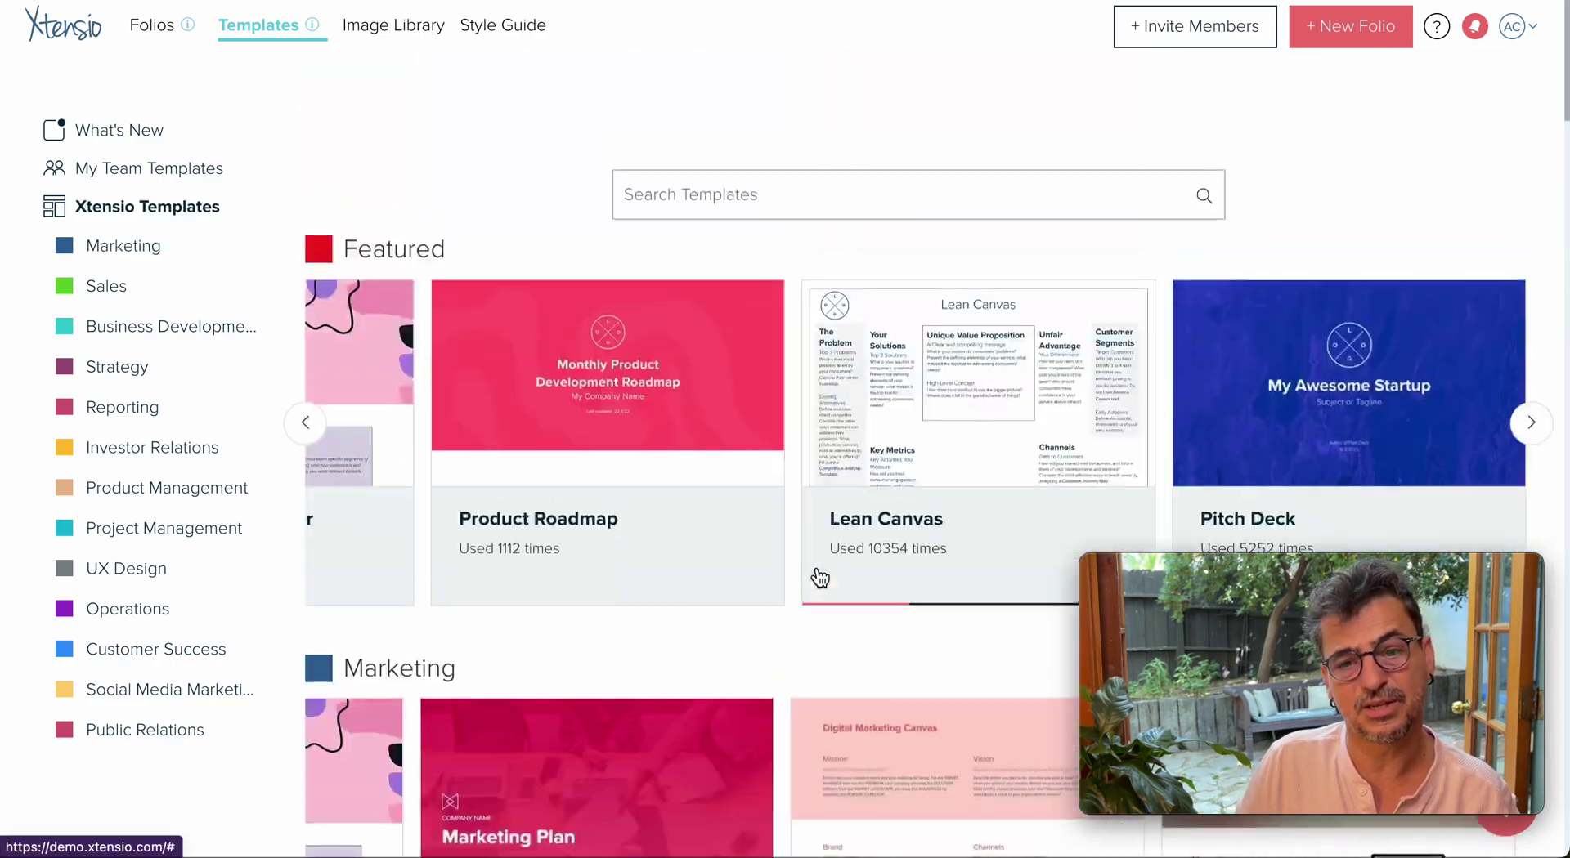
scroll(808, 564, "down", 1)
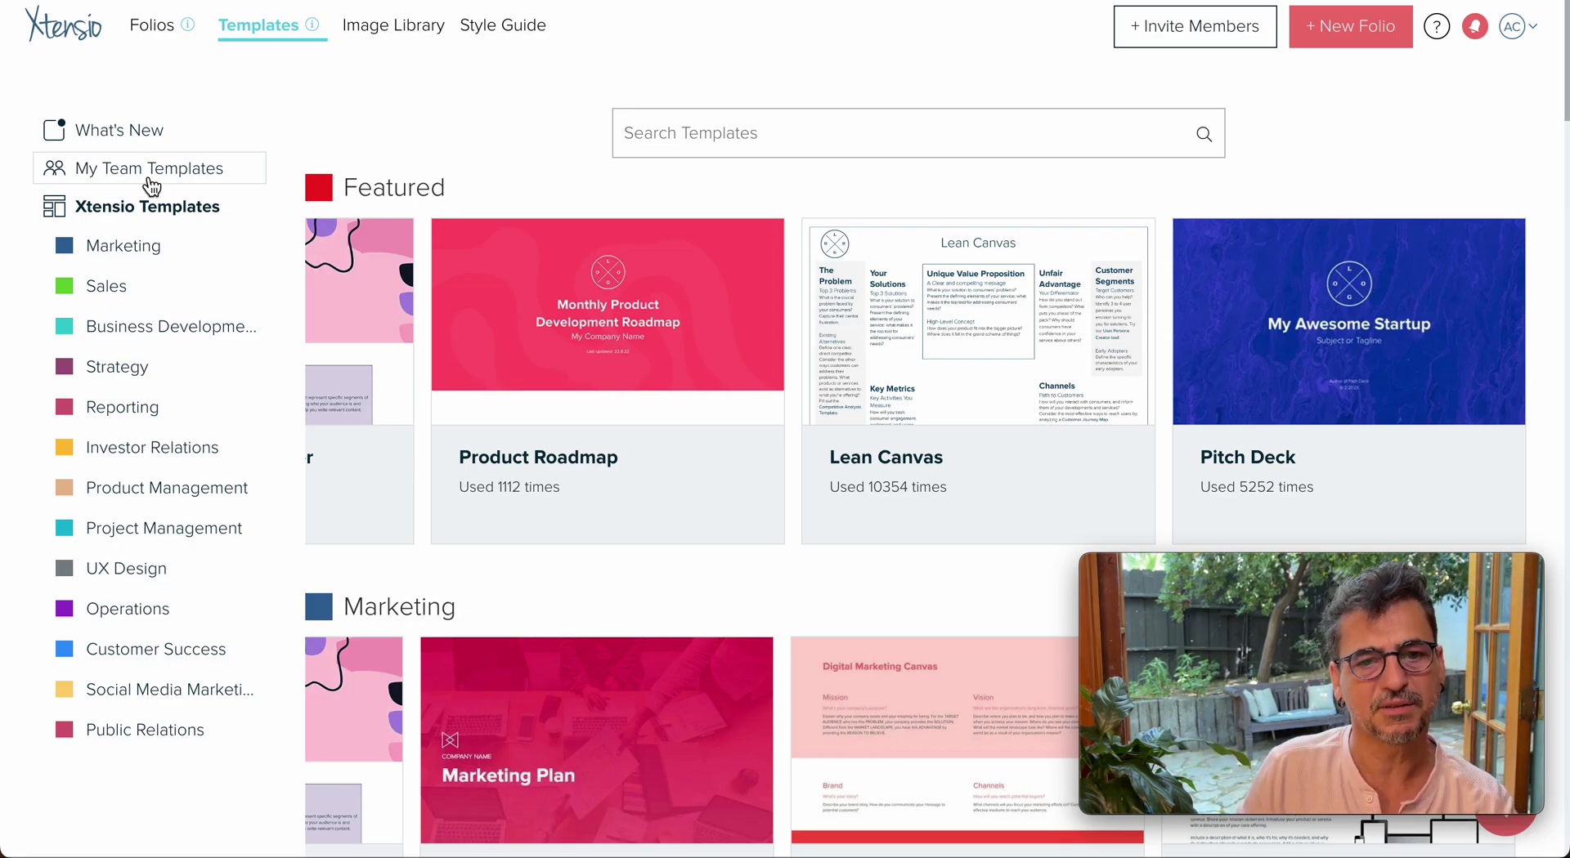
Look at the team's image library and its free photo search, then close the image window
left_click(395, 37)
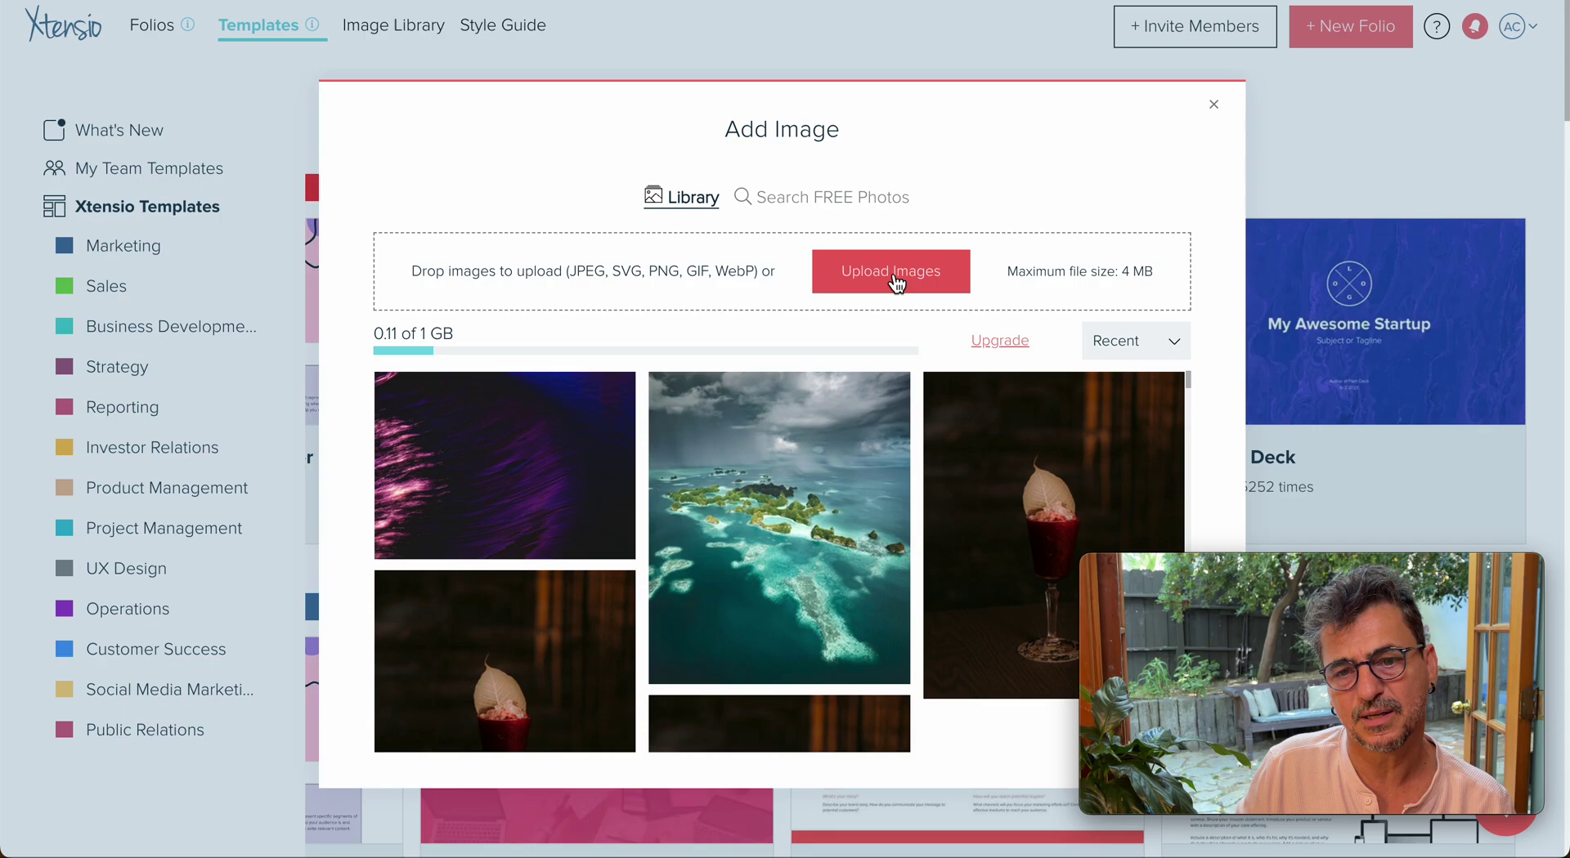
left_click(834, 206)
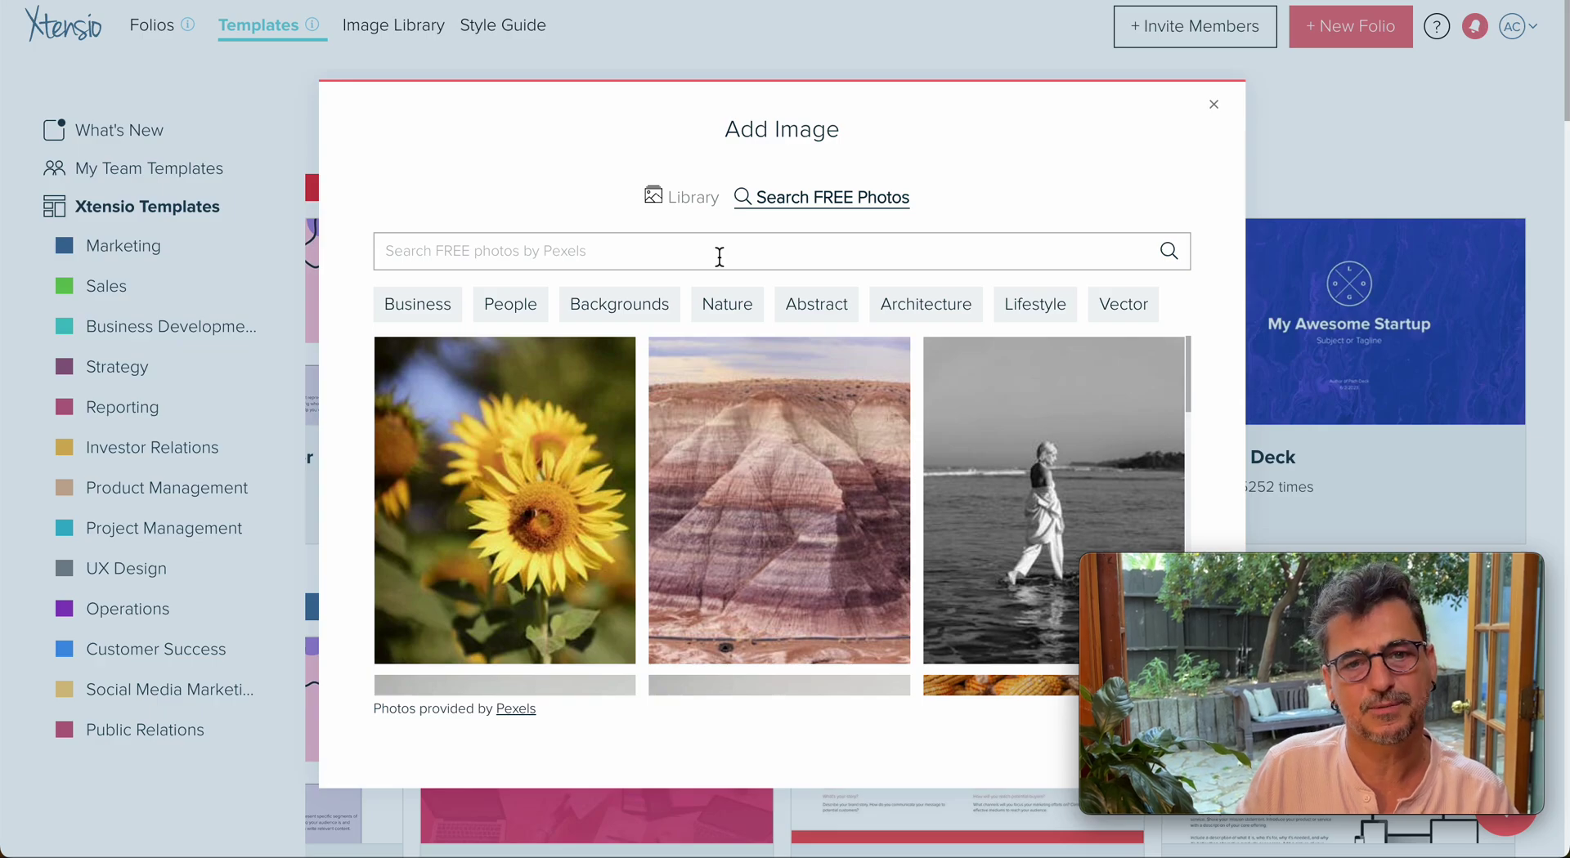
left_click(1214, 106)
Open the team's style guide and view its font settings and color settings
left_click(511, 27)
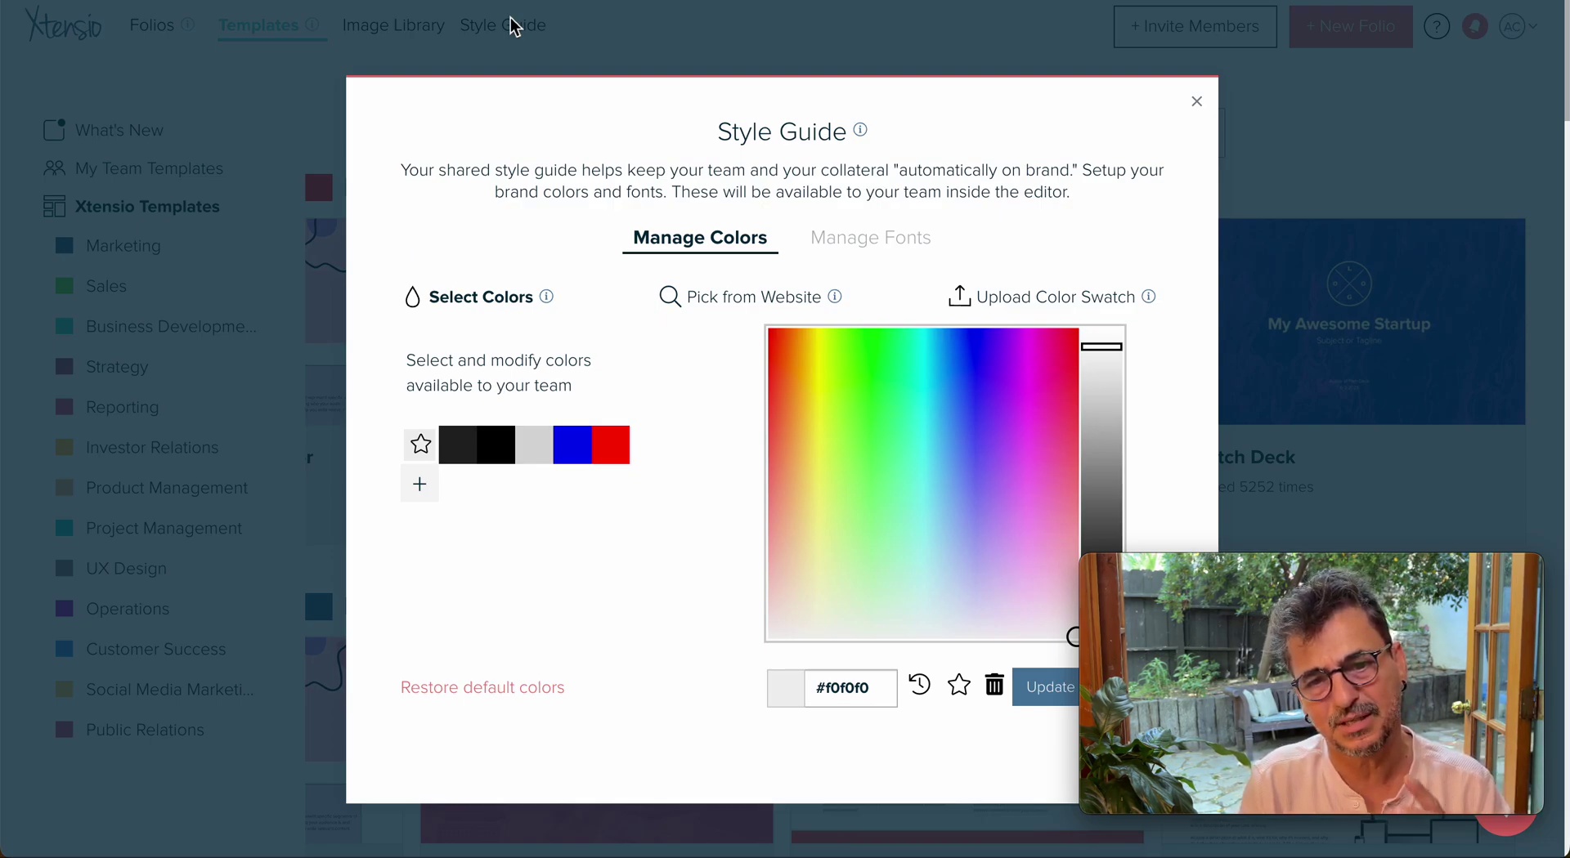
left_click(887, 246)
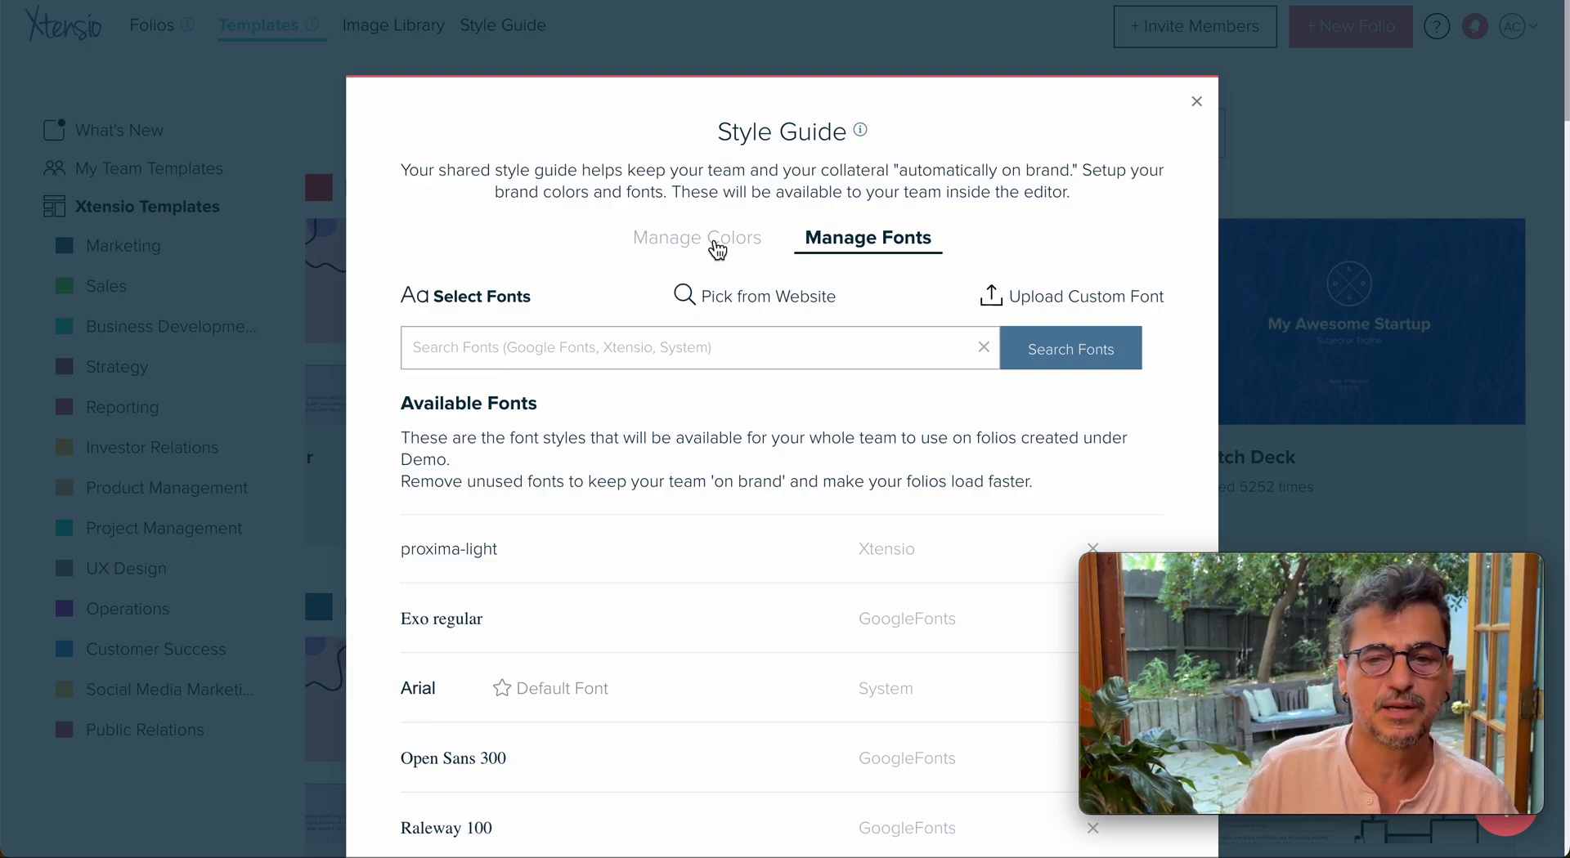
left_click(716, 248)
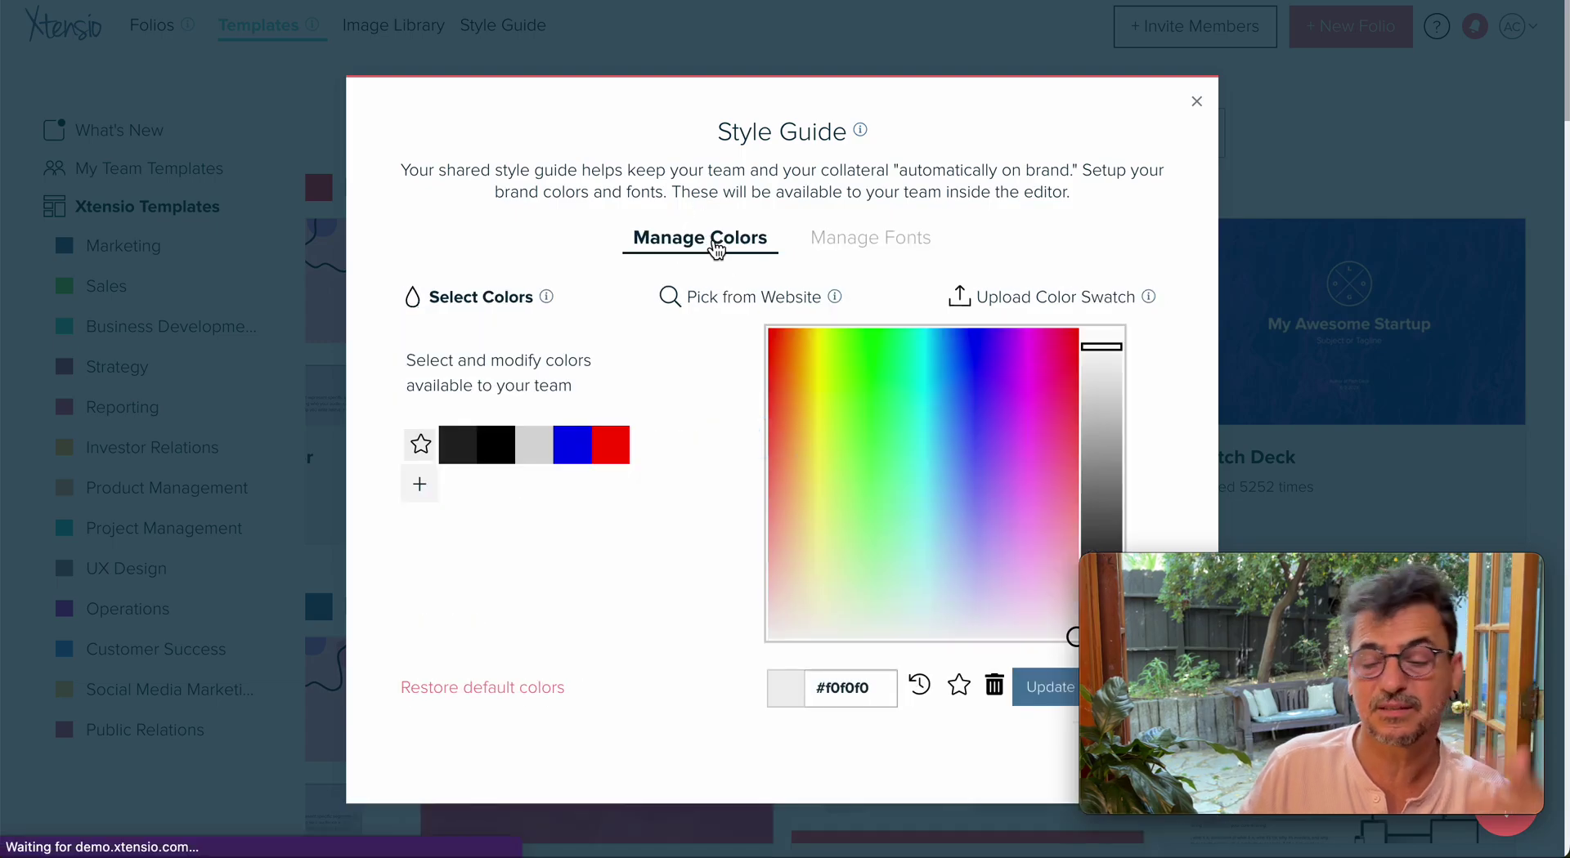
Retrieve brand colors for the style guide from the website xtensio.com
left_click(761, 303)
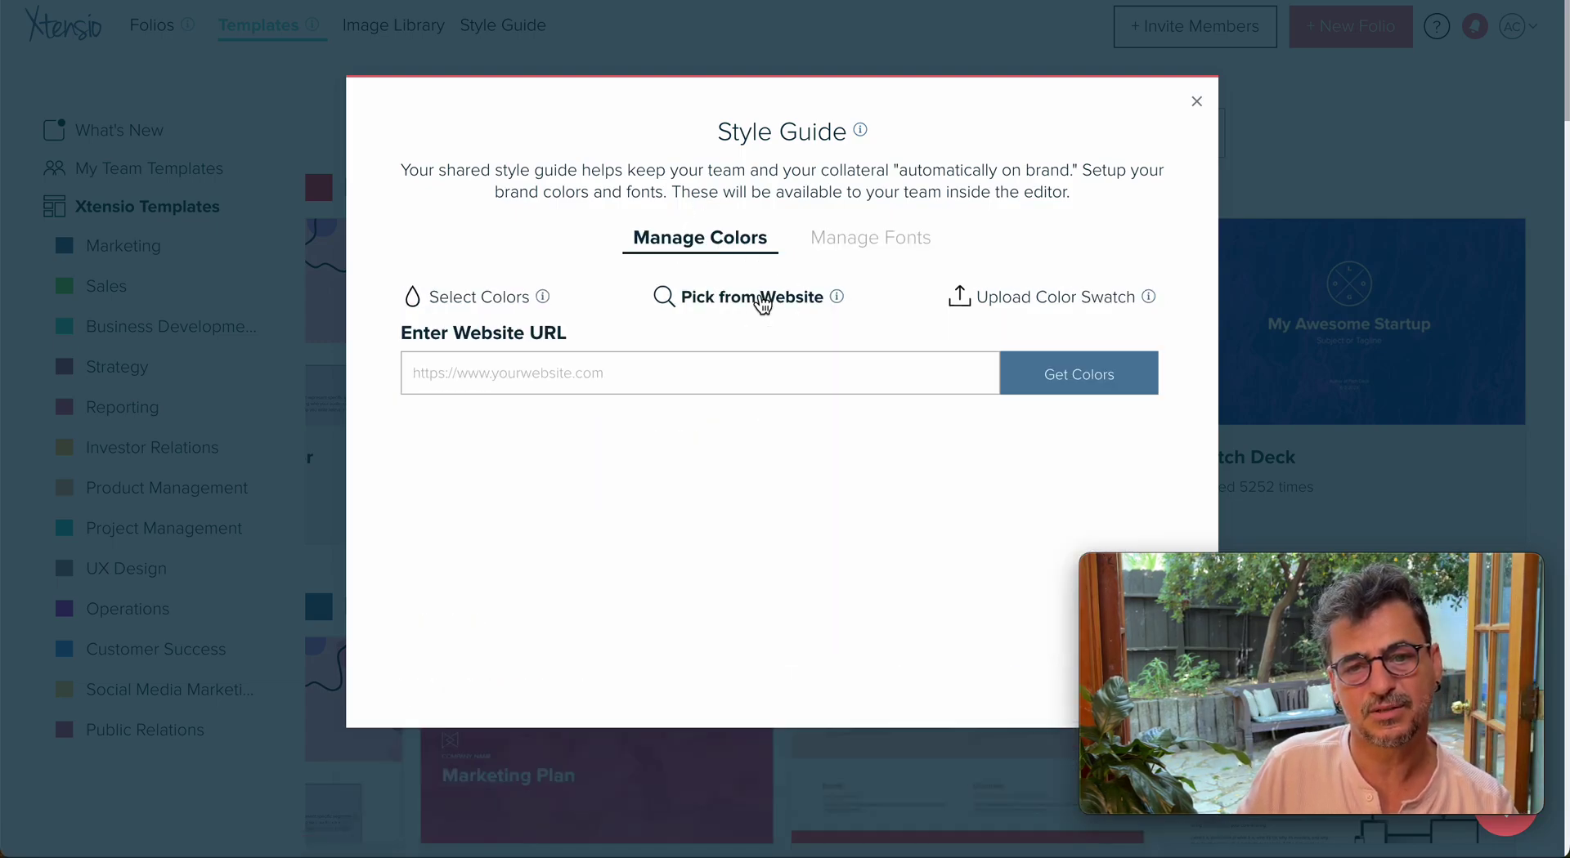
left_click(673, 377)
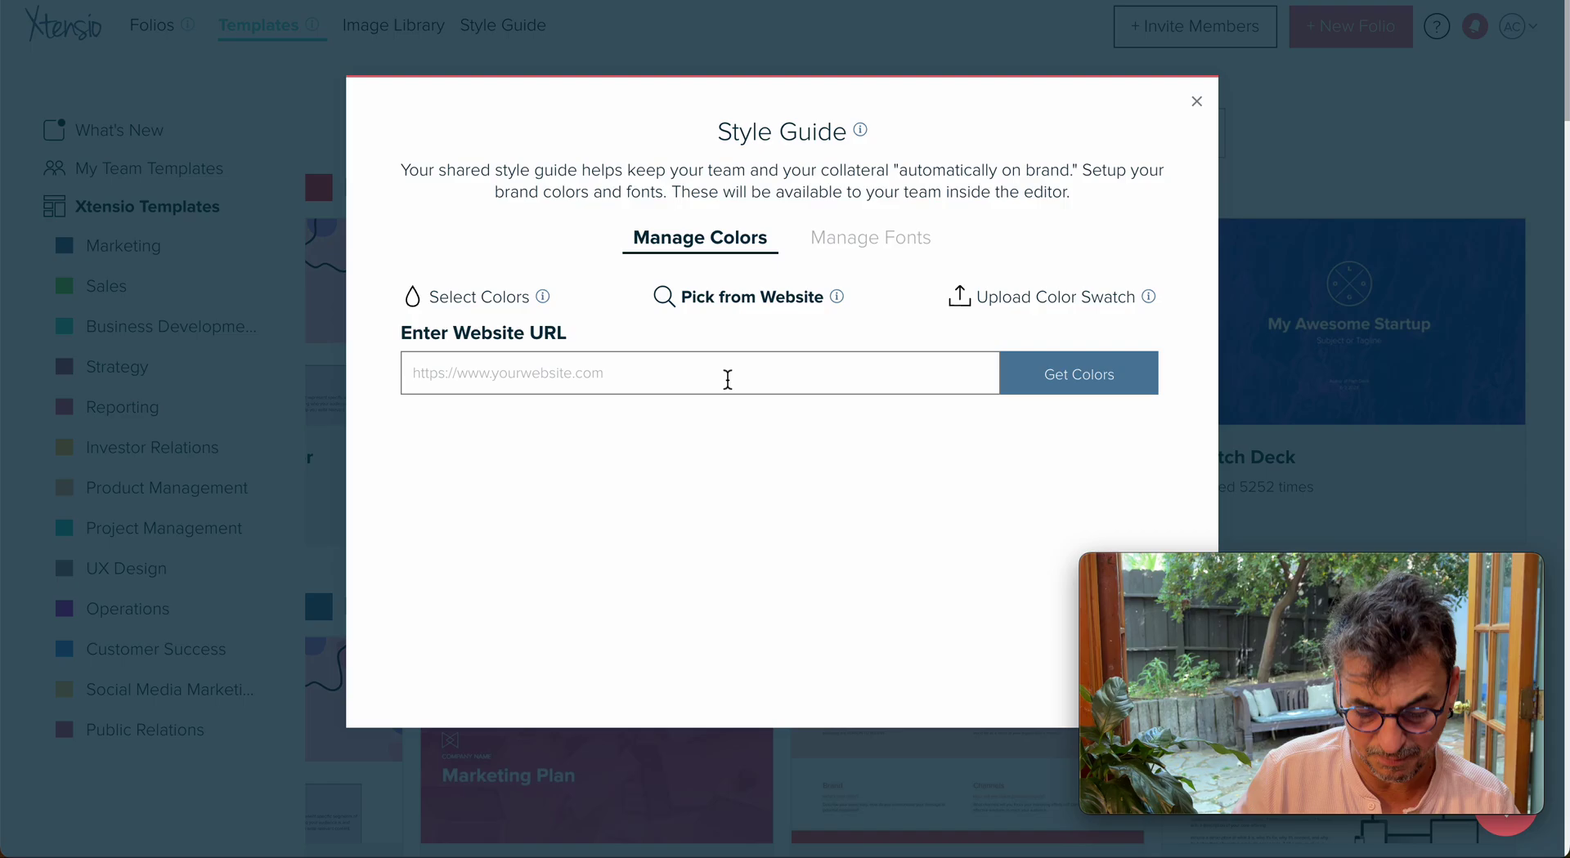
type("xtensio.com")
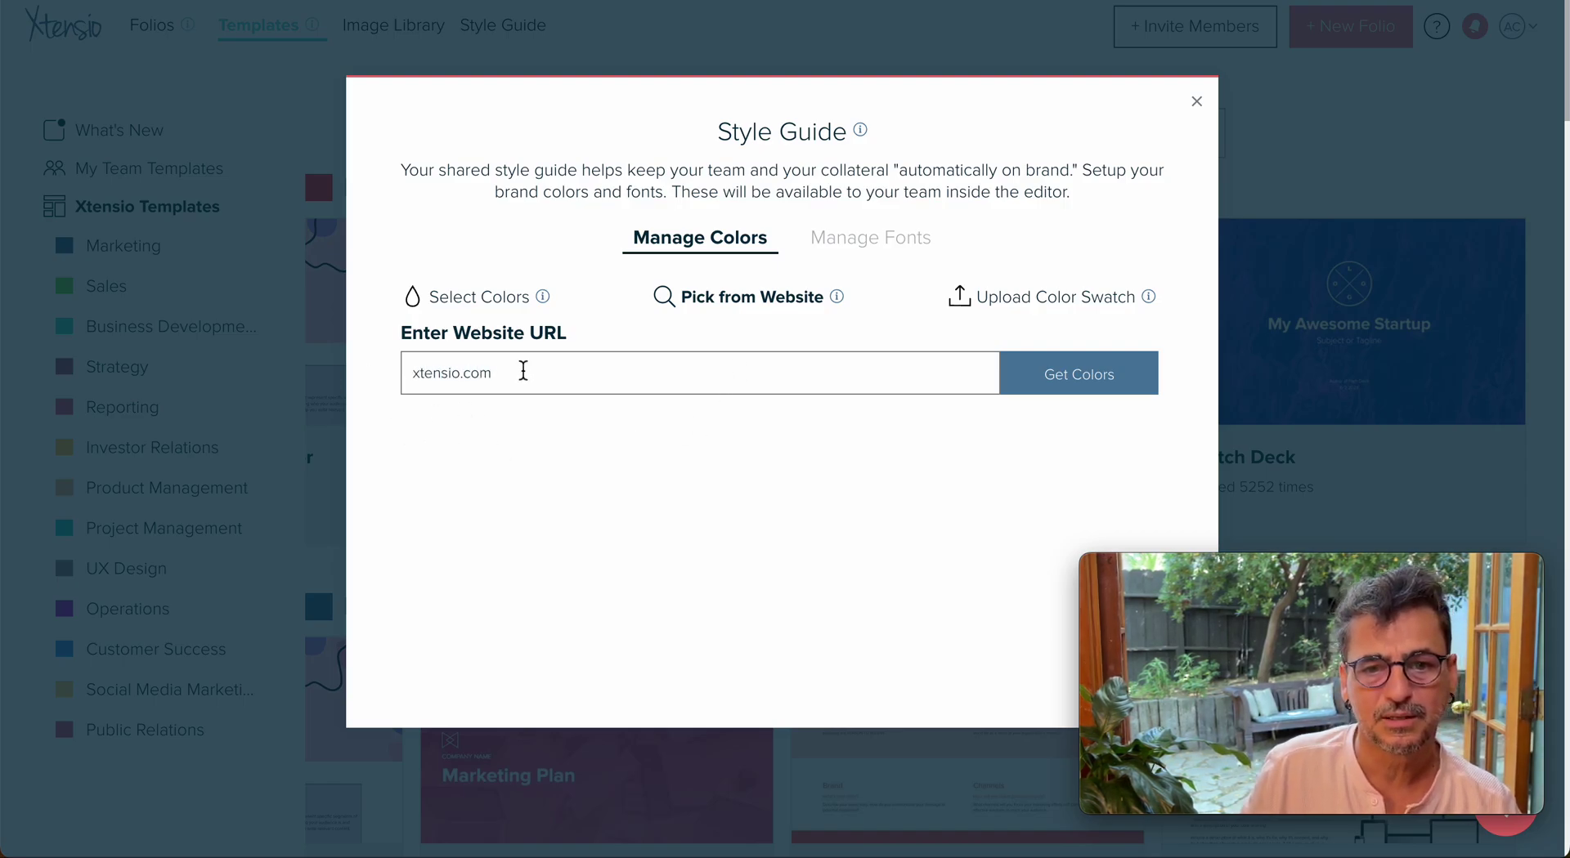
left_click(1105, 382)
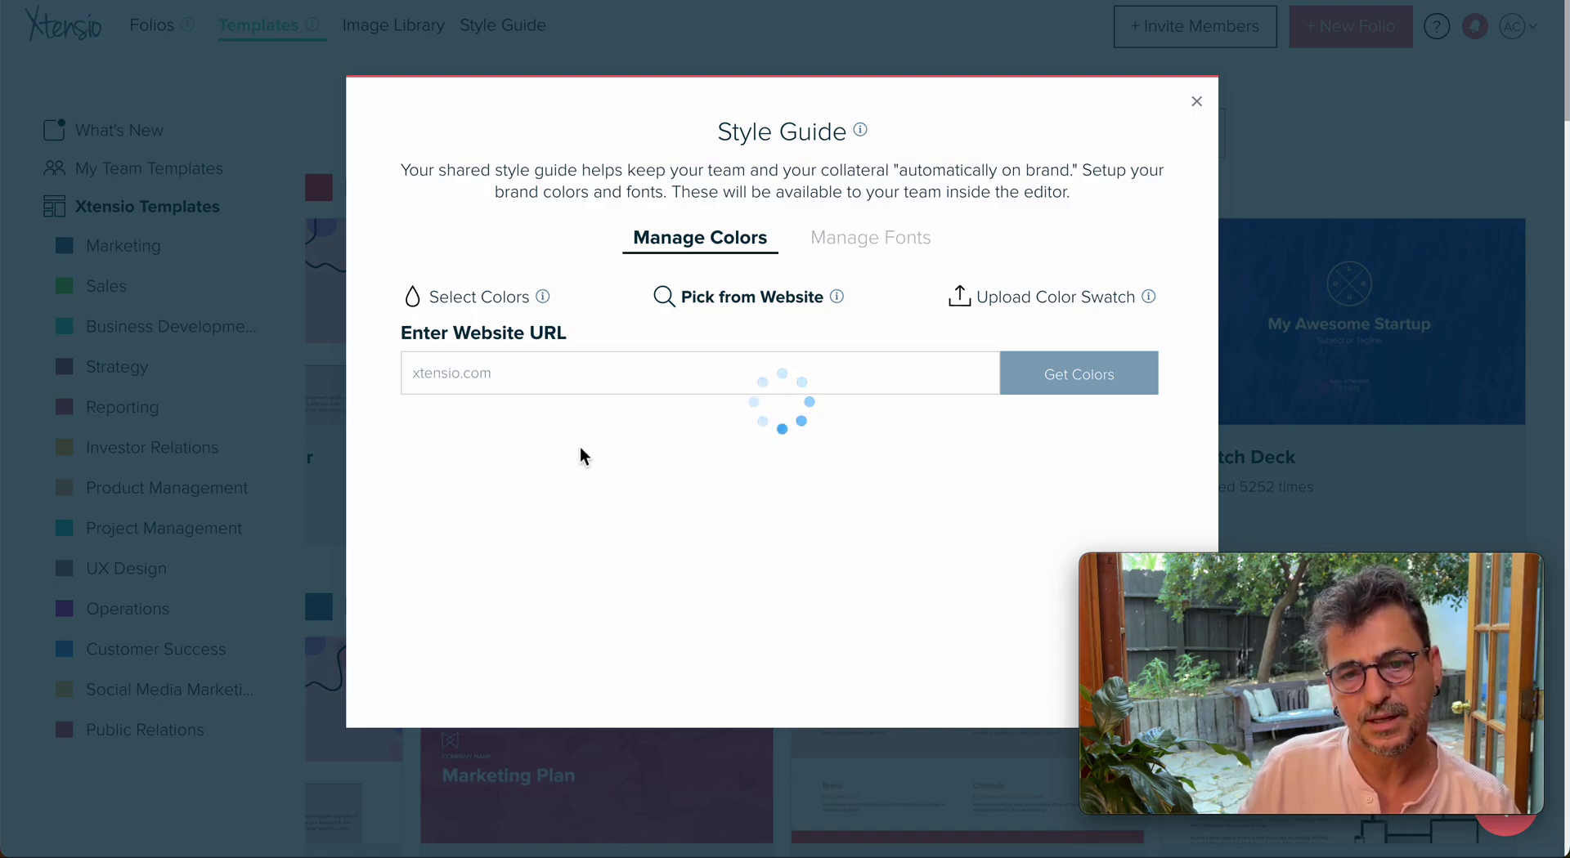
Choose black, blue, turquoise and red from the retrieved website colors and view the options for adding to or replacing existing colors
left_click(664, 506)
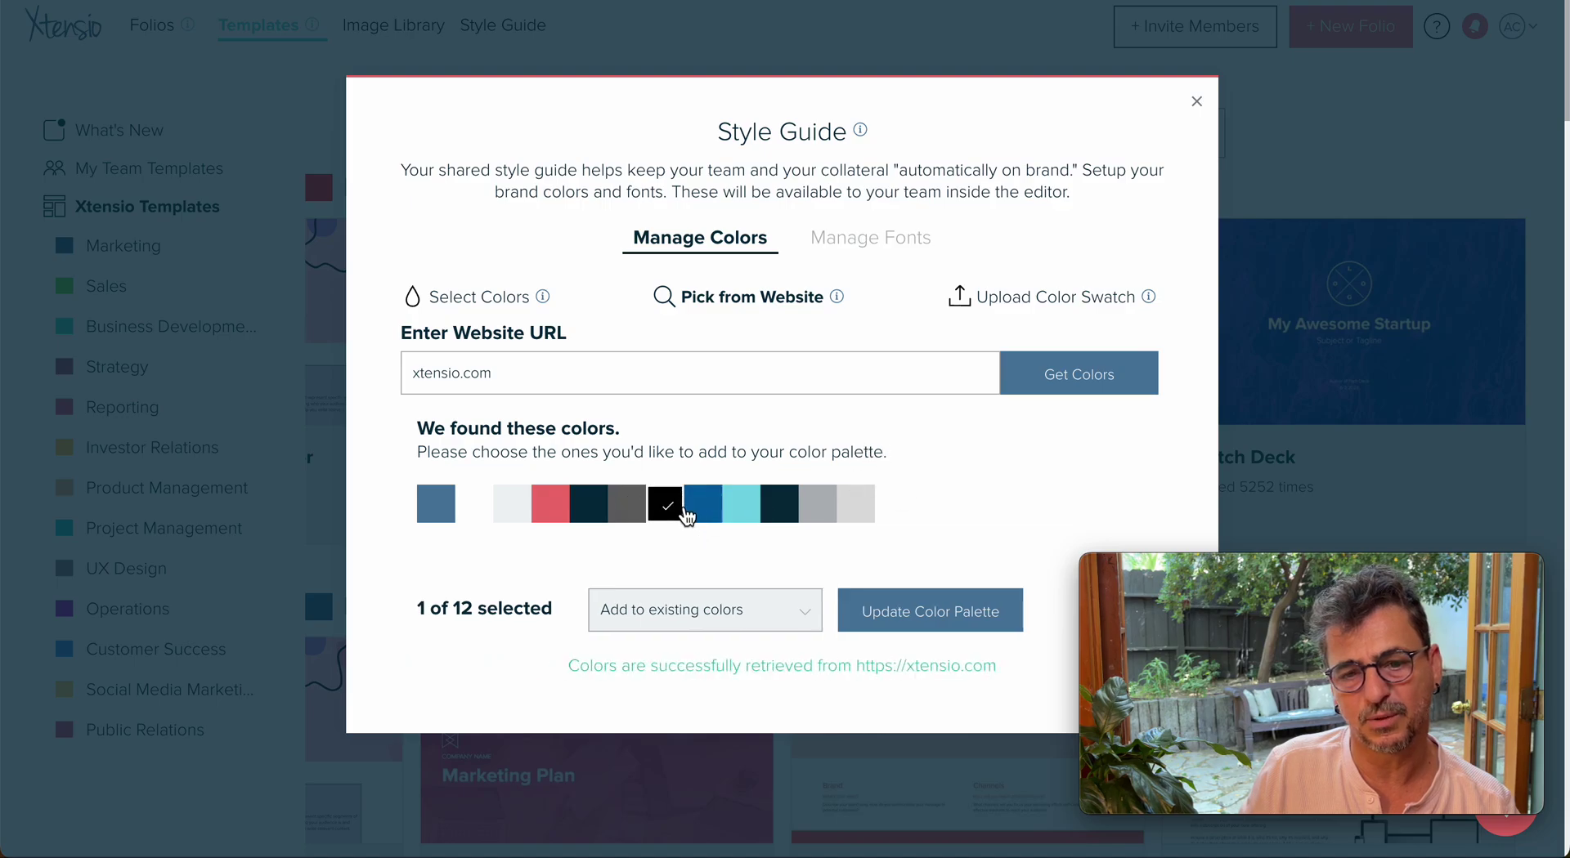
left_click(701, 508)
left_click(744, 515)
left_click(550, 503)
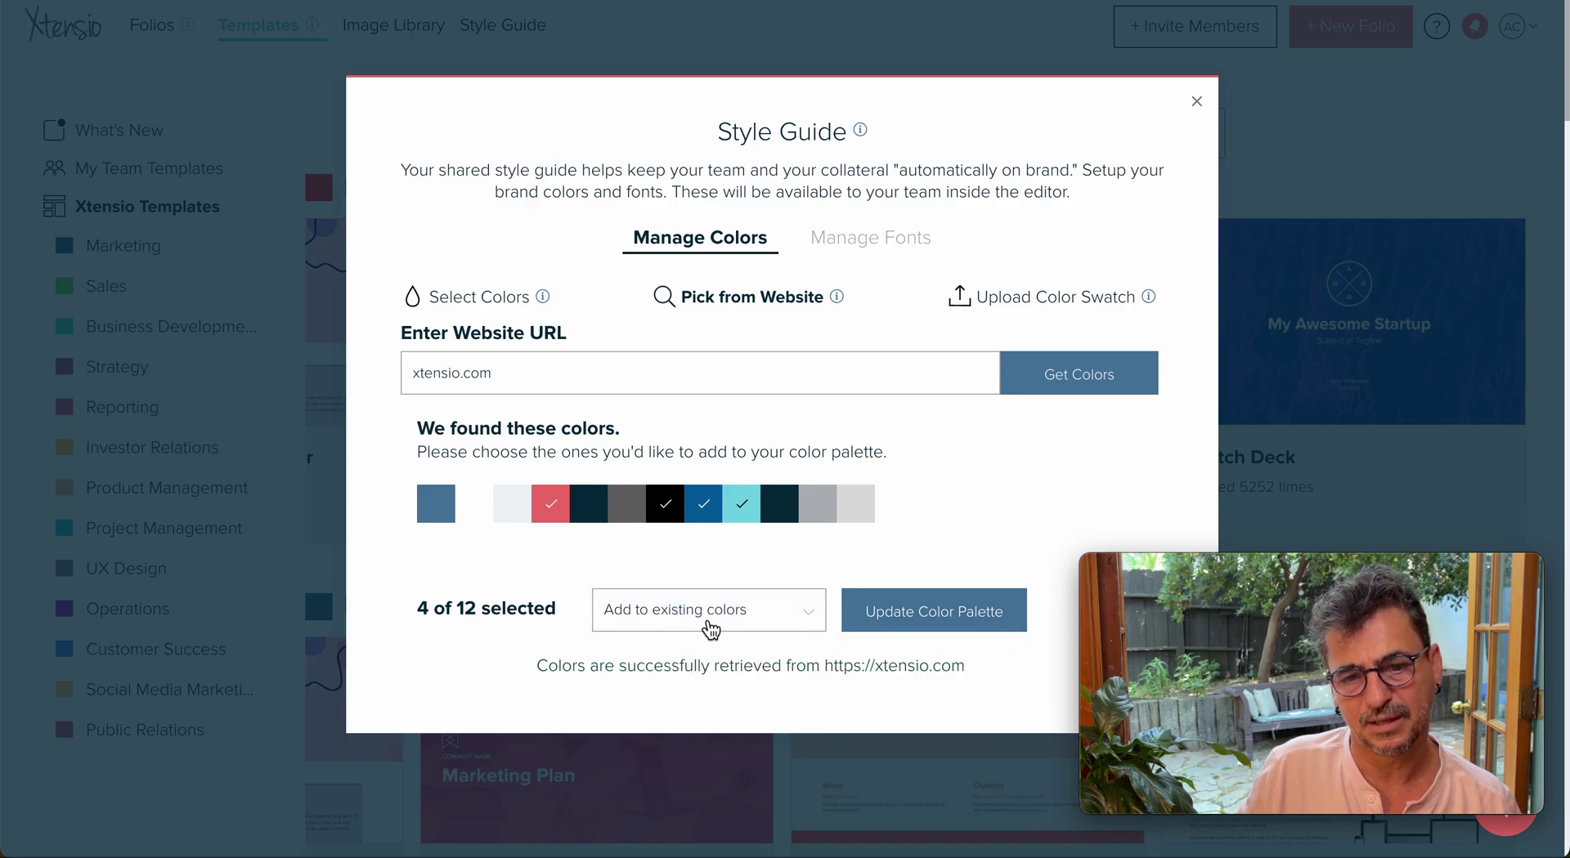
left_click(720, 618)
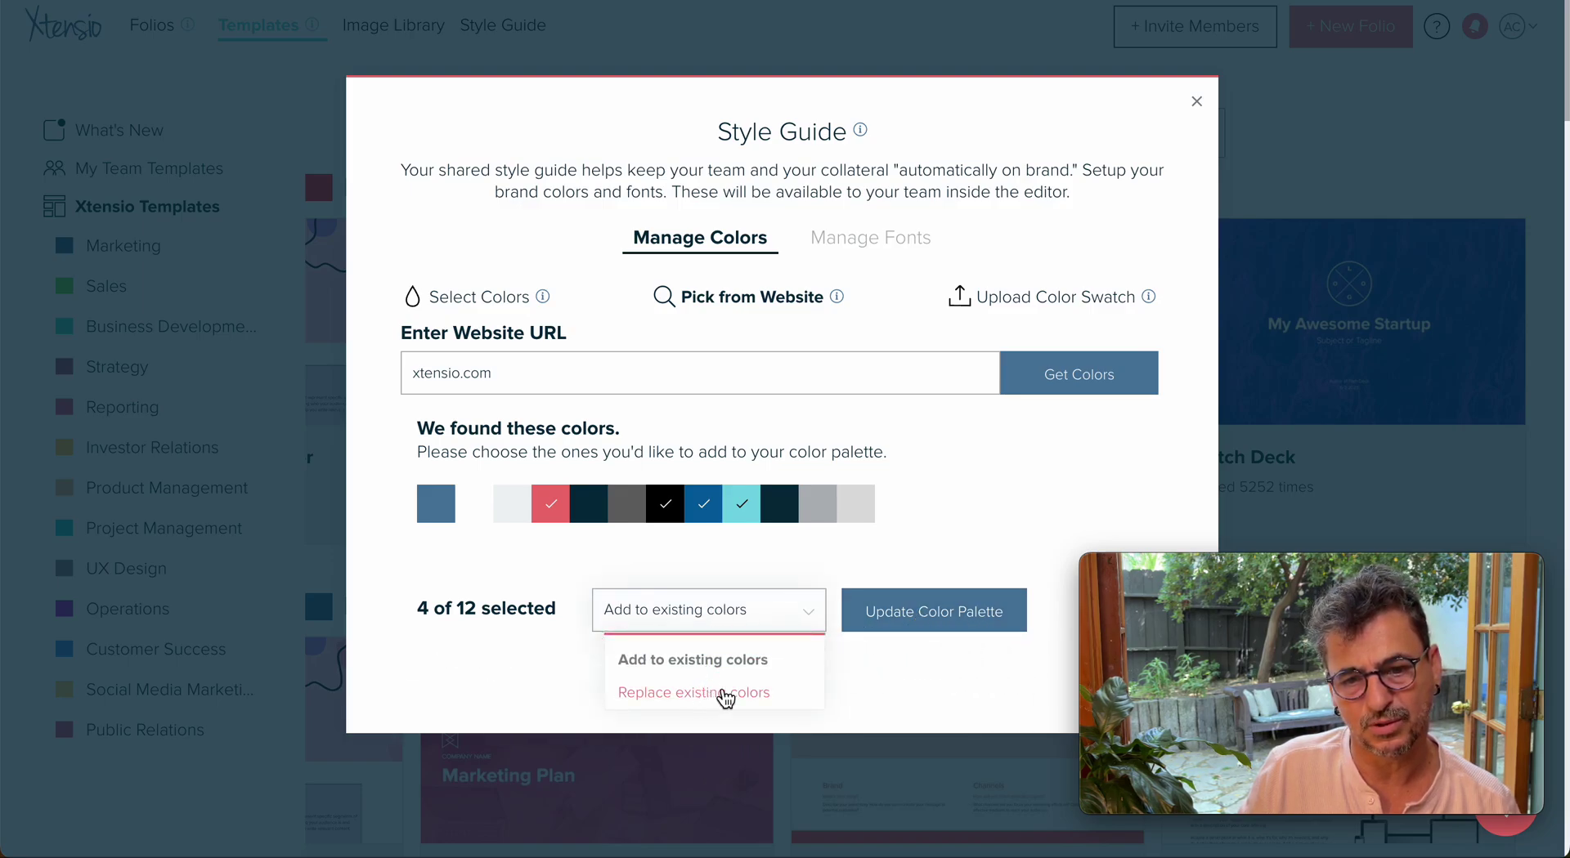
left_click(998, 499)
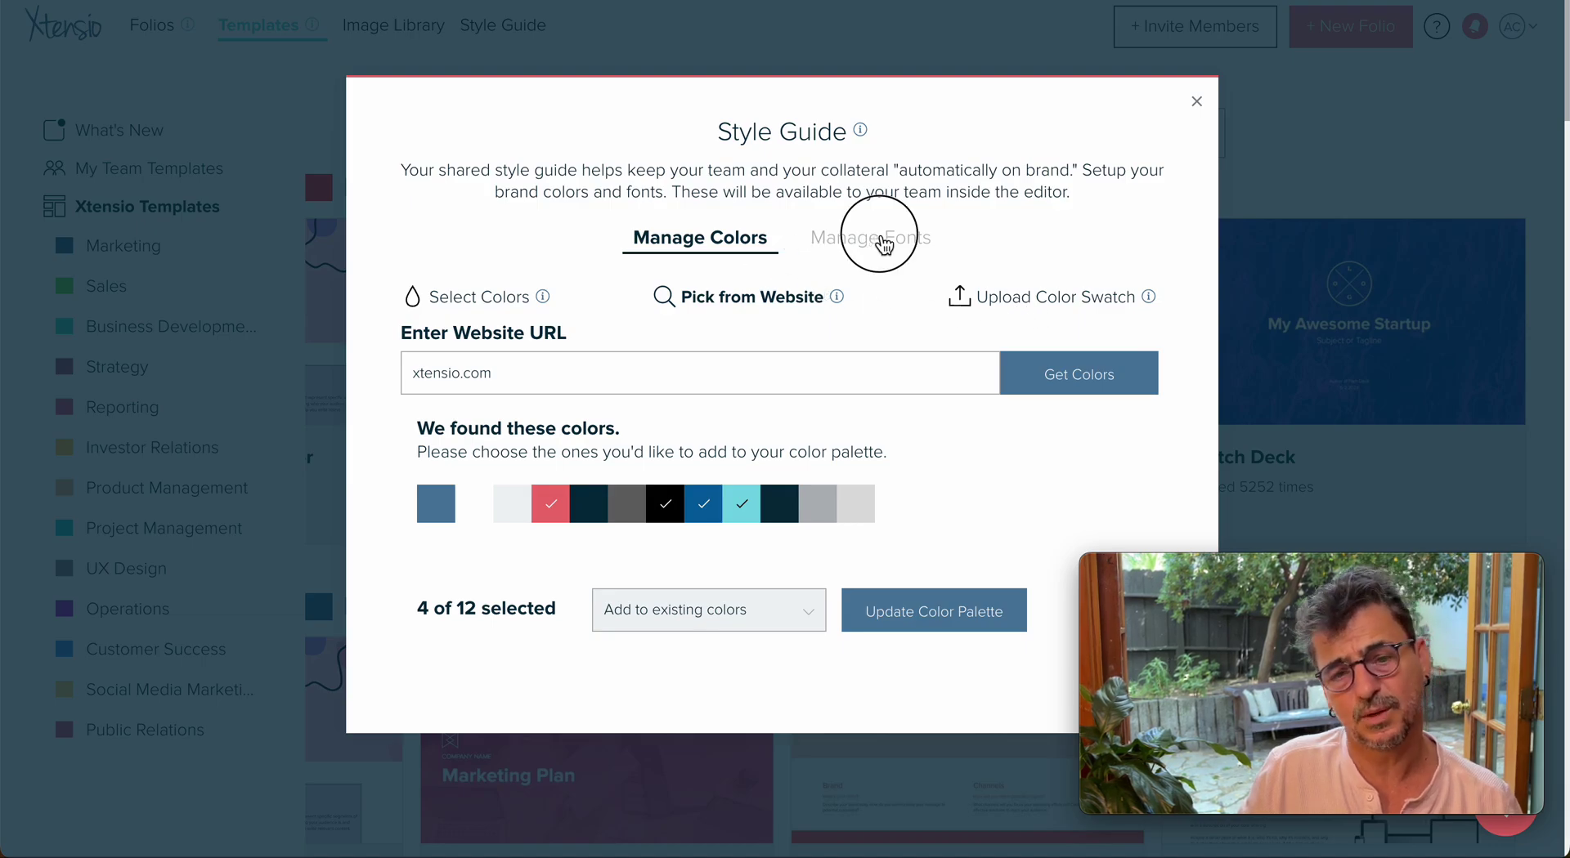
Review the style guide's list of available fonts and close the style guide without updating the palette
left_click(882, 242)
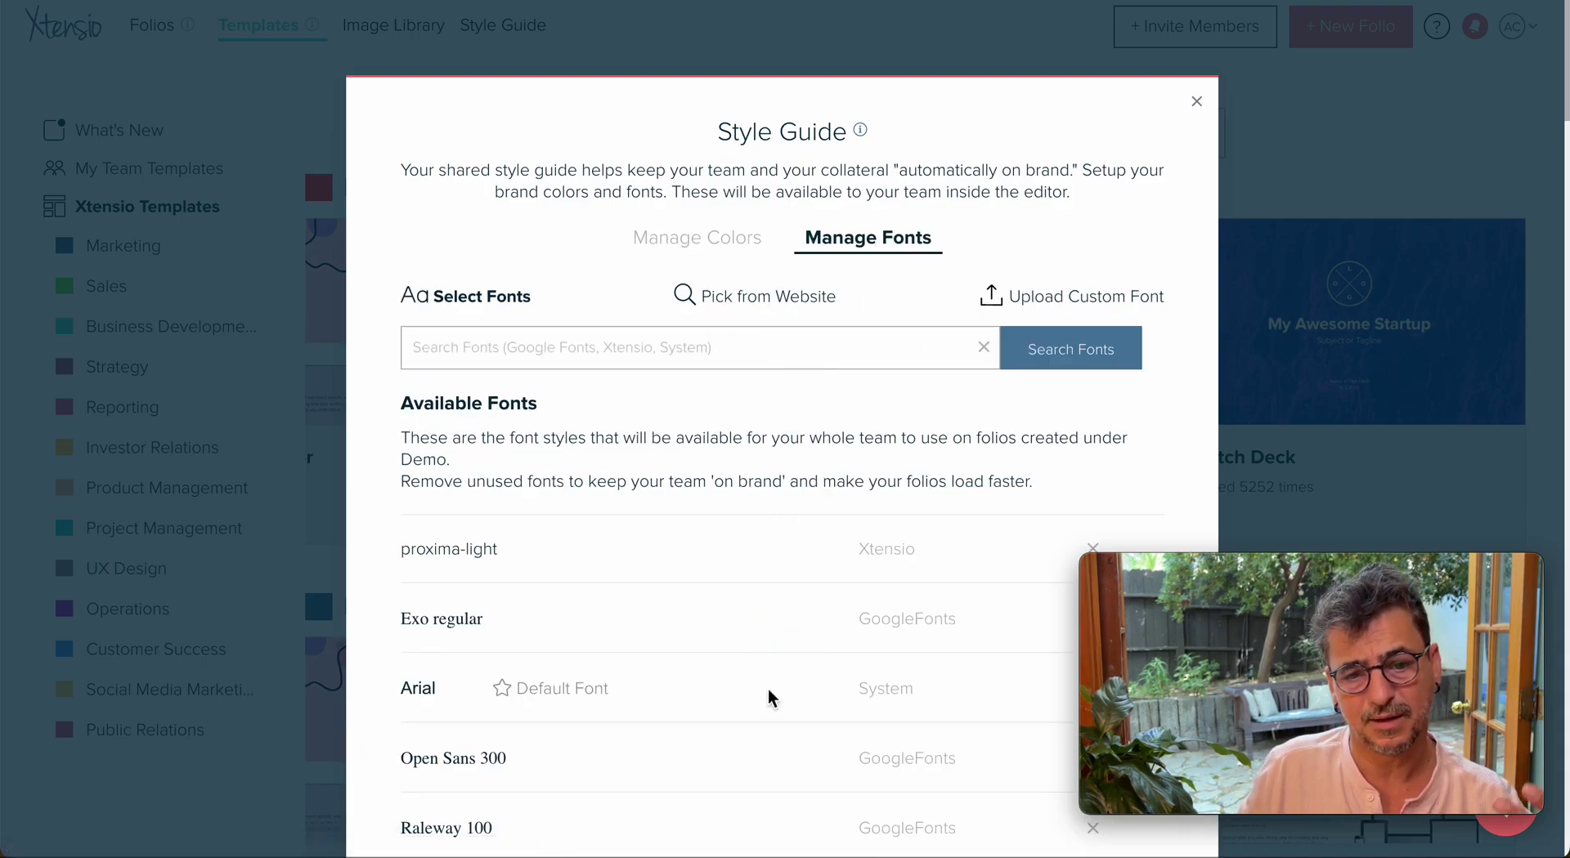
scroll(723, 644, "down", 5)
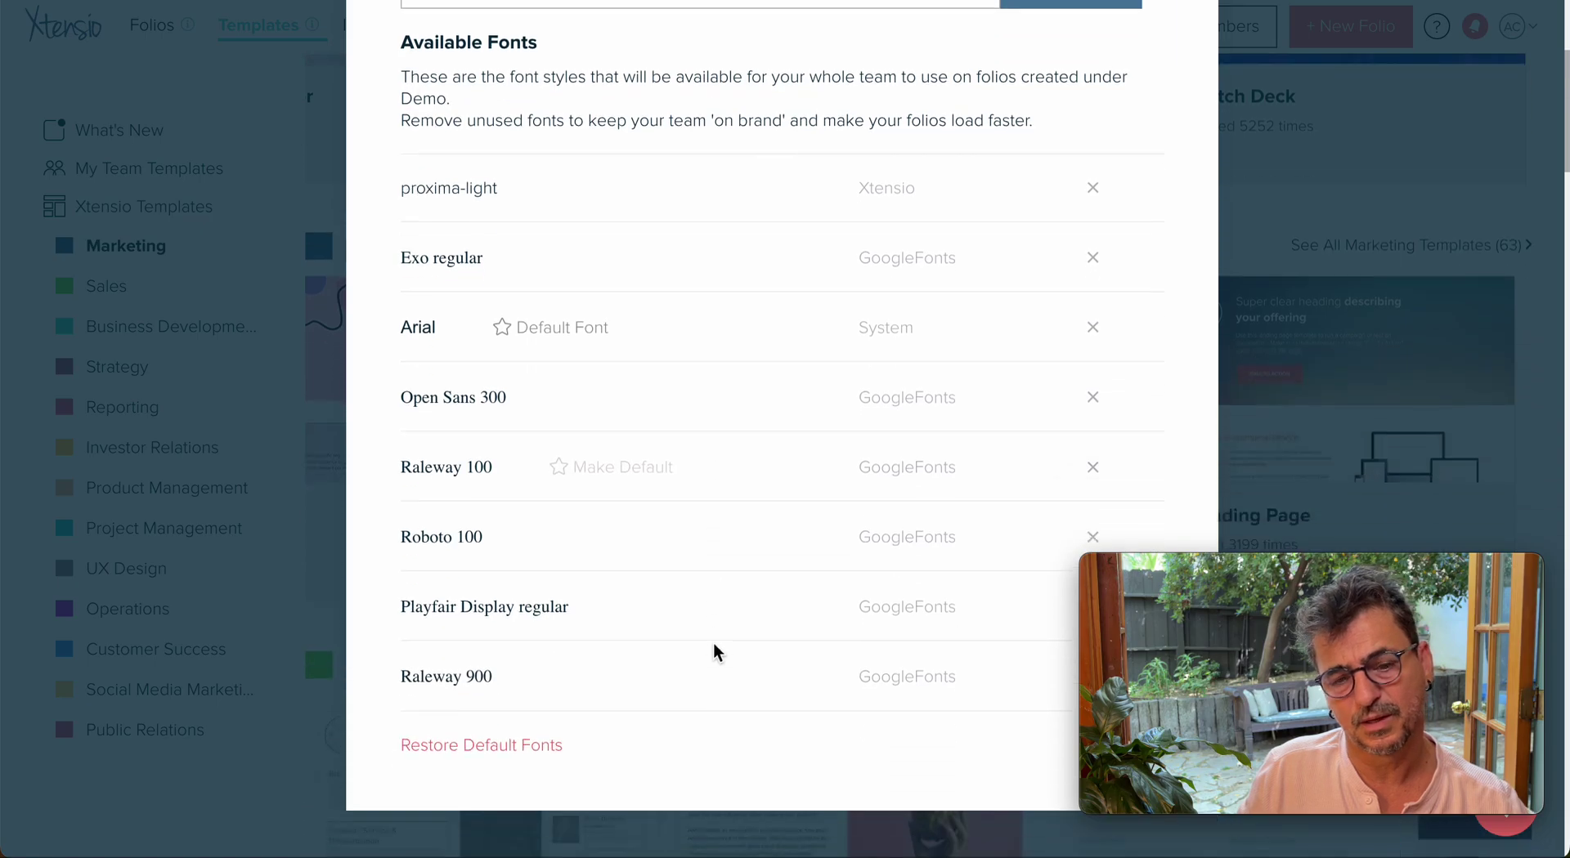
scroll(713, 646, "down", 2)
scroll(713, 646, "up", 7)
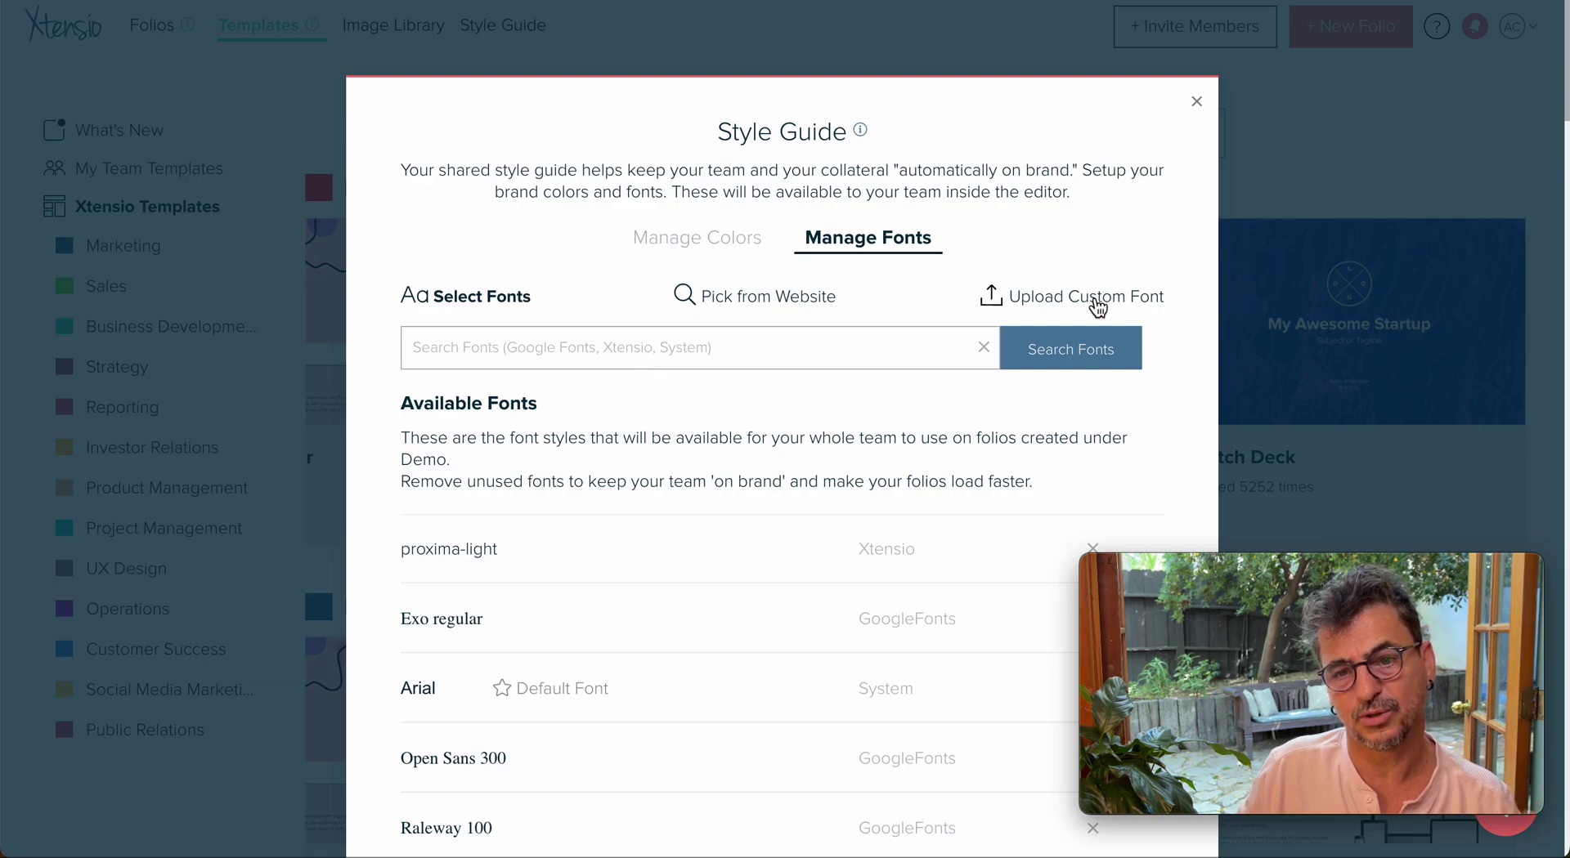
left_click(693, 242)
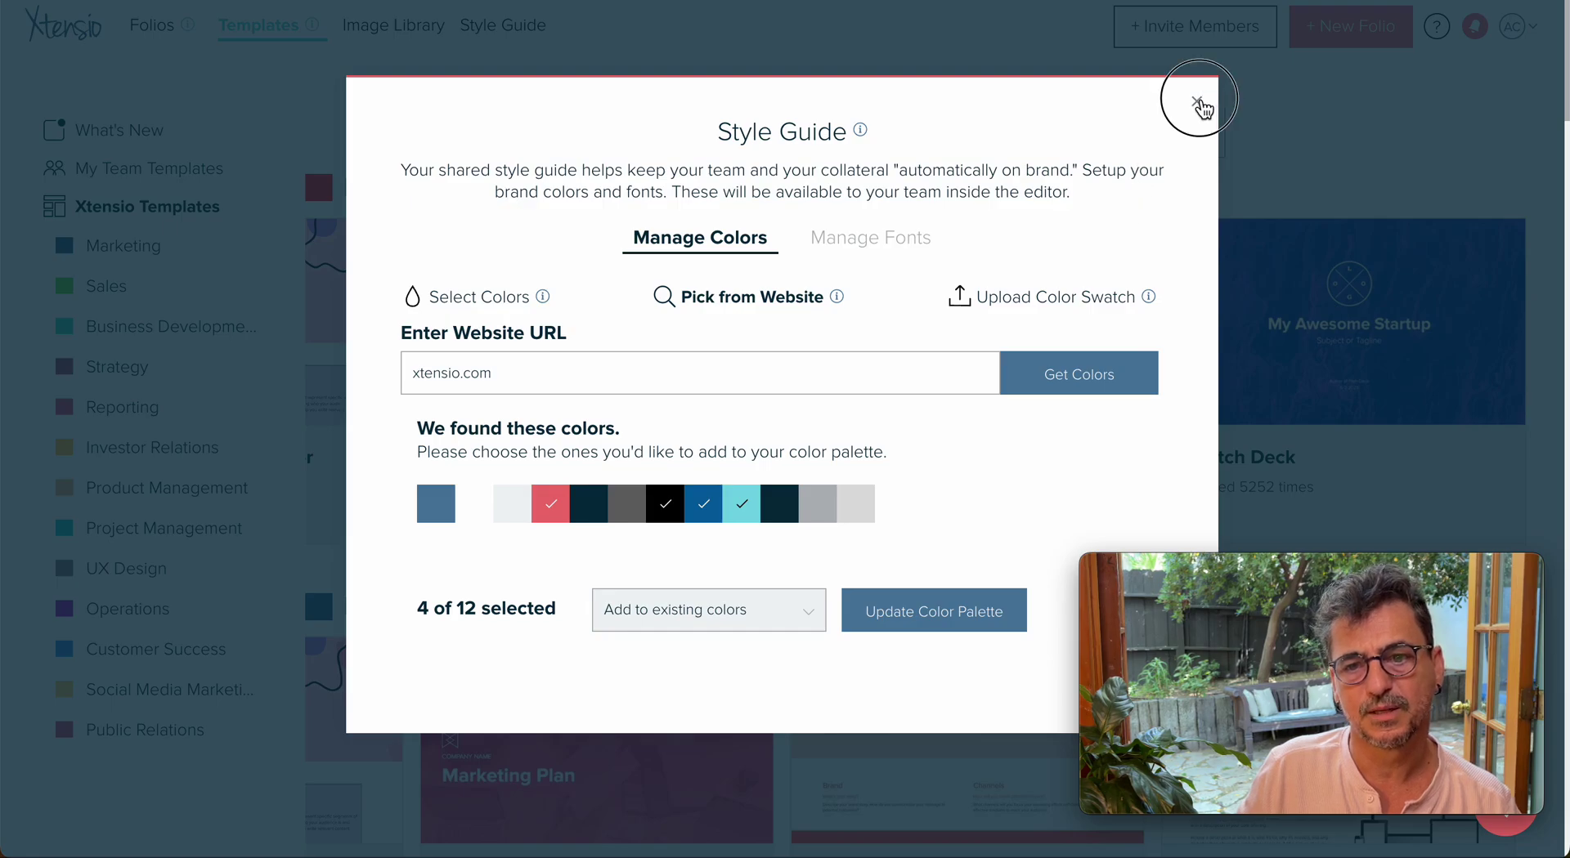
left_click(1197, 102)
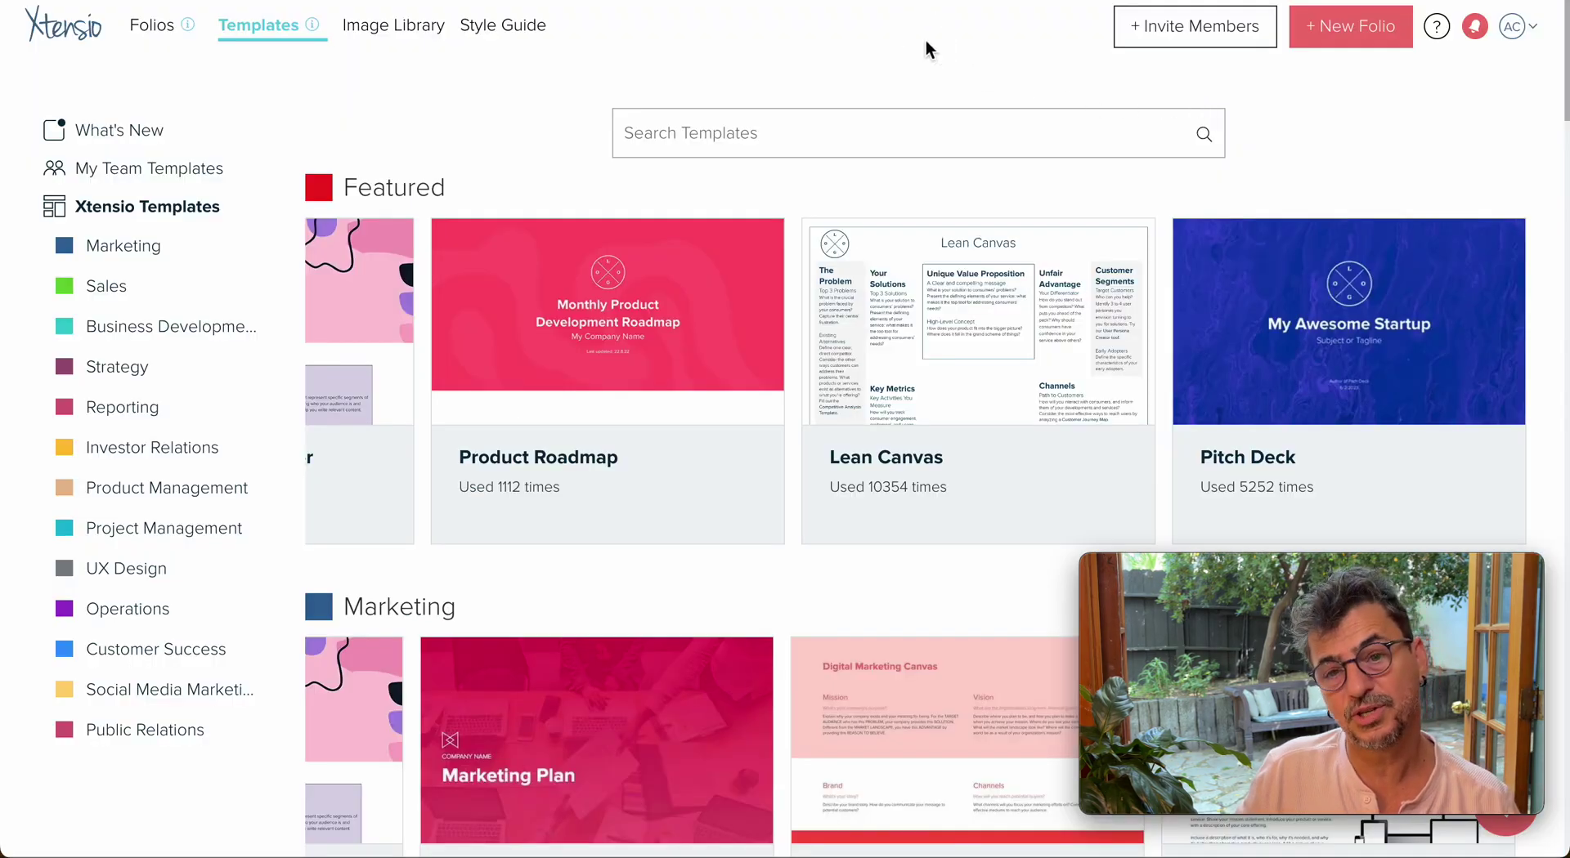
View the team members and the role options for the signed-in member, then close the member list without changes
left_click(1200, 32)
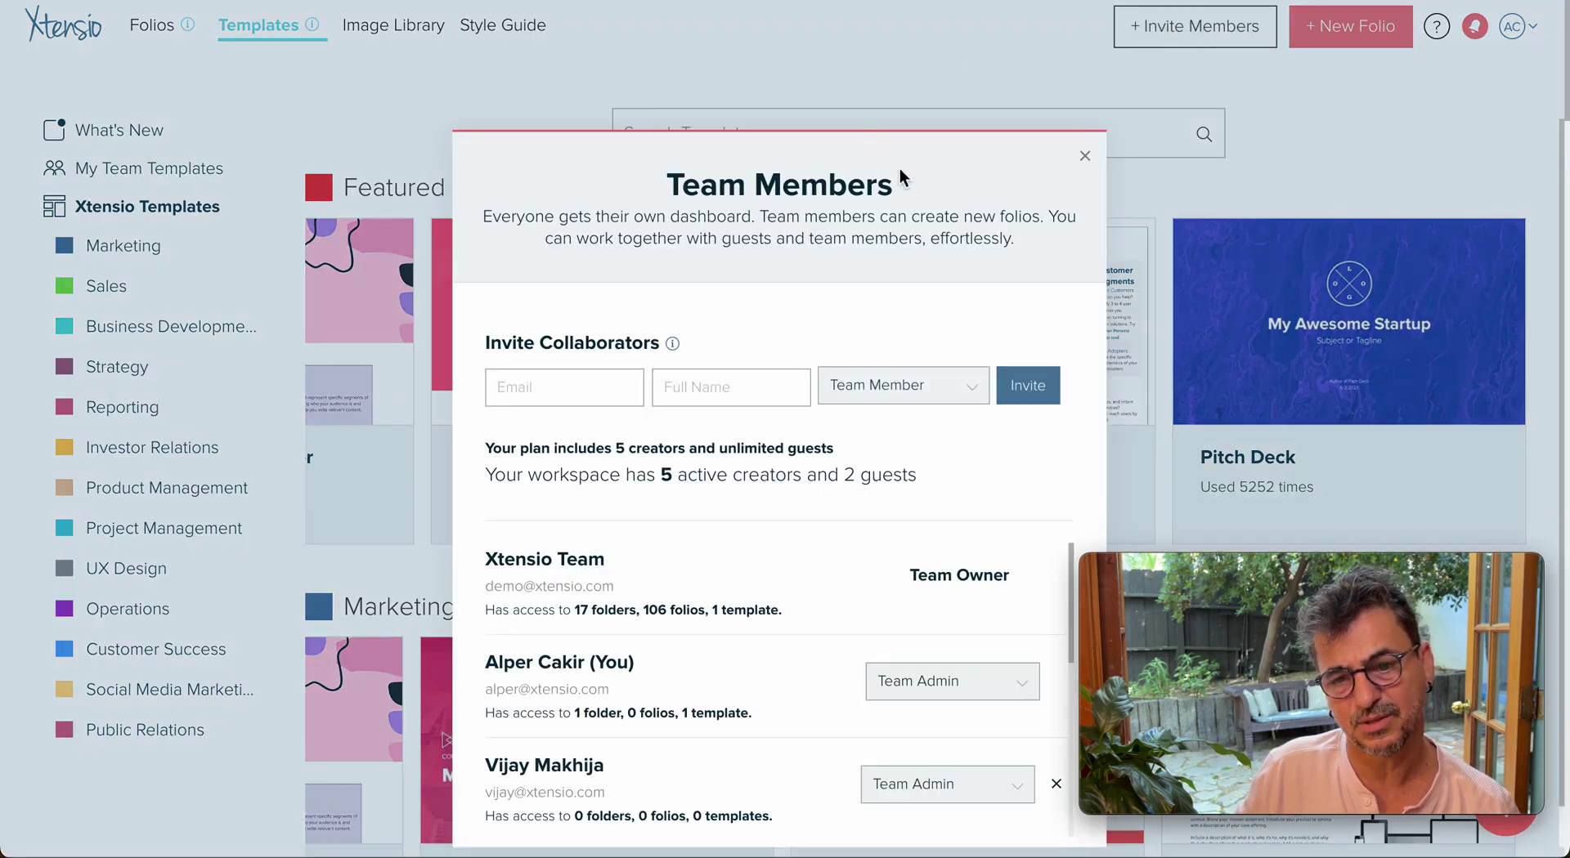
left_click(981, 686)
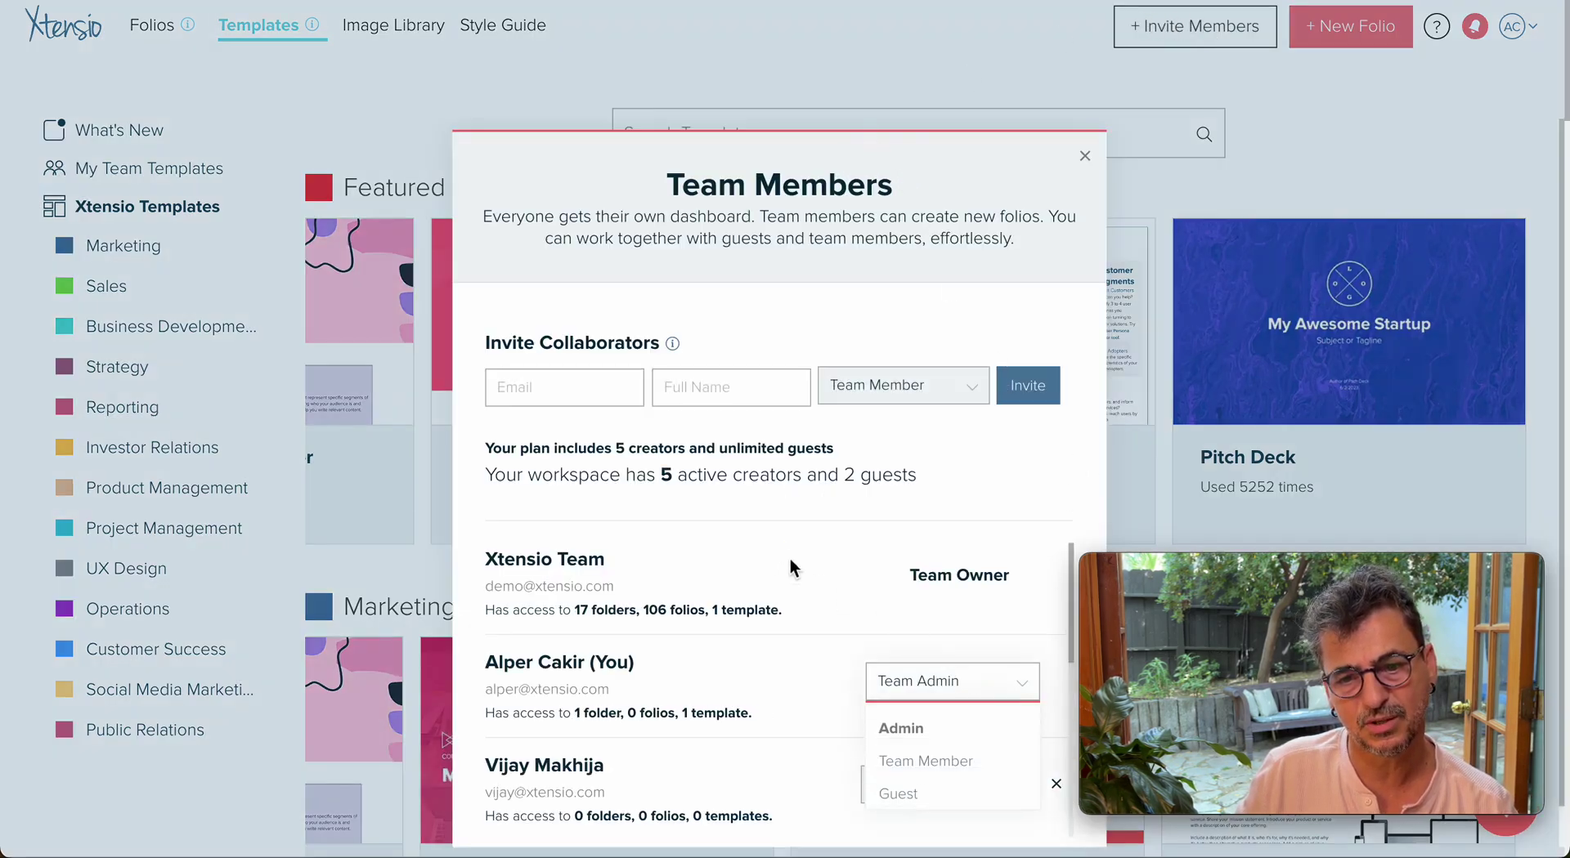
scroll(788, 572, "down", 1)
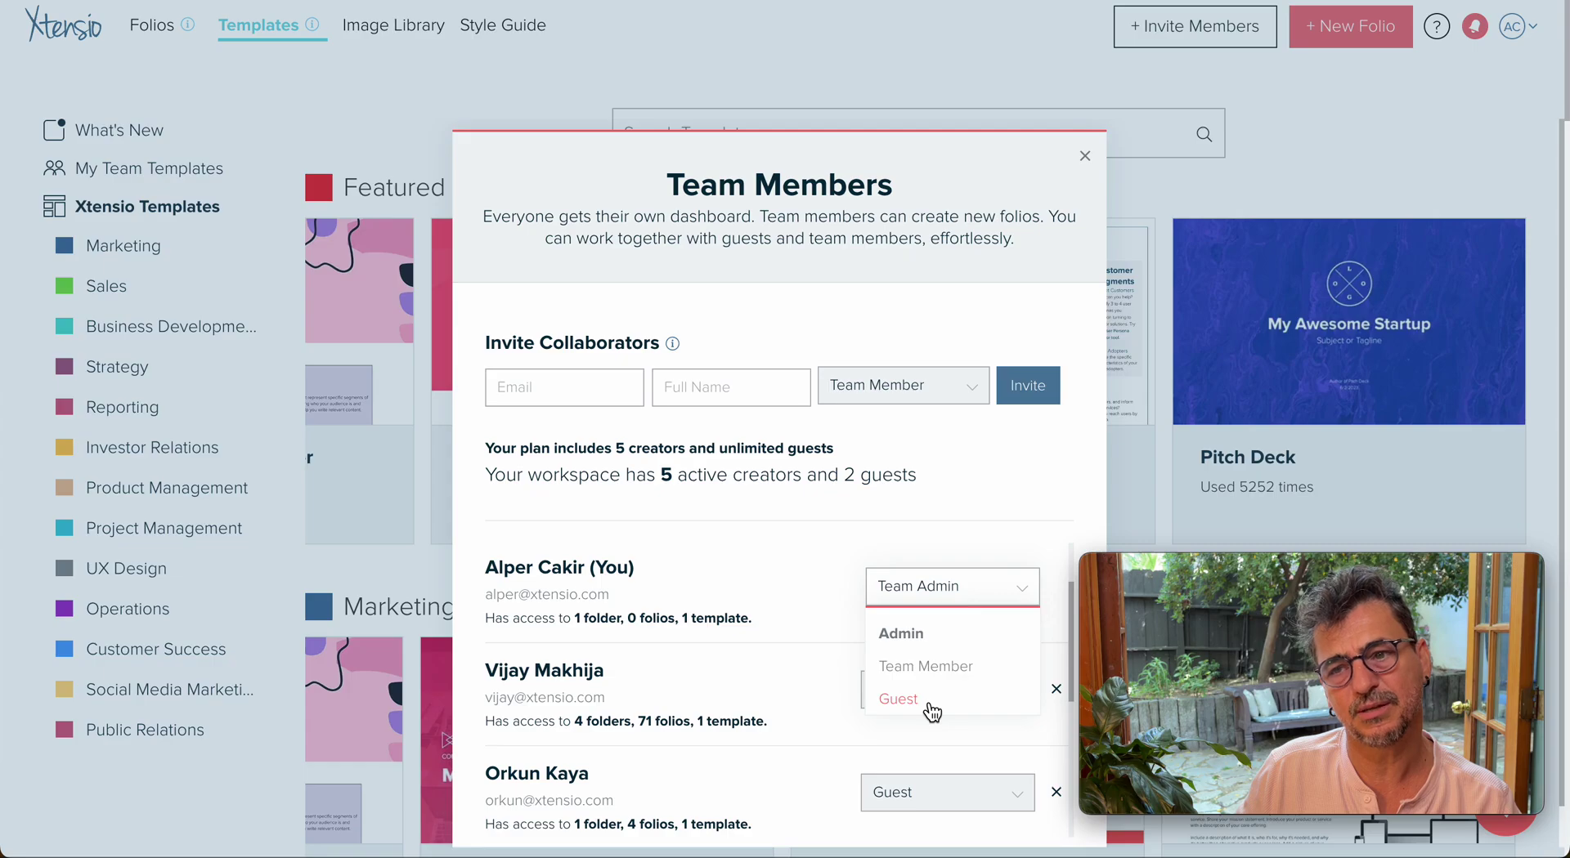
left_click(1085, 157)
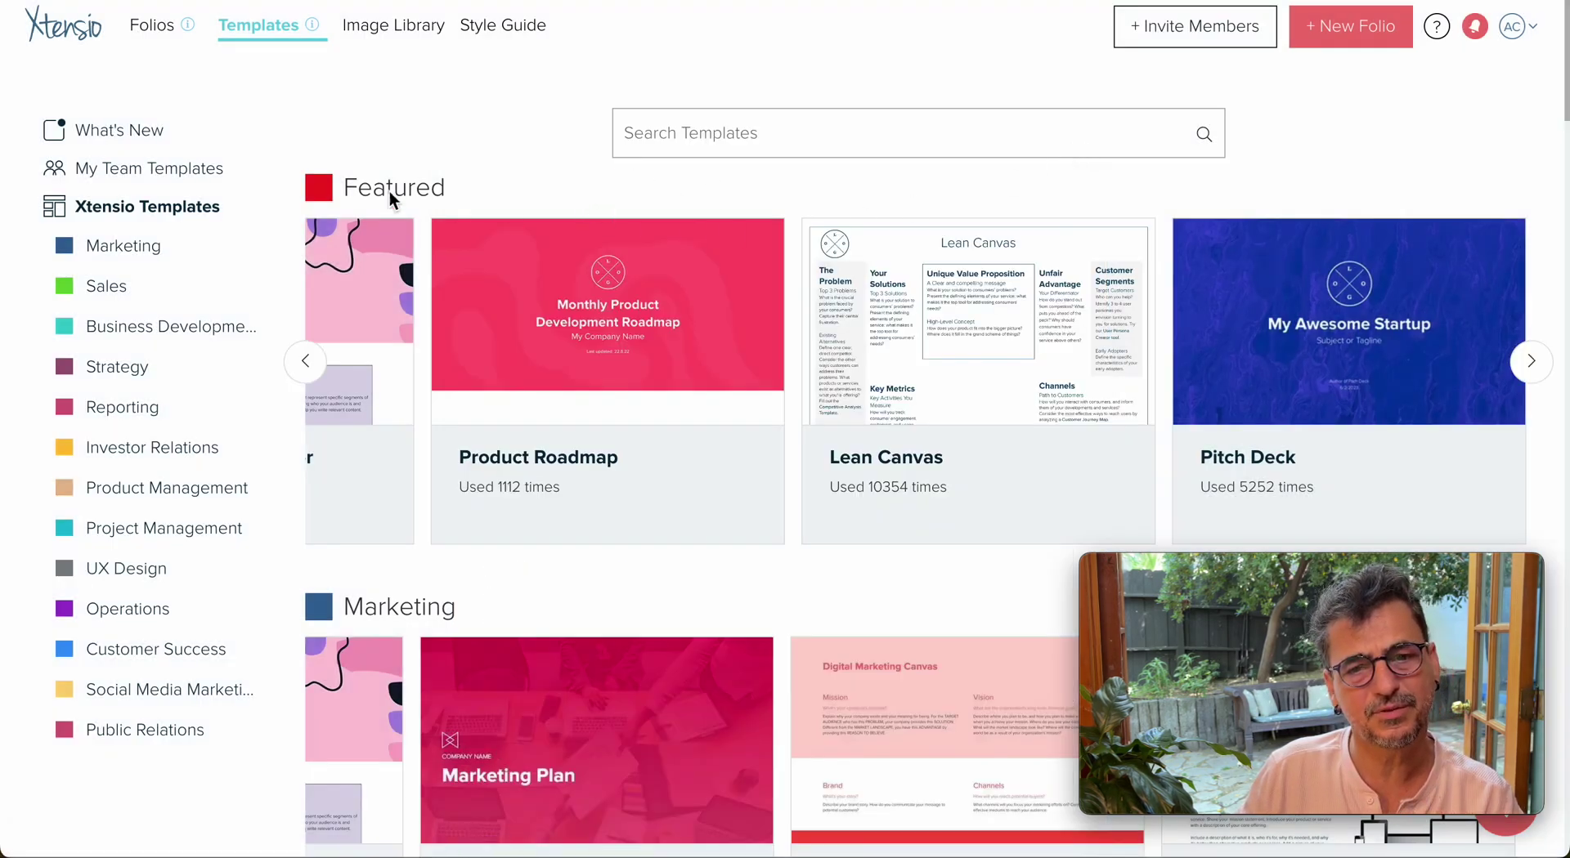
Return to the folios dashboard, open the Help Center and look through its article categories and videos
left_click(157, 39)
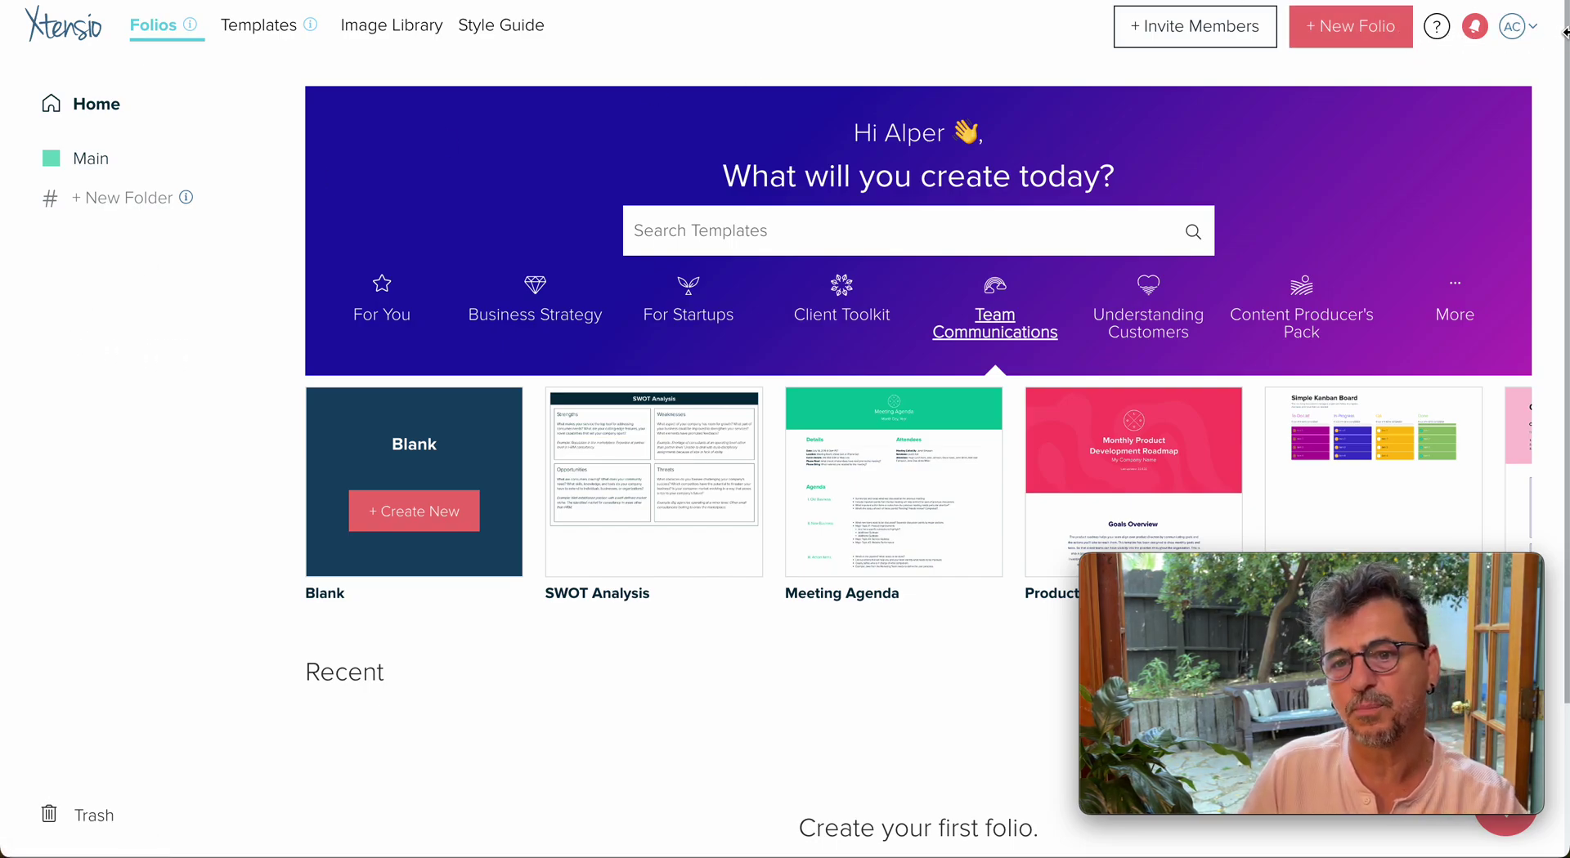
left_click(1437, 31)
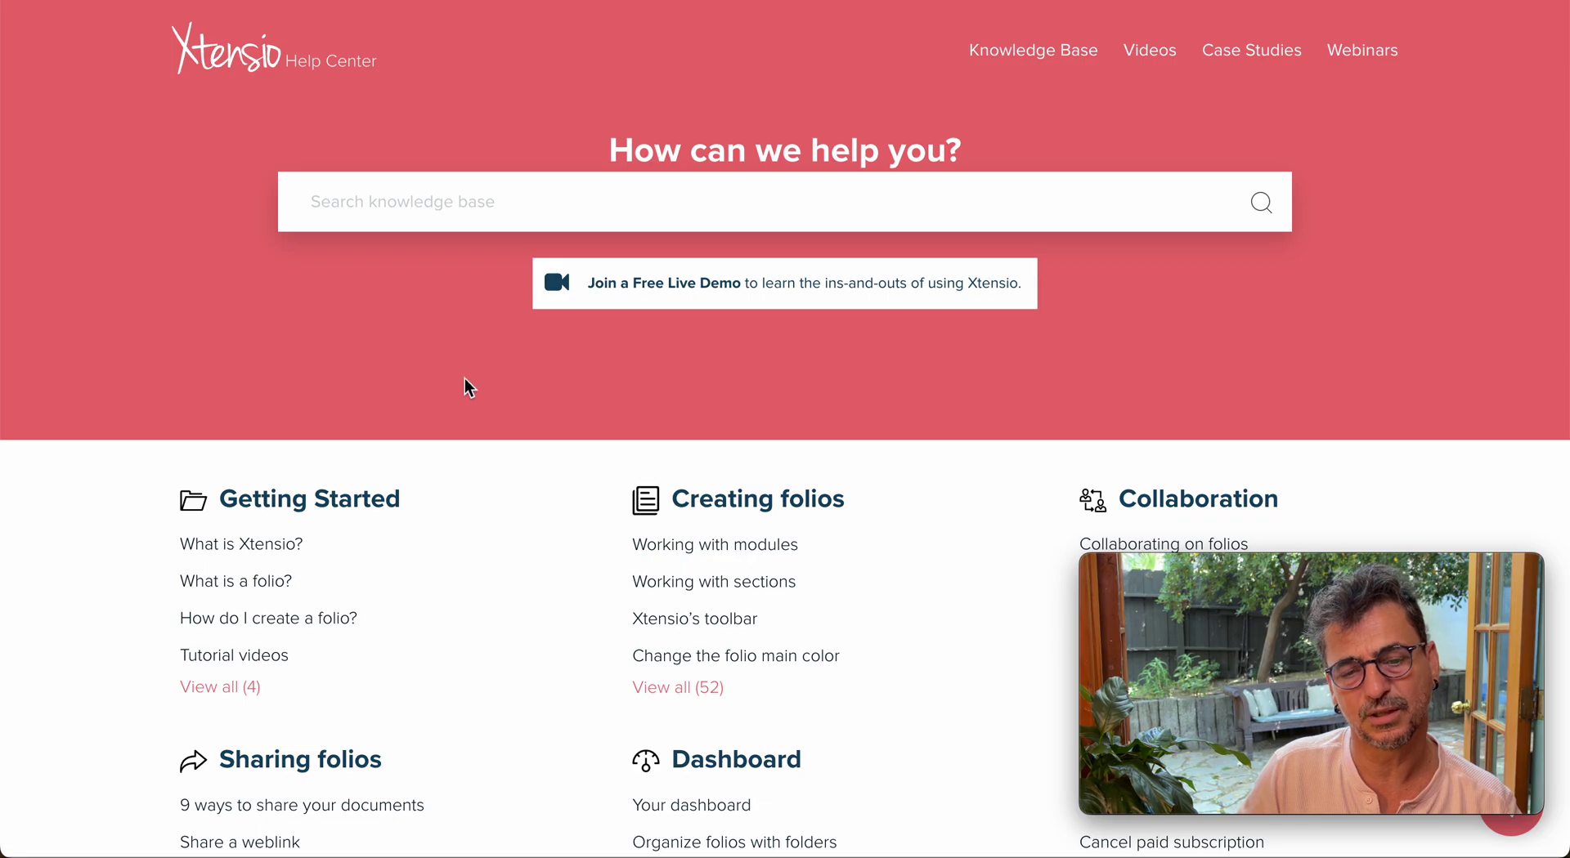
scroll(443, 379, "down", 6)
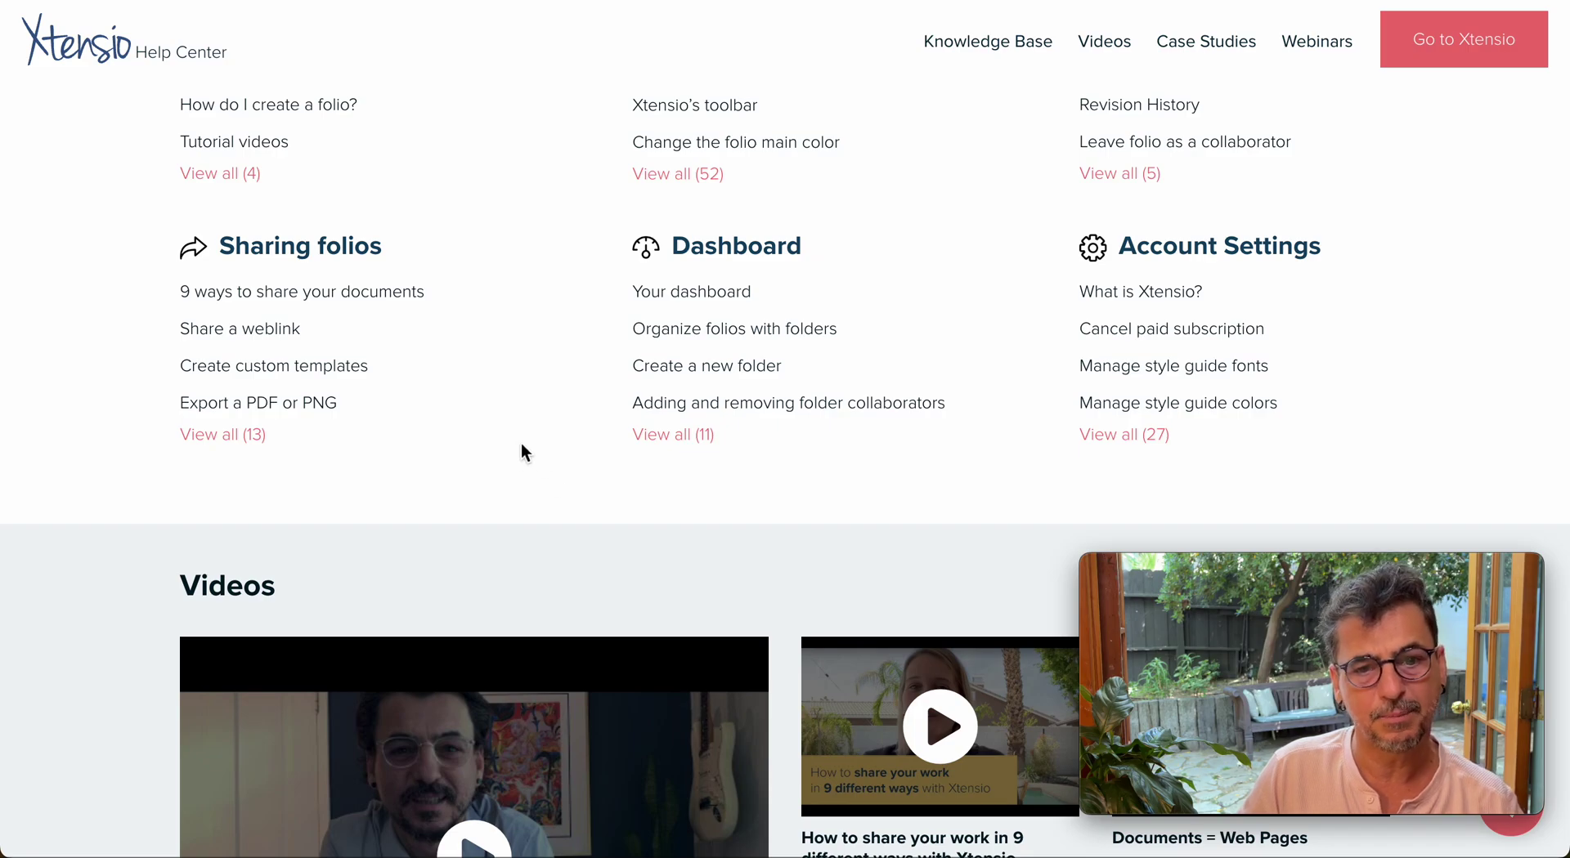
Look through the Help Center's videos, case studies, past webinars and What's new section
scroll(523, 452, "down", 15)
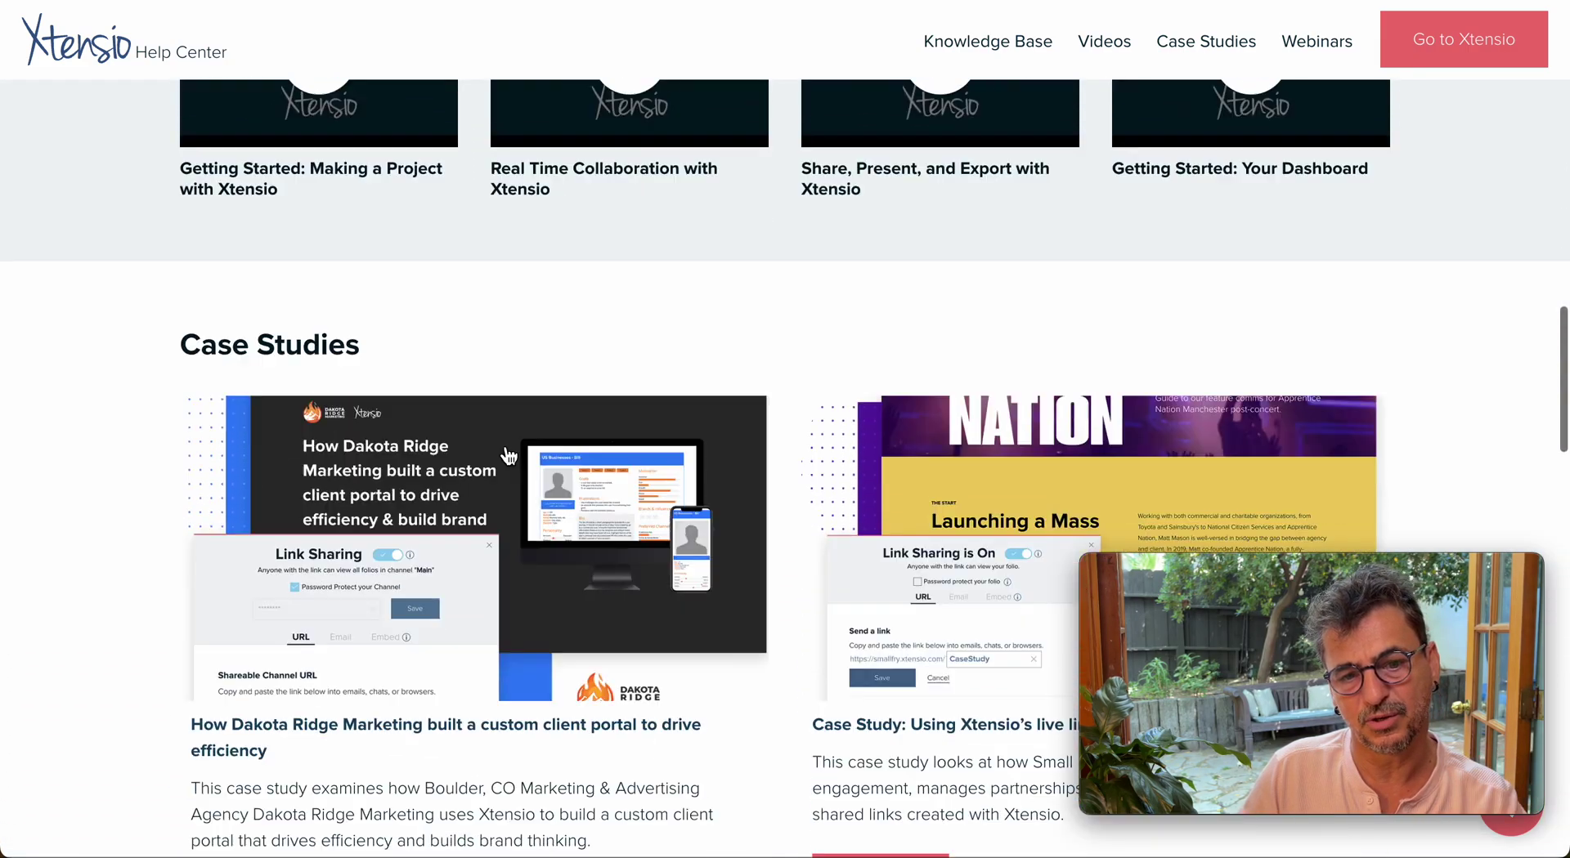
scroll(508, 448, "up", 7)
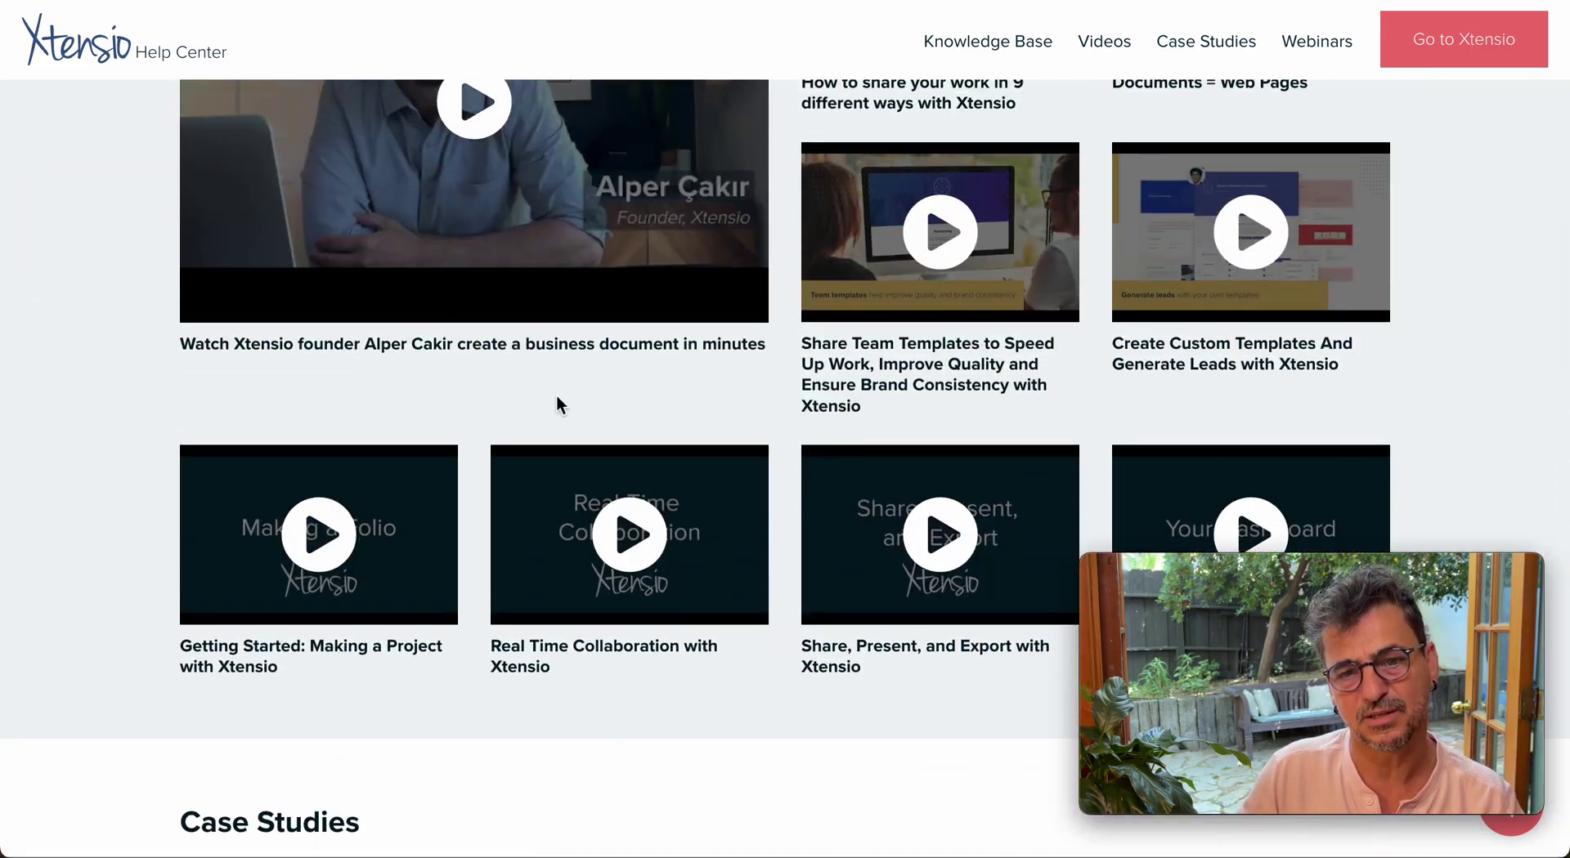
scroll(555, 404, "down", 10)
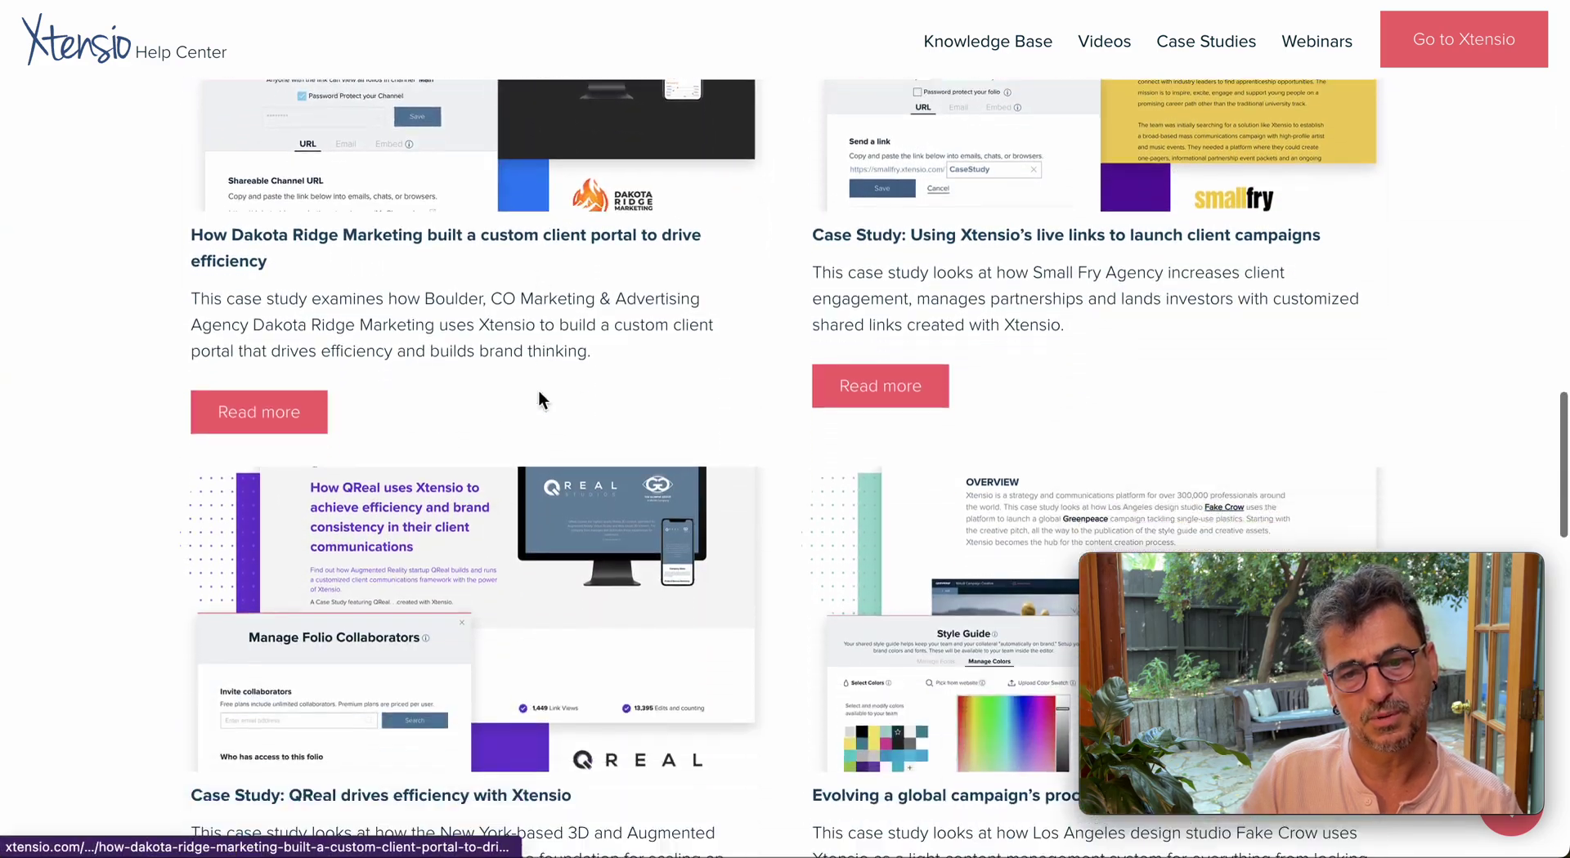
scroll(538, 392, "down", 10)
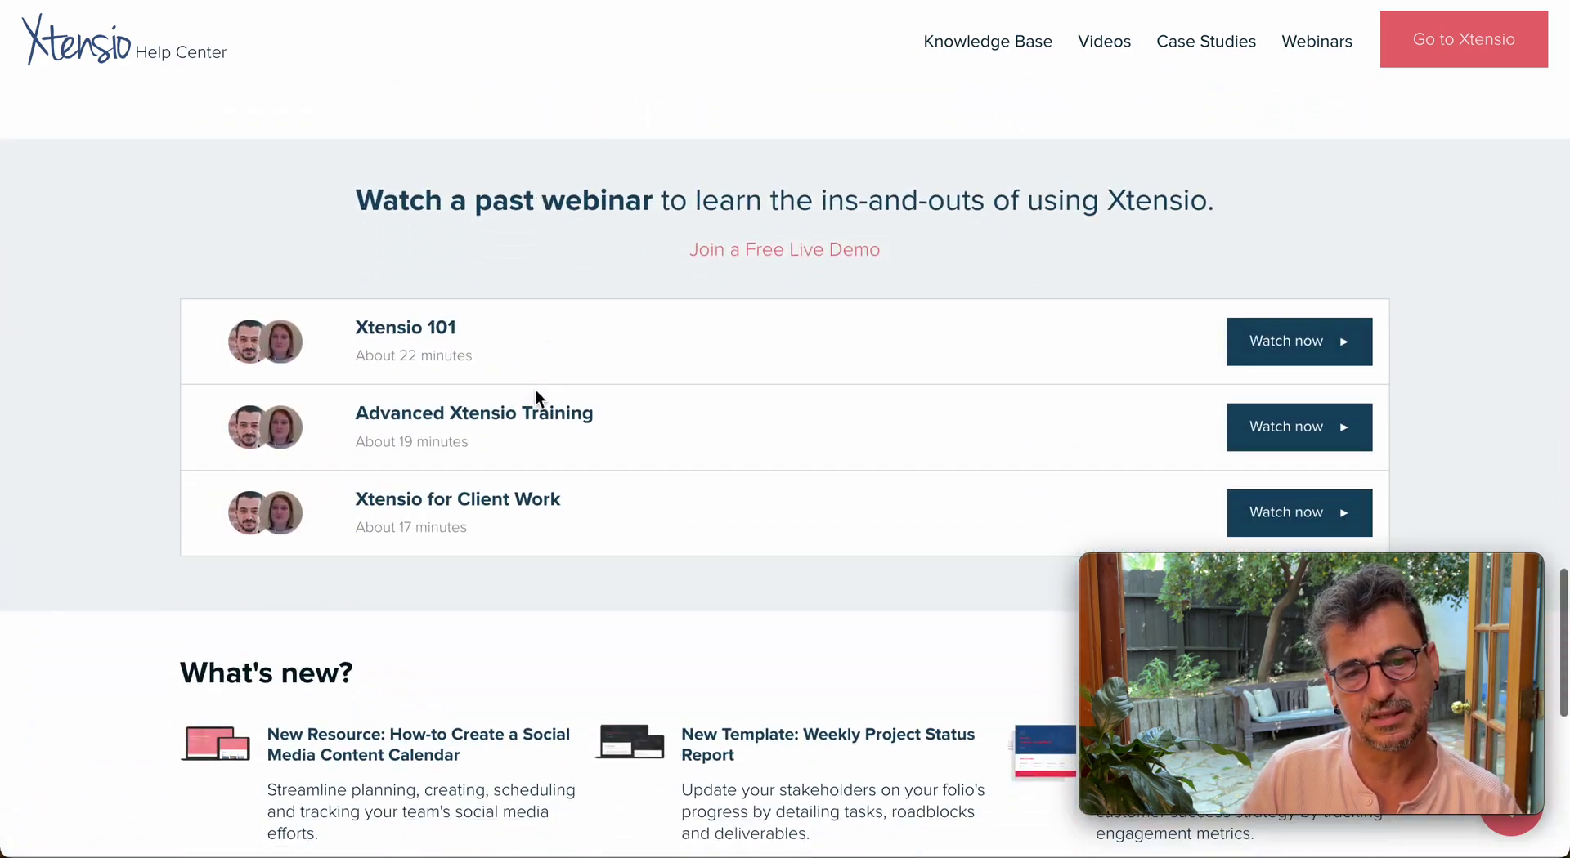
scroll(198, 410, "down", 3)
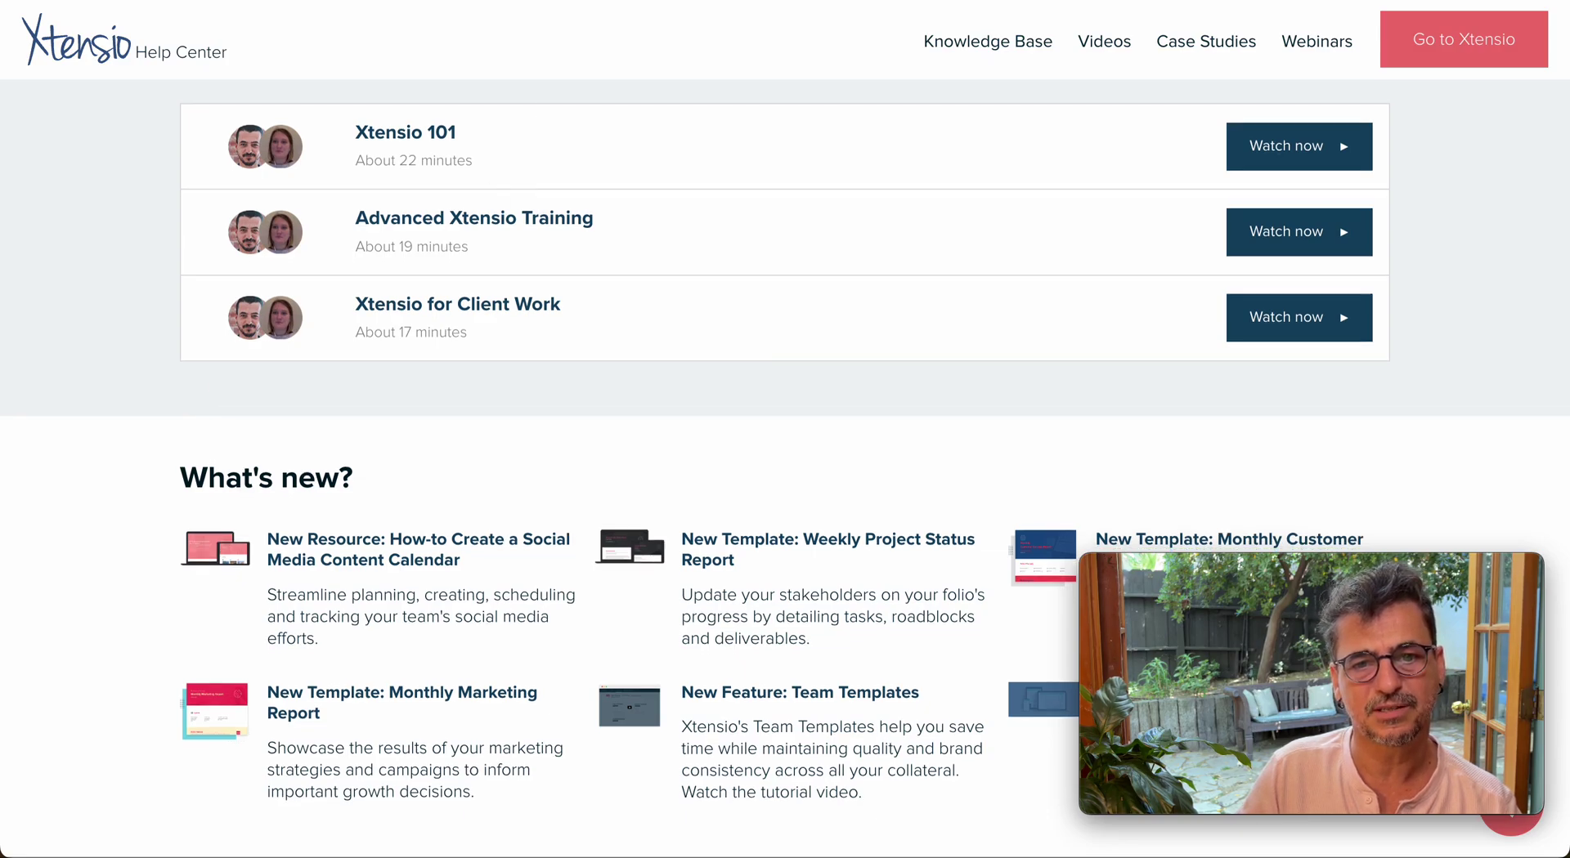
Return to the workspace's folios dashboard, view the notifications list and close it
left_click(1457, 45)
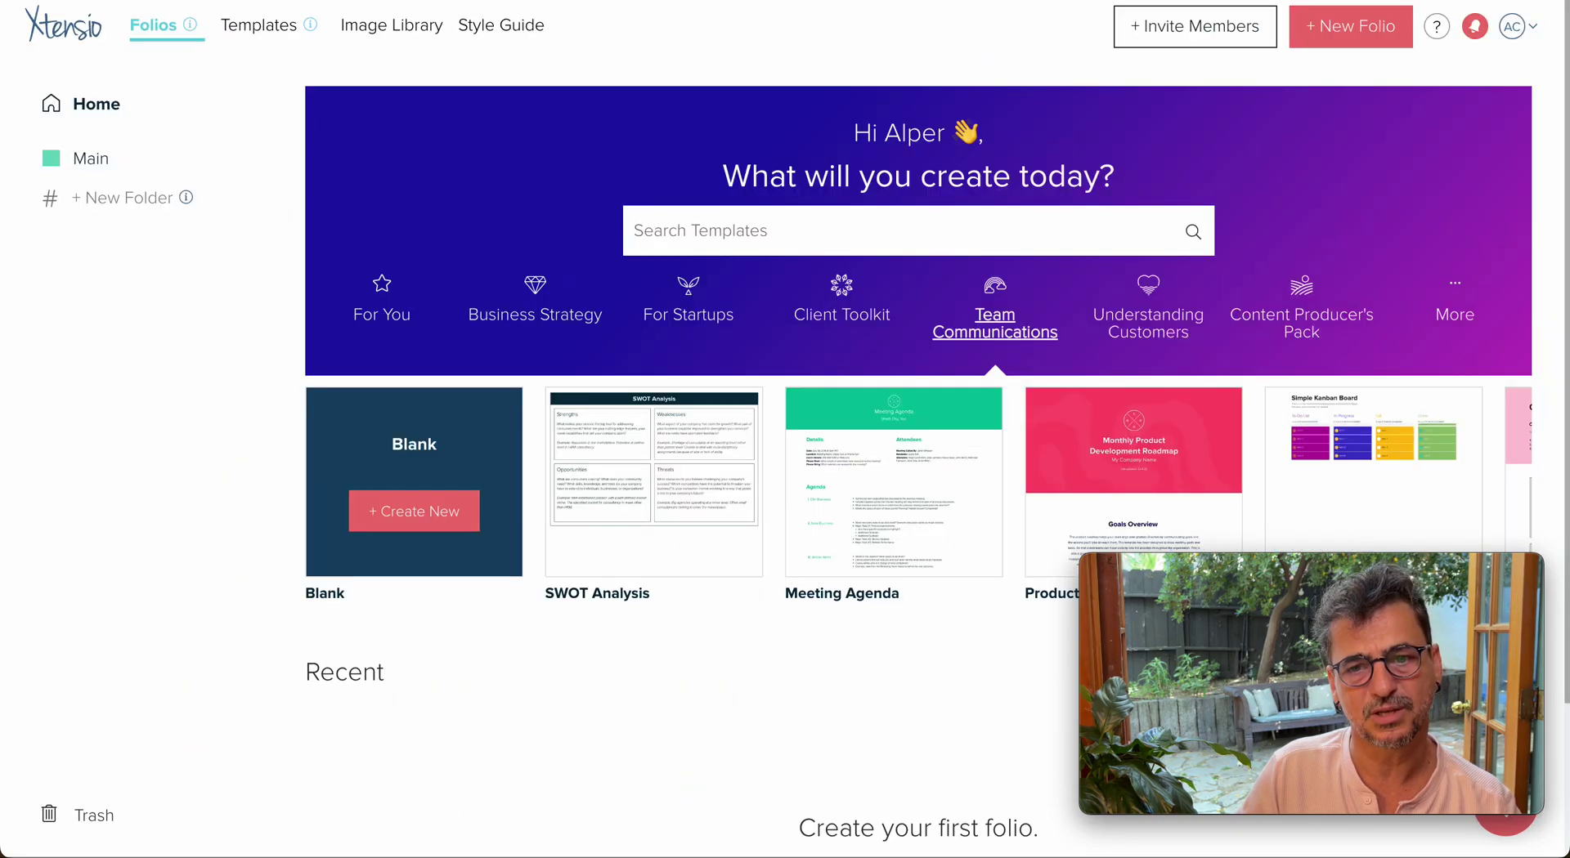
left_click(1477, 31)
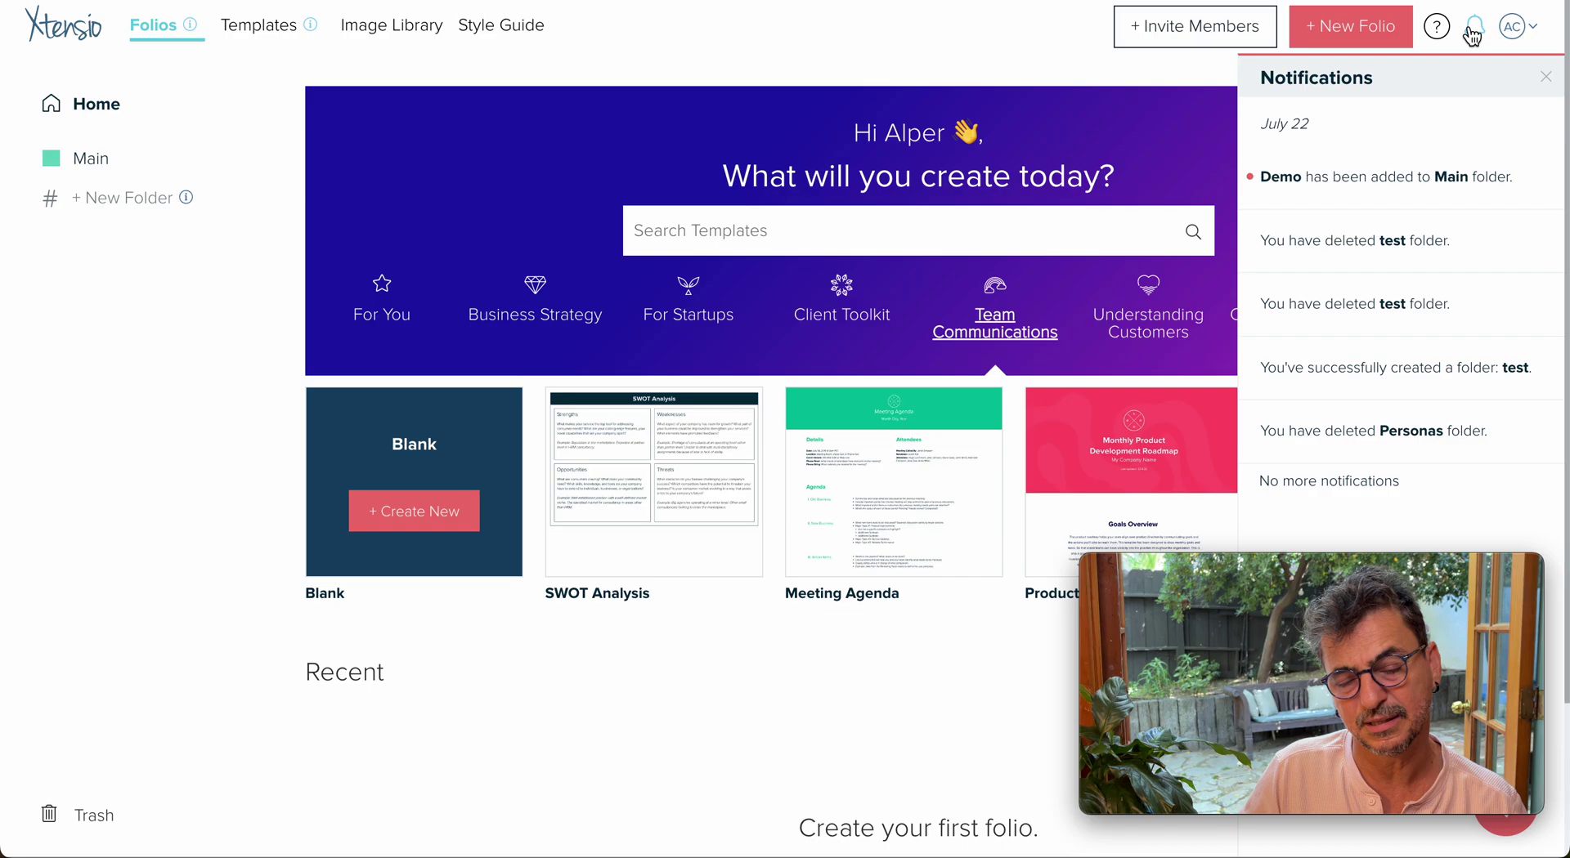
left_click(993, 674)
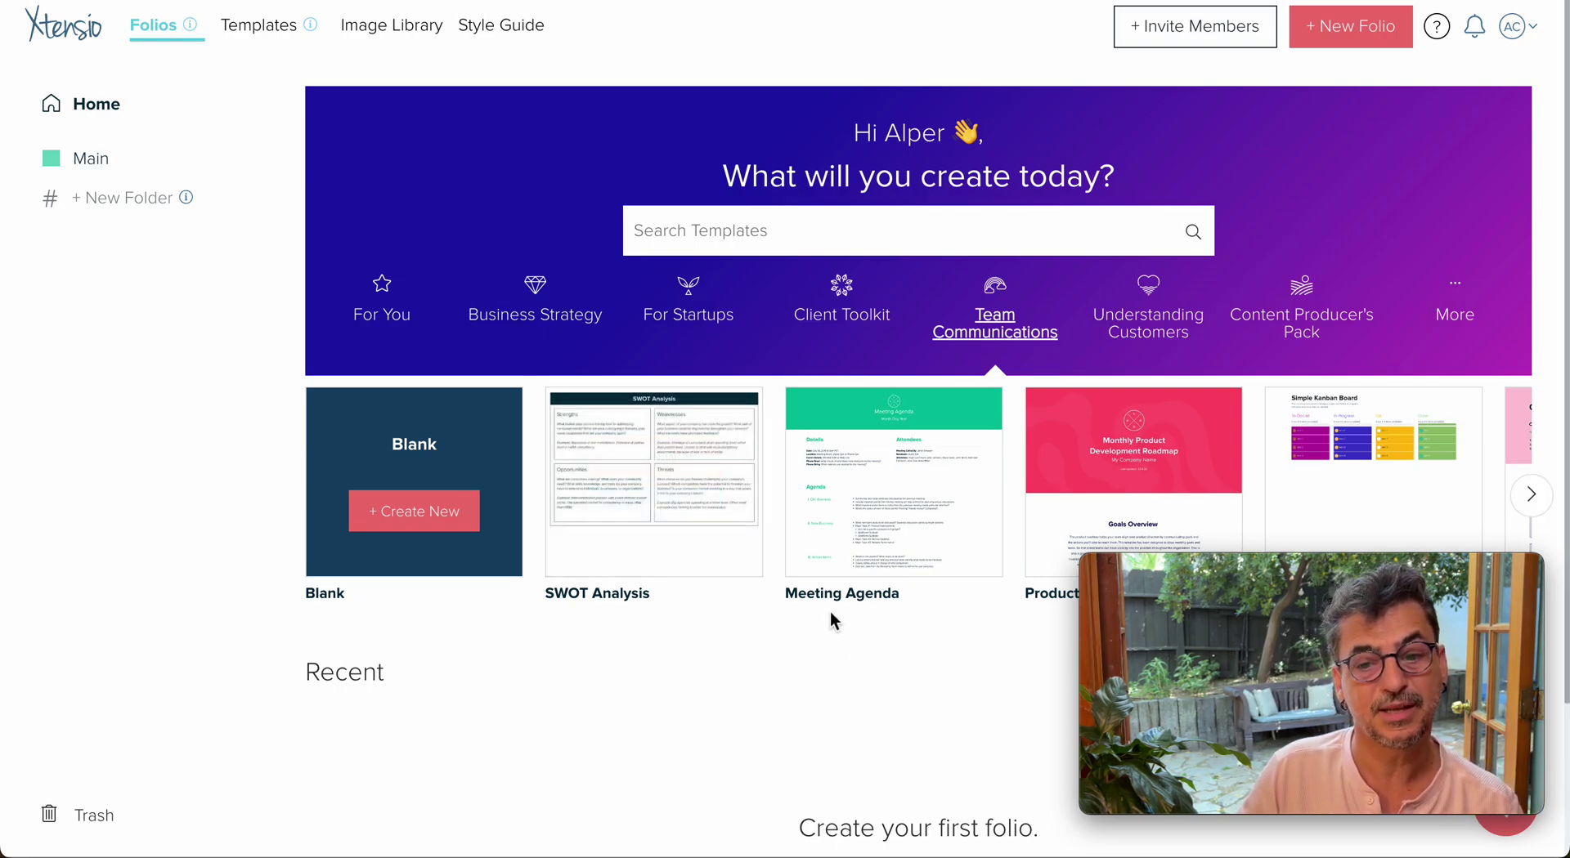
Create a blank folio named Demo in the Main folder and skip the introductory tour
left_click(1360, 39)
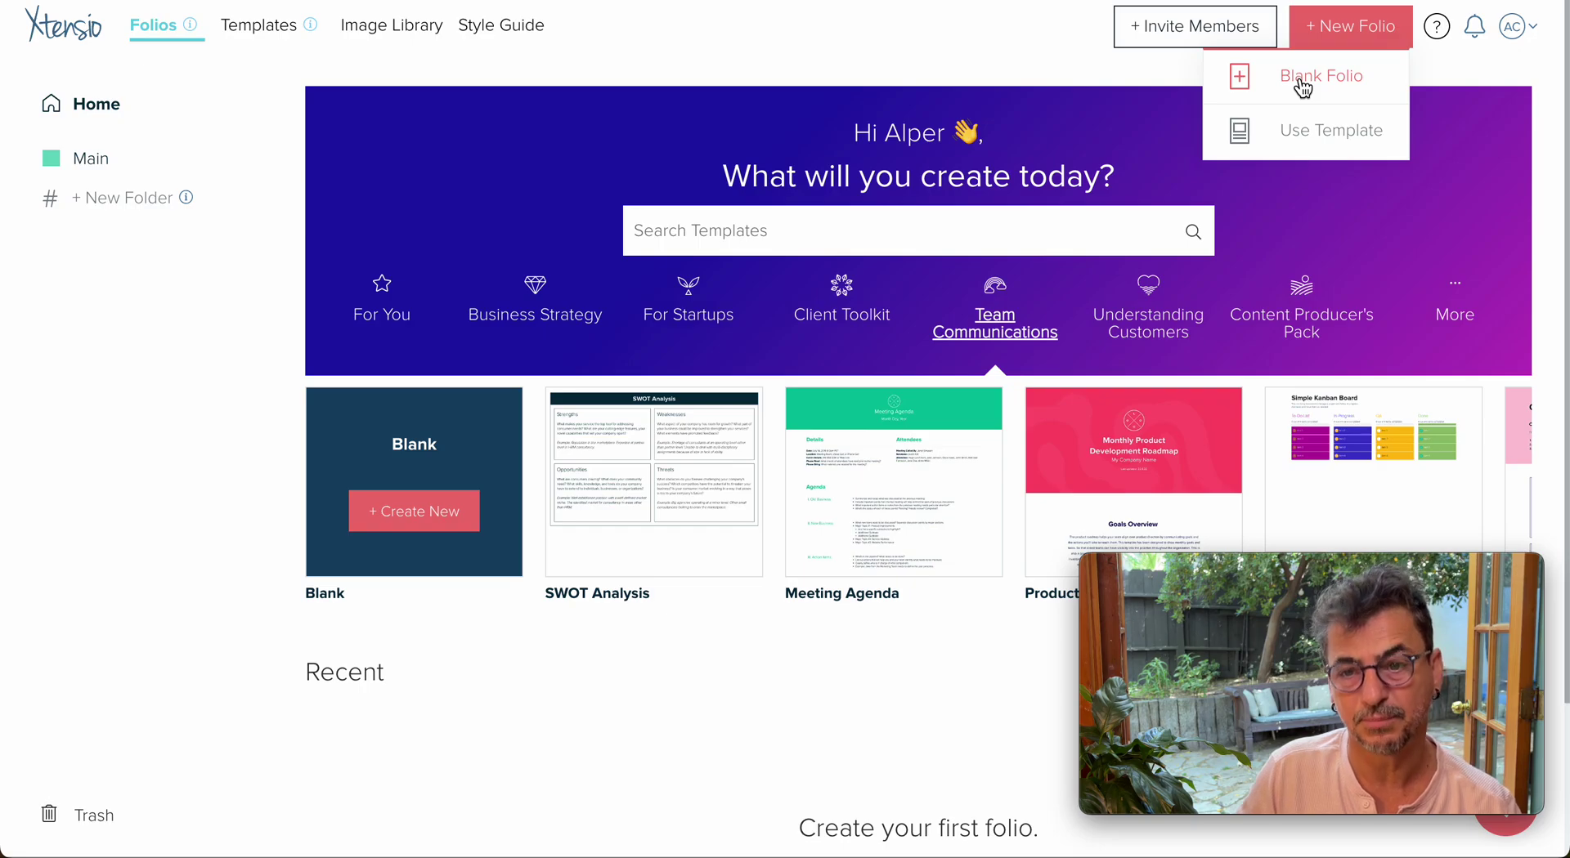
left_click(1301, 80)
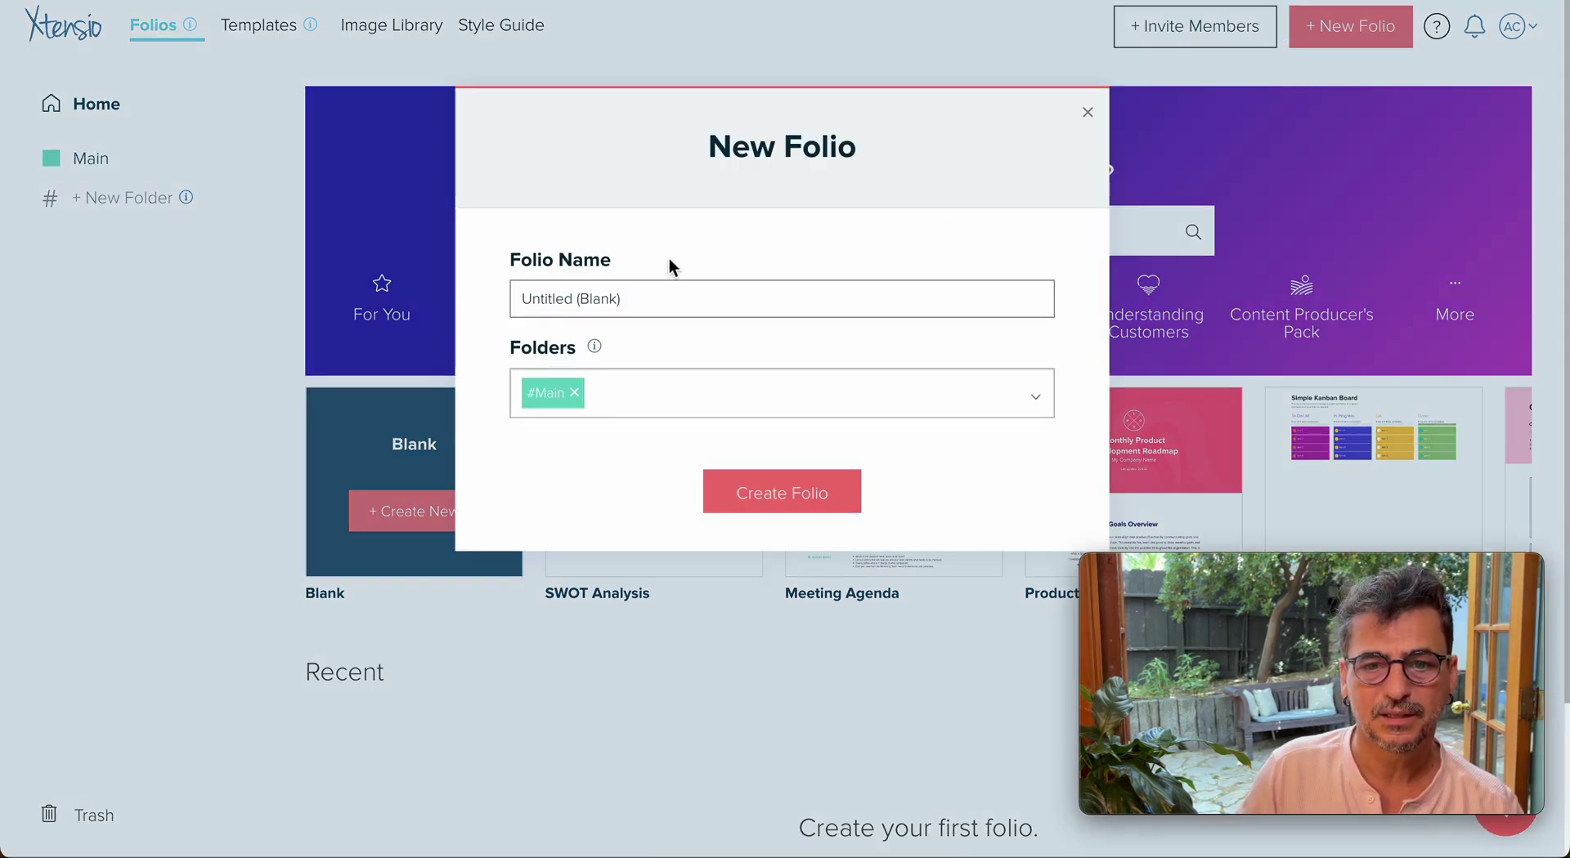
left_click_drag(634, 296, 429, 296)
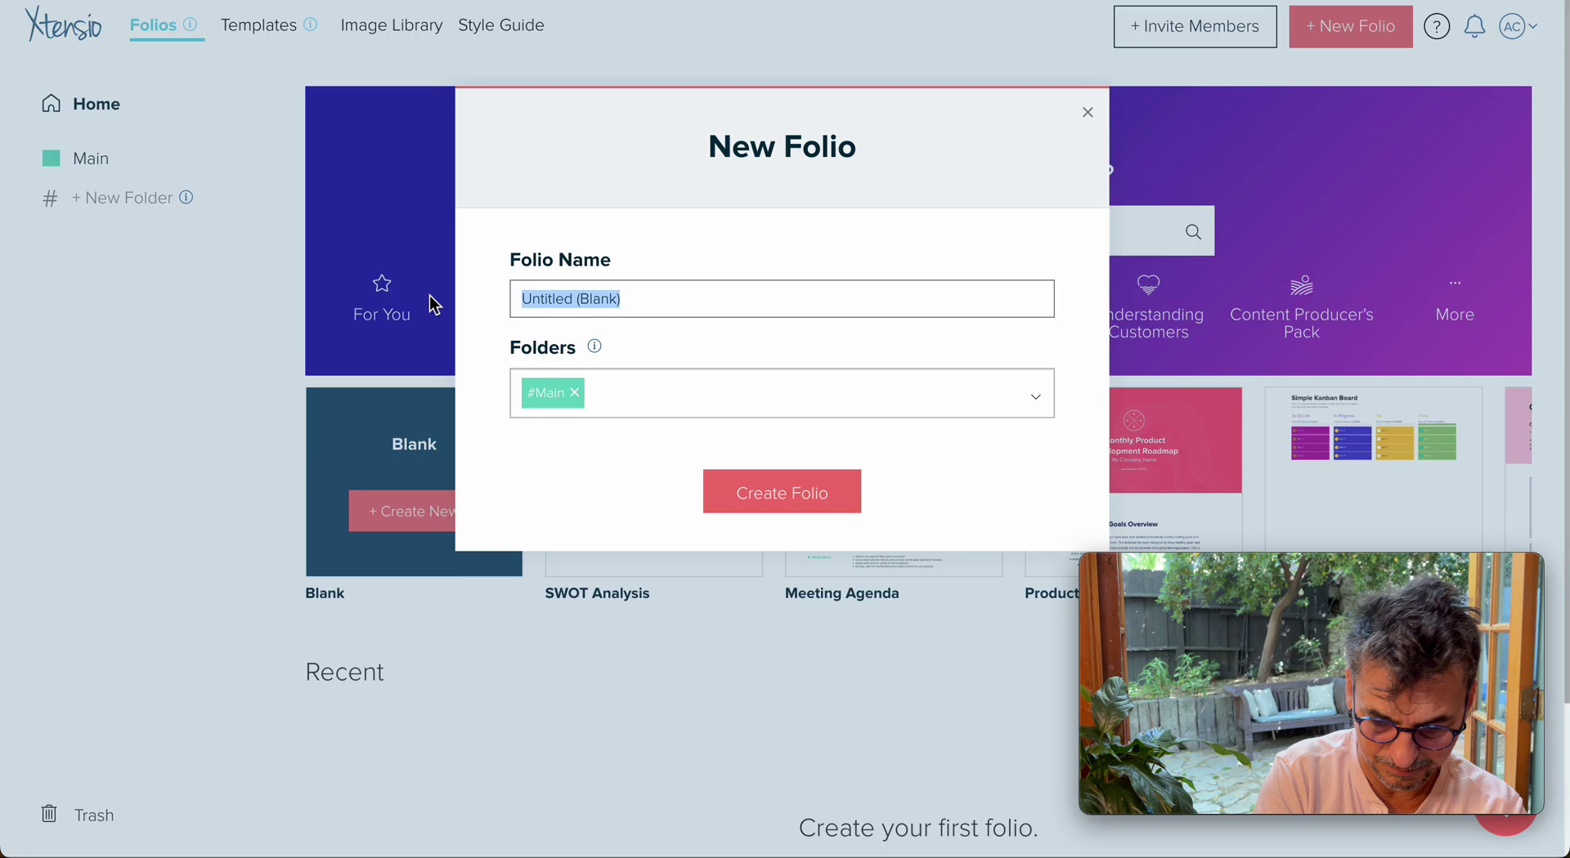
type("demo")
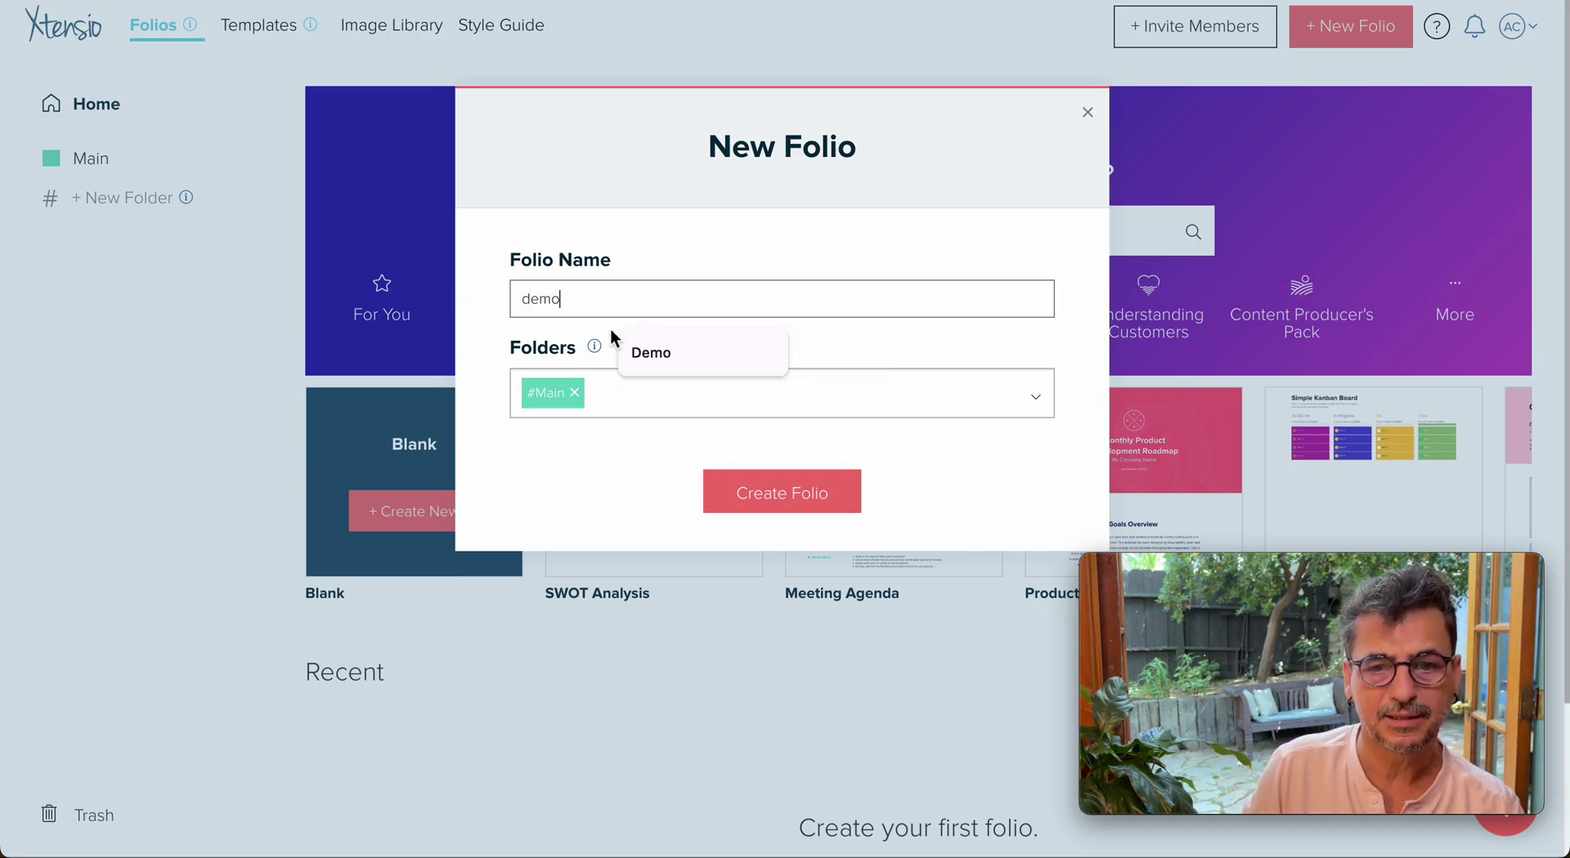
left_click(667, 356)
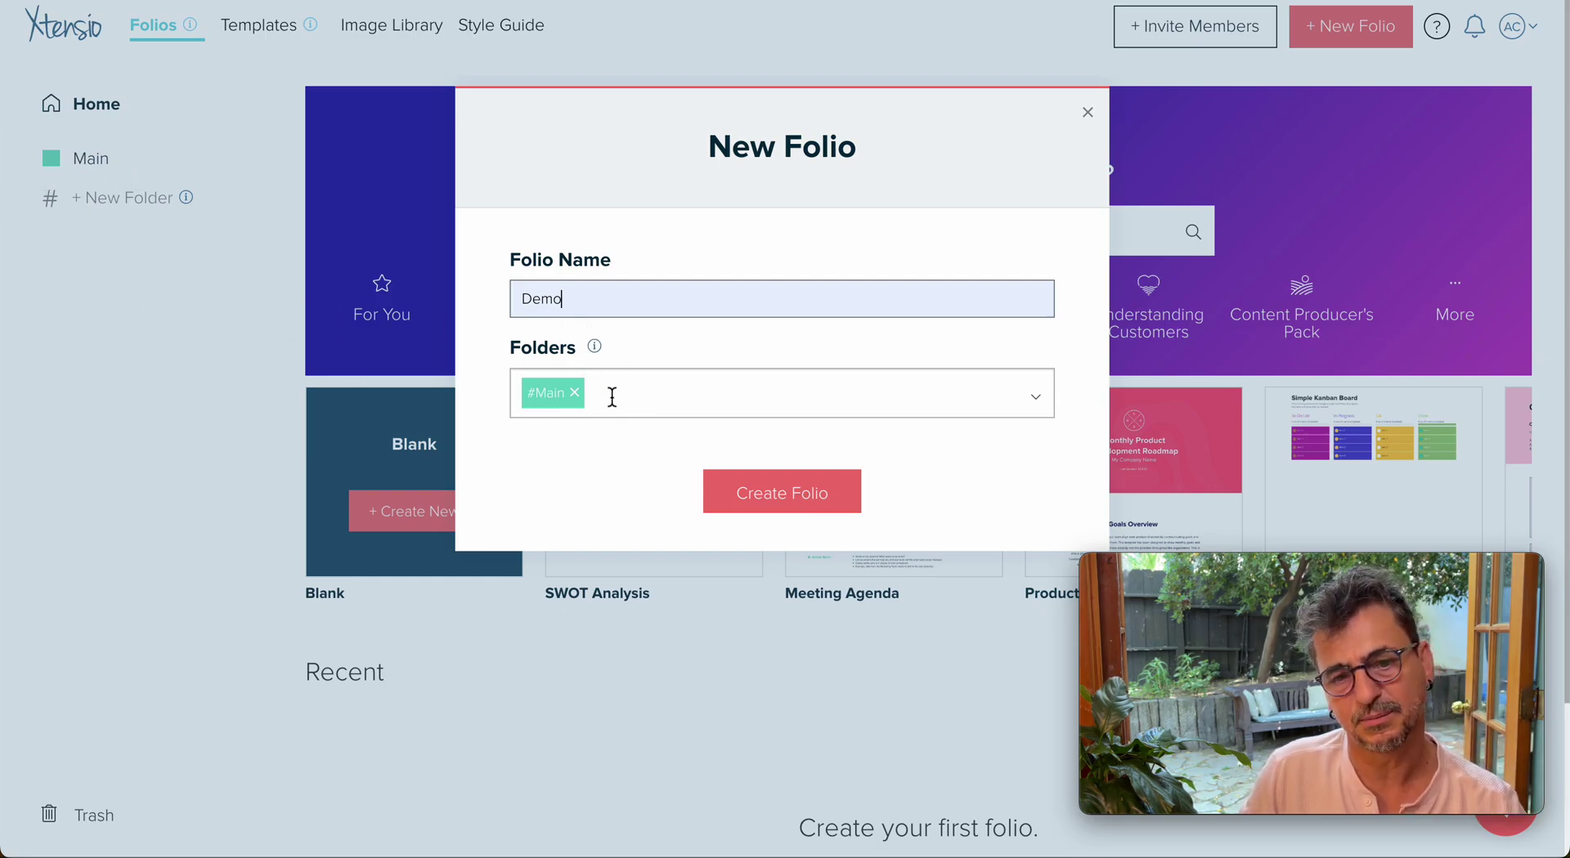
left_click(809, 511)
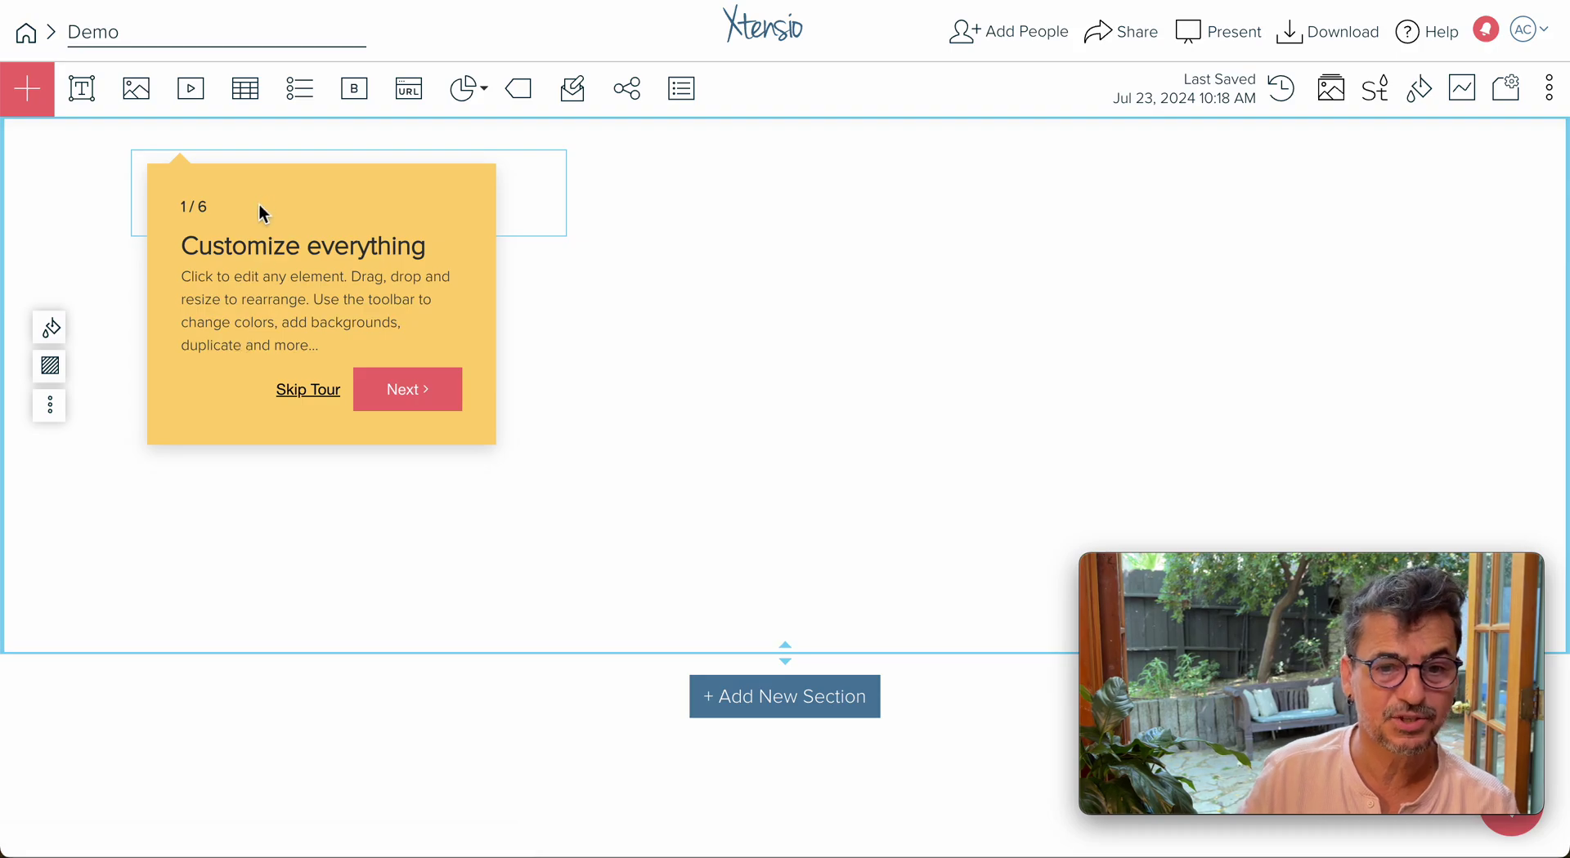
left_click(309, 389)
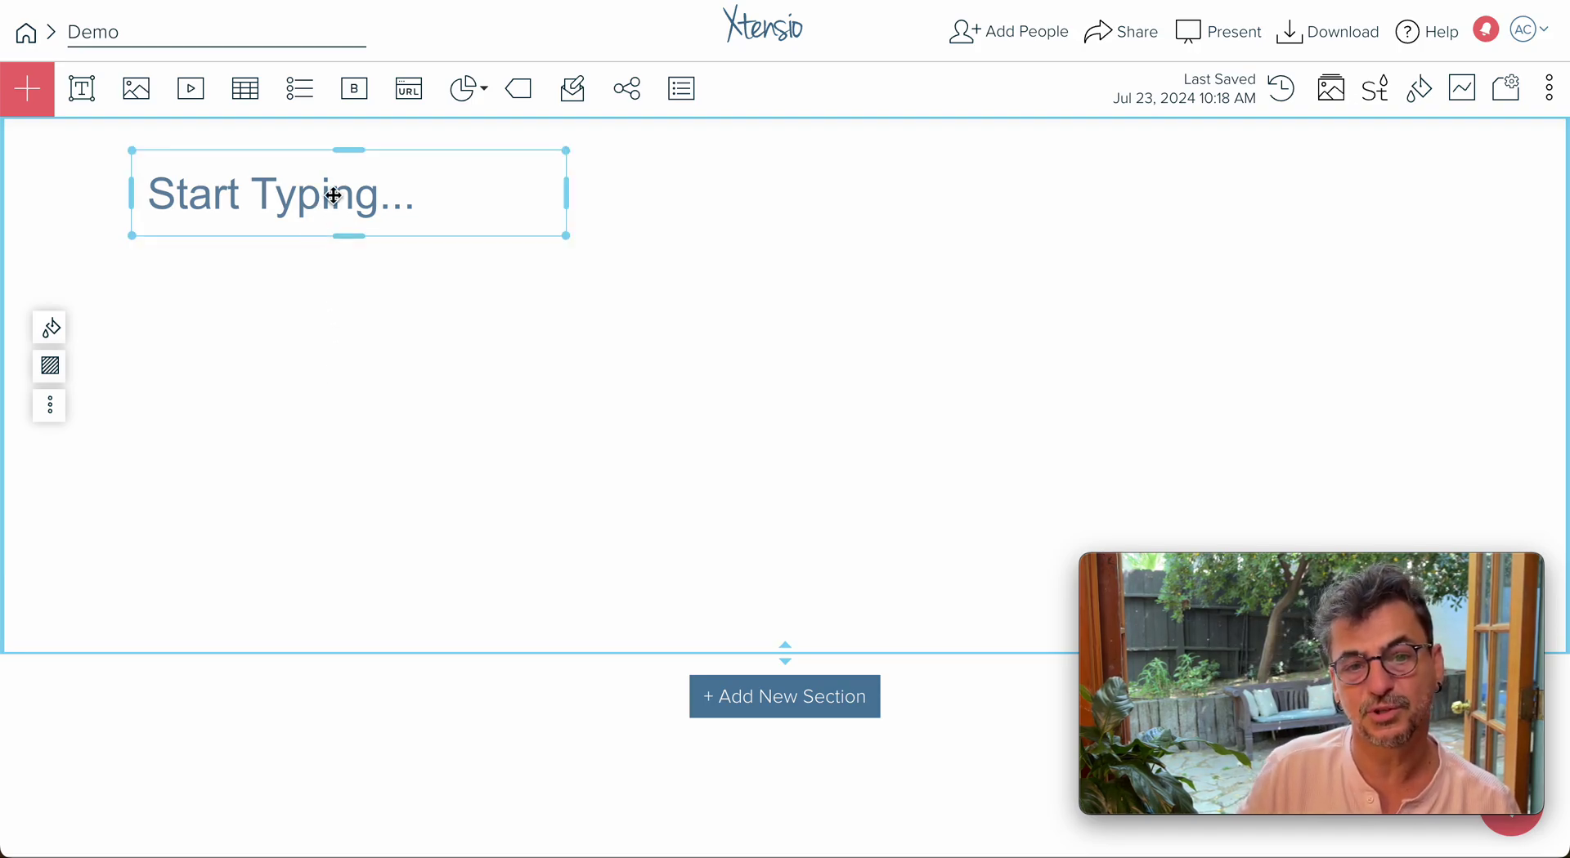
Shift the placeholder text box slightly down and to the right, and reduce the section's height
left_click_drag(335, 197, 442, 254)
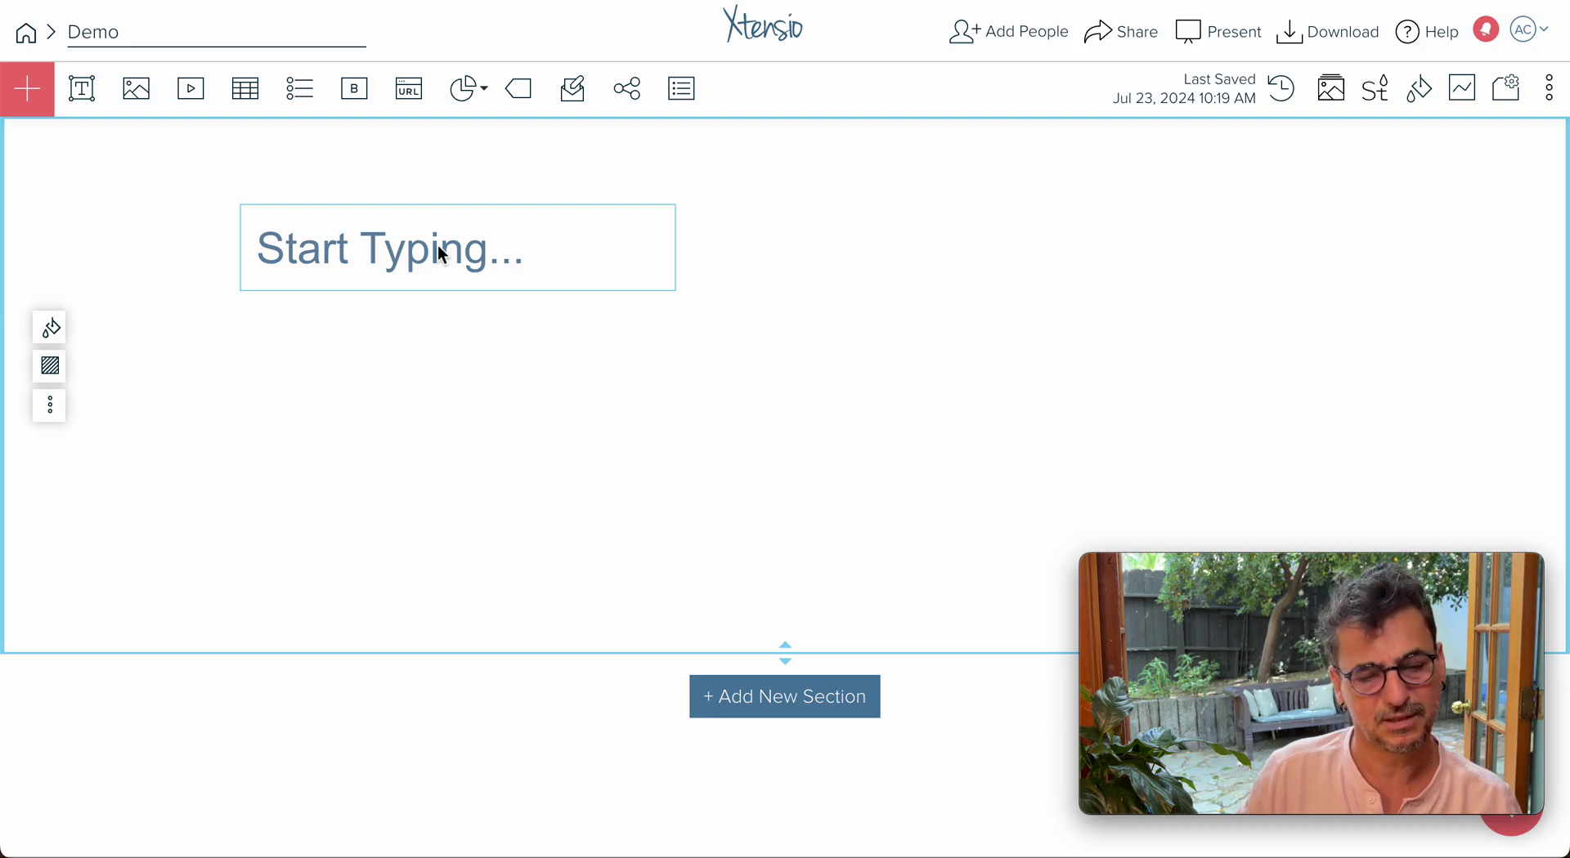
left_click_drag(442, 254, 354, 211)
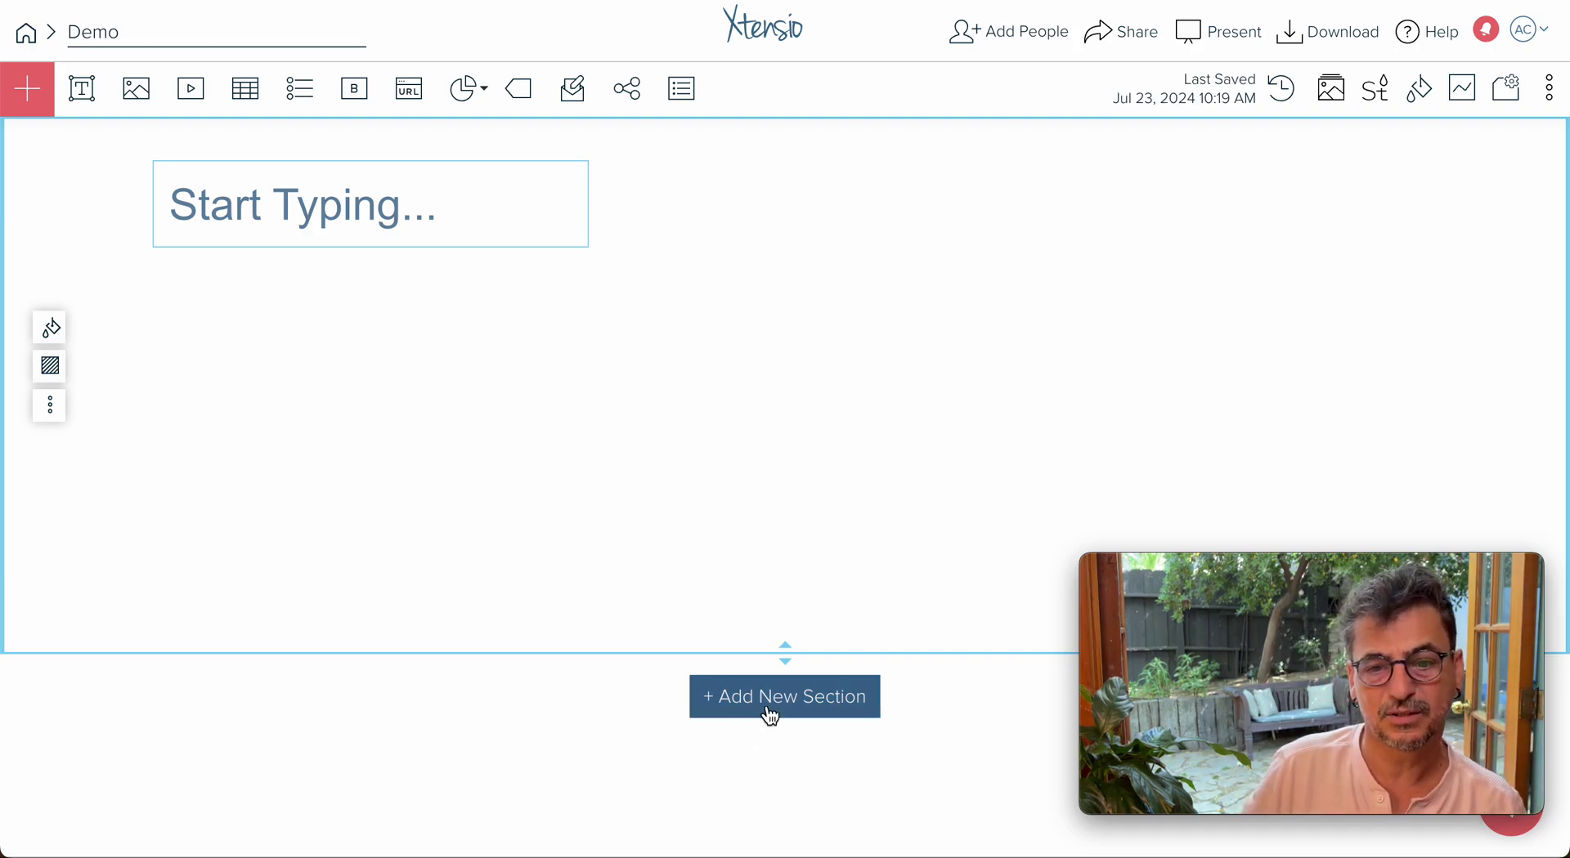
left_click_drag(783, 652, 812, 599)
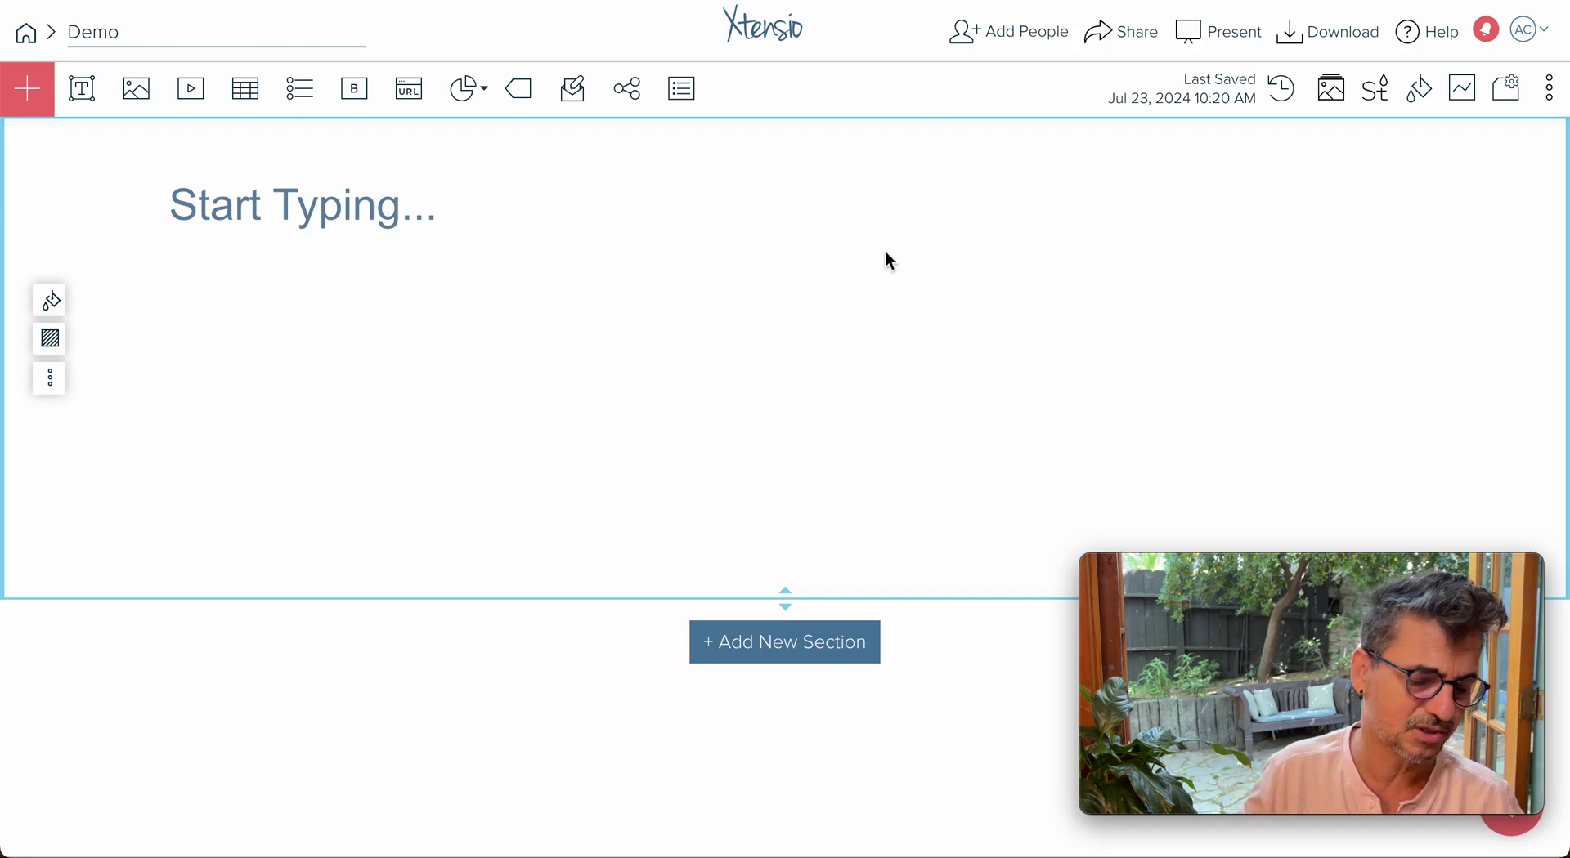
View the Pageless and Paged options in the folio settings and close them, and open and leave the folio name field
left_click(1513, 102)
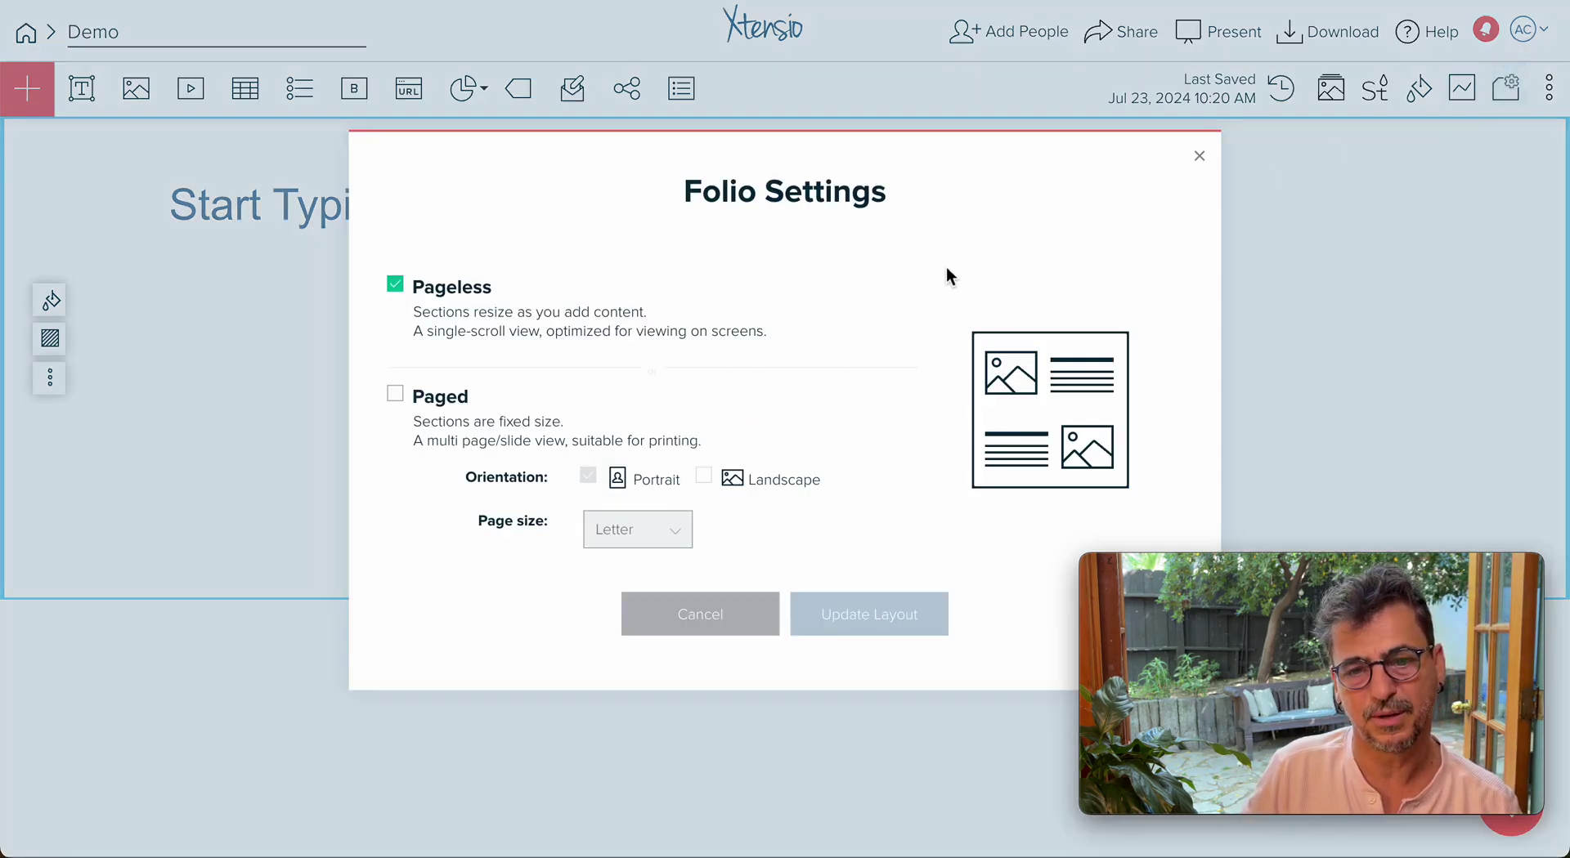
left_click(1200, 157)
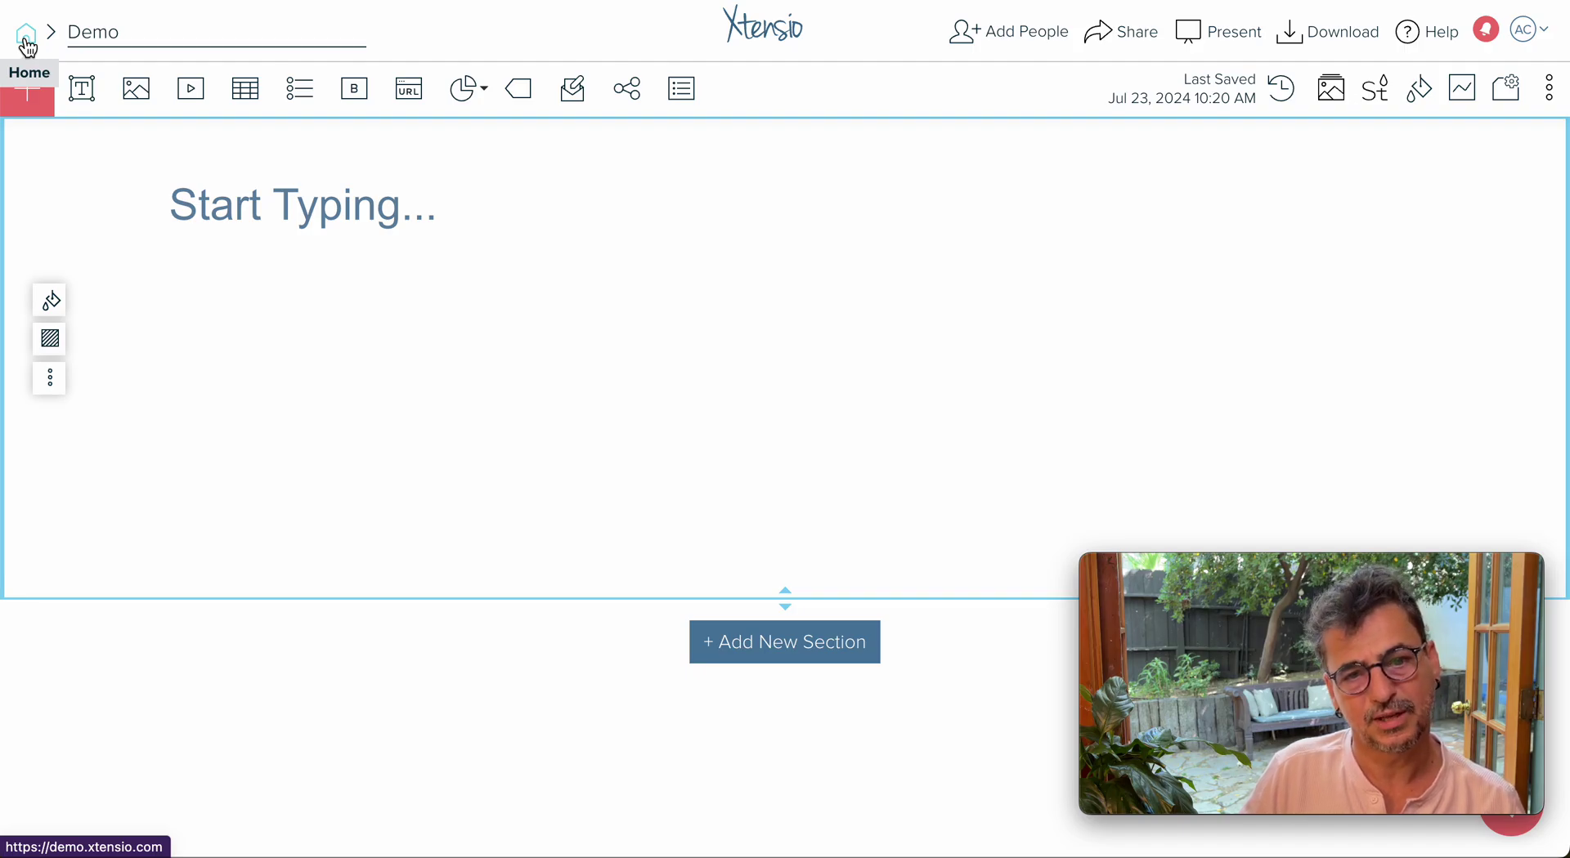
left_click(123, 33)
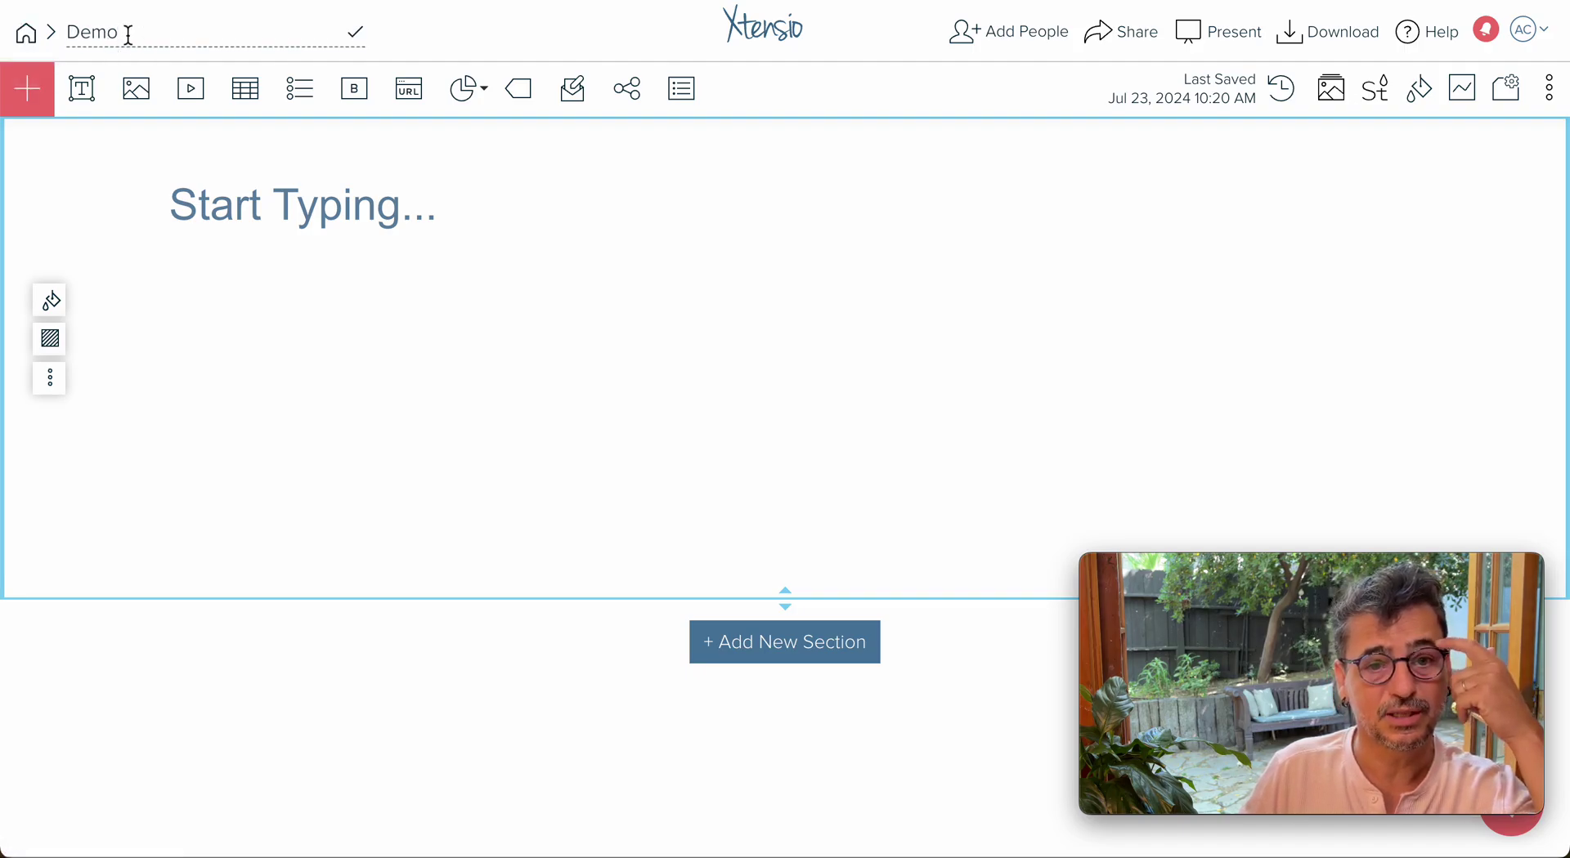
left_click(585, 25)
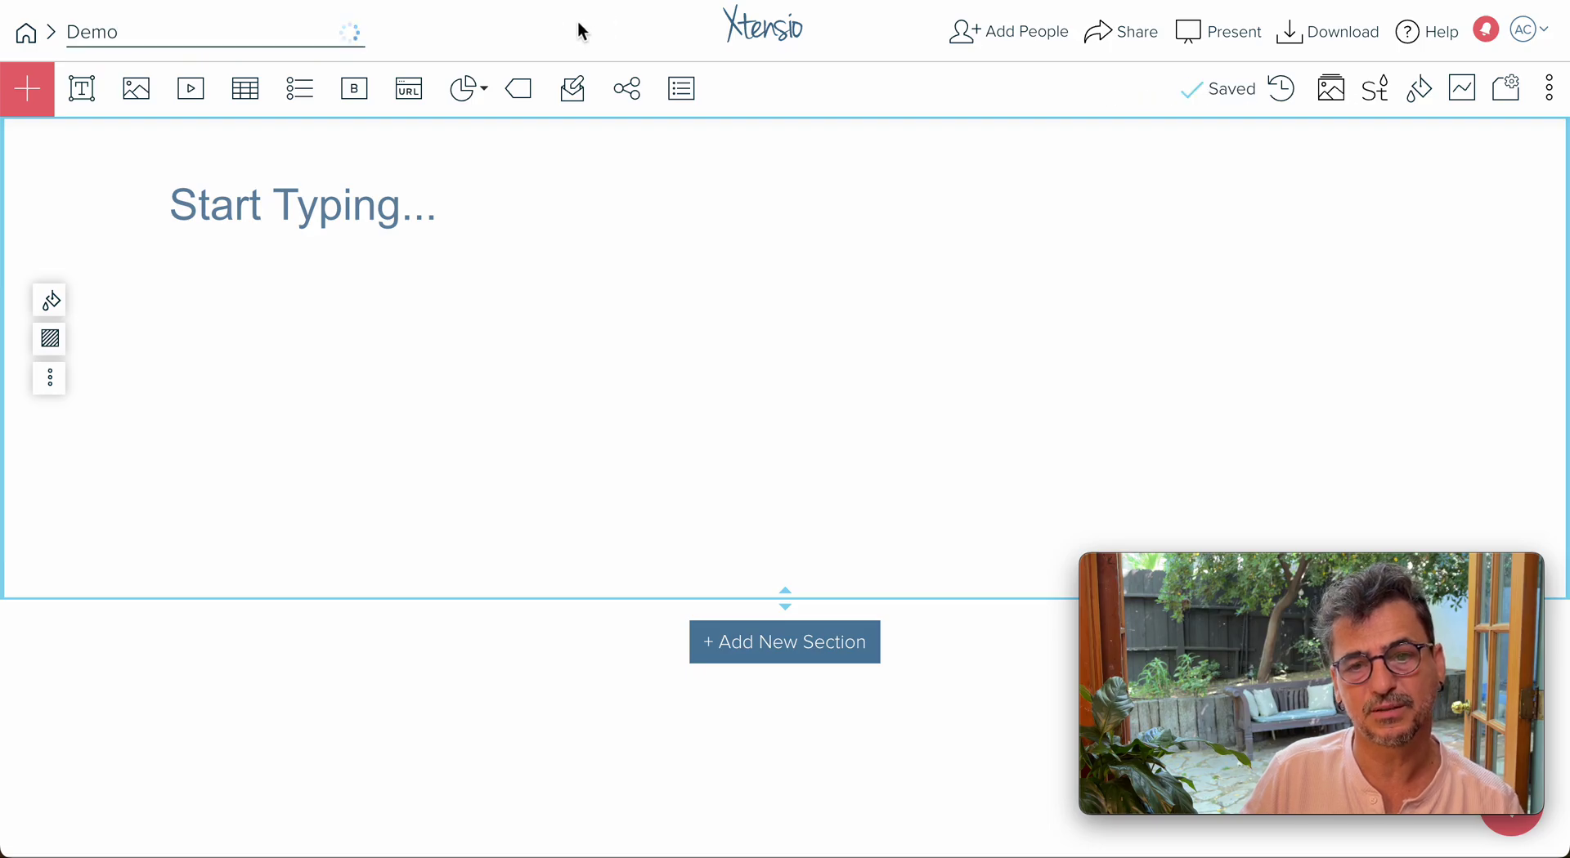
View the folio's collaborator options and the account menu with its workspace list, closing each without changes
left_click(1025, 42)
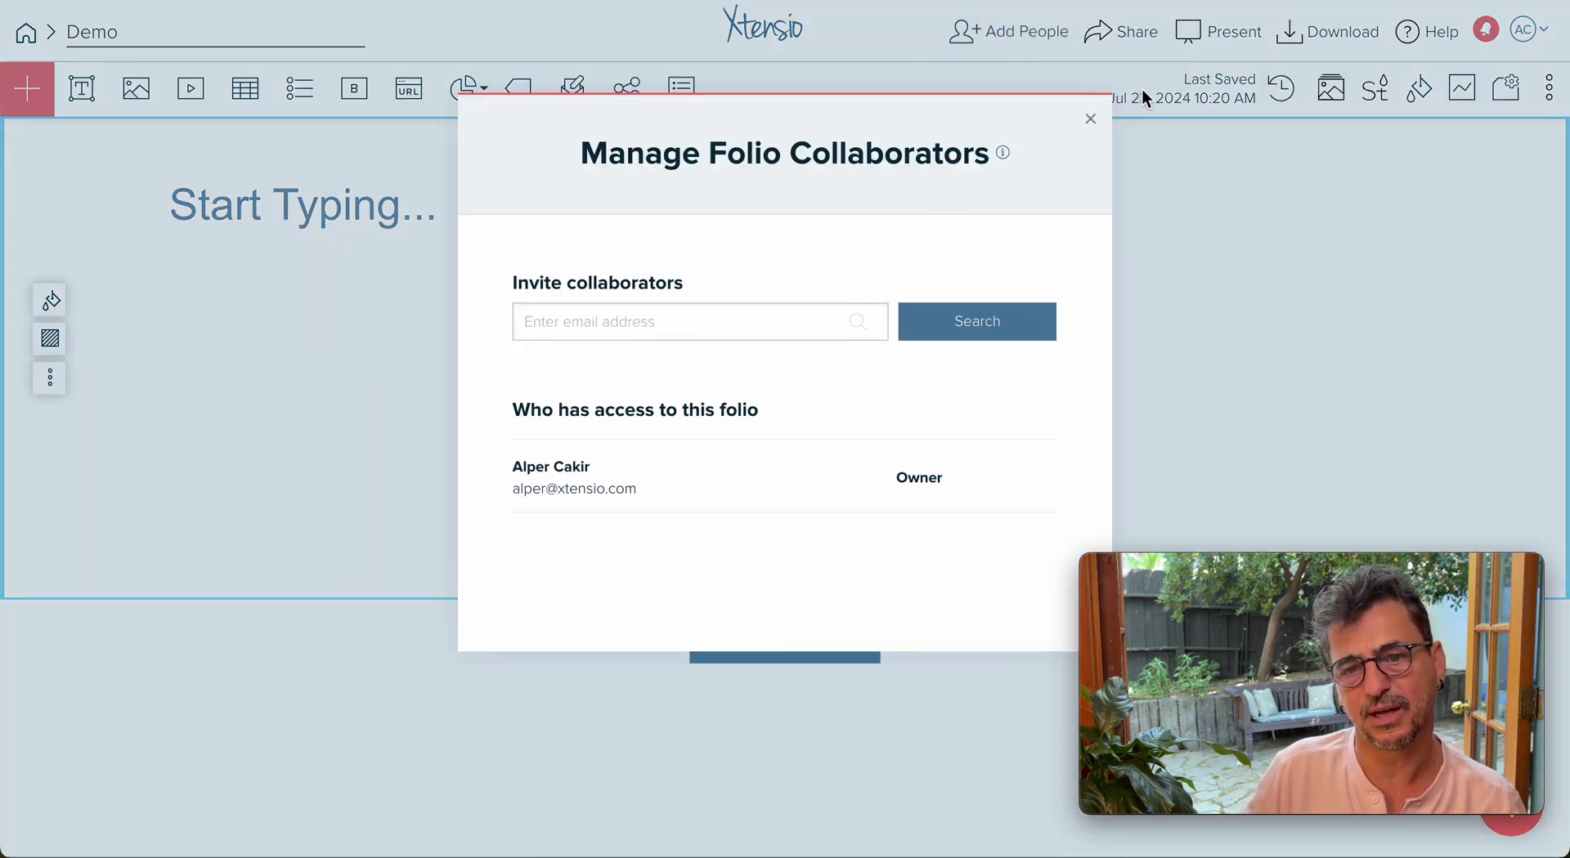
left_click(1089, 121)
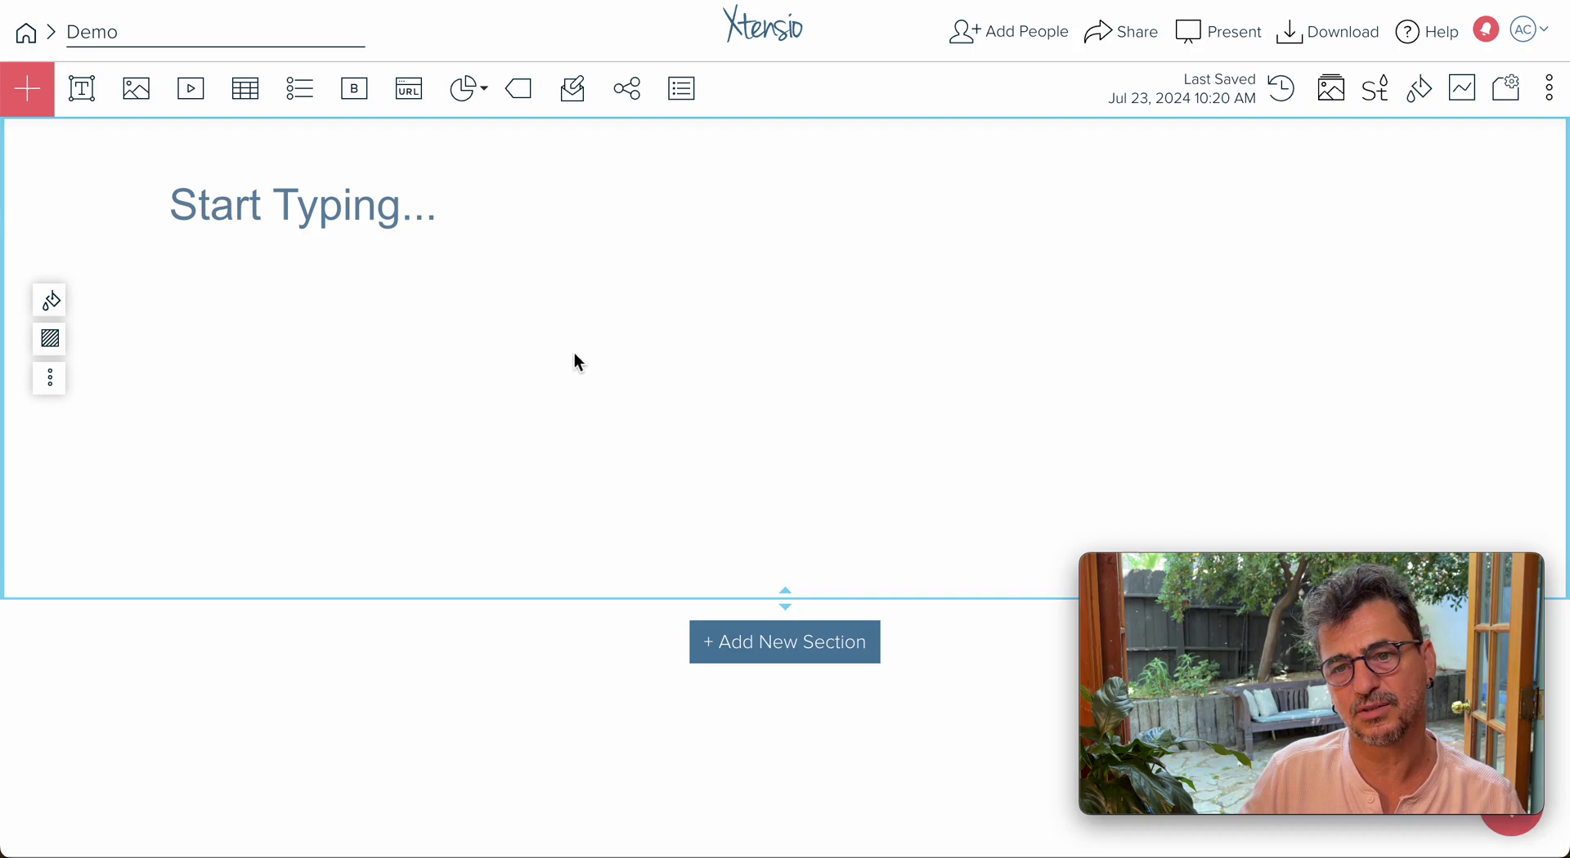
left_click(1535, 36)
left_click_drag(1436, 572, 1115, 378)
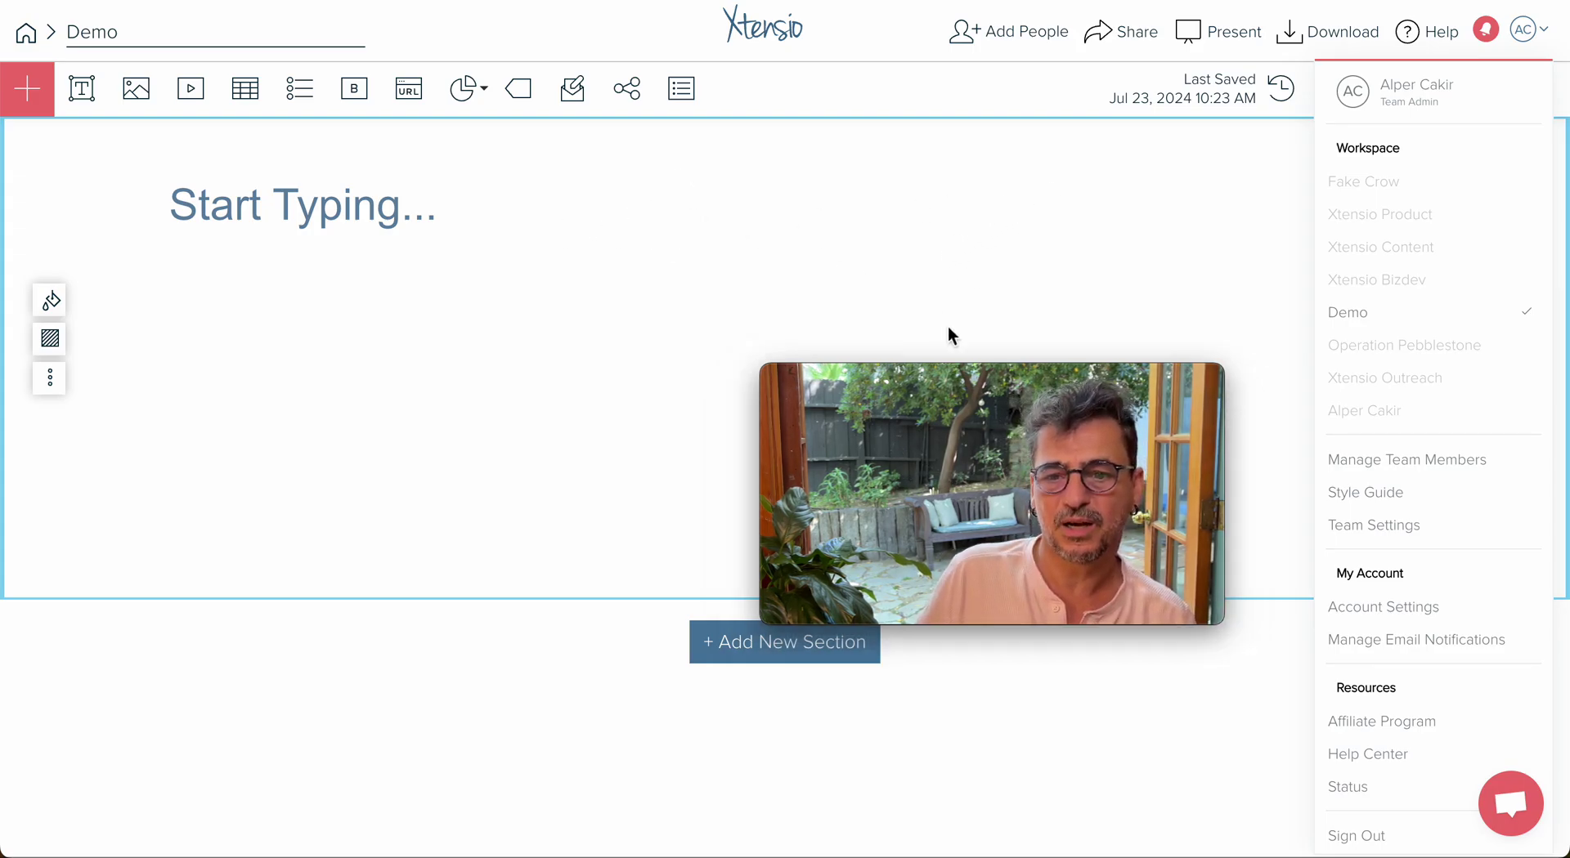
left_click_drag(1003, 413, 1318, 617)
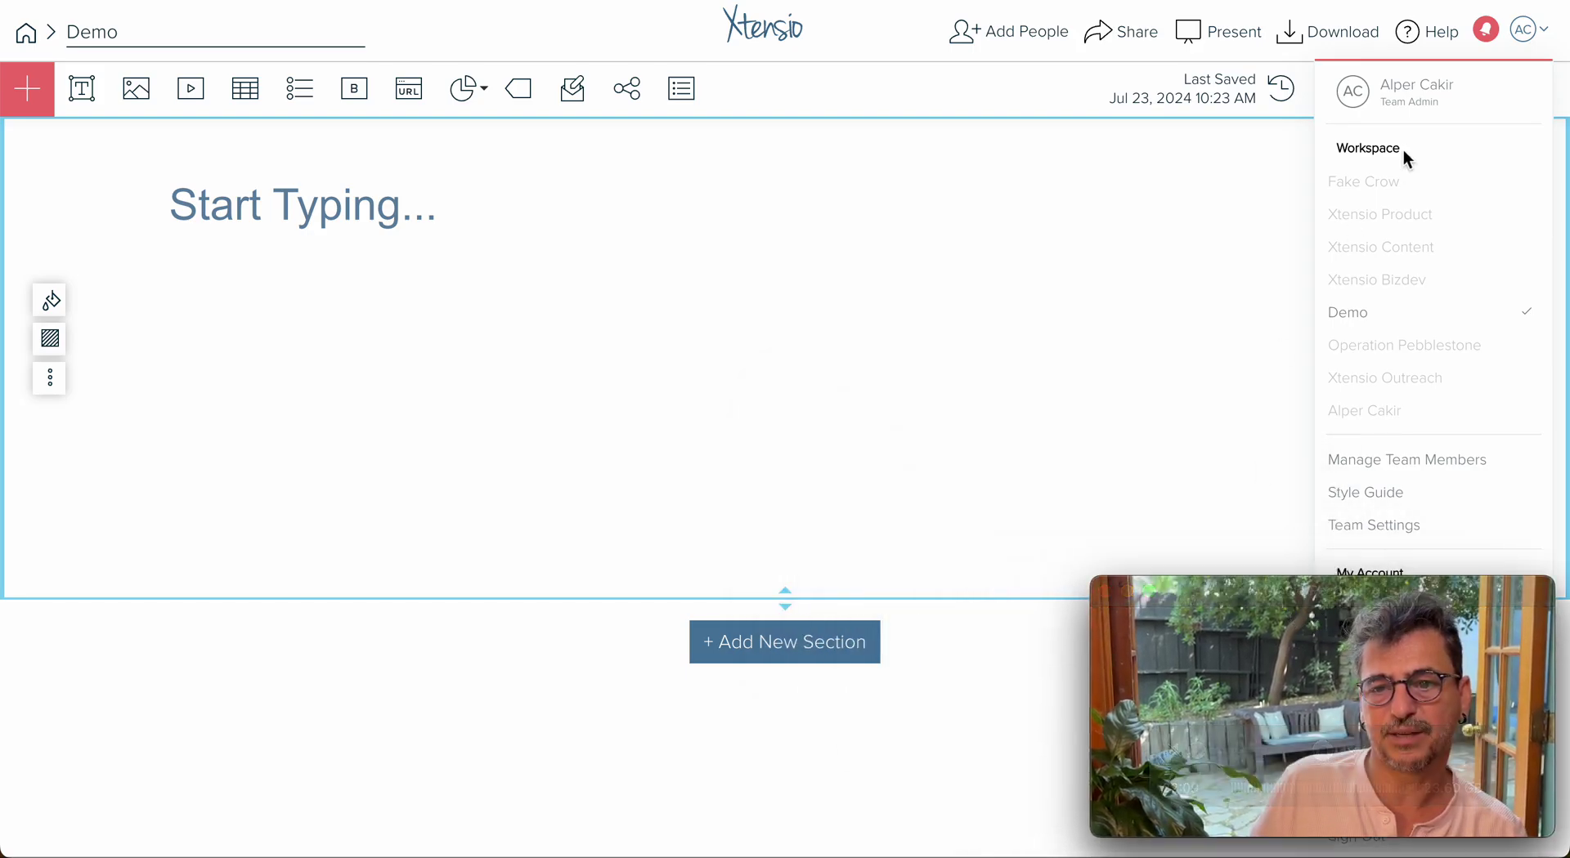
left_click(995, 203)
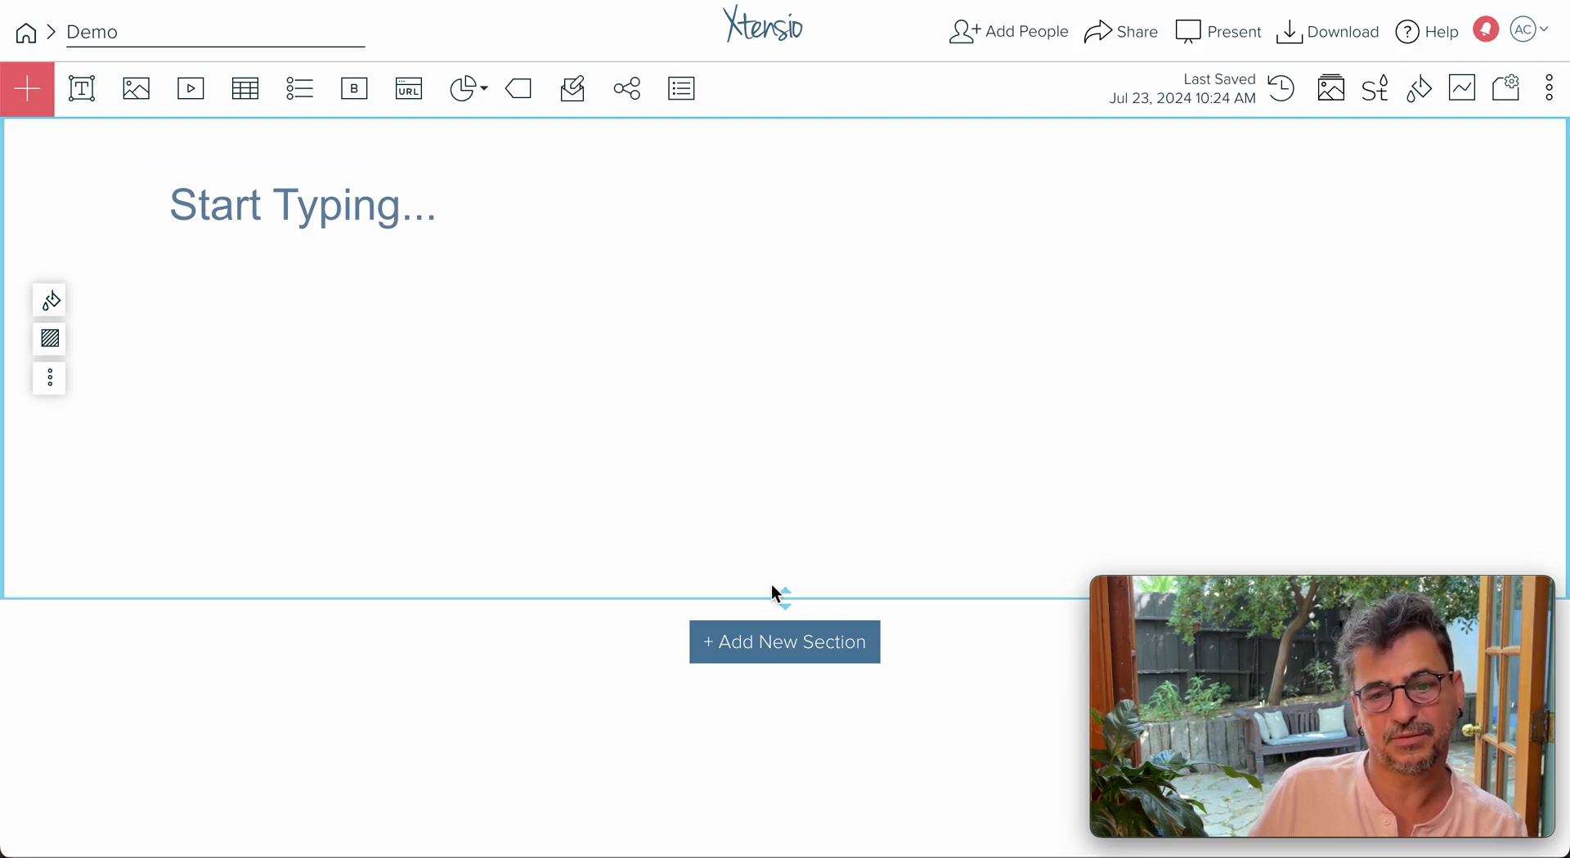
Extend the section's height and reposition the placeholder text box near the section's upper-left area
left_click_drag(784, 597, 806, 670)
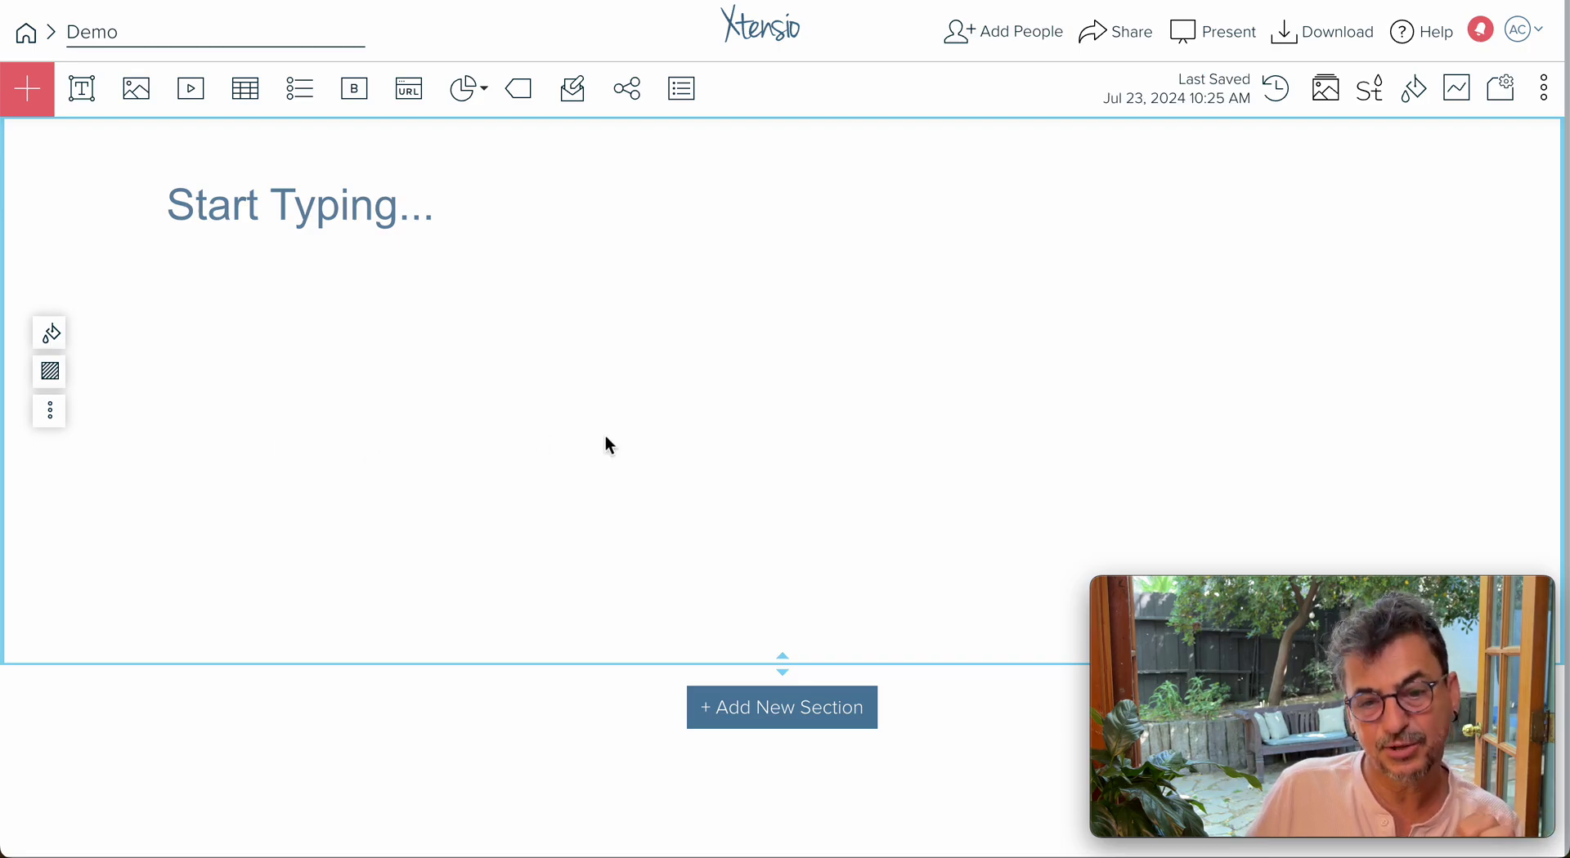
left_click_drag(299, 209, 395, 259)
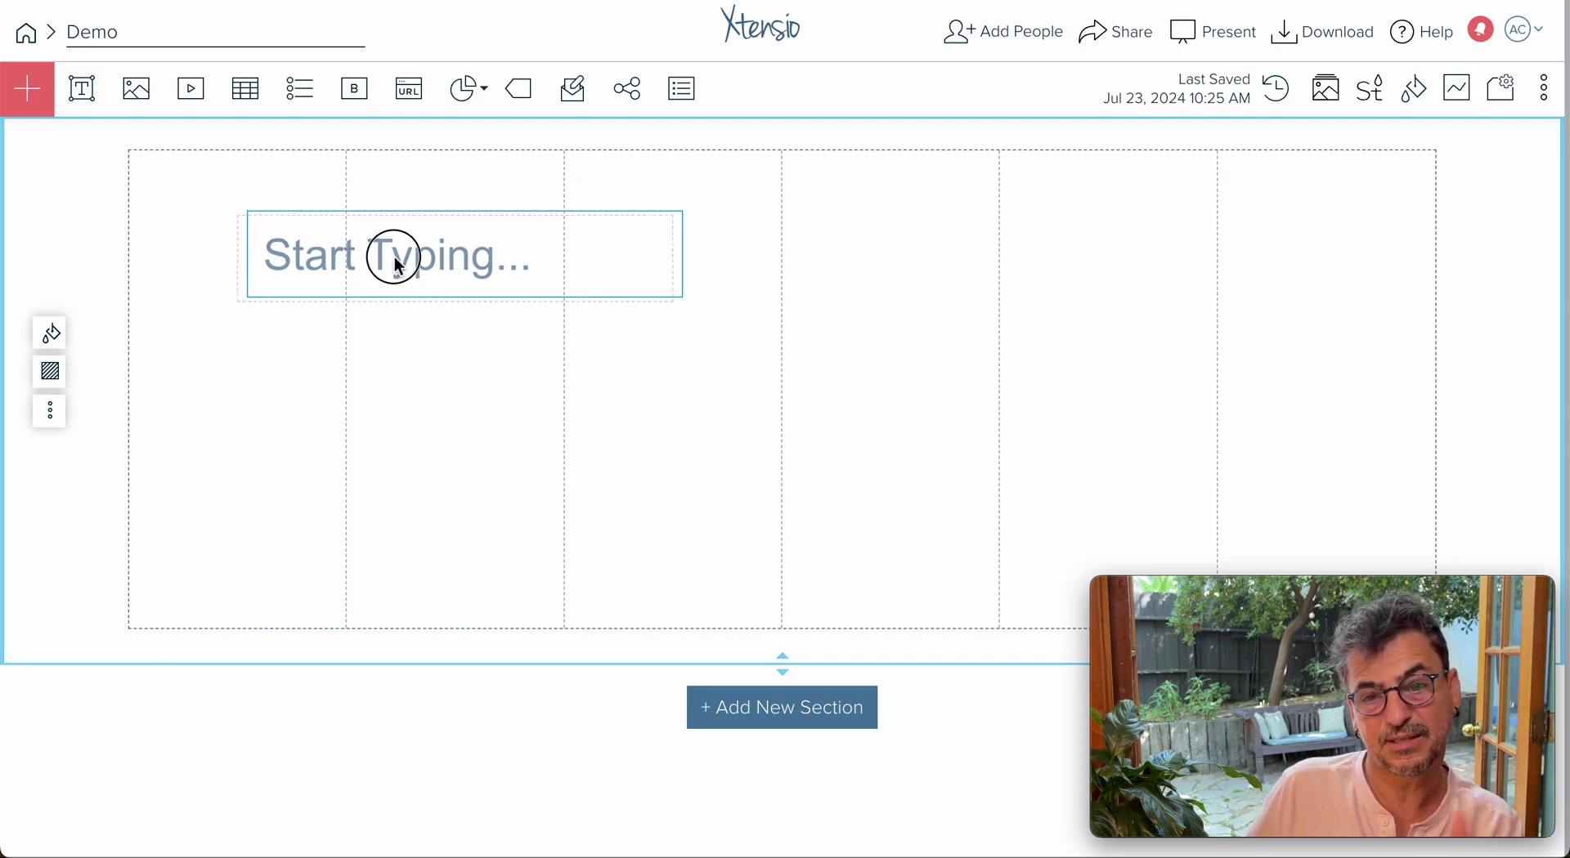
left_click_drag(395, 263, 319, 256)
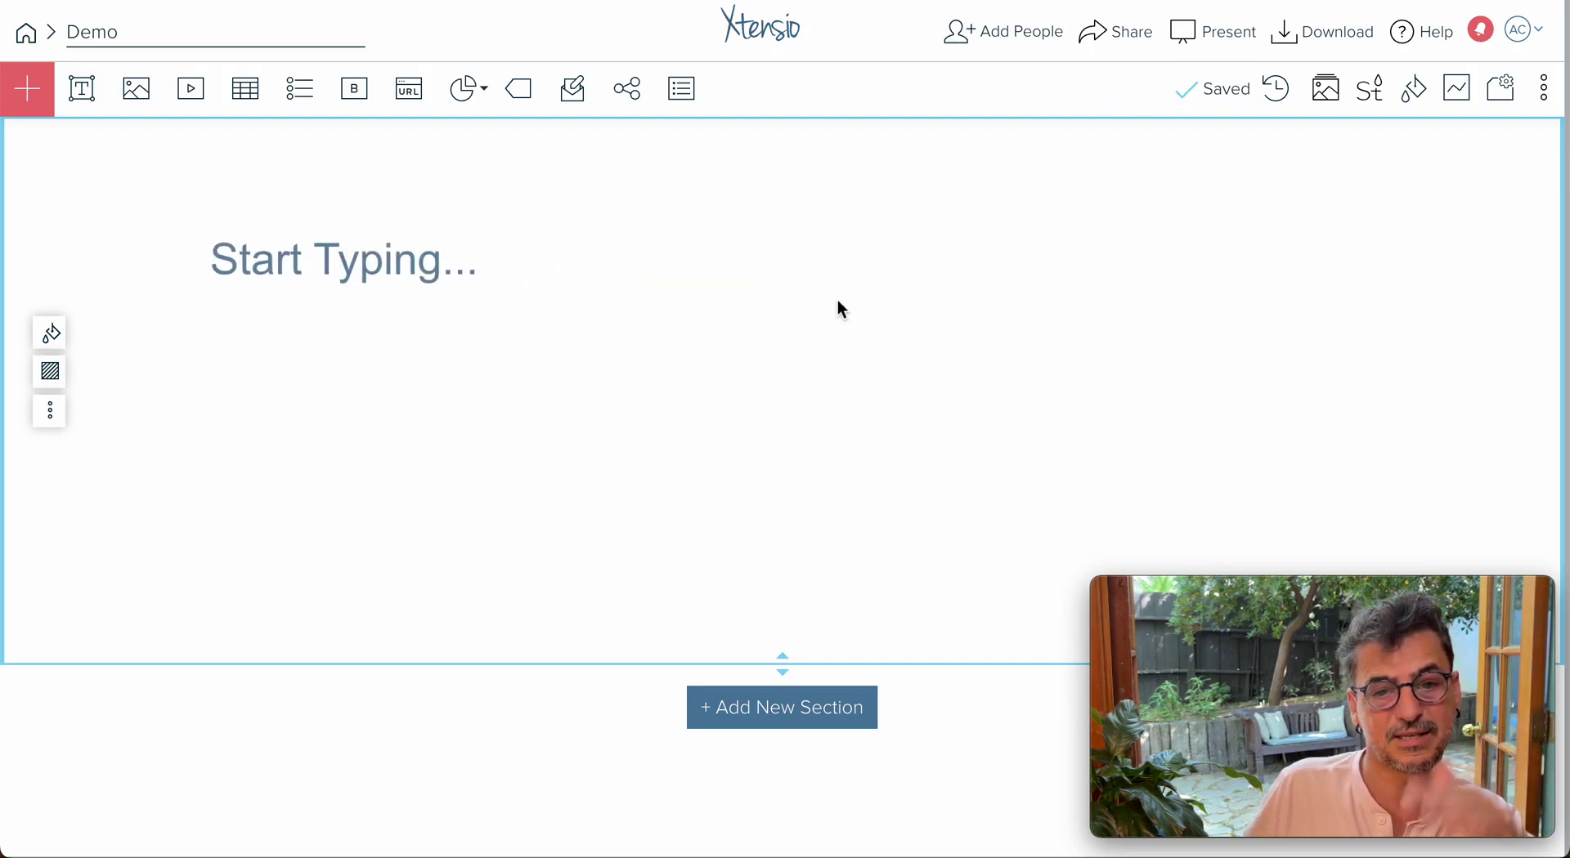
left_click_drag(427, 263, 389, 239)
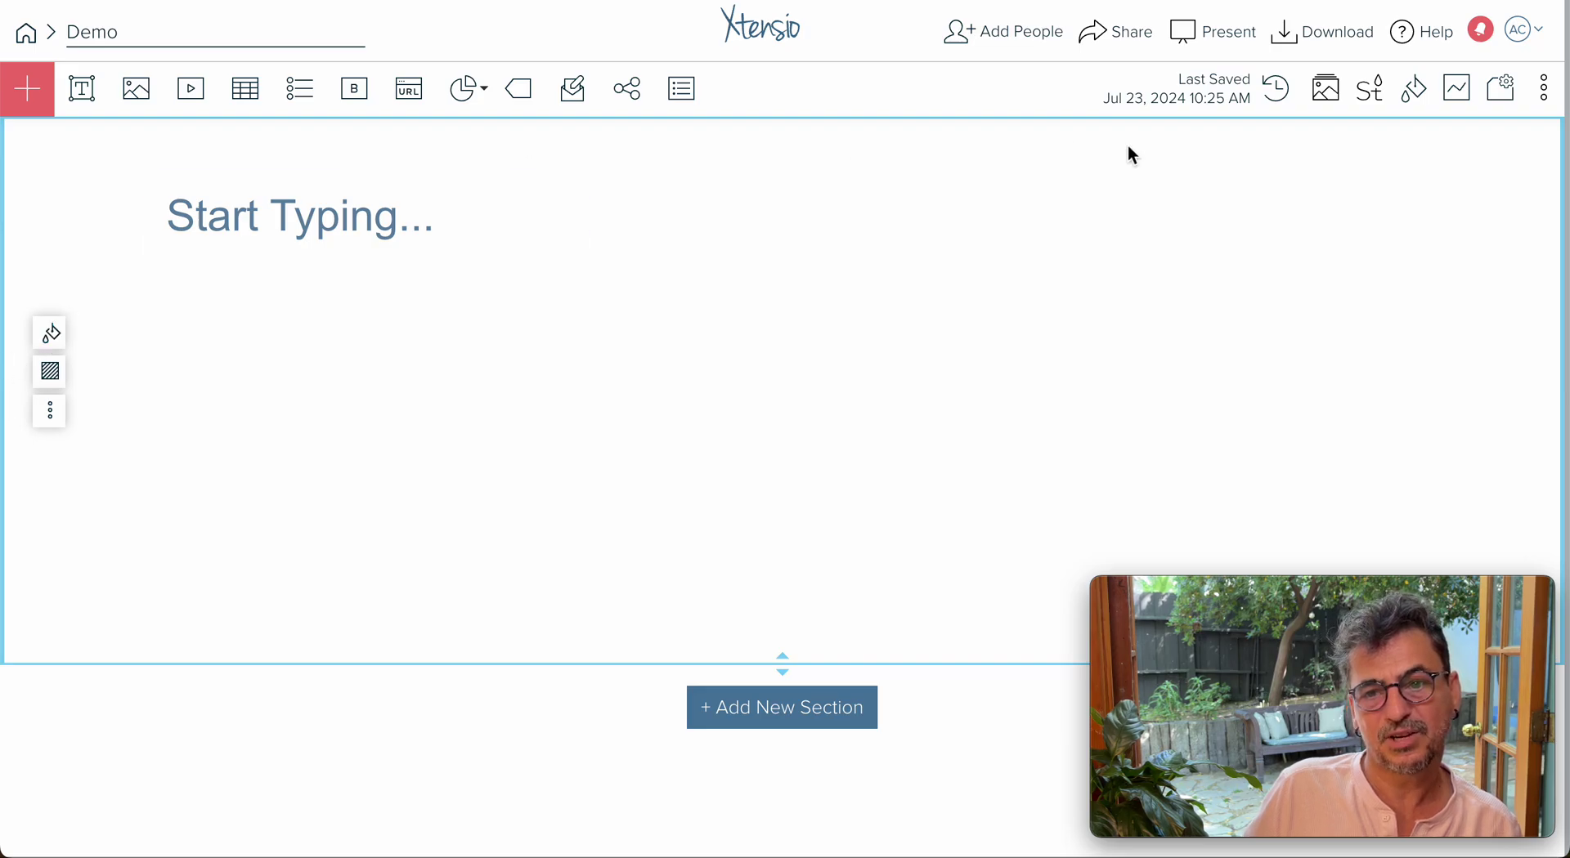
View the folio color palette, and browse the section background's color, free-photo and image library options without applying any
left_click(1422, 99)
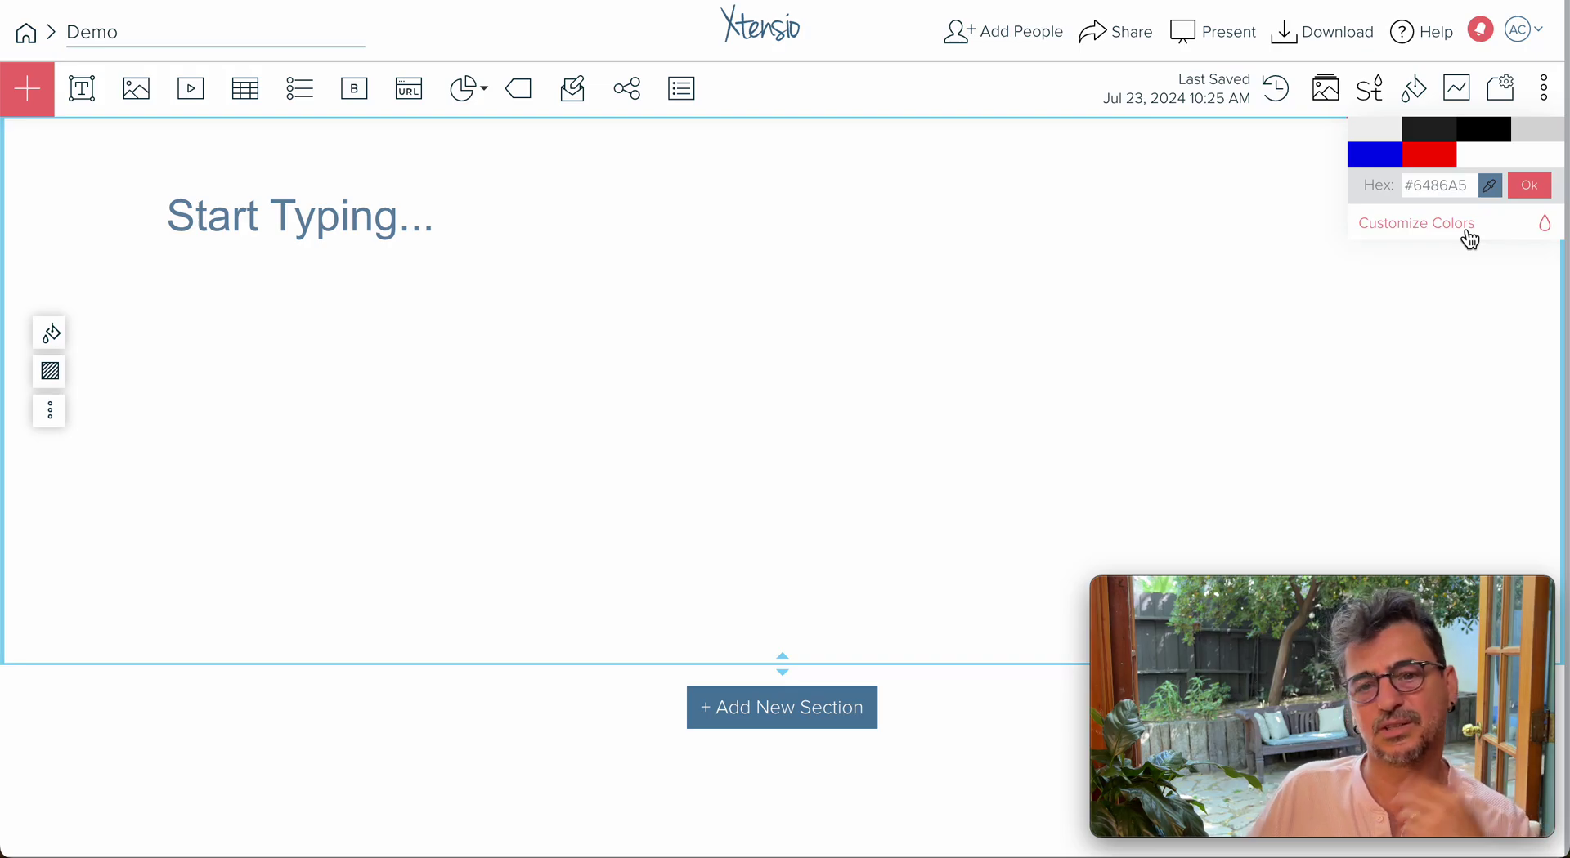
left_click(1159, 223)
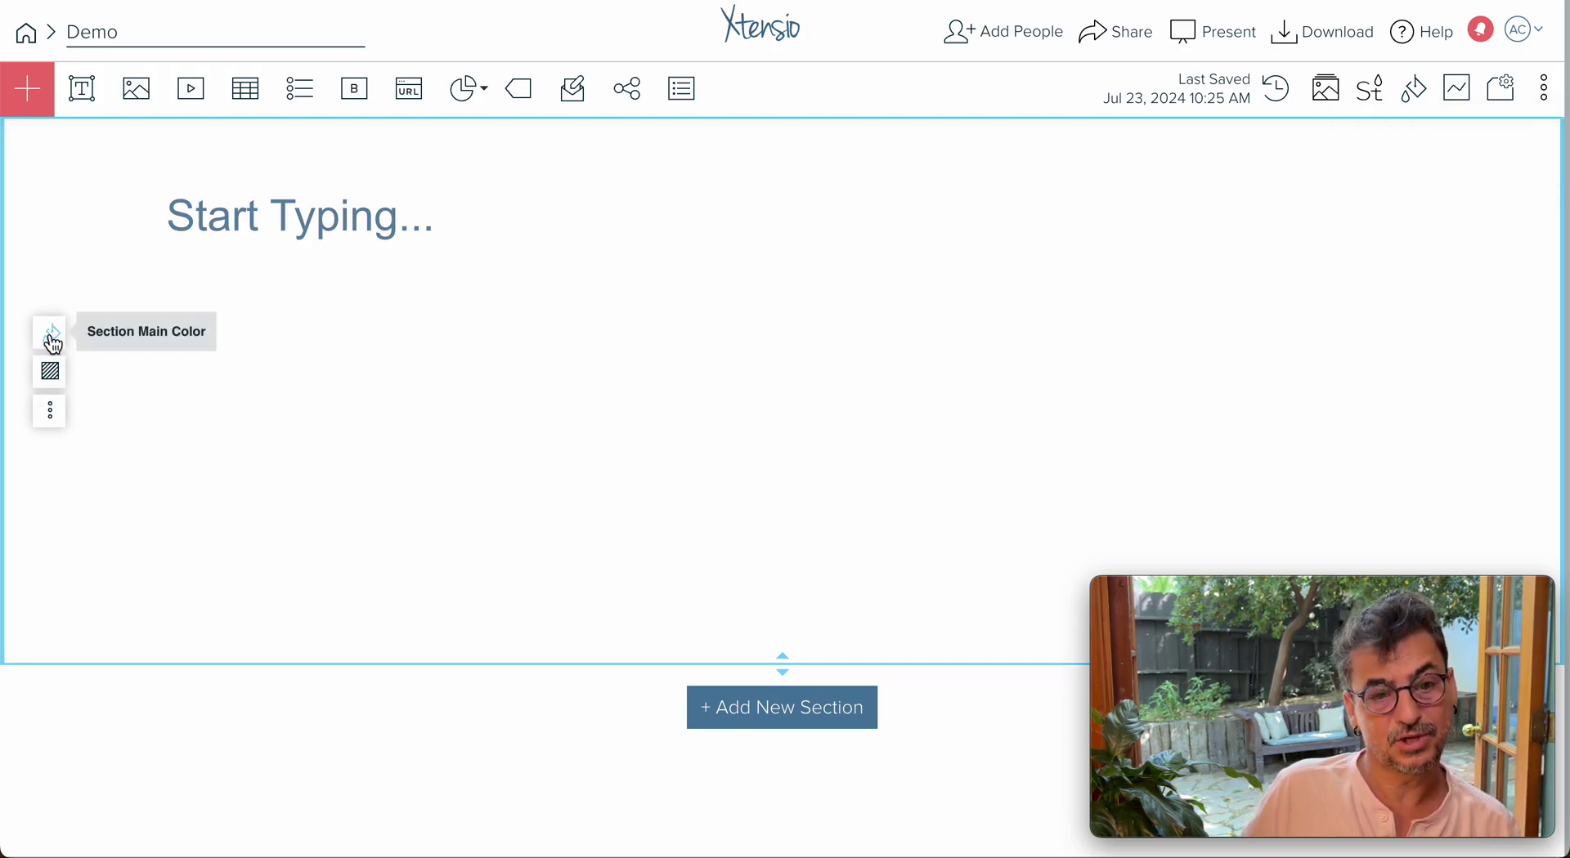
left_click(50, 375)
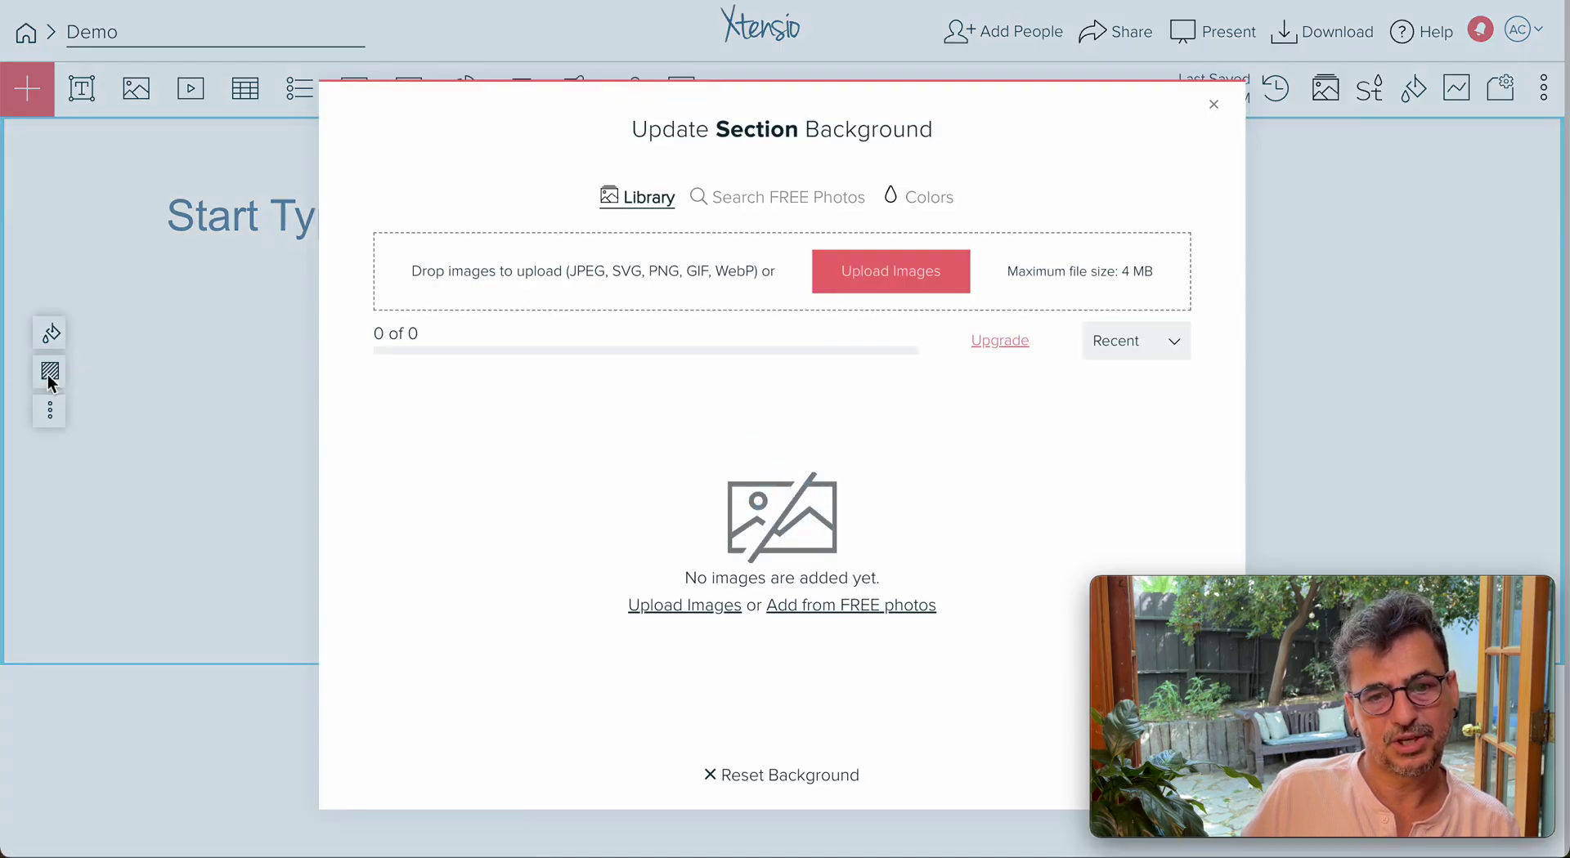
left_click(917, 204)
left_click(781, 203)
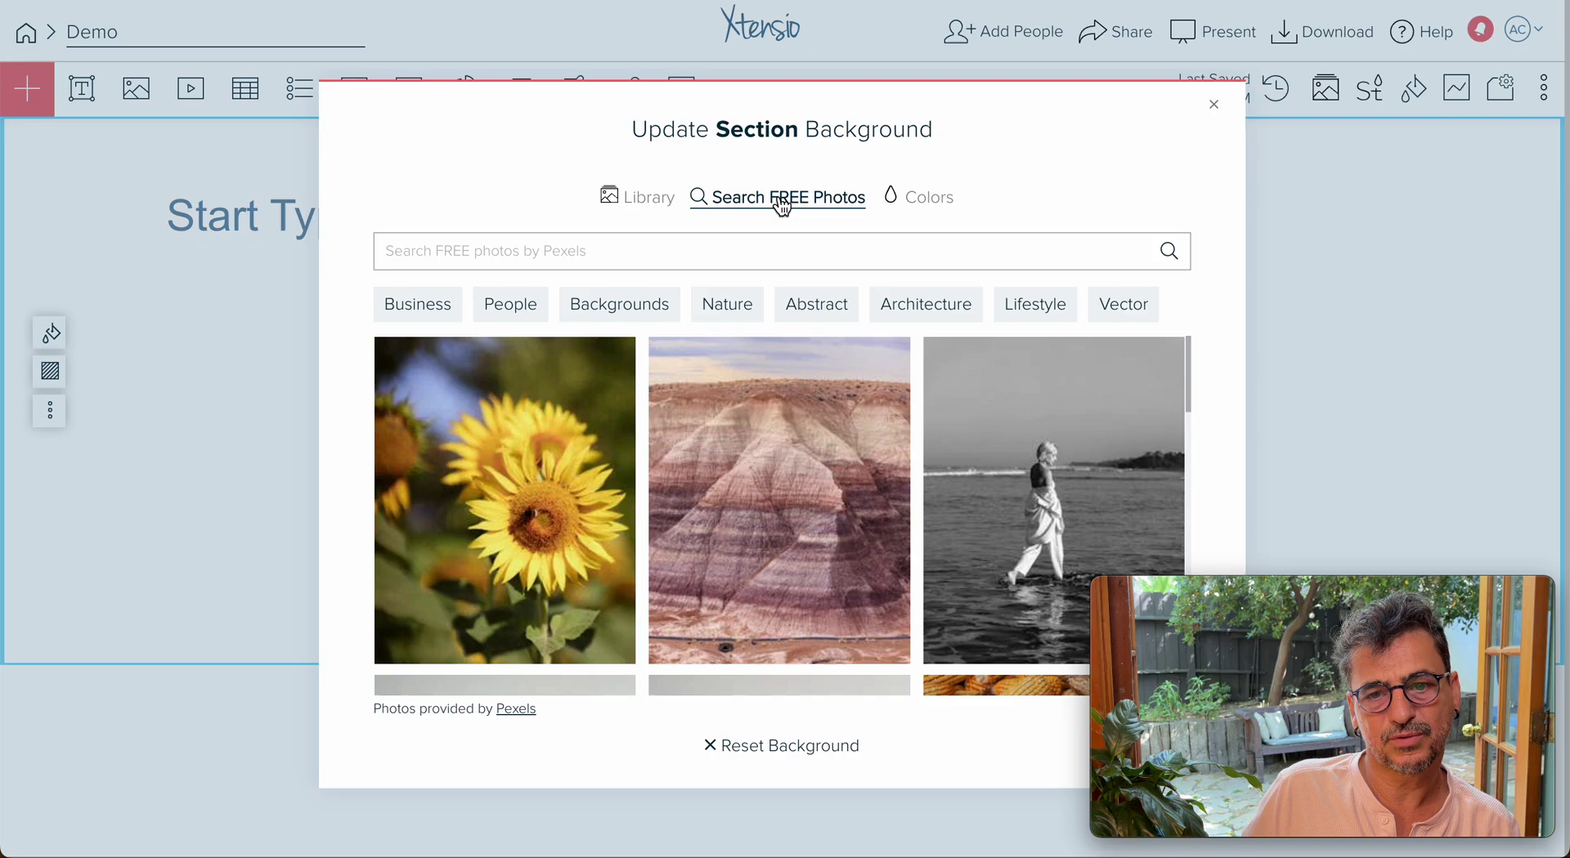
left_click(646, 201)
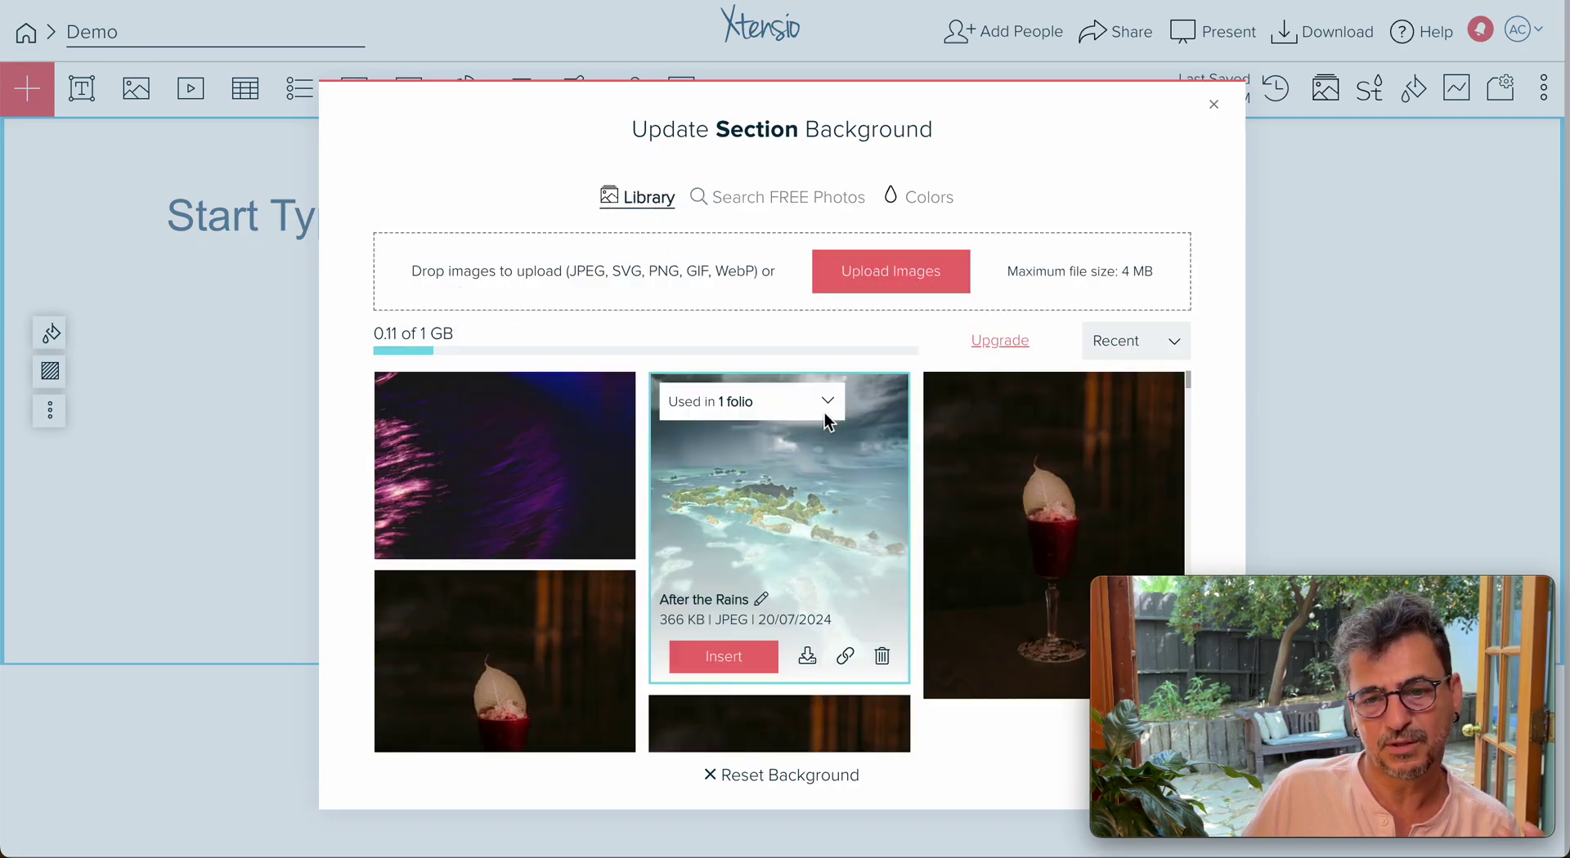
scroll(822, 411, "down", 10)
scroll(817, 408, "down", 15)
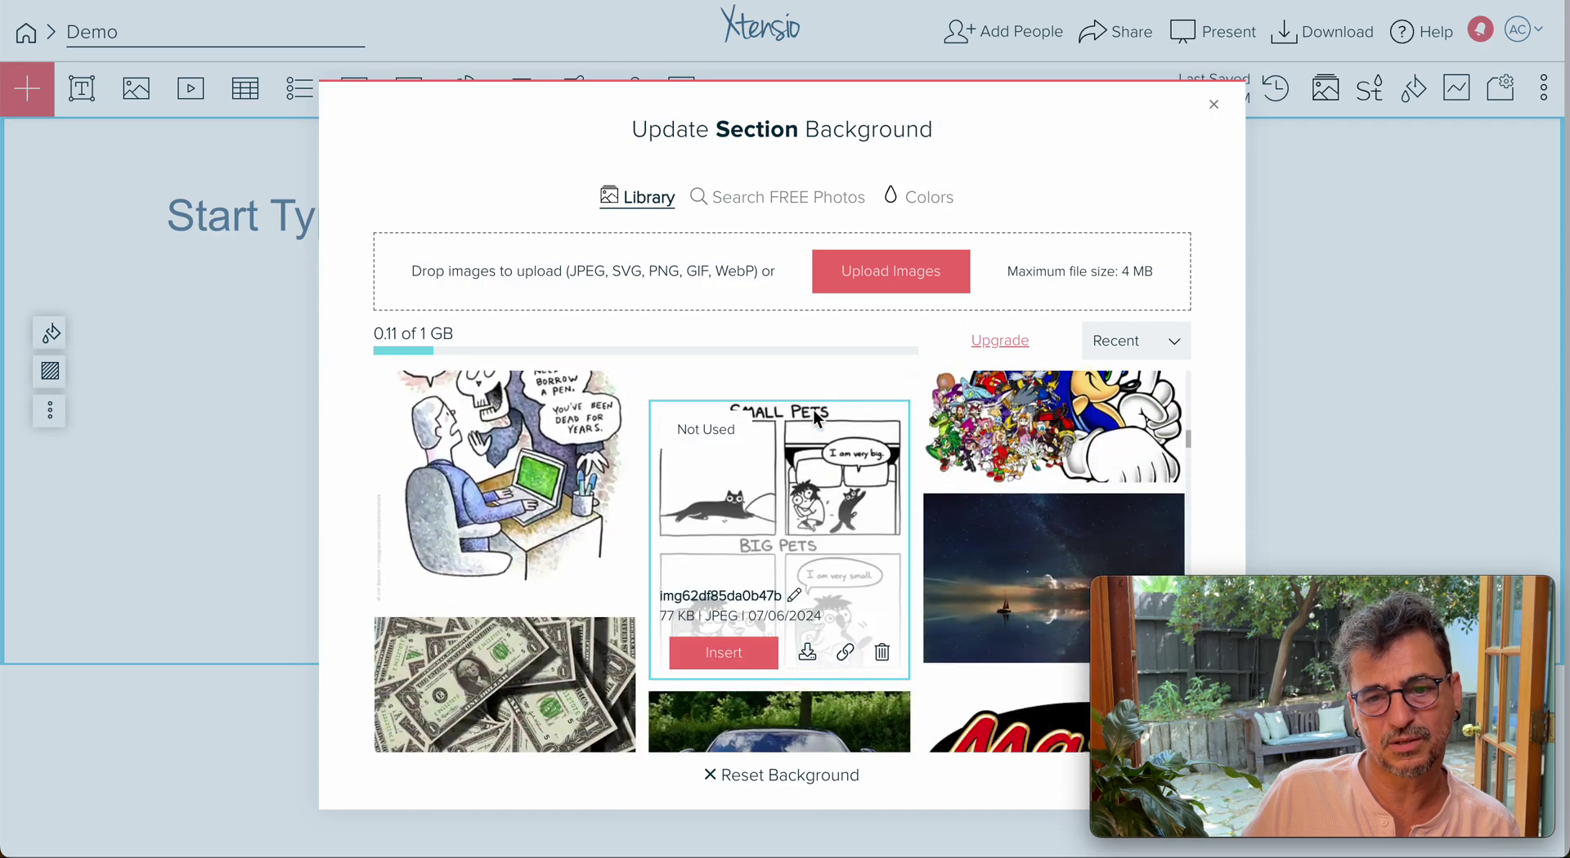
scroll(805, 401, "down", 15)
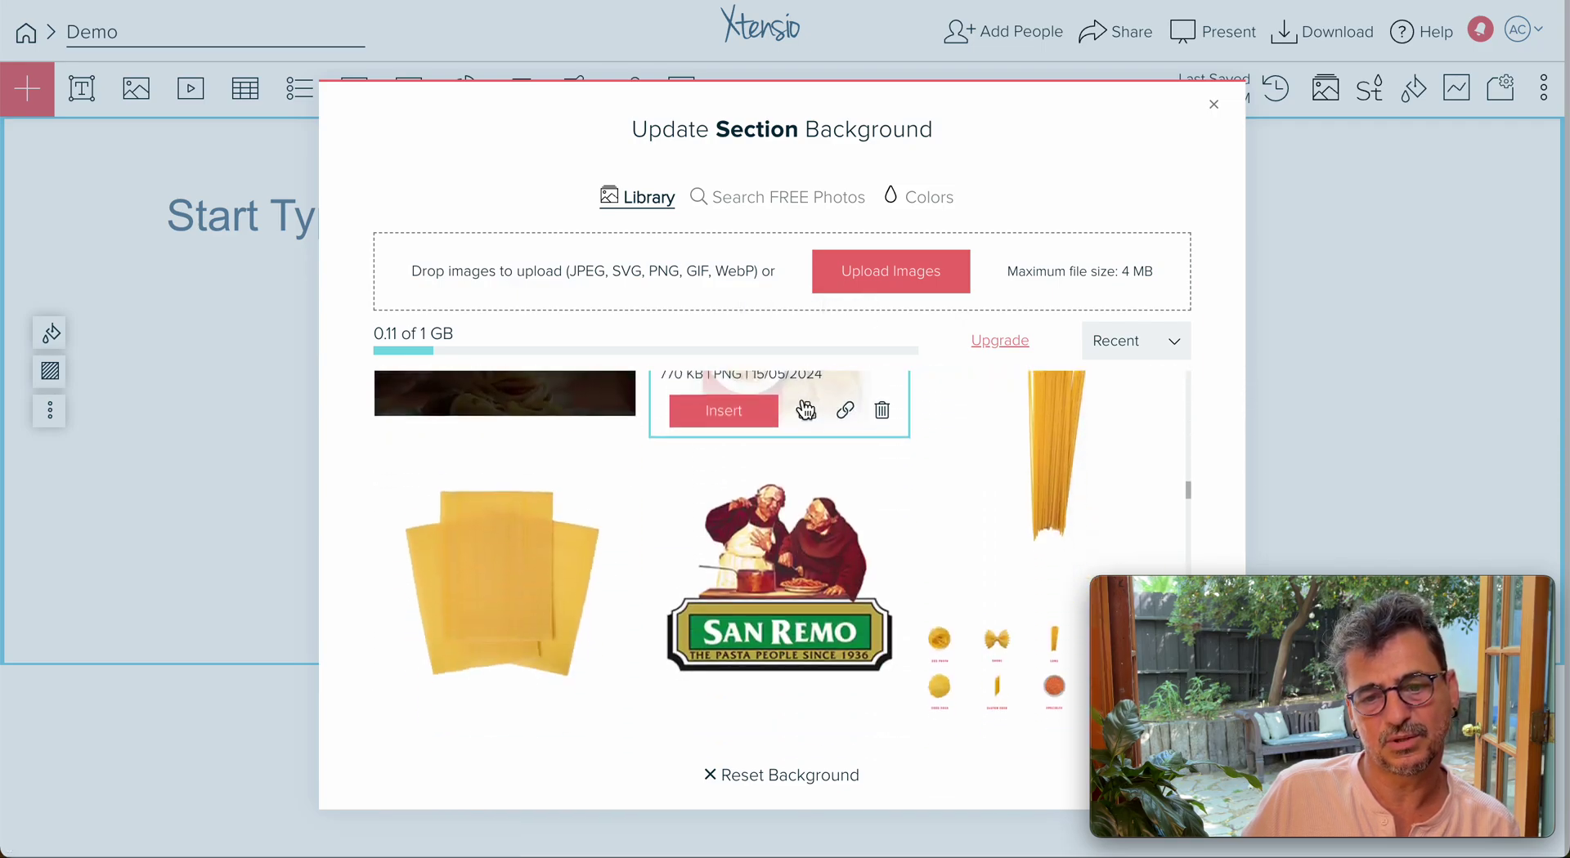
scroll(791, 393, "up", 3)
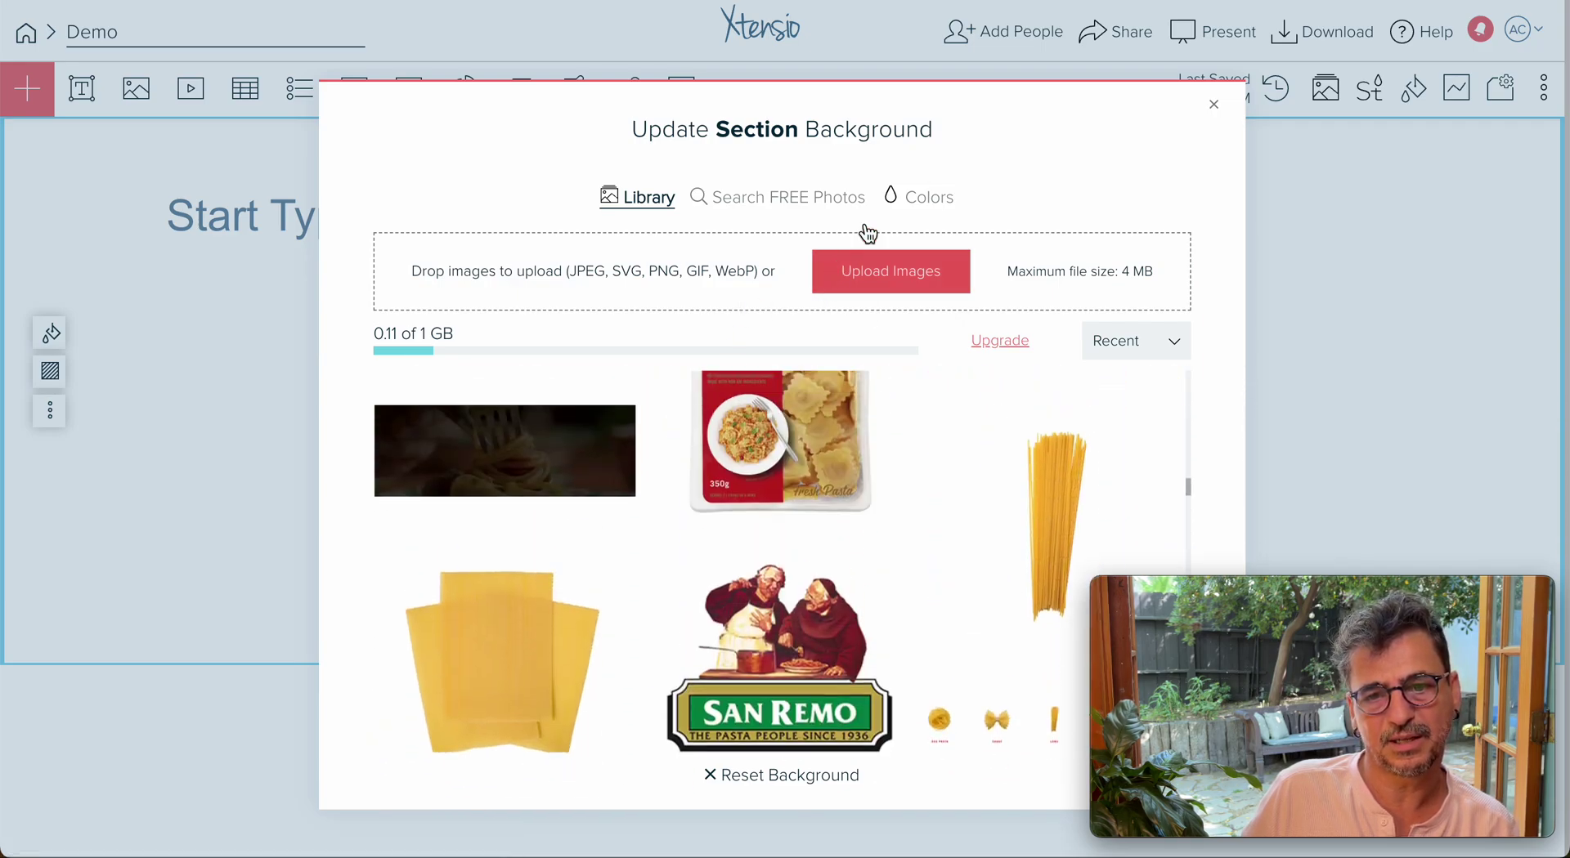
Browse the Abstract category of free photos and insert the misty gray ocean photo as the section background
left_click(795, 199)
mouse_move(793, 372)
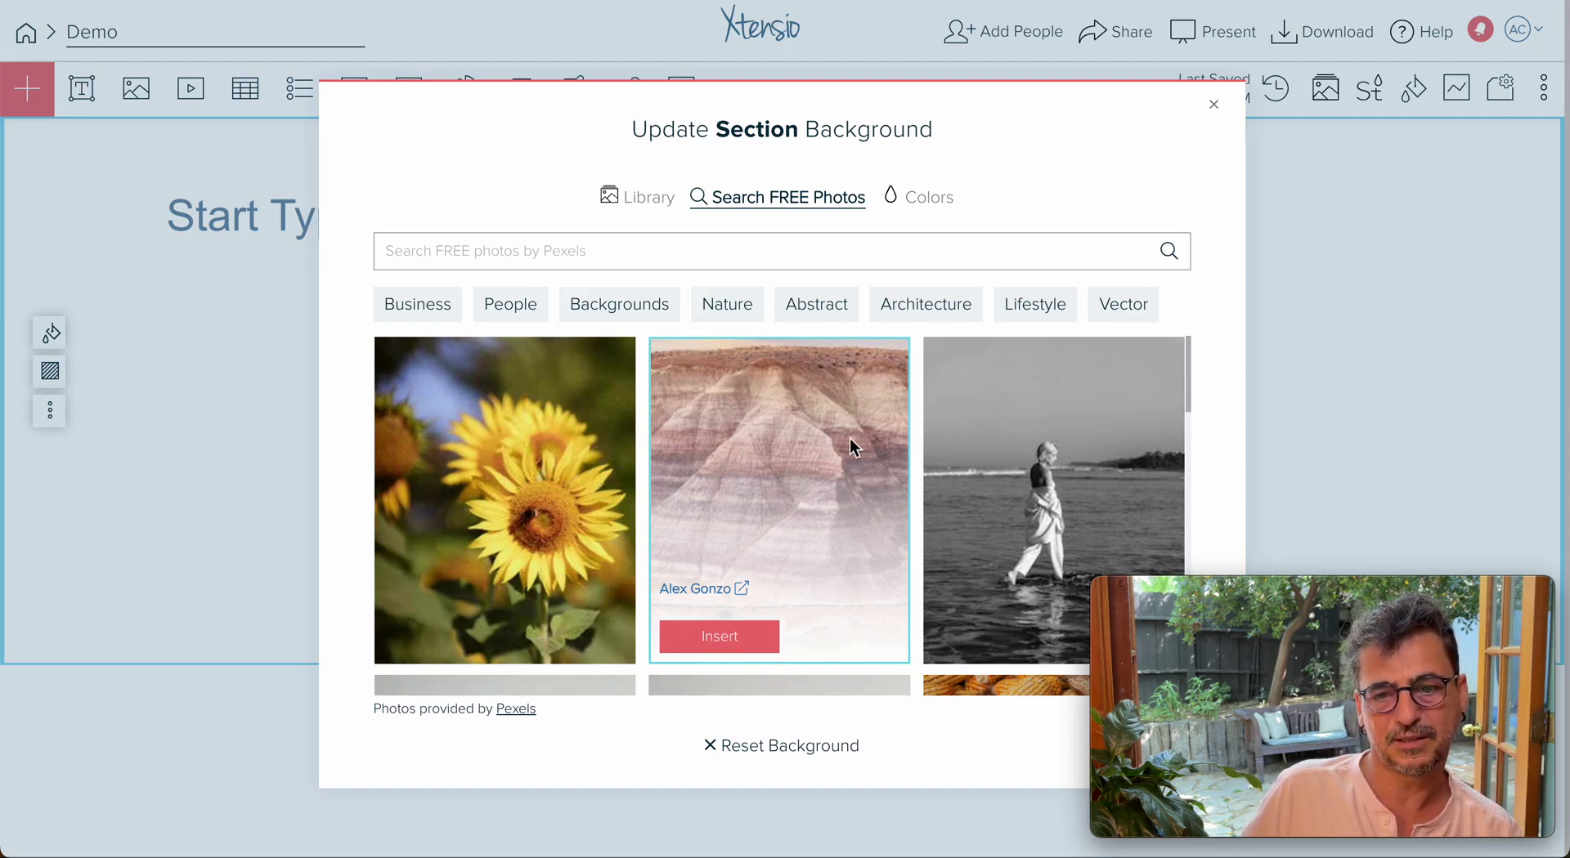
scroll(846, 438, "down", 3)
scroll(747, 443, "up", 2)
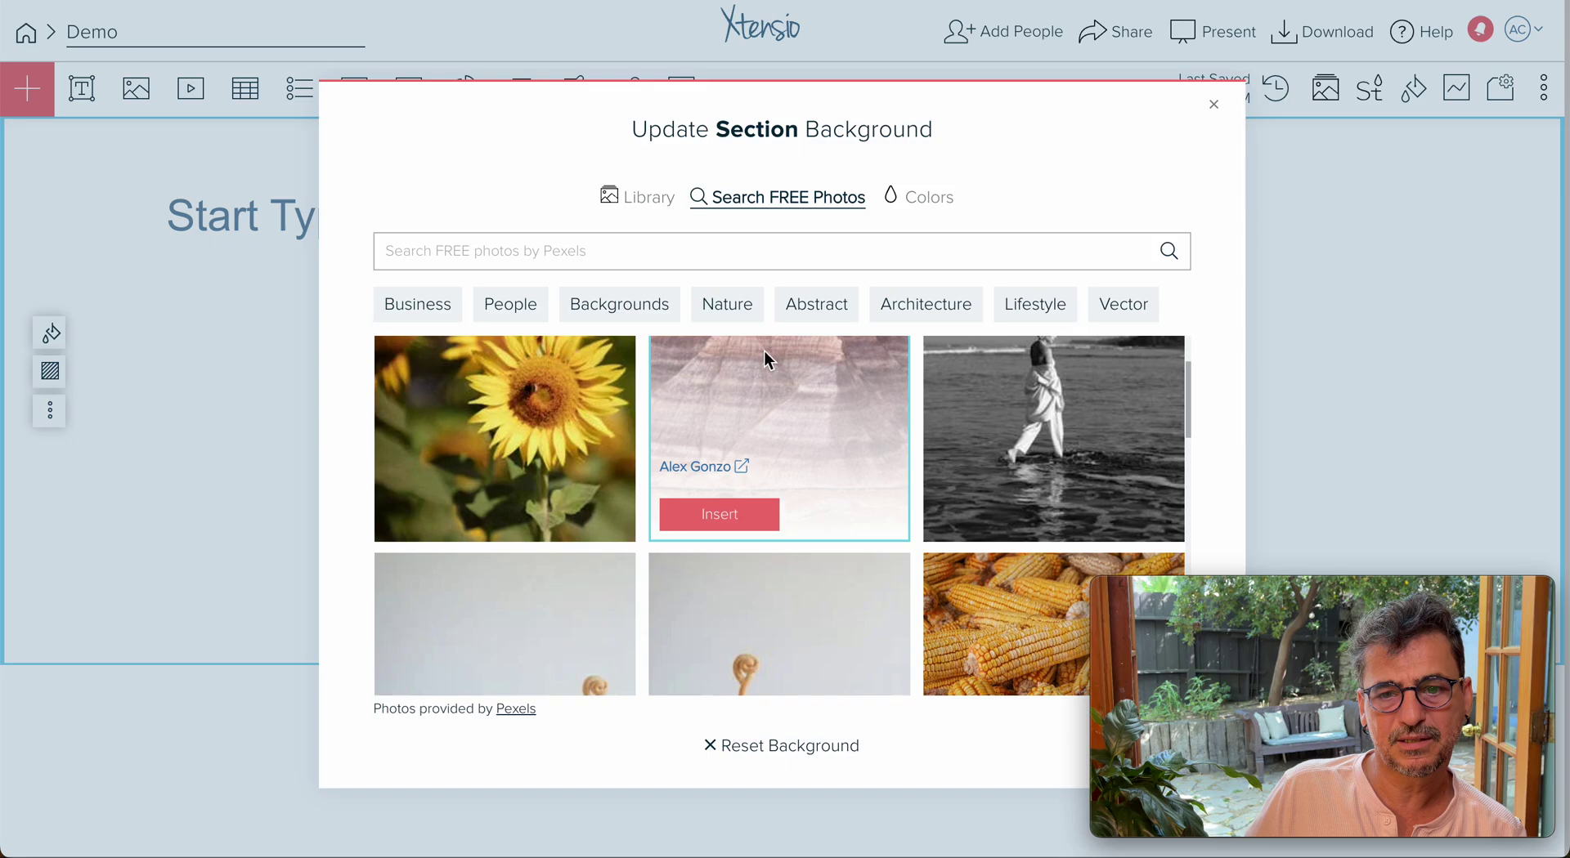
left_click(843, 304)
scroll(787, 448, "down", 6)
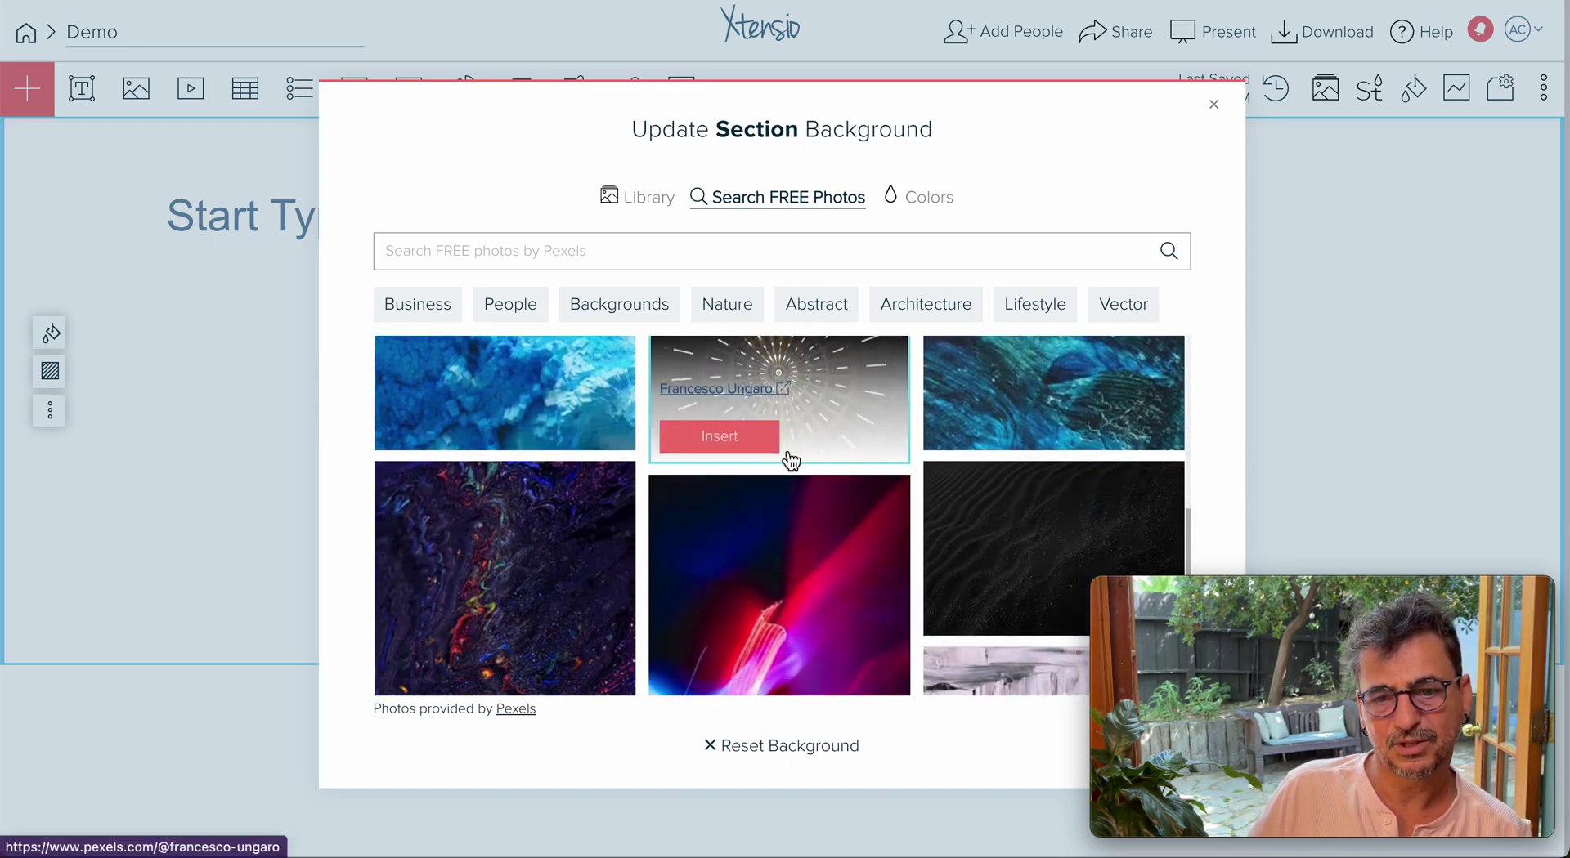
scroll(788, 450, "down", 3)
scroll(740, 497, "down", 2)
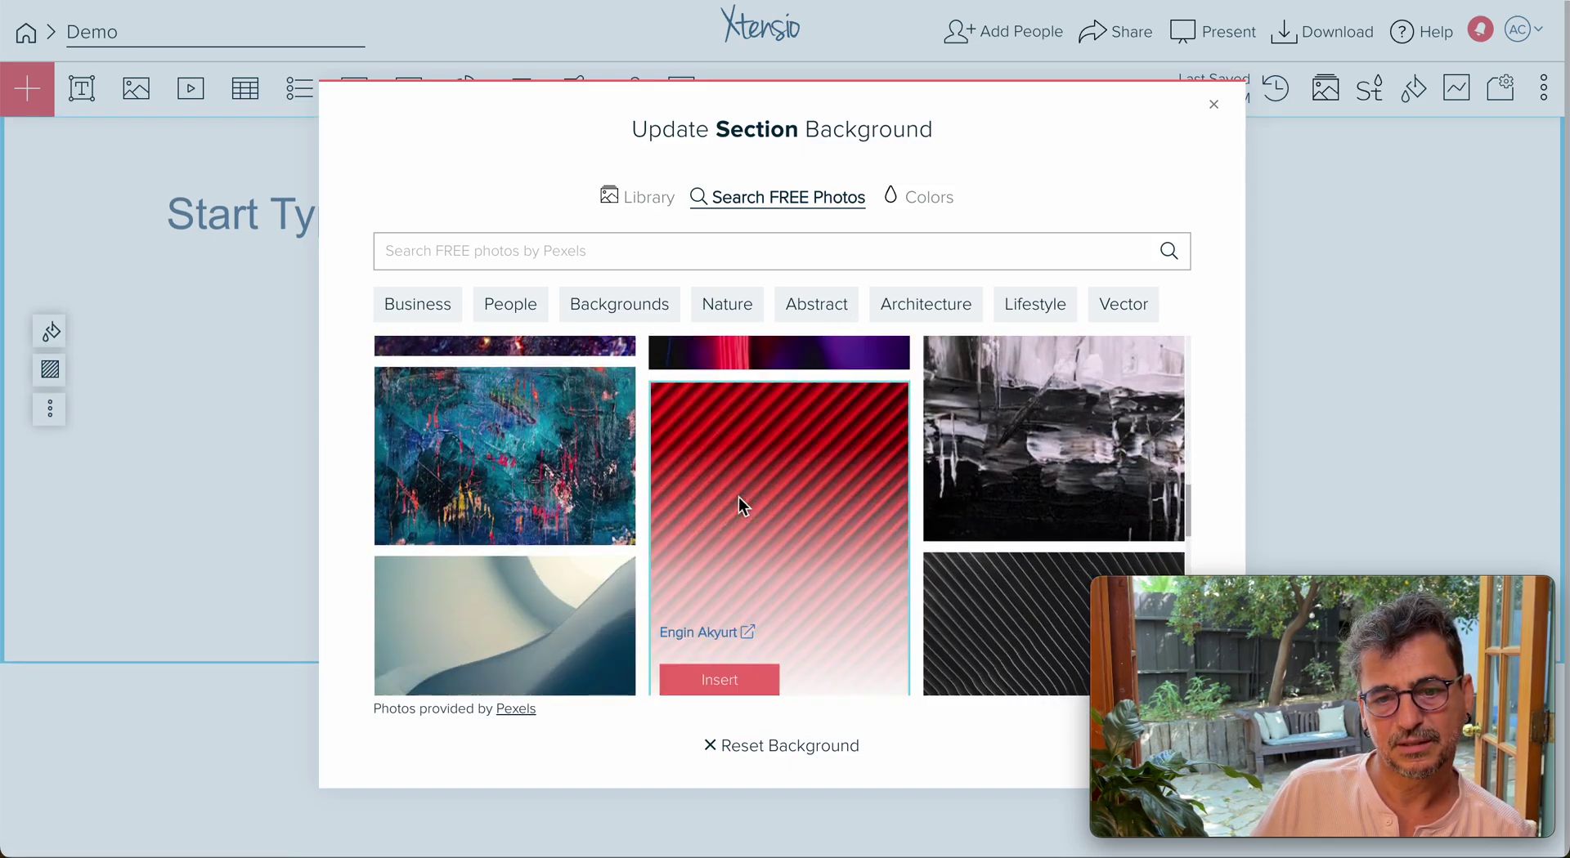
scroll(740, 503, "down", 4)
scroll(738, 498, "up", 1)
scroll(740, 507, "down", 2)
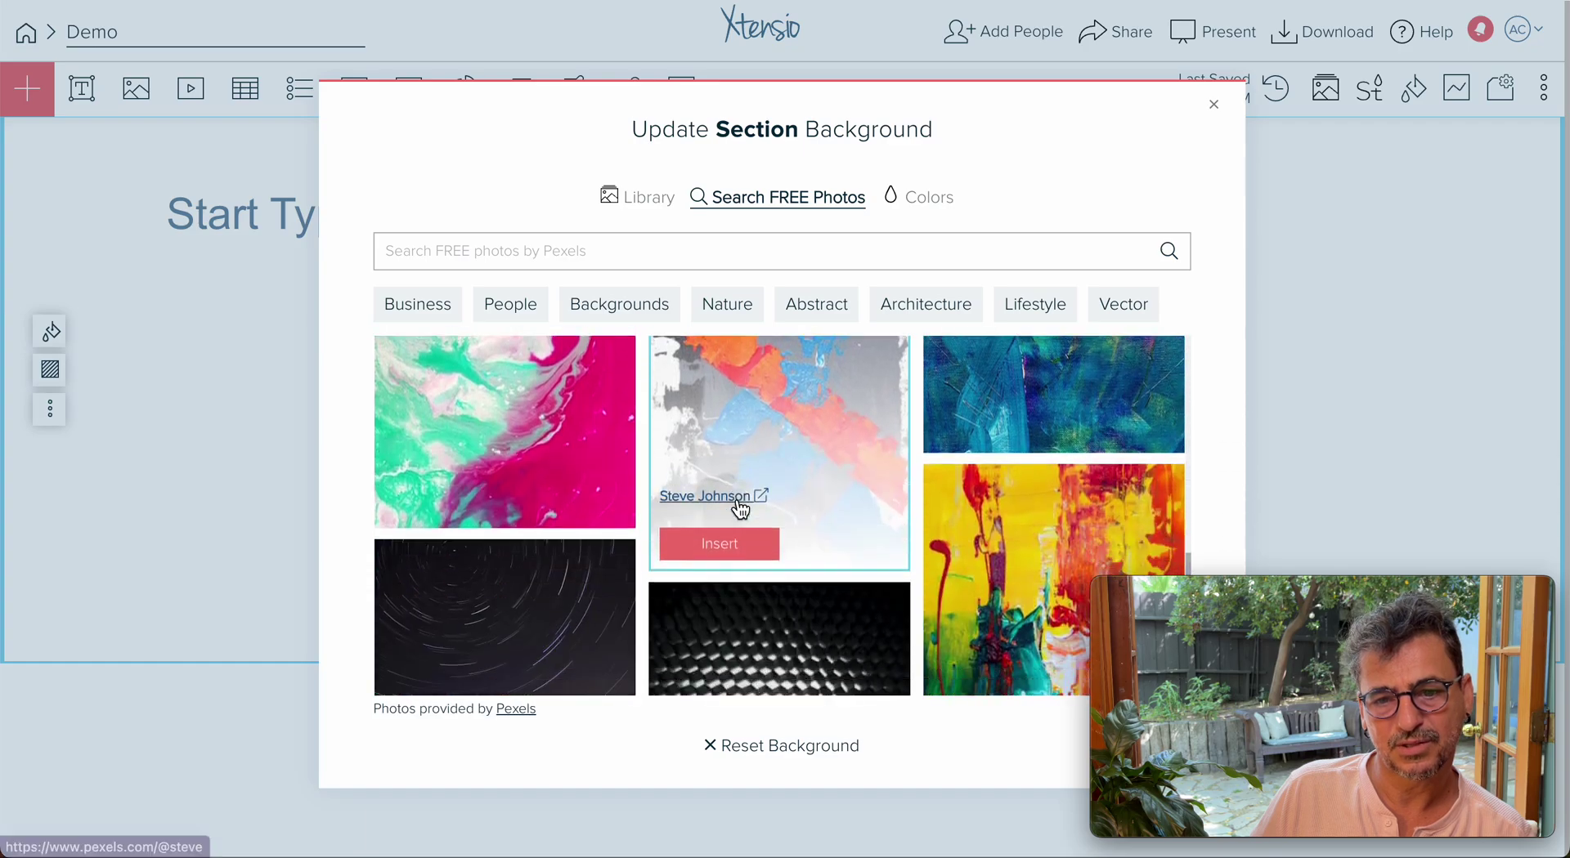
scroll(740, 507, "down", 8)
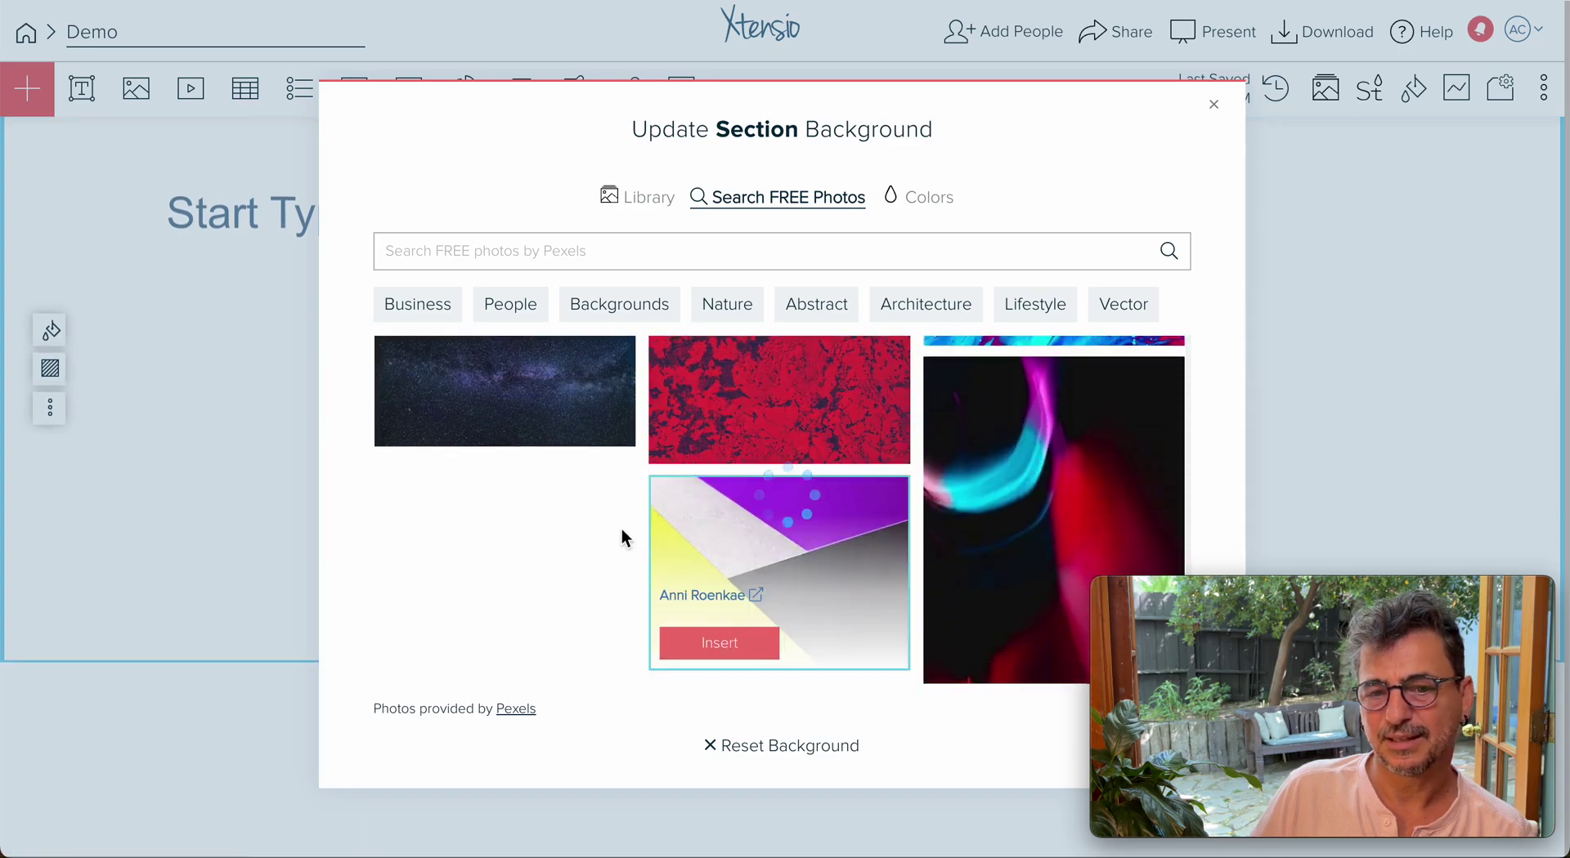
scroll(731, 517, "down", 8)
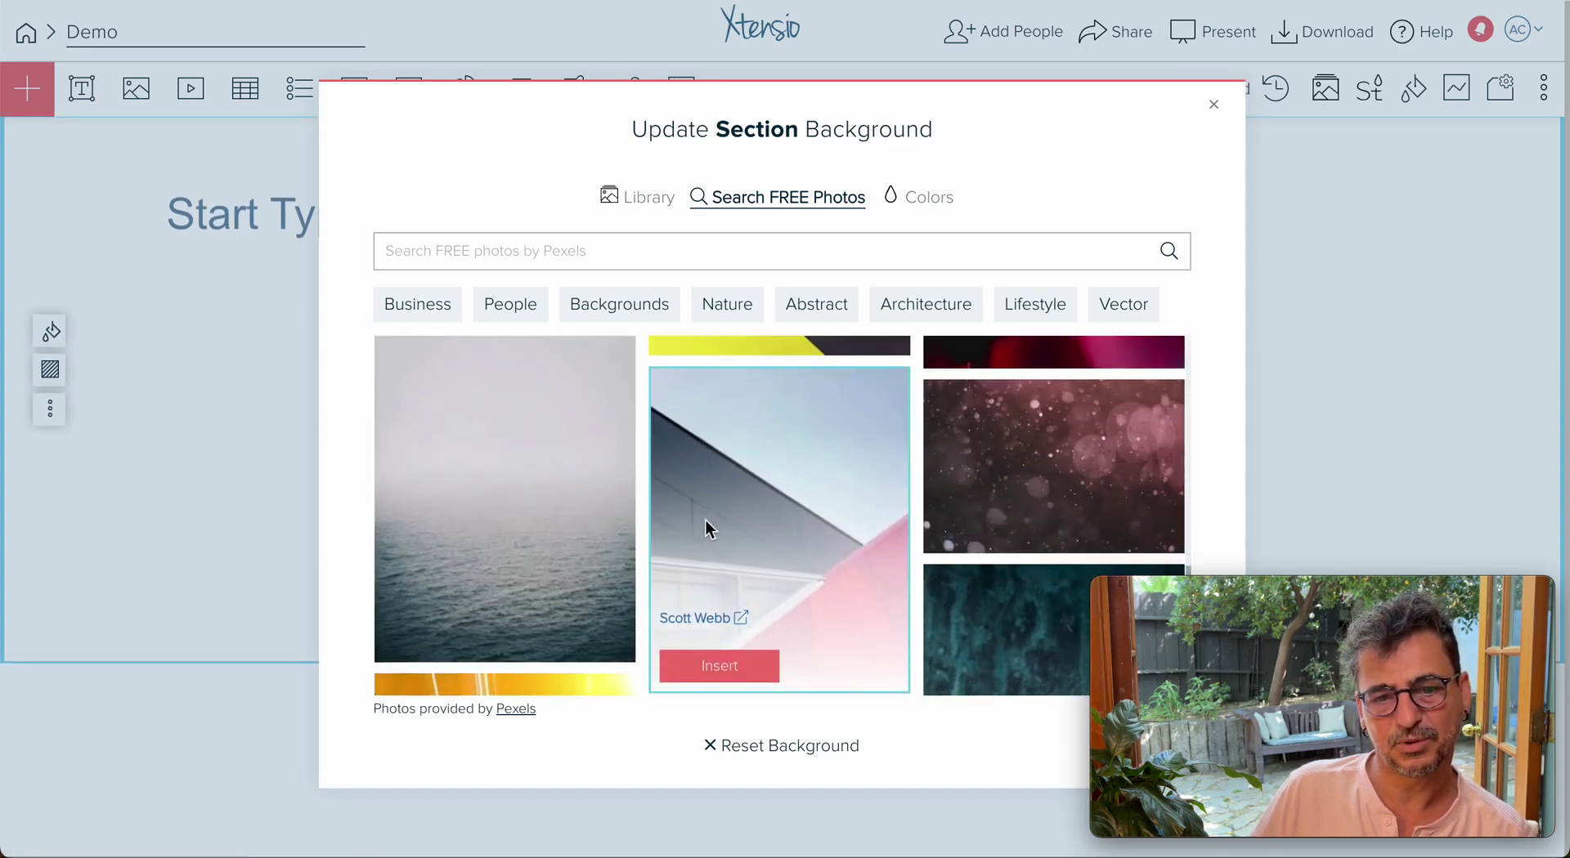
left_click(448, 641)
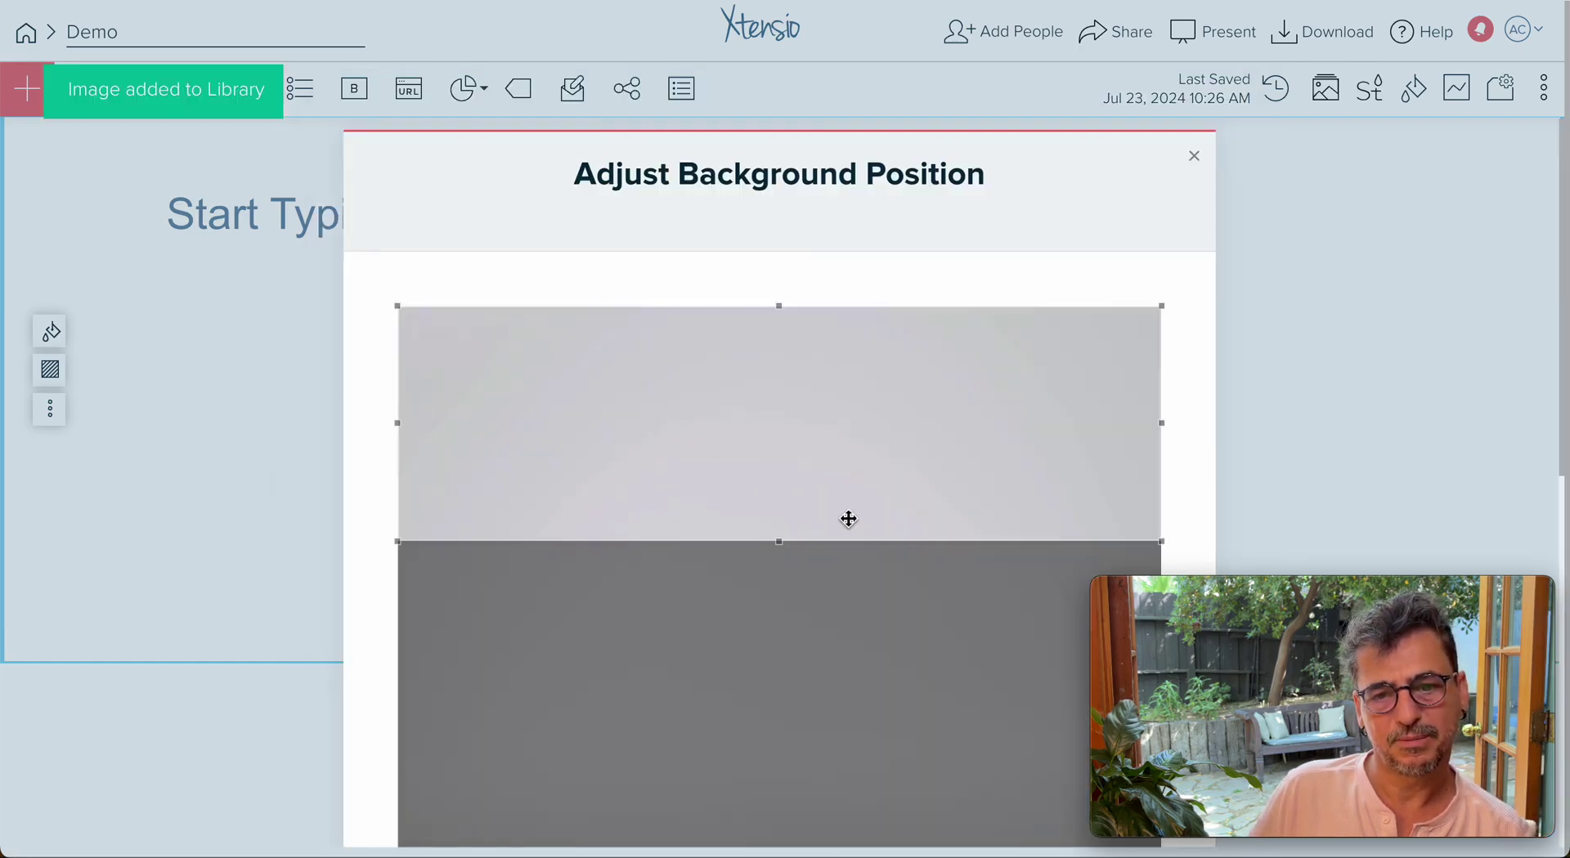
Position the background crop over the water just below the photo's horizon and apply it to the section
scroll(848, 519, "down", 4)
left_click_drag(814, 199, 843, 639)
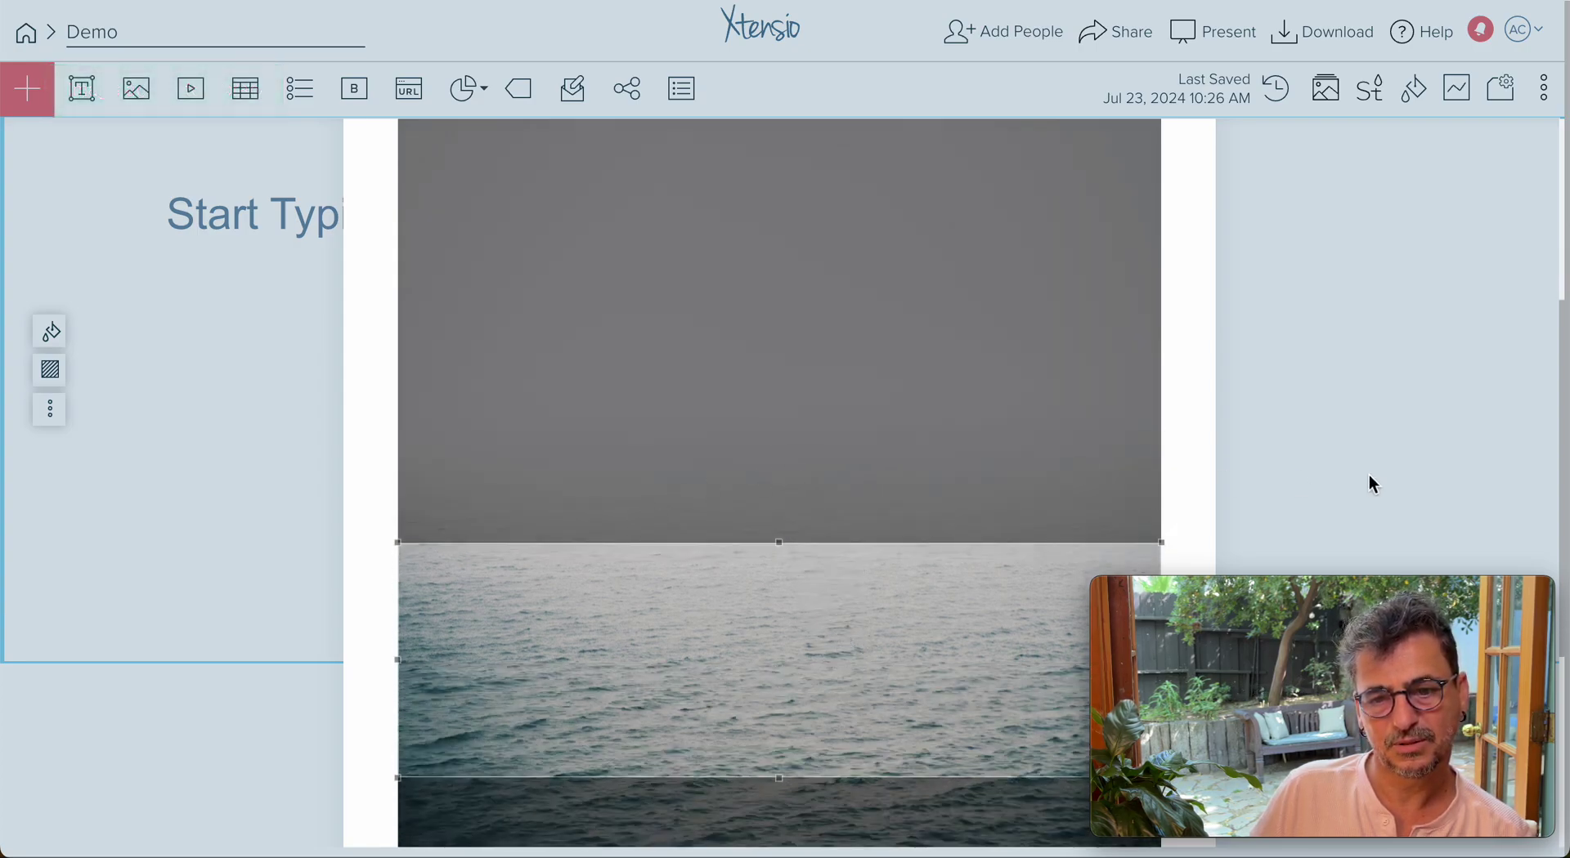
left_click_drag(887, 553, 677, 488)
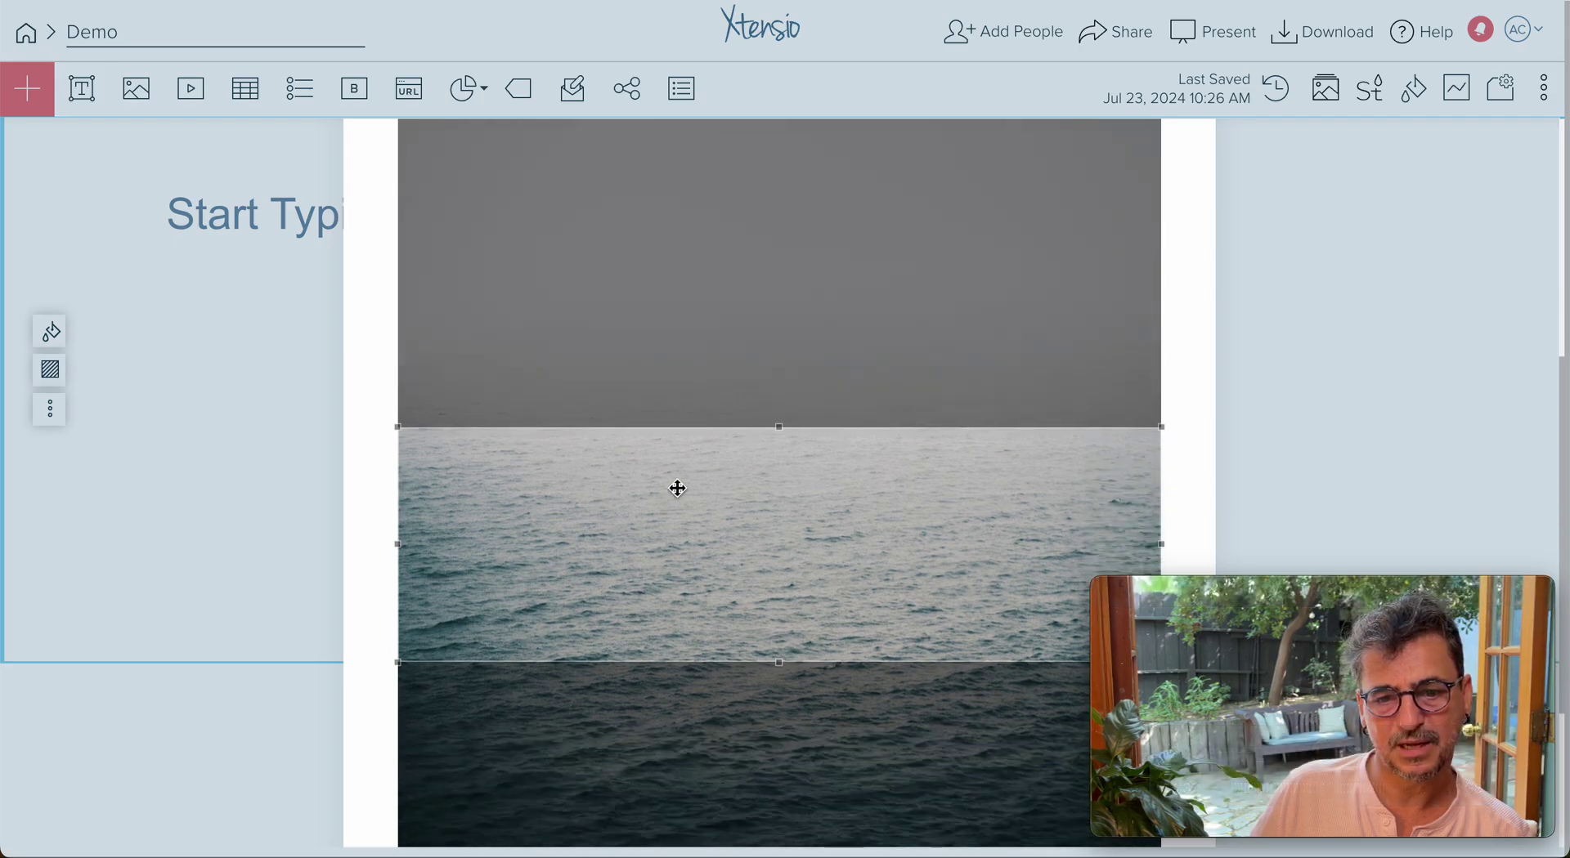
scroll(431, 536, "down", 3)
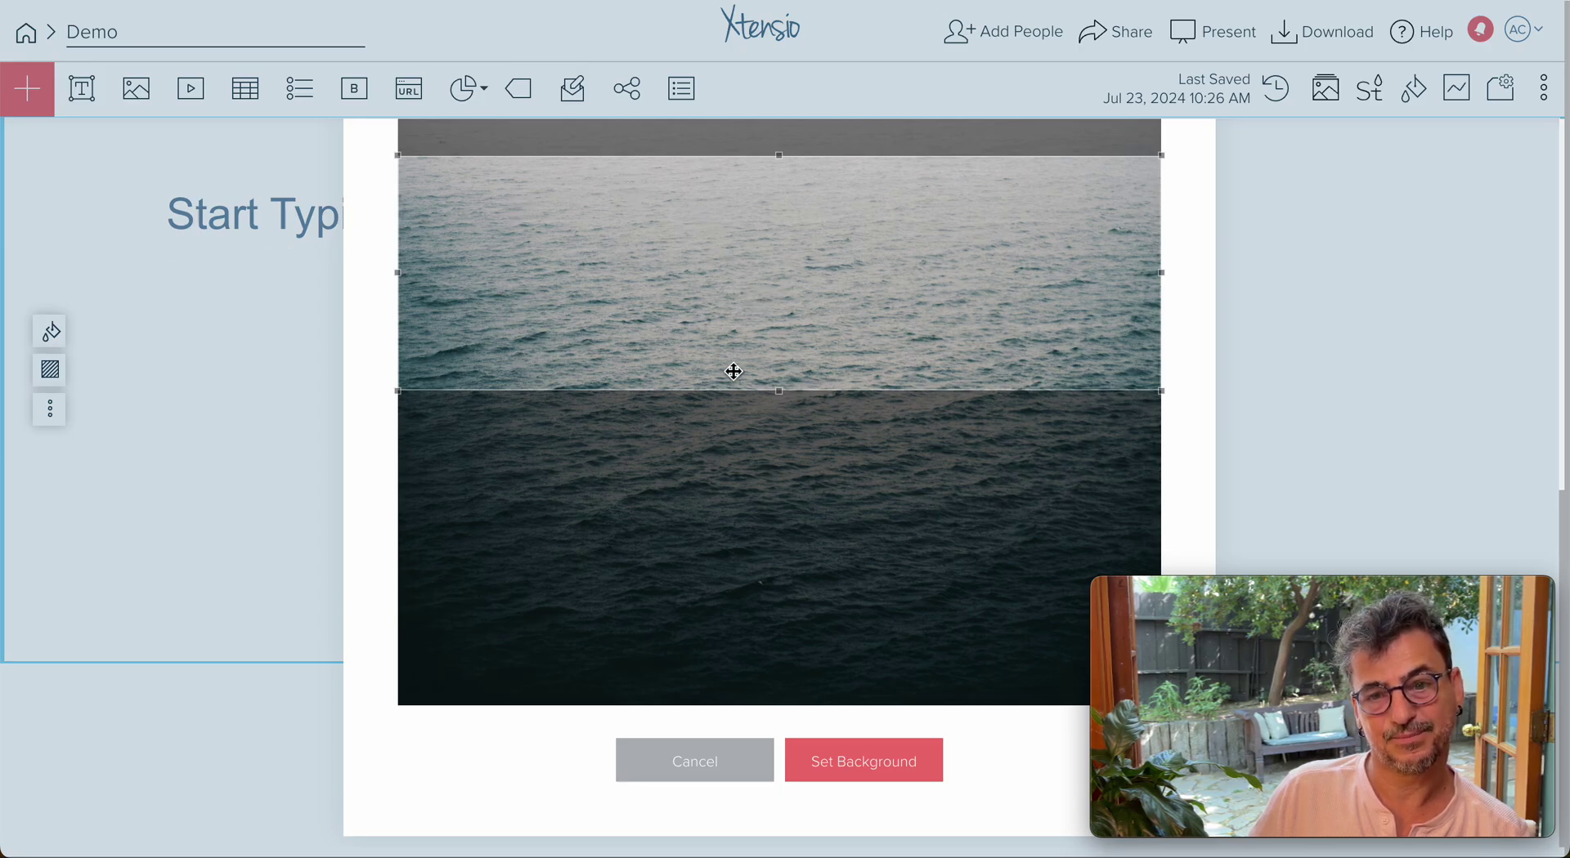
left_click(857, 763)
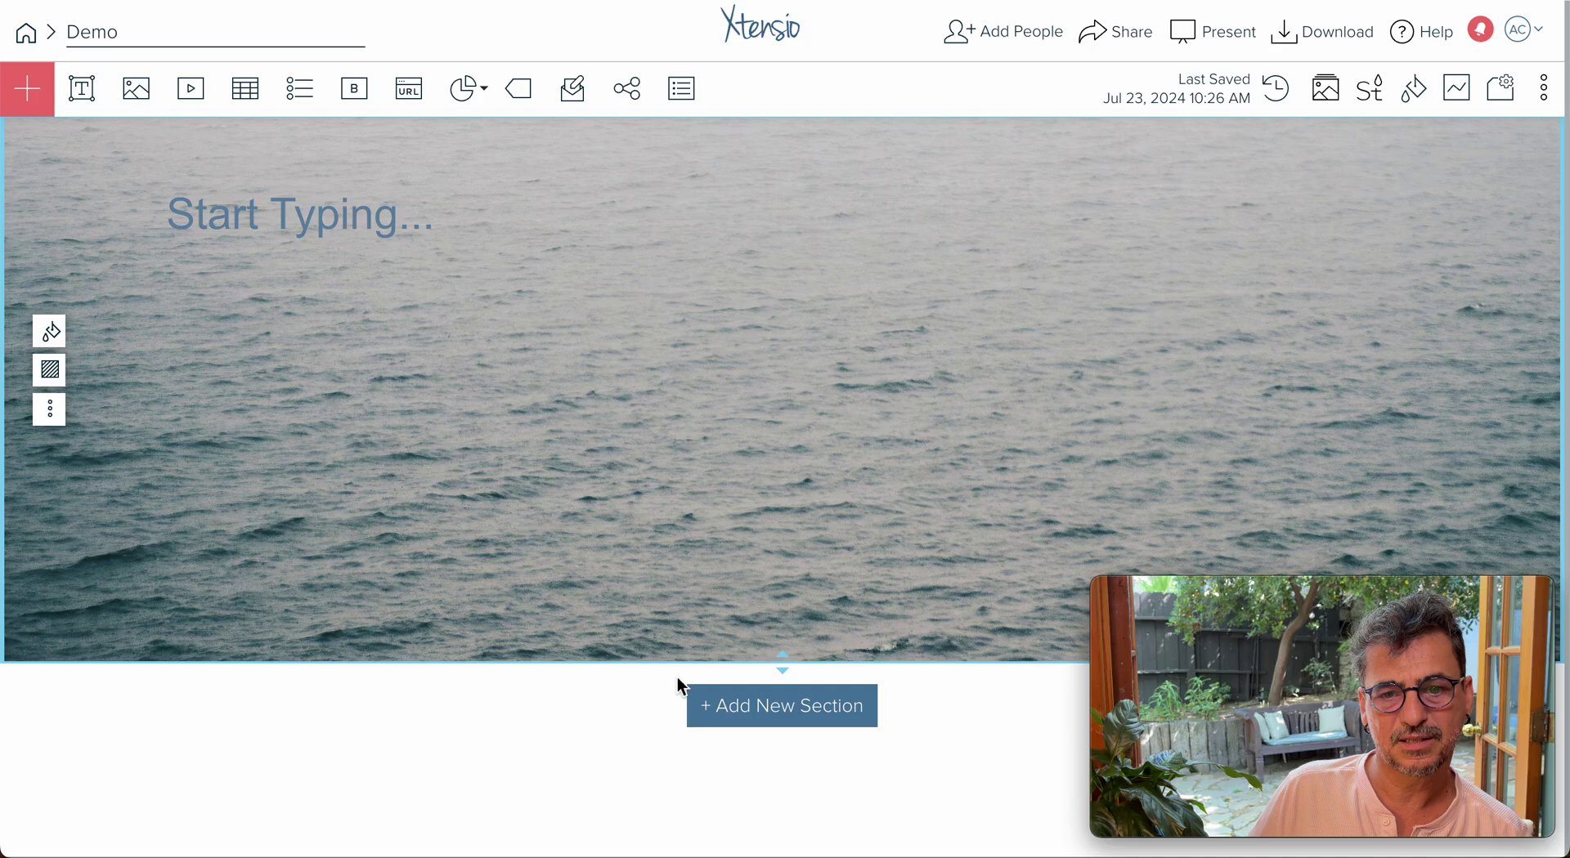
Dismiss the text styles tip and replace the placeholder text with "Demo Folio"
left_click(303, 219)
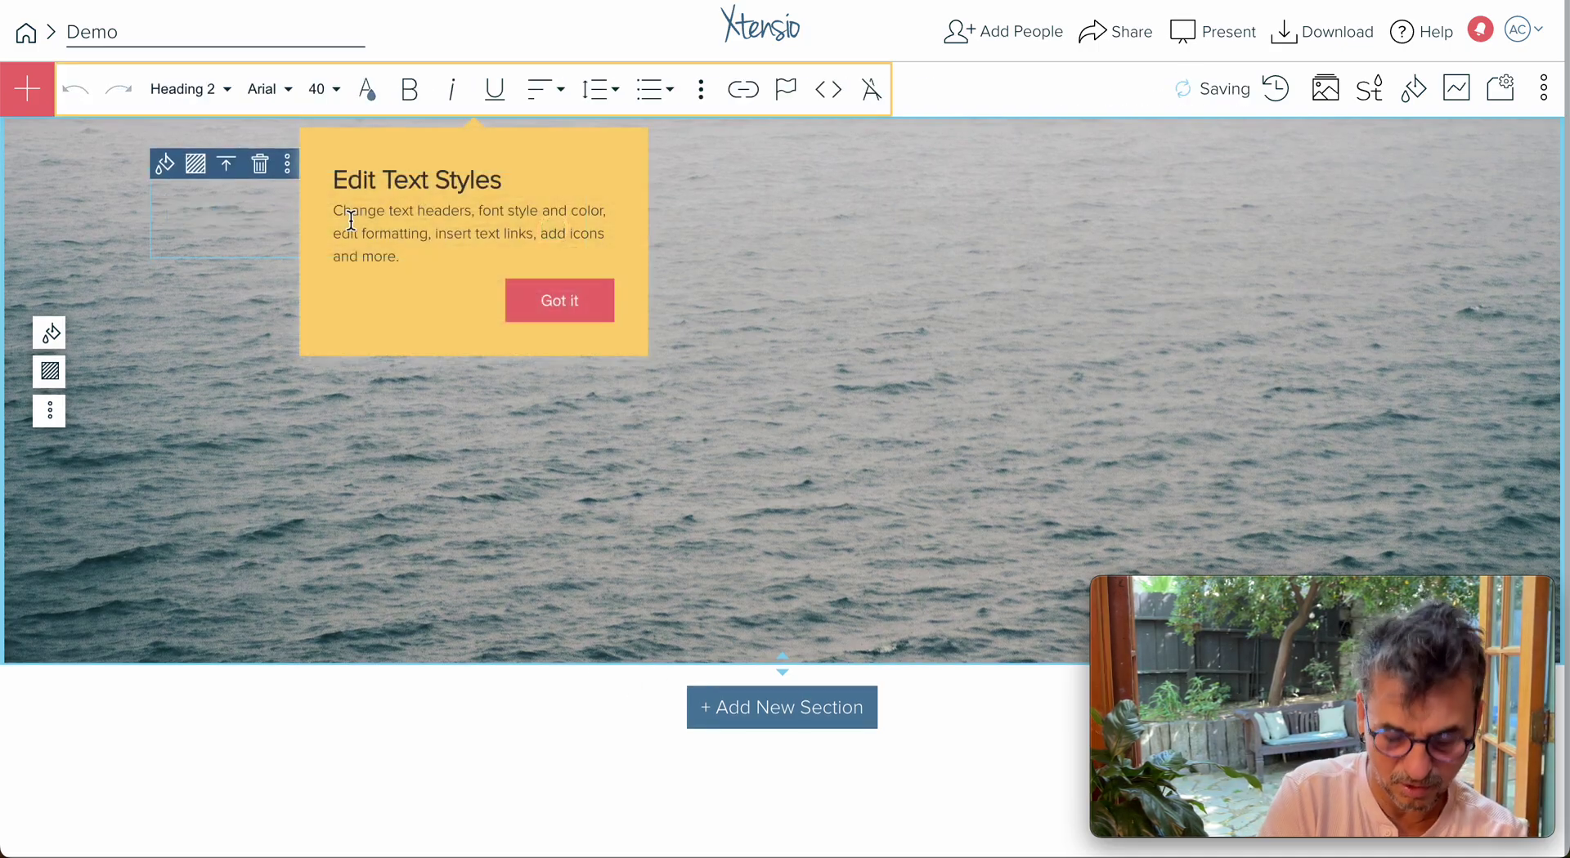
left_click(560, 300)
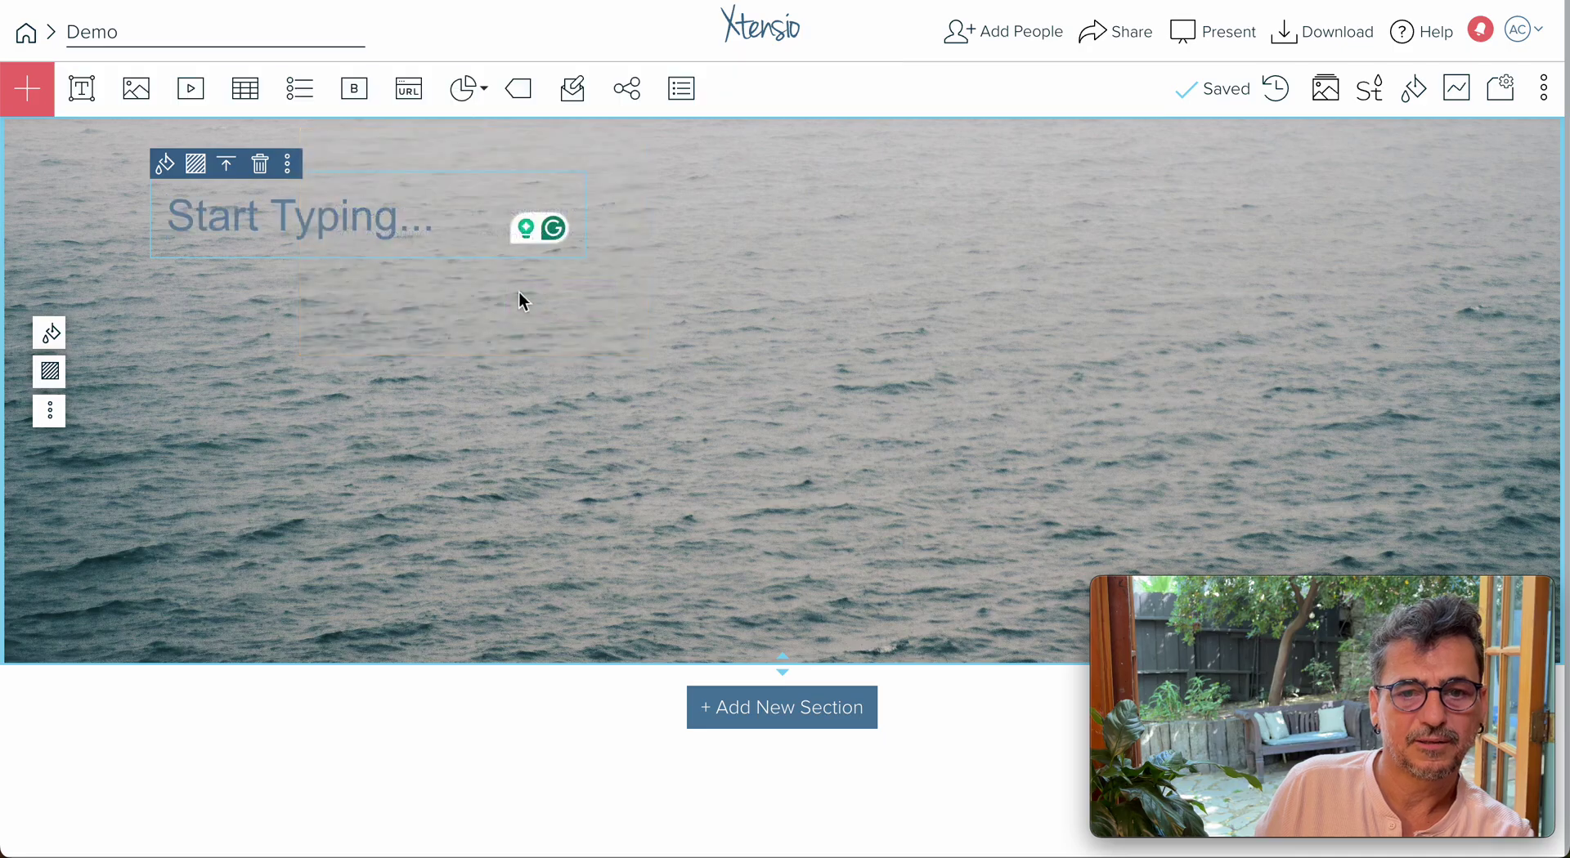
left_click(344, 231)
type("De")
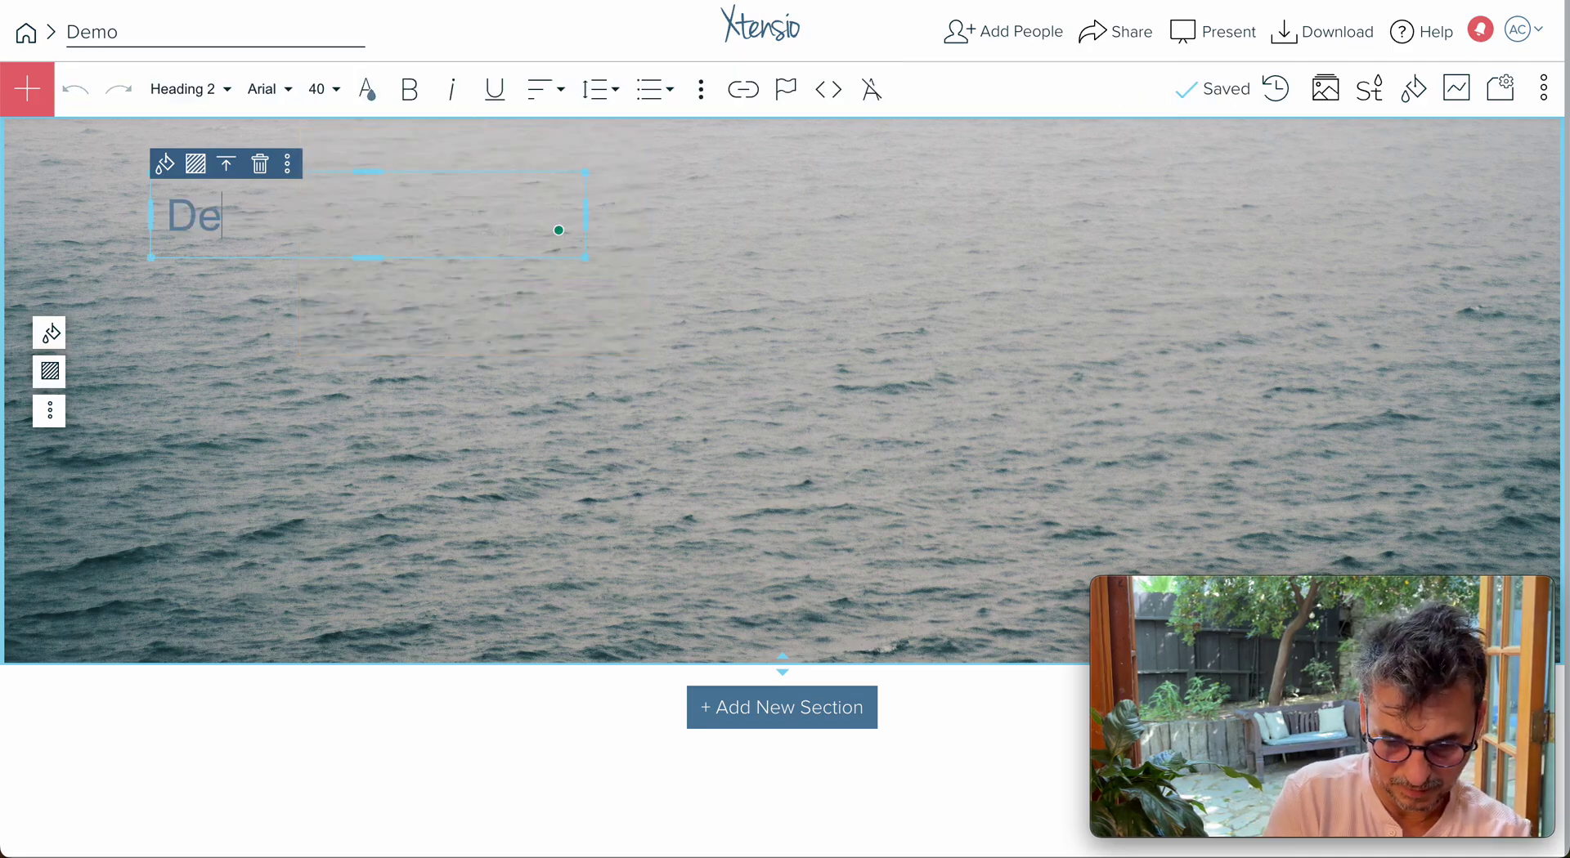
type("mo Folio")
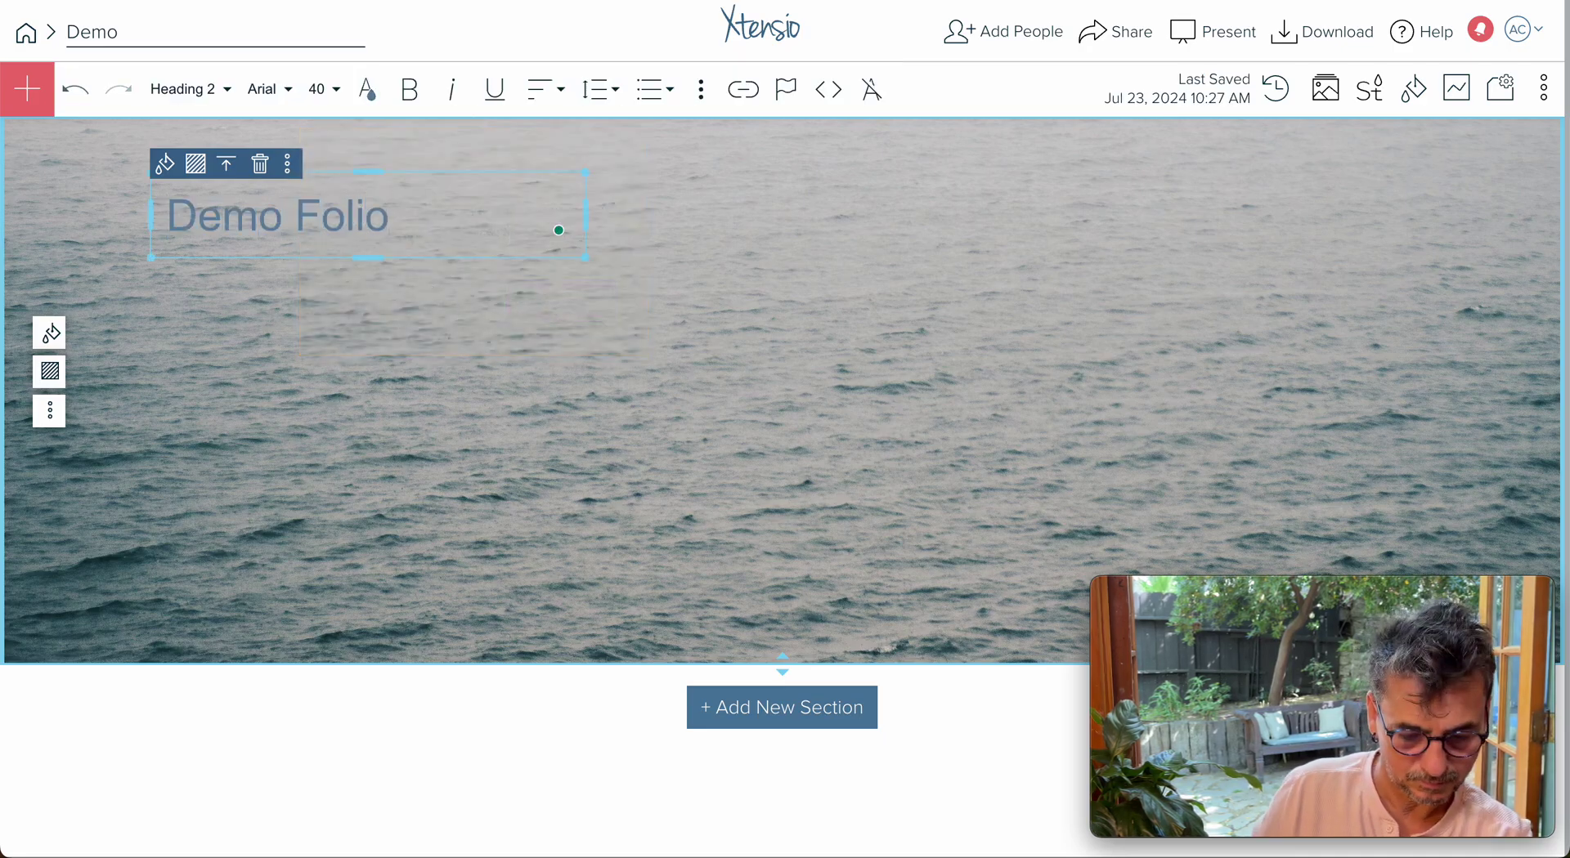
Set the "Demo Folio" title's font size to 96 and resize its text box to fit it across most of the section's width
left_click_drag(437, 224, 129, 217)
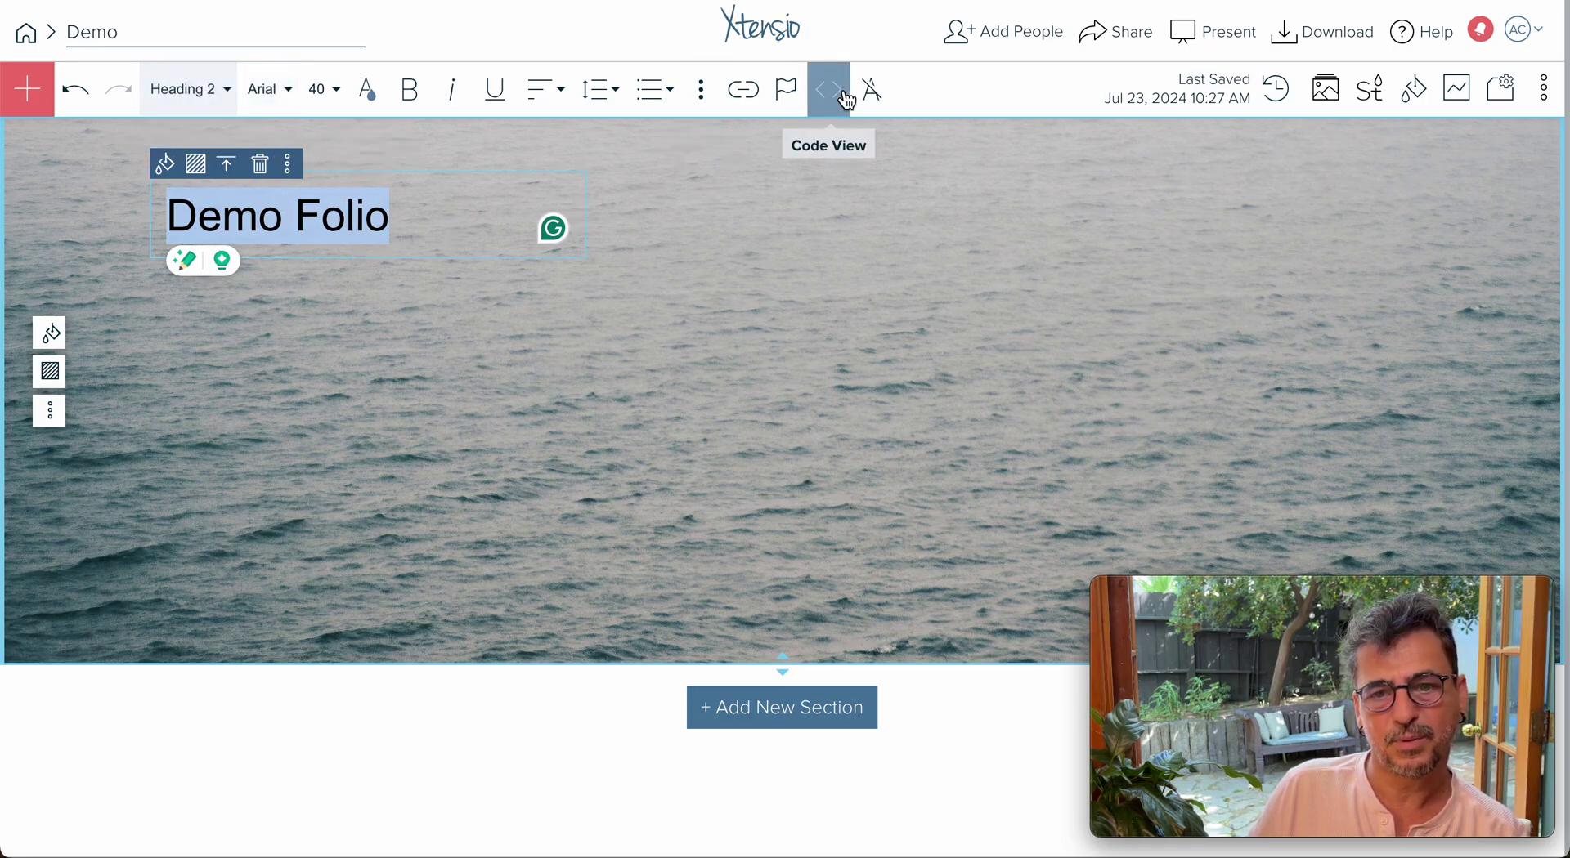
left_click(325, 104)
left_click(327, 391)
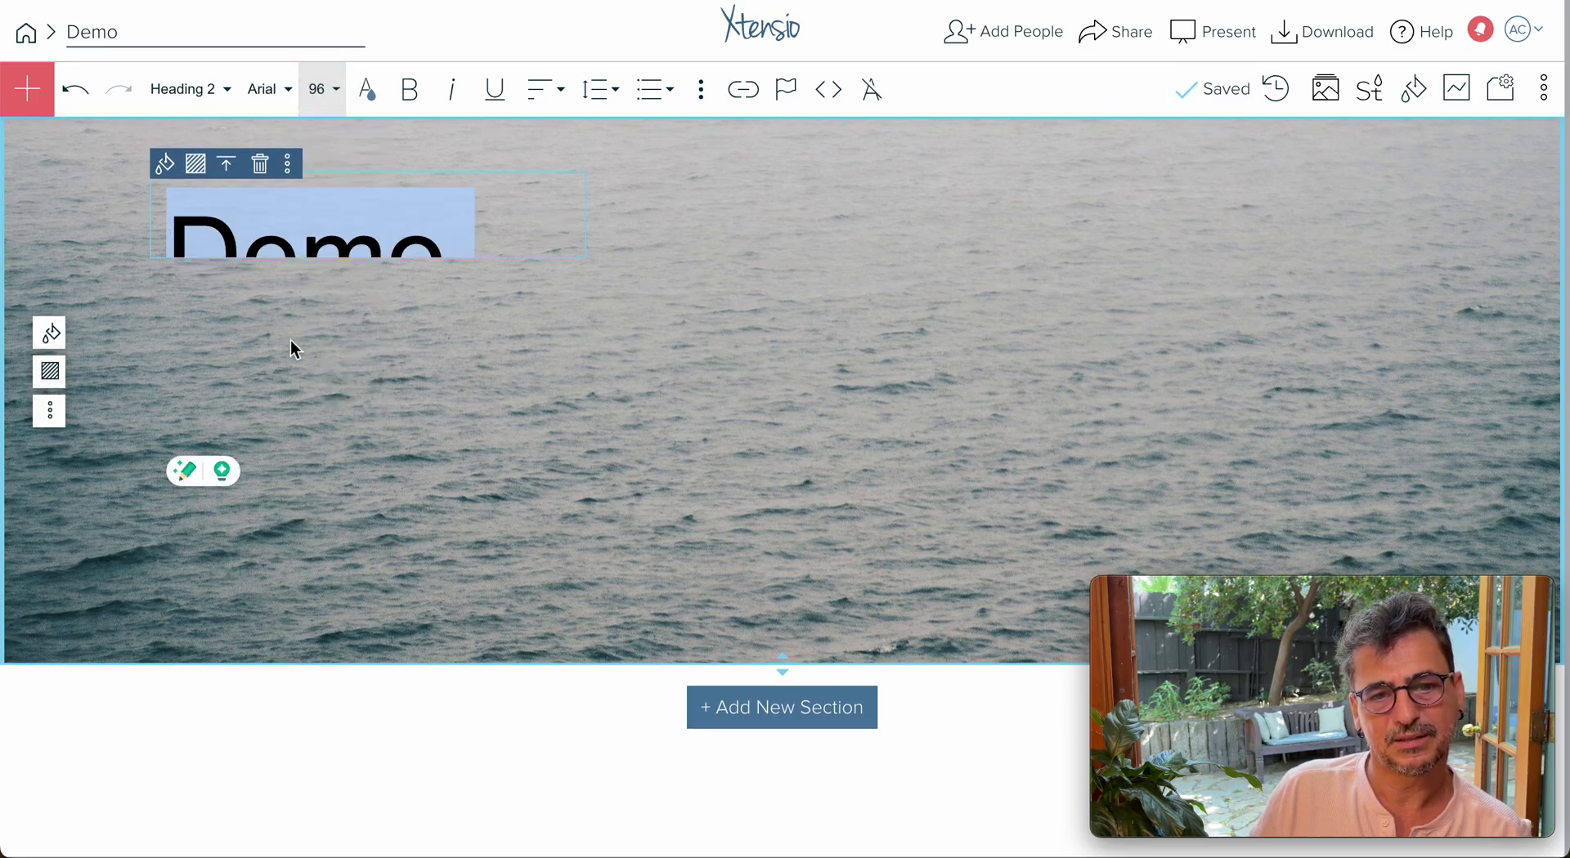
left_click_drag(586, 322, 1434, 272)
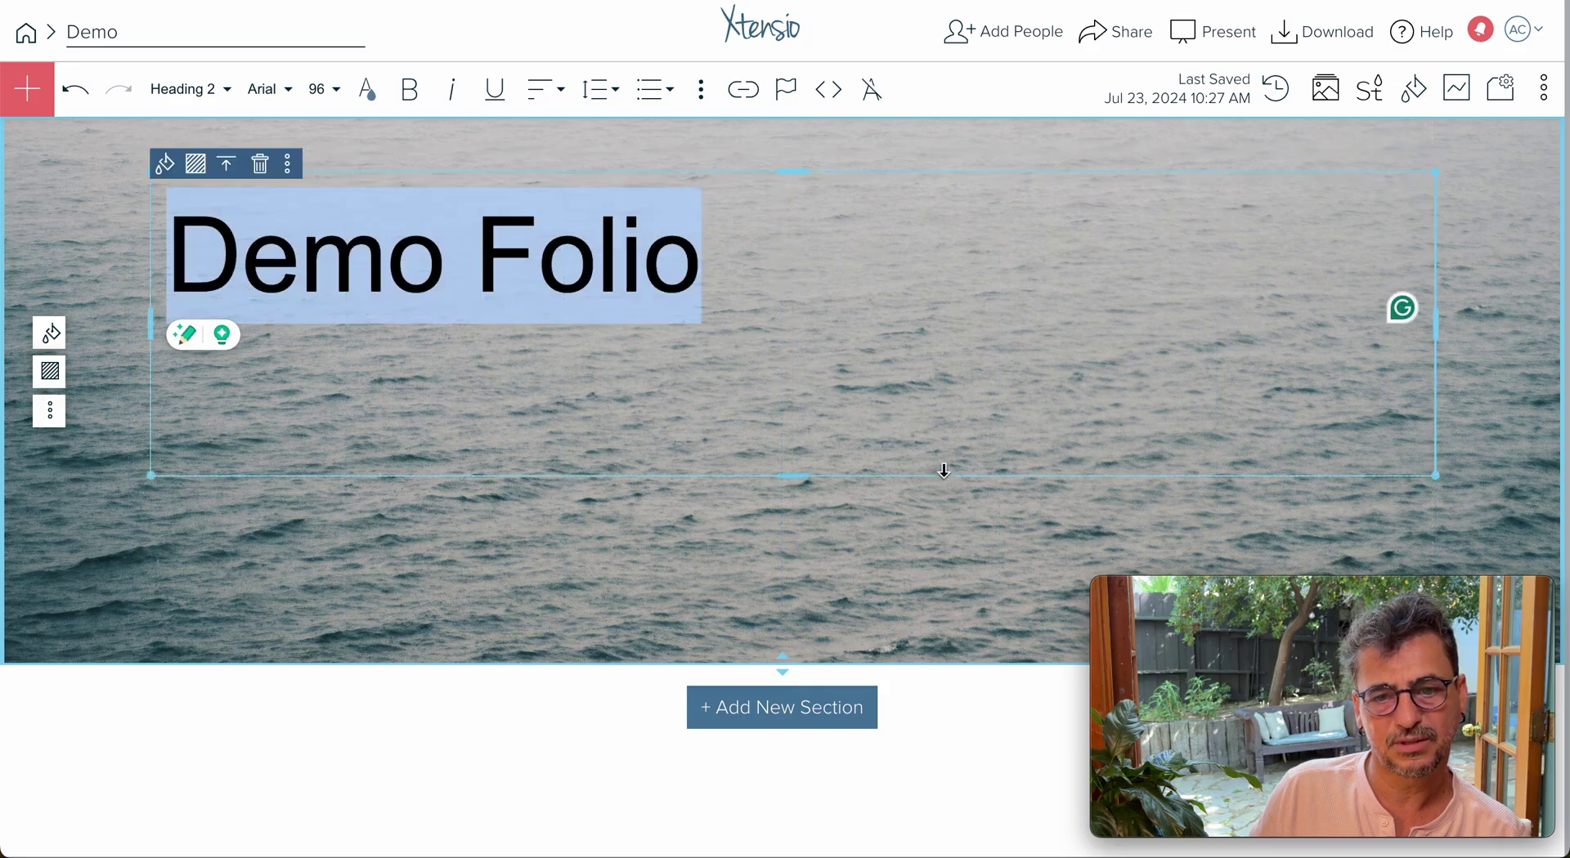
left_click_drag(792, 477, 777, 322)
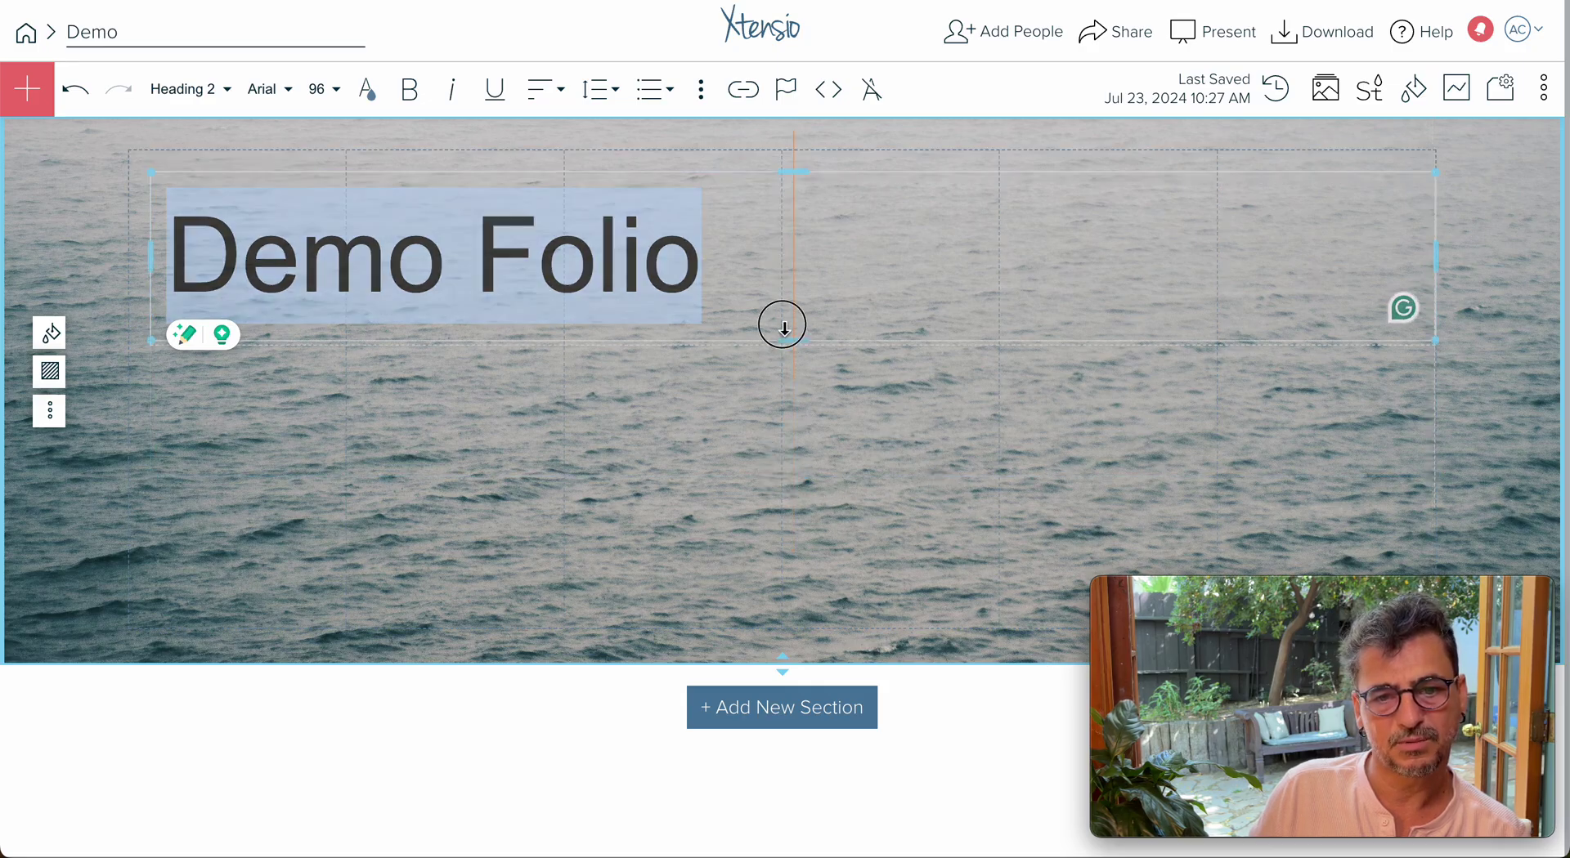
Center the "Demo Folio" title horizontally within its text box
left_click(538, 96)
left_click(550, 206)
left_click(781, 396)
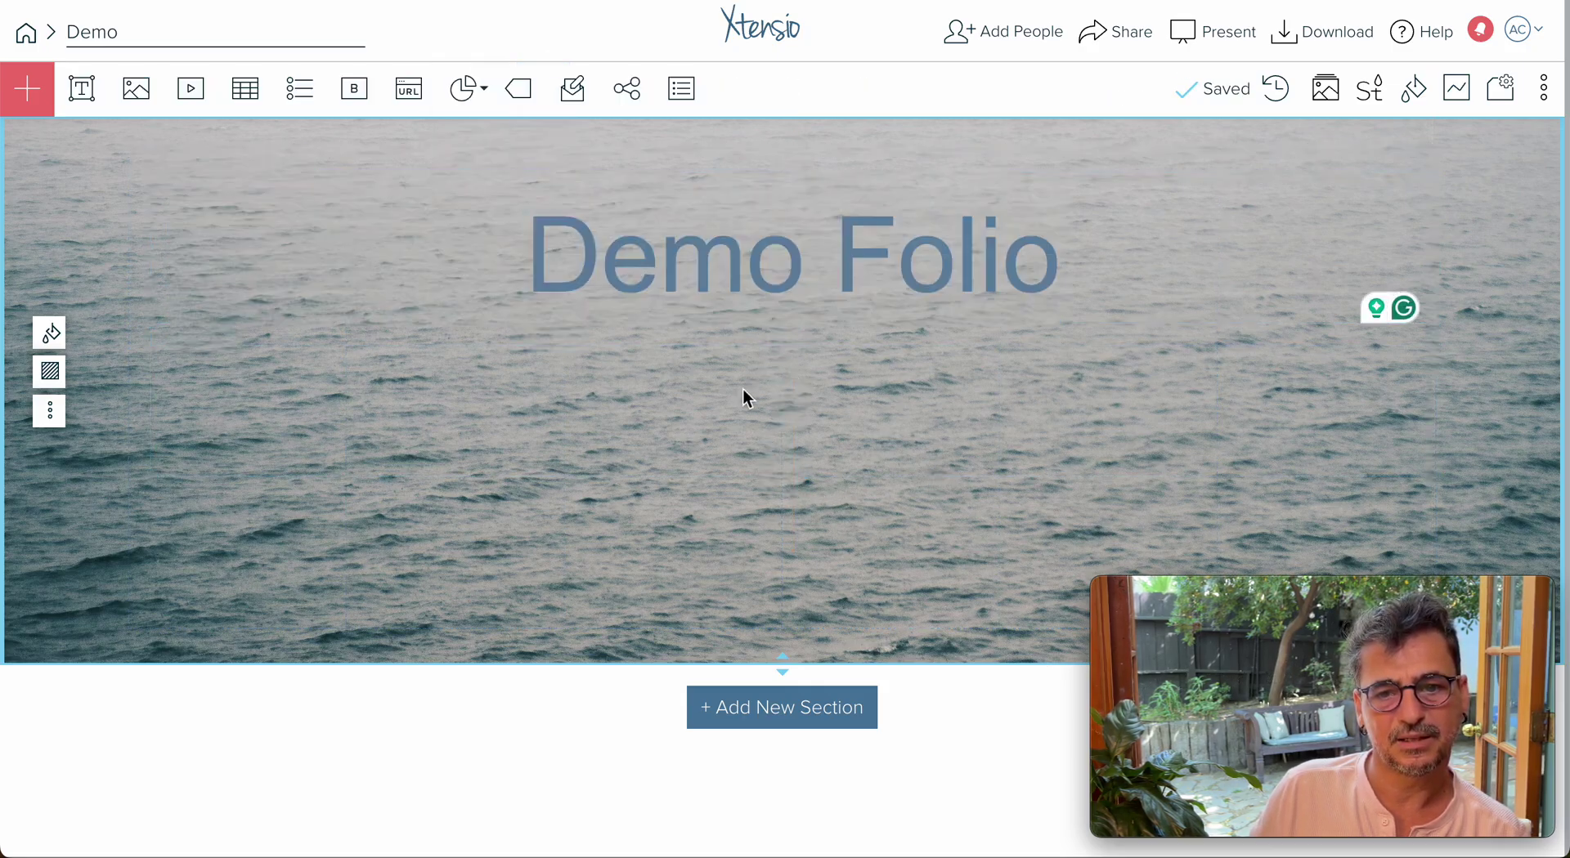
Change the text color of the whole "Demo Folio" title to bright blue
left_click(667, 252)
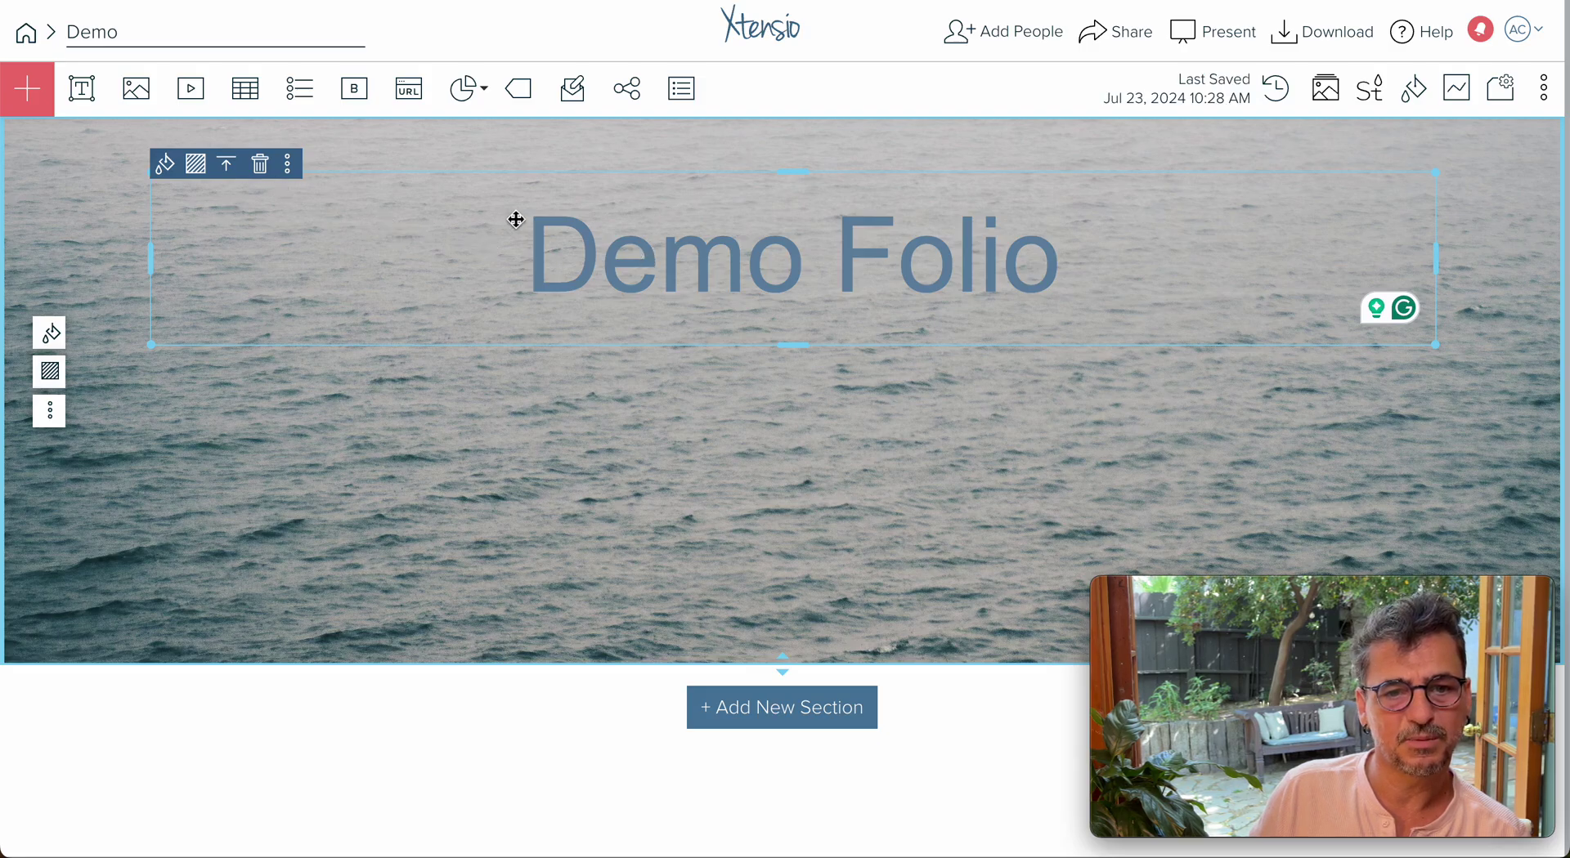
triple_click(625, 234)
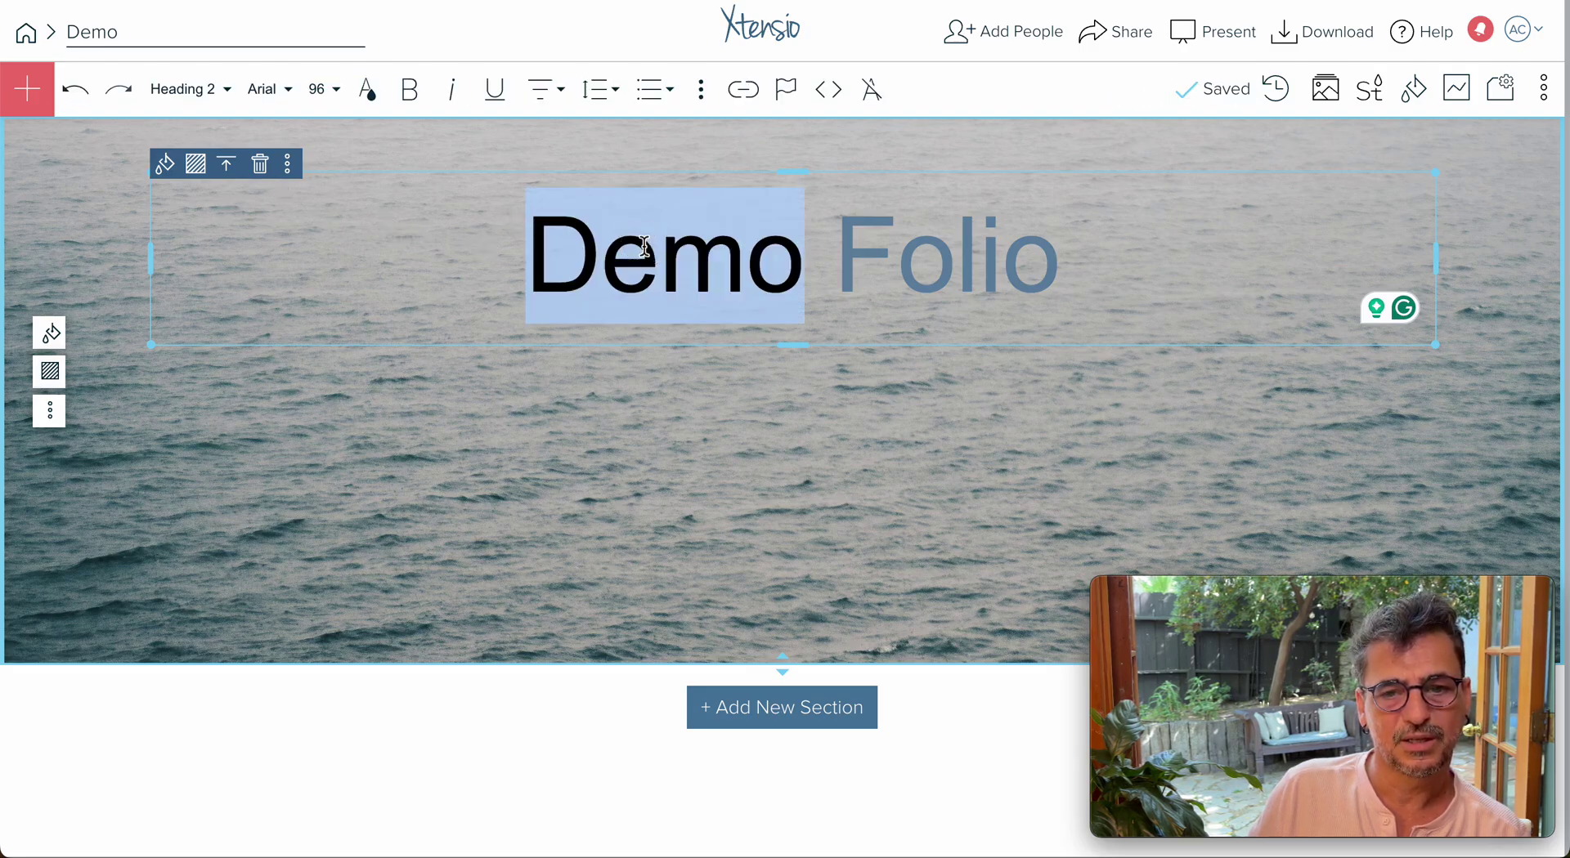
left_click(368, 90)
left_click(525, 160)
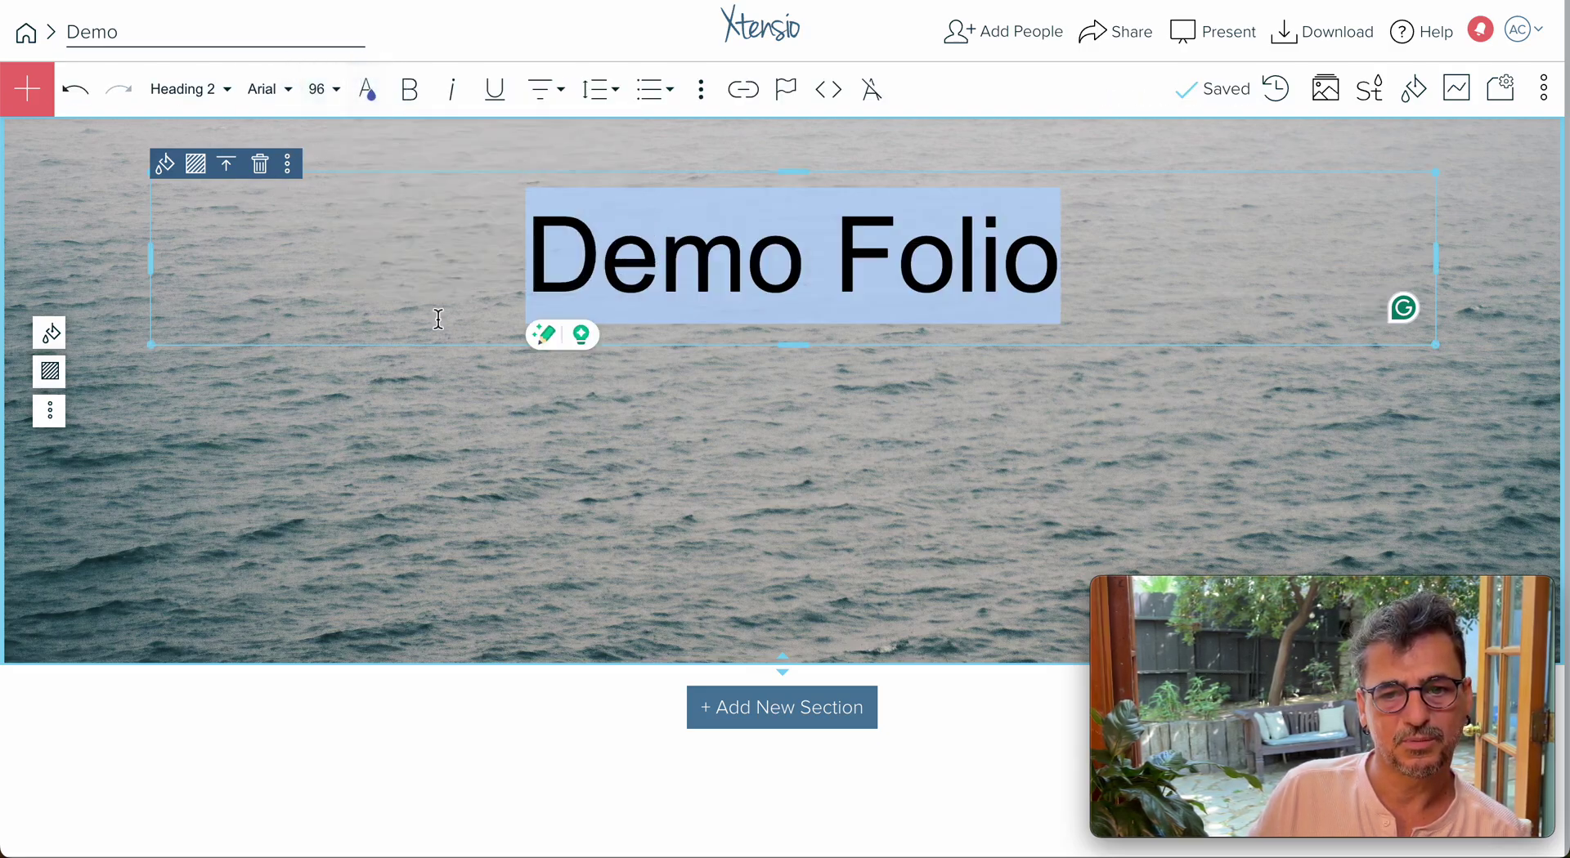
left_click(643, 470)
left_click(725, 271)
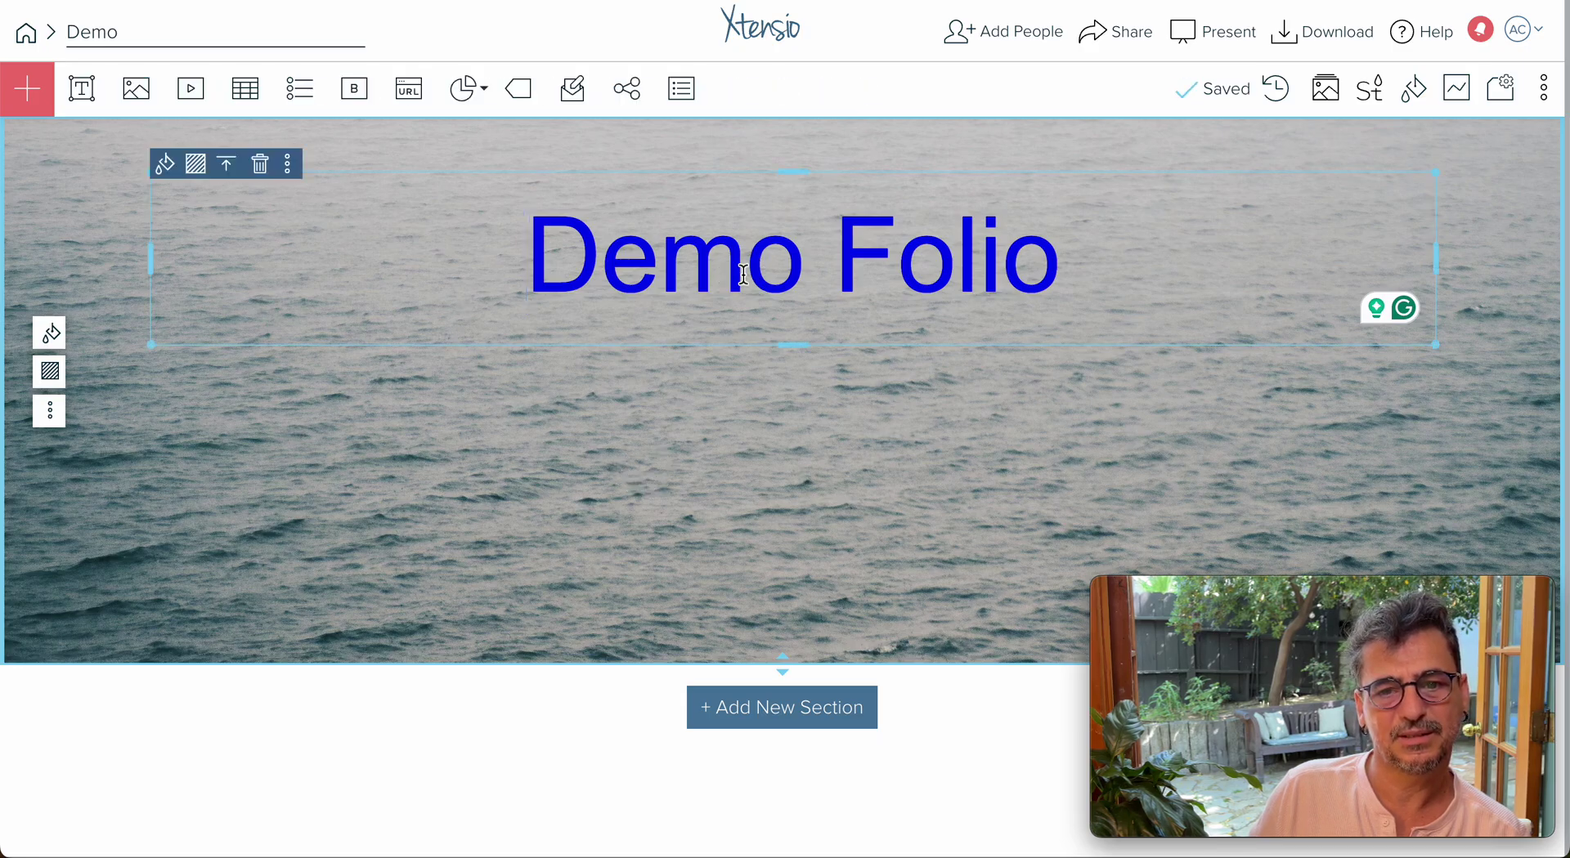
left_click(753, 384)
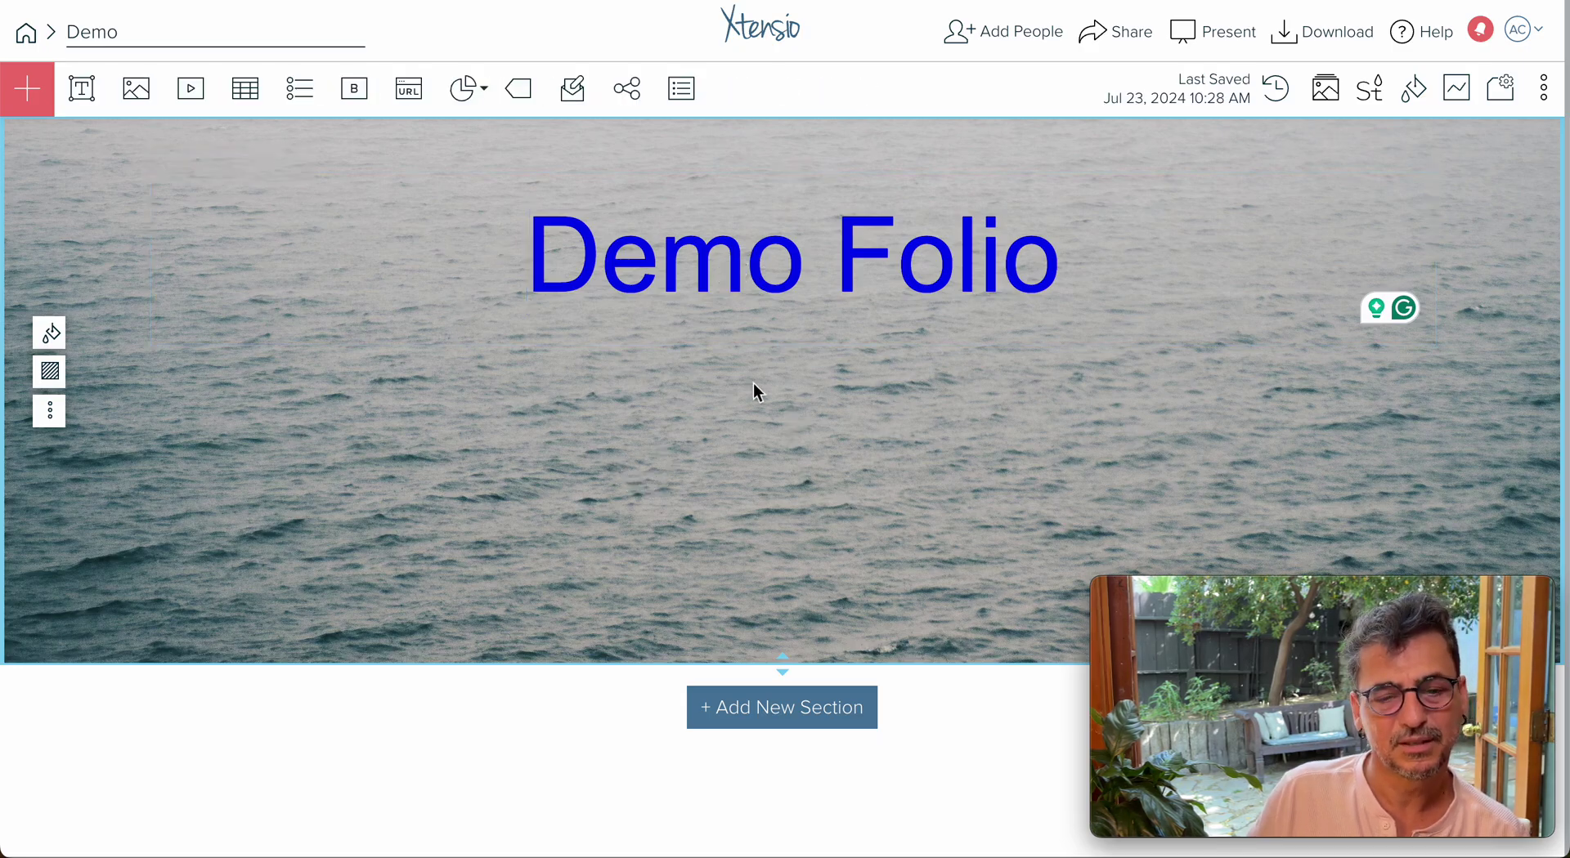
left_click(792, 308)
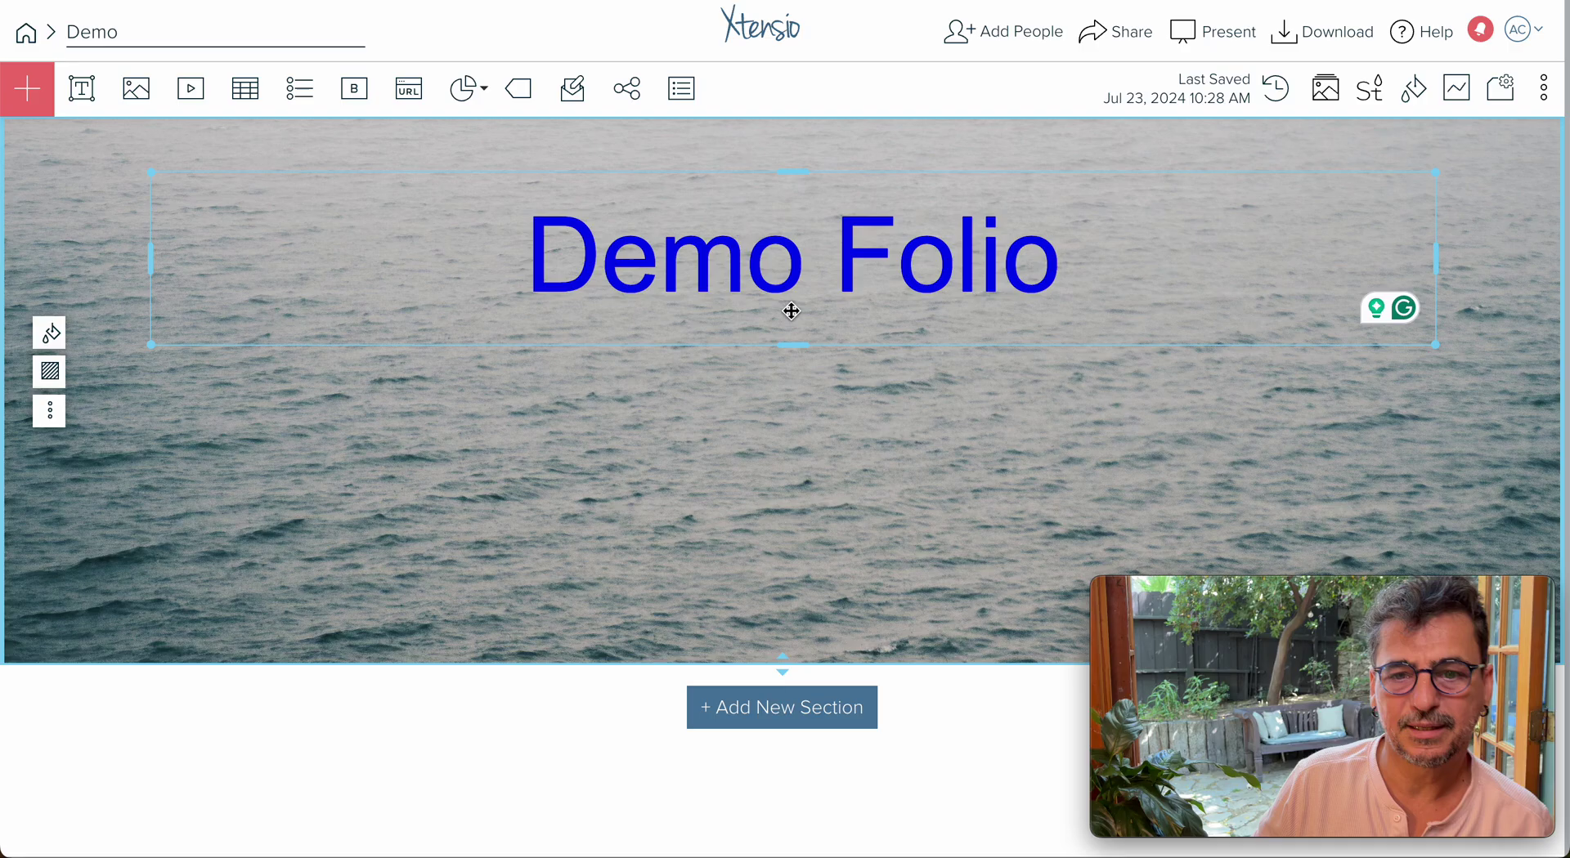
Inspect the "Demo Folio" title's HTML code, return to the formatted text and look at the insertable icons
left_click(569, 220)
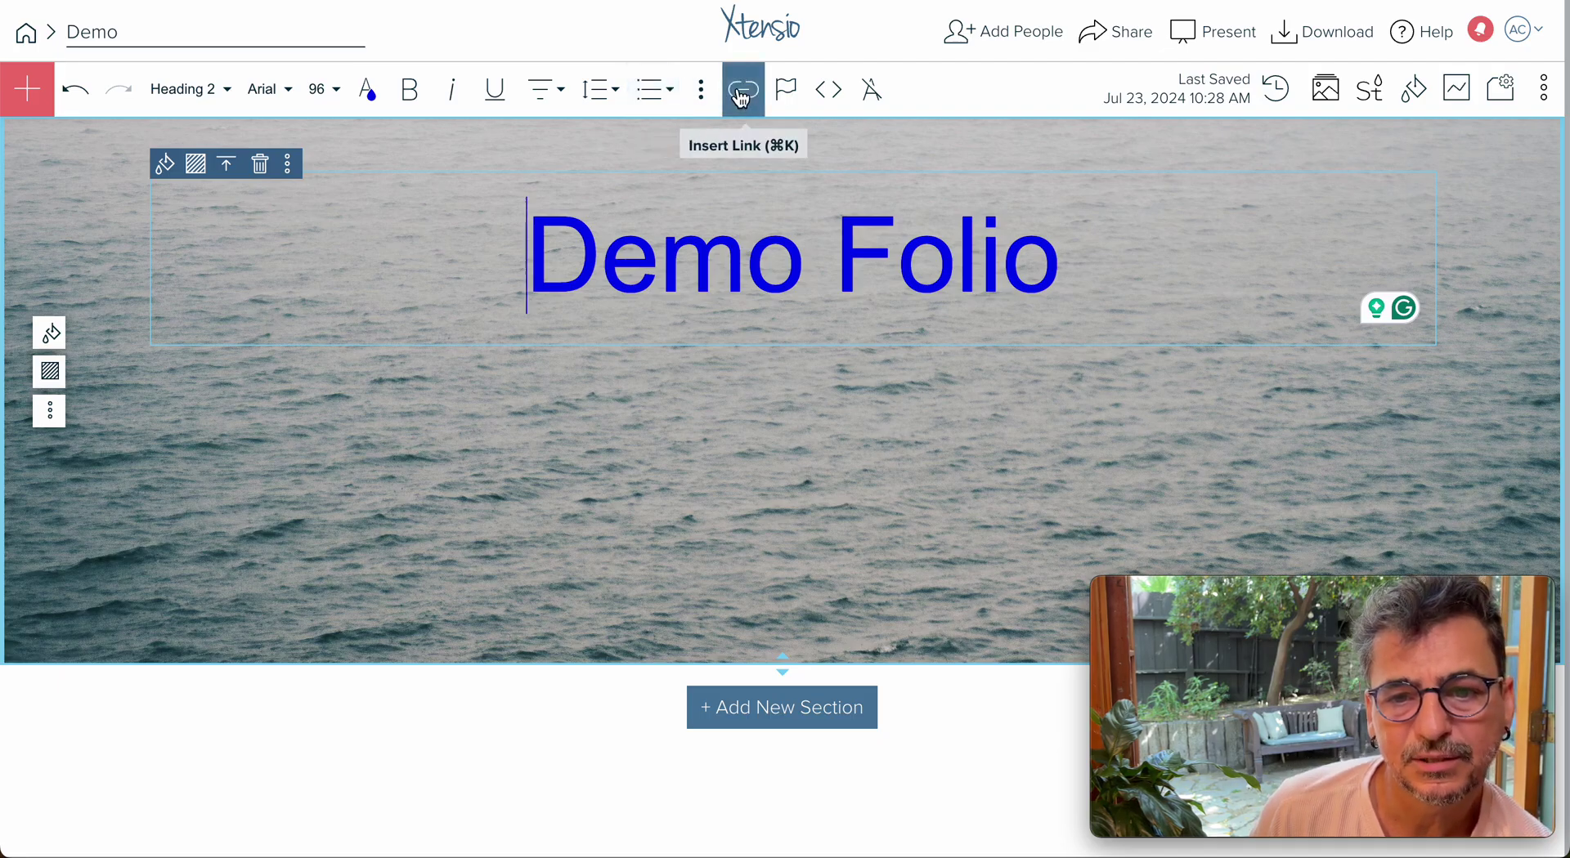
left_click(819, 96)
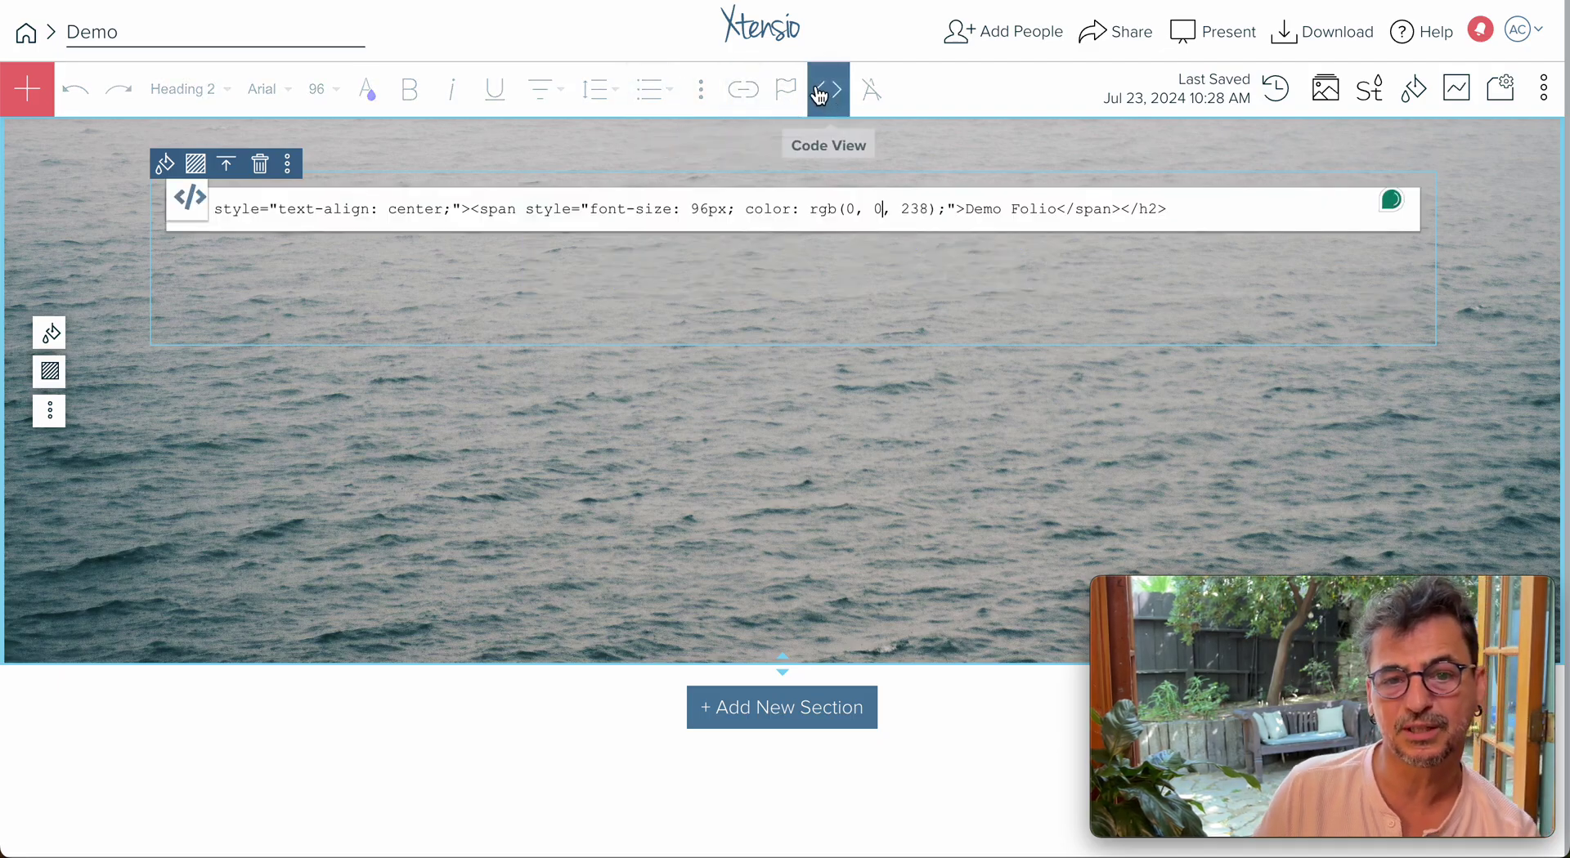
left_click(190, 204)
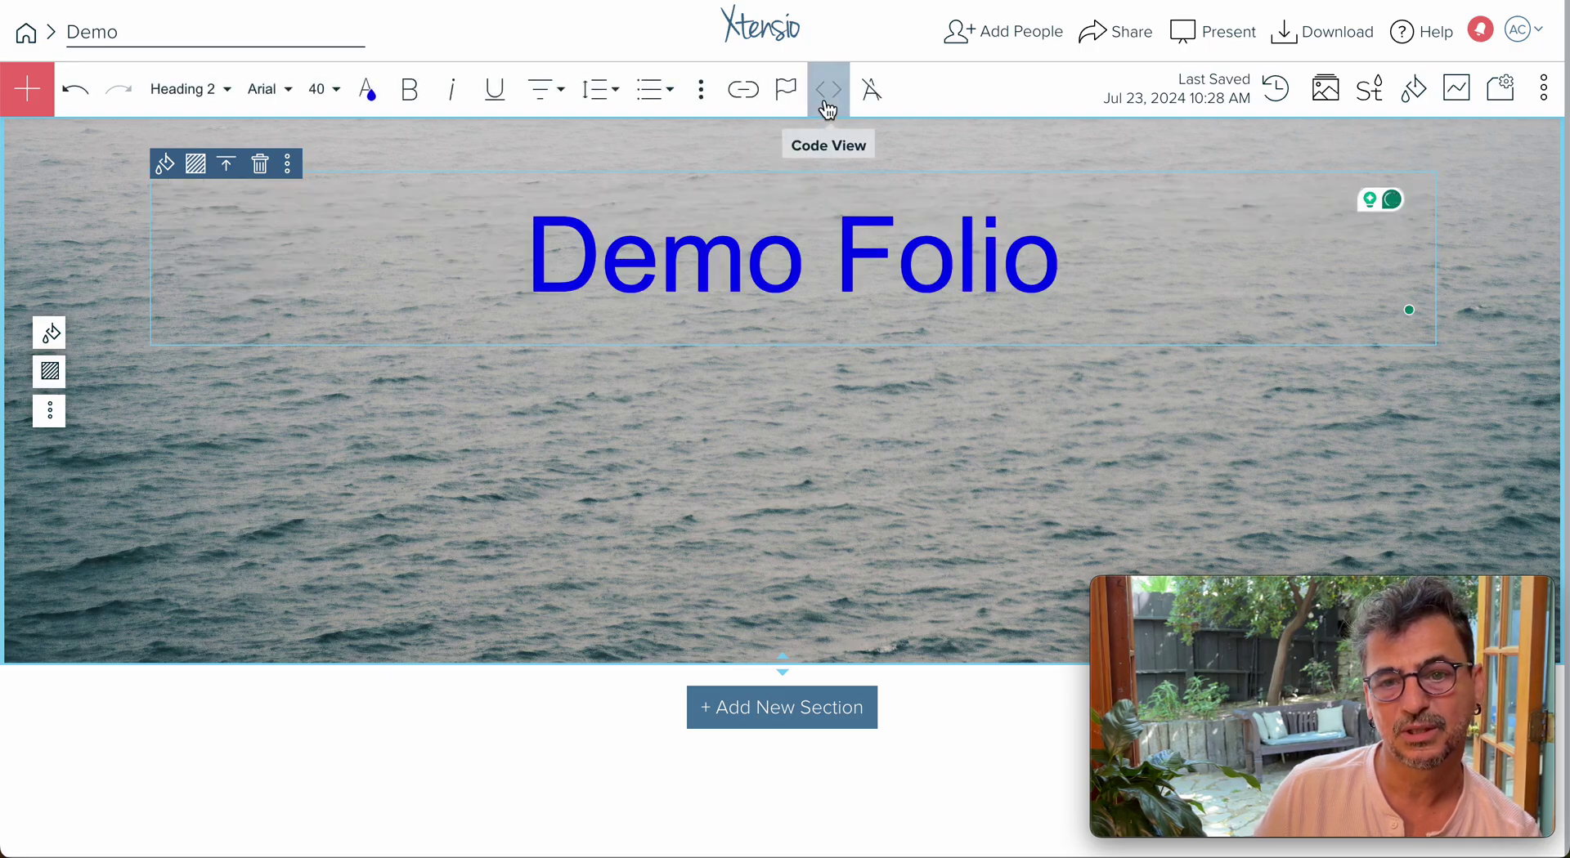
left_click(786, 96)
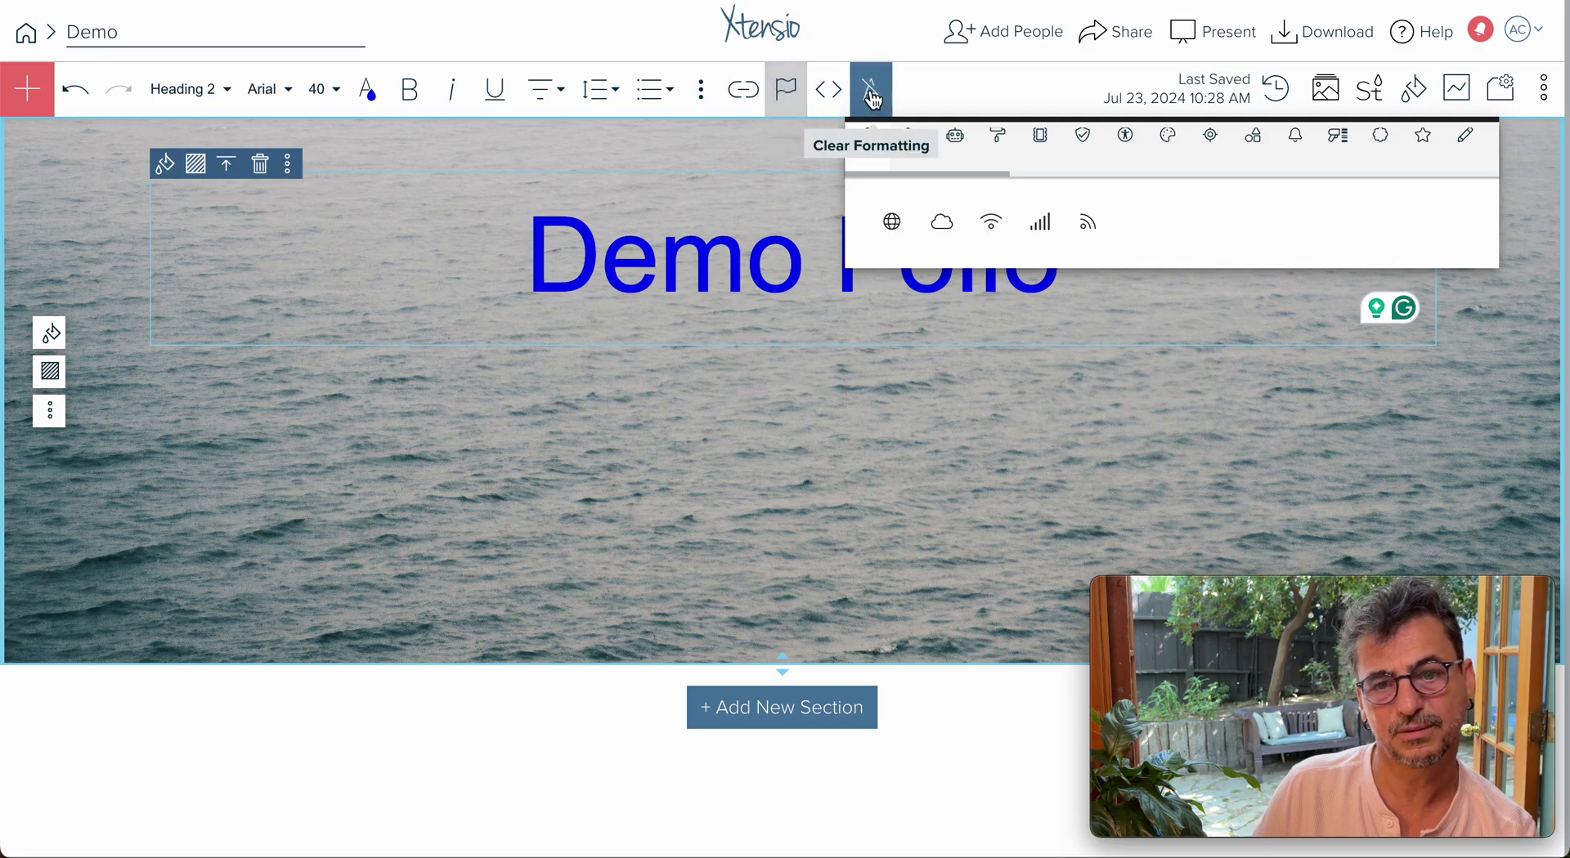
left_click(845, 398)
Move the "Demo Folio" text box down to the section's vertical middle and extend its left edge to the content grid's margin
left_click_drag(798, 252, 806, 381)
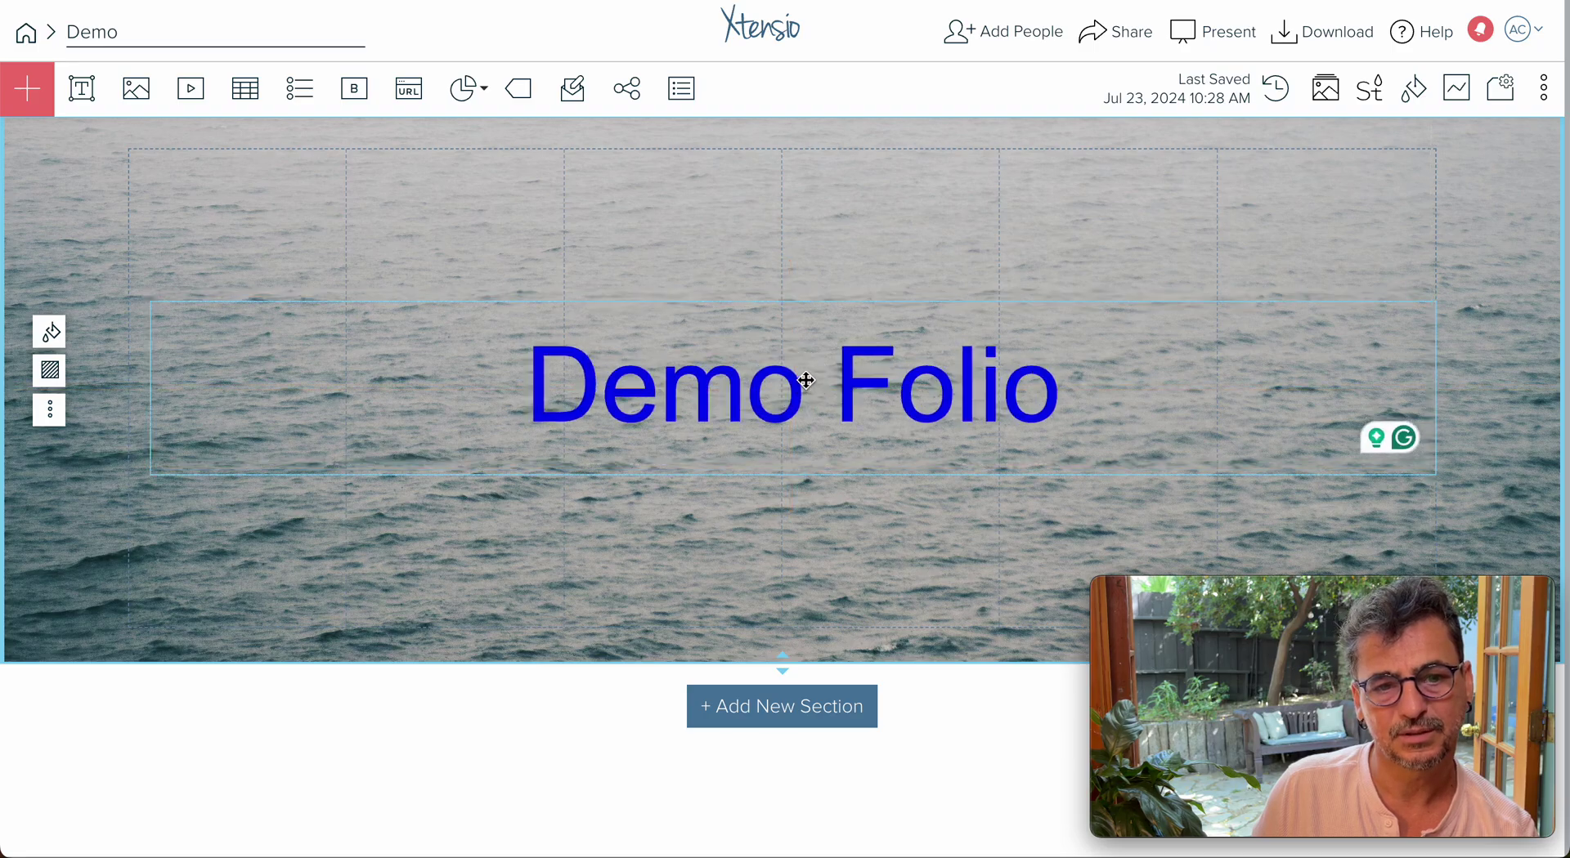
left_click(801, 378)
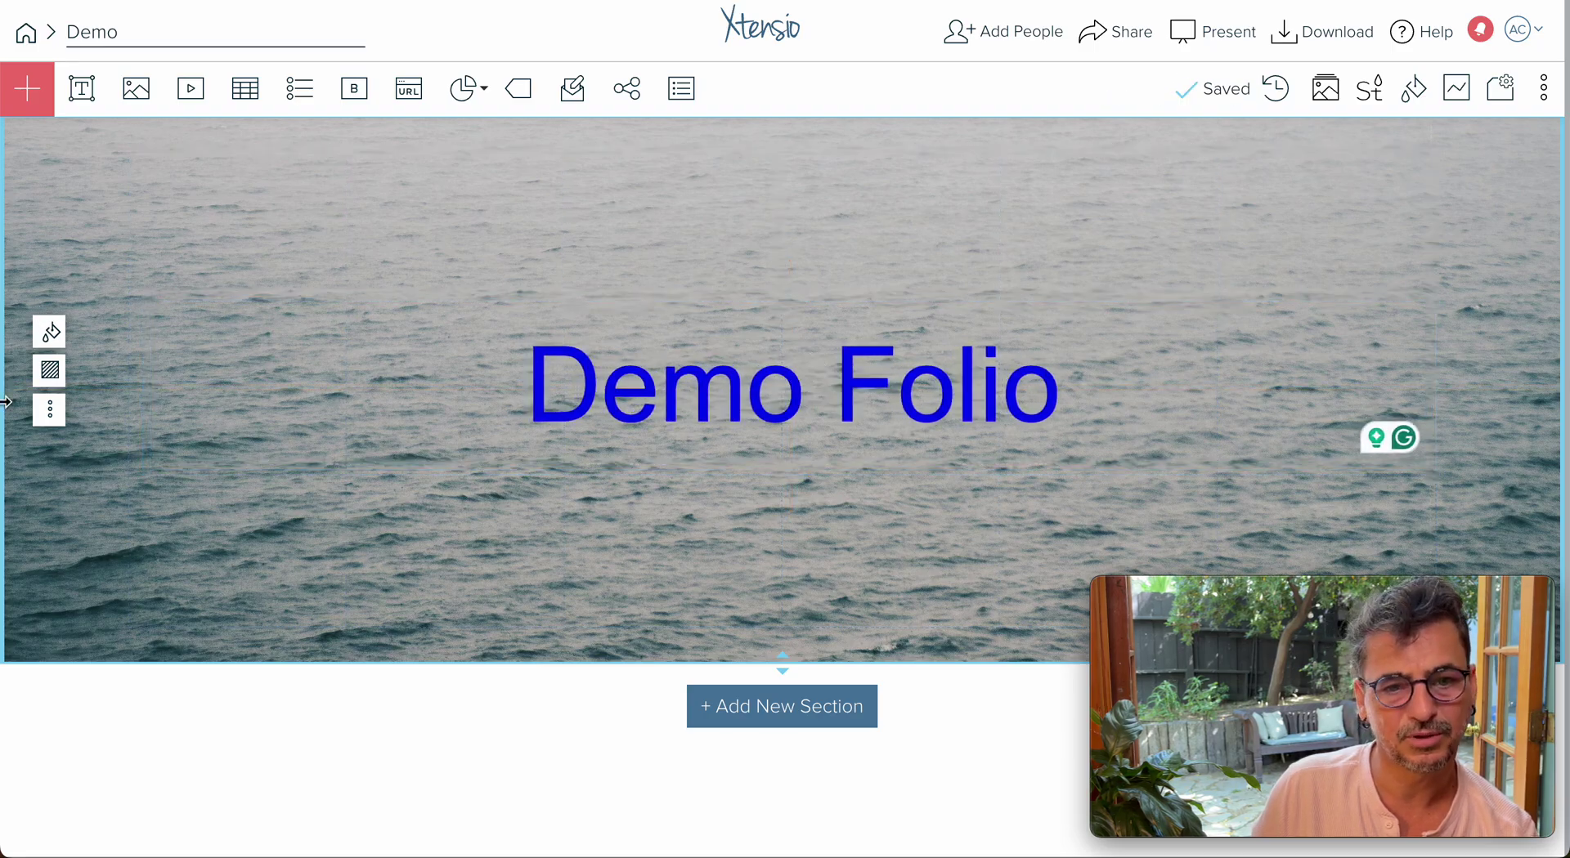
left_click_drag(153, 396, 139, 480)
left_click(562, 577)
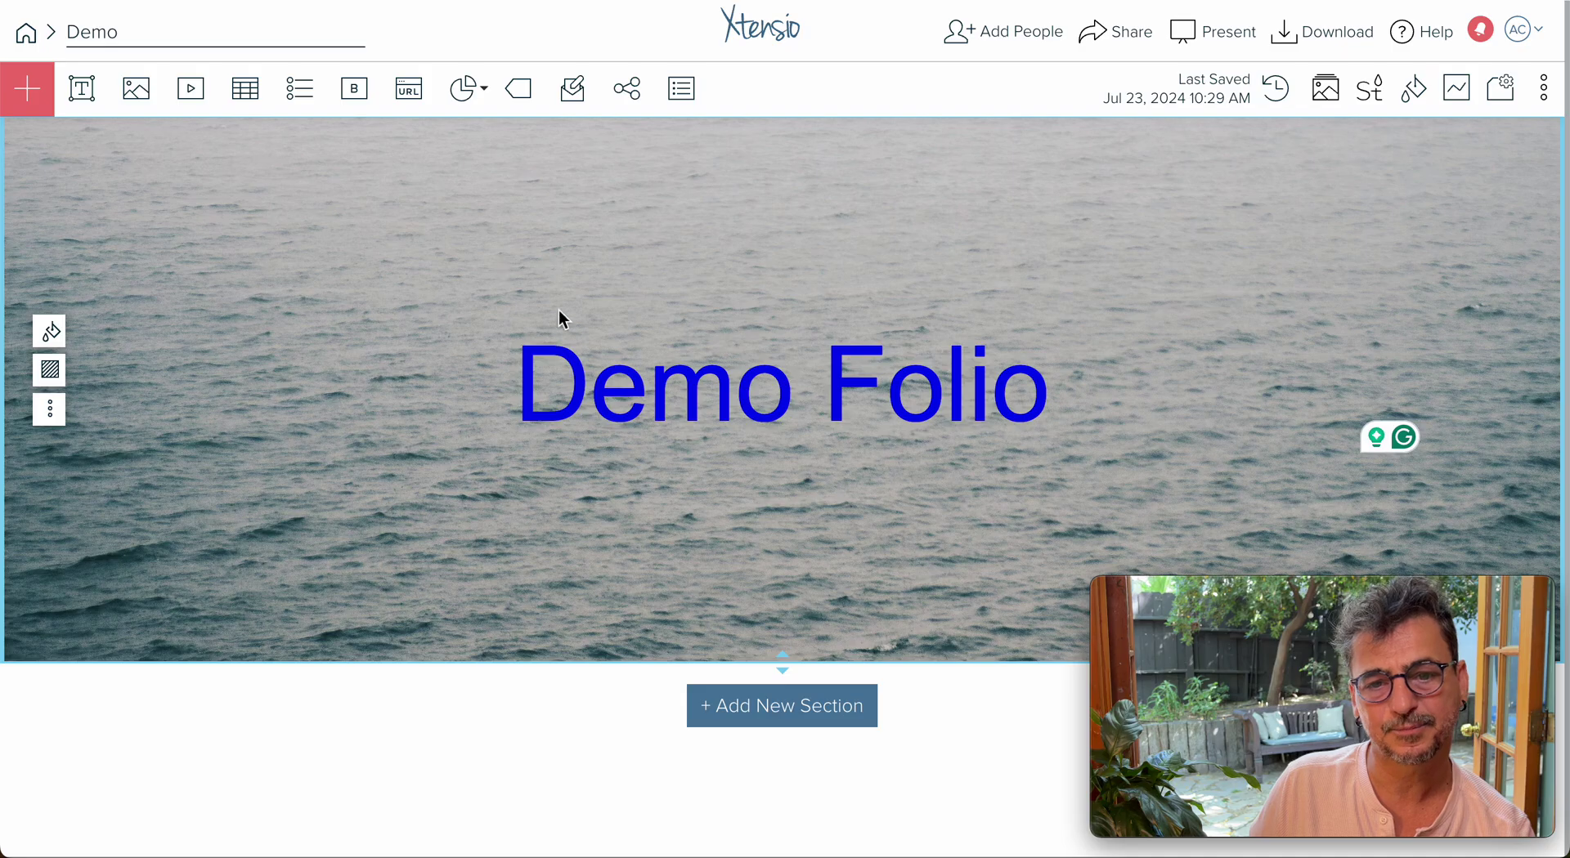
Change the text color of the whole "Demo Folio" title to black
double_click(682, 398)
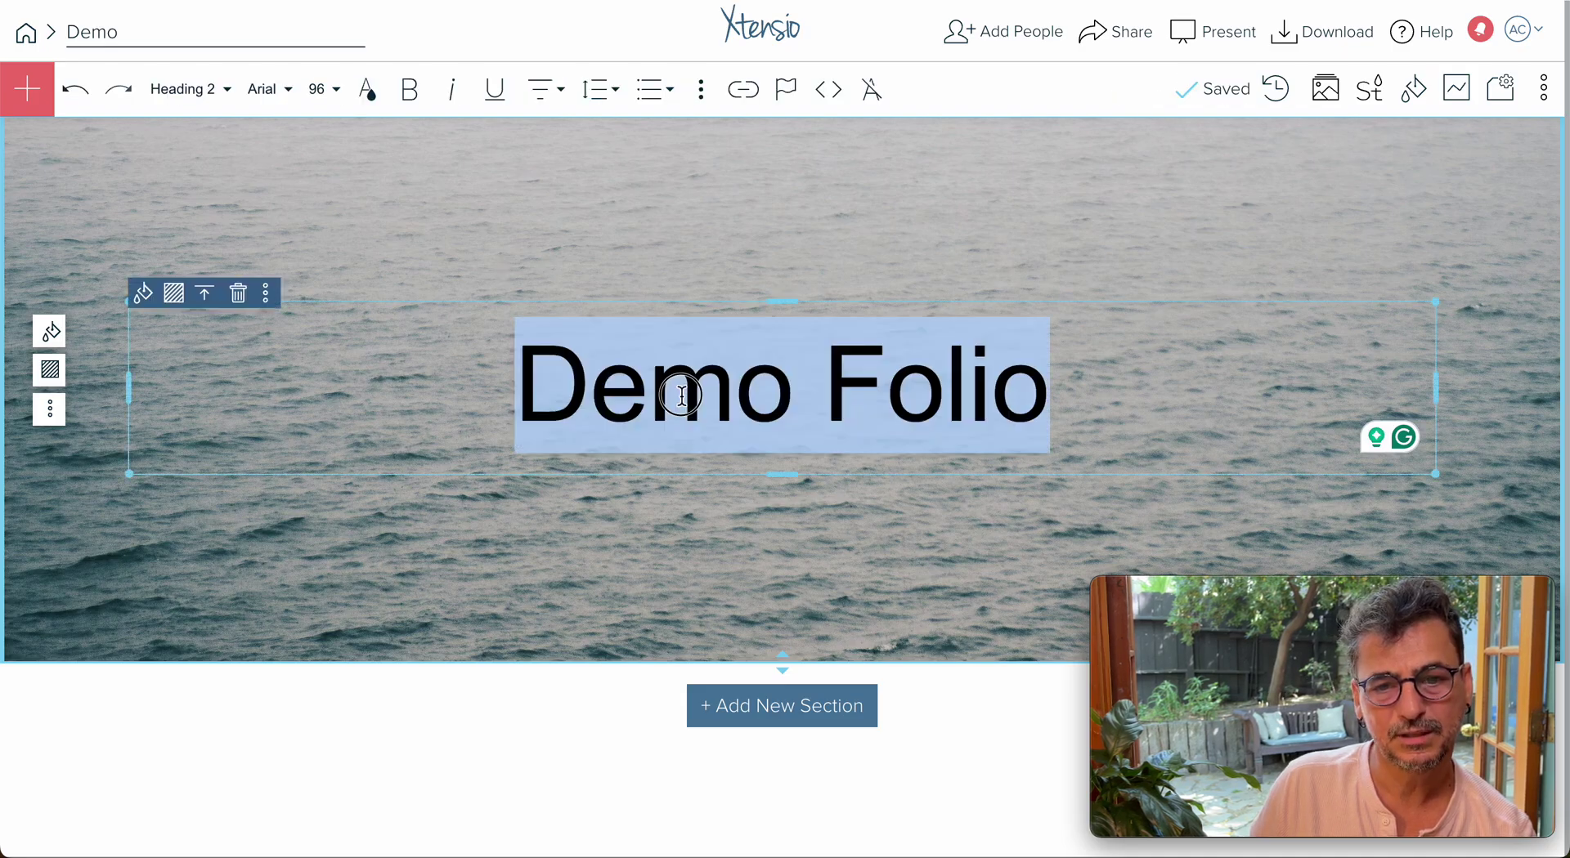
left_click(367, 90)
left_click(455, 161)
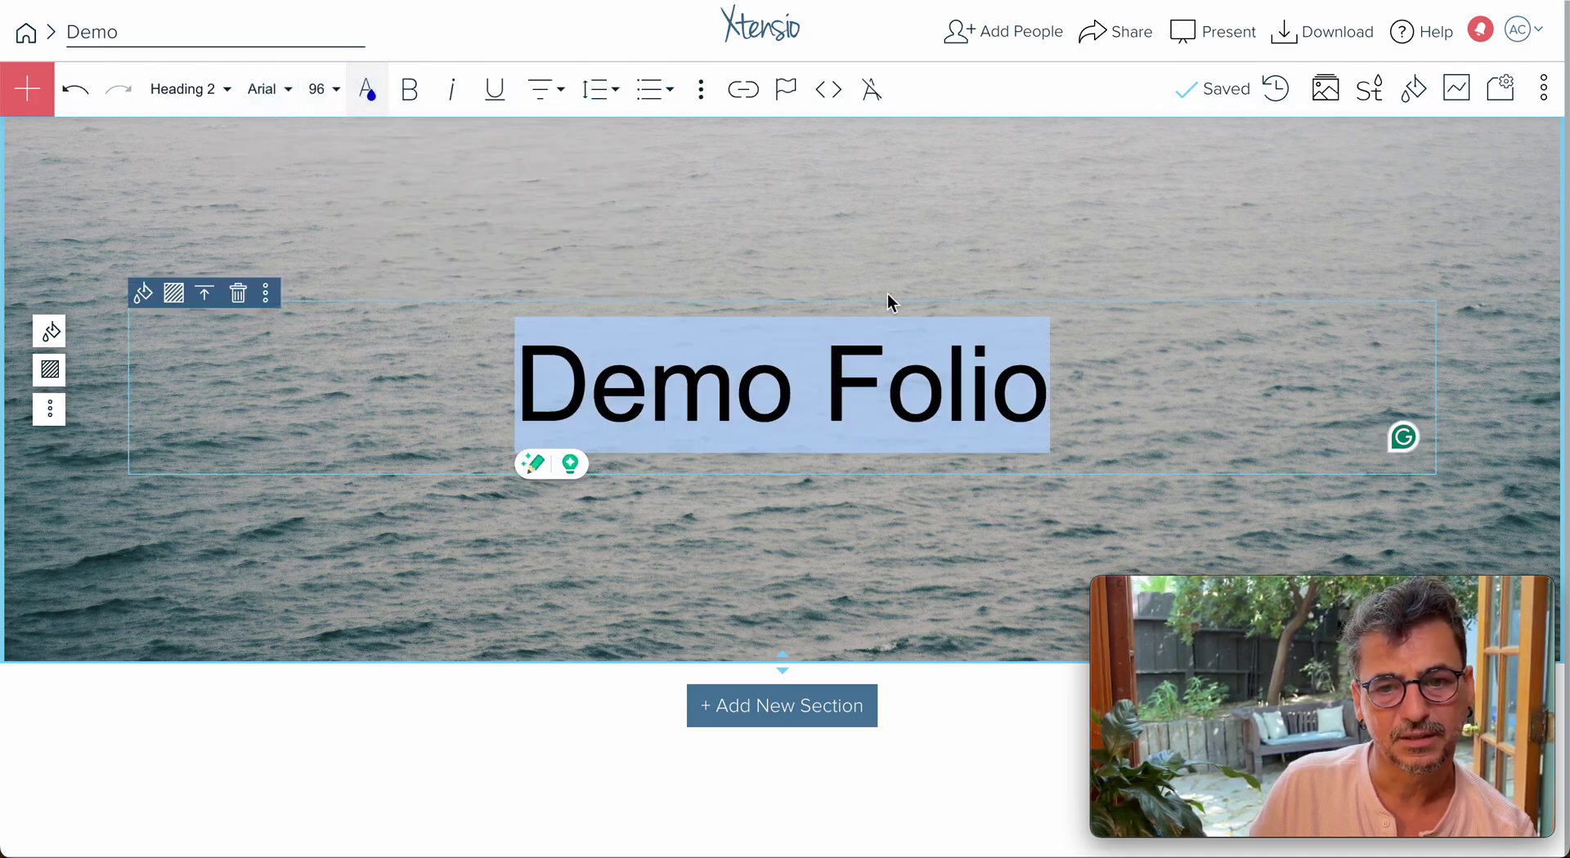
left_click(1332, 242)
left_click(1144, 212)
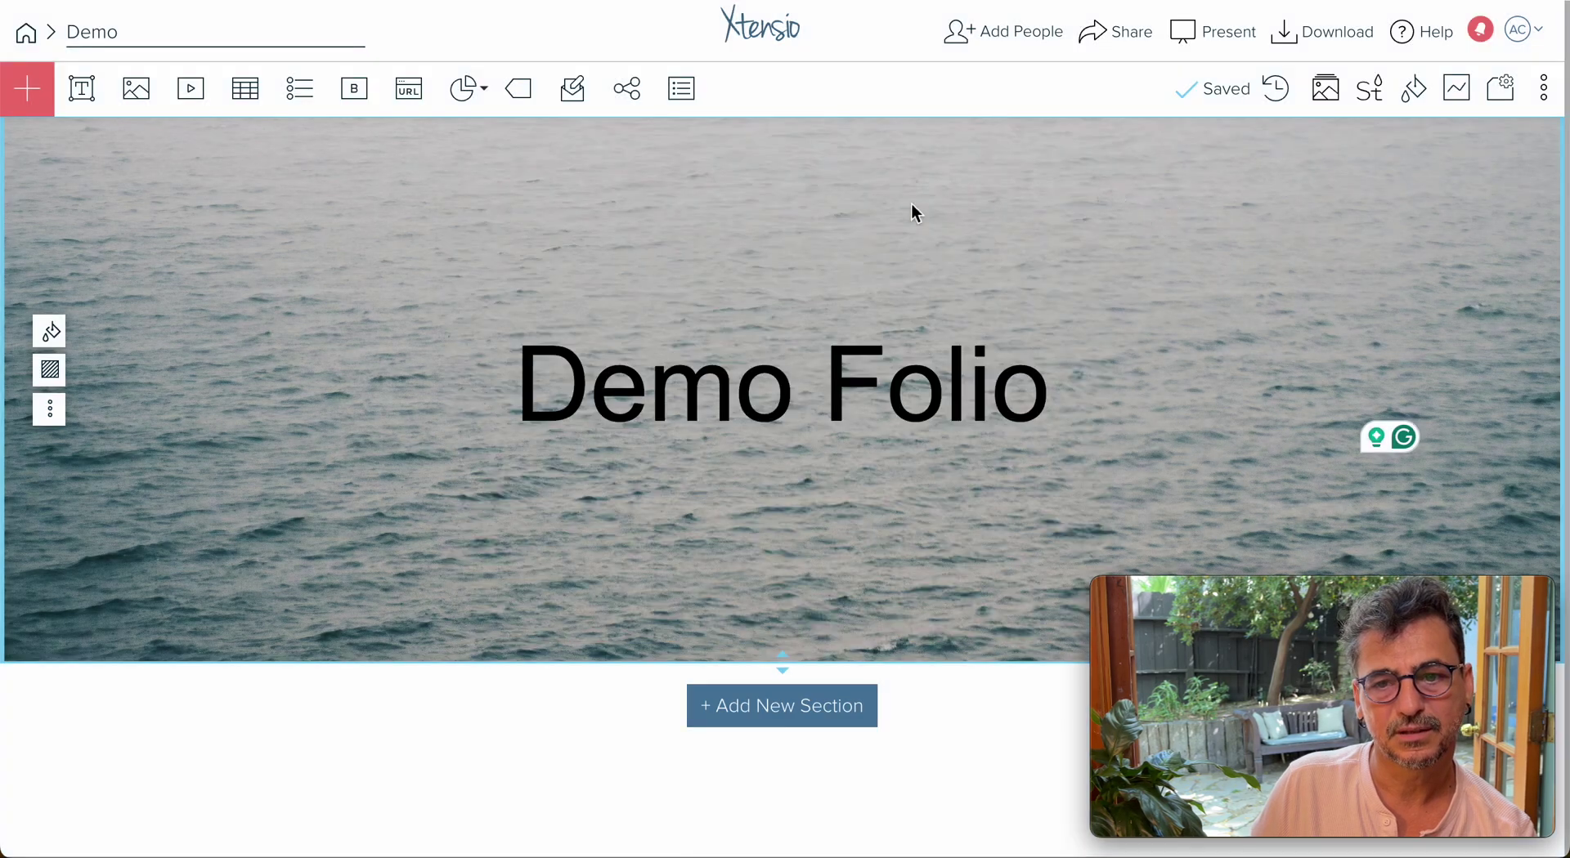
Look over the available modules and add a taller empty section below the ocean header
left_click(837, 205)
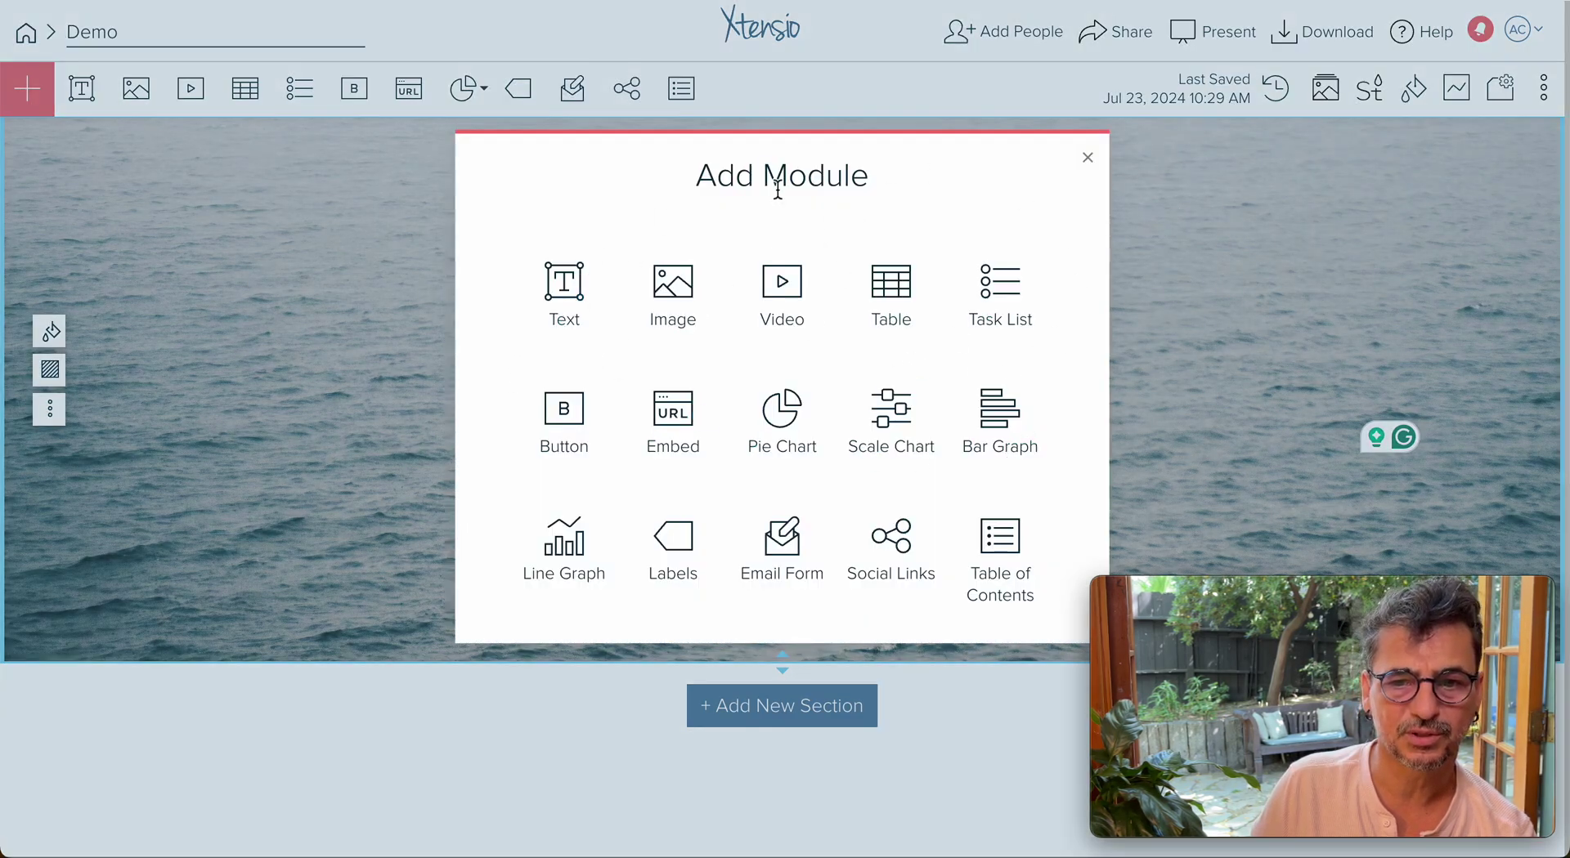
left_click(1088, 160)
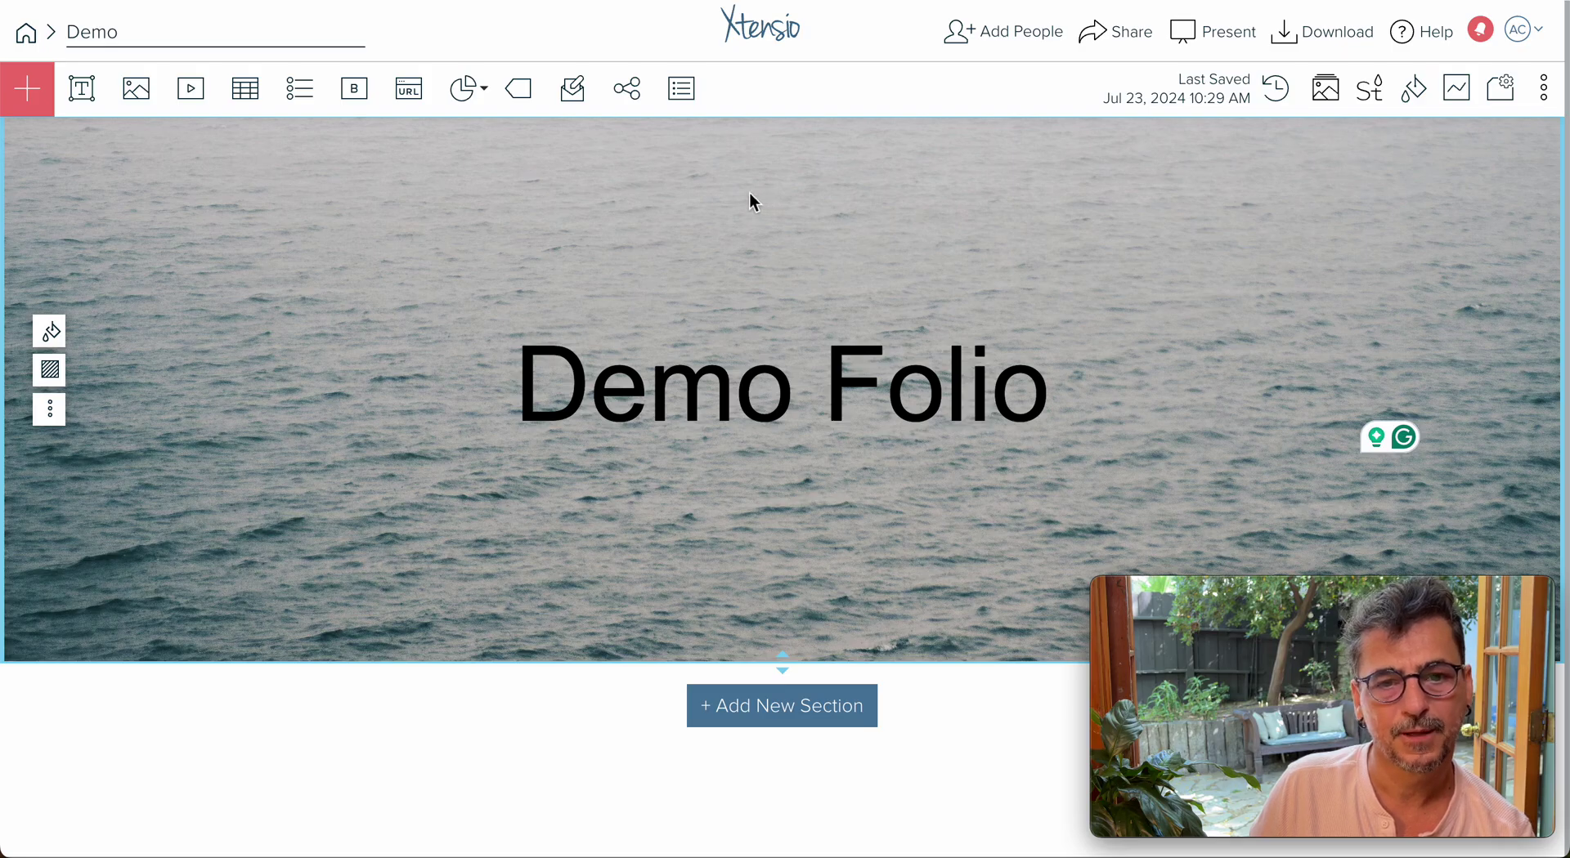
left_click(795, 719)
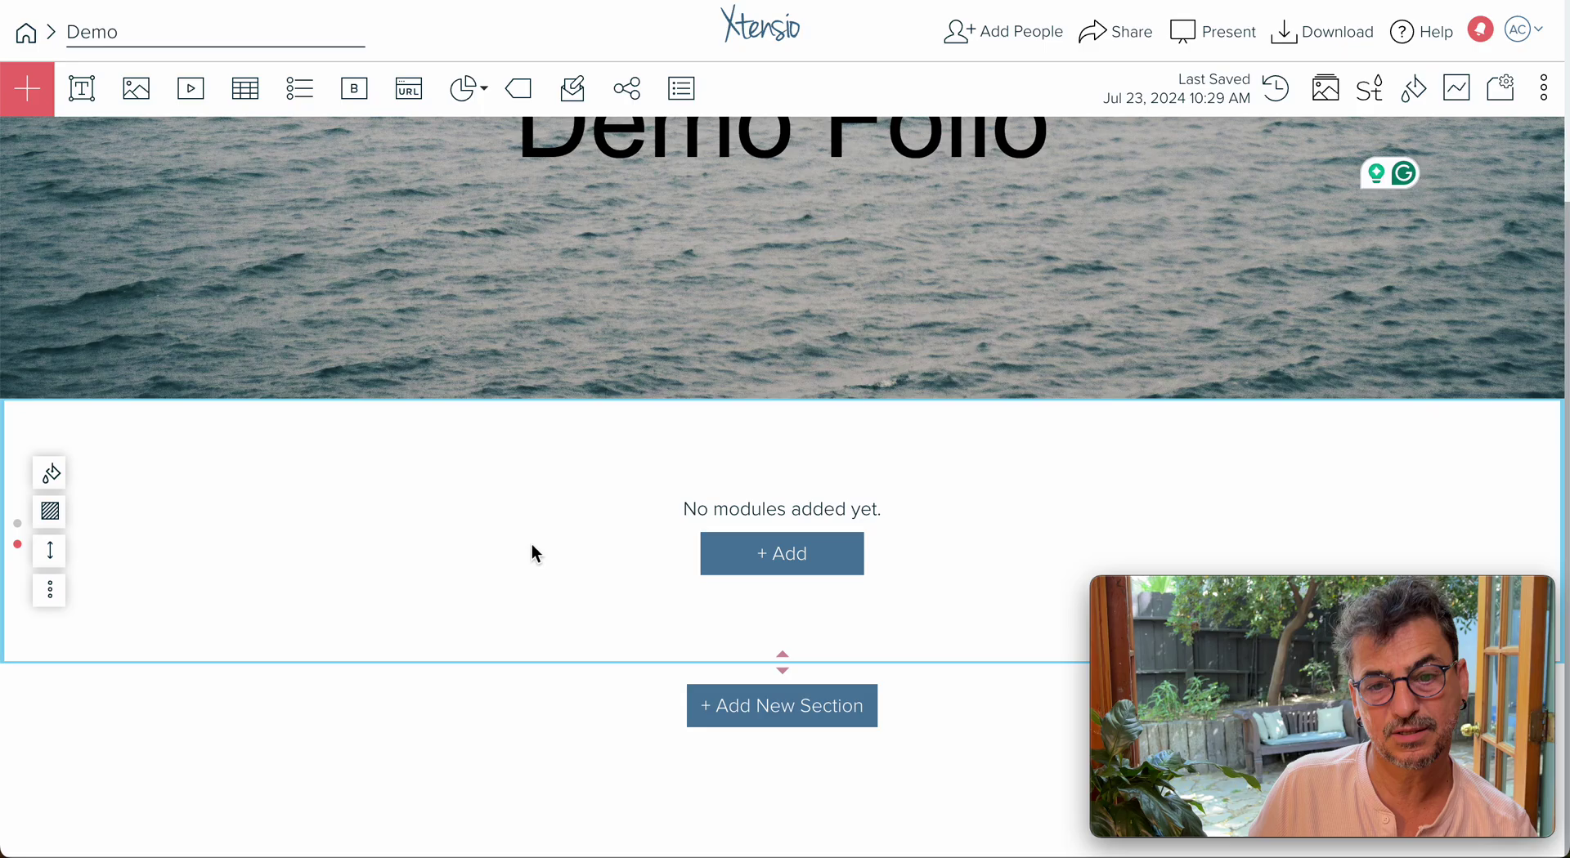
left_click_drag(783, 664, 799, 850)
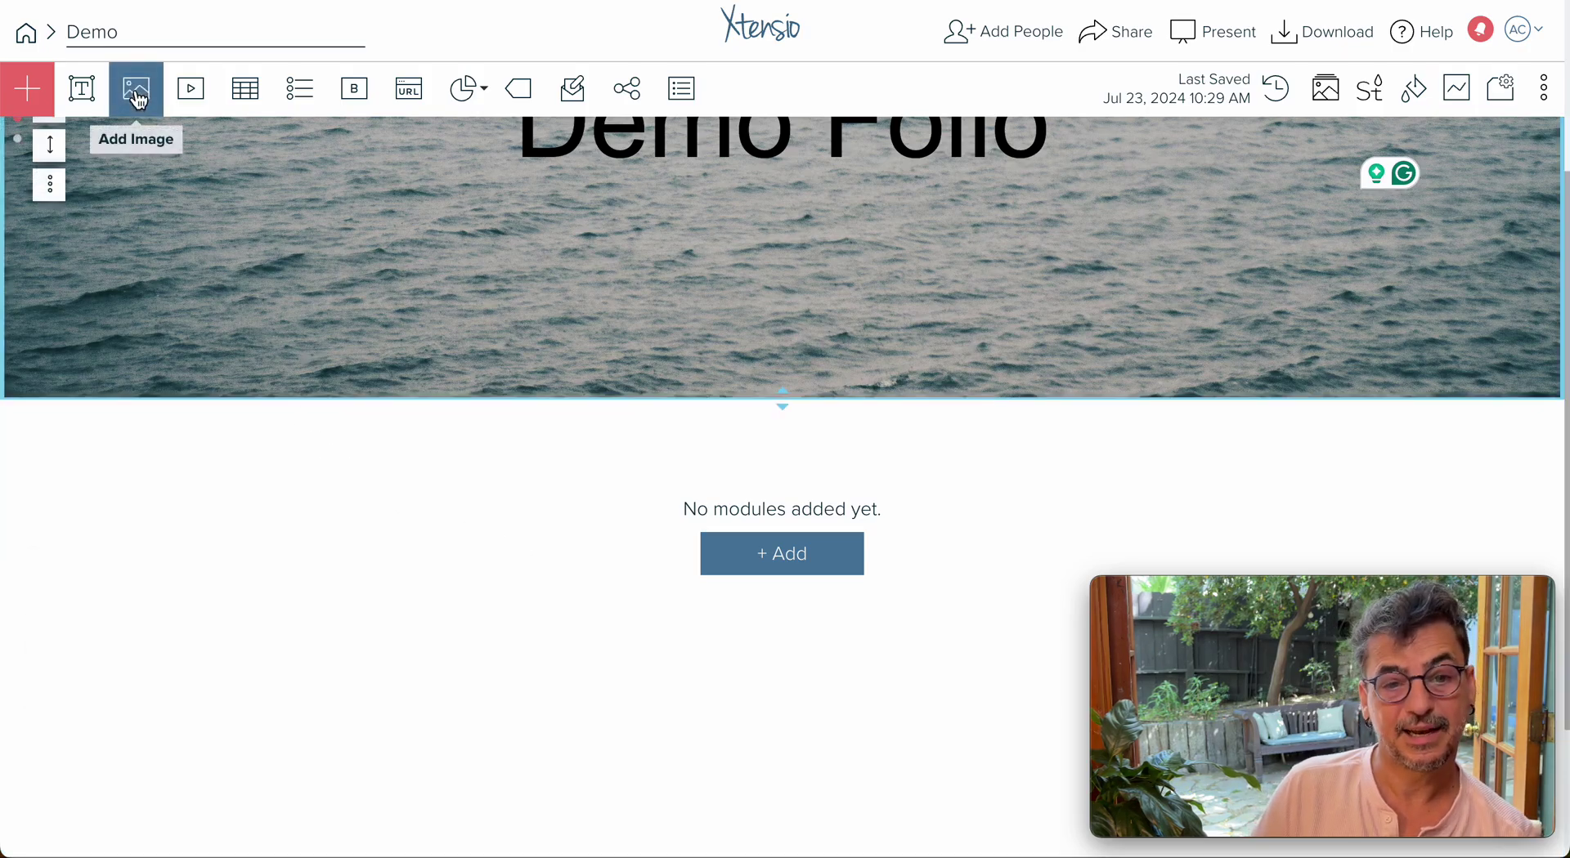
Add a free stock photo of an orange-breasted bird to the empty section and place it in the section's right half
left_click(765, 546)
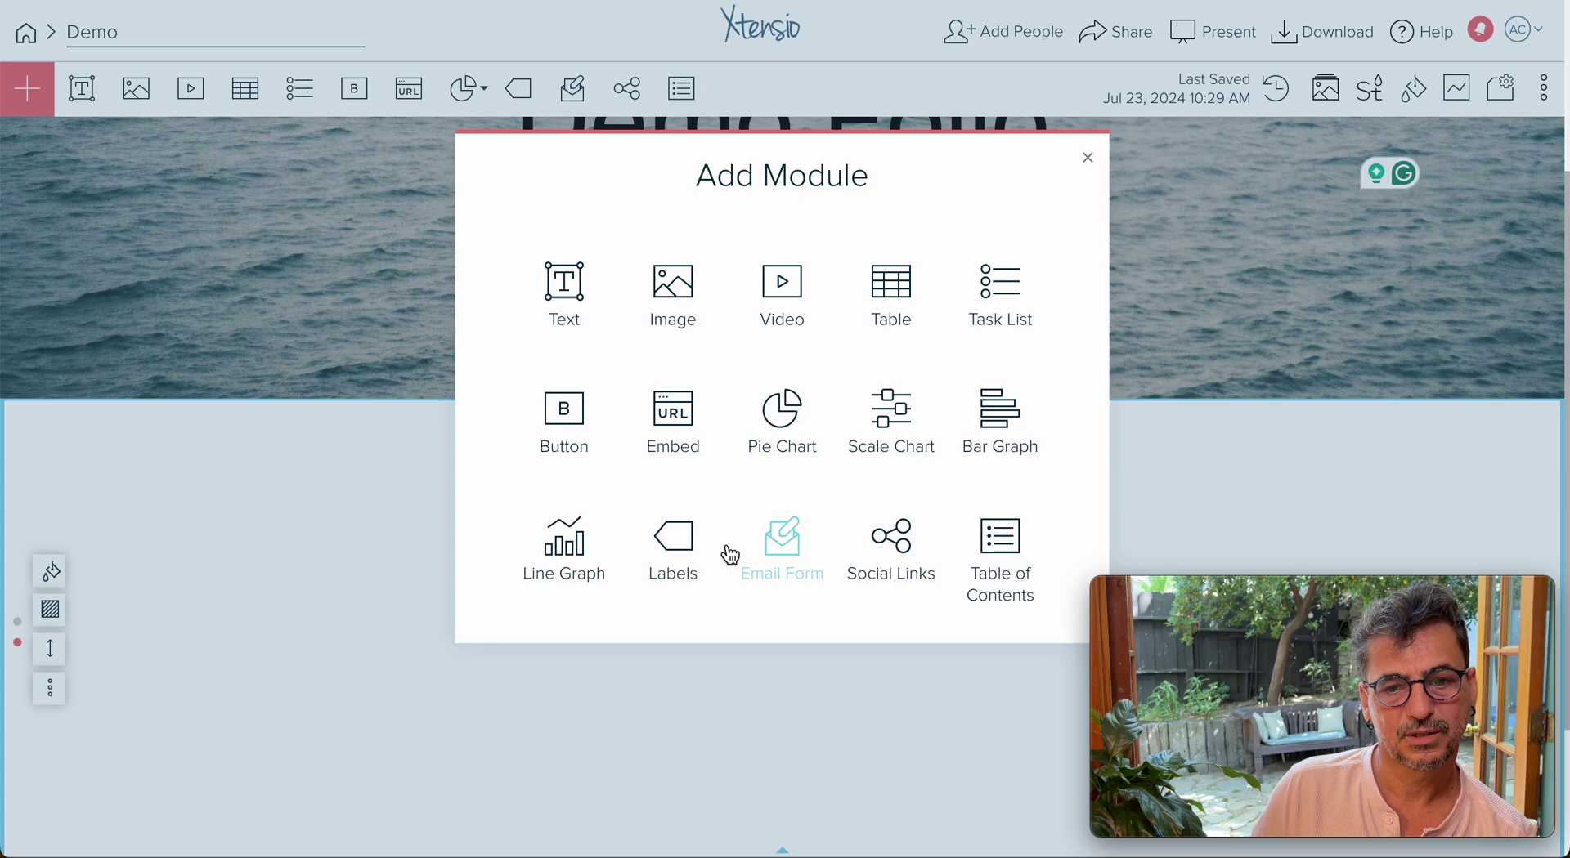
left_click(672, 296)
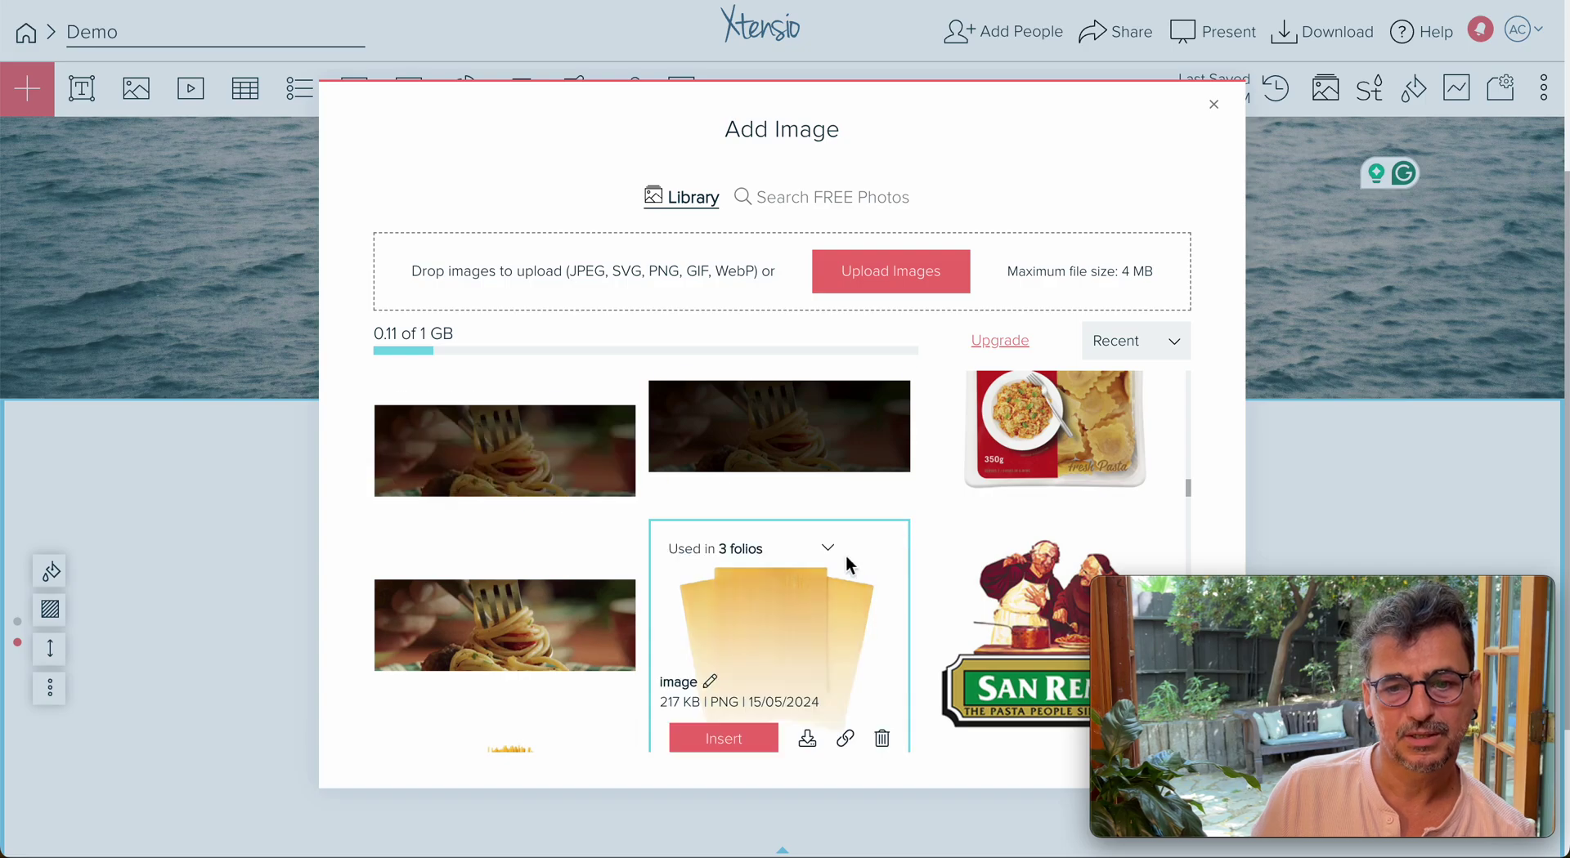
scroll(738, 504, "down", 3)
scroll(739, 502, "up", 2)
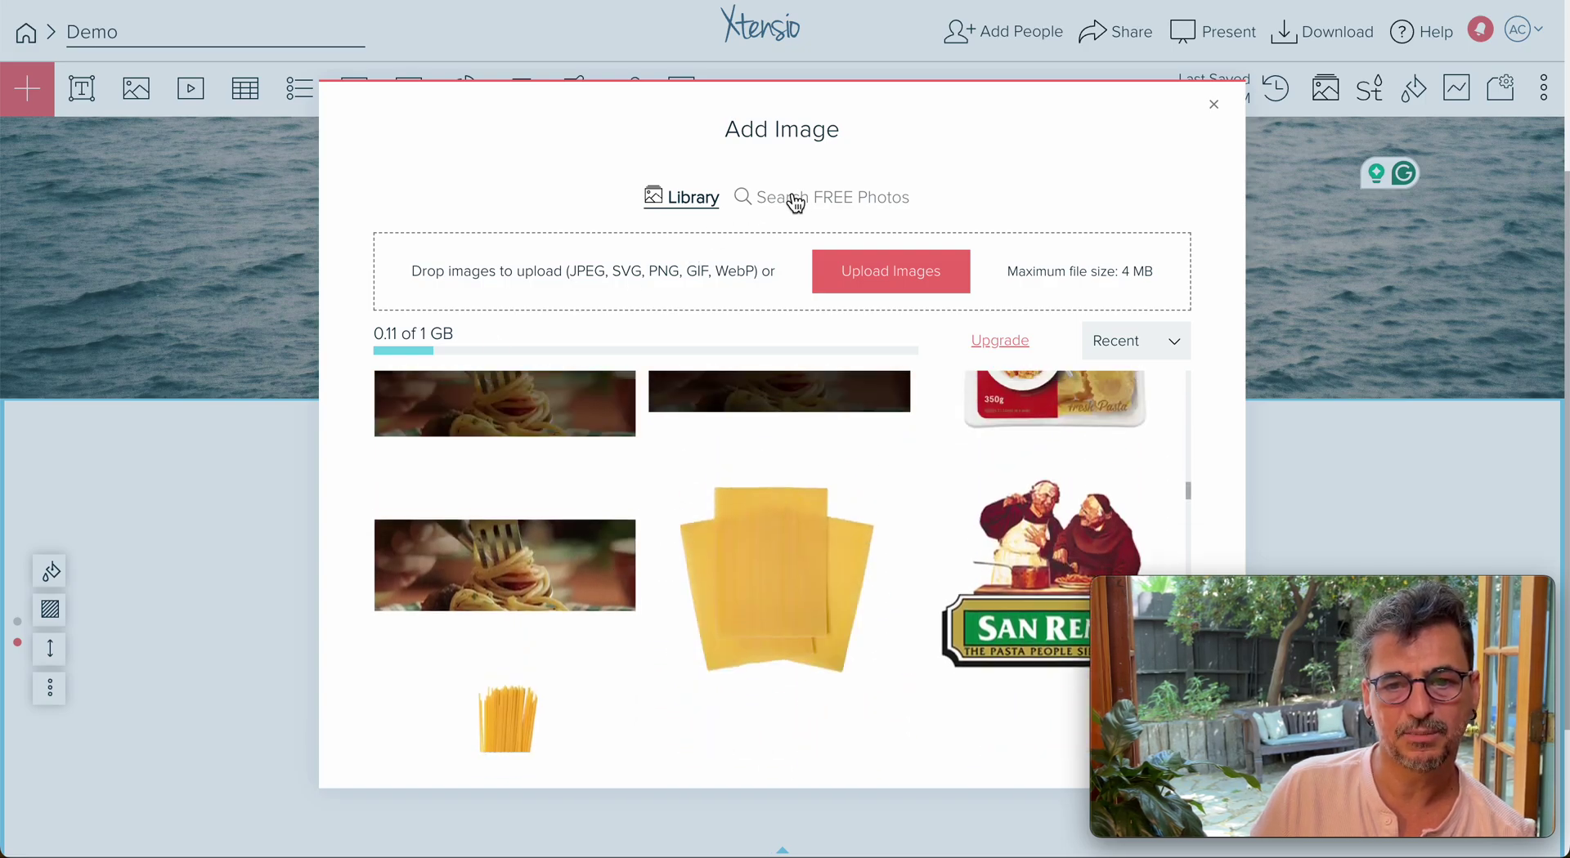
left_click(820, 202)
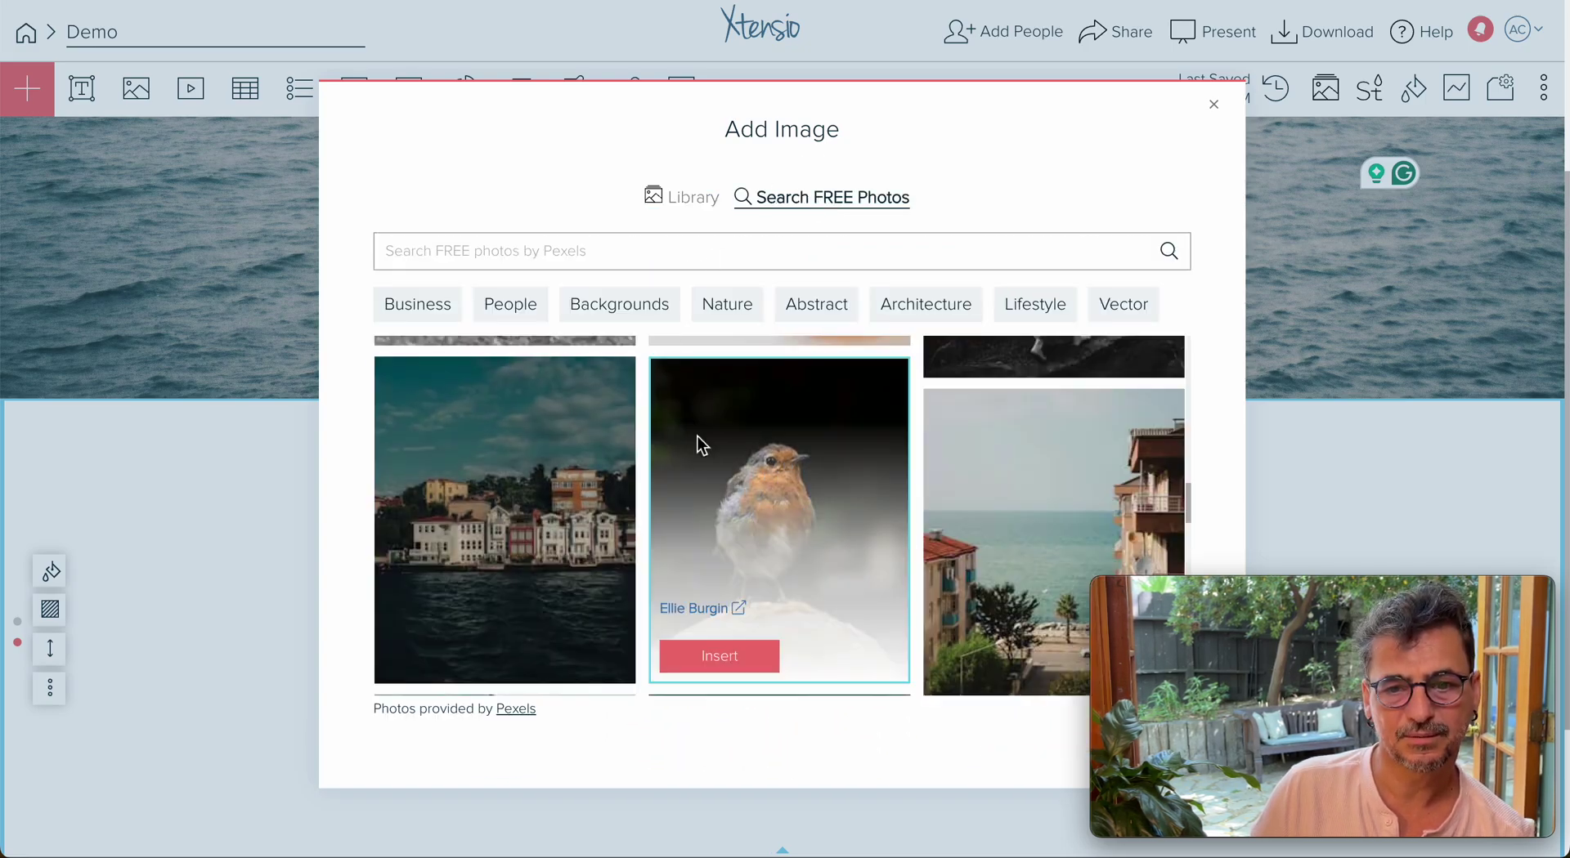
left_click(719, 658)
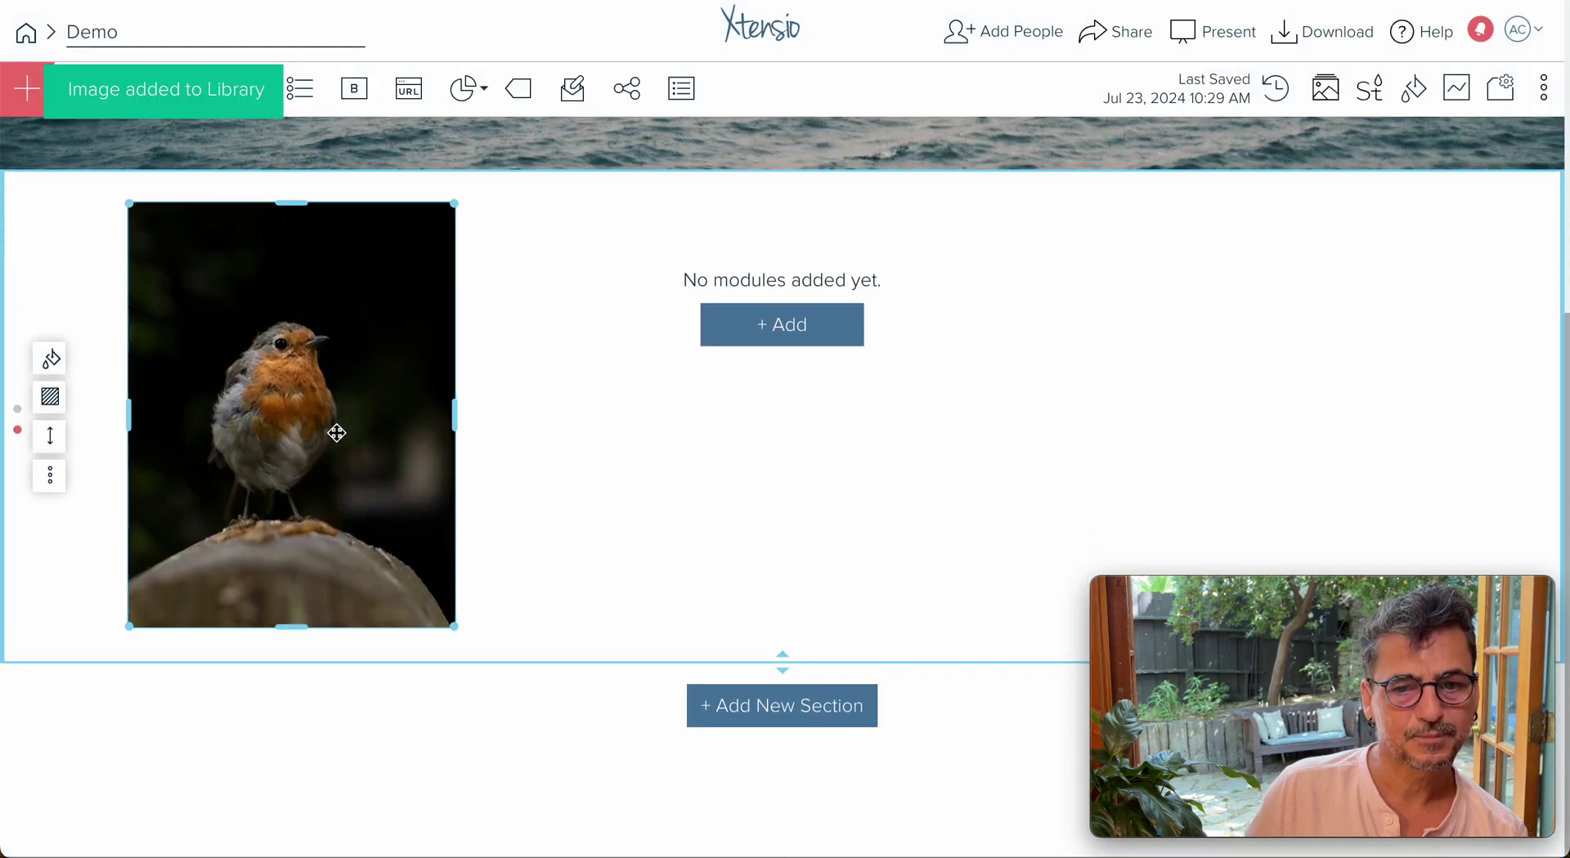
left_click_drag(396, 414, 1185, 418)
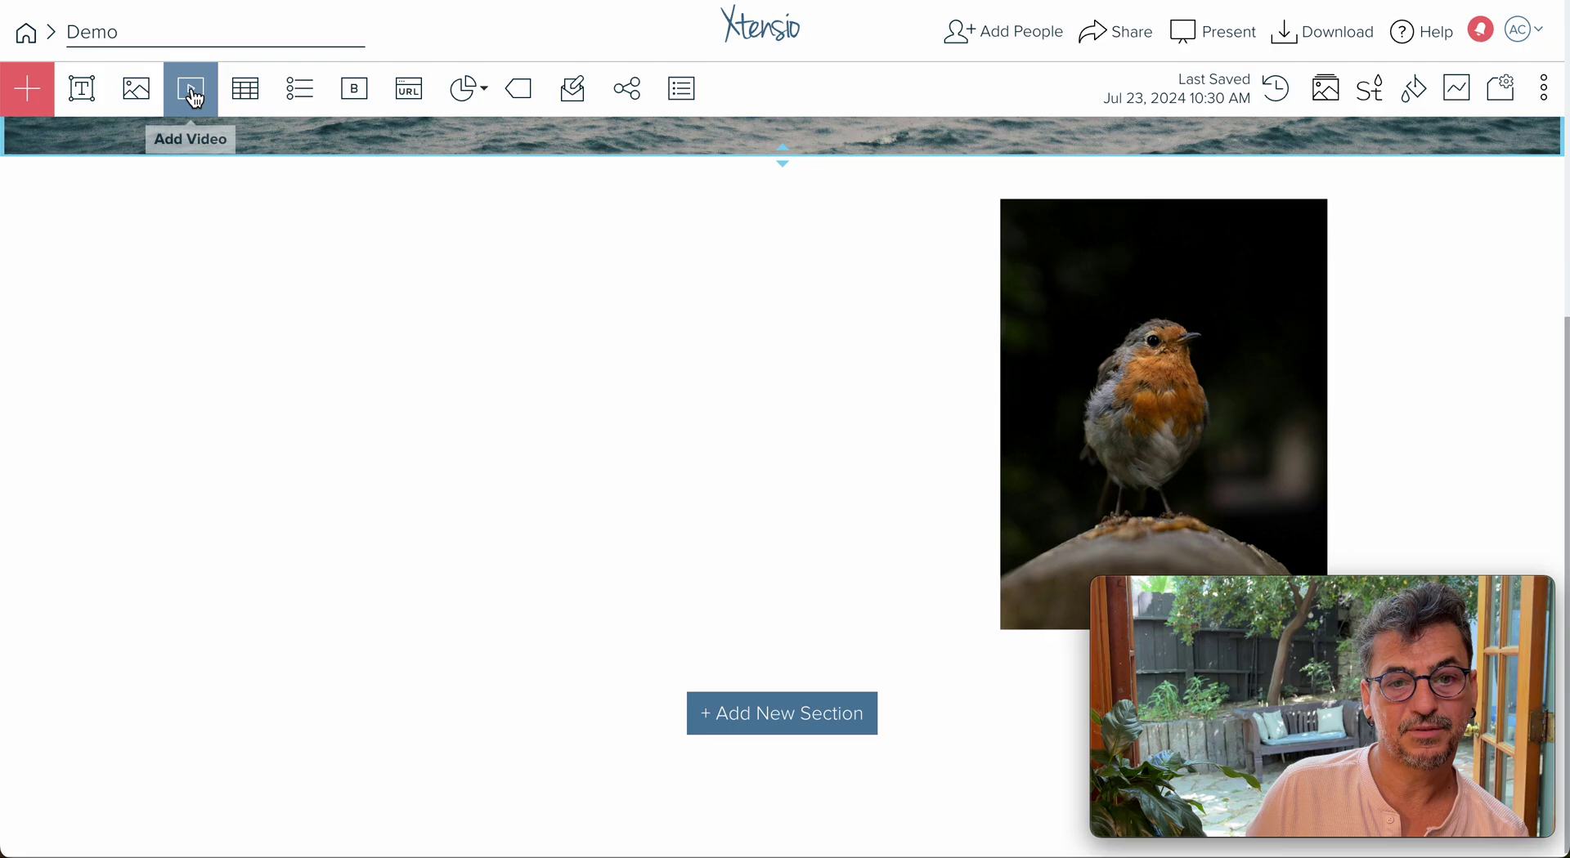
Switch to YouTube in a new browser tab and get the link of the "Lofi Work Space" video
left_click_drag(190, 88, 207, 273)
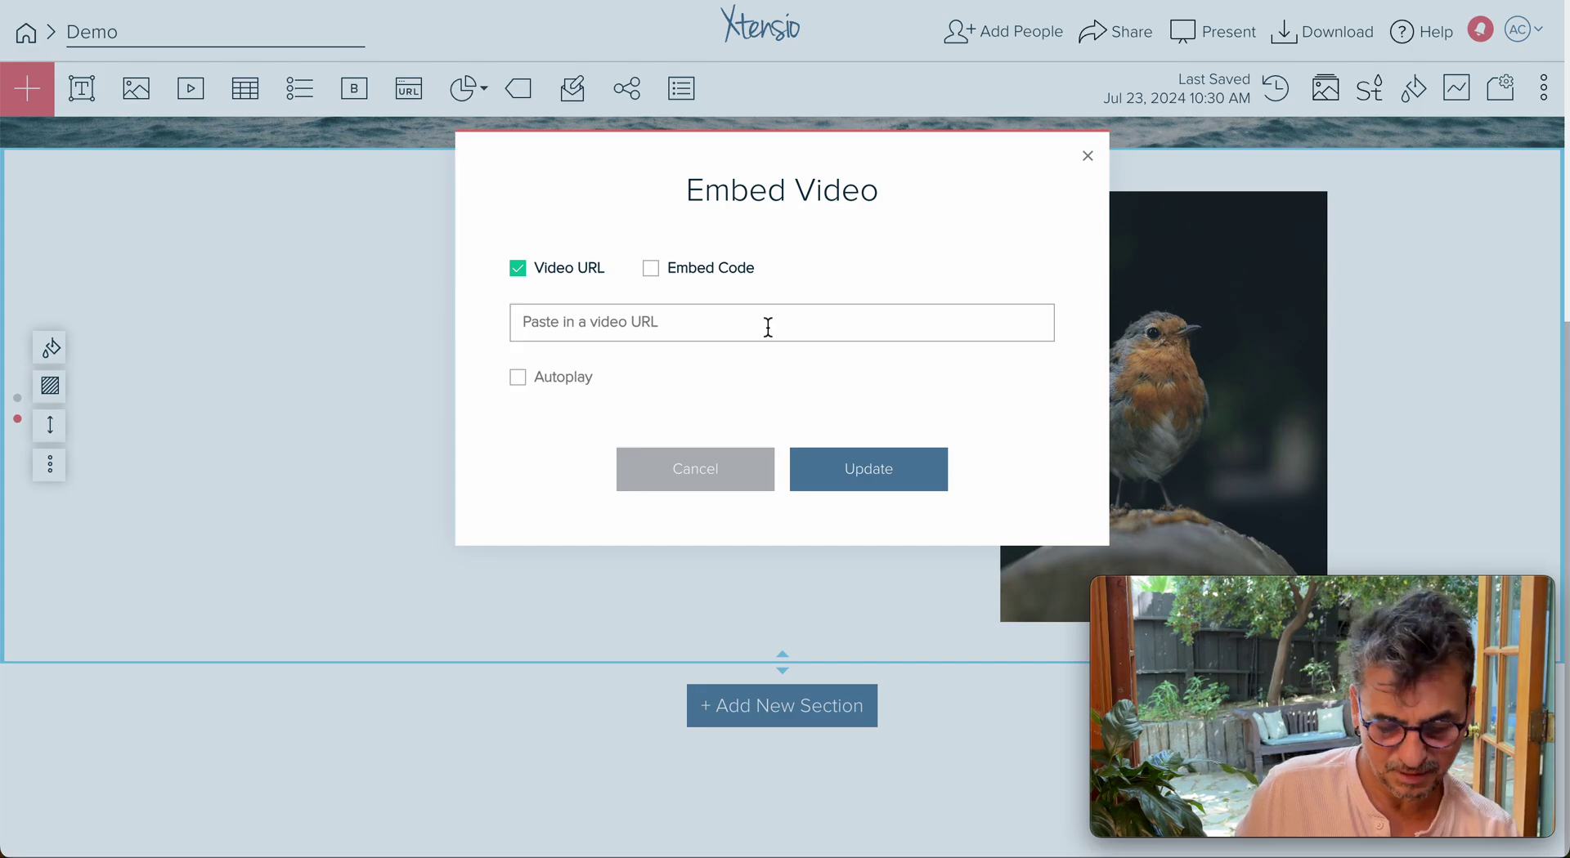
left_click(373, 366)
key("super+t")
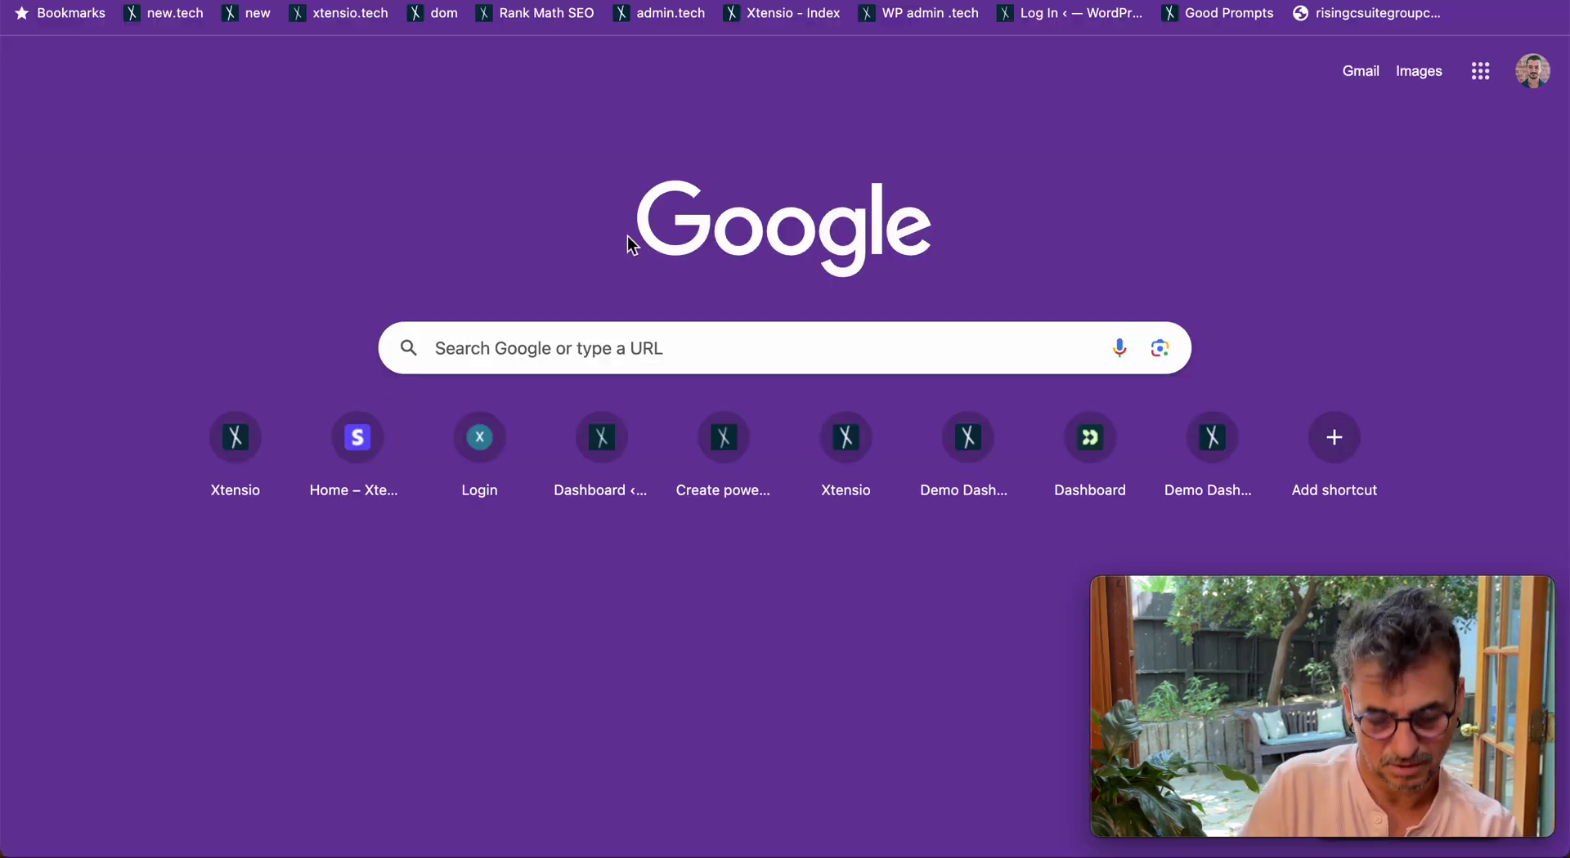
type("youyr")
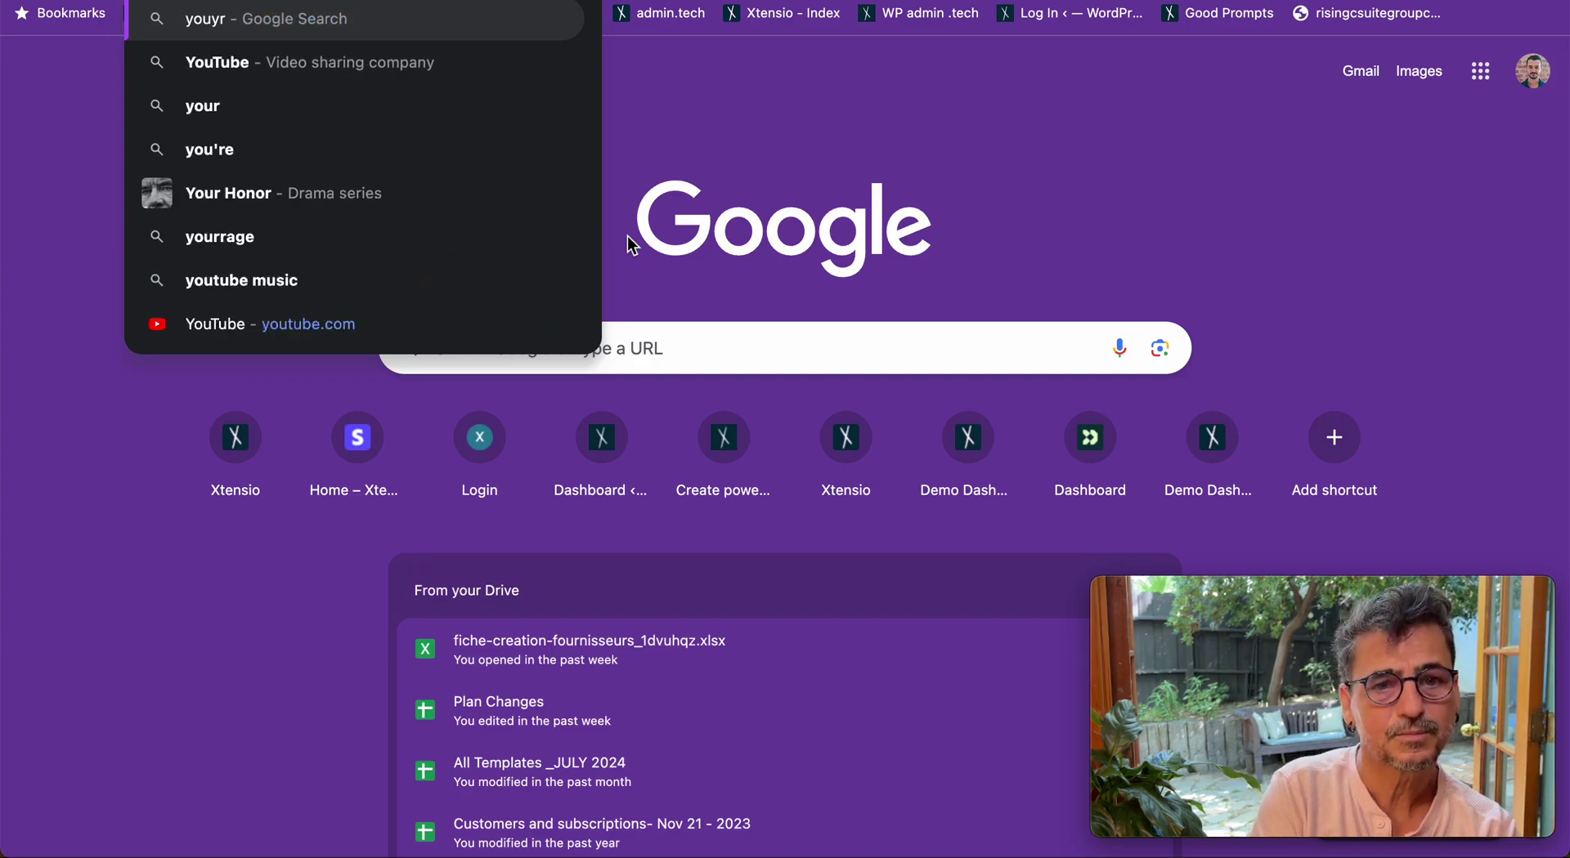
key("BackSpace")
key("BackSpace")
key("BackSpace")
left_click(284, 64)
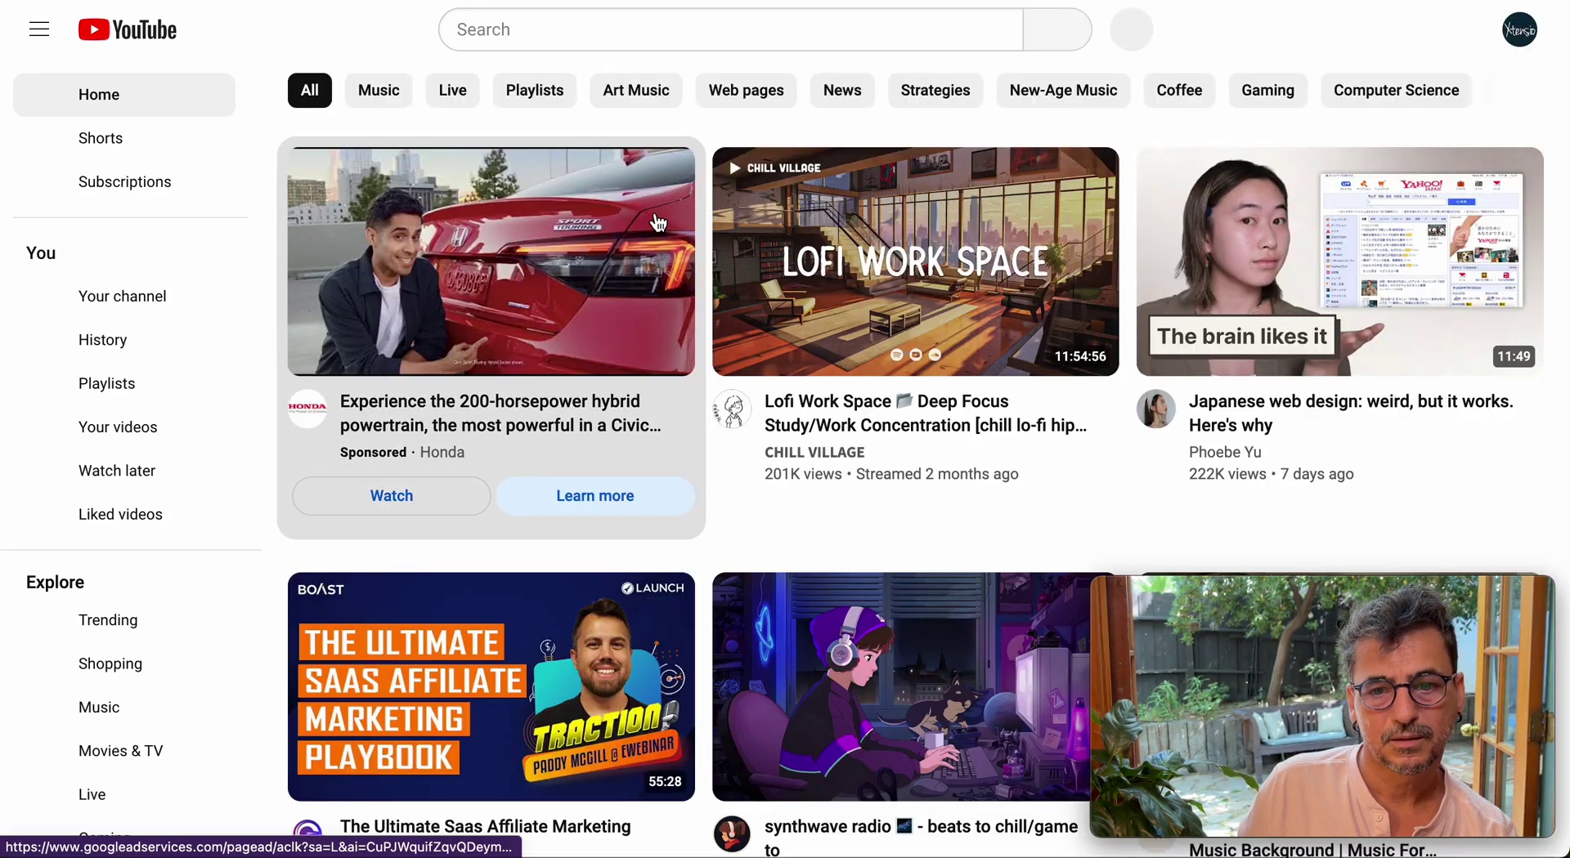
left_click(983, 309)
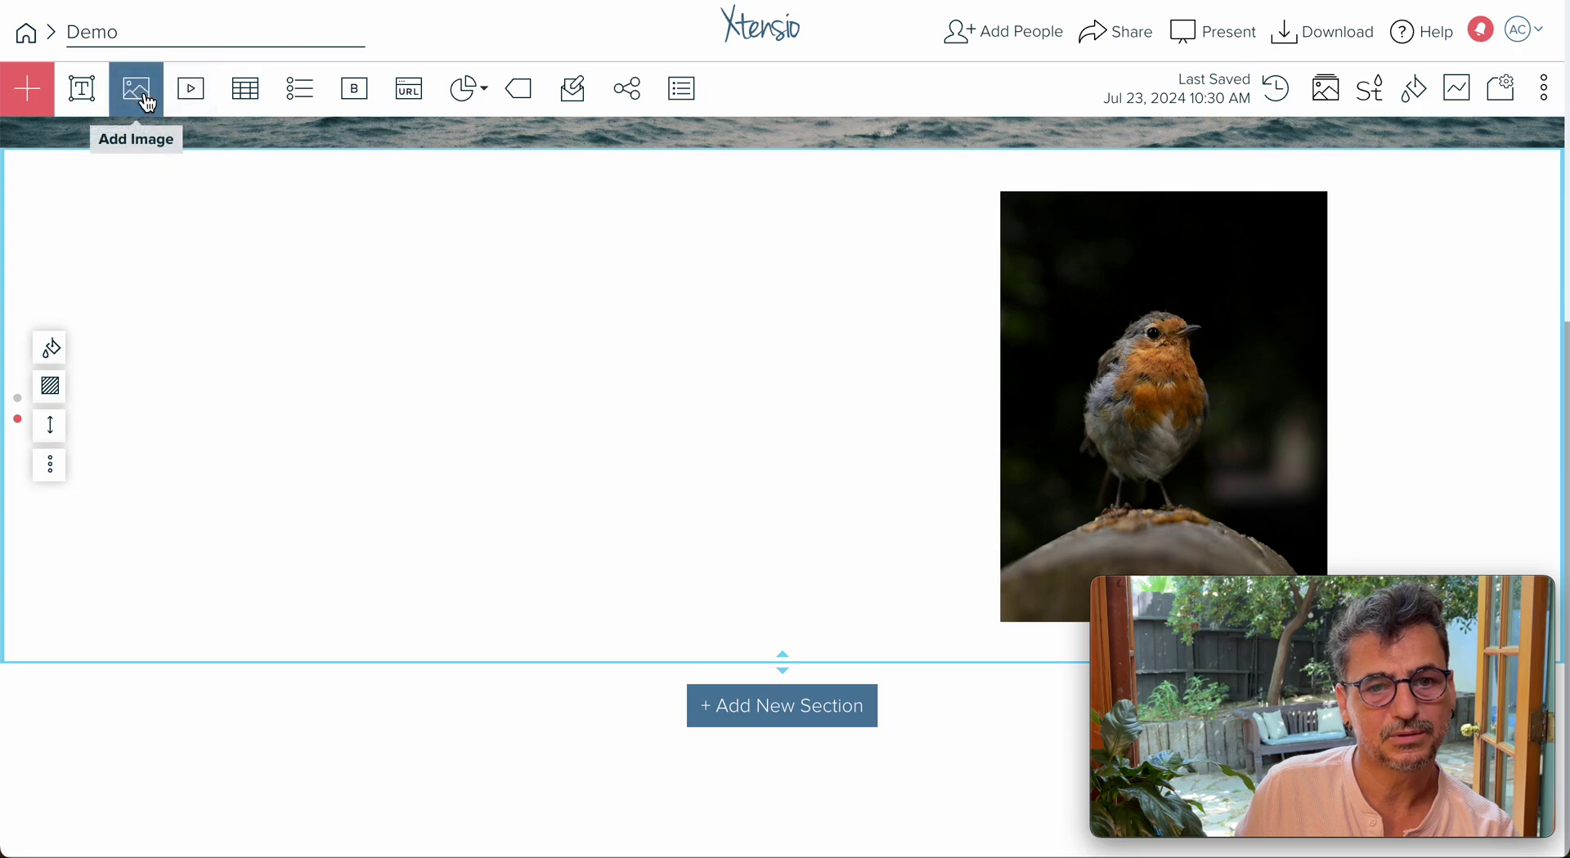
left_click(193, 91)
left_click(659, 321)
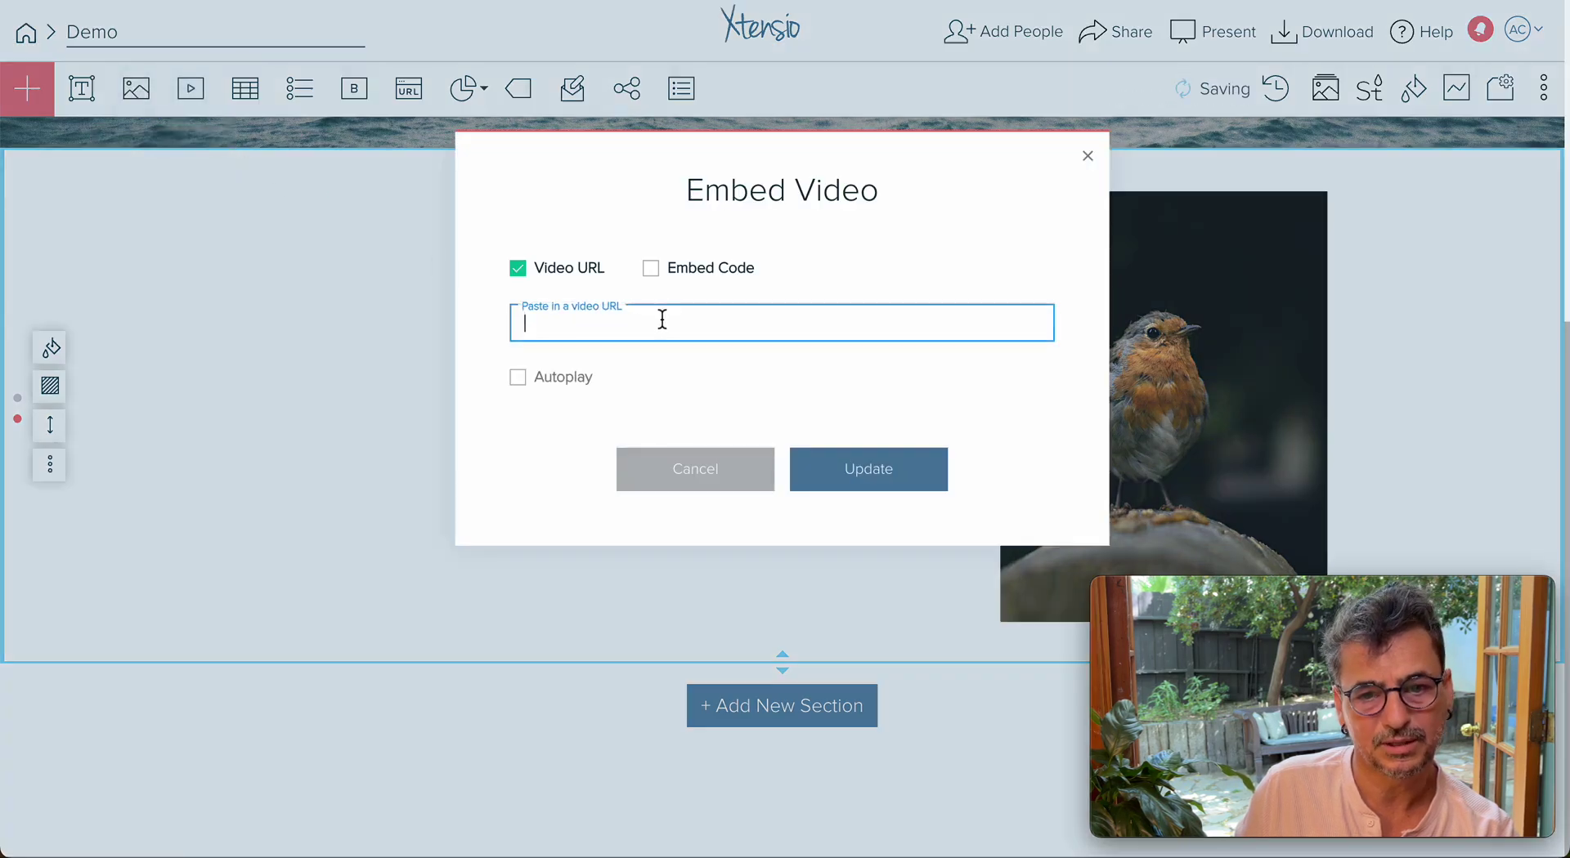
type("https://www.youtube.com/watch?v=Q89Dzox4jAE")
left_click(872, 465)
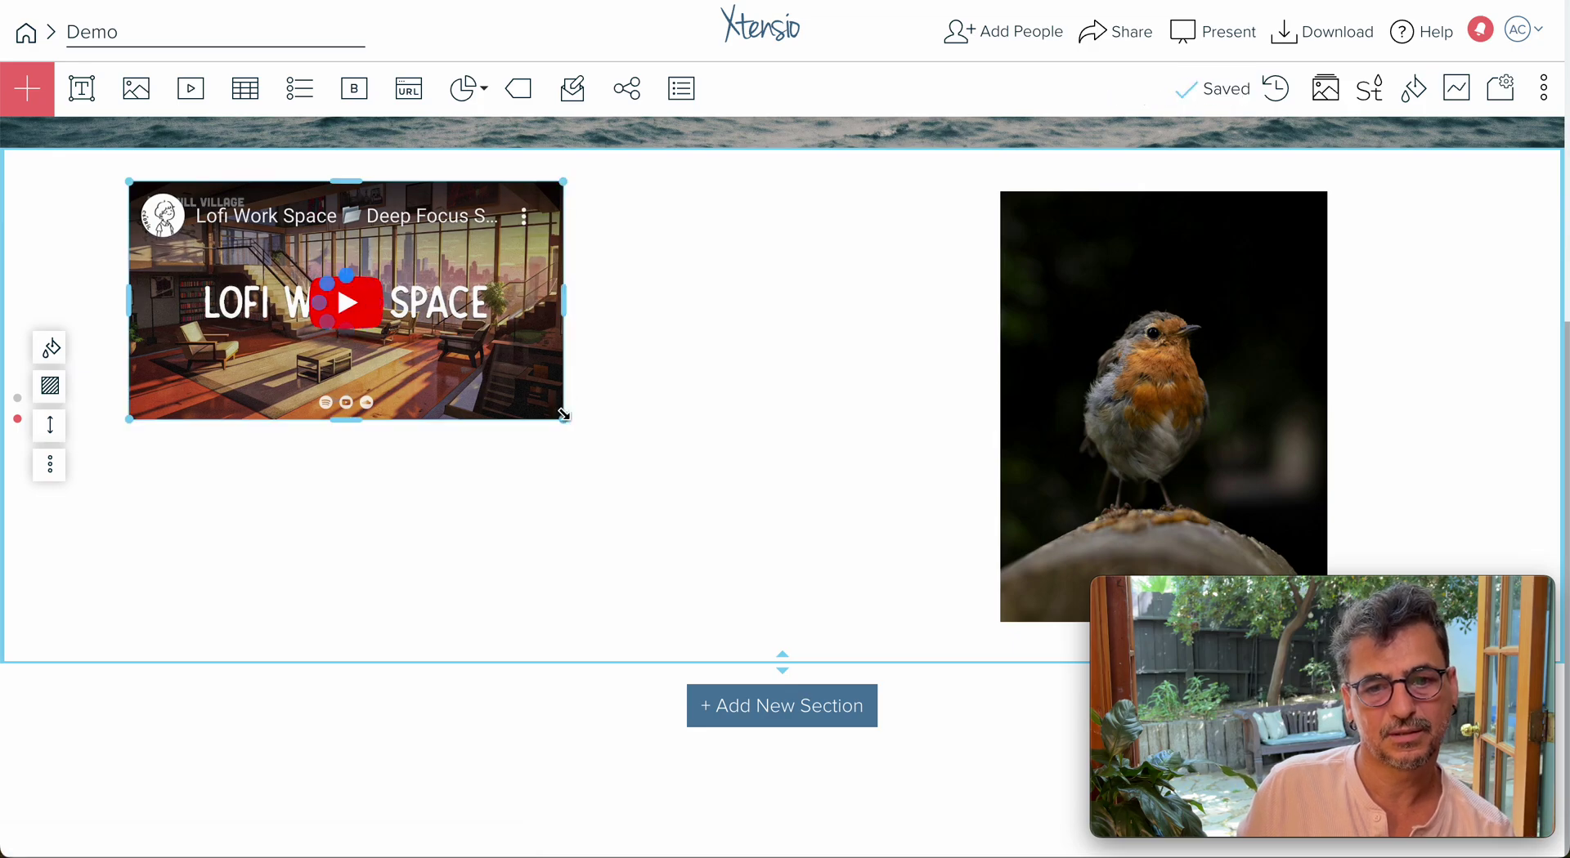
left_click_drag(561, 417, 781, 506)
left_click_drag(545, 397, 544, 434)
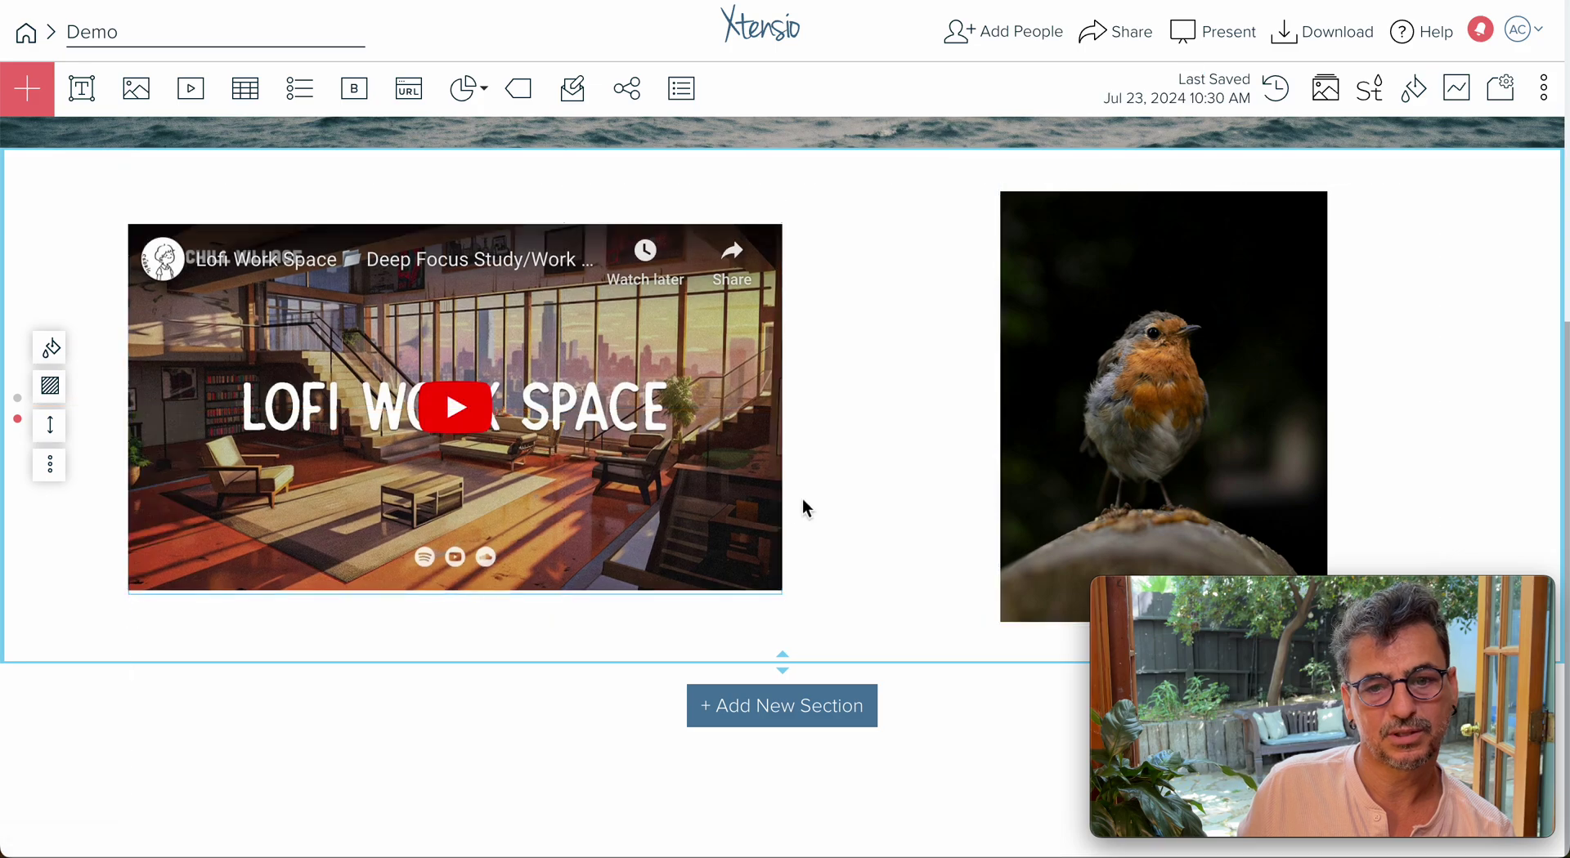
Add an empty section below the video and bird photo, and jump between the folio's sections
left_click(815, 725)
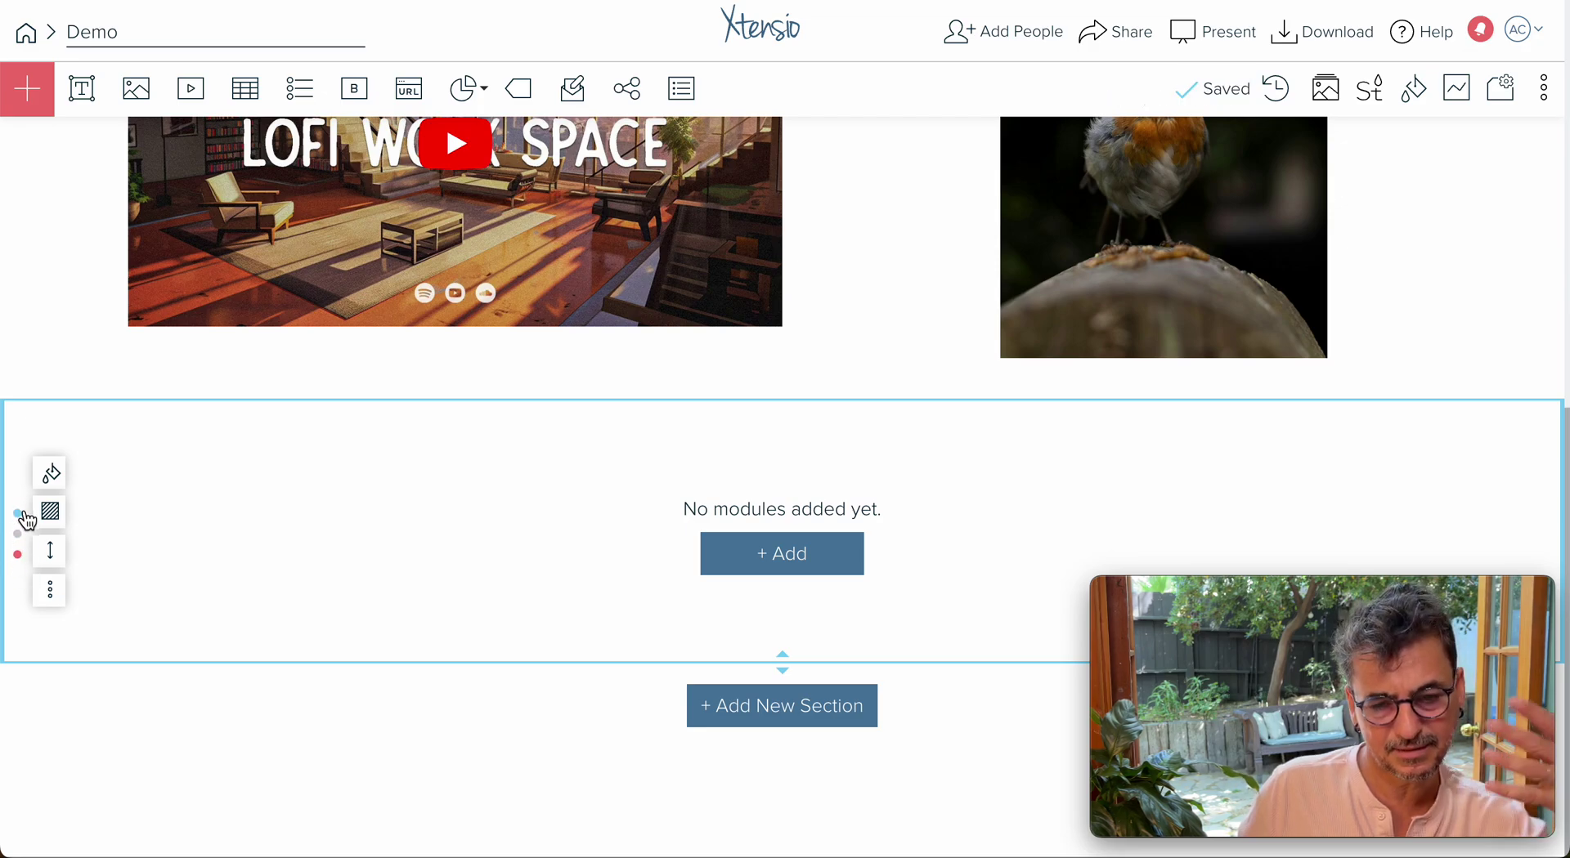
left_click(17, 514)
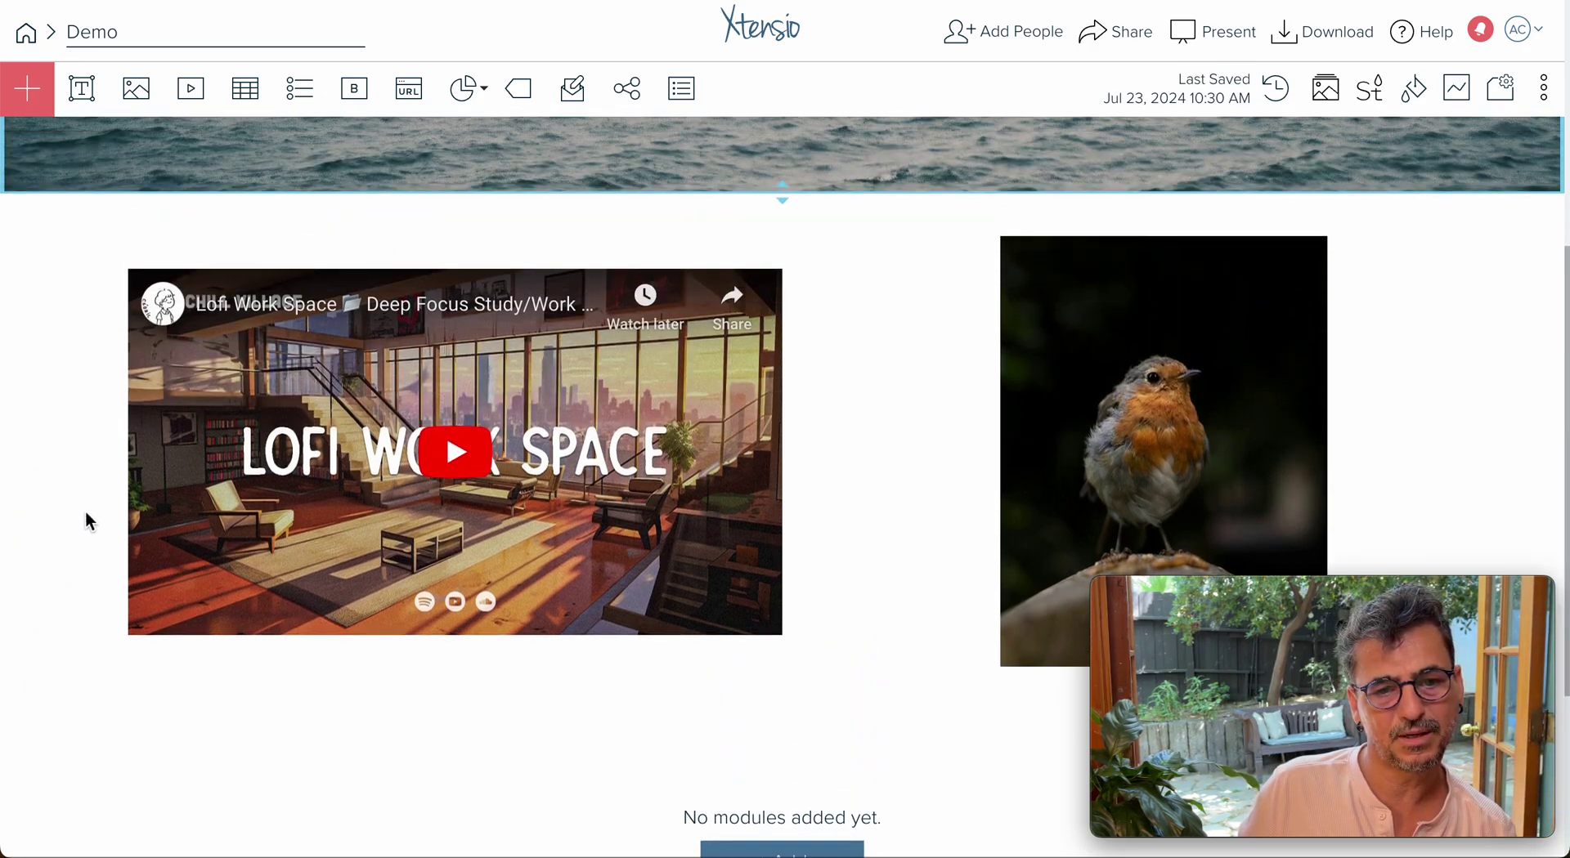
scroll(85, 515, "up", 1)
left_click(18, 415)
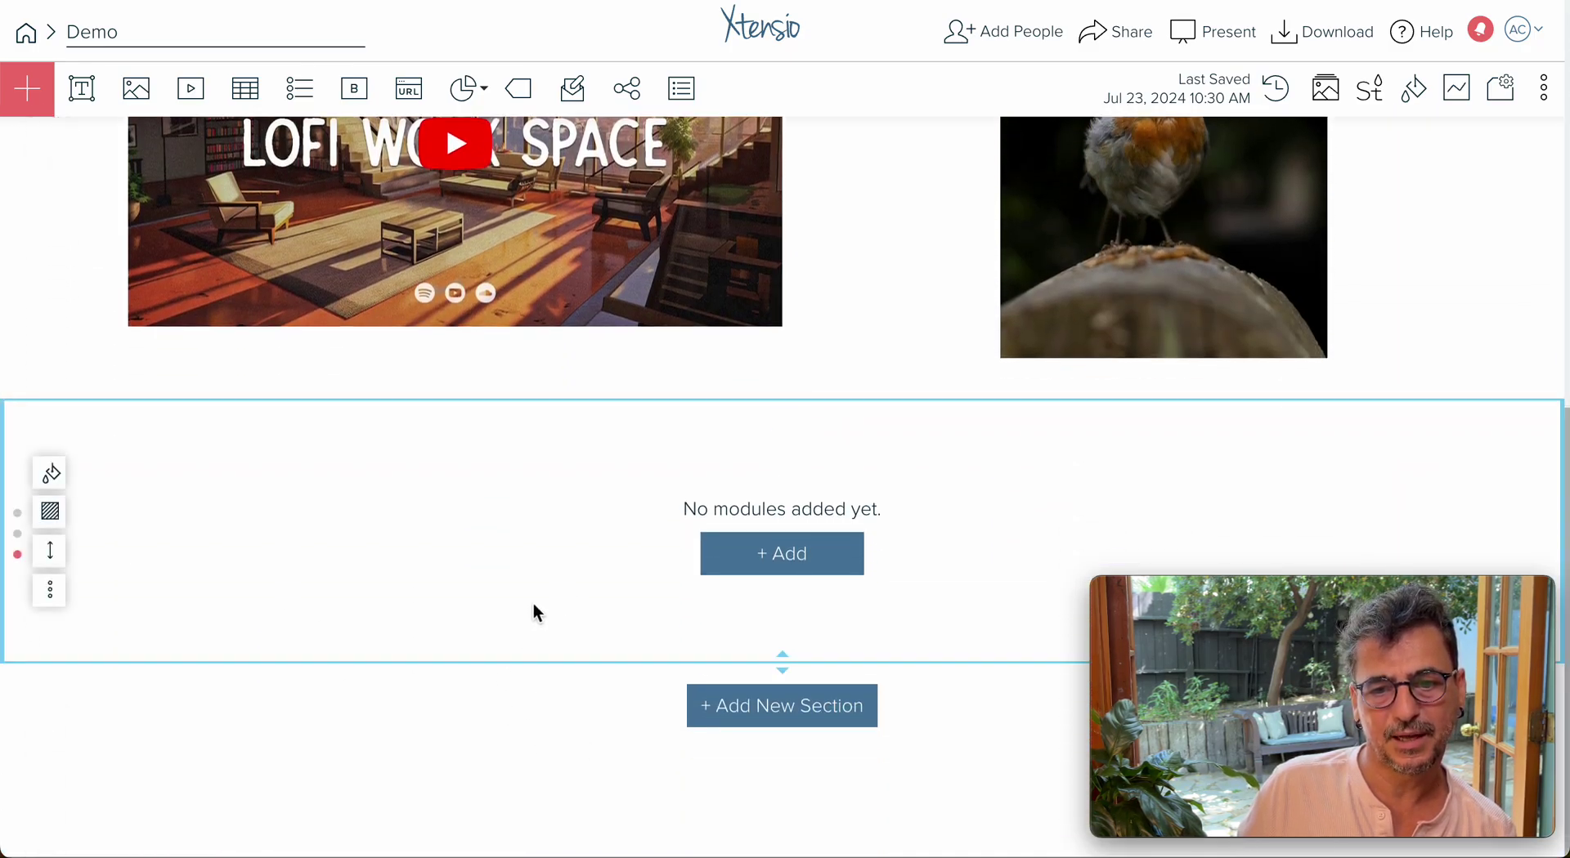
Increase the empty third section's height in several stages and reset it to its default height
left_click_drag(785, 661, 783, 854)
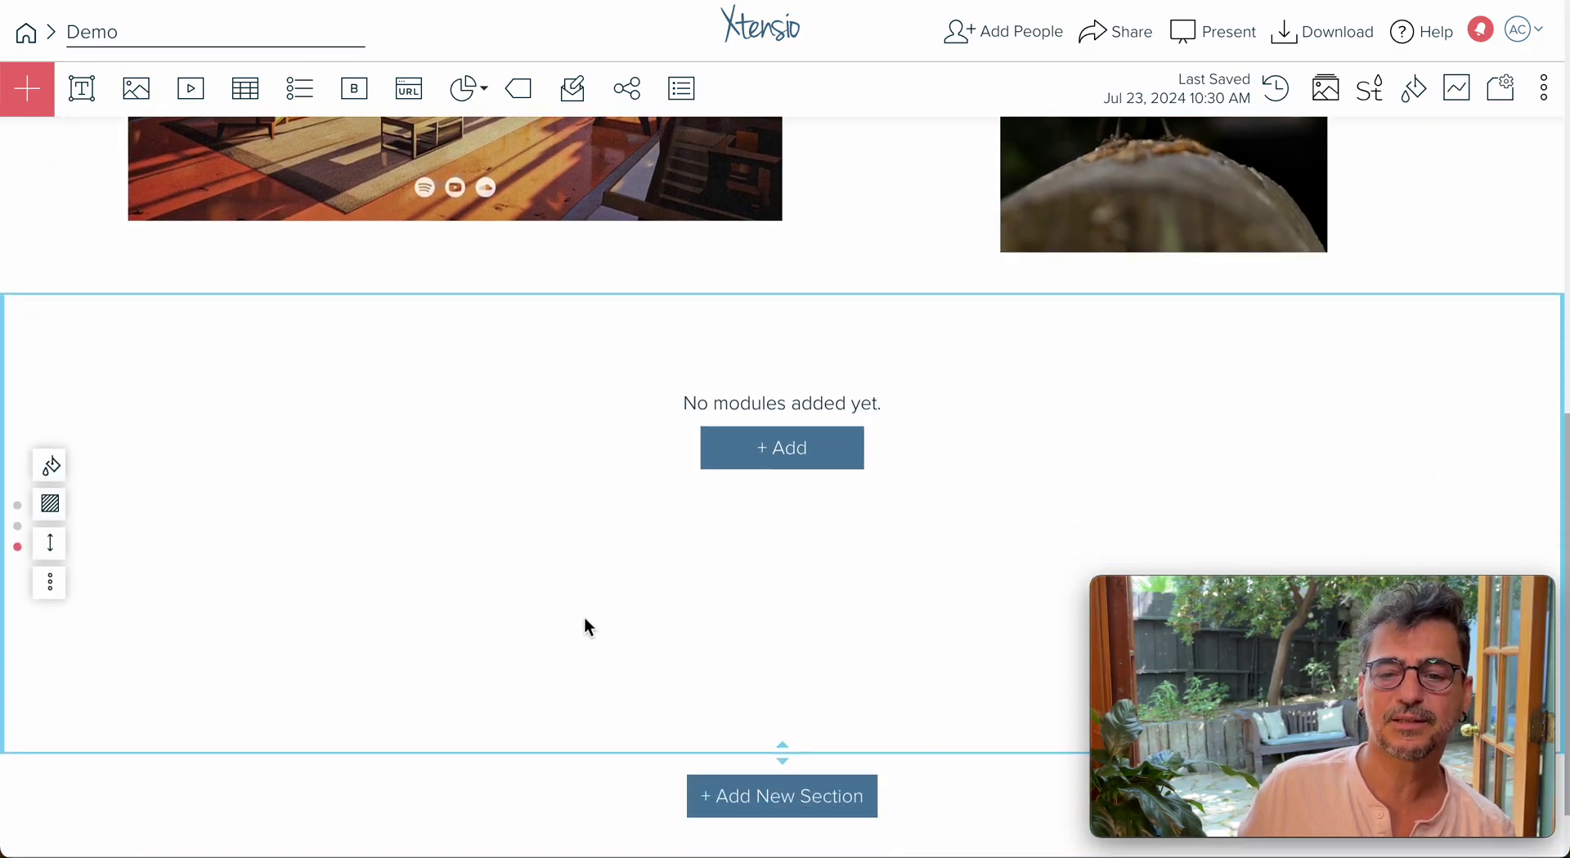
left_click_drag(785, 759, 786, 813)
scroll(488, 564, "down", 2)
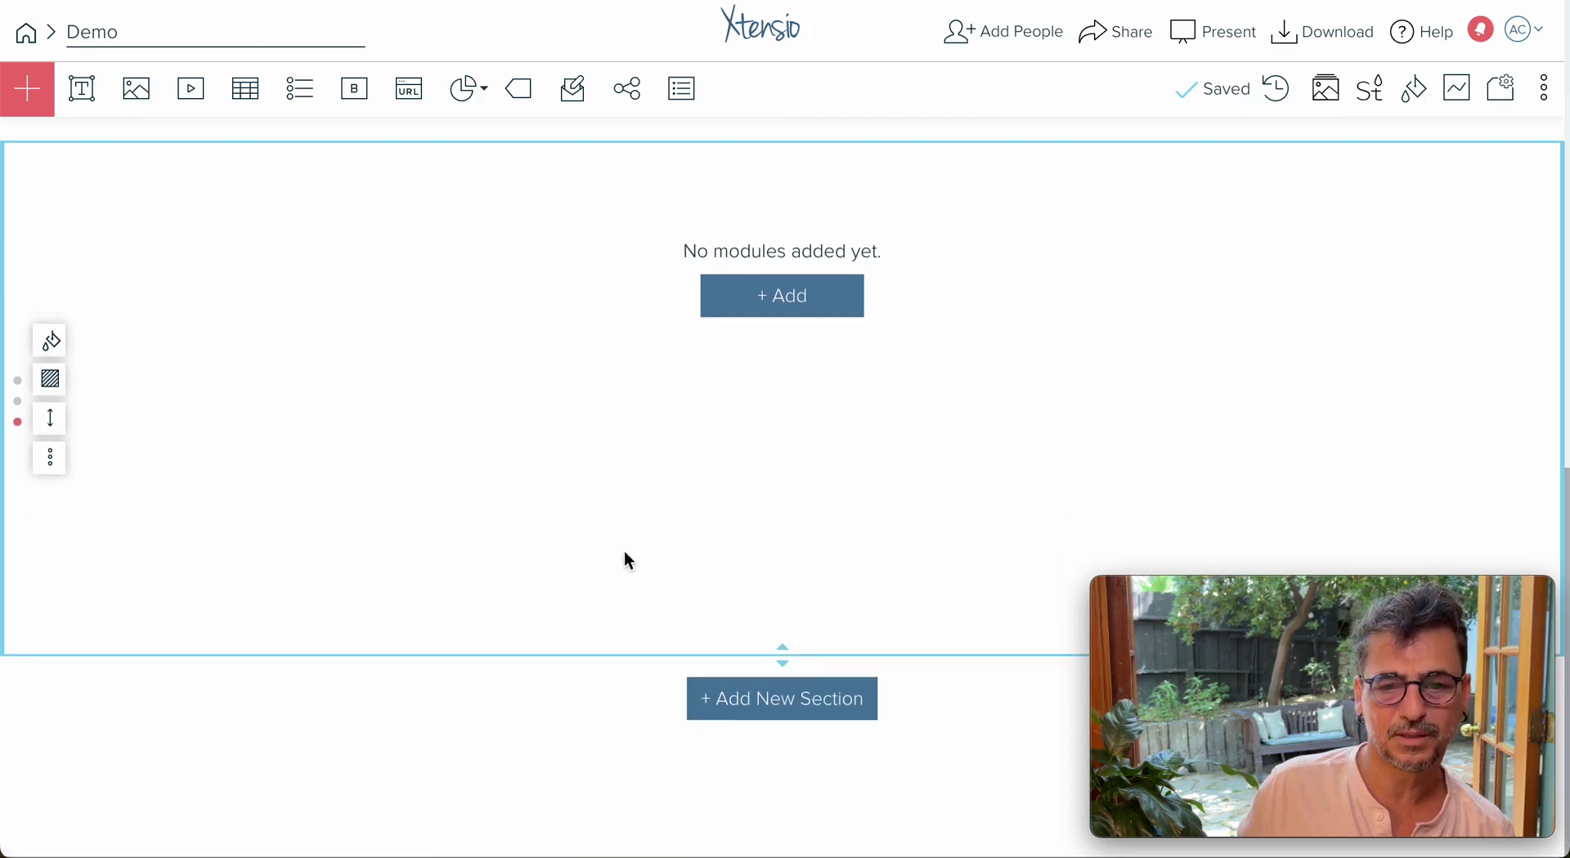
left_click_drag(785, 670, 782, 717)
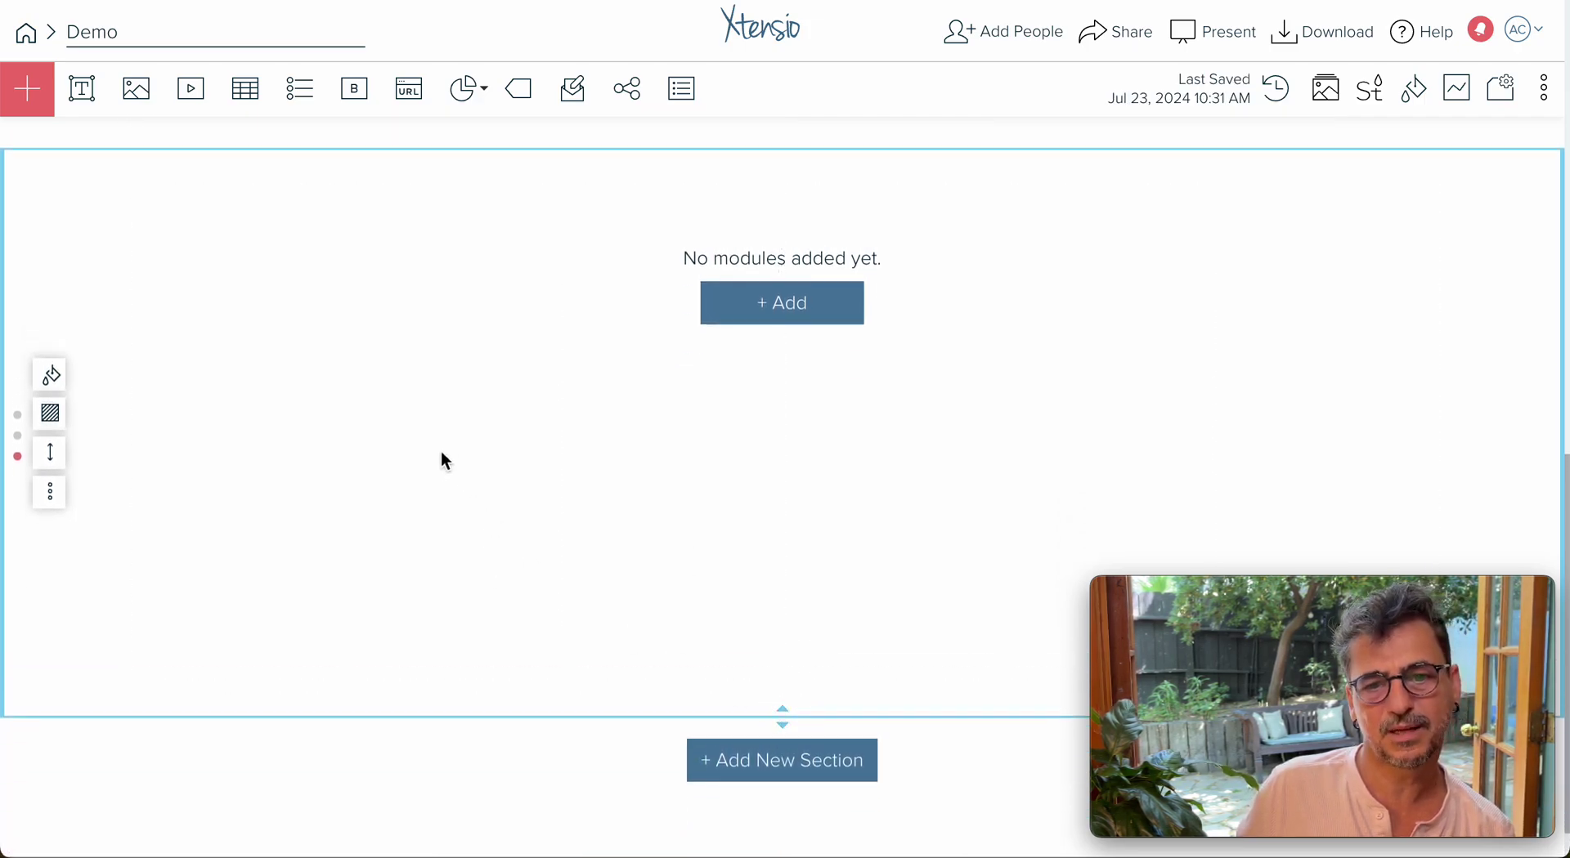
double_click(786, 718)
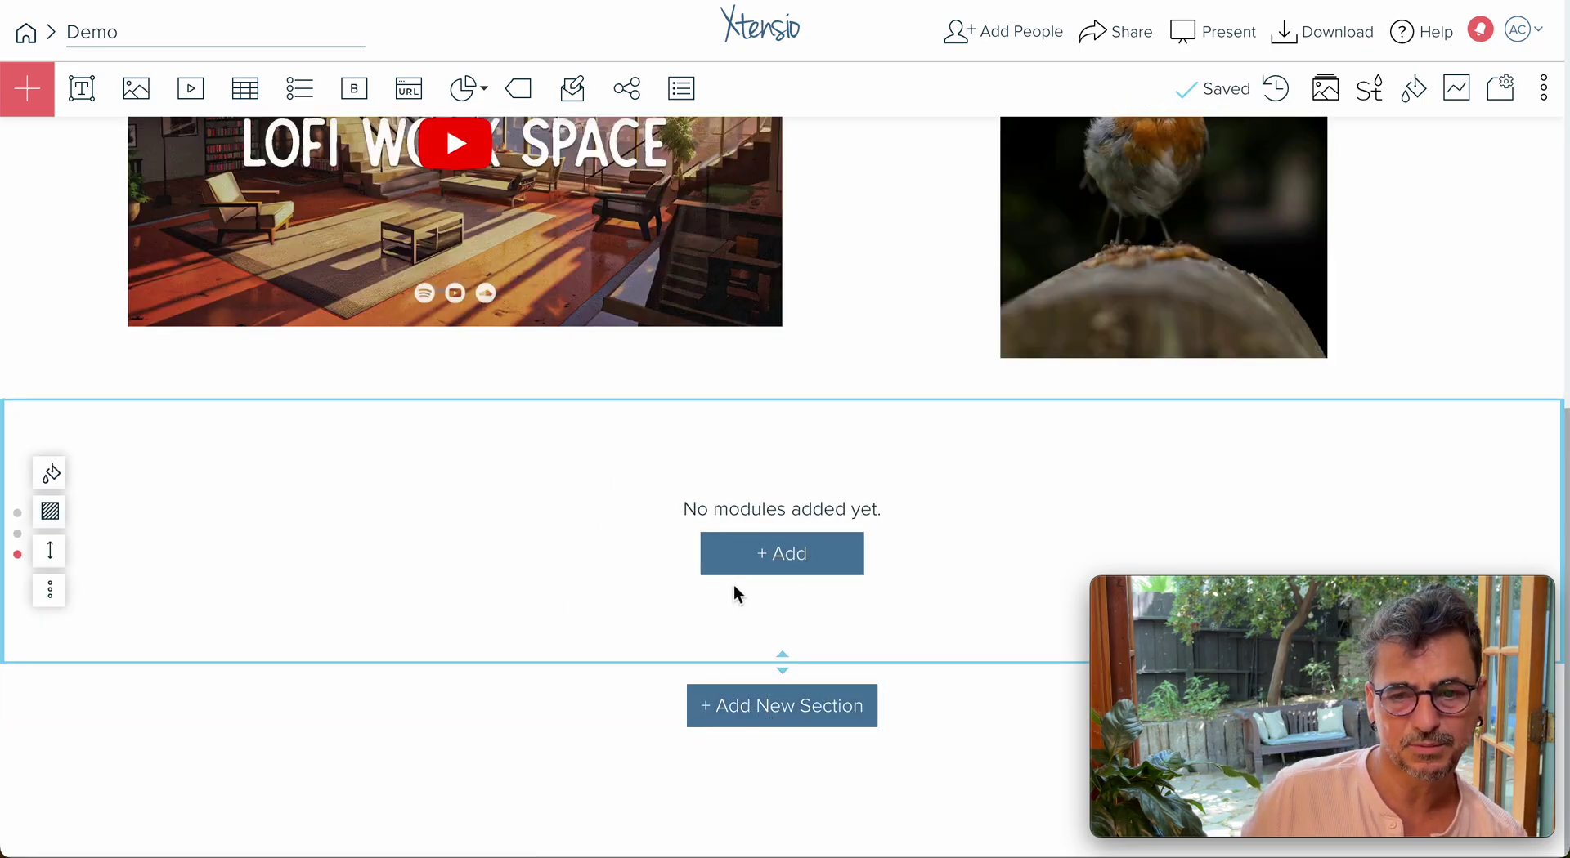
Add a table to the empty third section and widen it to the section's full content width
scroll(685, 556, "up", 1)
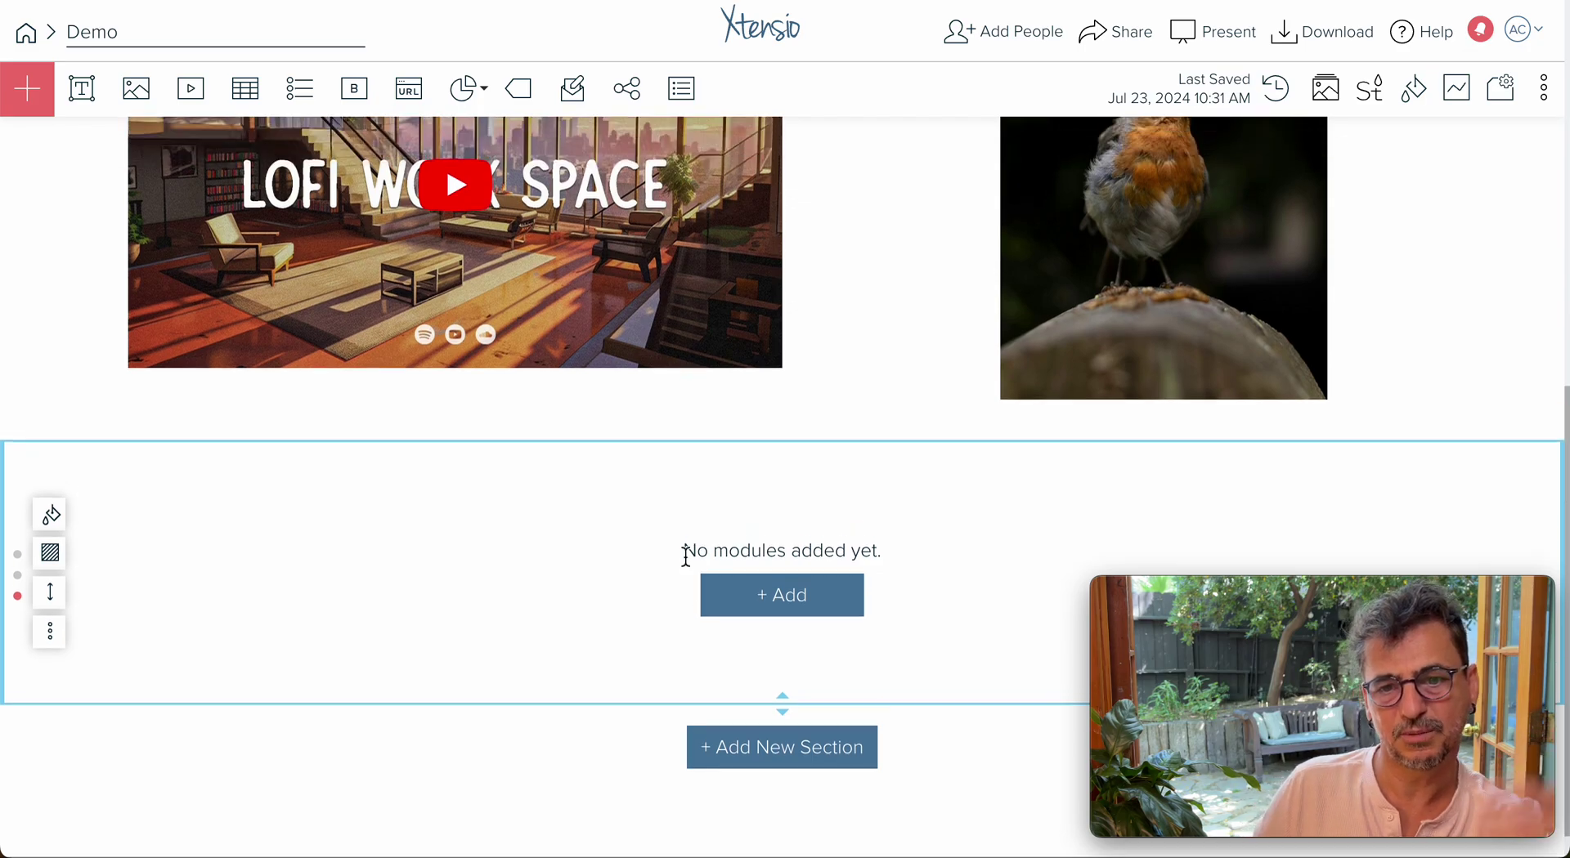
scroll(685, 555, "up", 10)
scroll(687, 560, "down", 11)
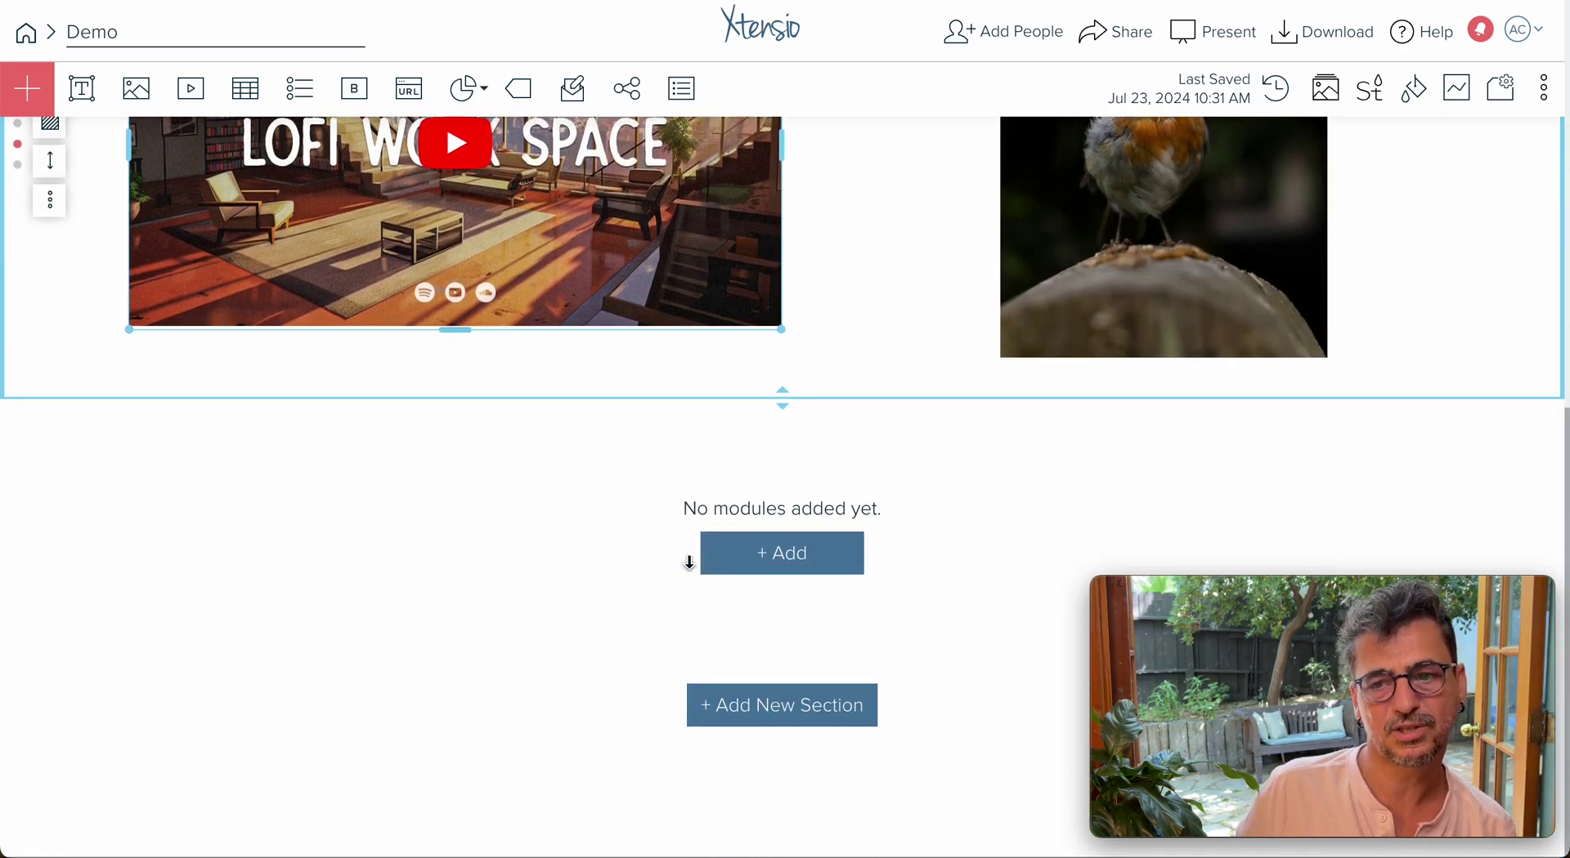
left_click(789, 552)
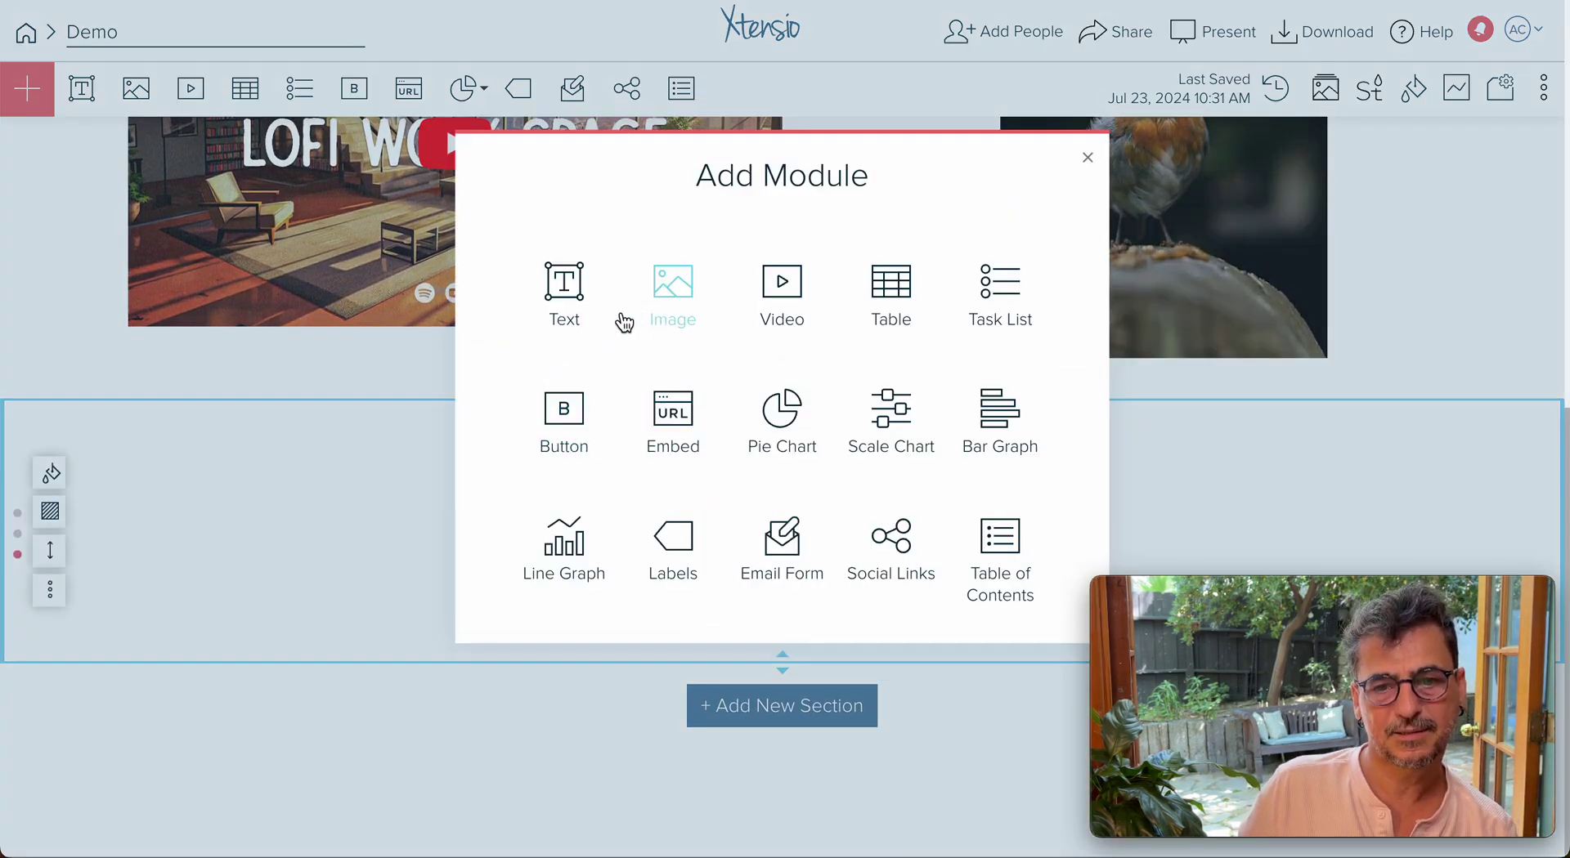
left_click(898, 299)
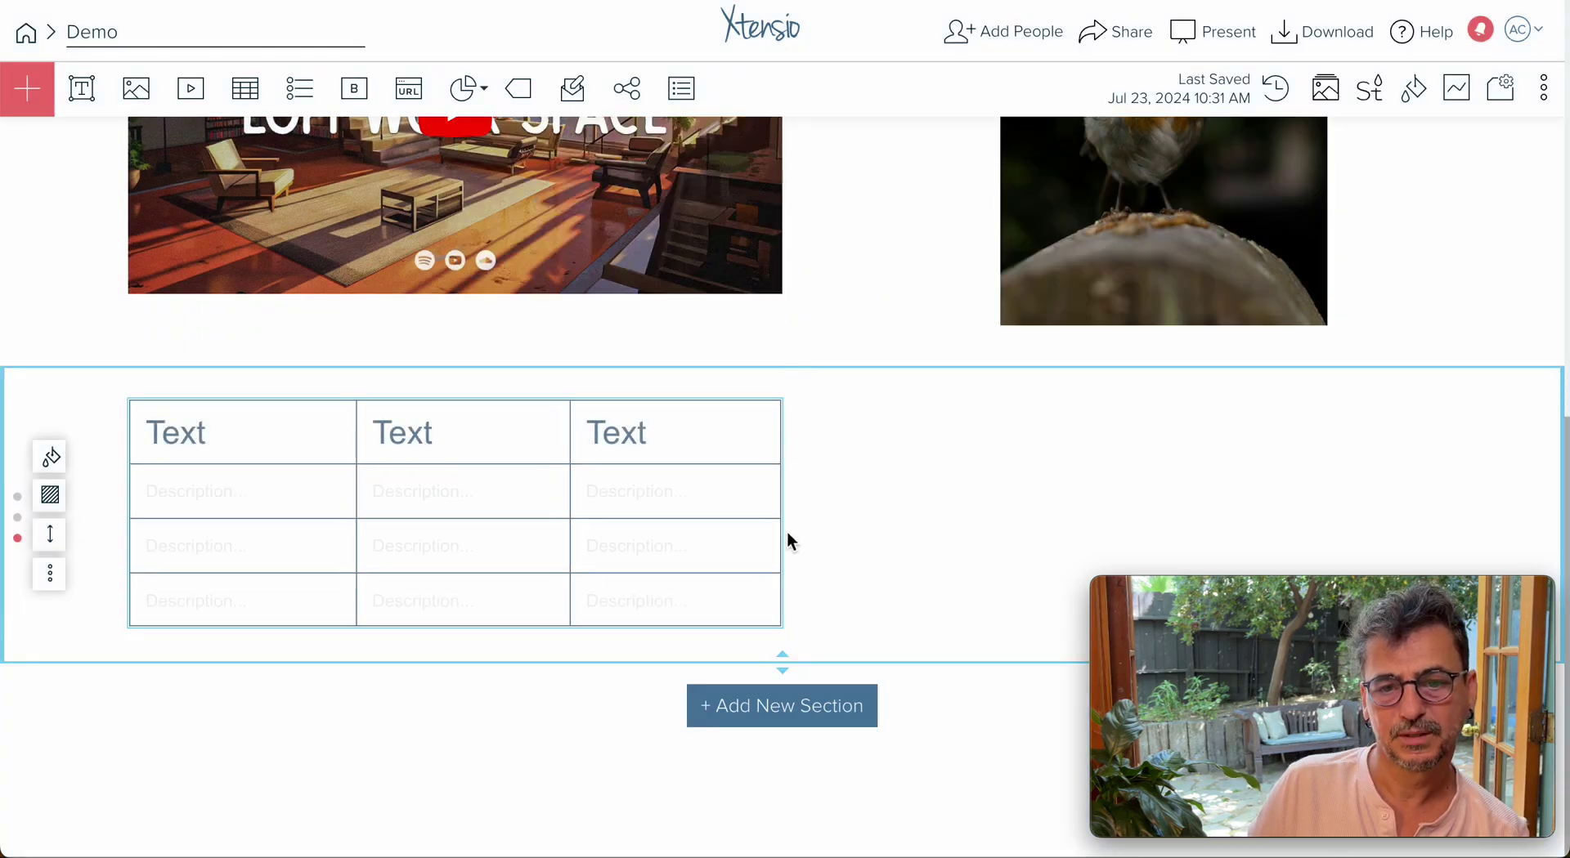
left_click_drag(785, 522, 1453, 497)
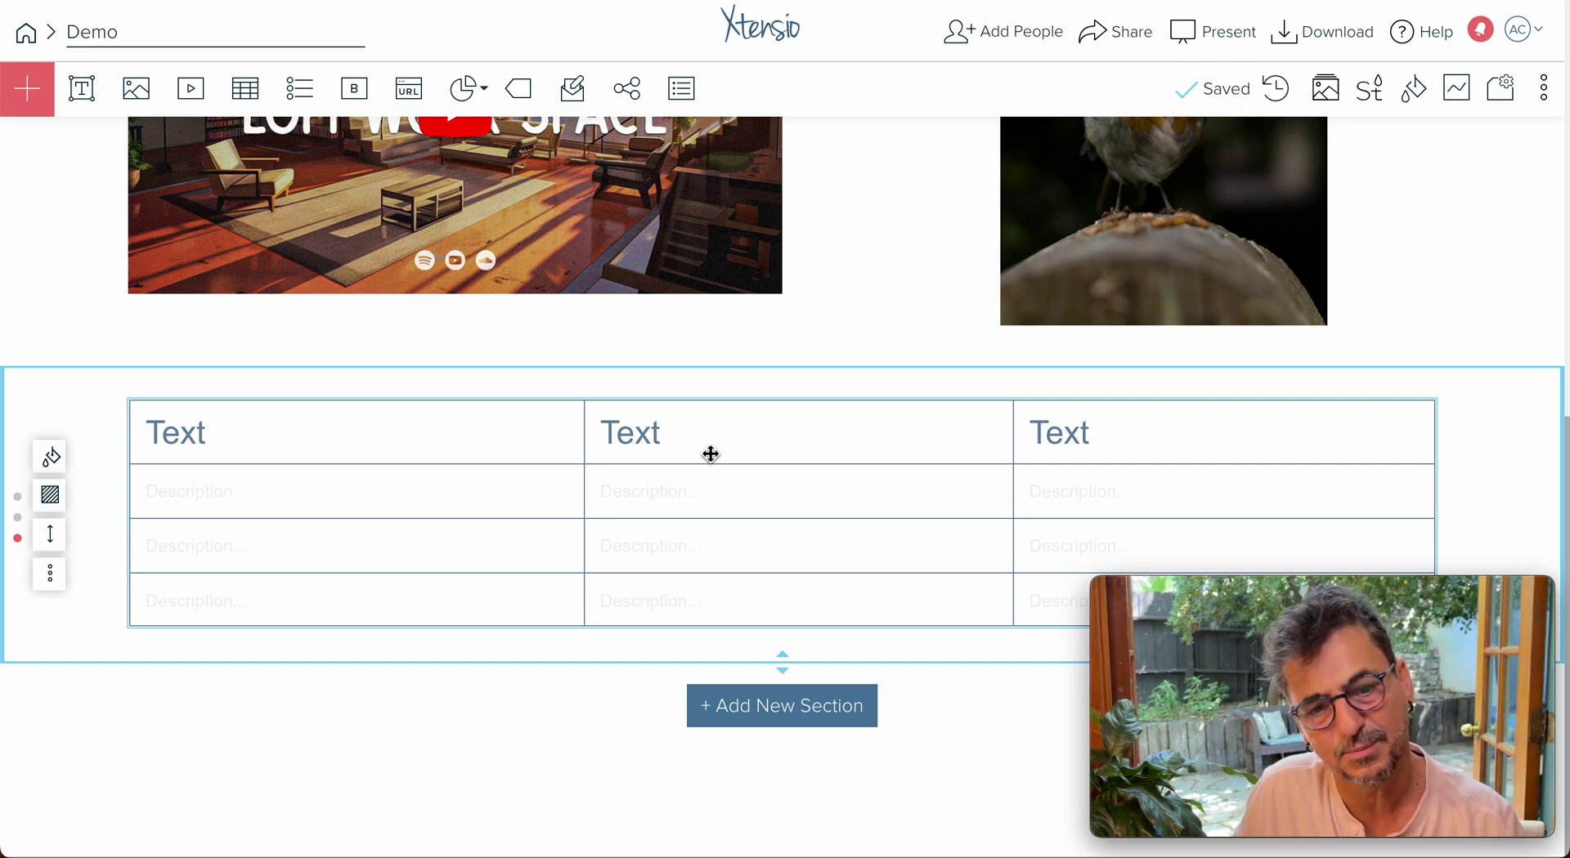
Add a checkmarks column, a ratings column and a labels column to the table
mouse_move(220, 451)
left_click(145, 397)
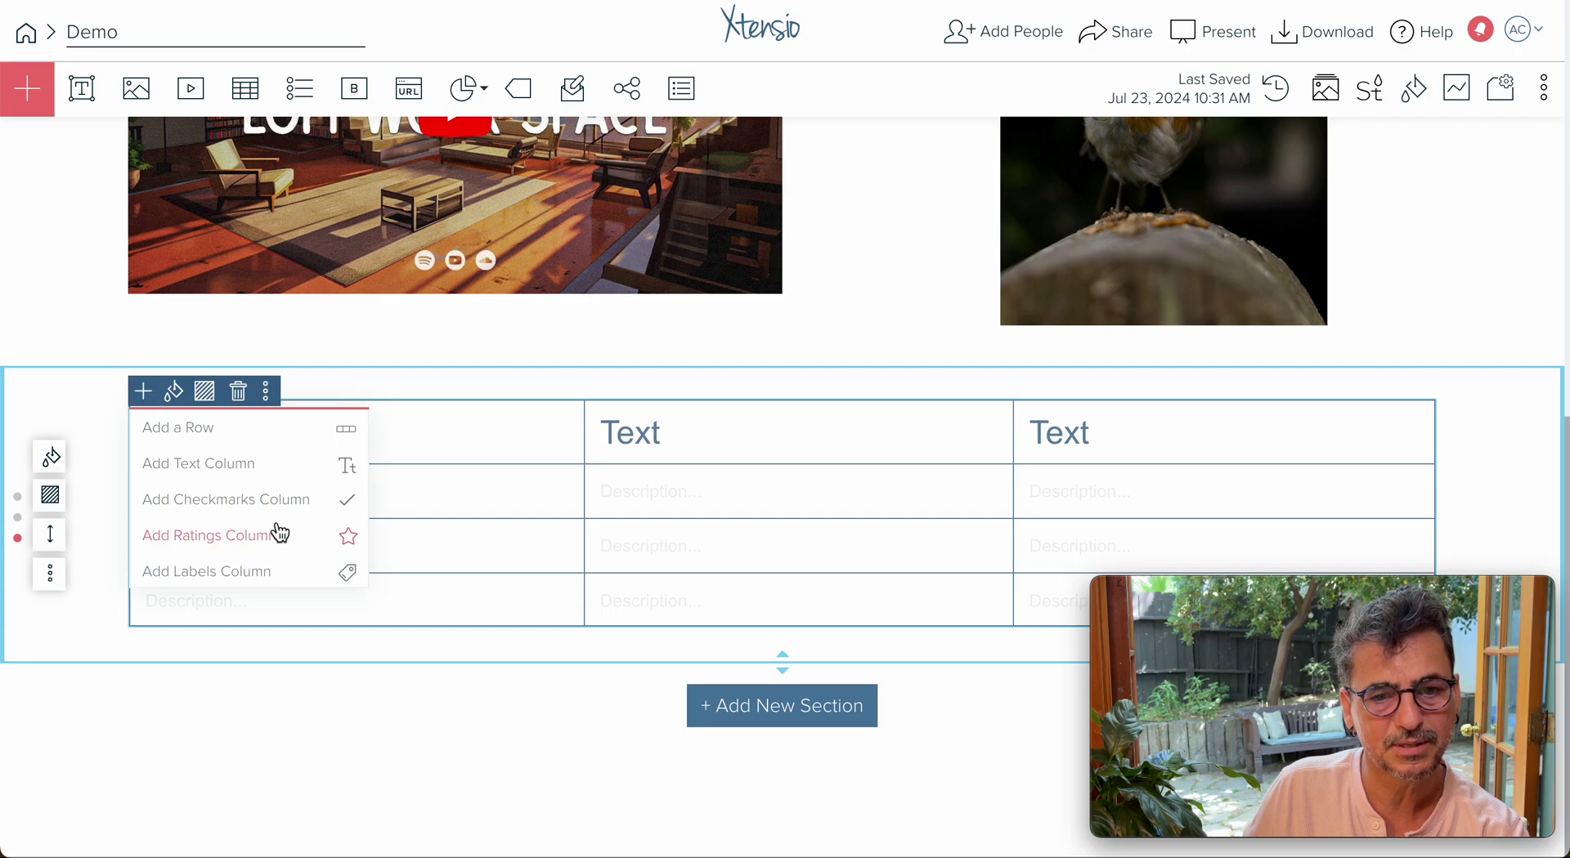
left_click(234, 513)
left_click(143, 391)
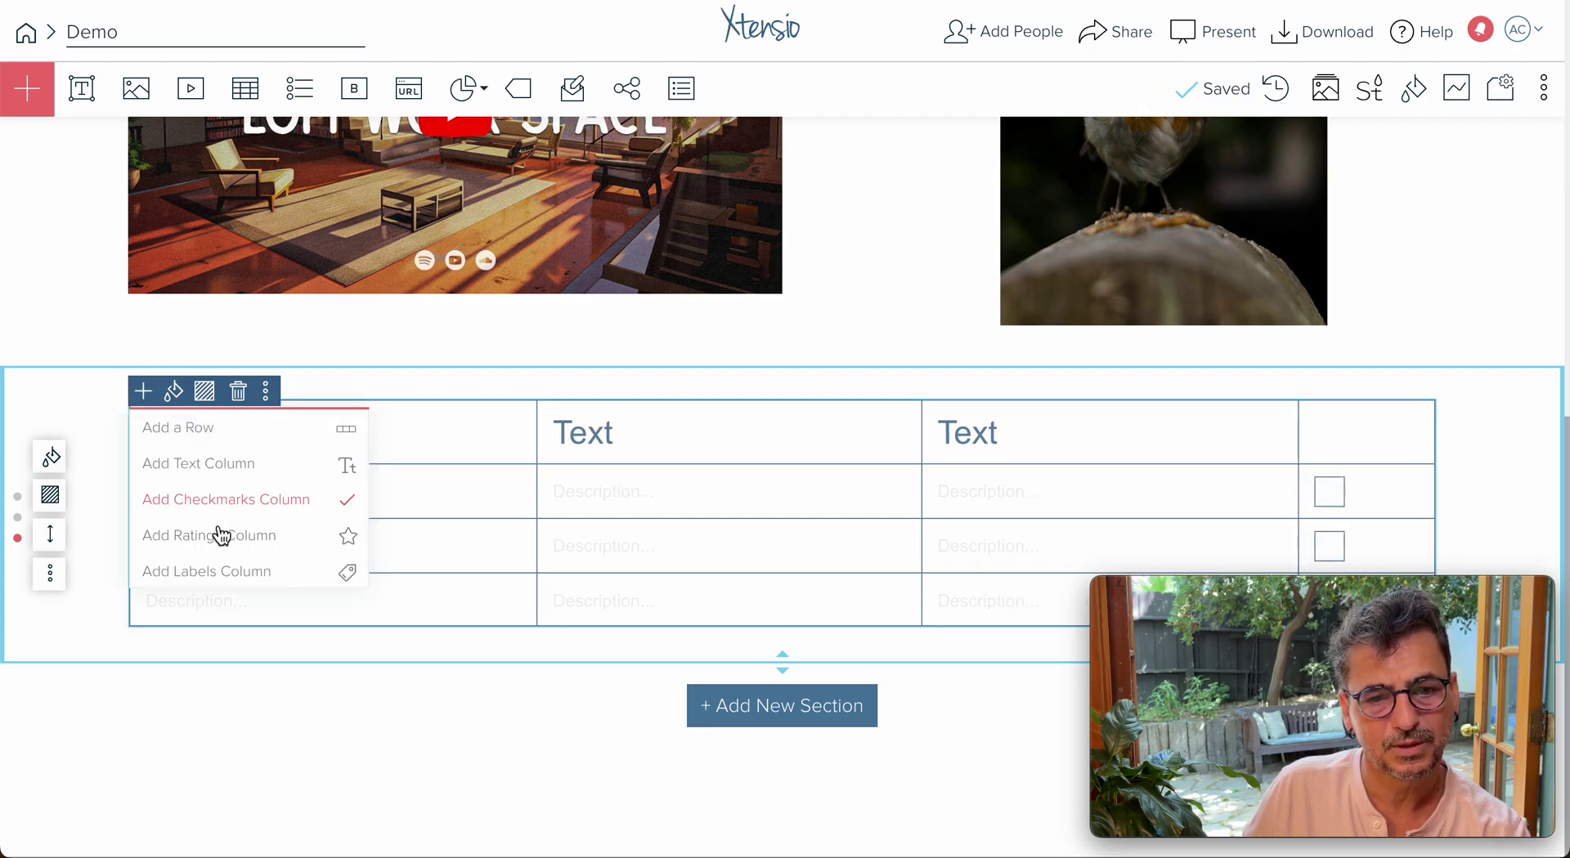
left_click(218, 536)
left_click(143, 392)
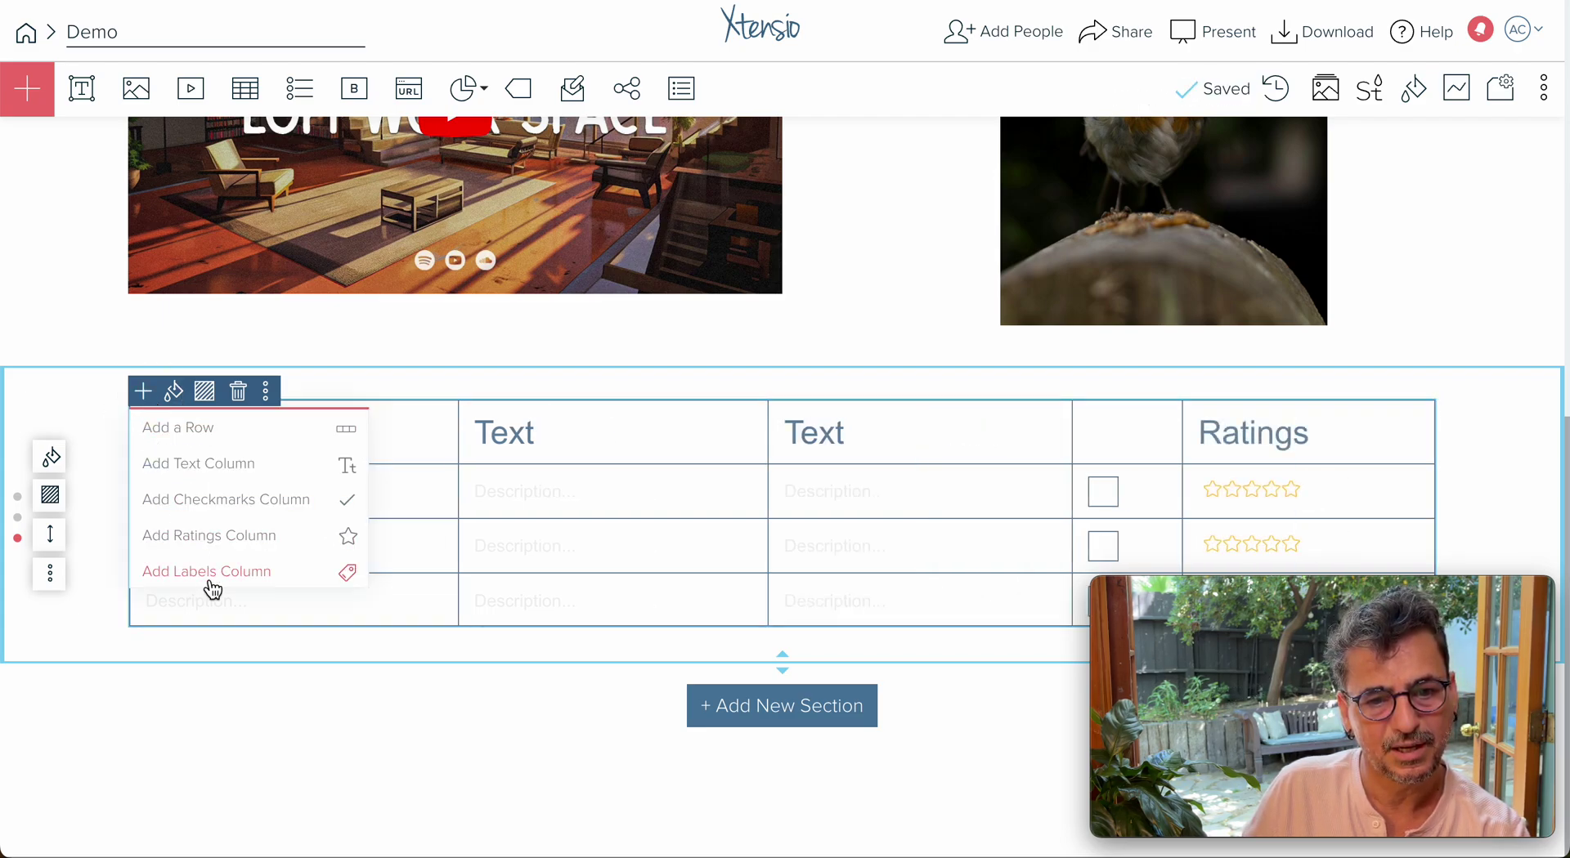
left_click(212, 579)
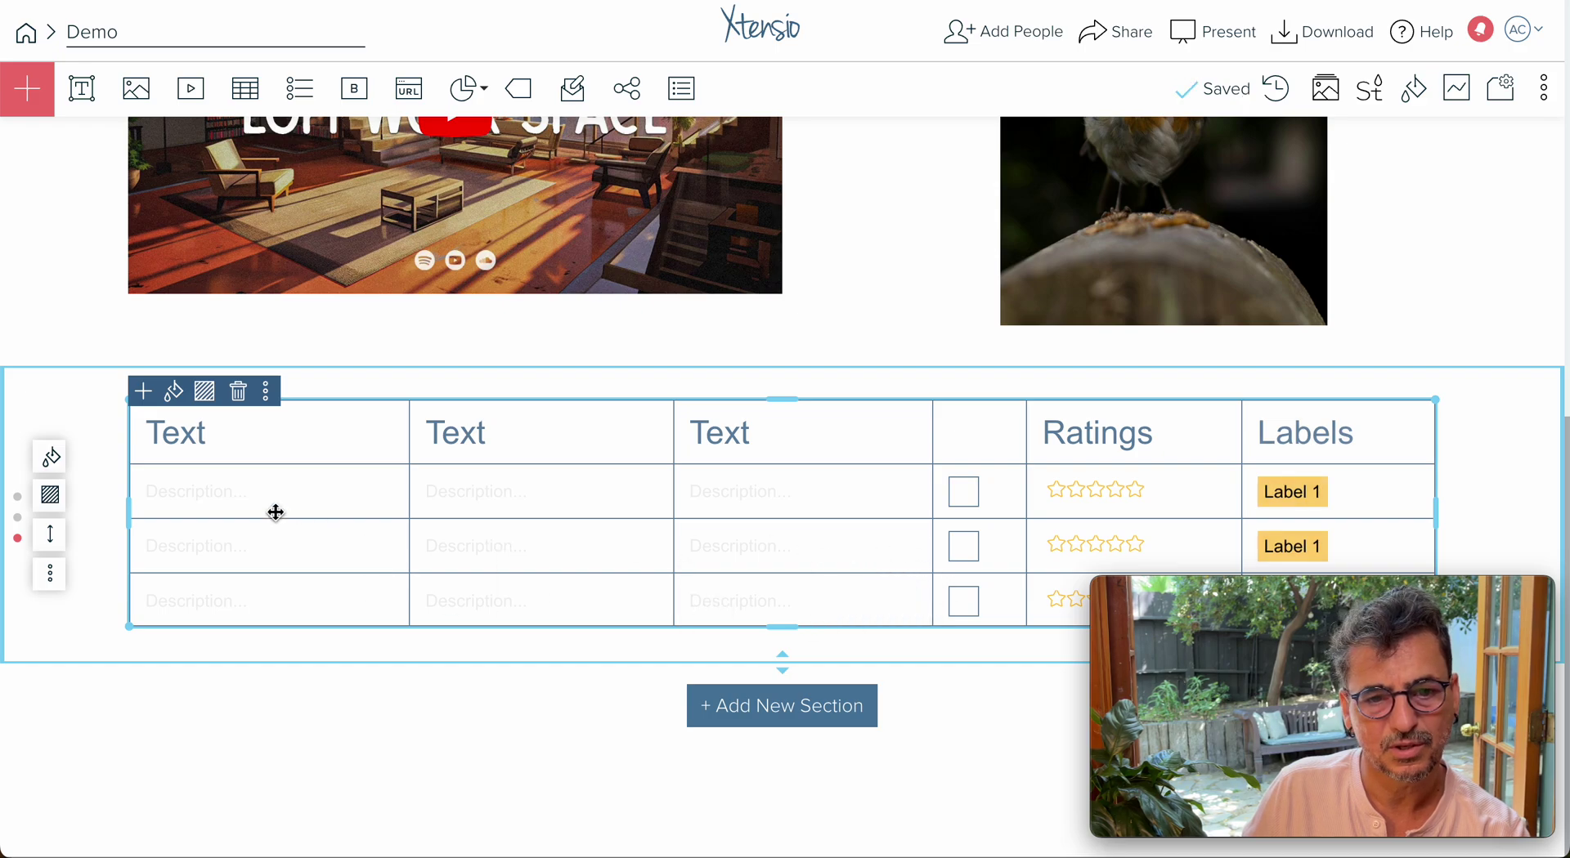
Enter "sdfsdfs" in the table's first description cell and open the text colour options for it
left_click(262, 500)
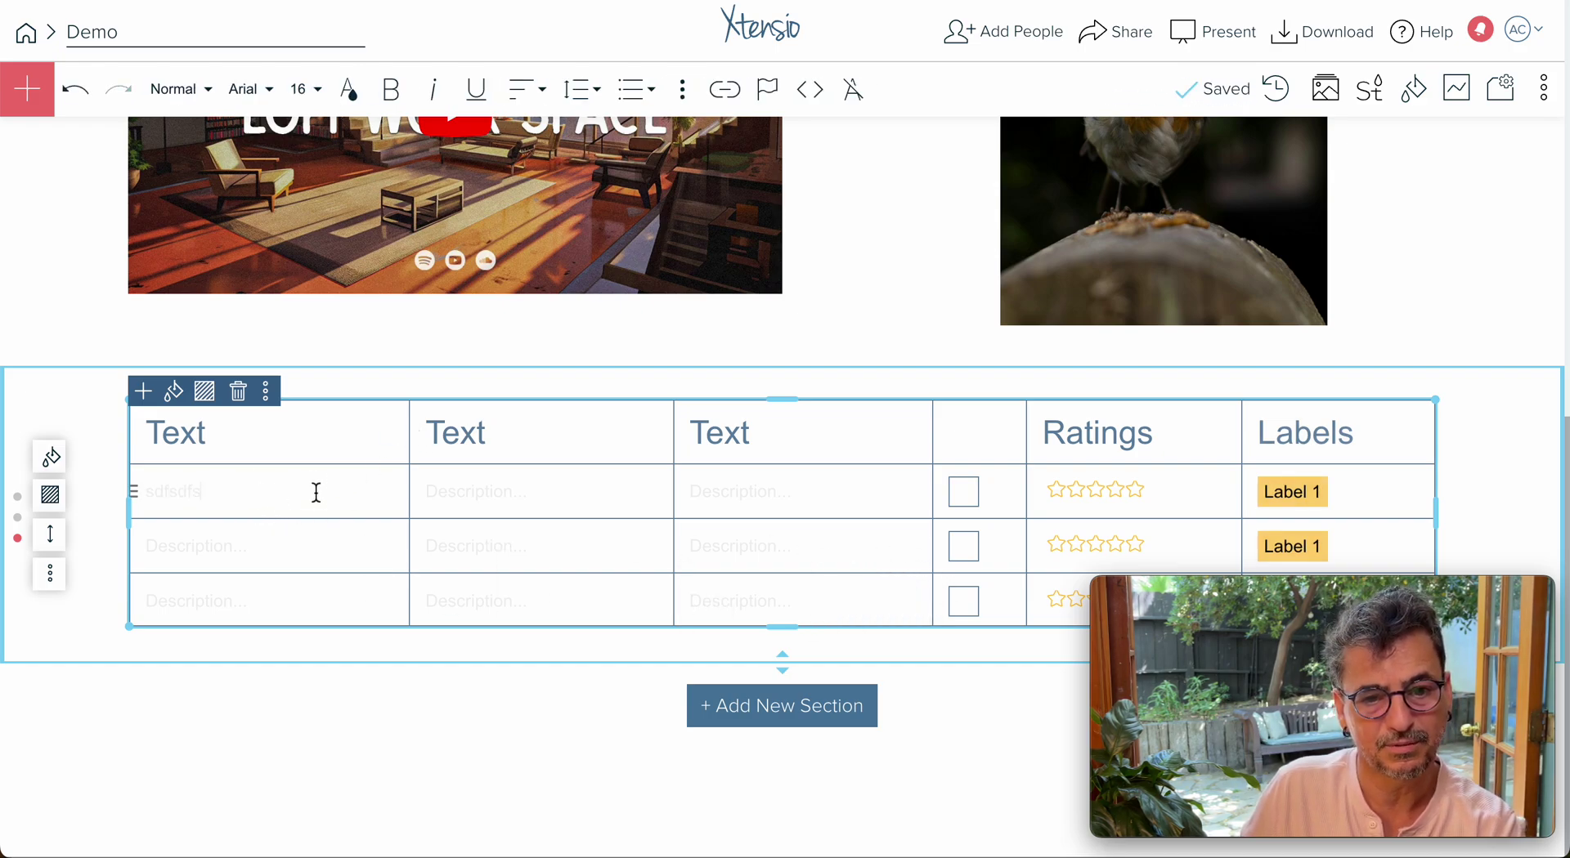
left_click_drag(316, 491, 131, 489)
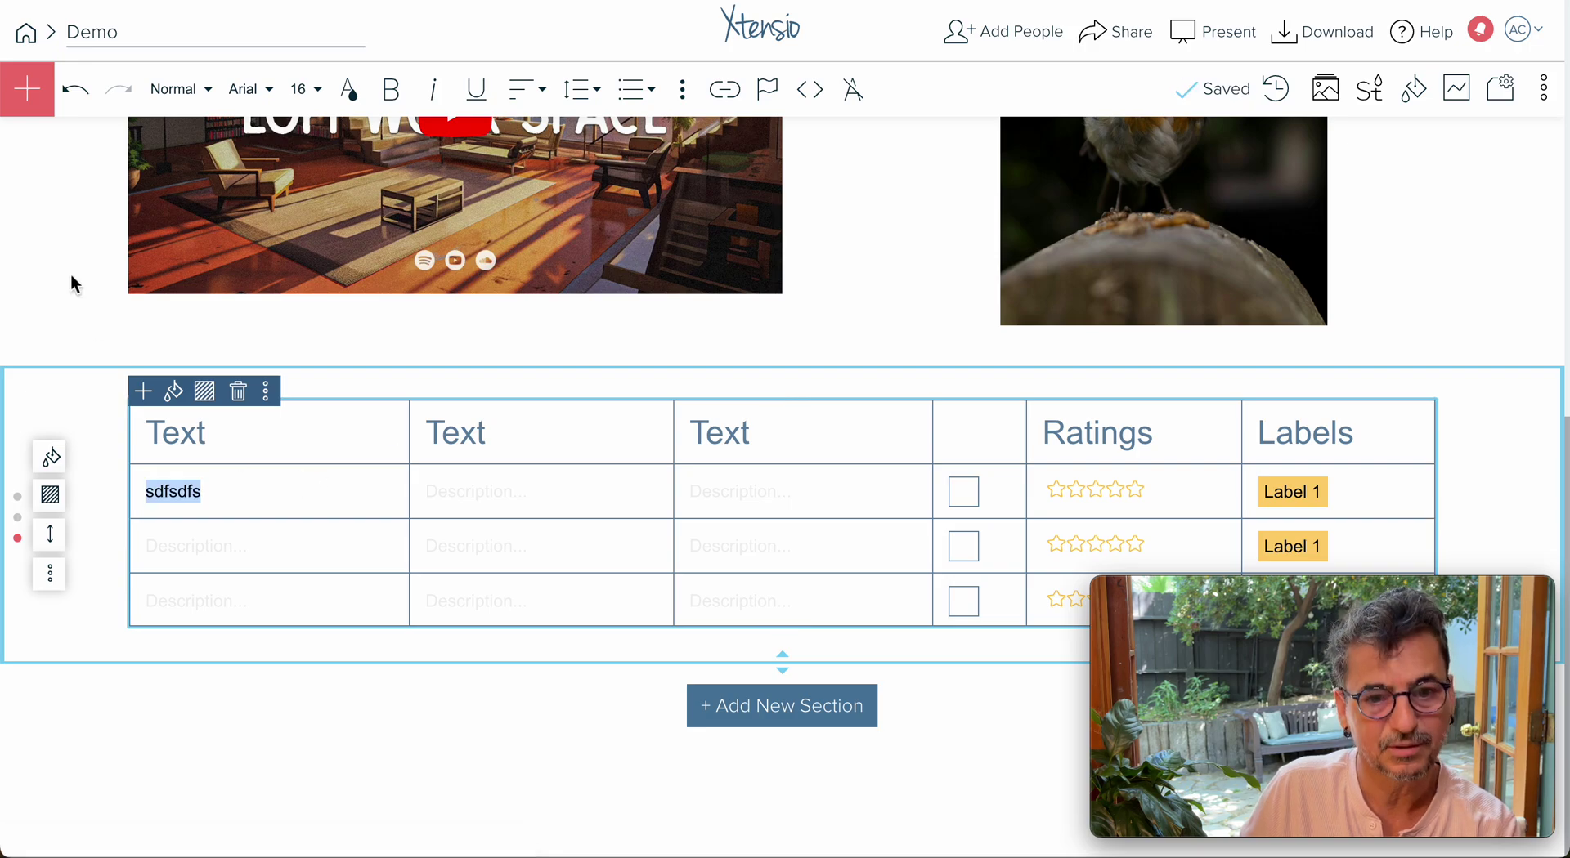
left_click(349, 89)
left_click(407, 170)
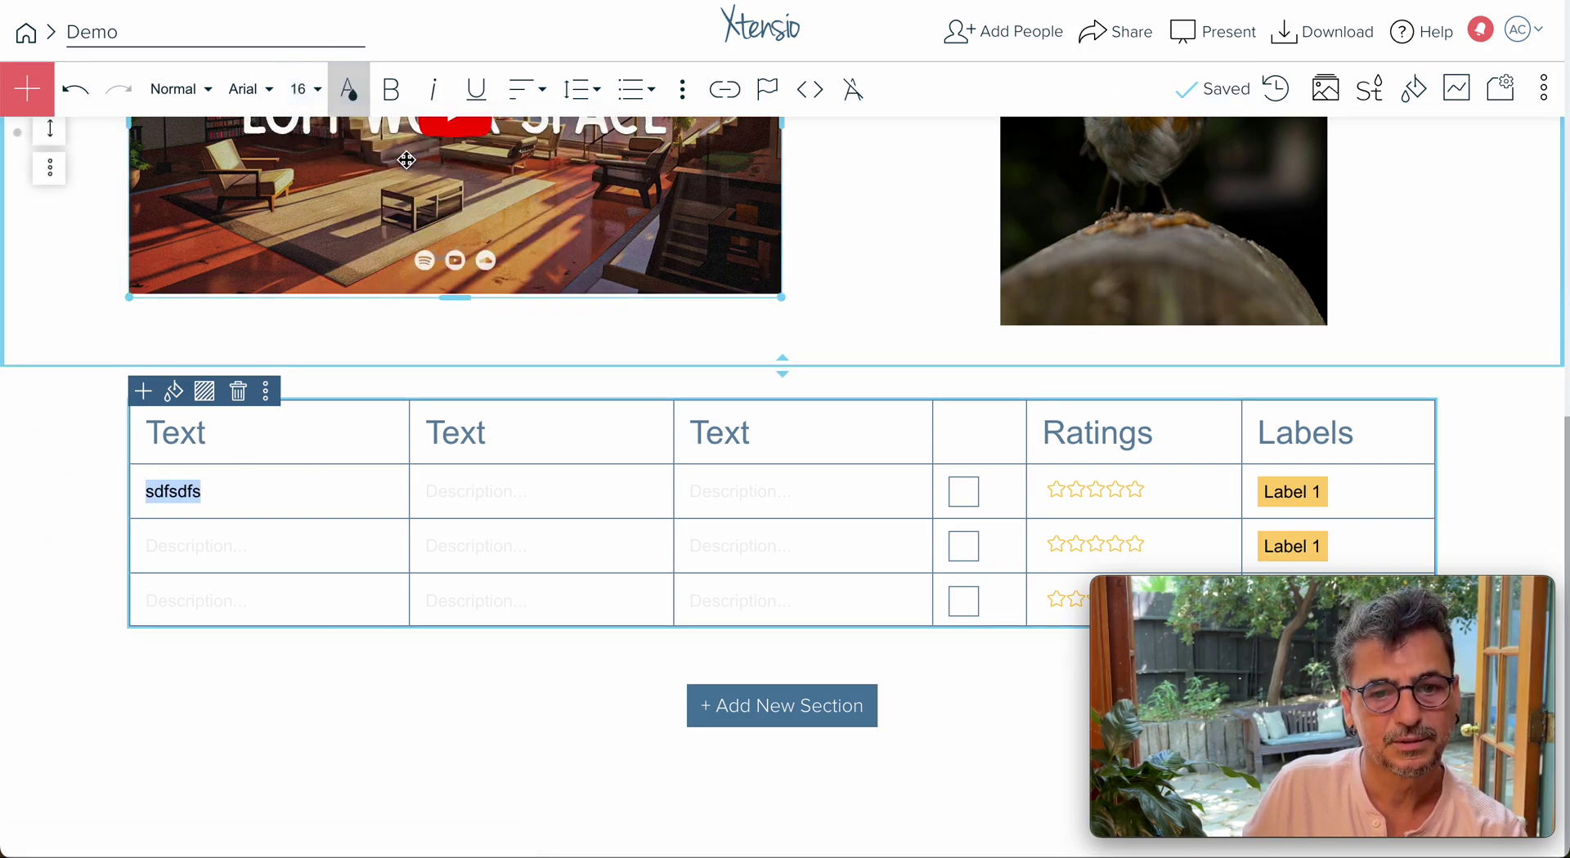
left_click(420, 655)
Check the first row's box, rate the second row four stars and remove Label 1 from the first row
left_click(963, 492)
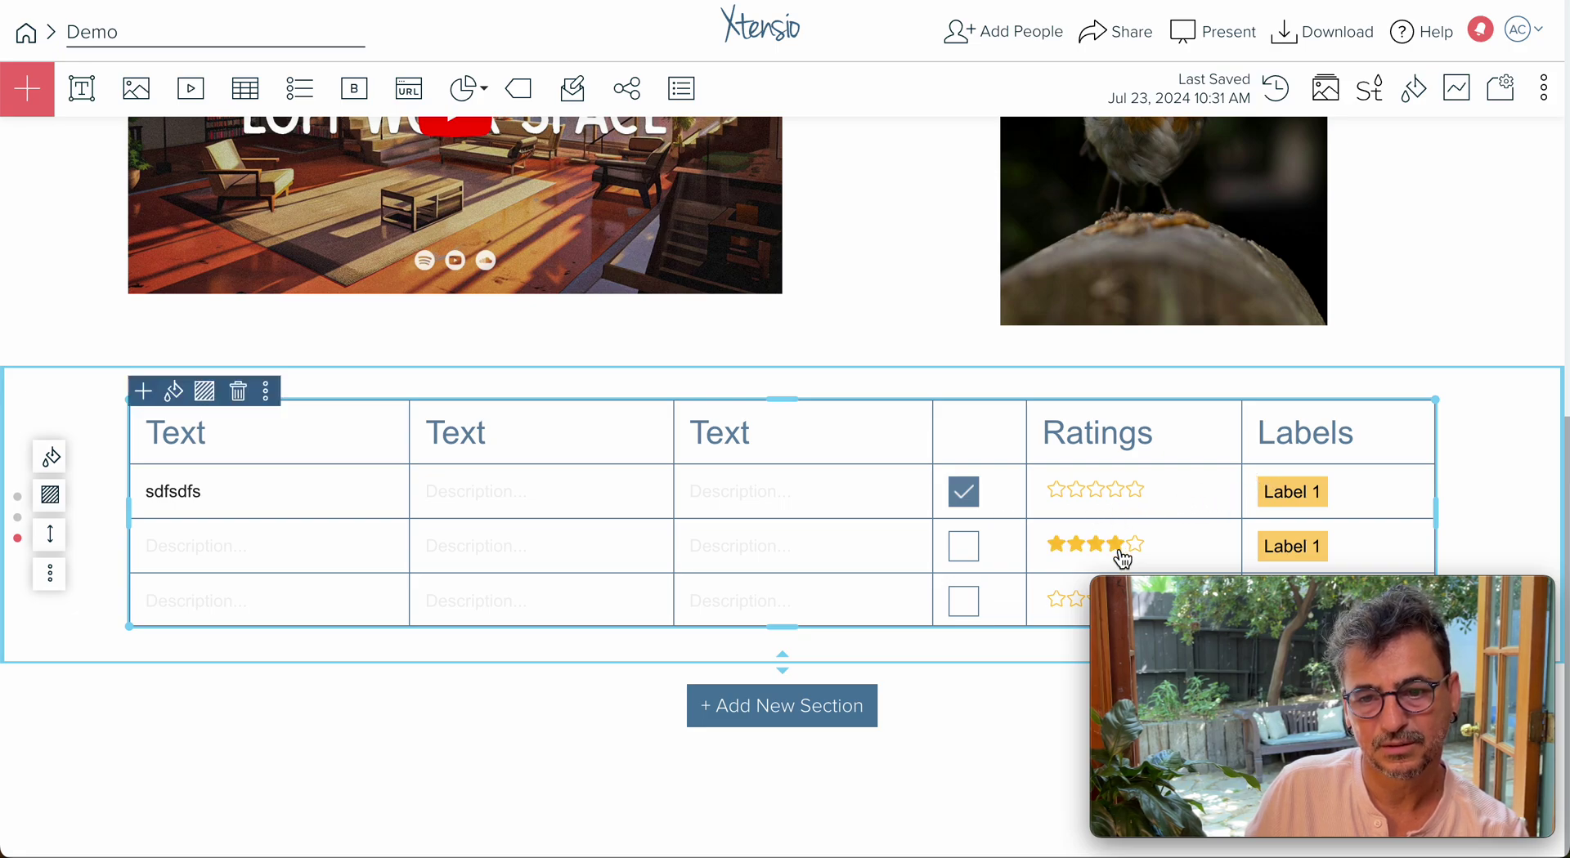
left_click(1291, 491)
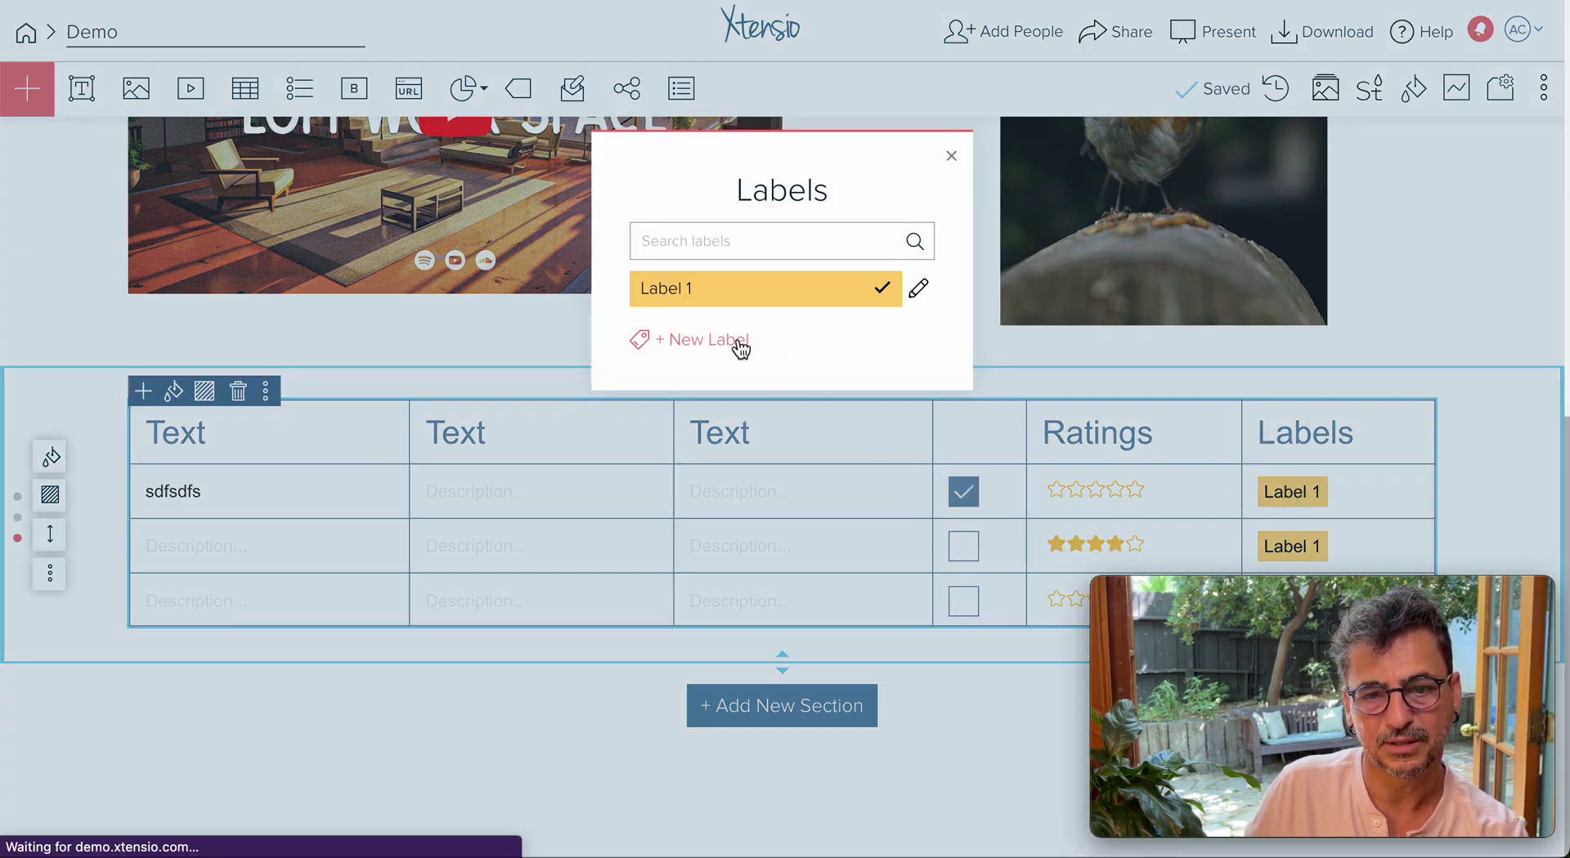
left_click(881, 288)
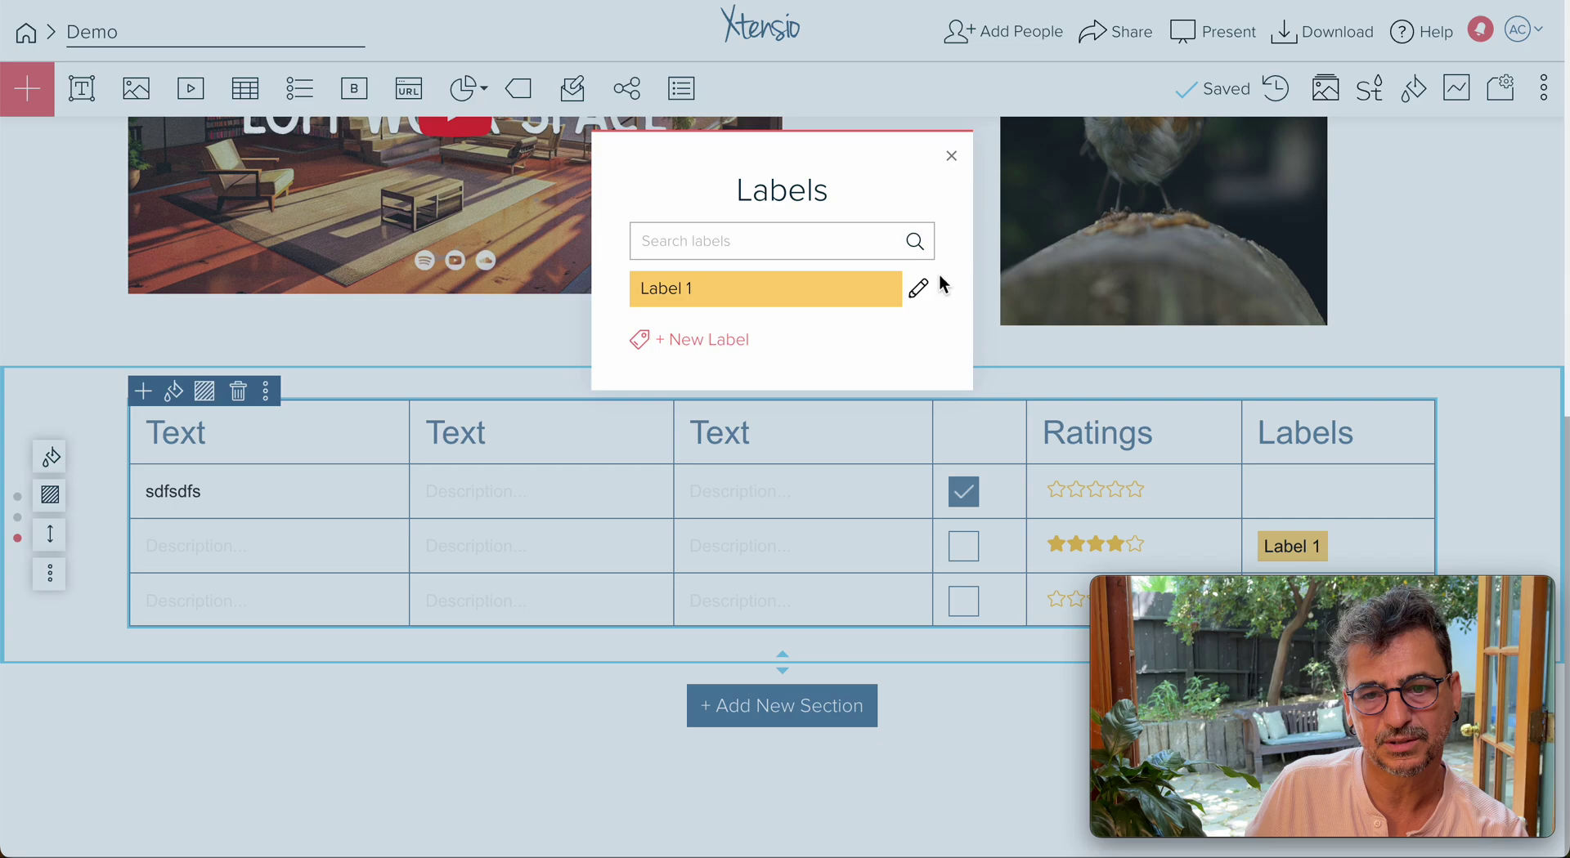
left_click(951, 156)
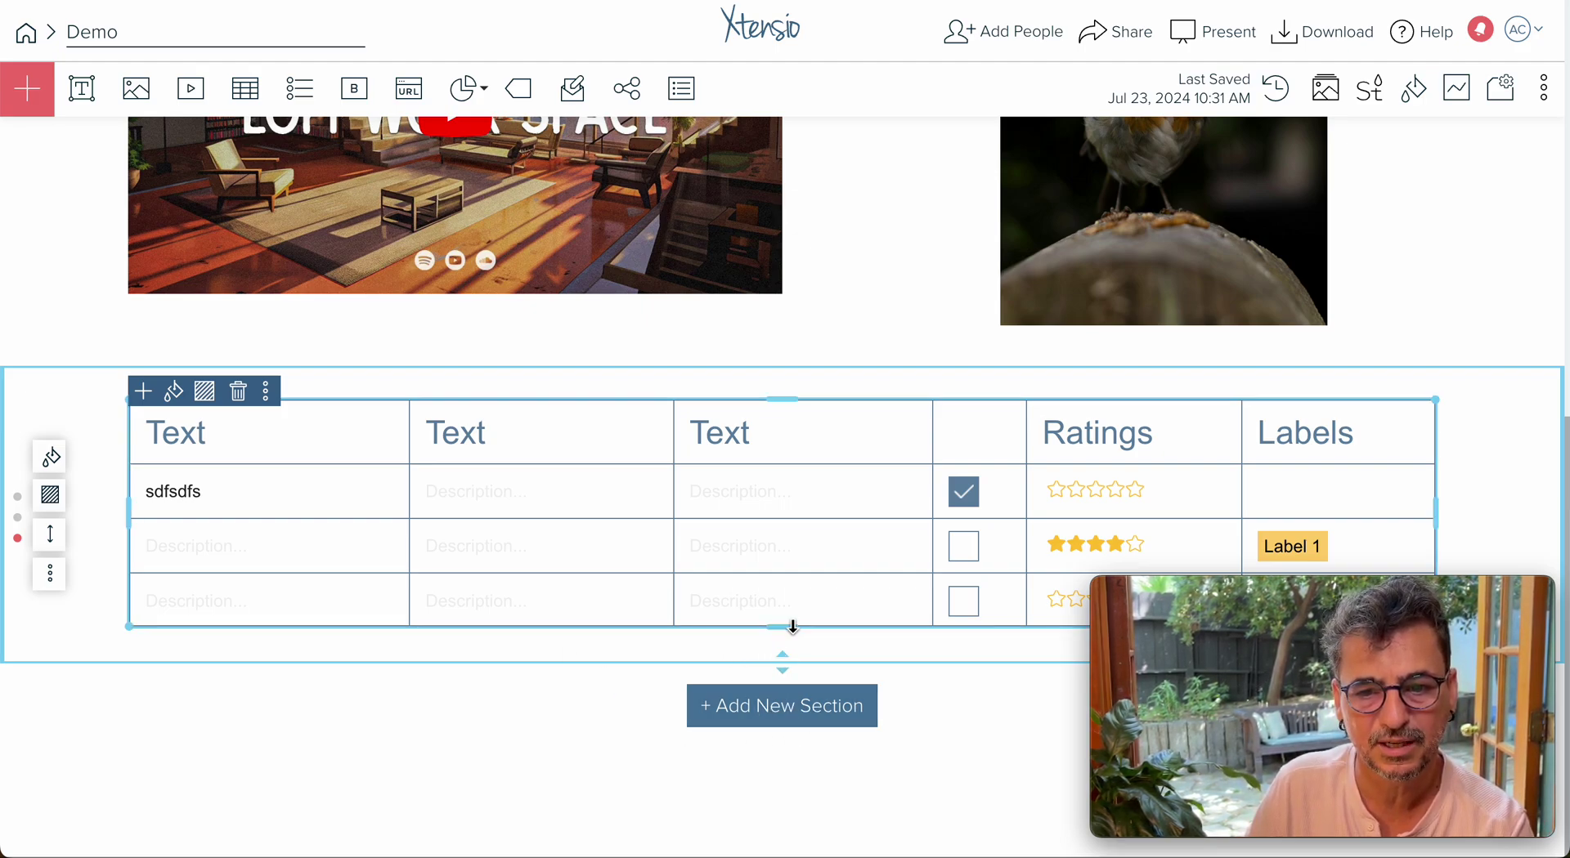
Stretch the table slightly taller and add a new section below it containing a task list
left_click_drag(791, 628, 792, 670)
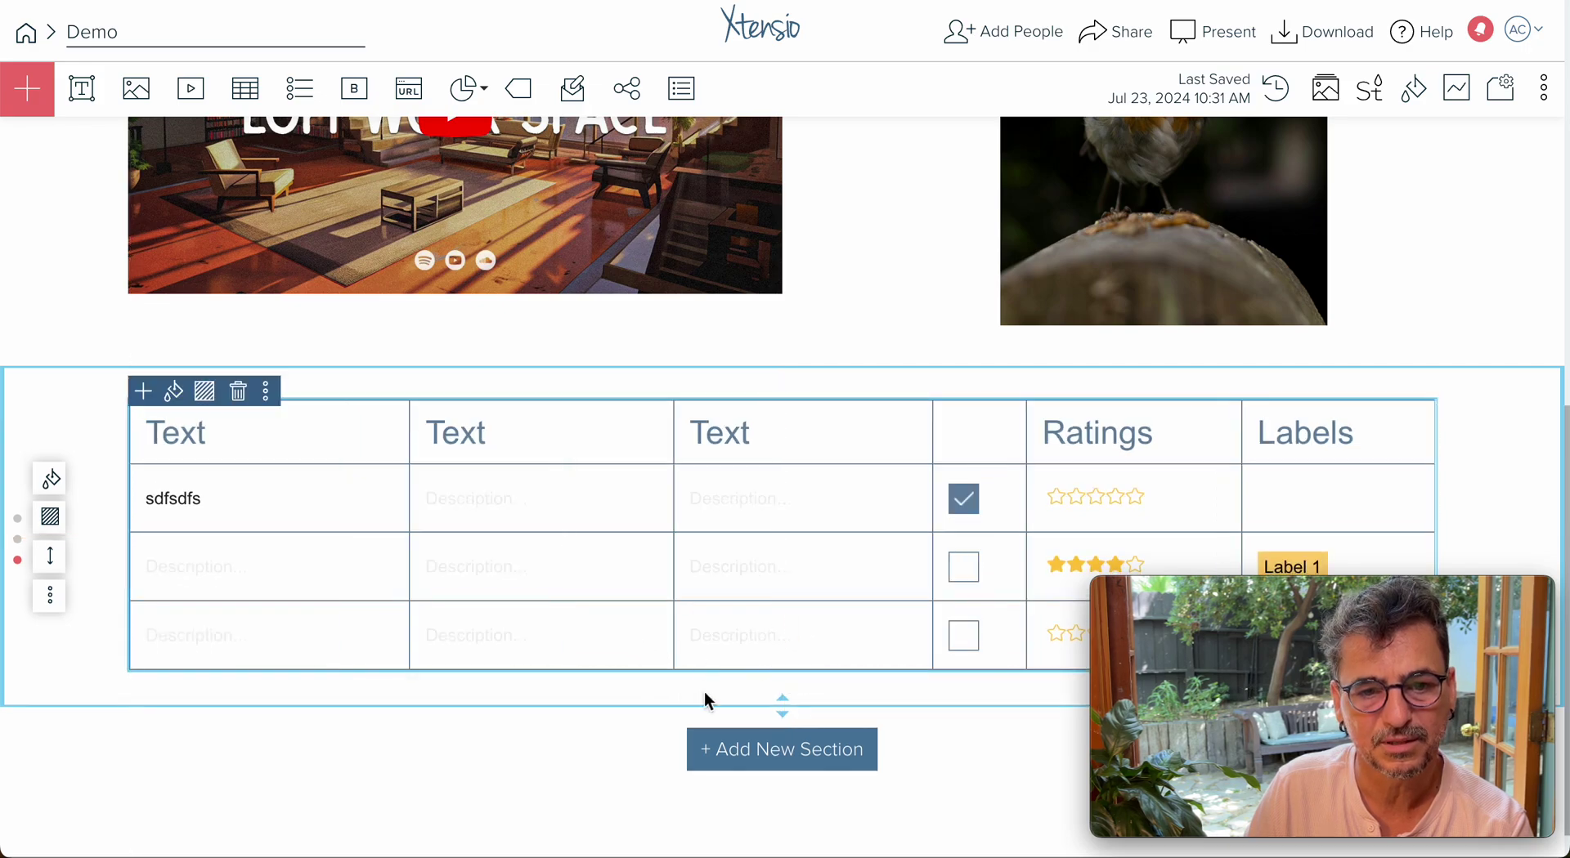
left_click(780, 750)
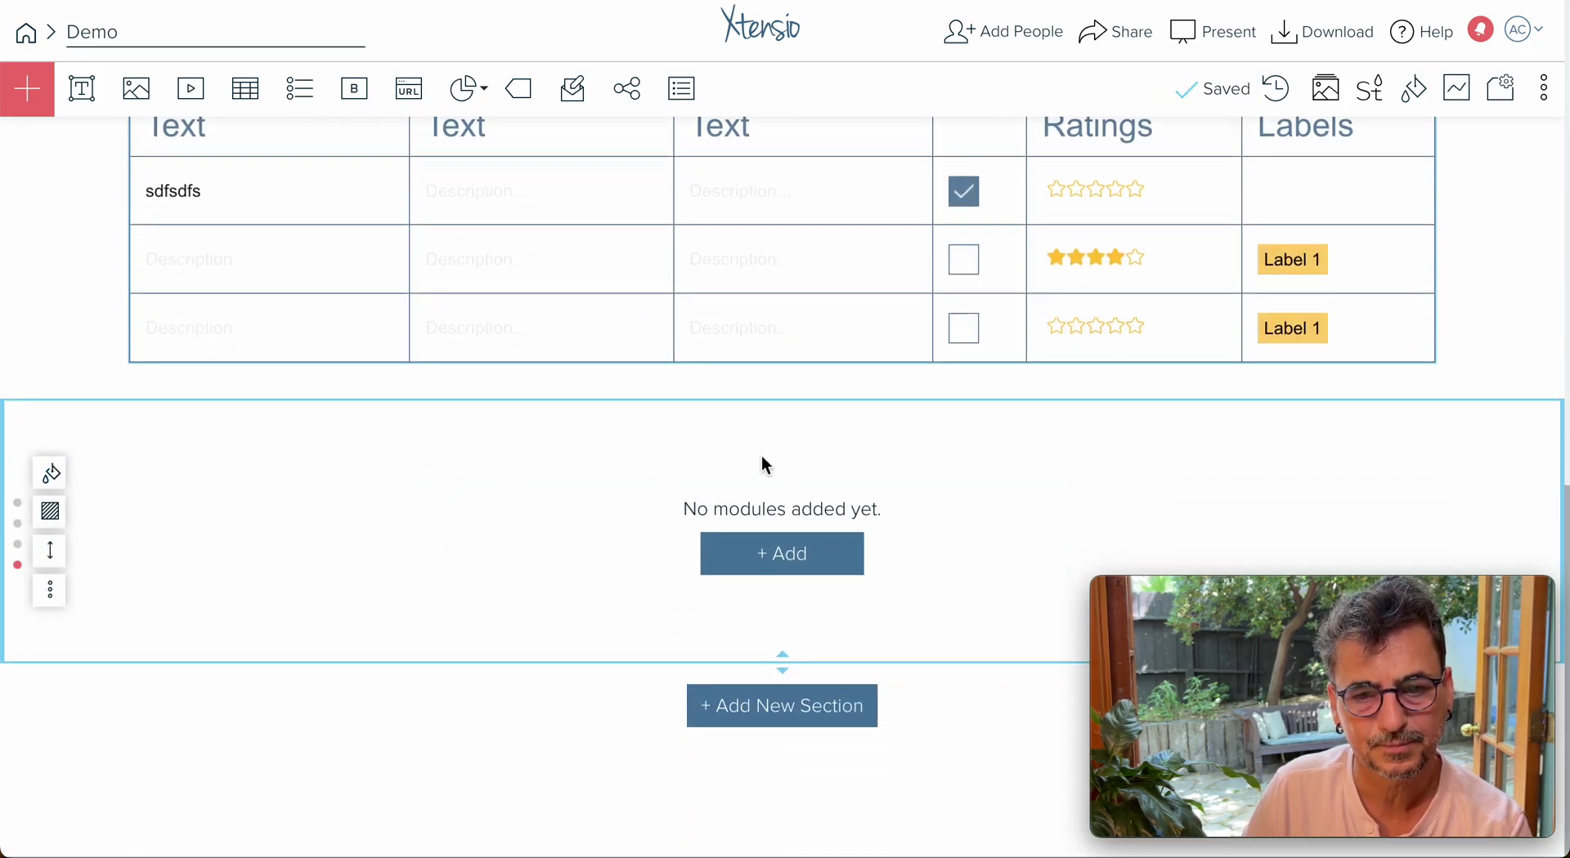
left_click(765, 555)
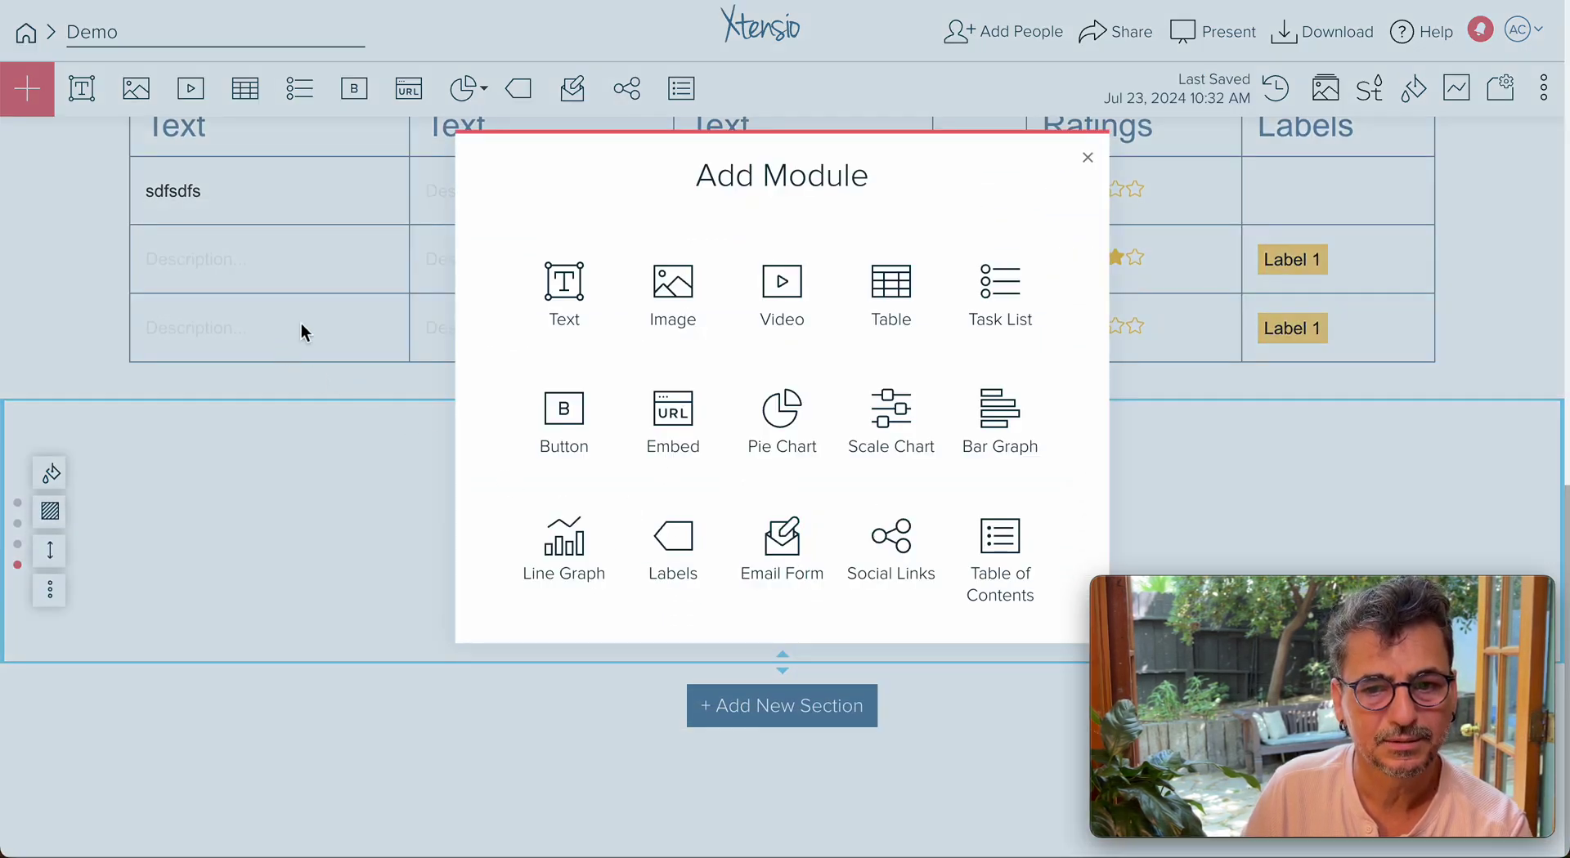
left_click(1000, 293)
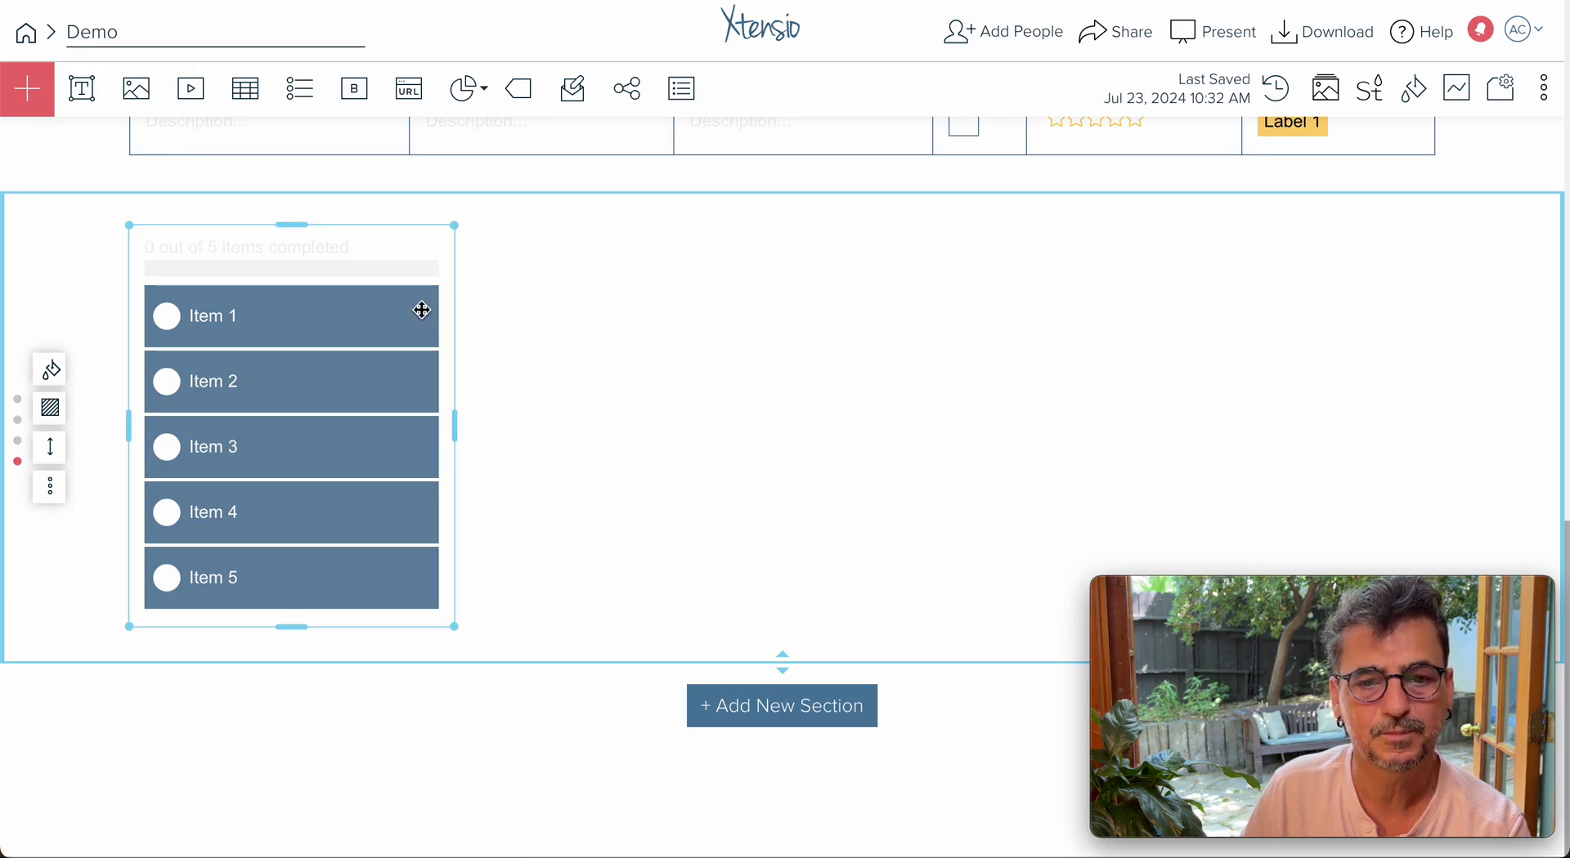
Set the status of Item 1 to Next and of Item 2 to Completed in the task list
left_click(371, 307)
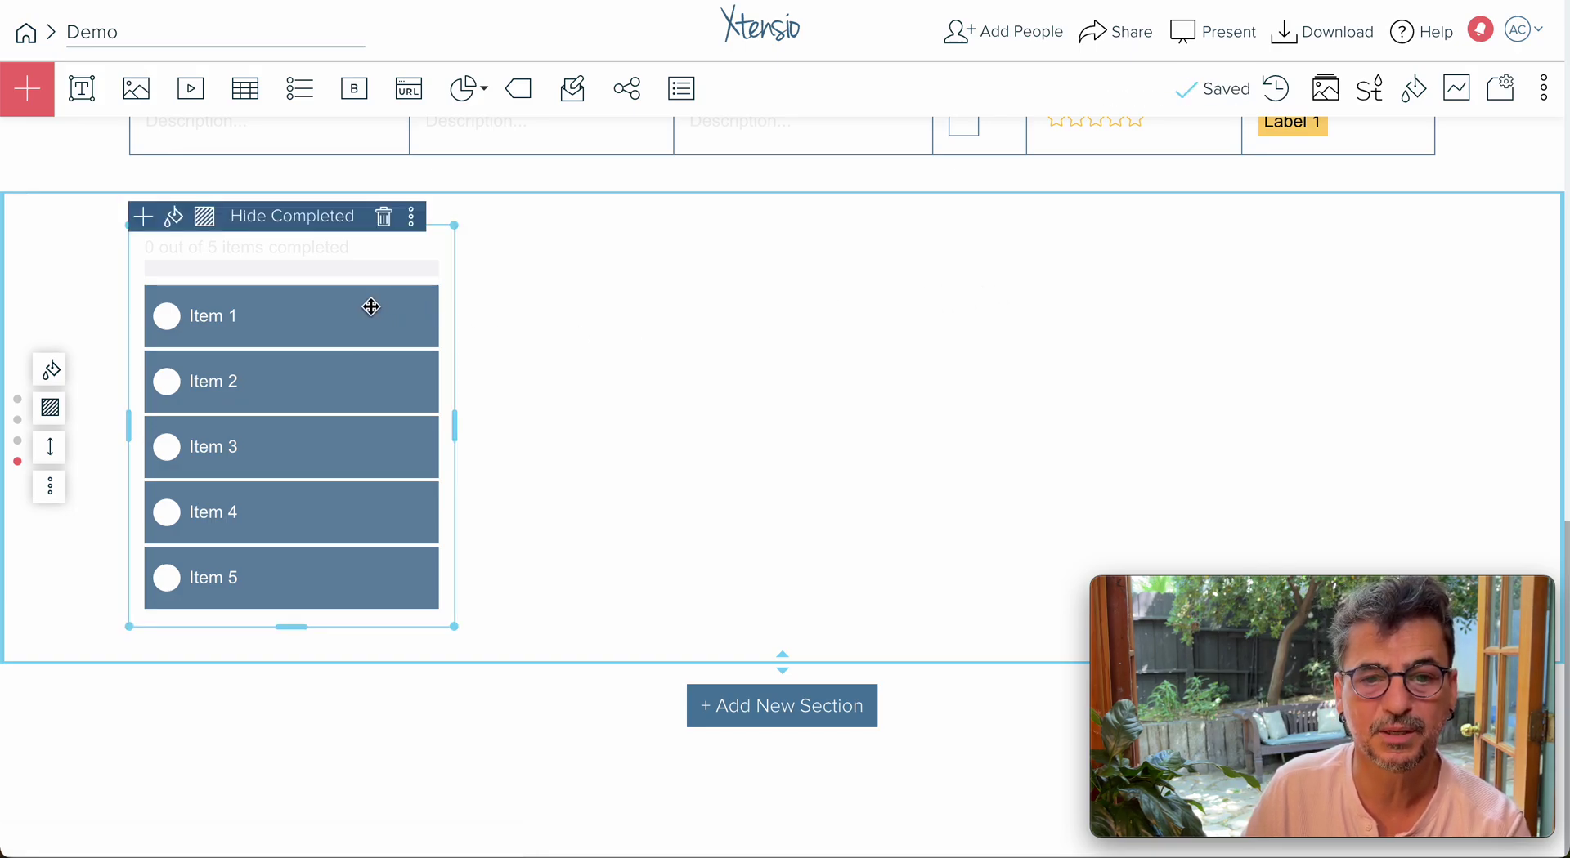
left_click(168, 321)
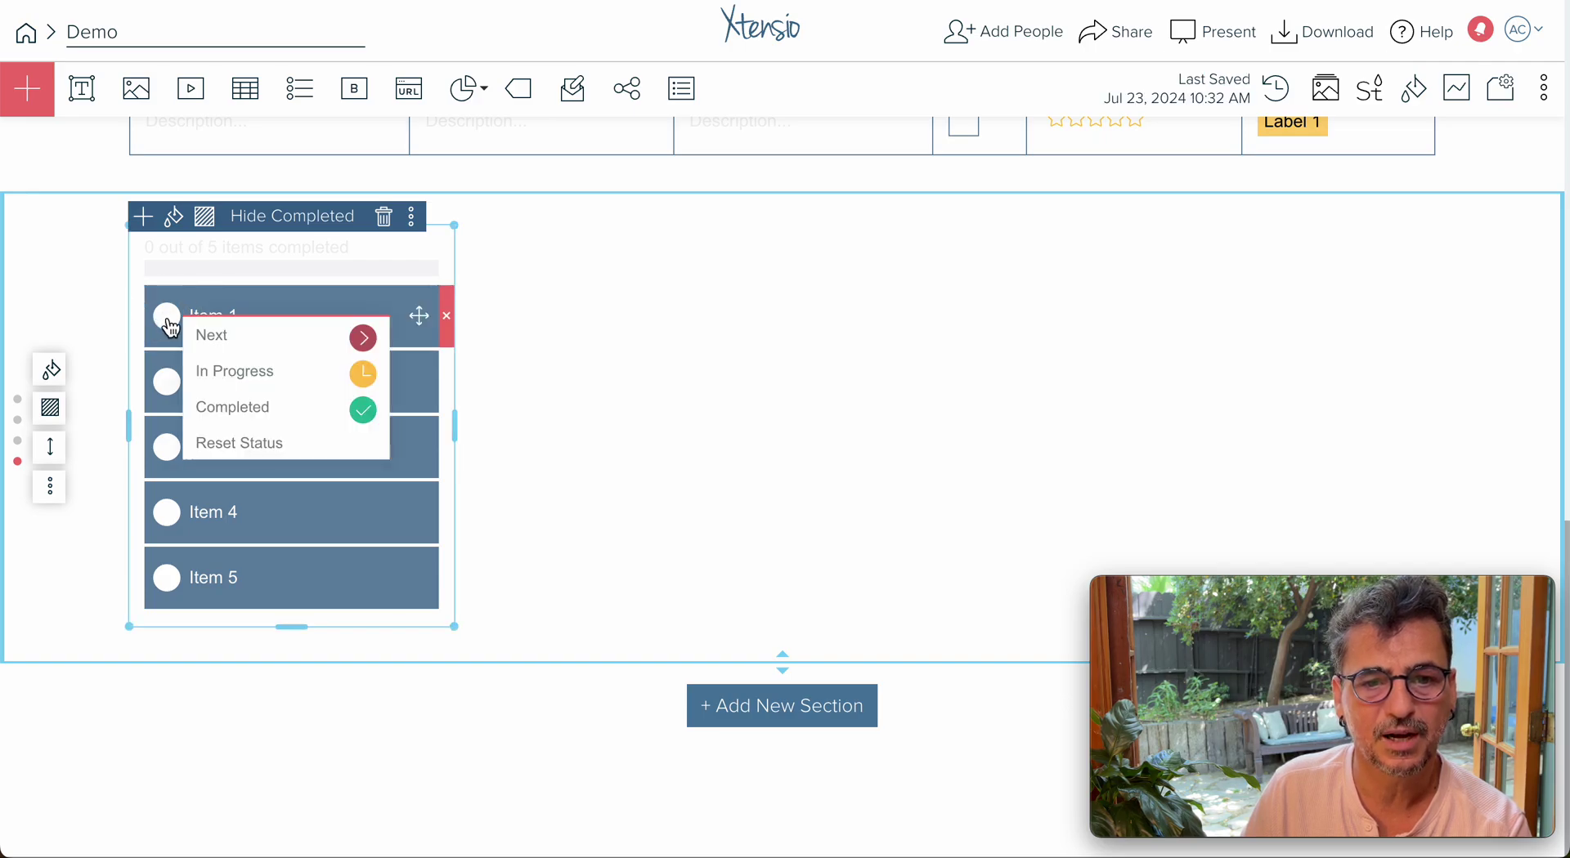
left_click(243, 351)
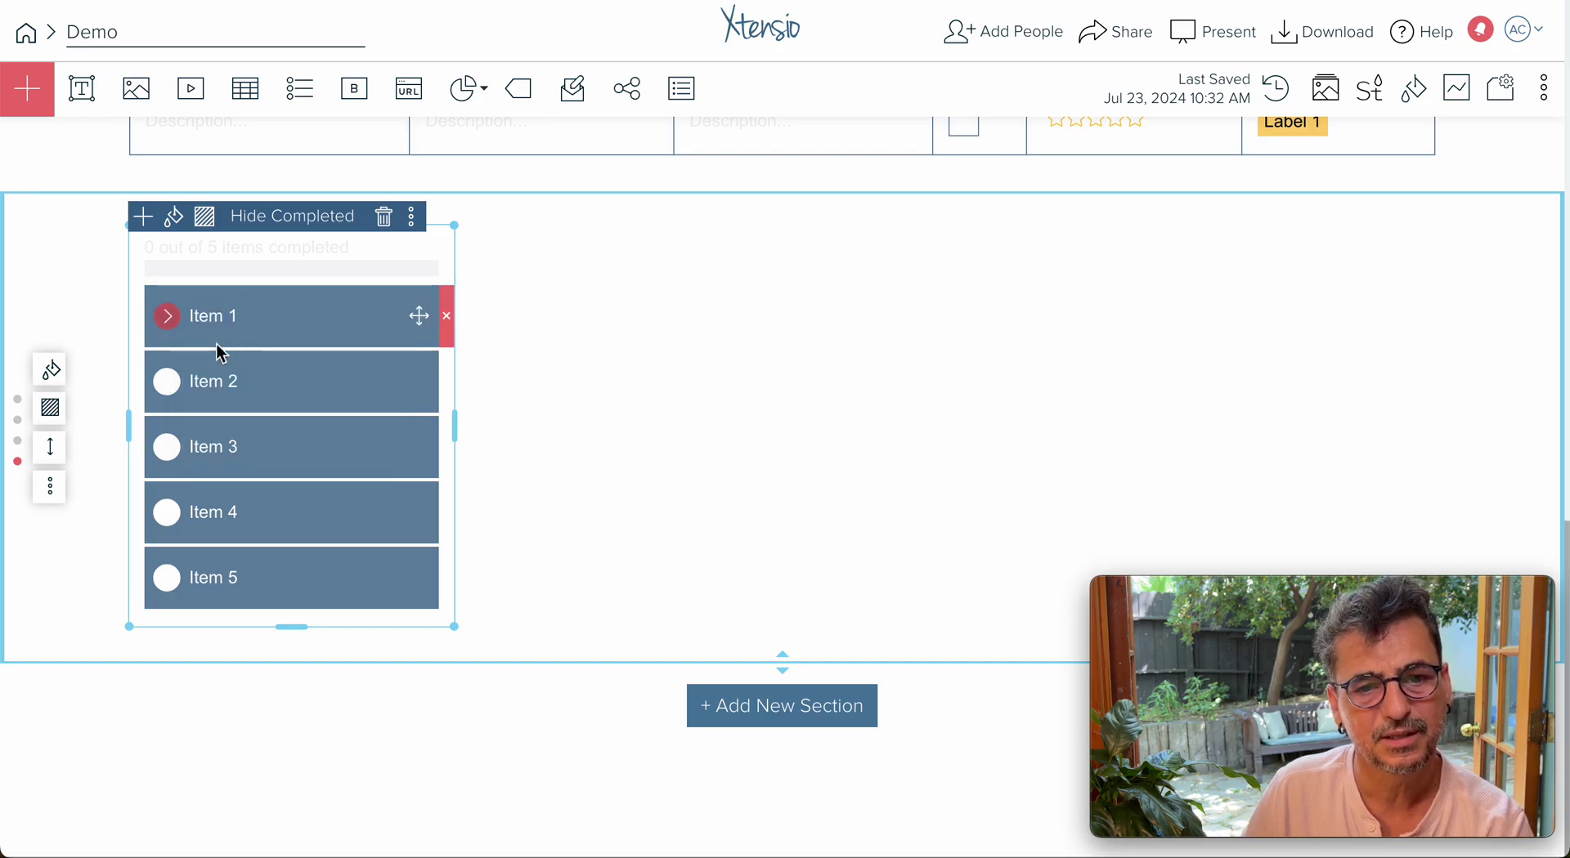
left_click(167, 382)
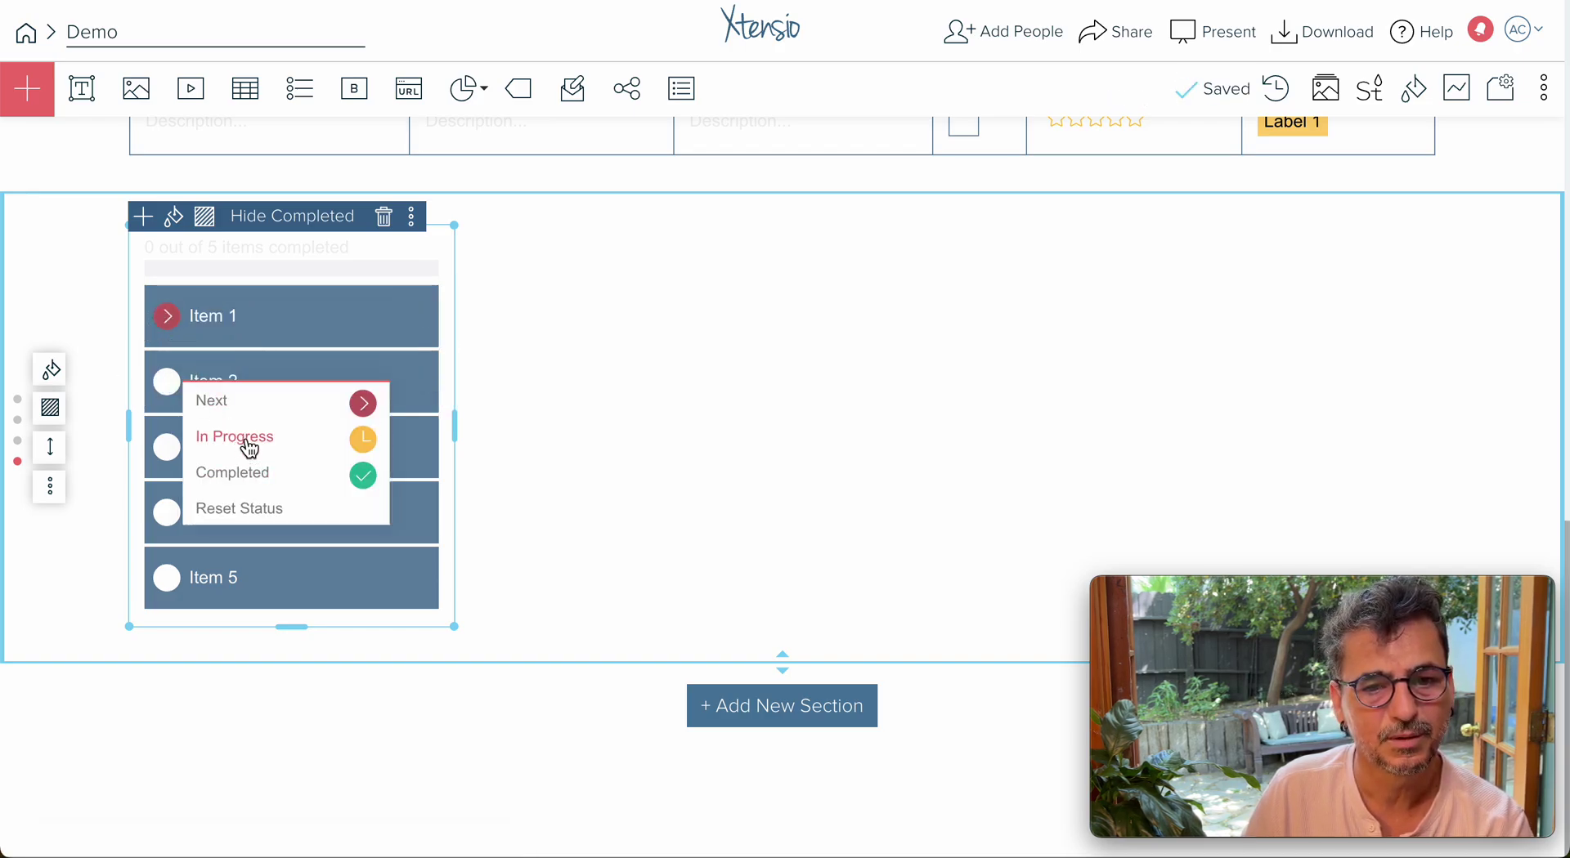
left_click(255, 489)
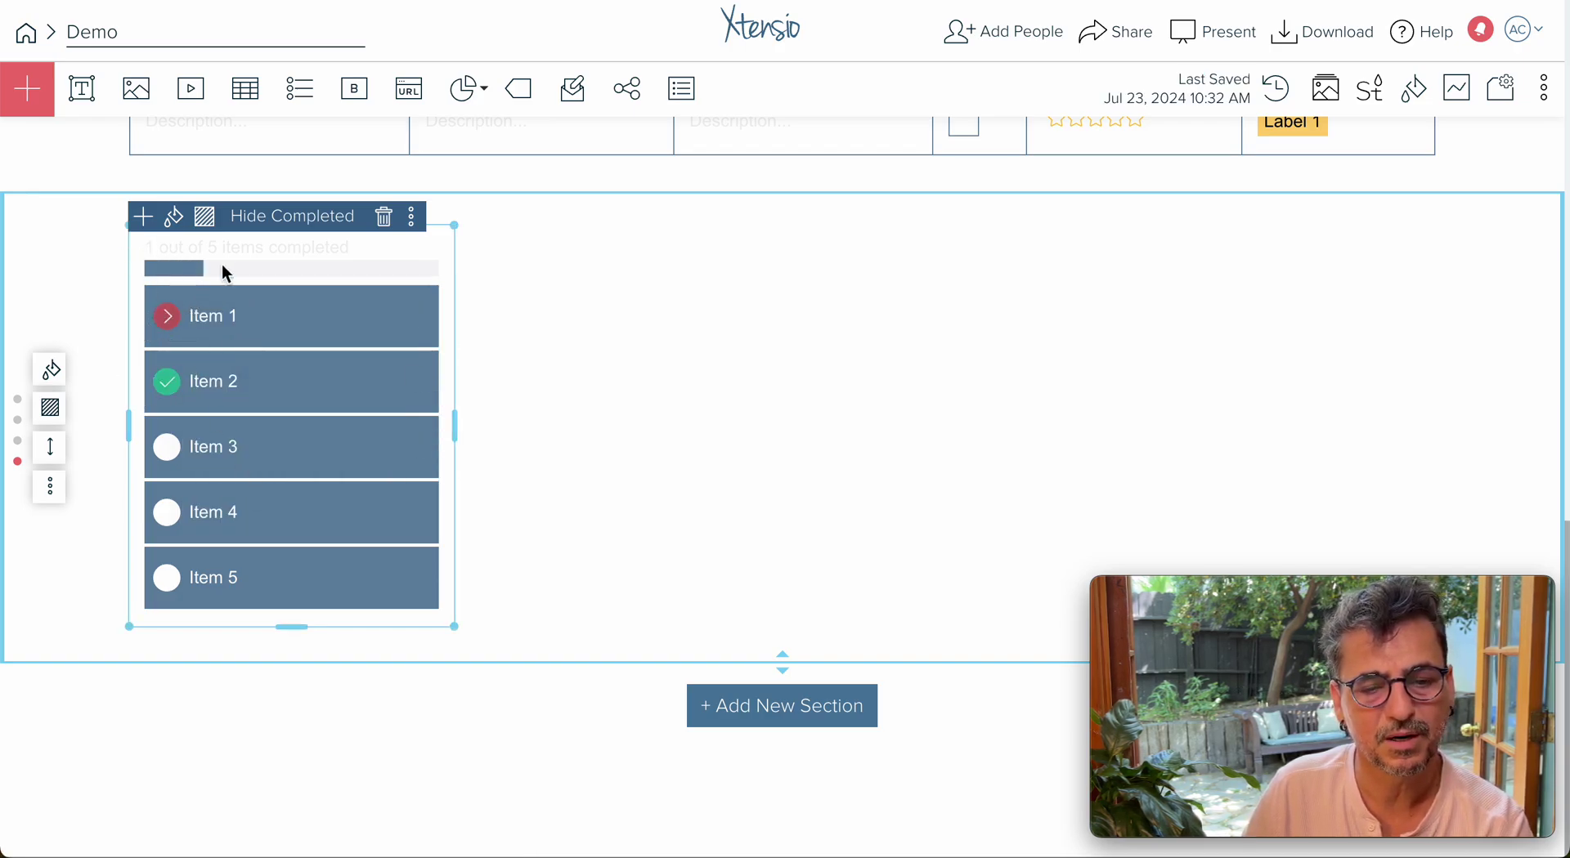
left_click(498, 455)
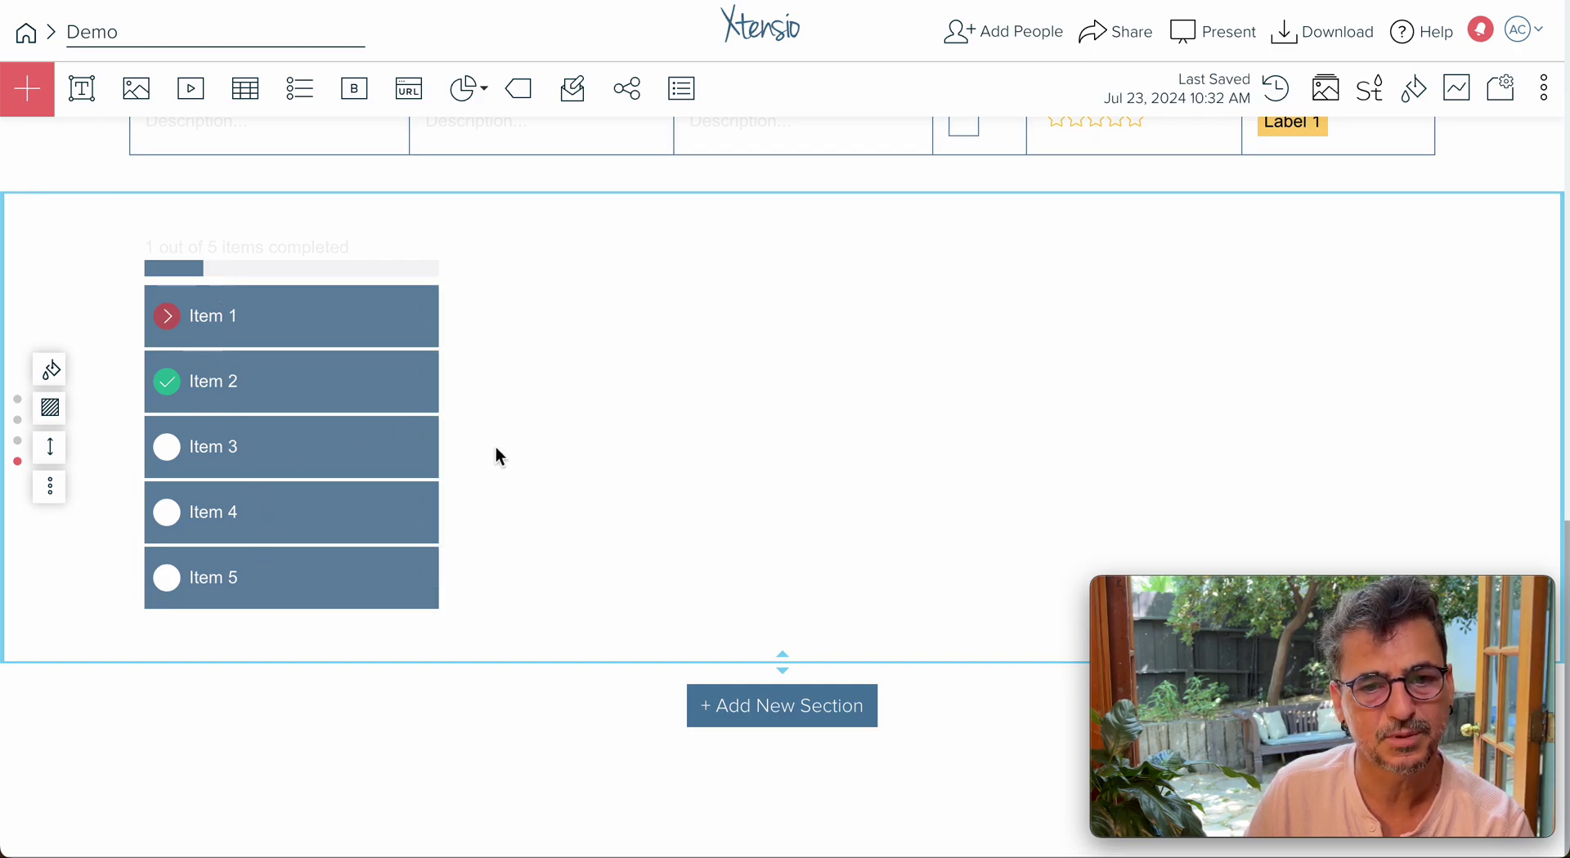
Open the task list's further options and add a sixth item to the list
left_click(376, 331)
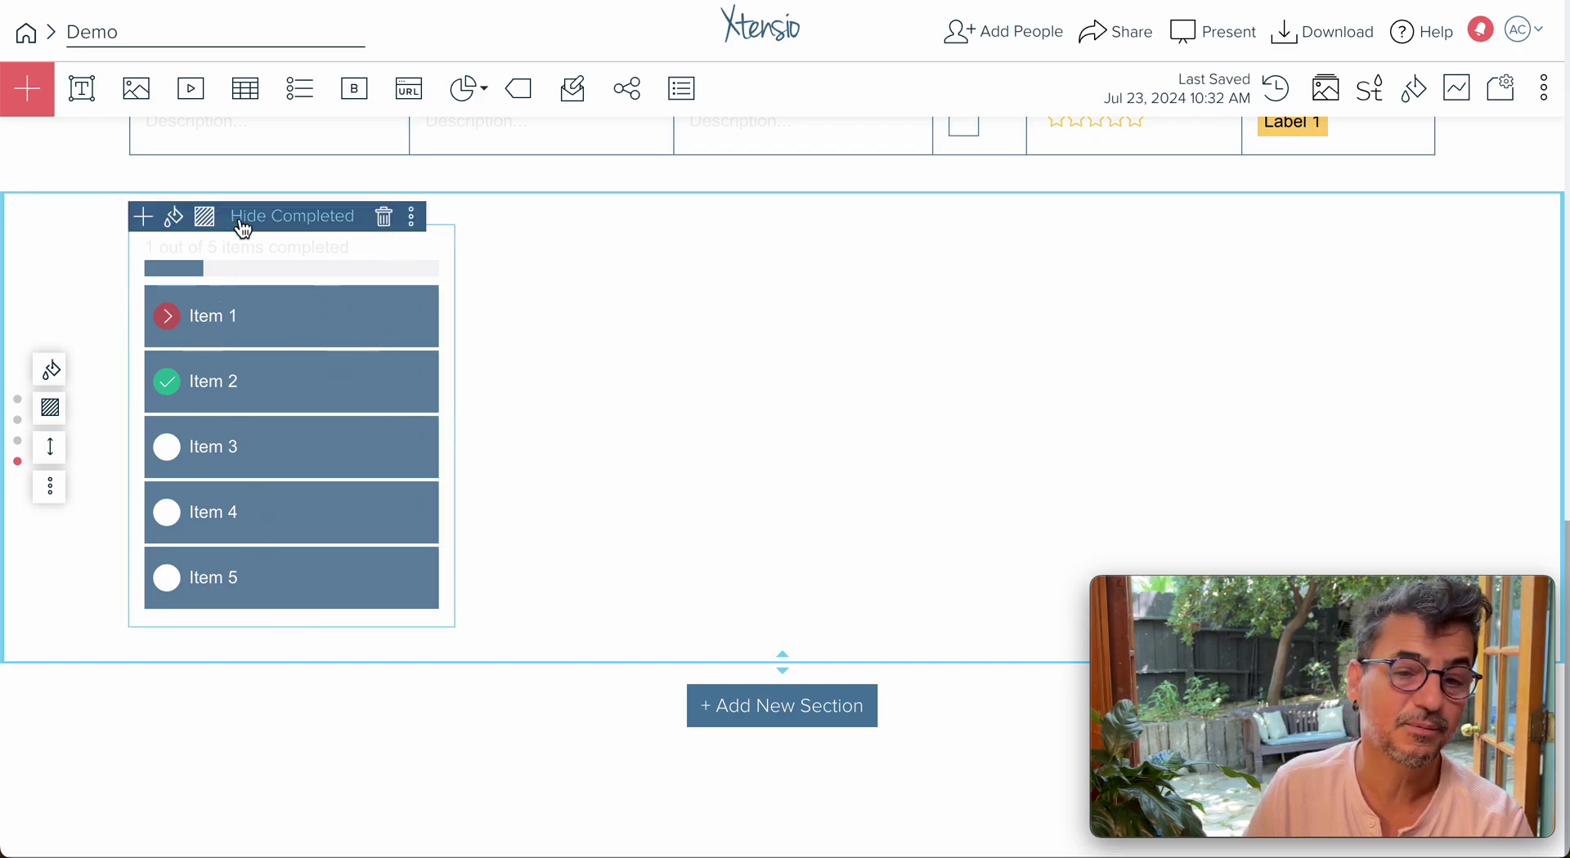
left_click(414, 223)
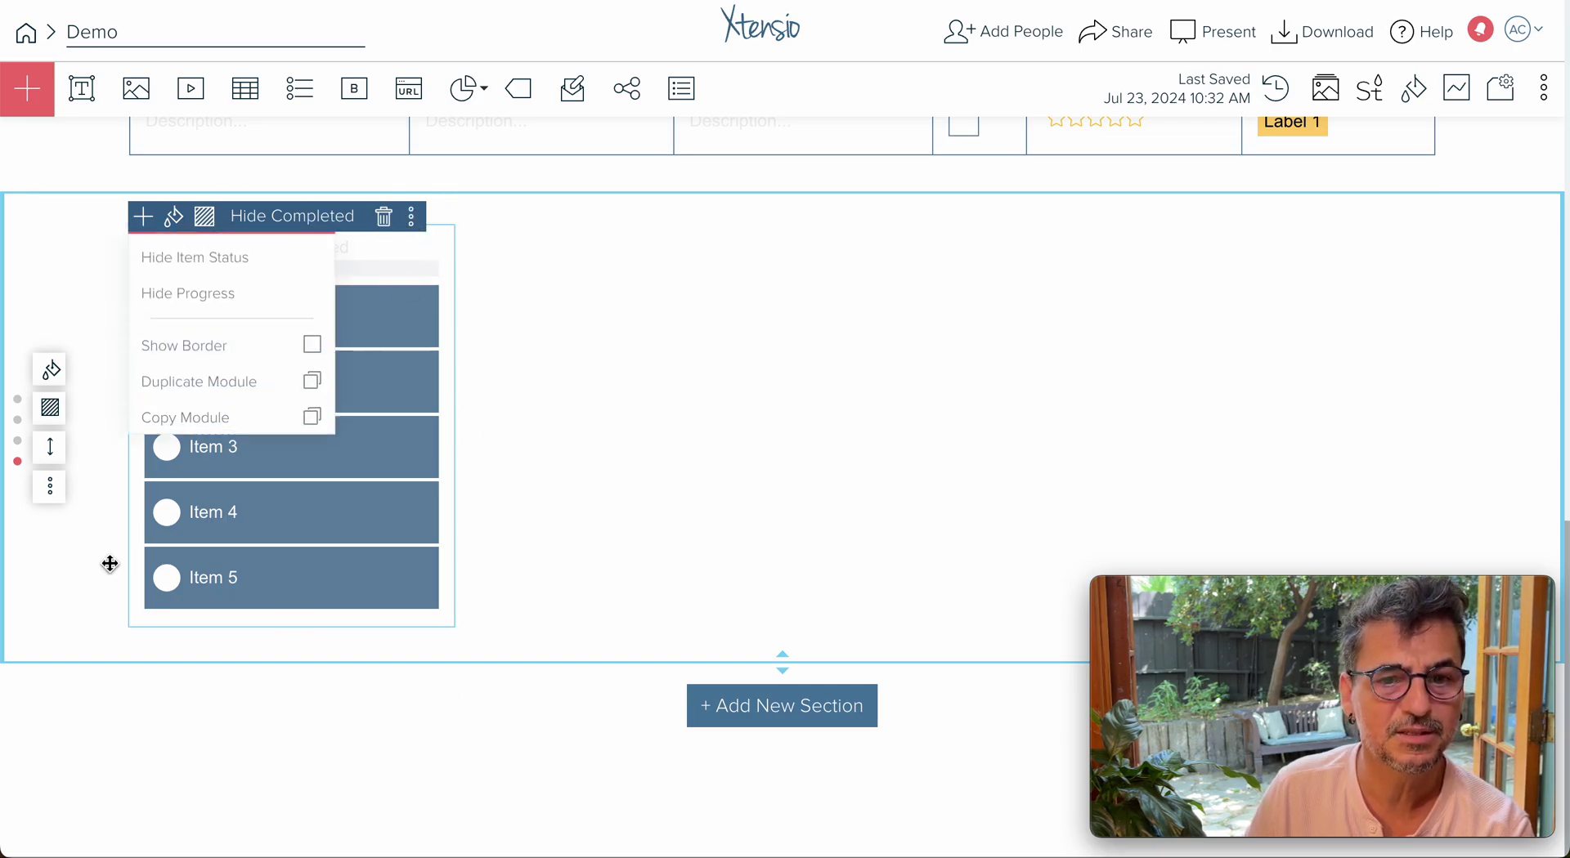
left_click(147, 219)
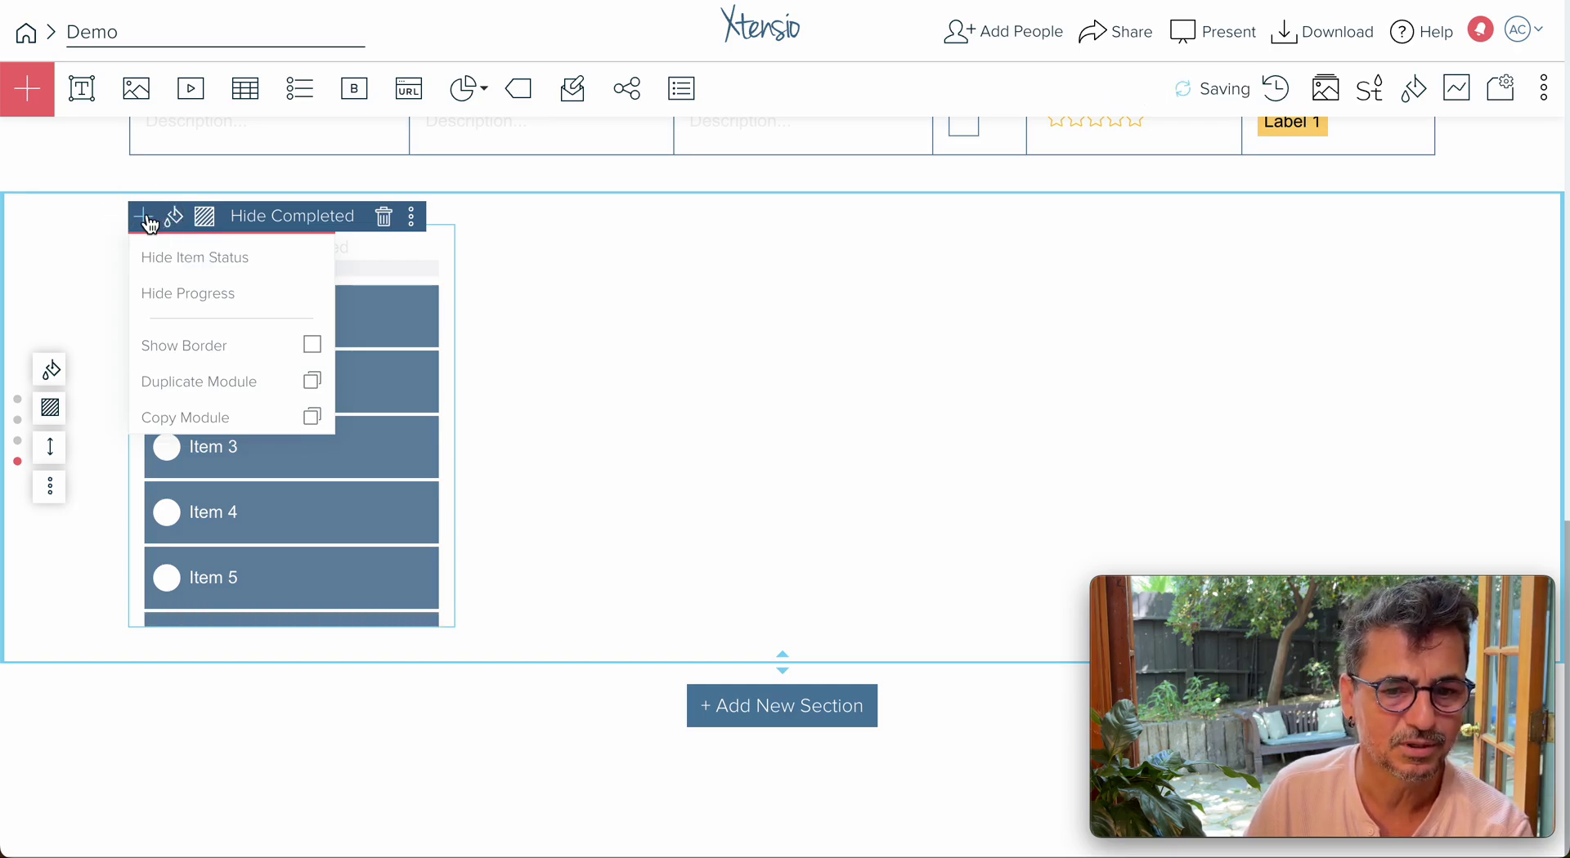
Duplicate the task list module and place the copy directly to the right of the original
left_click(412, 217)
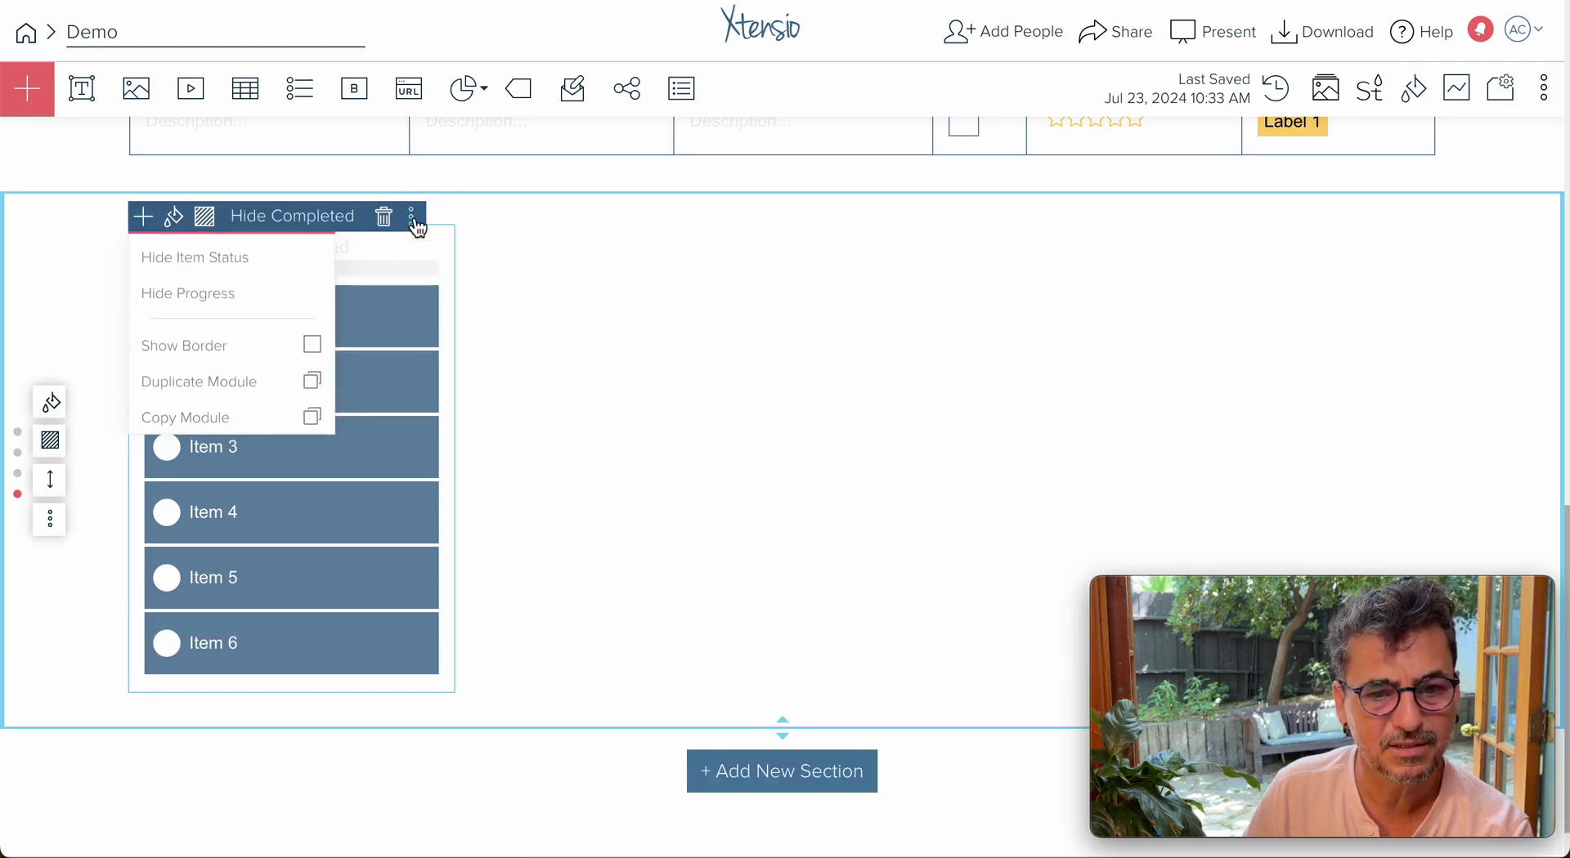
left_click(224, 396)
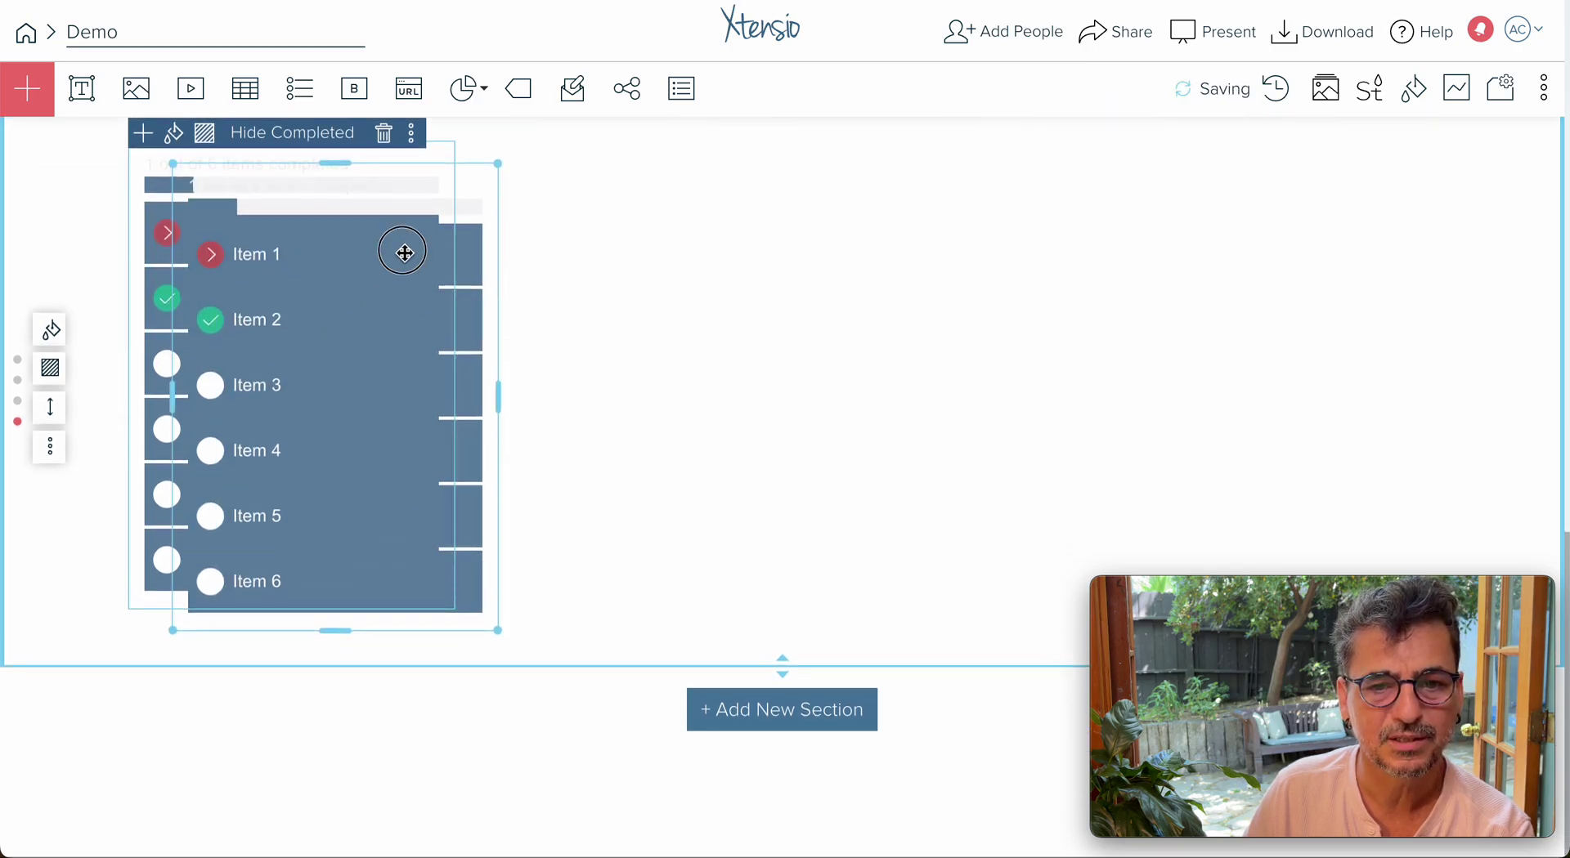
left_click_drag(403, 252, 692, 228)
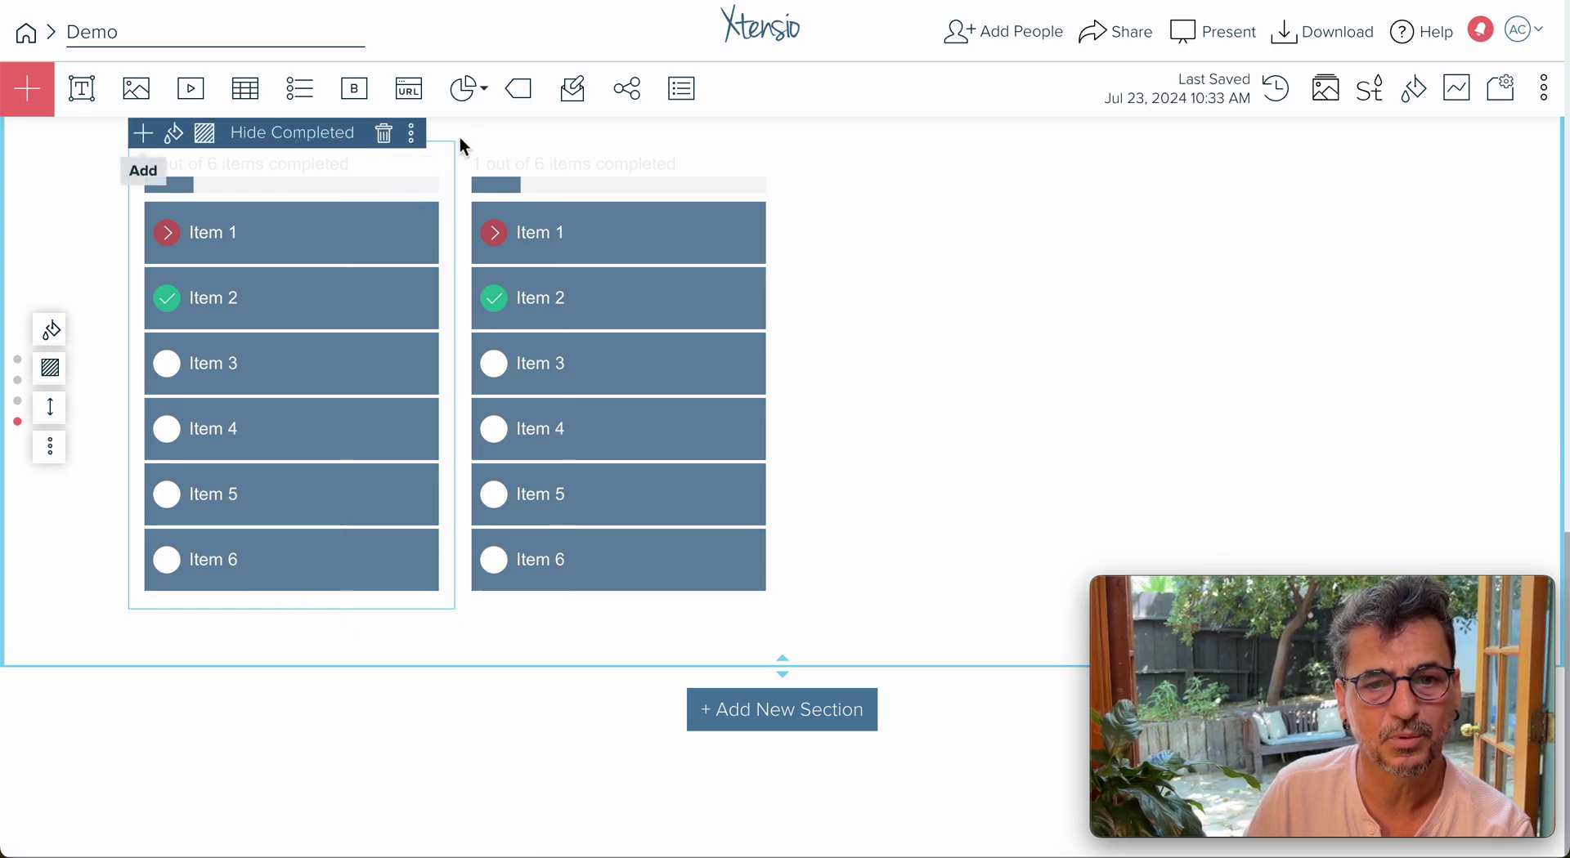
Make another copy of the first task list and place it to the right of the second one
left_click(412, 136)
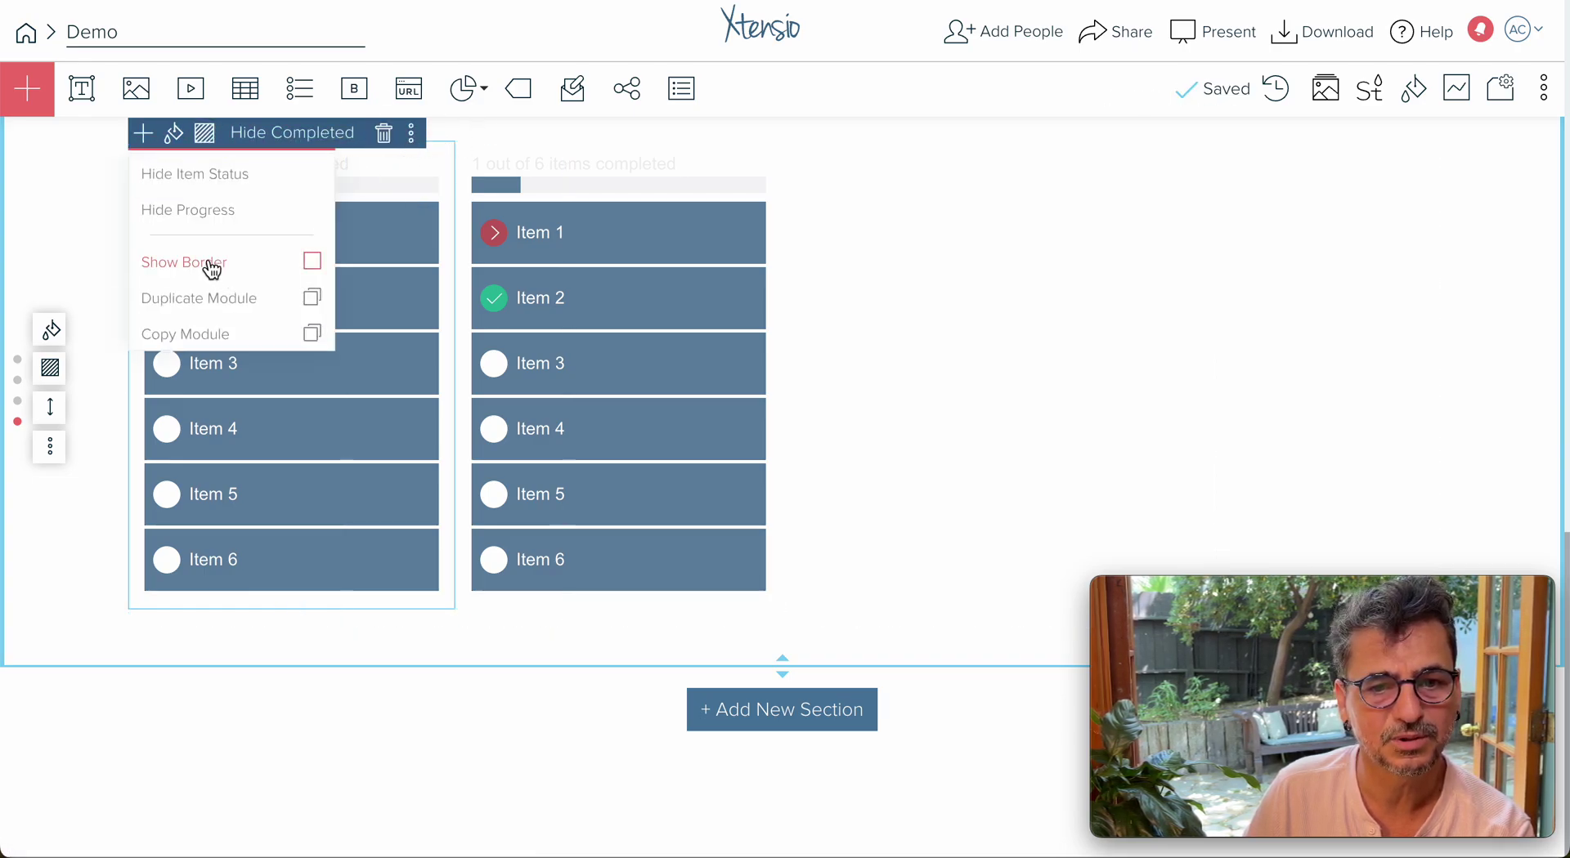
left_click(230, 305)
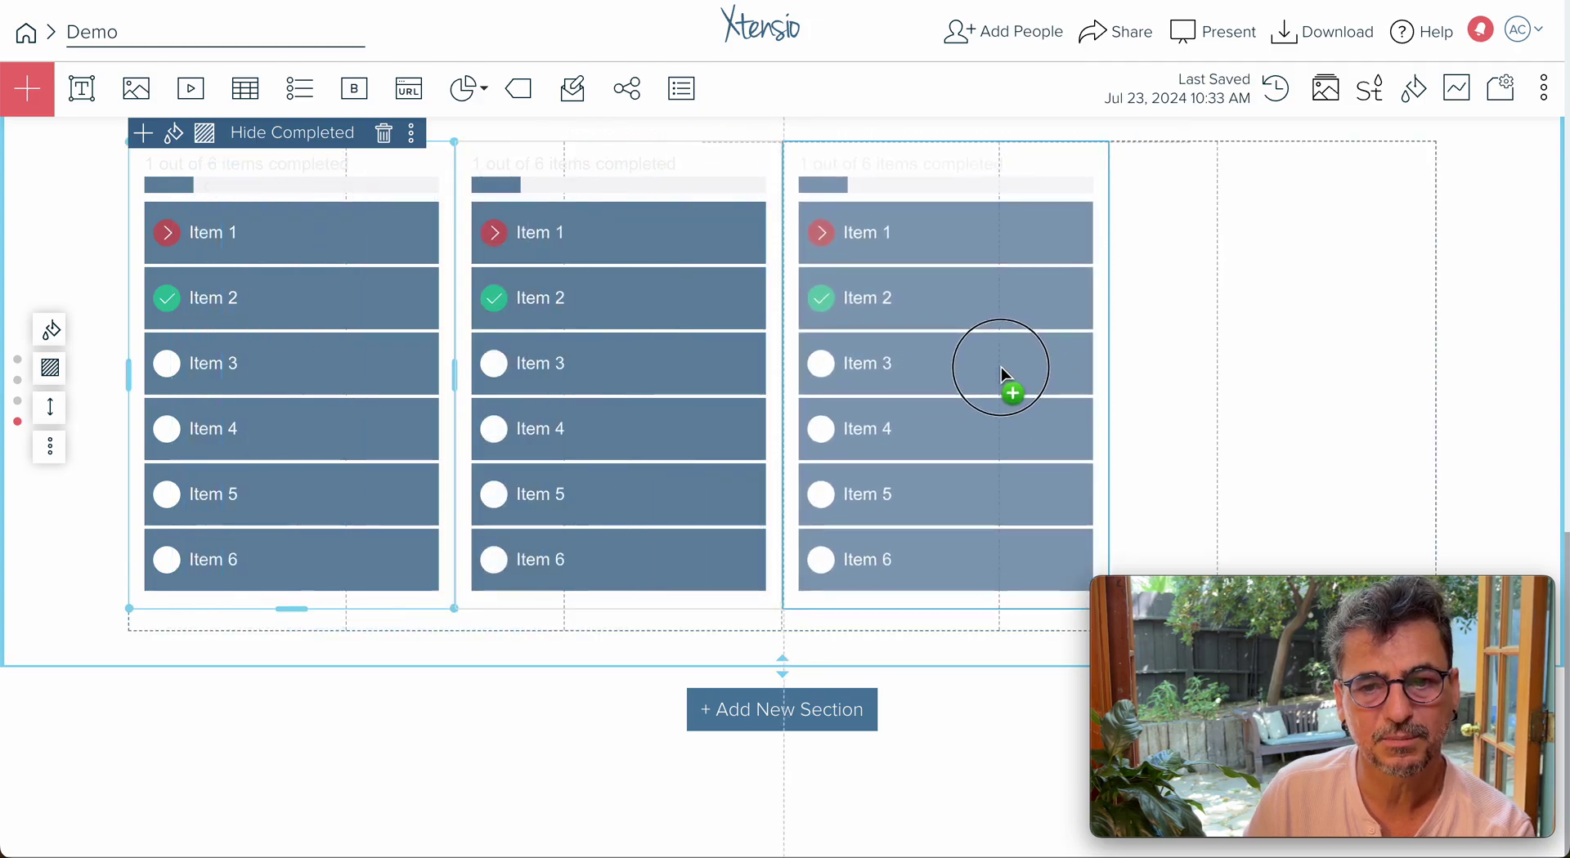
left_click(1001, 366)
scroll(263, 341, "up", 1)
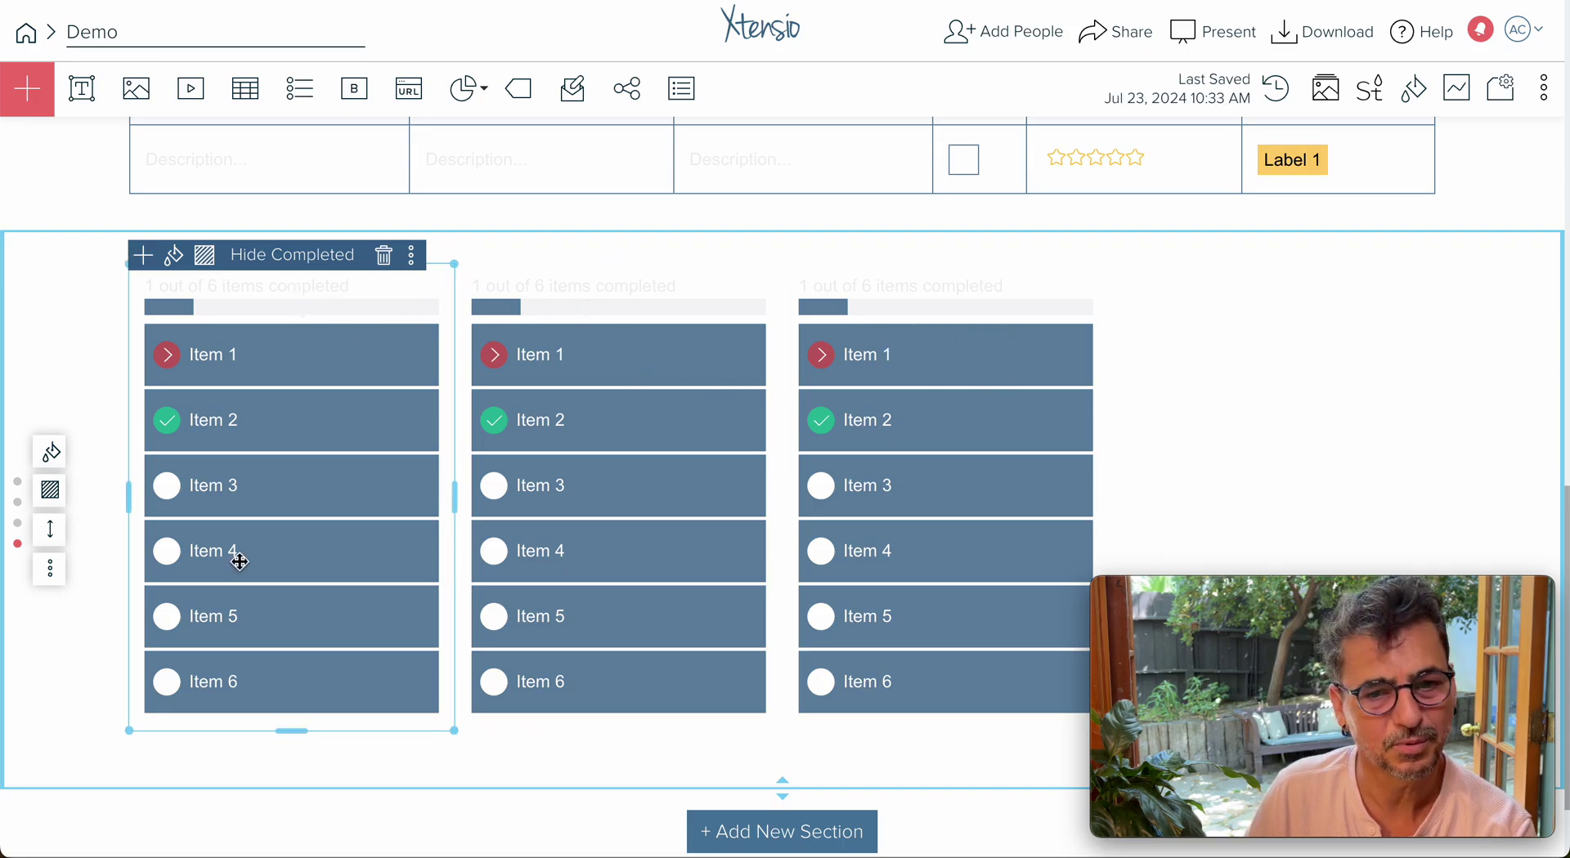
Move Item 2 from the first task list into the second, and place Item 3 above Item 2 in the third list
left_click_drag(422, 424, 728, 421)
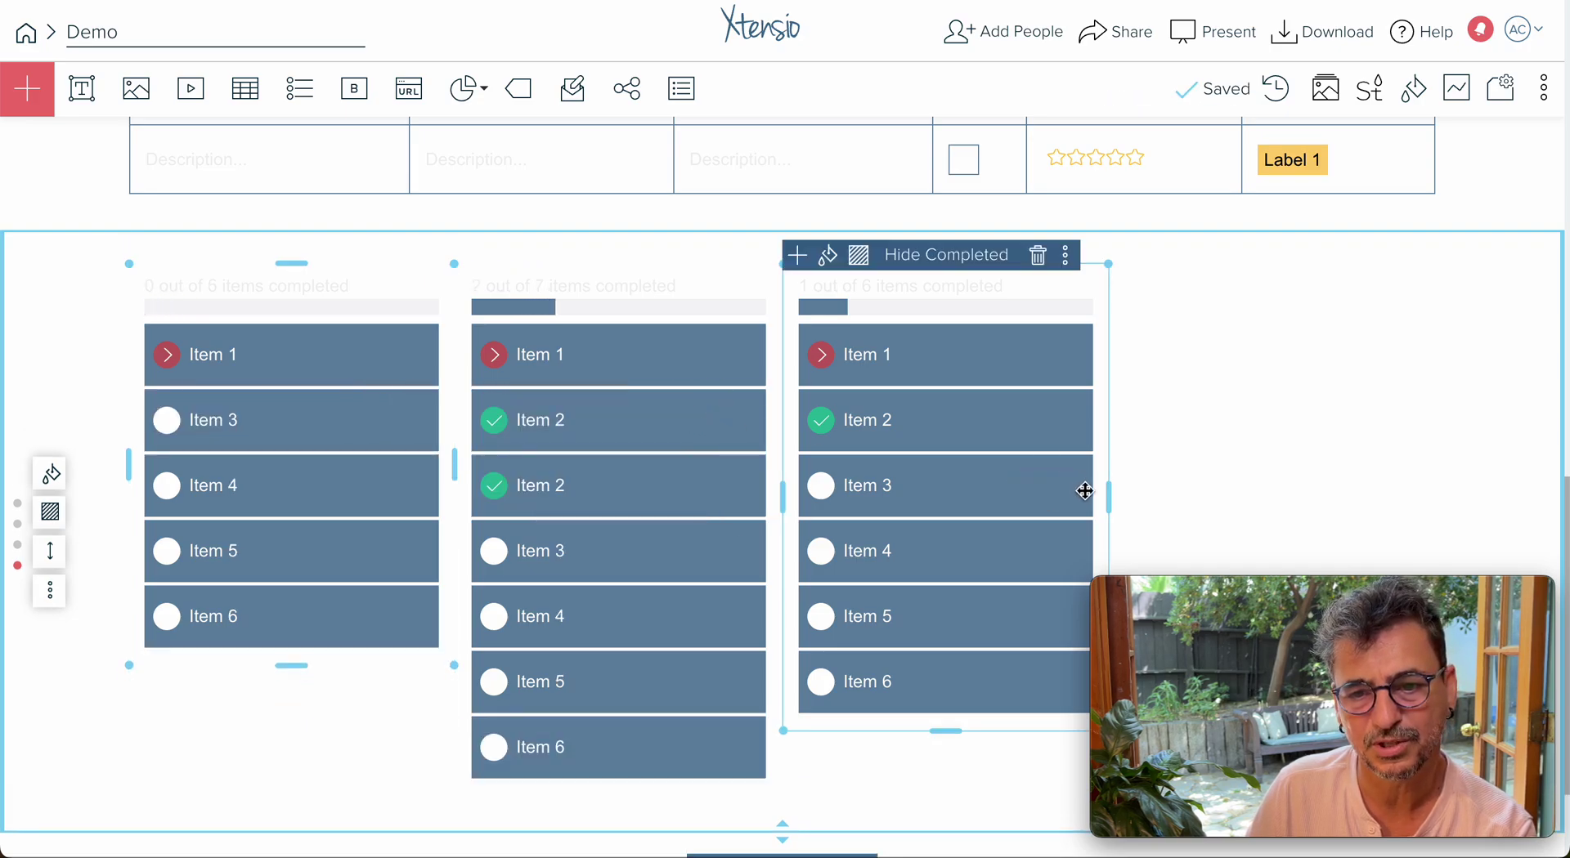
left_click_drag(1072, 487, 1076, 413)
Set the list color of the third task list to blue and of the second task list to red
left_click(828, 256)
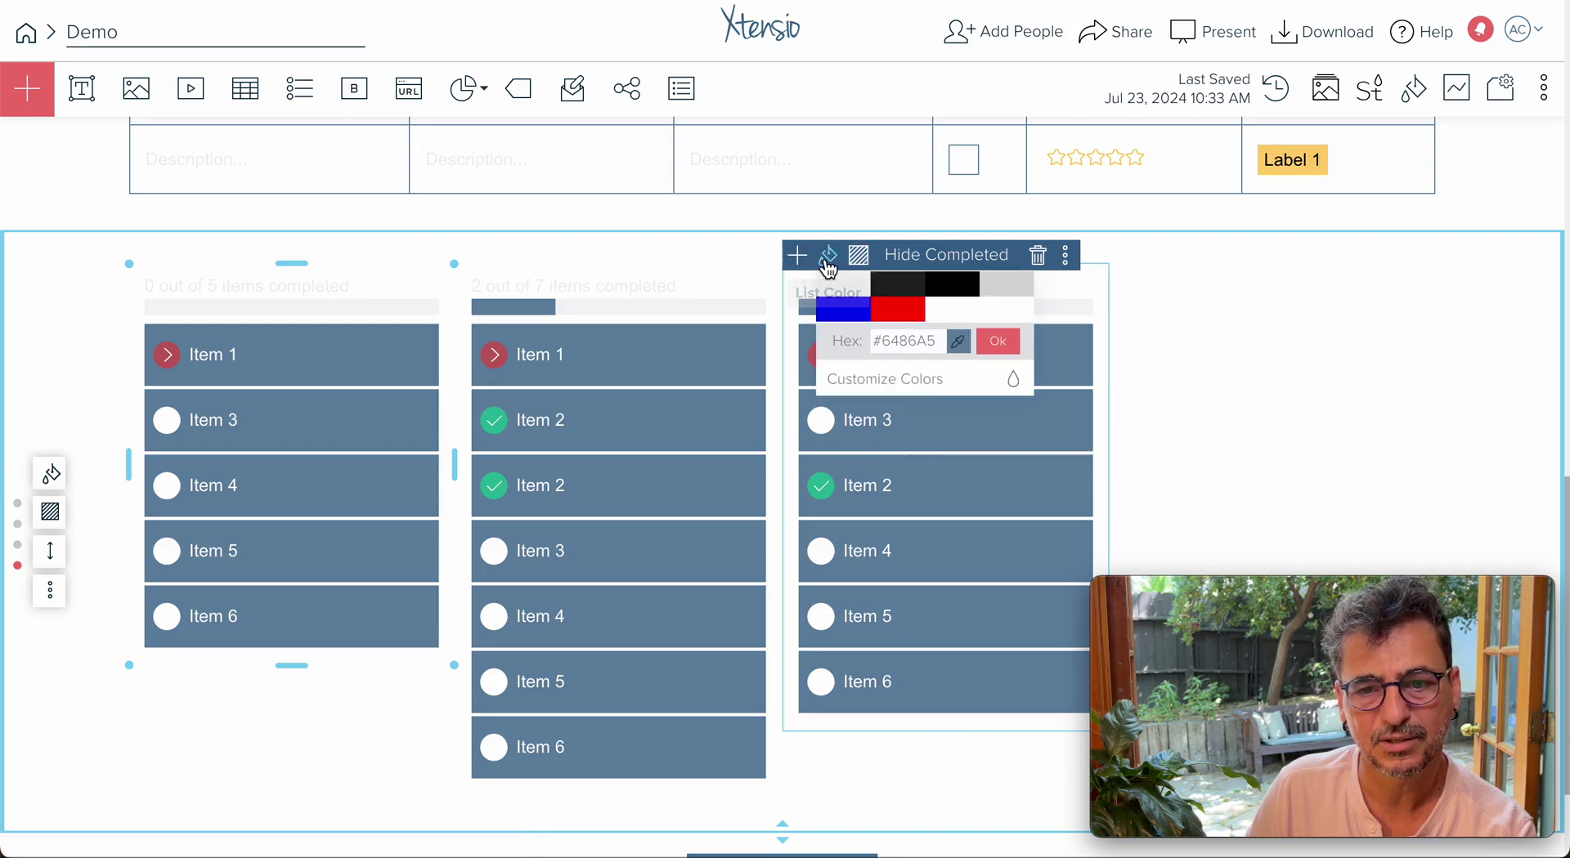
left_click(842, 309)
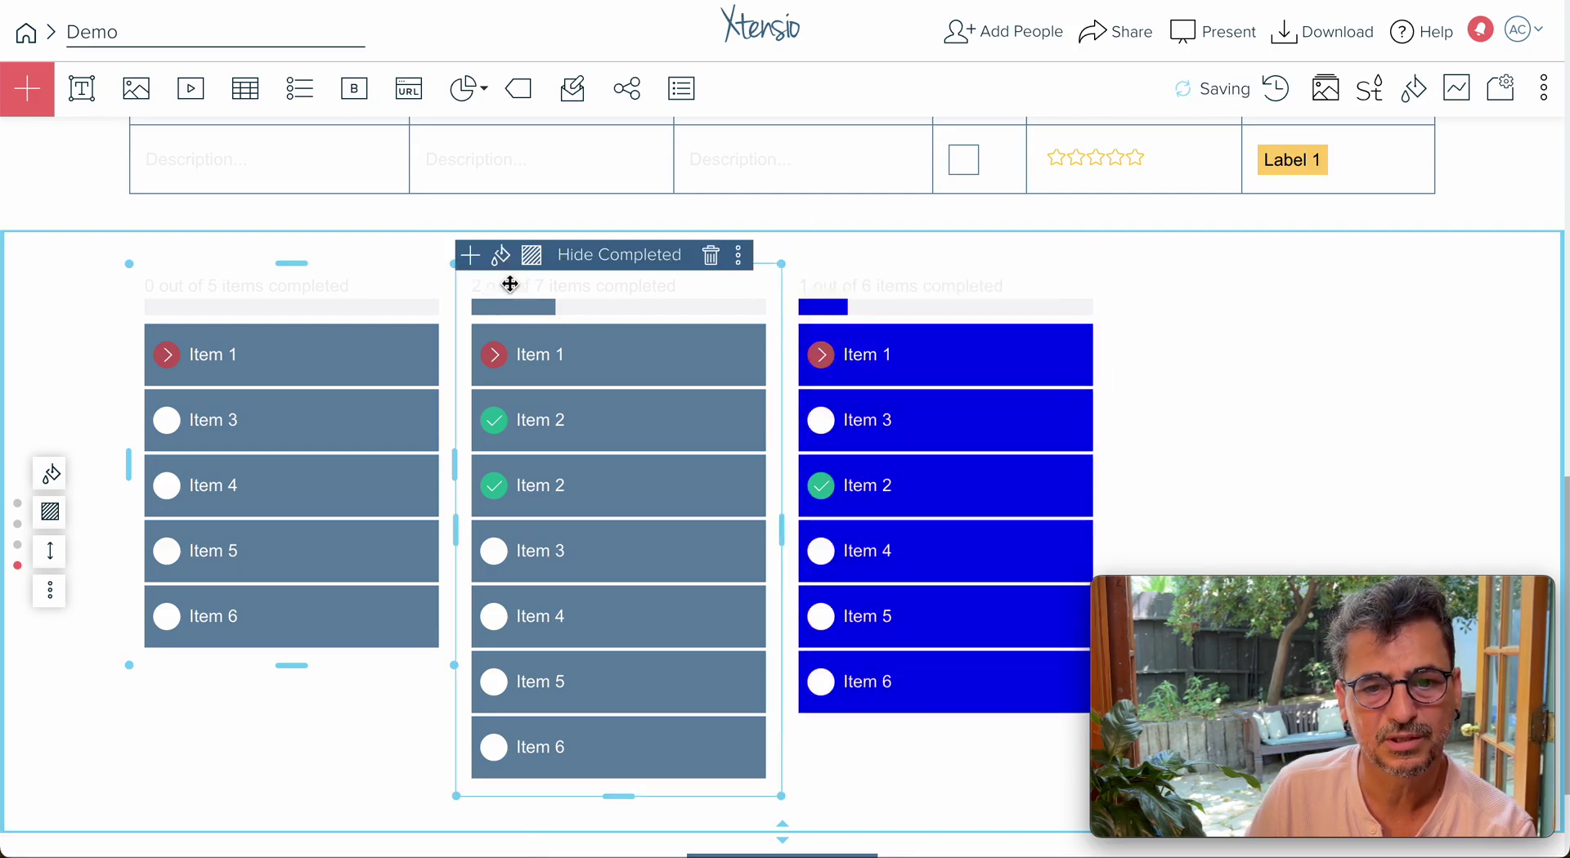
left_click(500, 255)
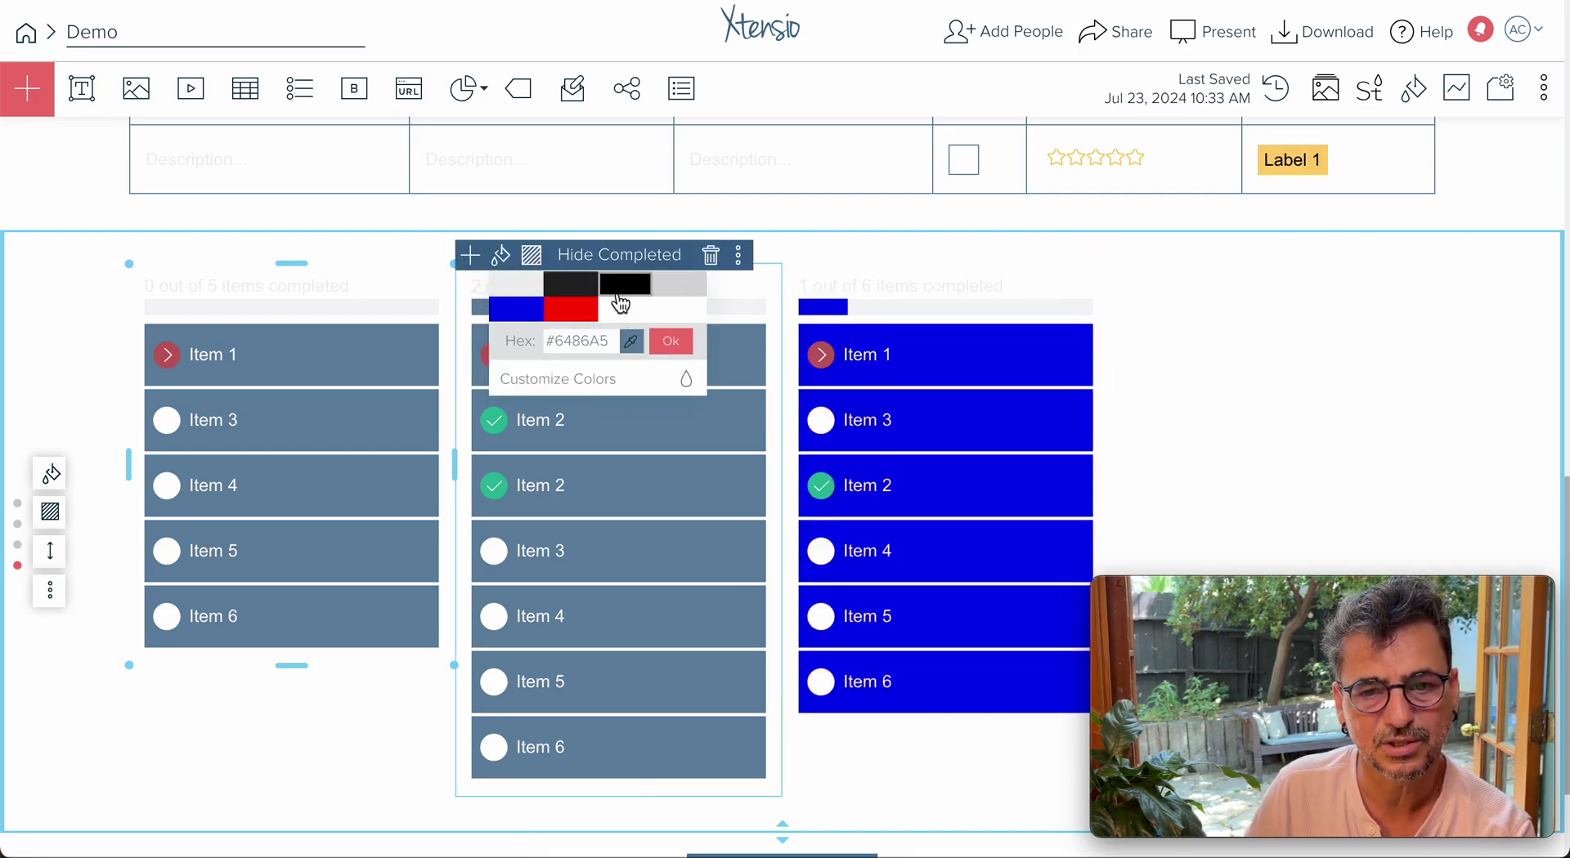
left_click(570, 312)
Give the first task list a custom bright lime-green list color
left_click(294, 356)
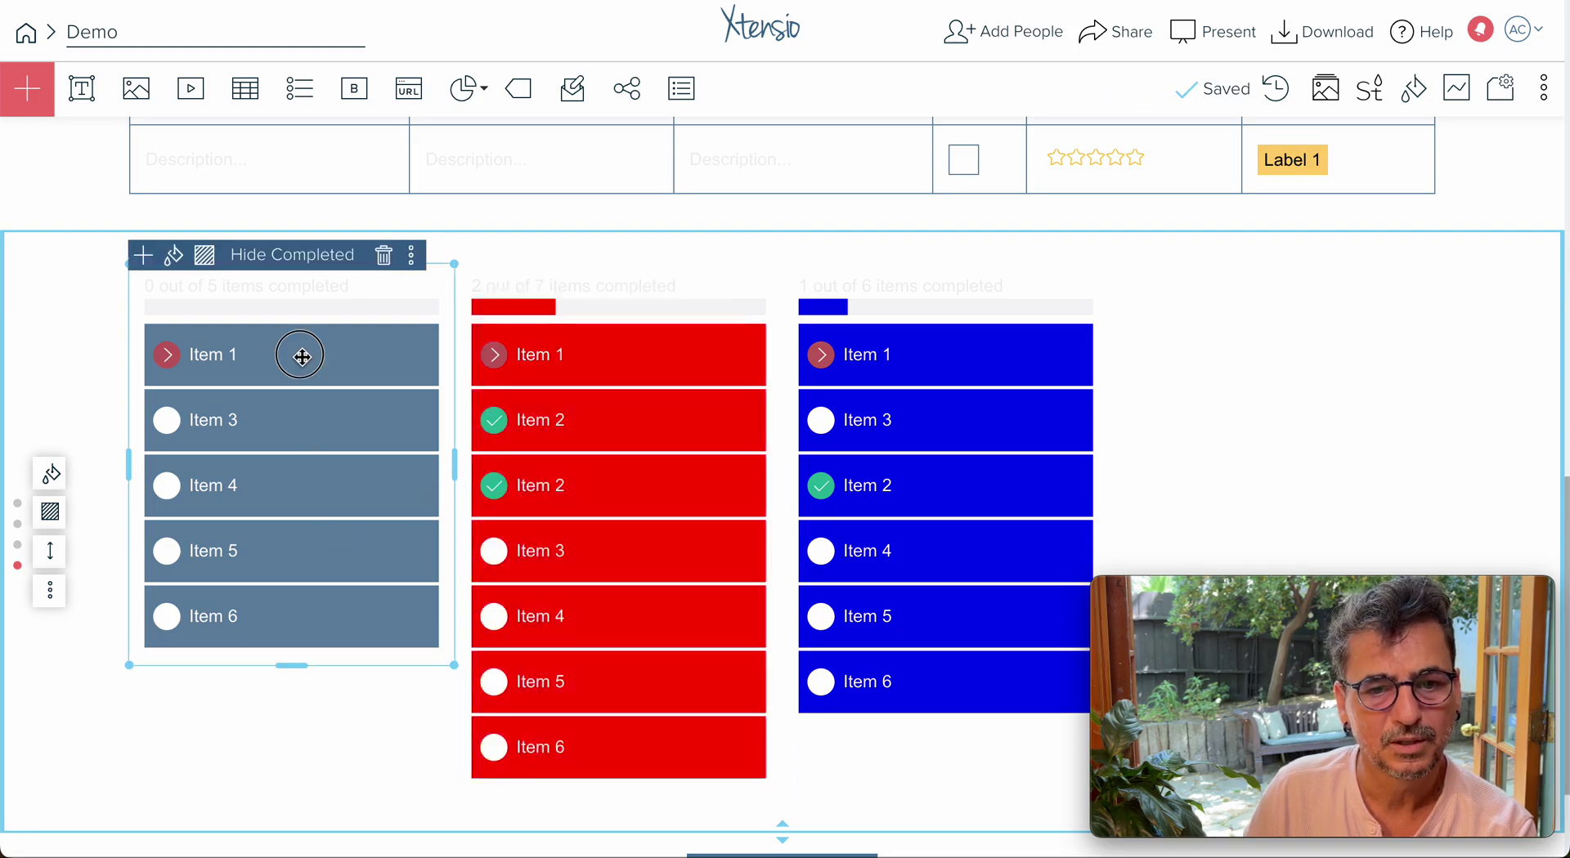
left_click(204, 255)
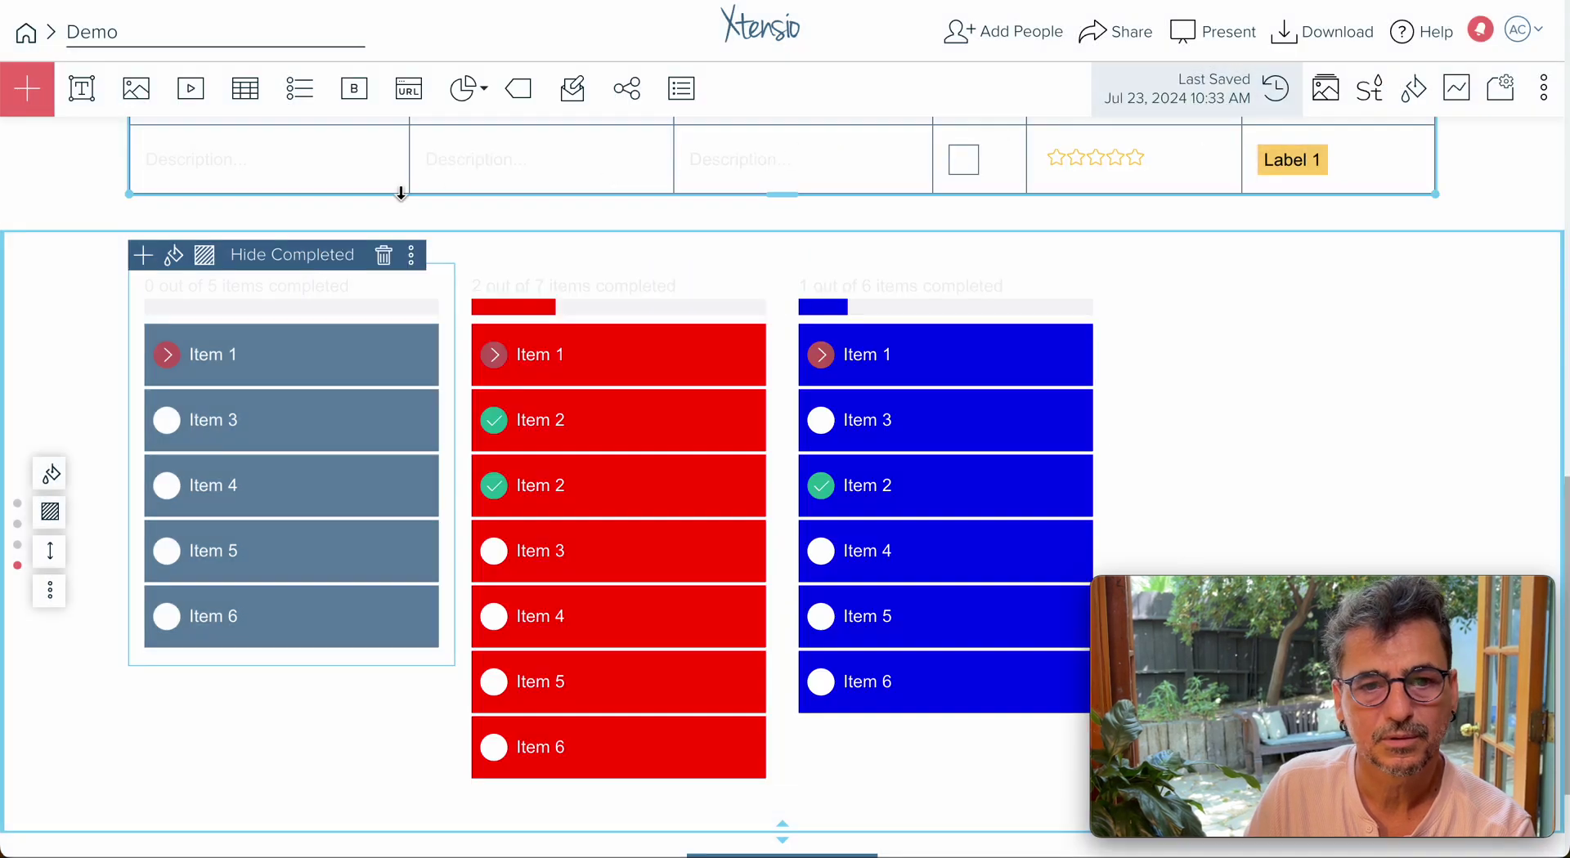
left_click(1214, 106)
left_click(173, 255)
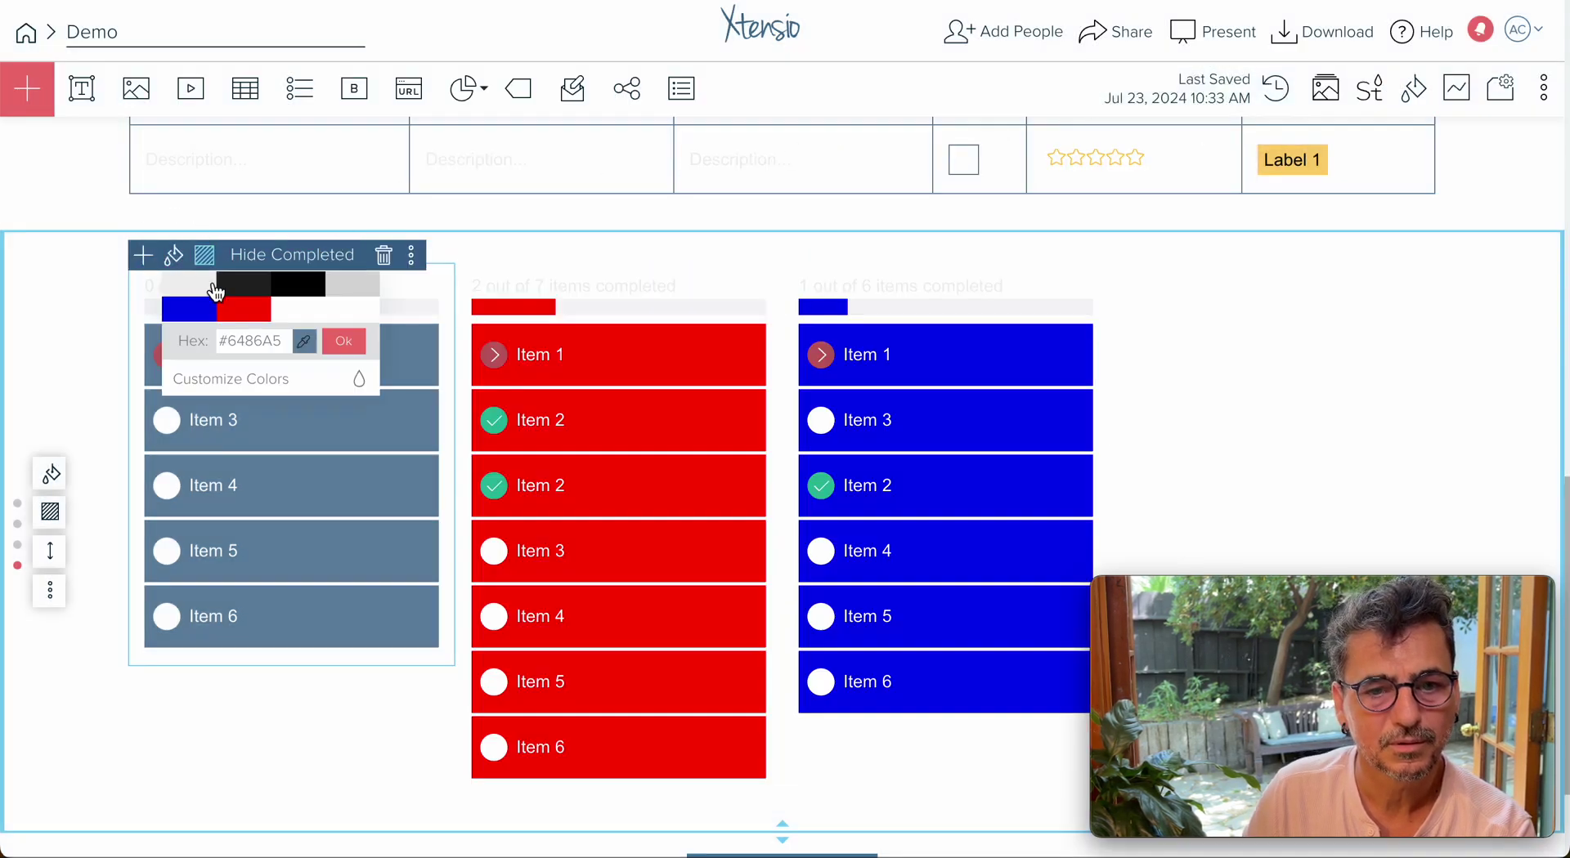
left_click(304, 341)
left_click_drag(481, 459, 482, 472)
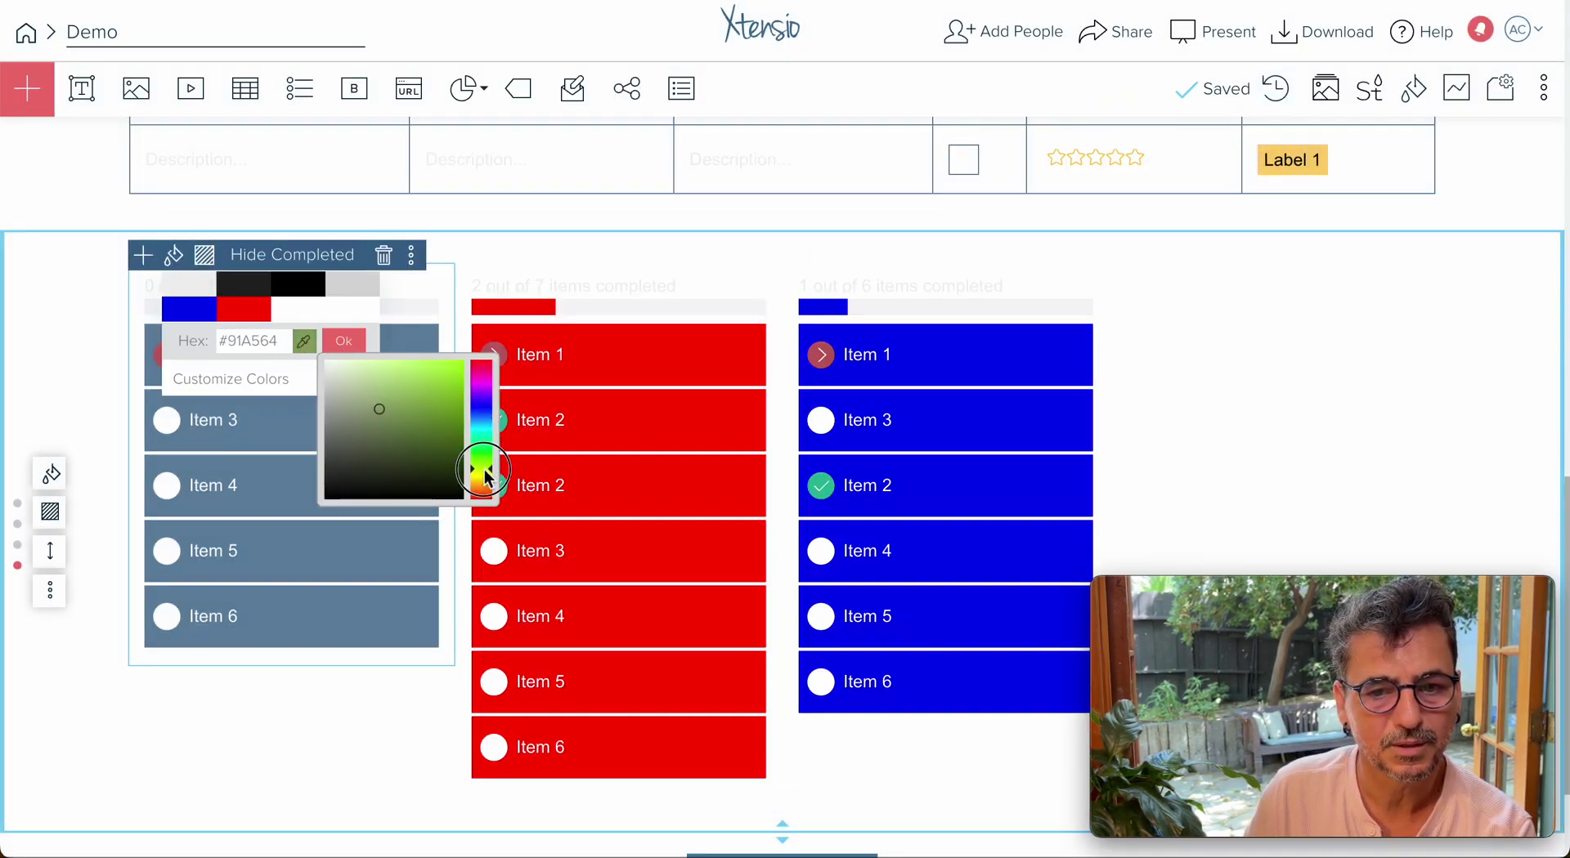
left_click(432, 378)
left_click(343, 341)
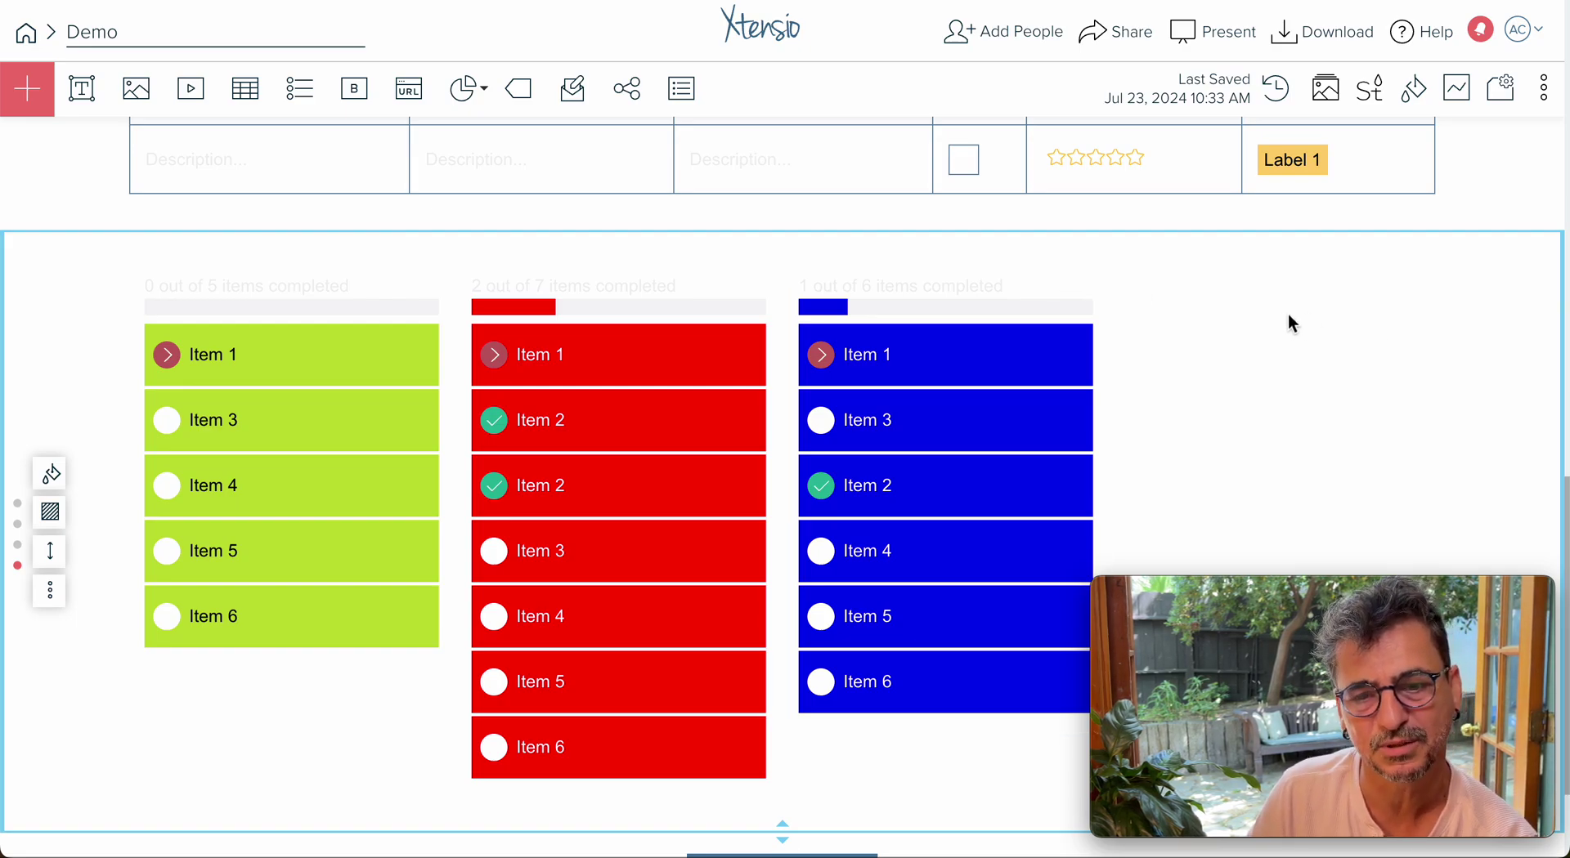
Add a new section below the task lists and insert a button with the URL #, the text CTA and the color black
scroll(1283, 315, "down", 2)
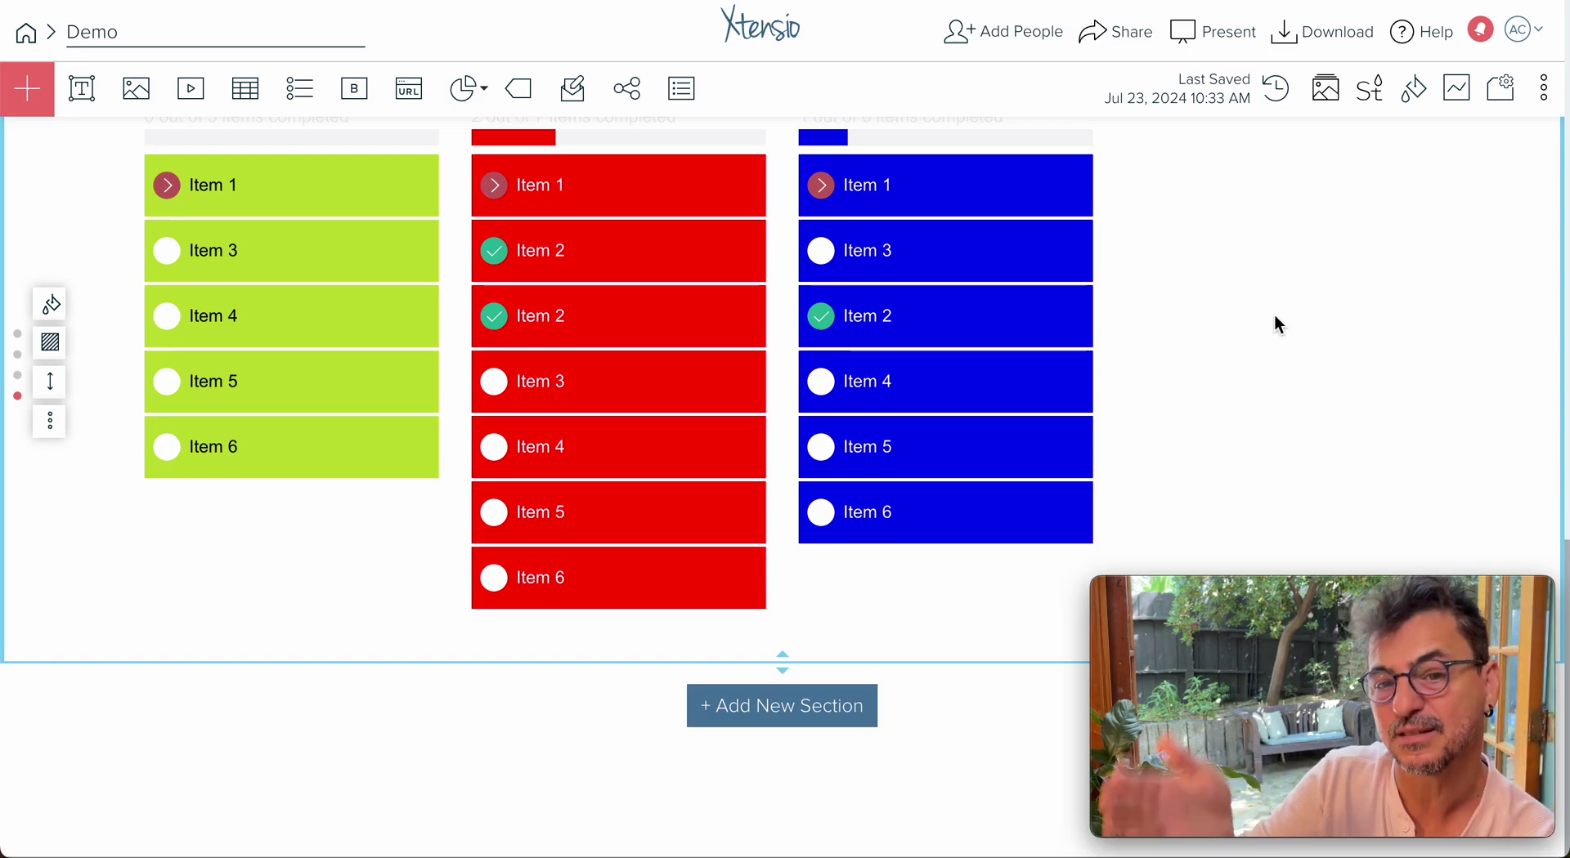
left_click(789, 713)
left_click(797, 557)
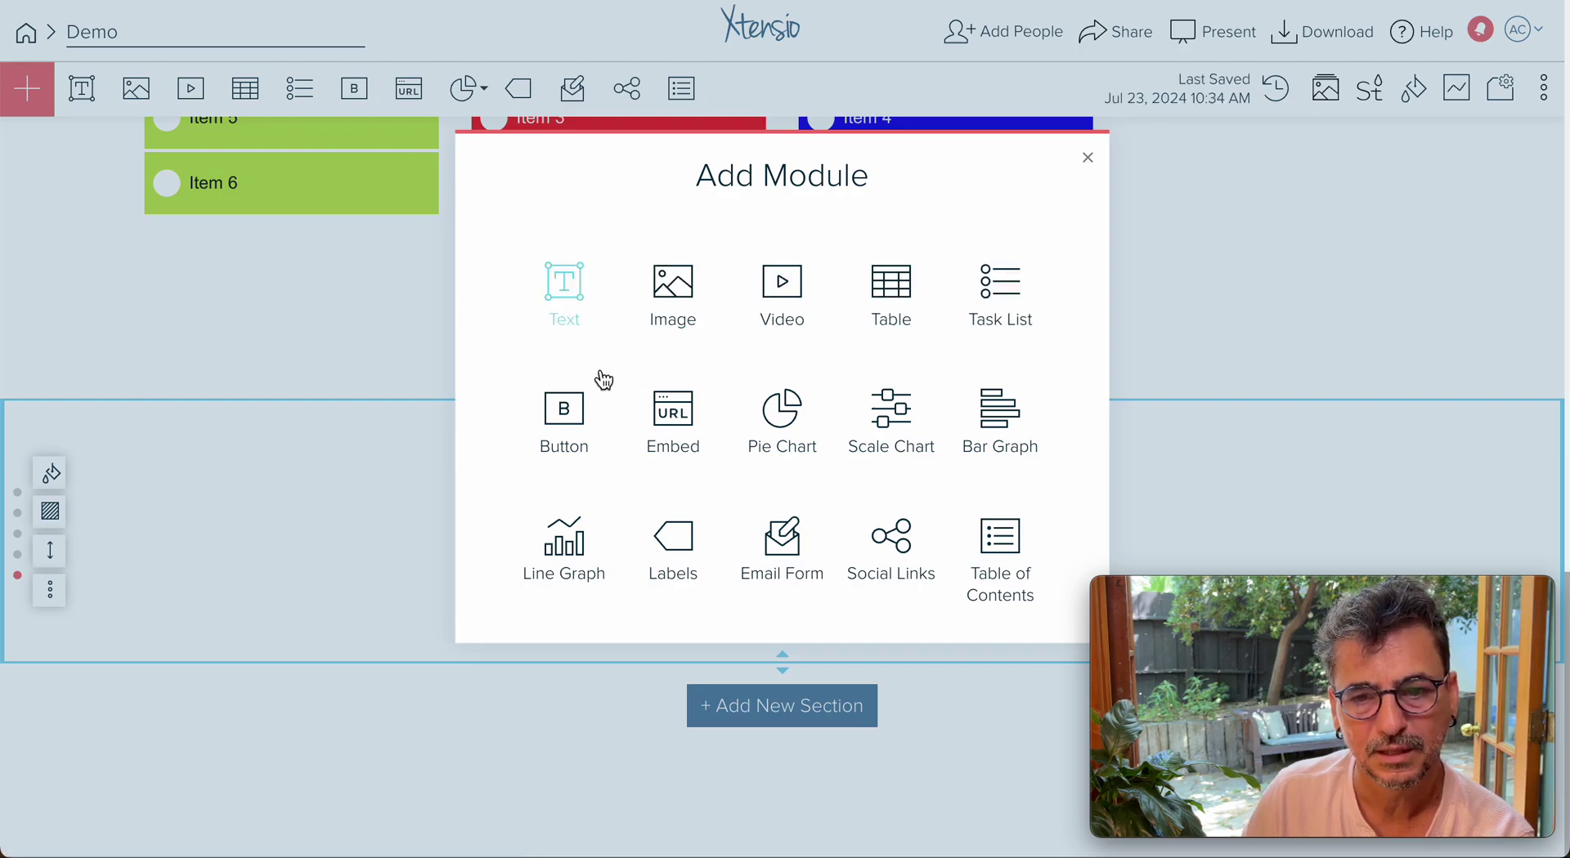
left_click(561, 413)
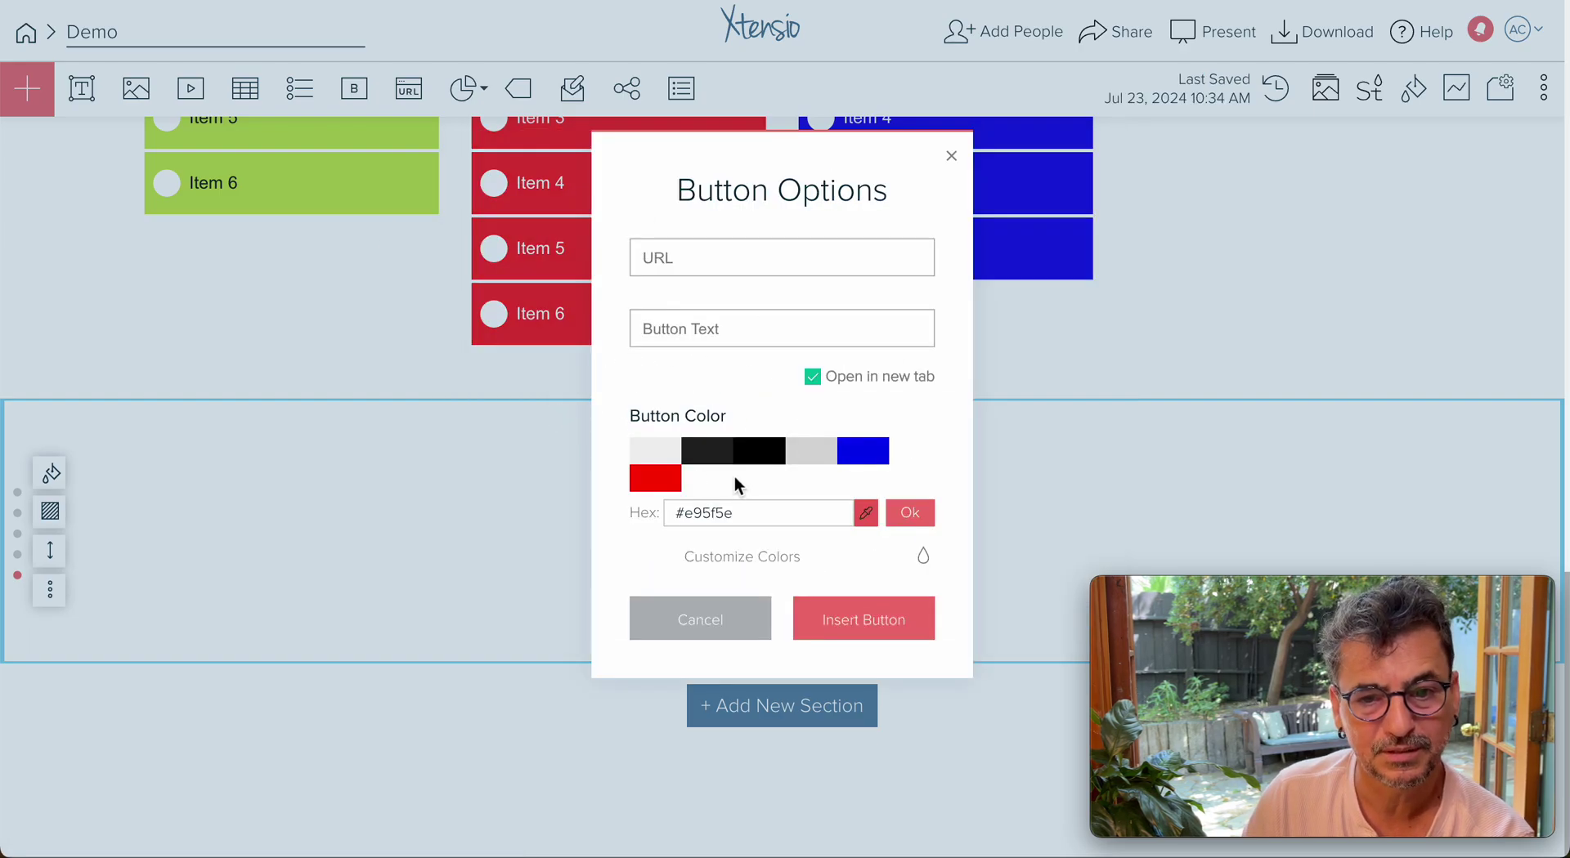
left_click(762, 455)
left_click(720, 260)
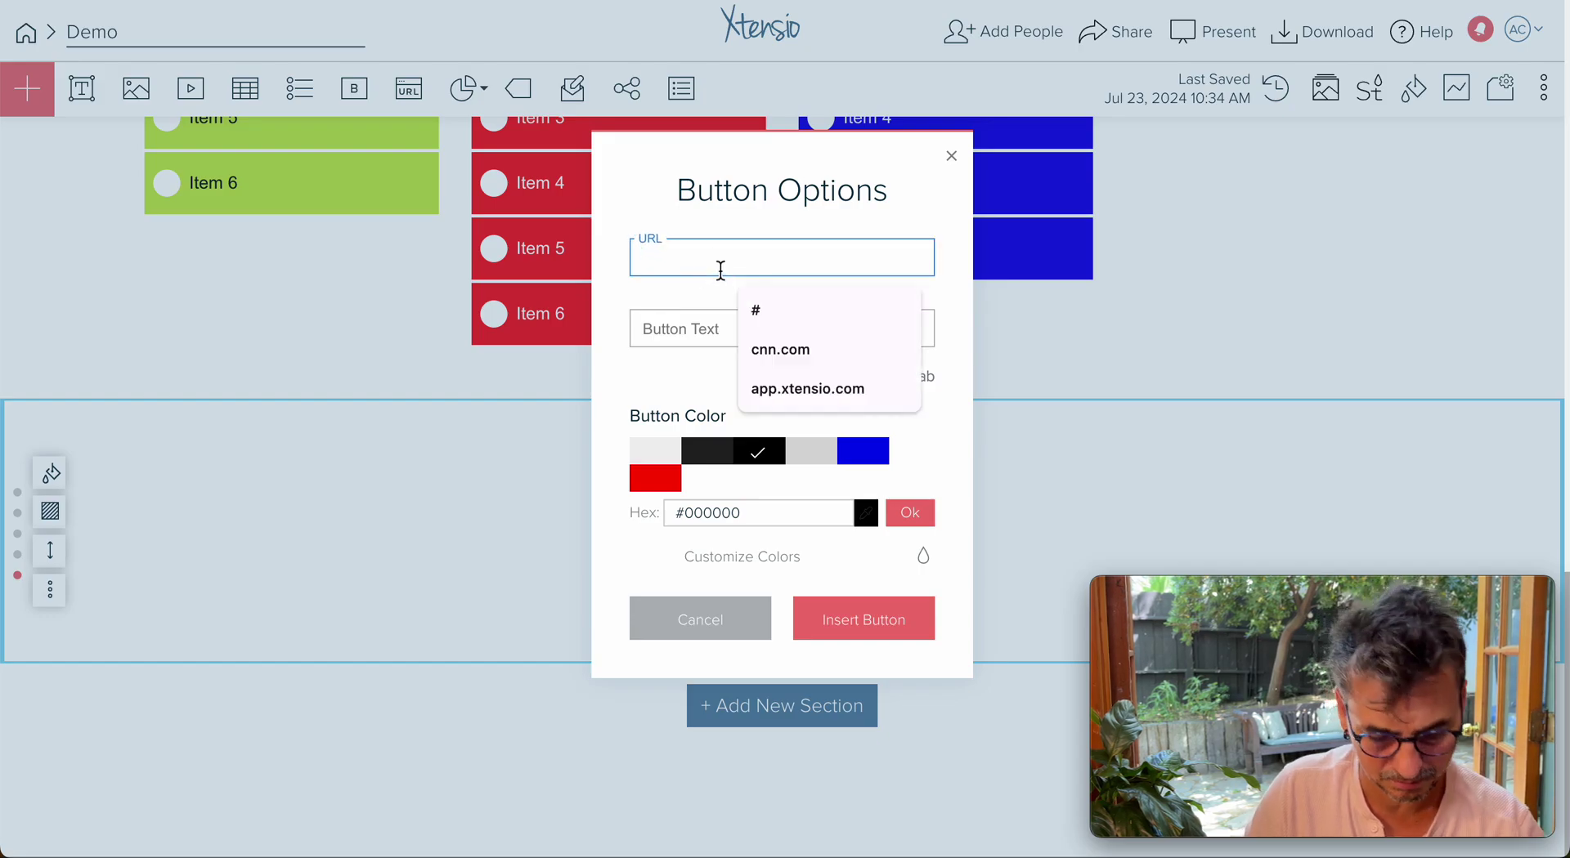
type("#")
left_click(734, 327)
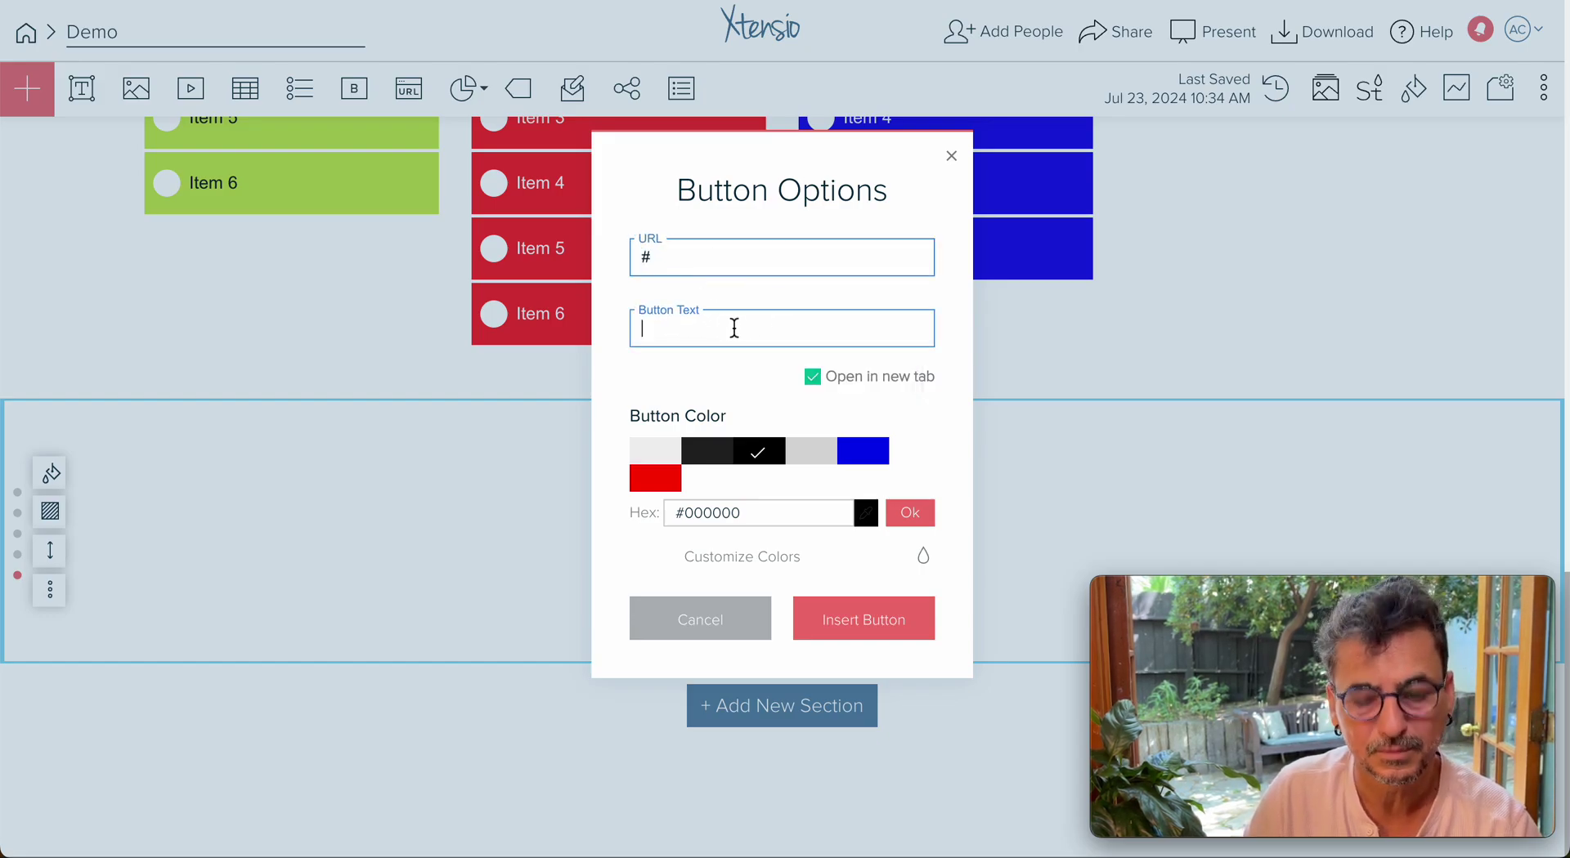
type("CTA")
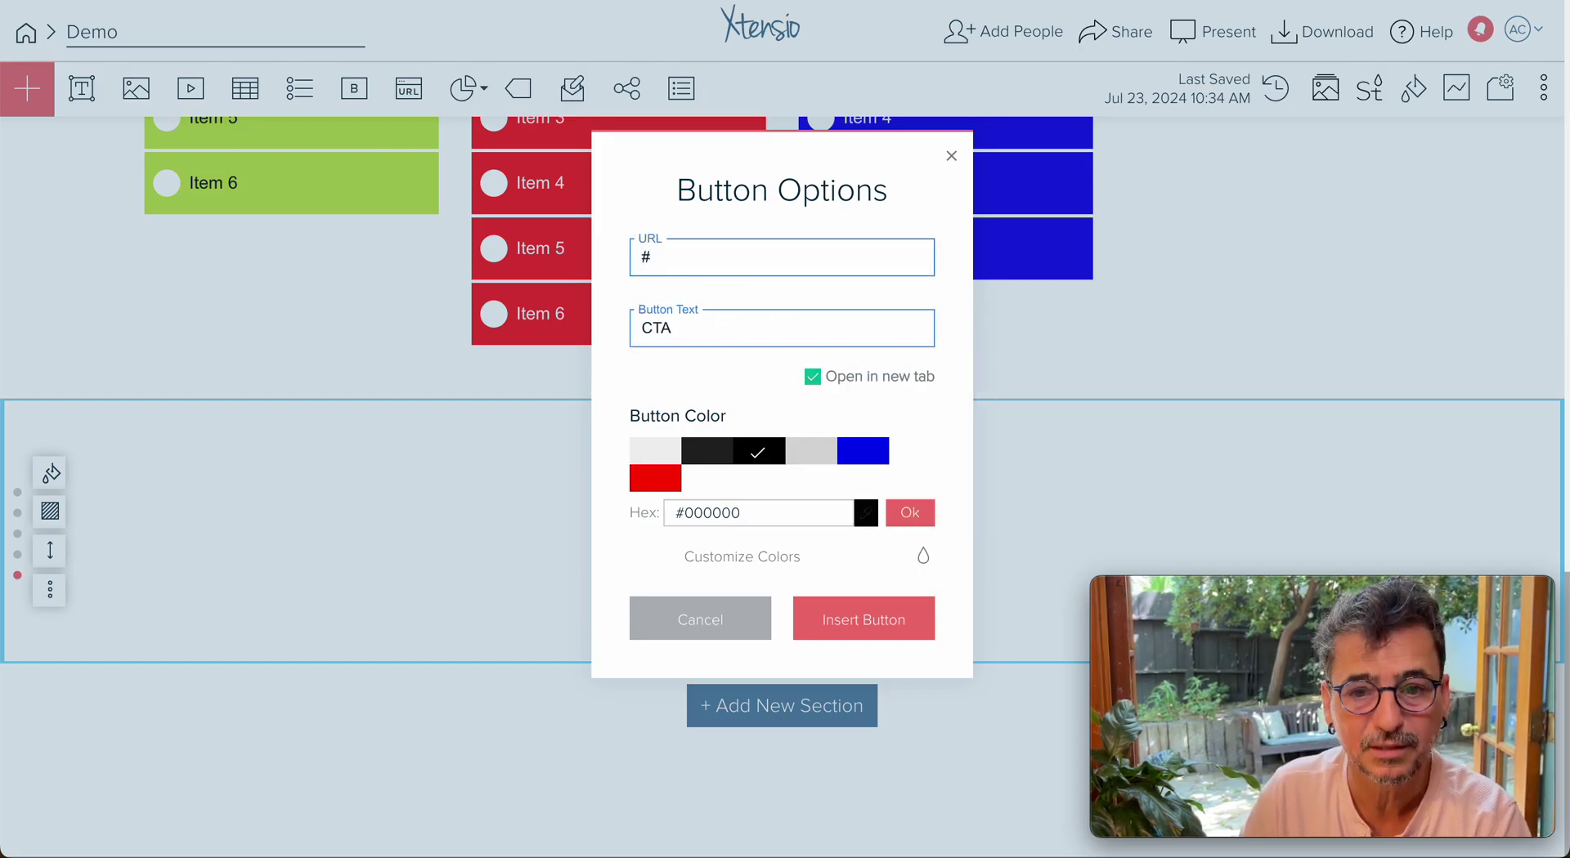
left_click(903, 622)
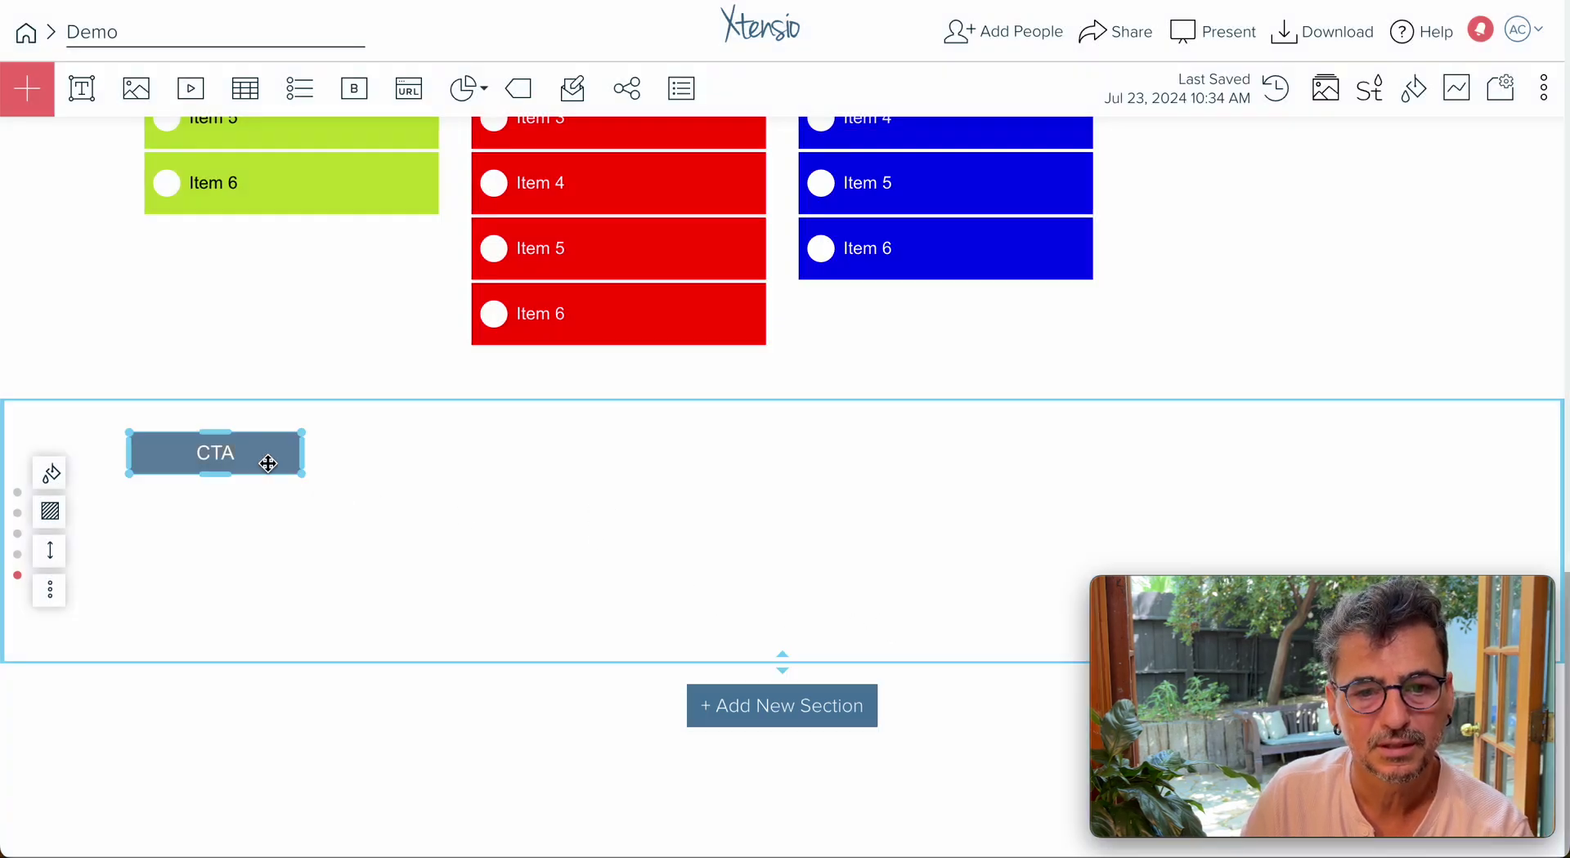
Move the CTA button to the middle of its section and enlarge it into a wide rectangle
left_click_drag(266, 459, 810, 746)
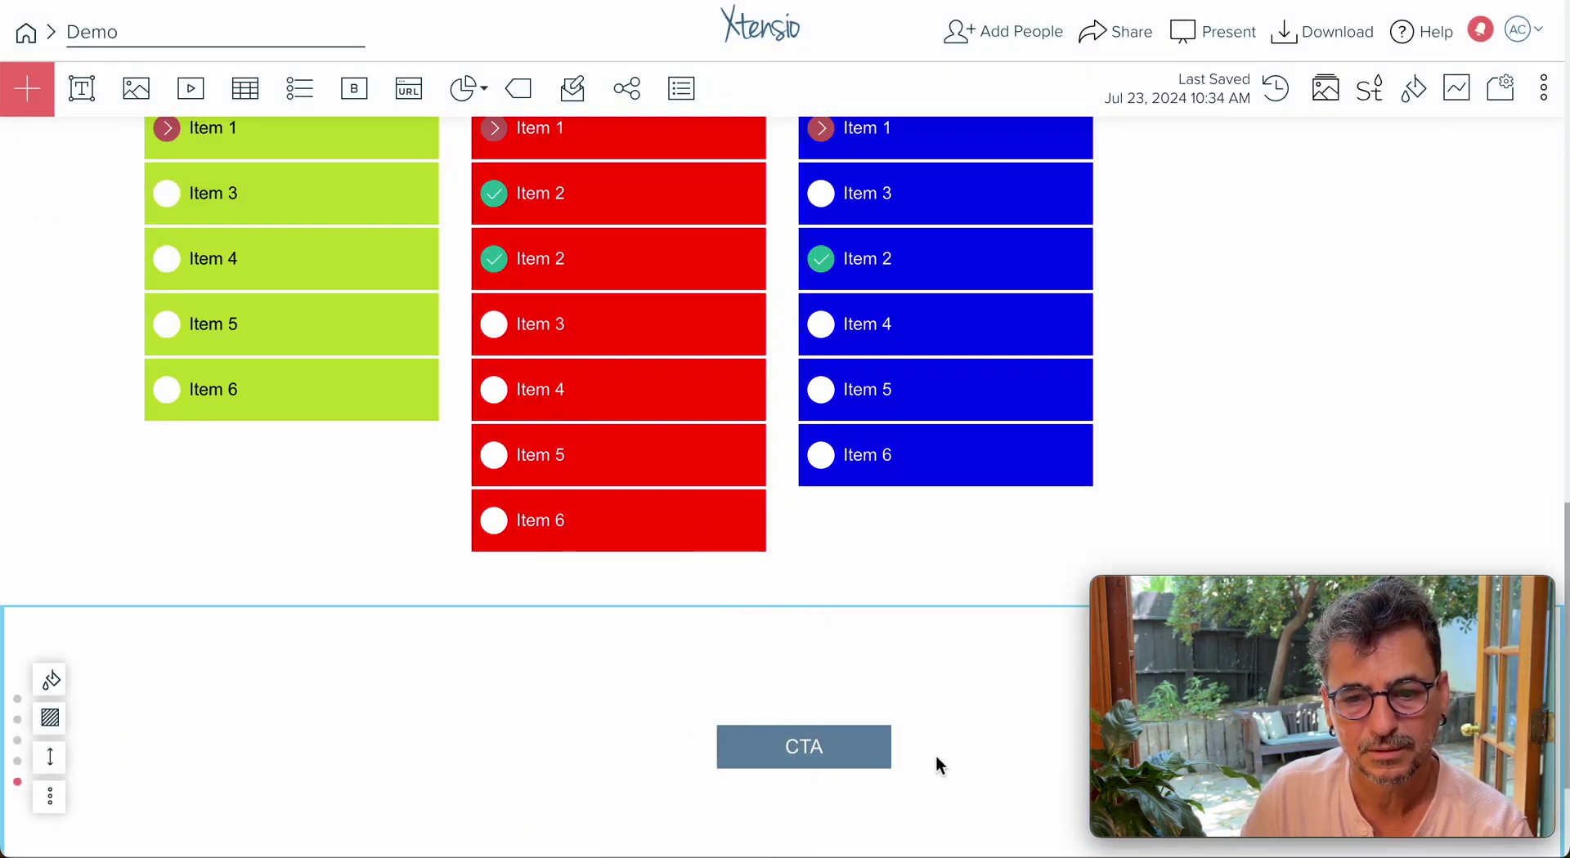
left_click_drag(897, 700, 1082, 802)
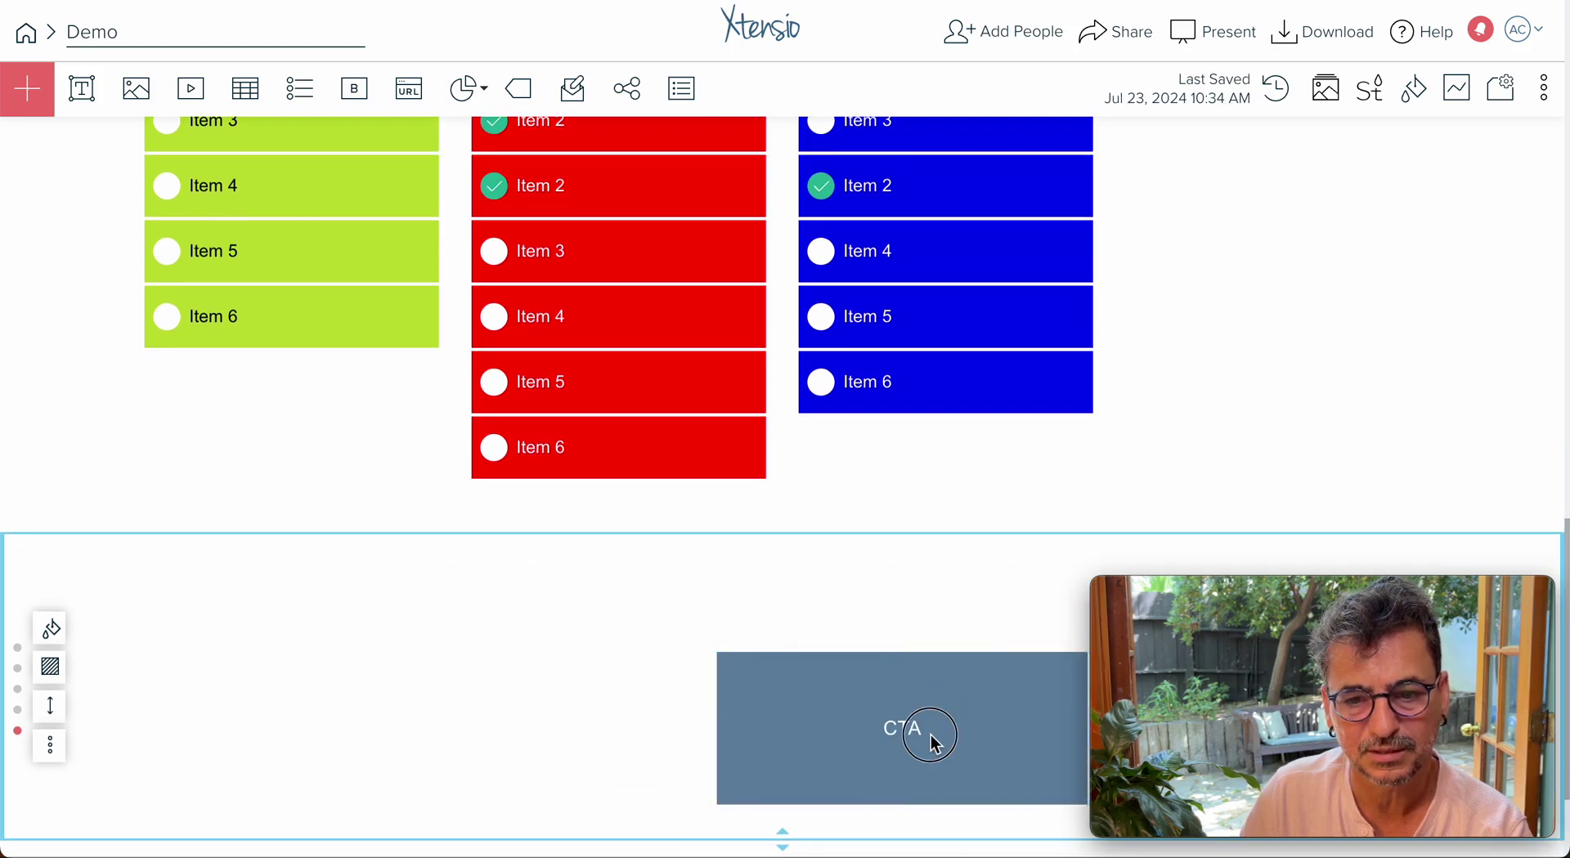
left_click_drag(928, 736, 782, 767)
left_click_drag(798, 694, 804, 703)
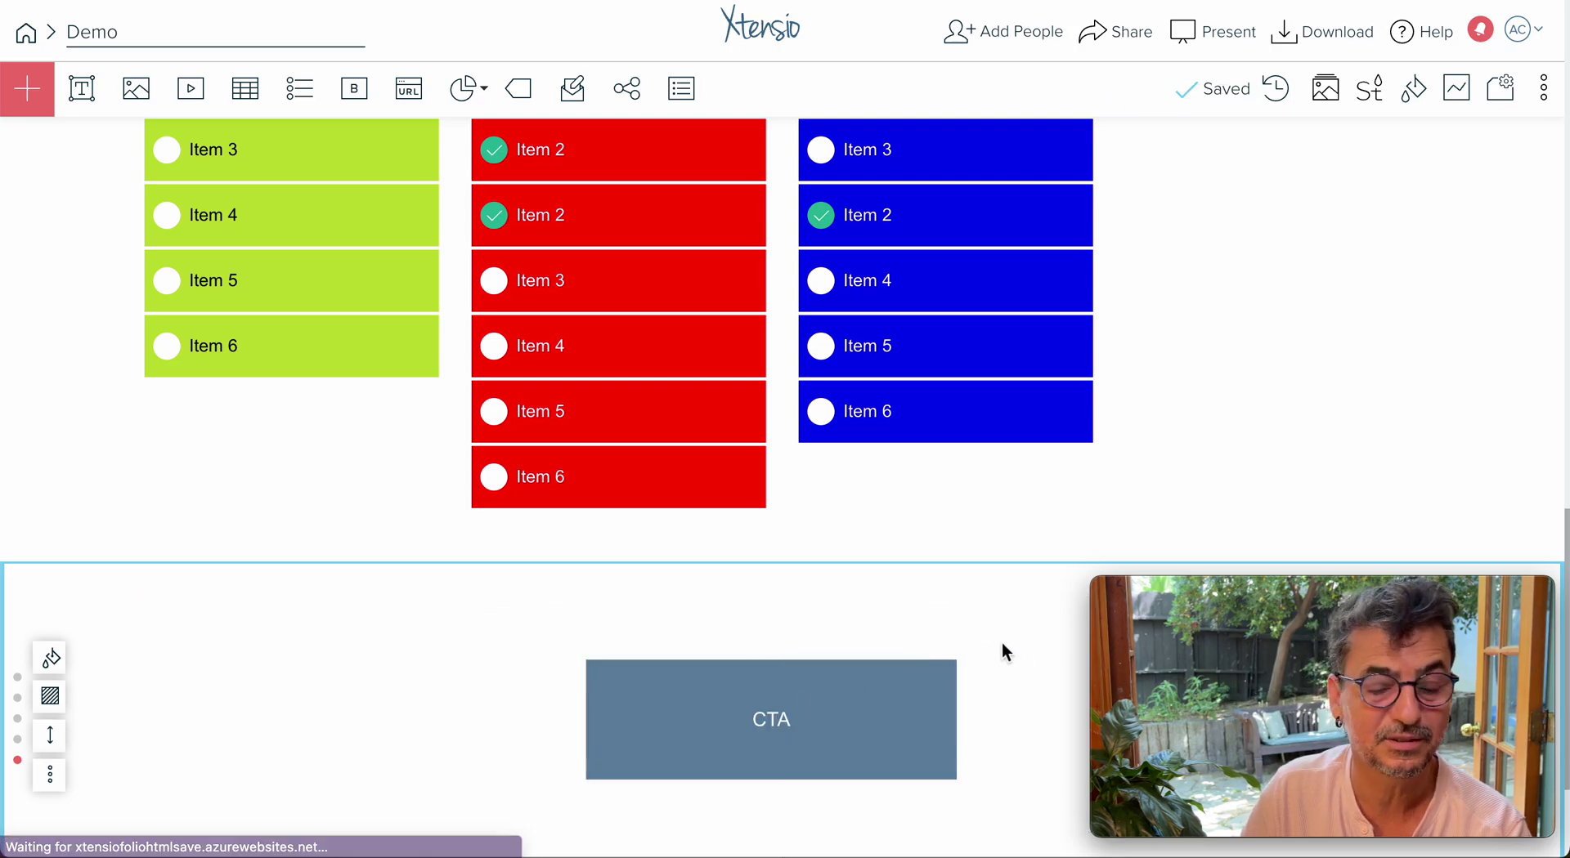
Set the background of the section with the CTA button to the dark gray palette color
scroll(1003, 643, "down", 3)
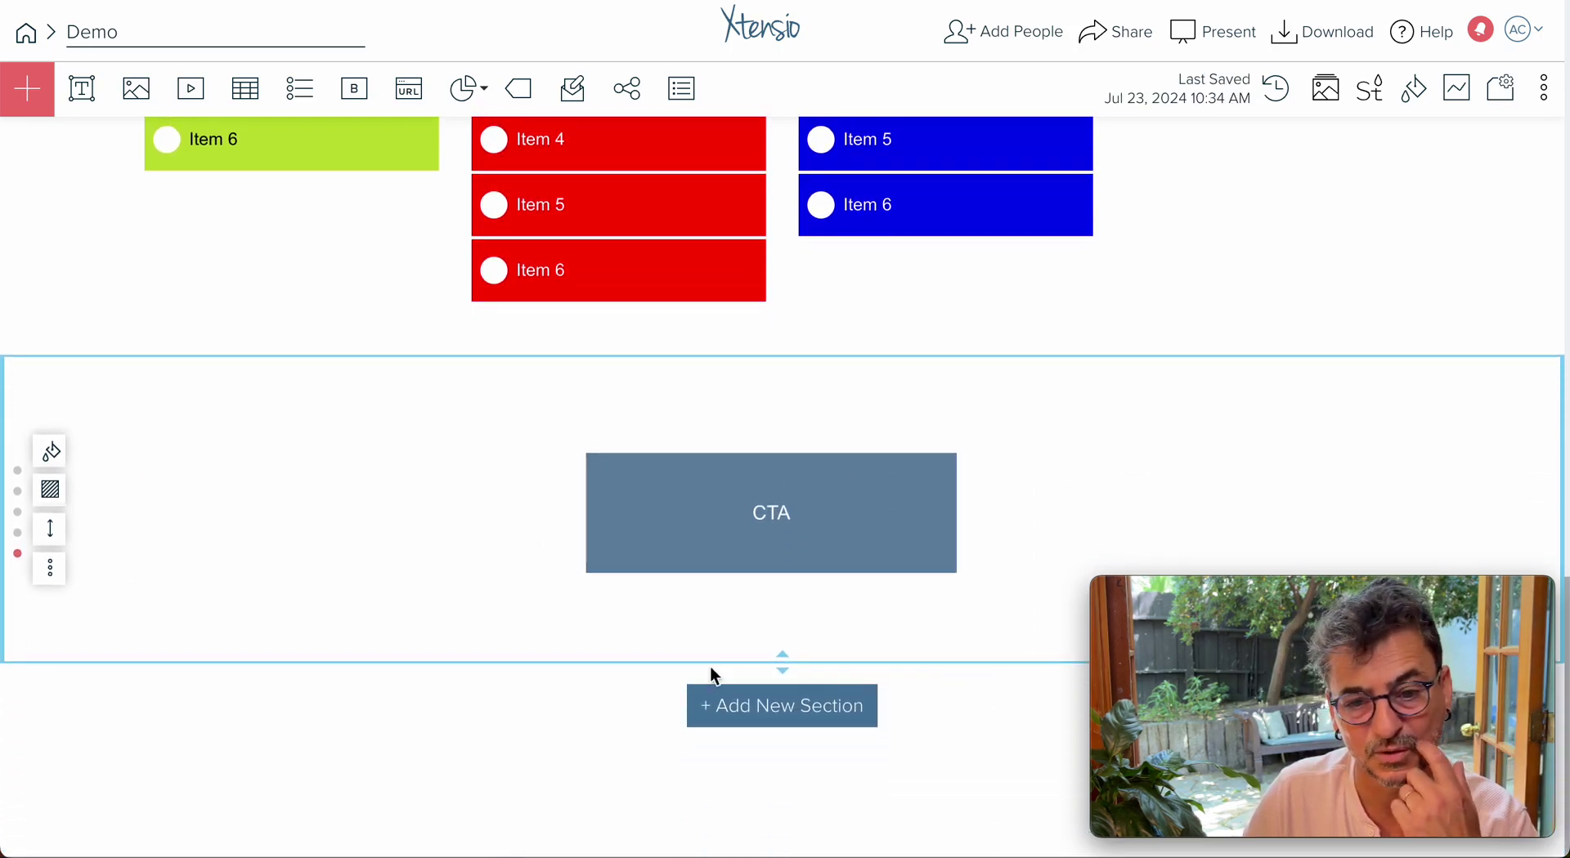
left_click(57, 493)
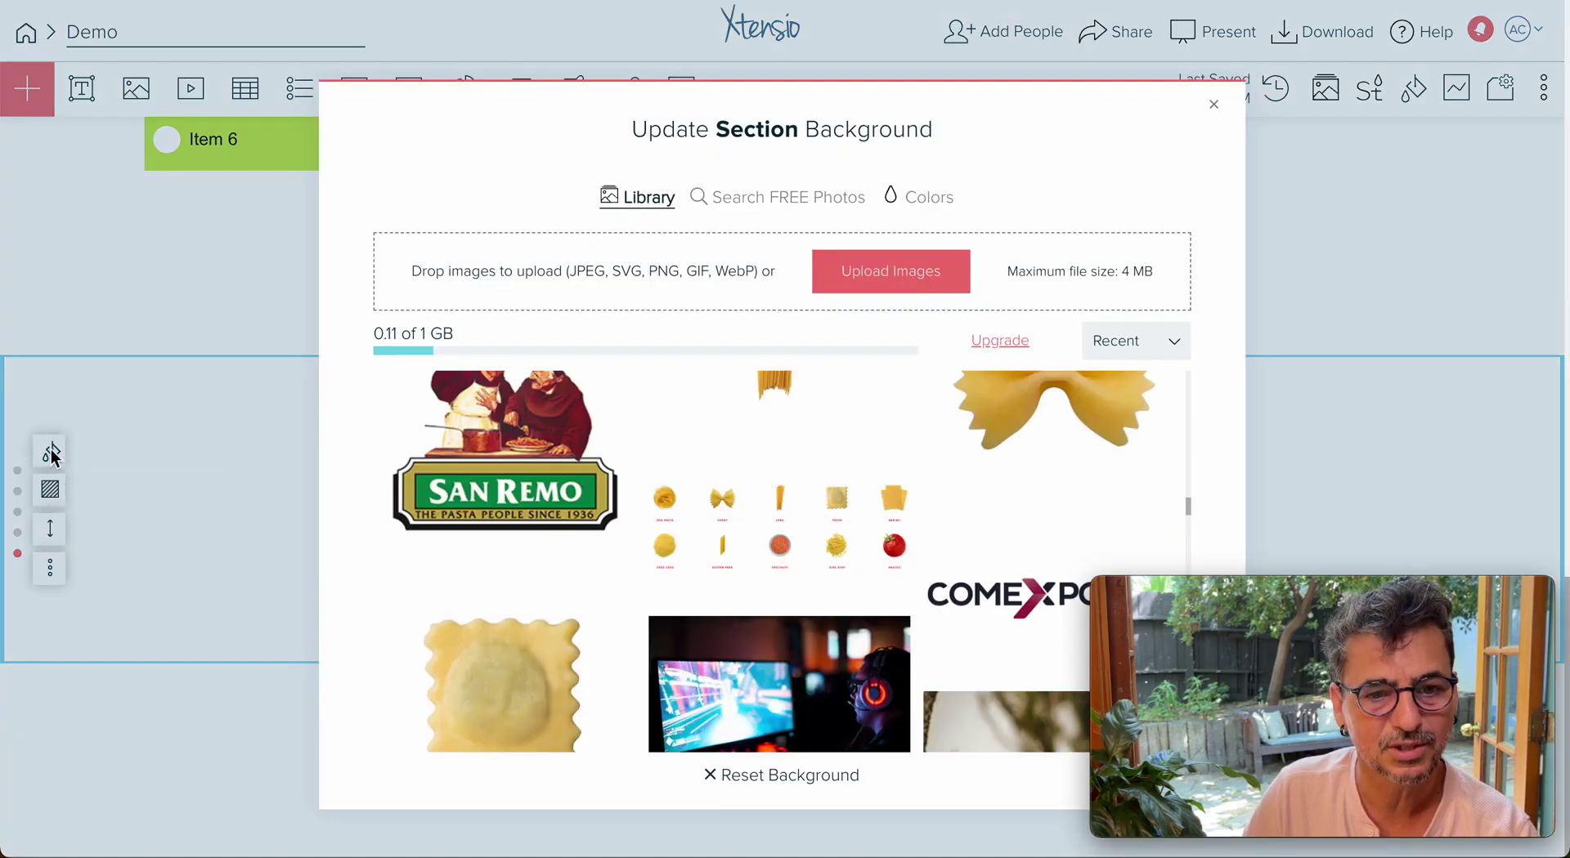
key("Escape")
left_click(51, 489)
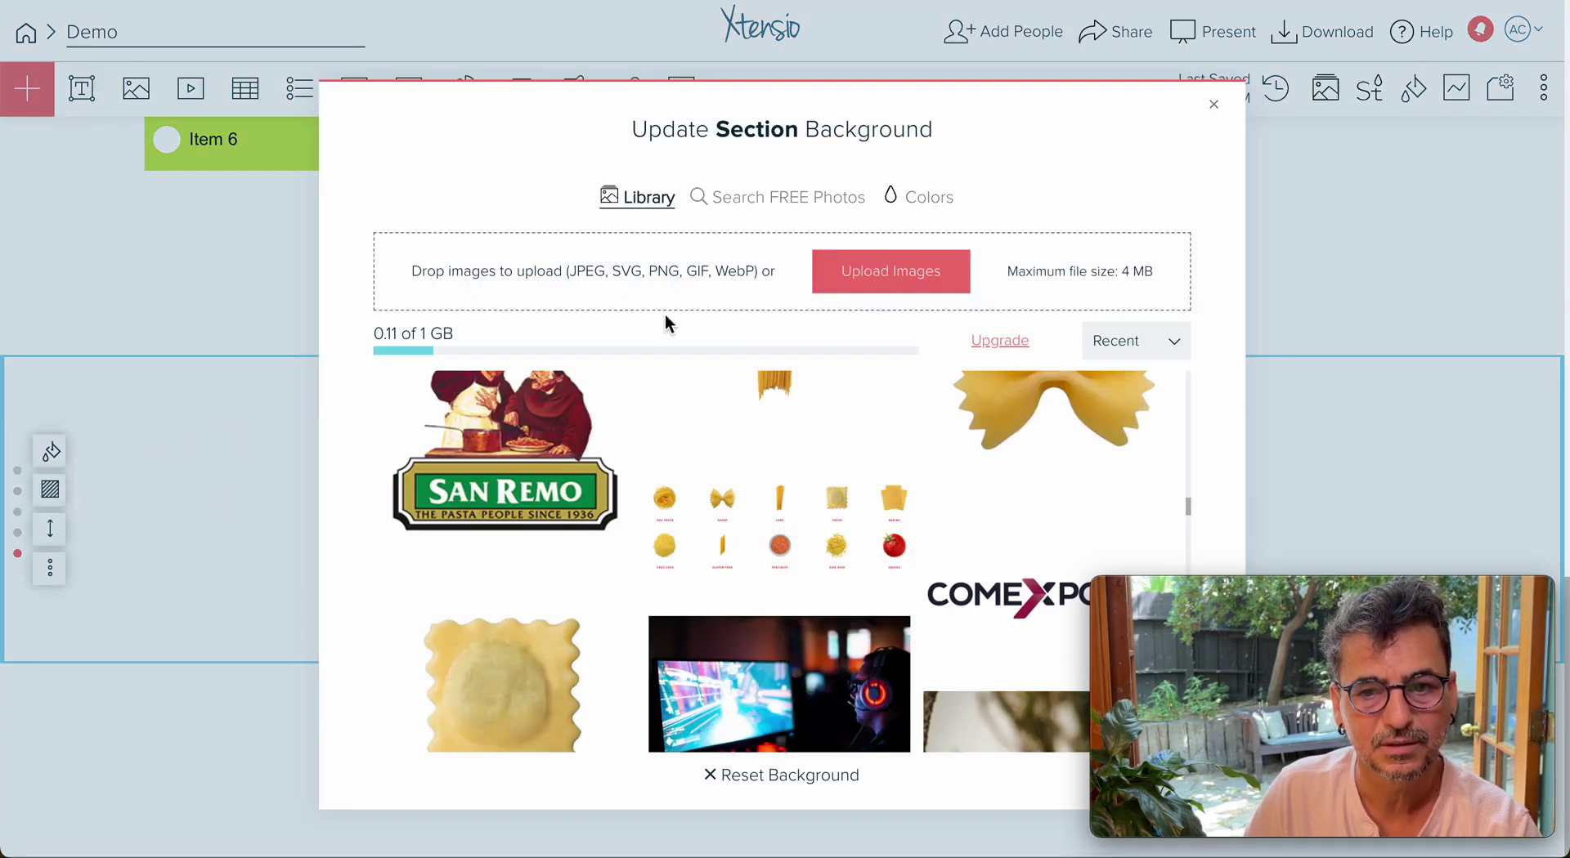
left_click(930, 201)
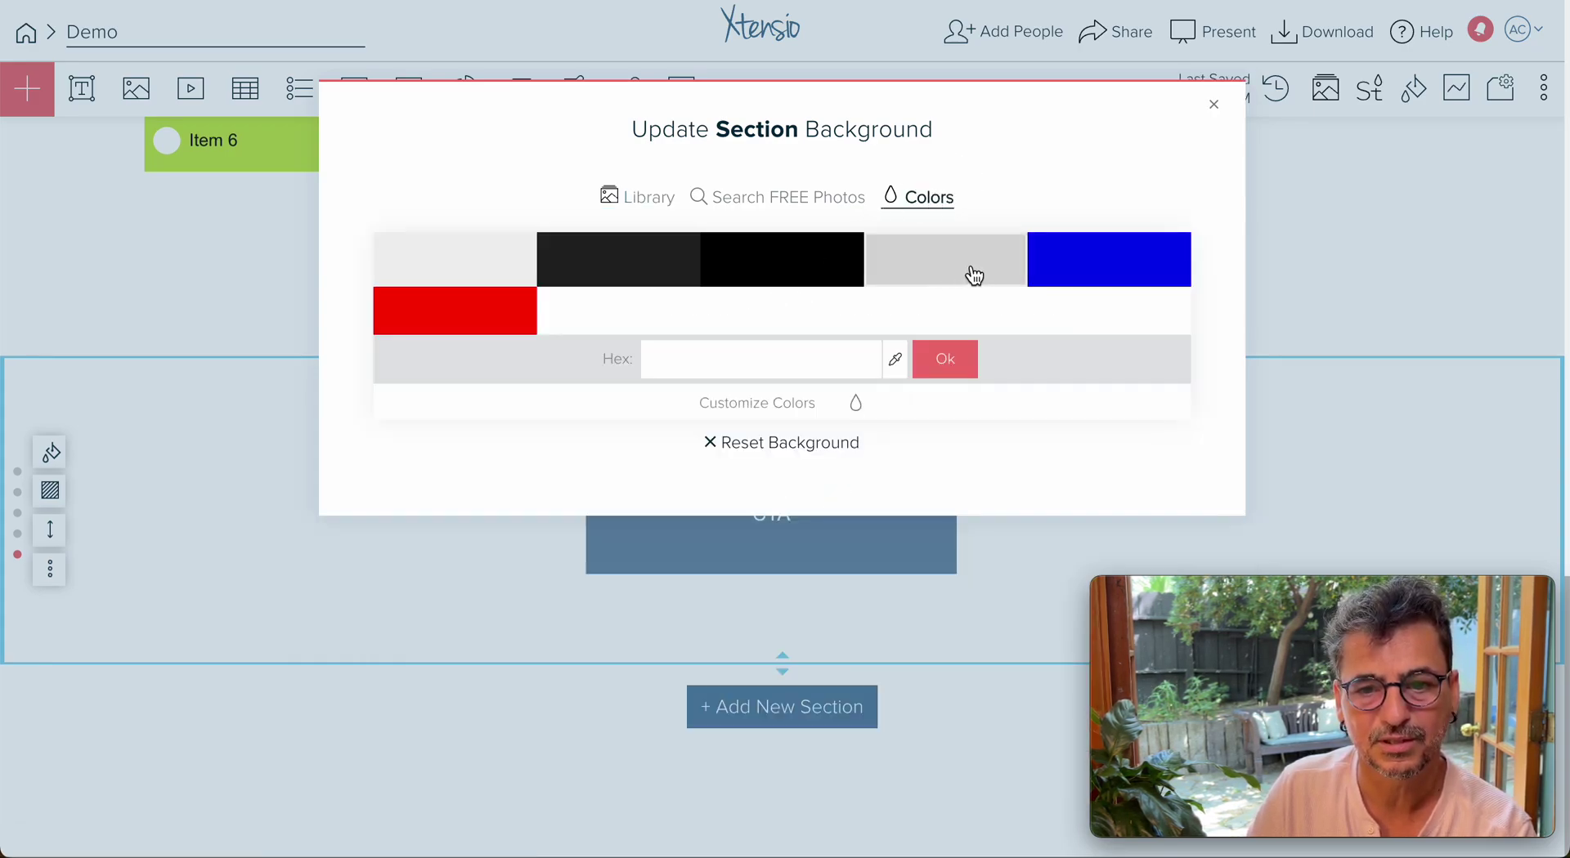
left_click(606, 261)
left_click(940, 360)
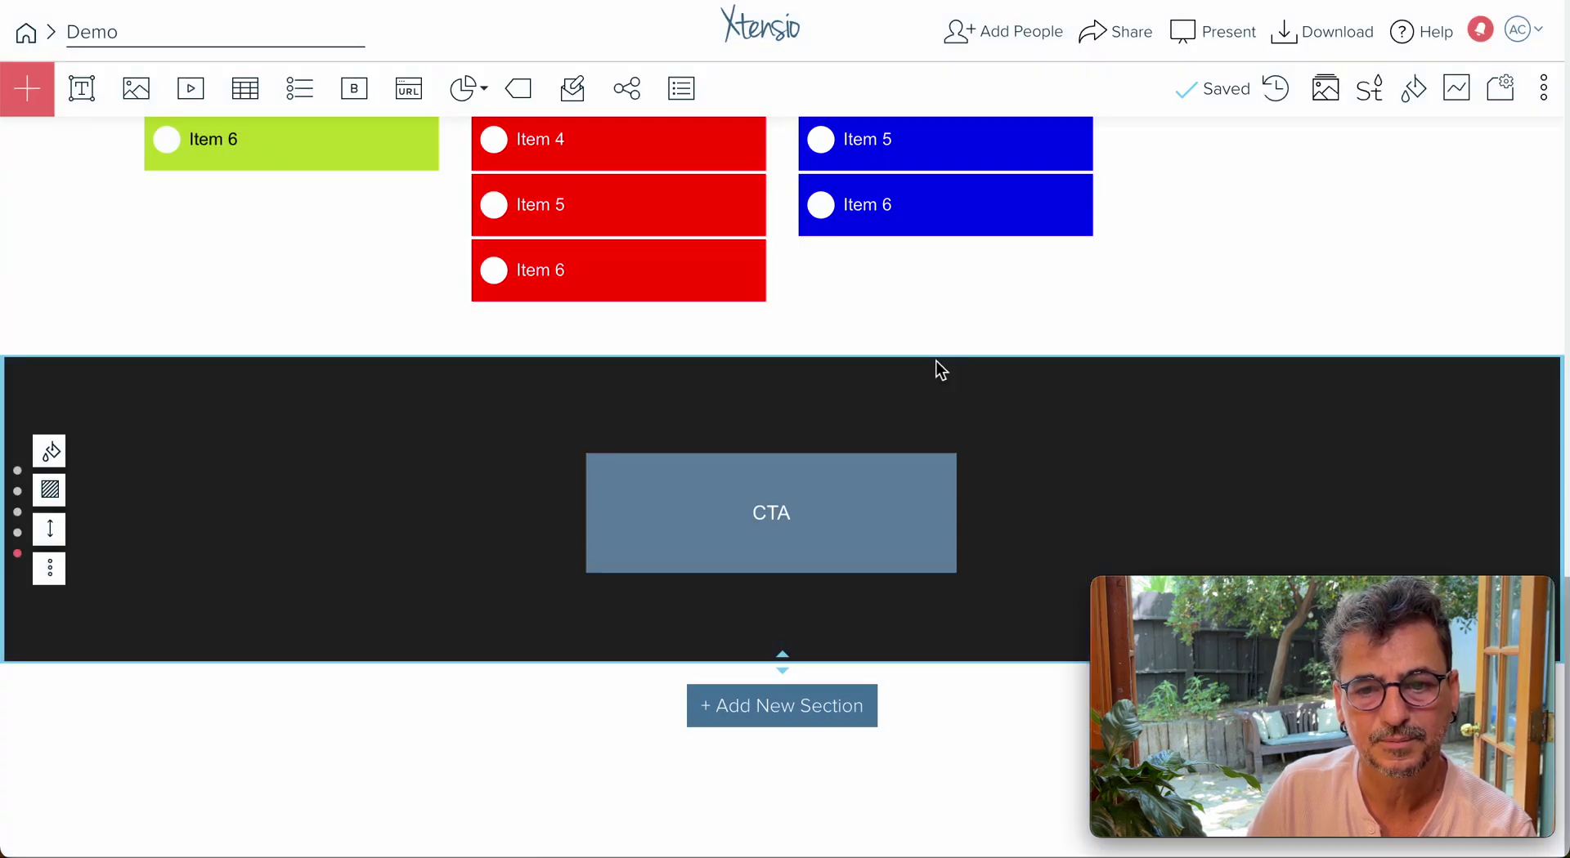
Add a new section below the CTA section and open its choice of modules
scroll(351, 508, "down", 1)
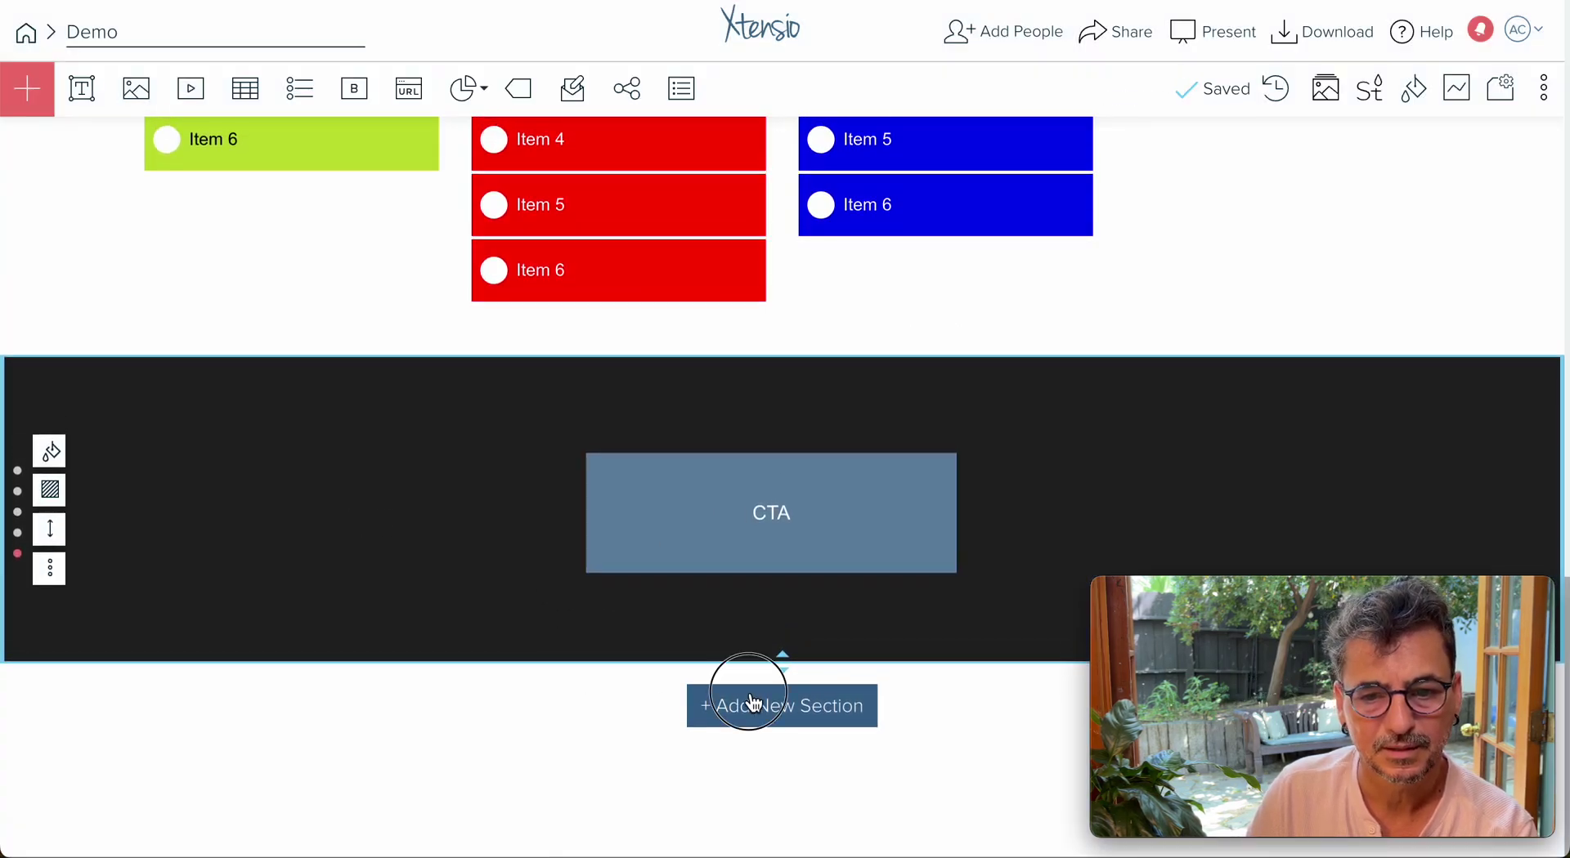
left_click(746, 701)
left_click(728, 544)
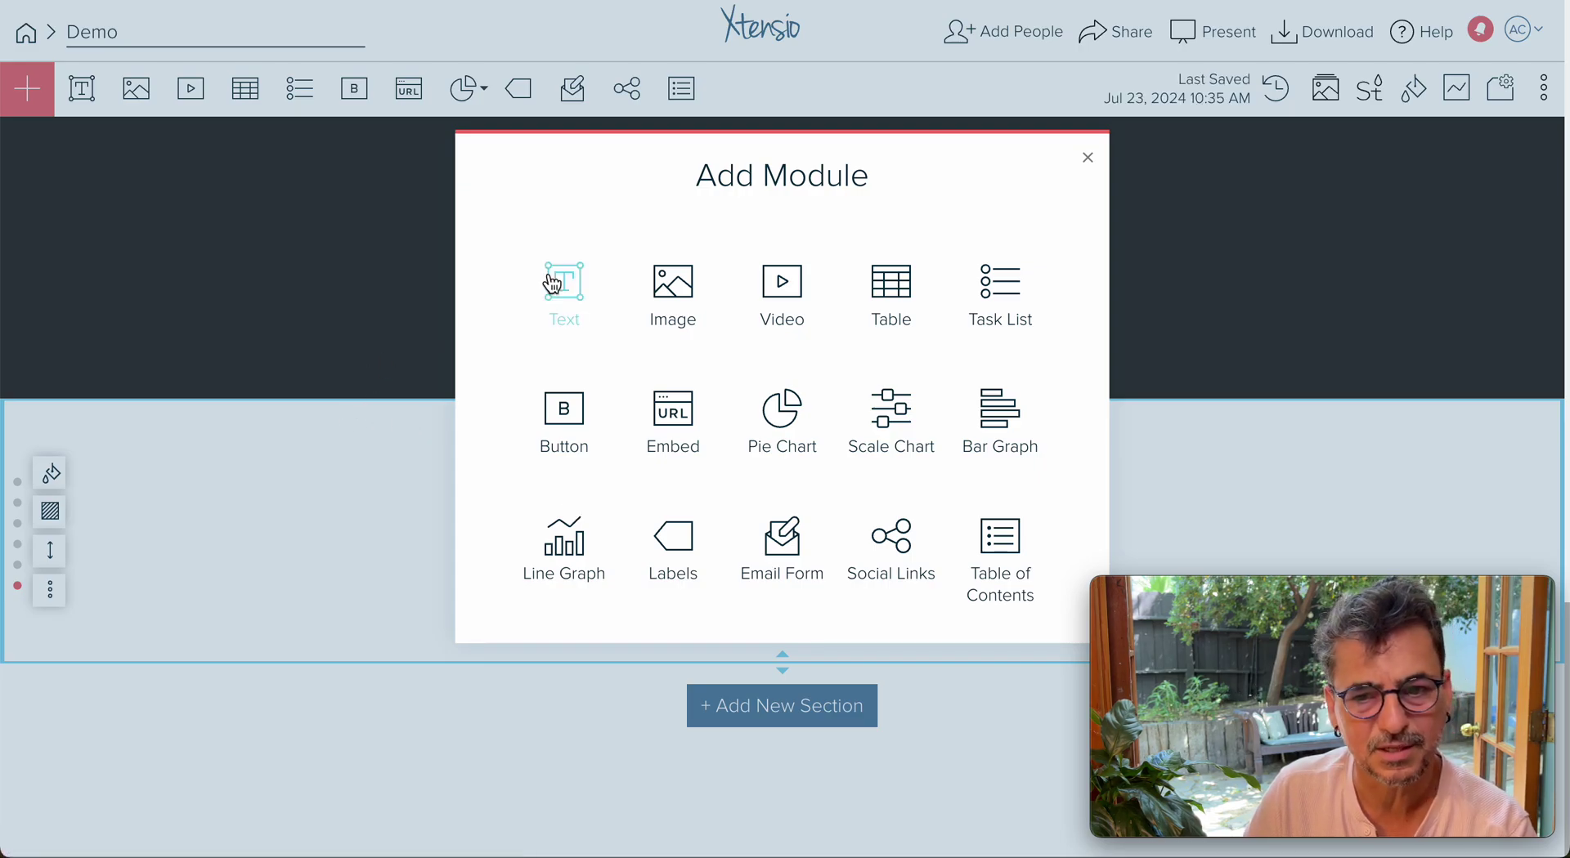
scroll(349, 326, "up", 15)
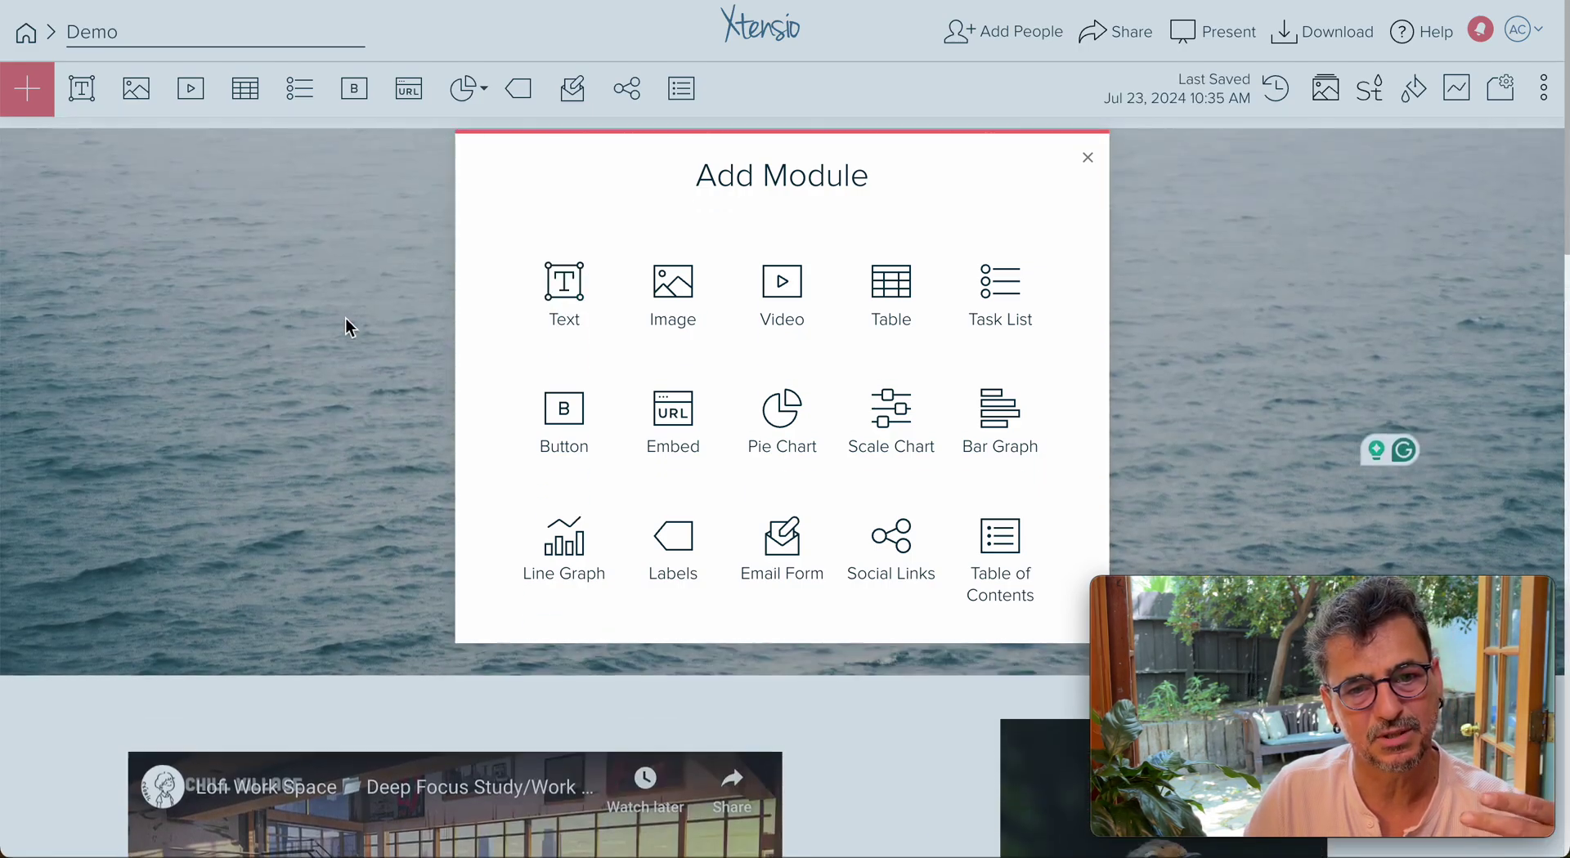
scroll(350, 326, "down", 15)
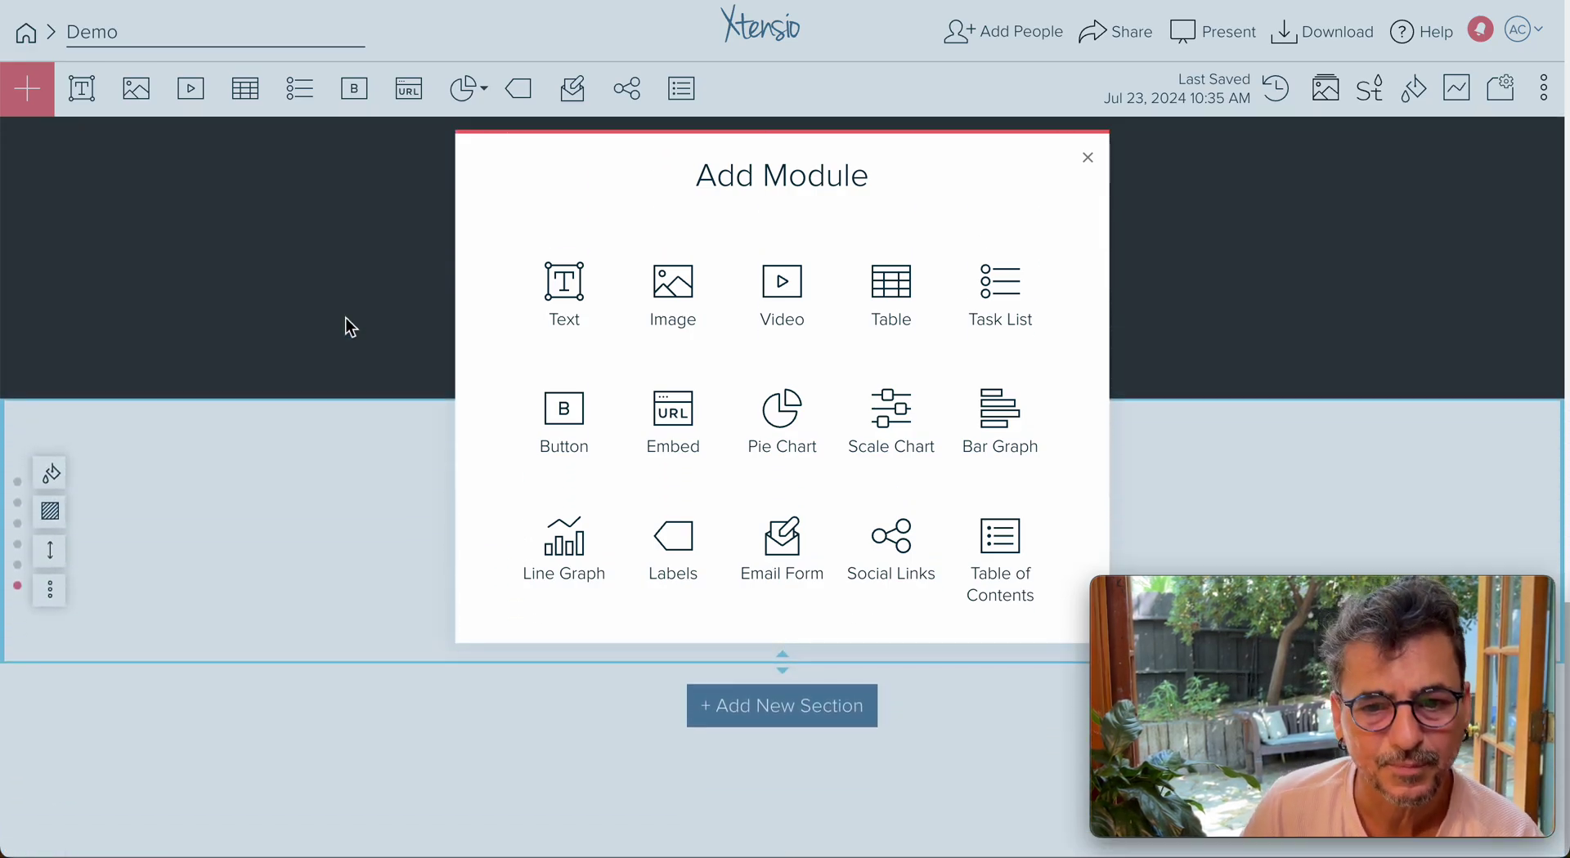
Choose an Embed module for your own URL, enter xtensio.com and load its preview
left_click(672, 423)
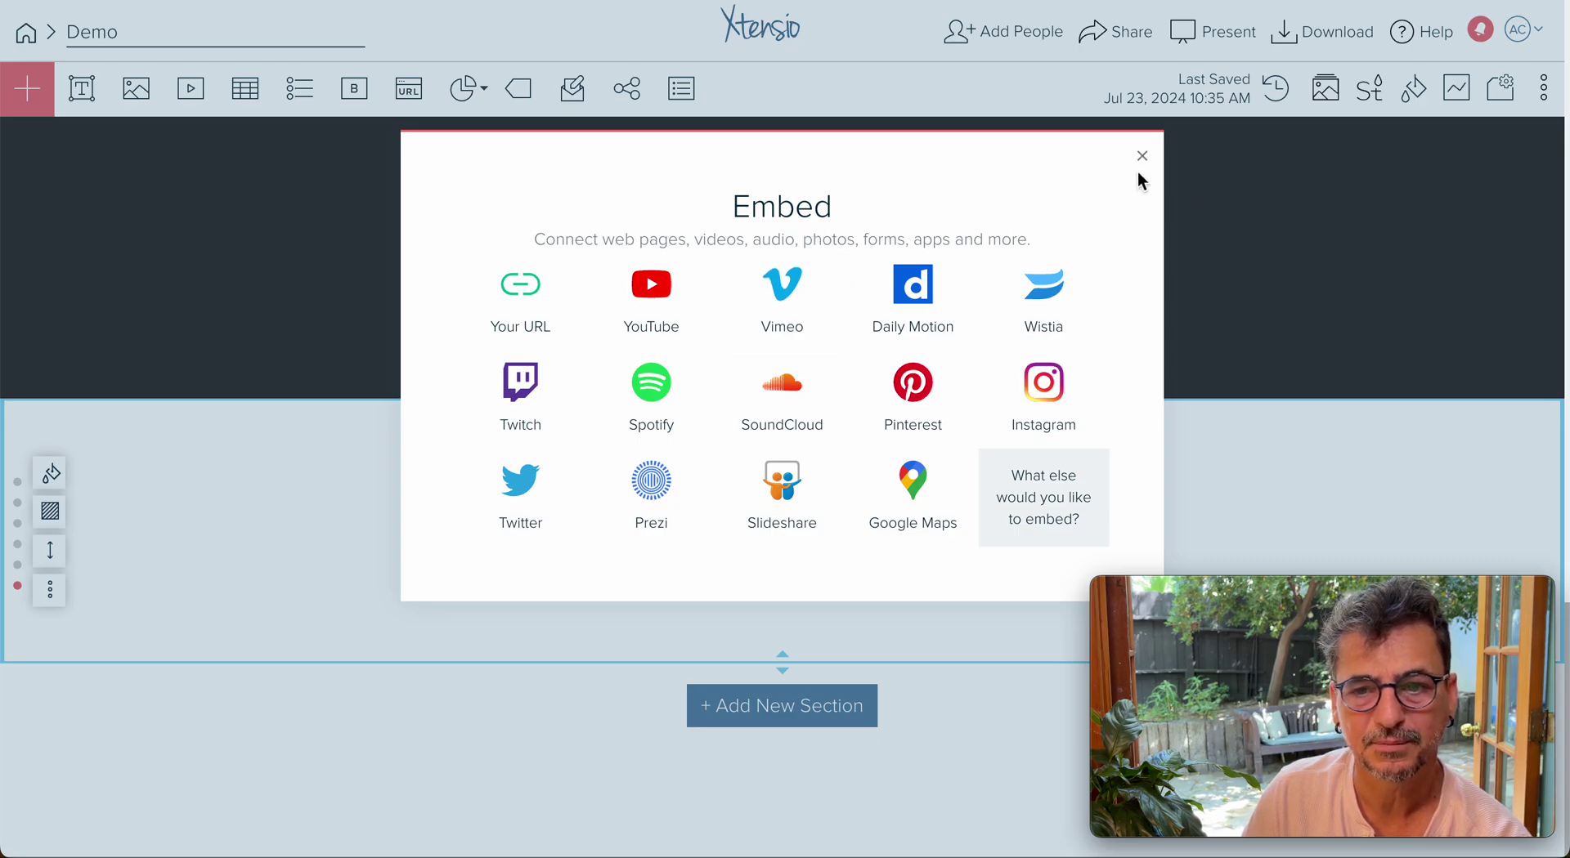
left_click(516, 294)
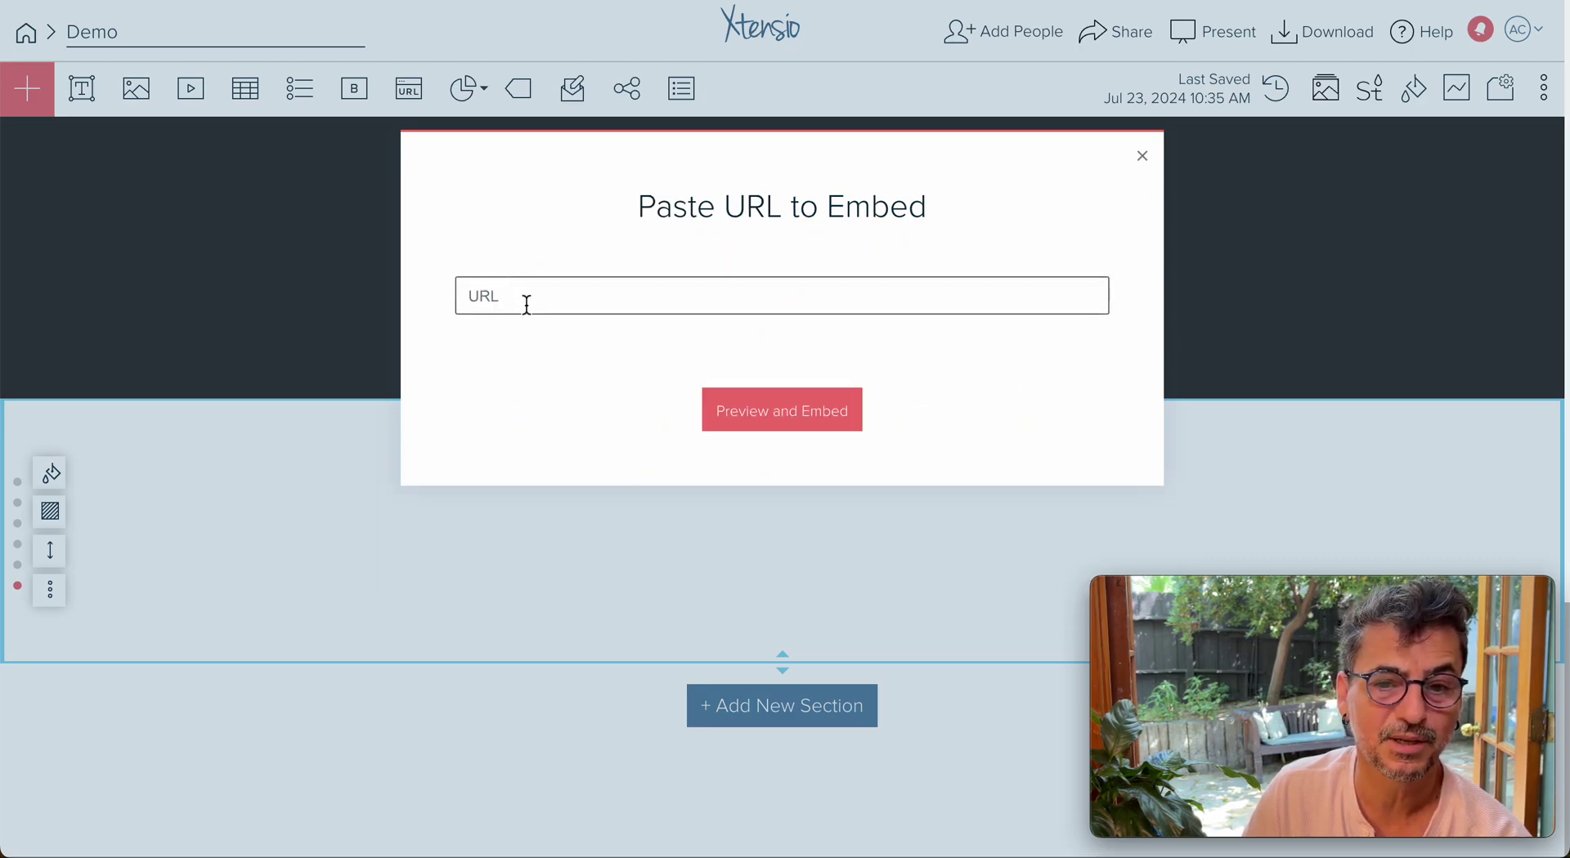
left_click(684, 303)
type("xte")
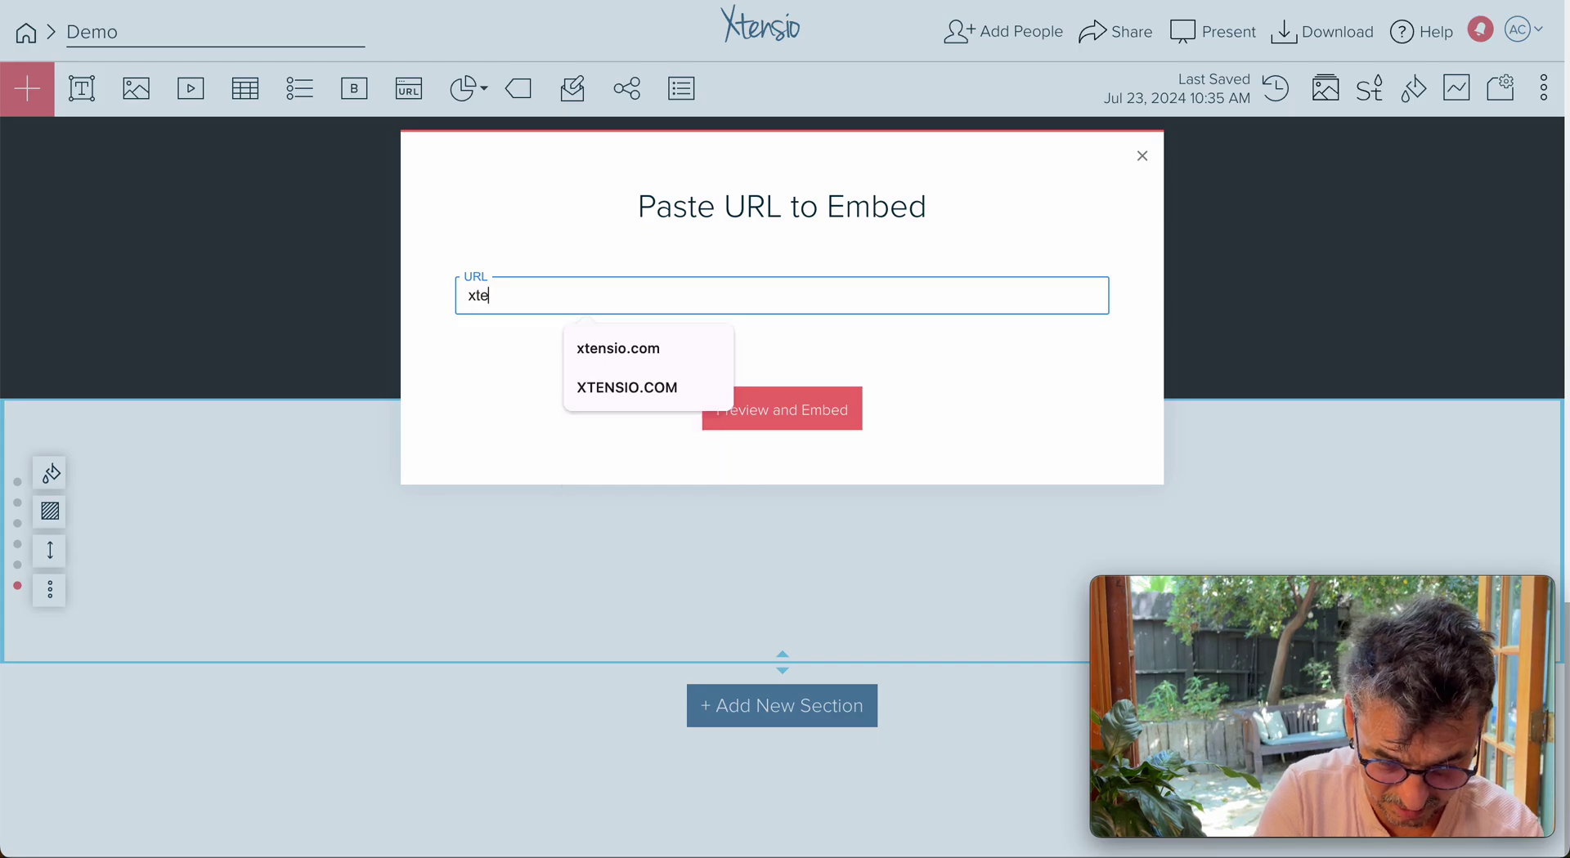
type("nsio.com")
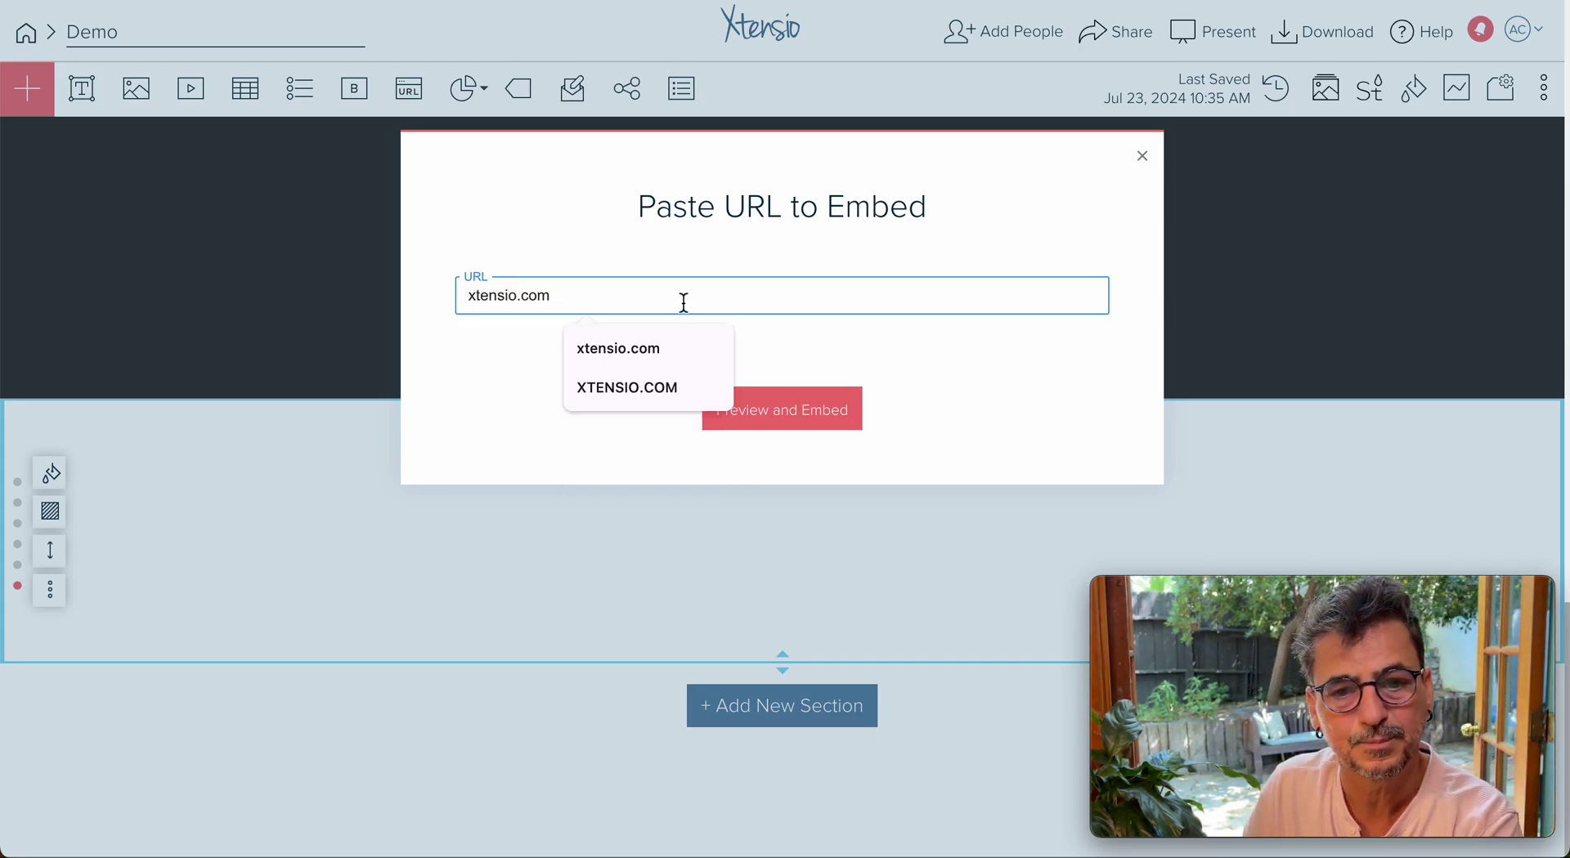
left_click(799, 417)
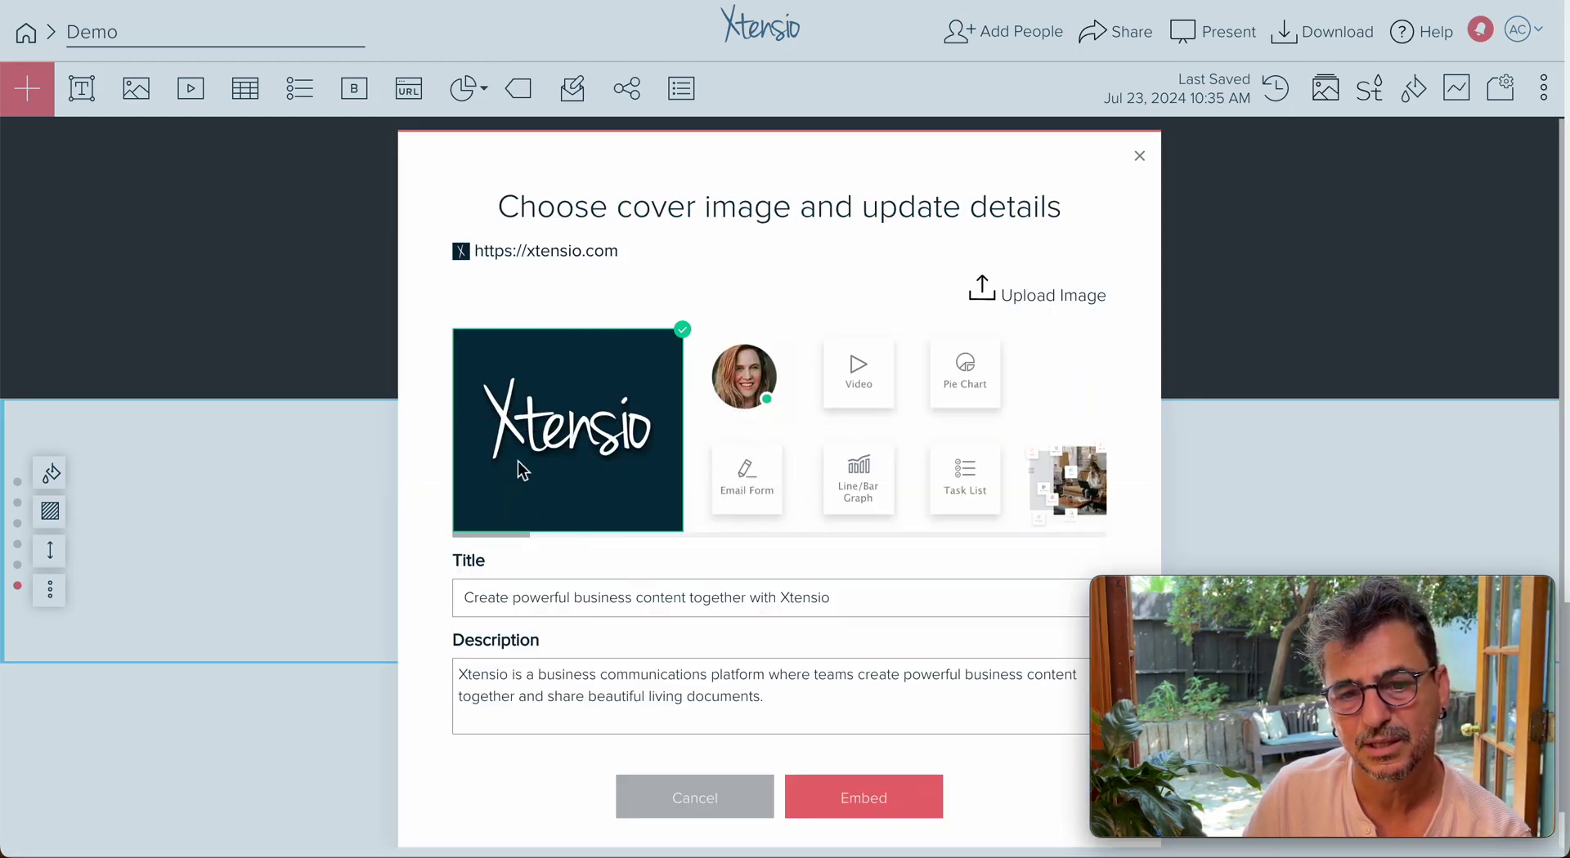
Select the picture of the seated woman surrounded by module icons as the cover image and embed the web page
scroll(915, 487, "right", 3)
left_click(915, 487)
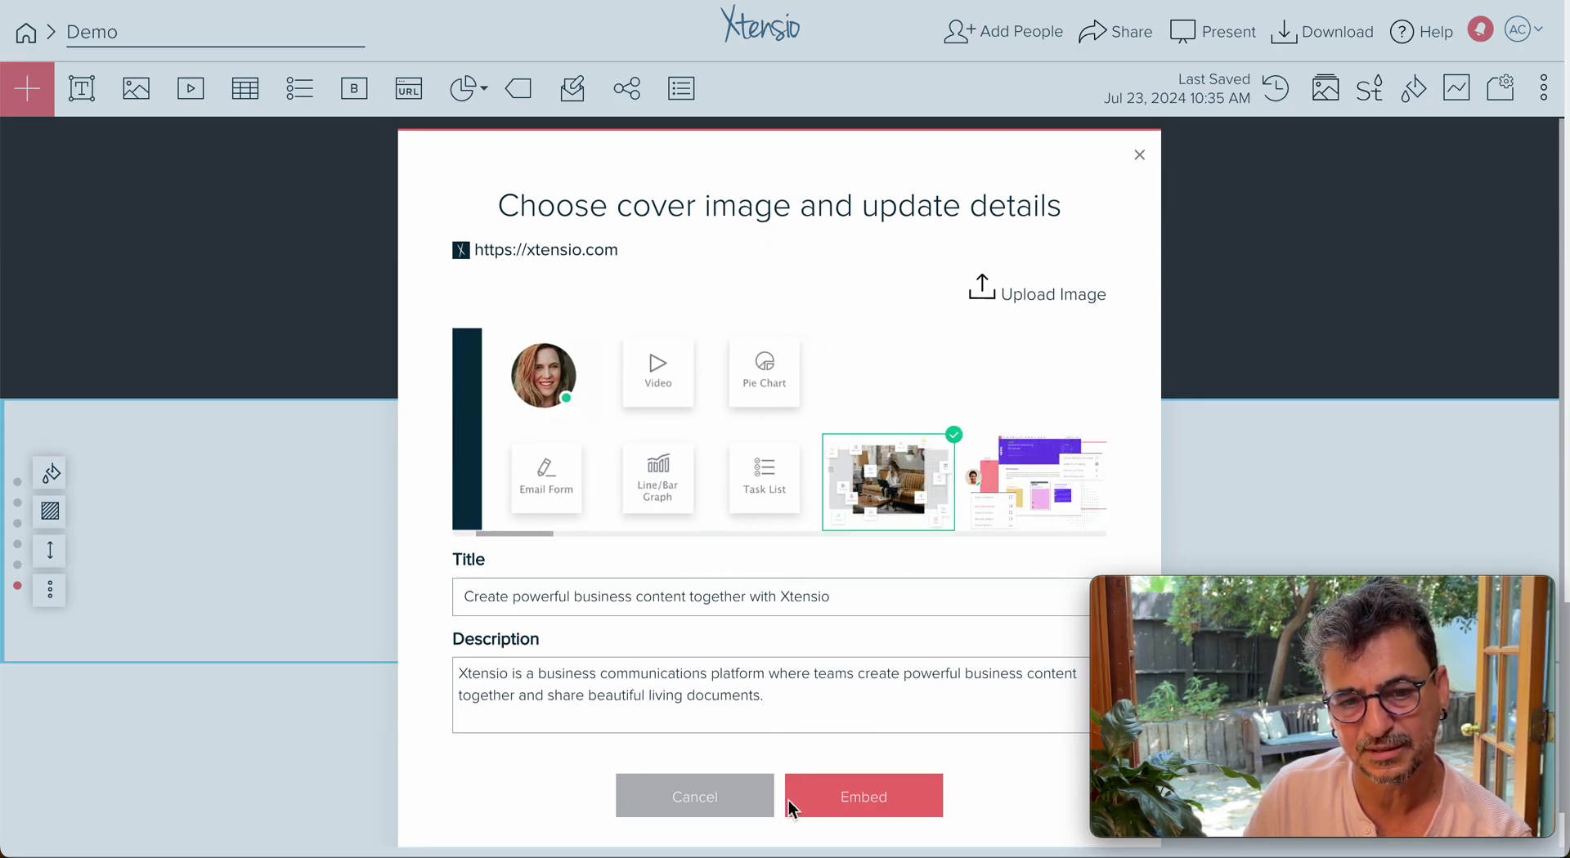
left_click(866, 798)
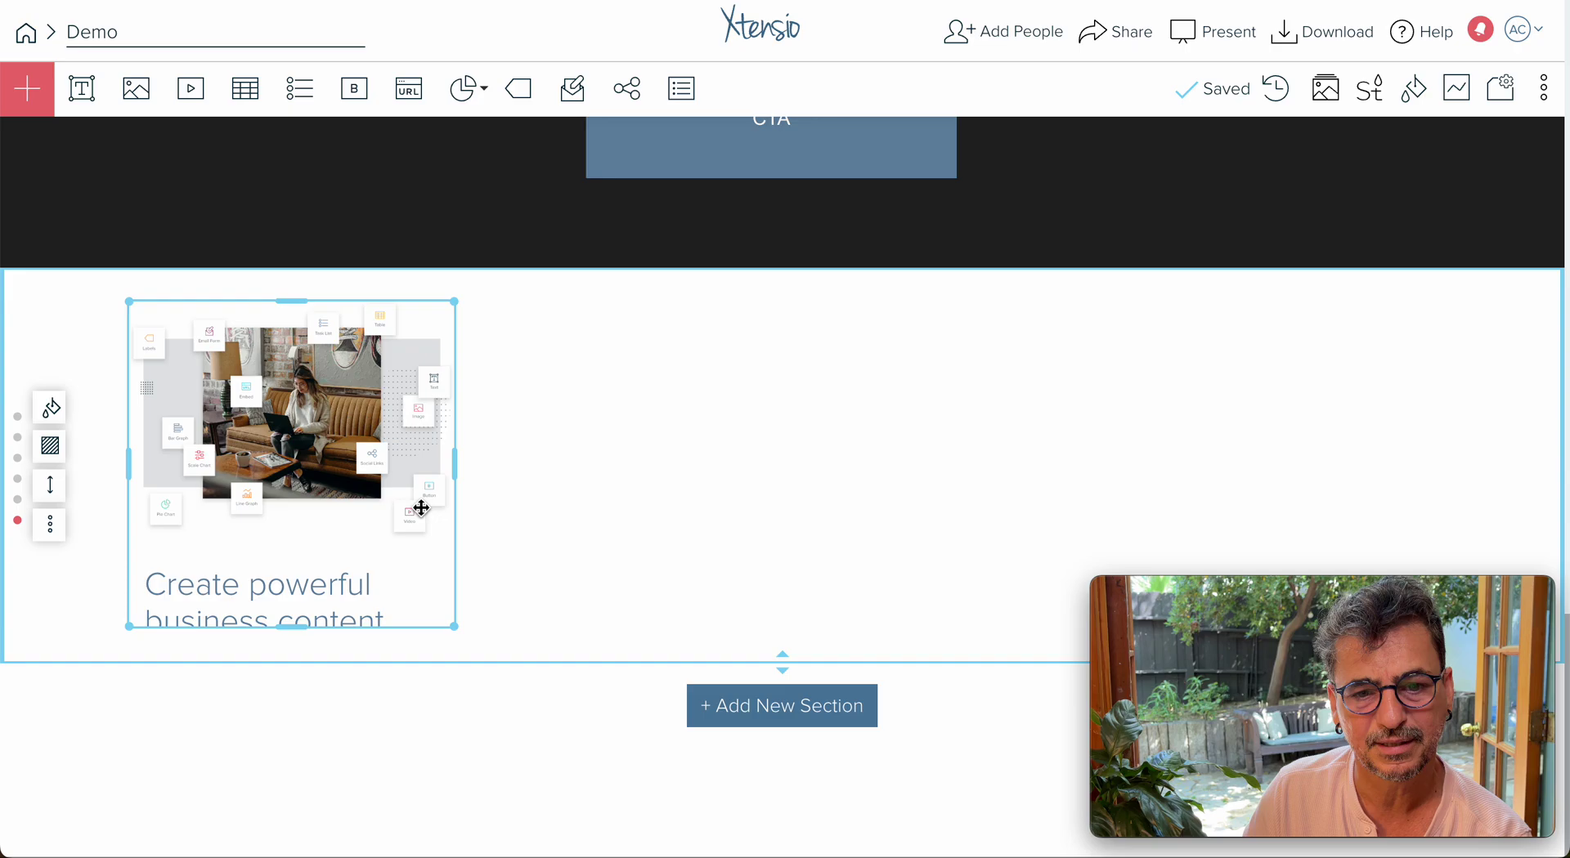
Inspect the description paragraph of the xtensio.com embed and select a word in it to check its text color
scroll(560, 667, "down", 2)
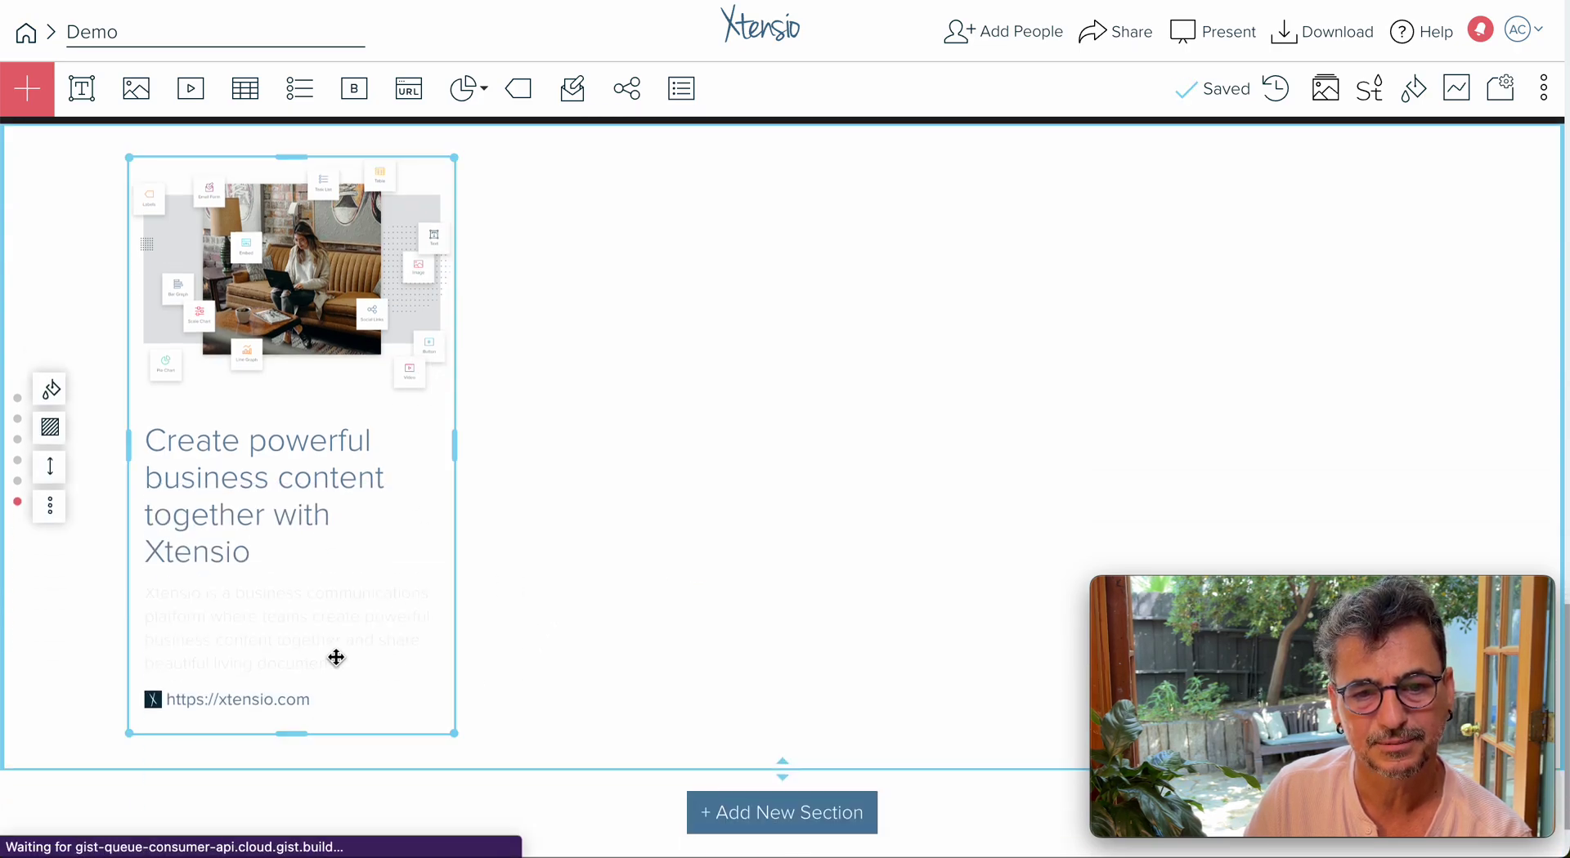
left_click_drag(304, 496, 108, 586)
left_click_drag(319, 419, 298, 420)
left_click(252, 603)
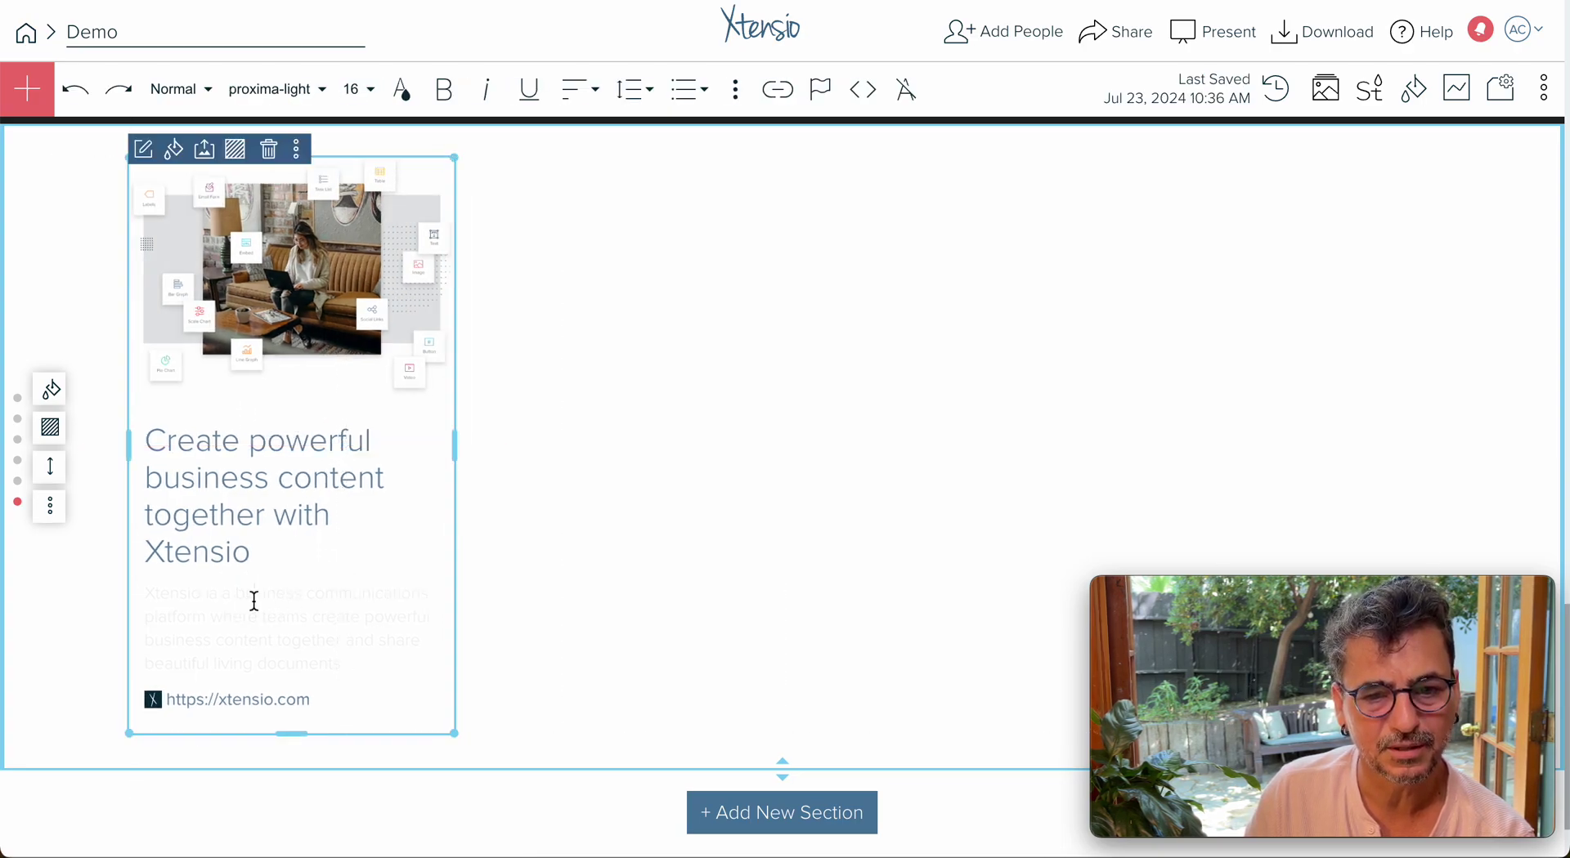
double_click(255, 595)
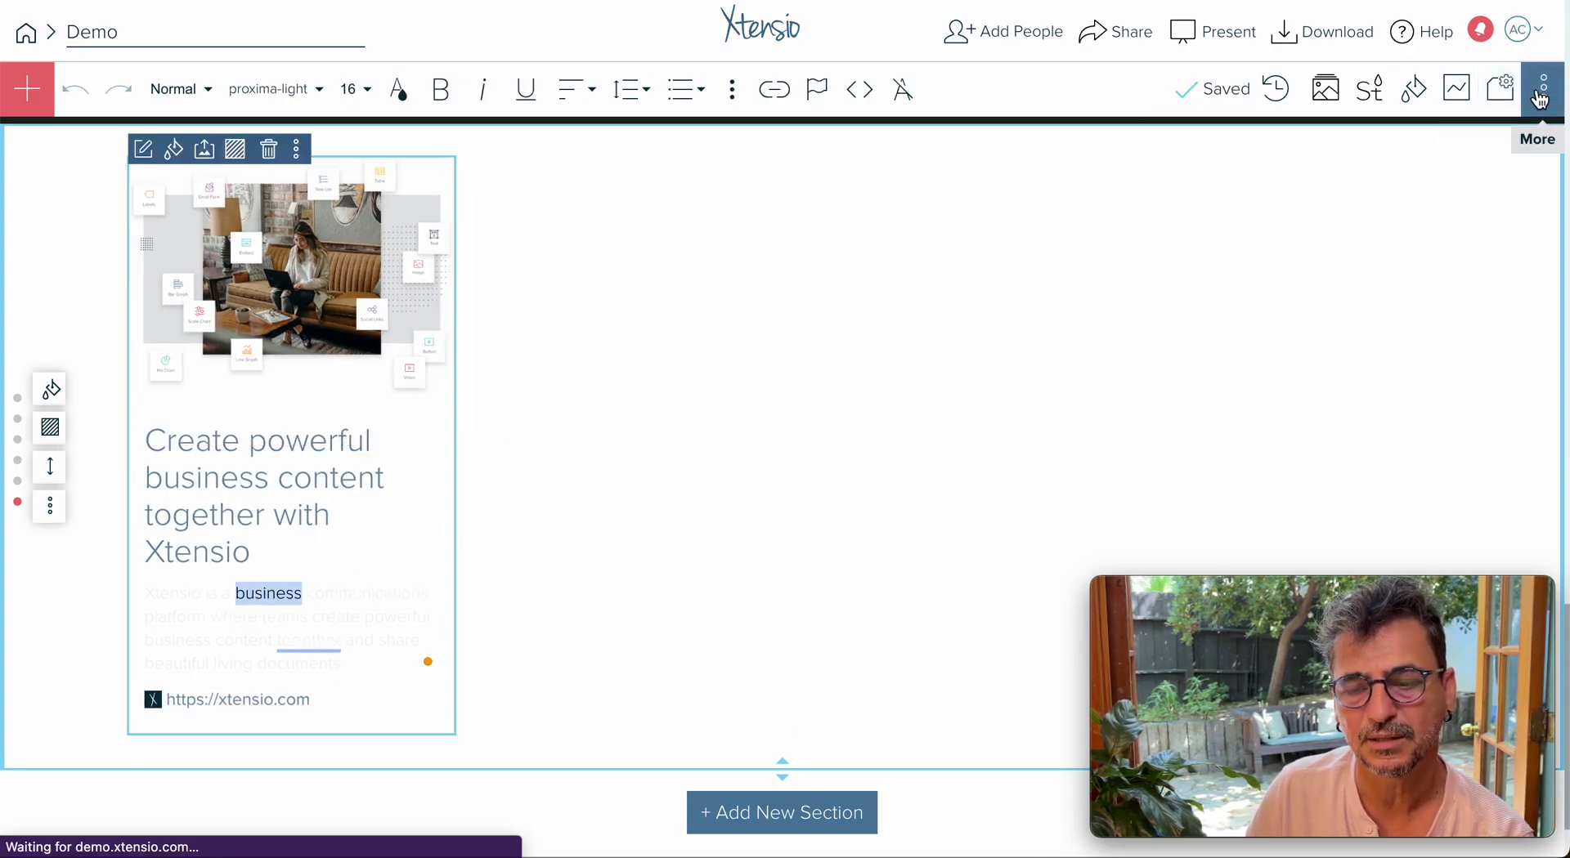
Open the shared Style Guide colors and make black (#000000) the default color
left_click(1413, 97)
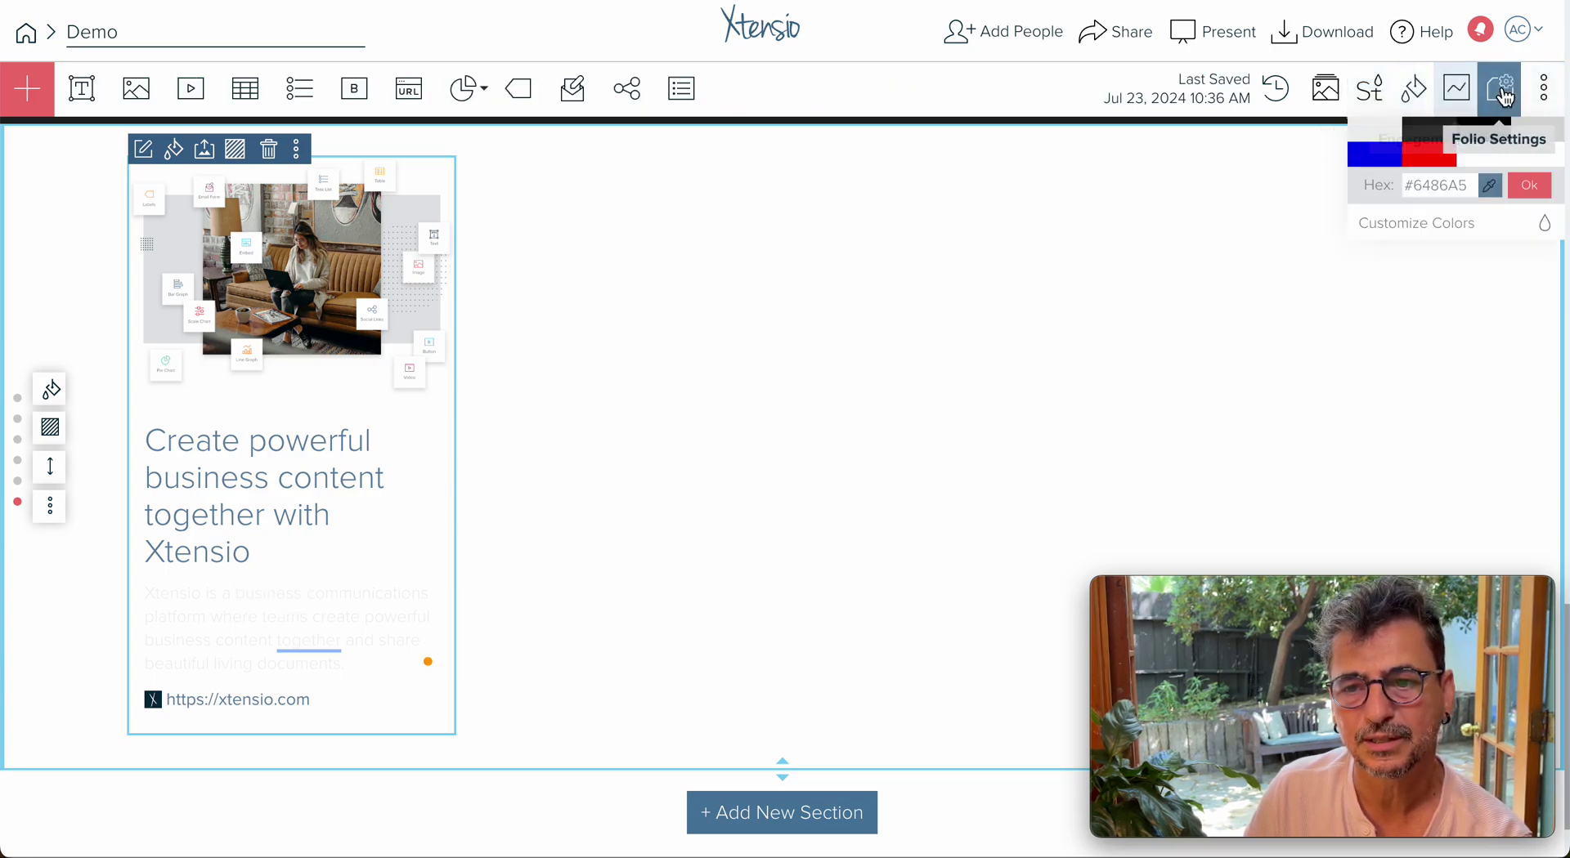
left_click(1379, 100)
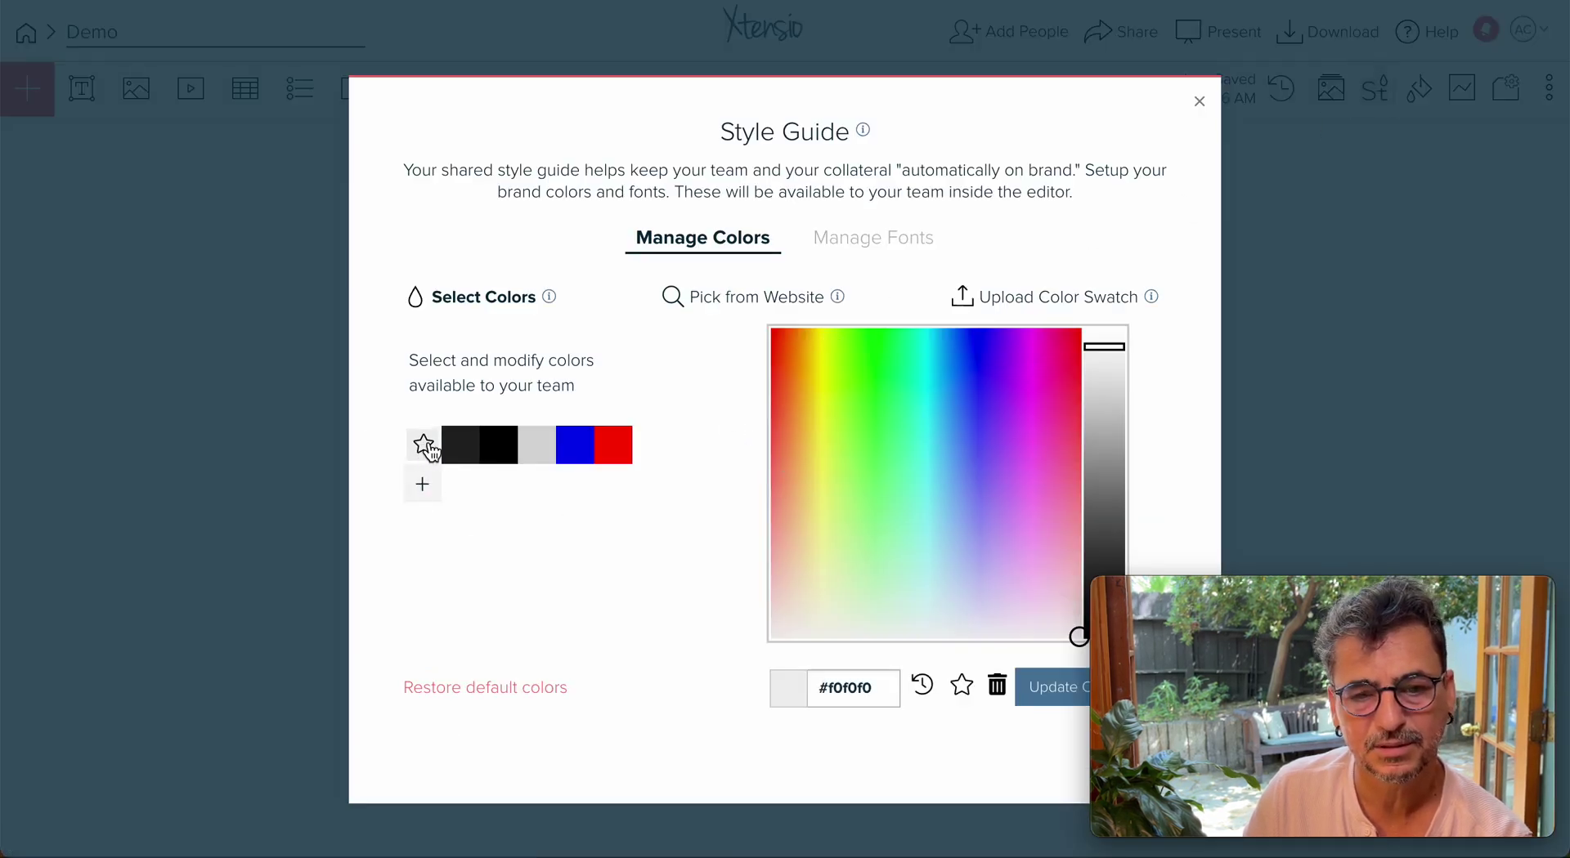
left_click(499, 452)
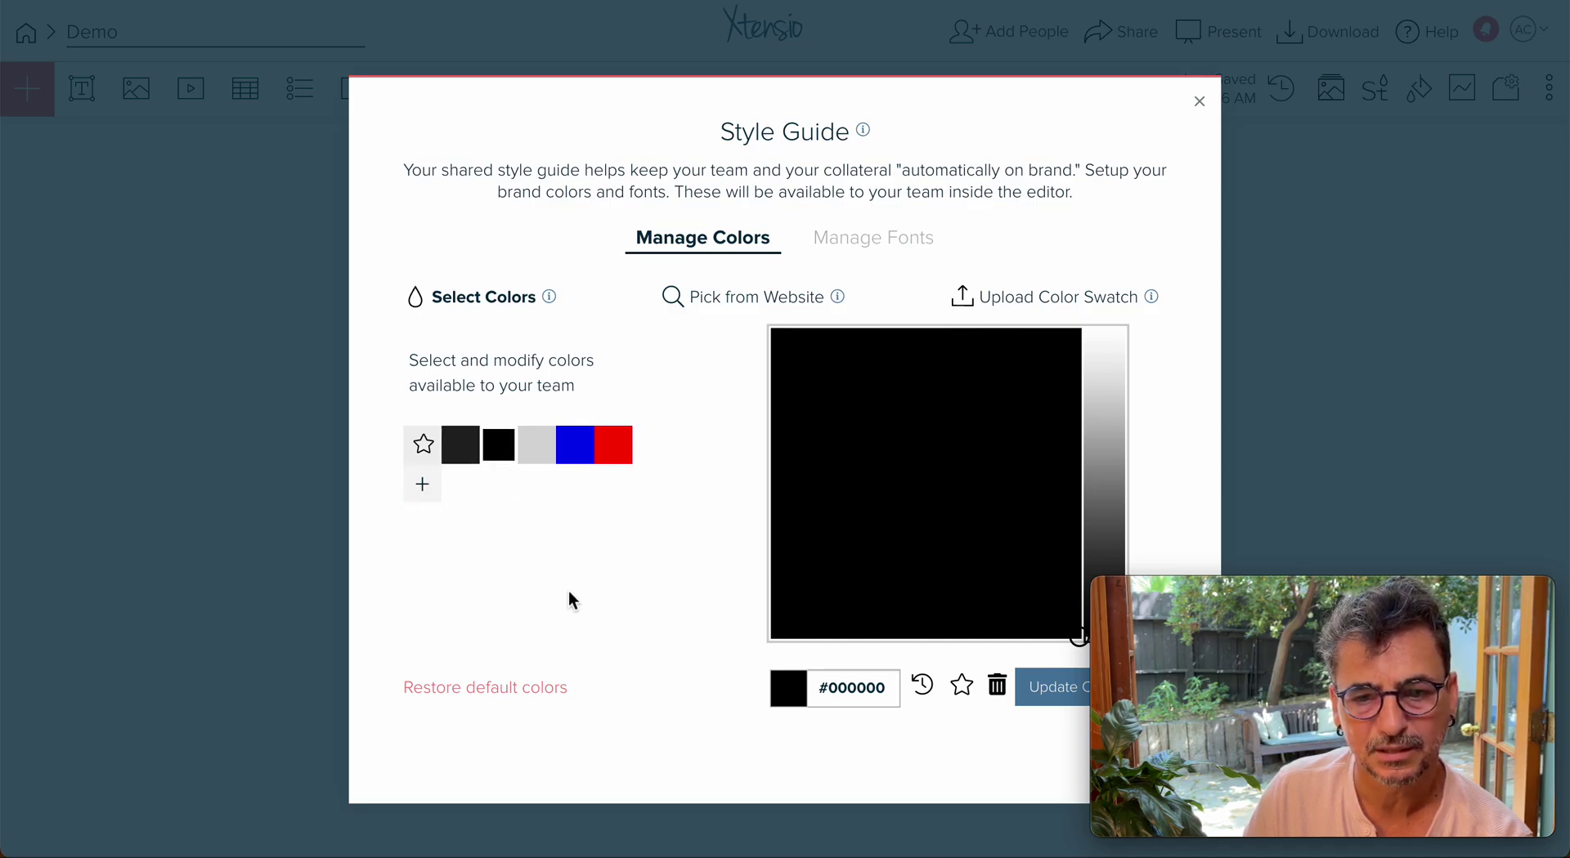
left_click(963, 689)
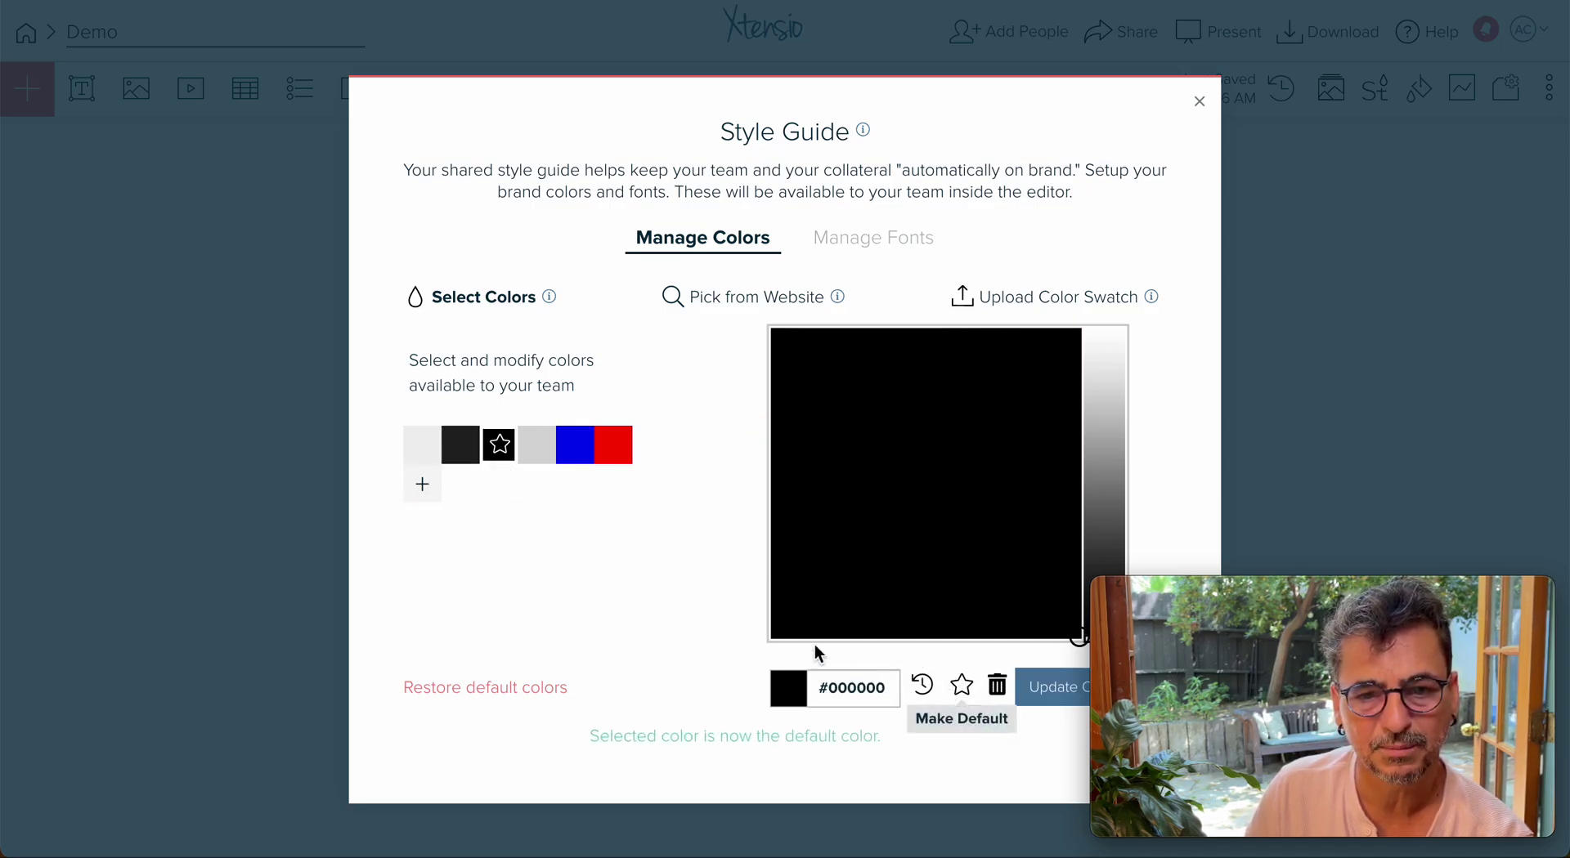
left_click(1200, 103)
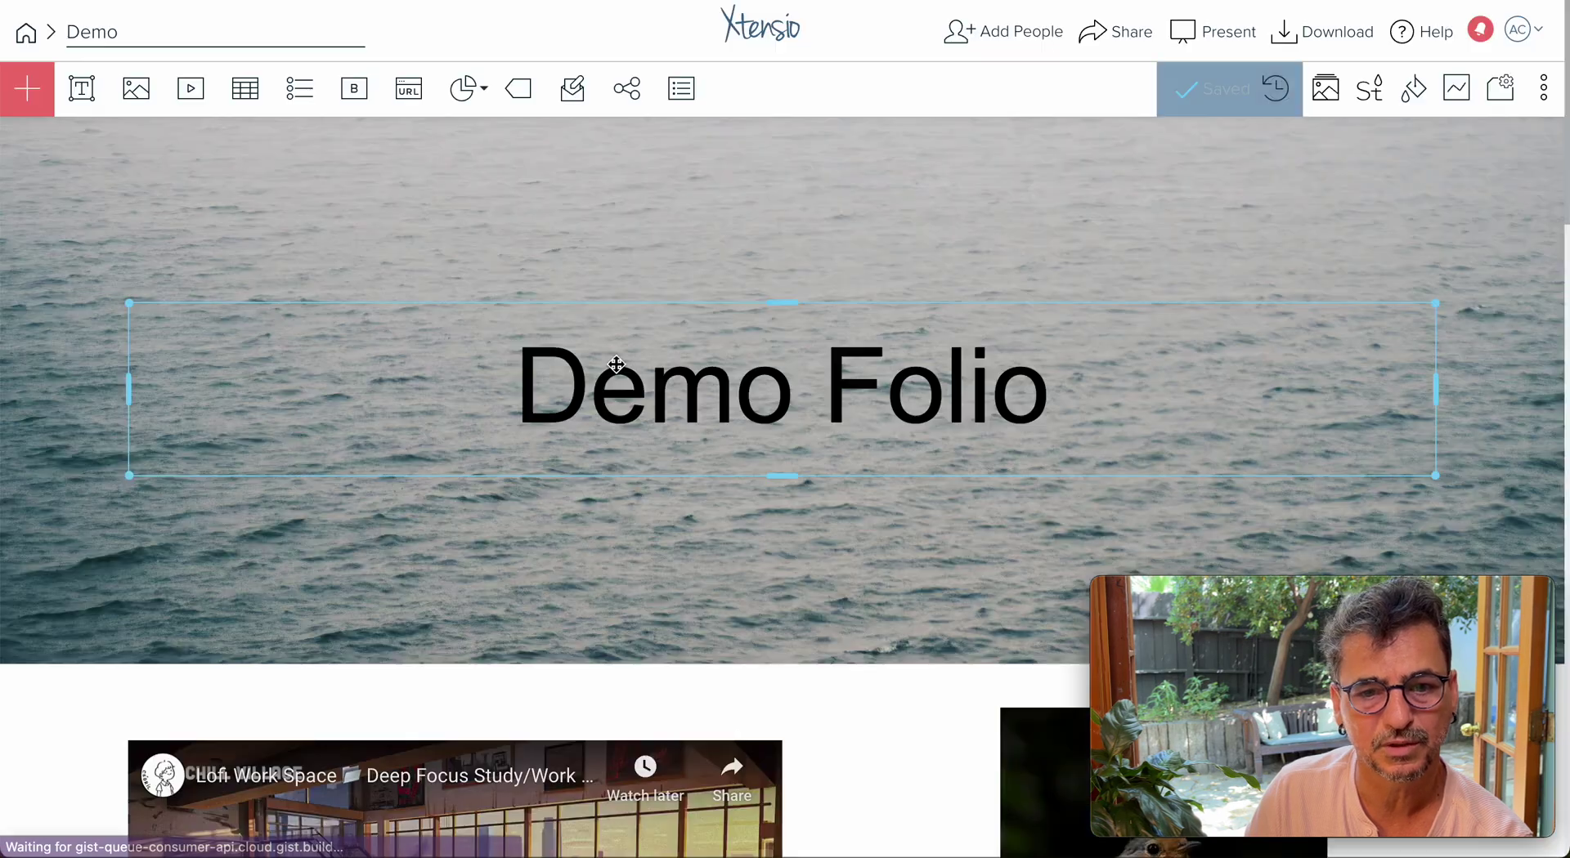
Set the text color of the description paragraph in the xtensio.com embed to black
scroll(629, 361, "down", 15)
scroll(626, 360, "down", 13)
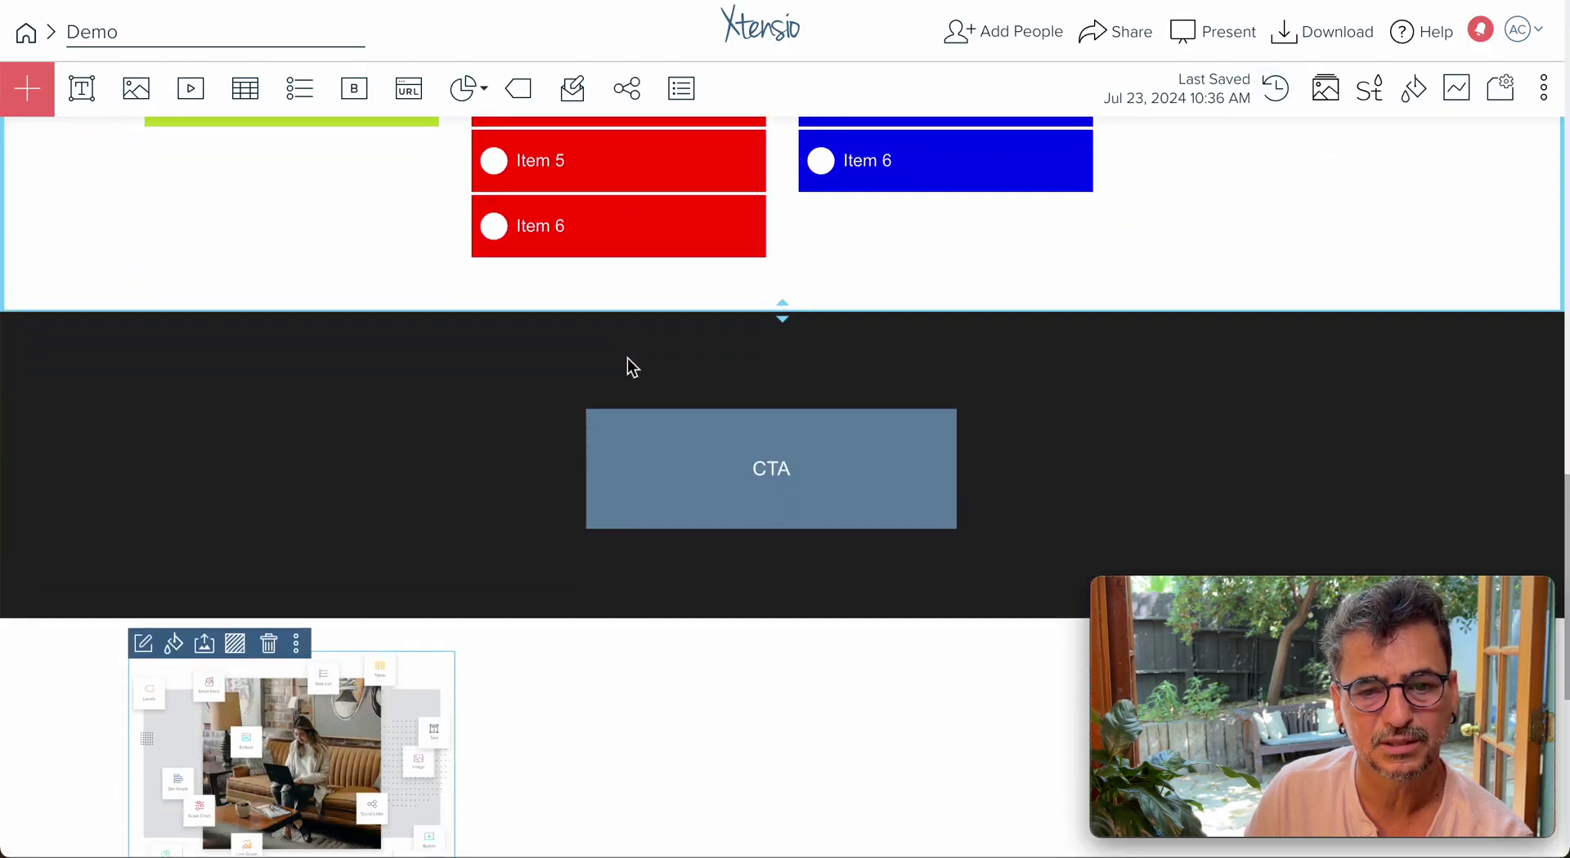
left_click(740, 391)
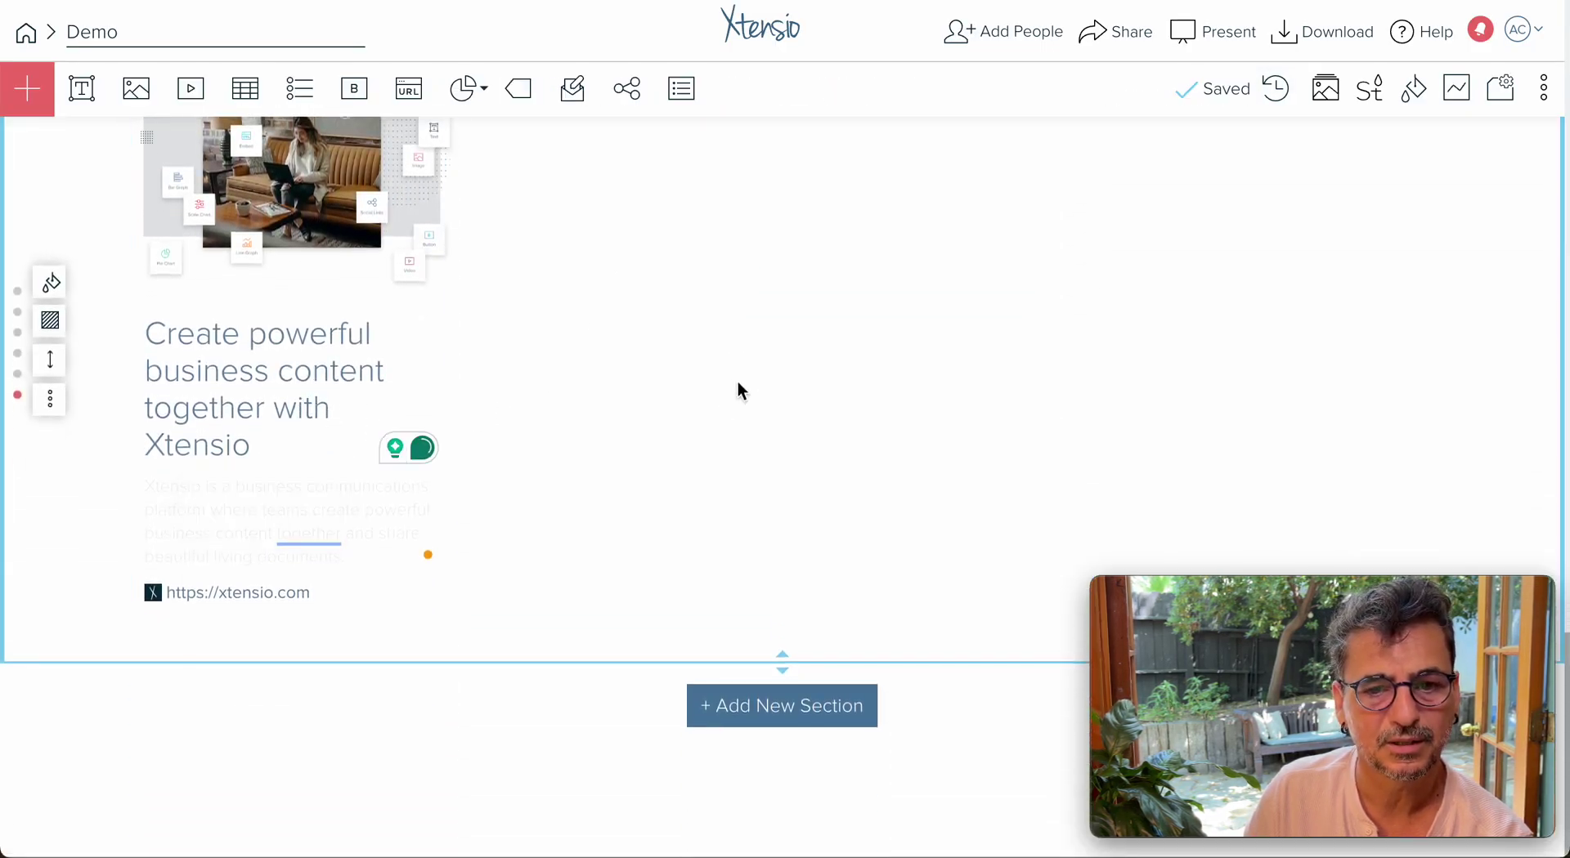
triple_click(230, 506)
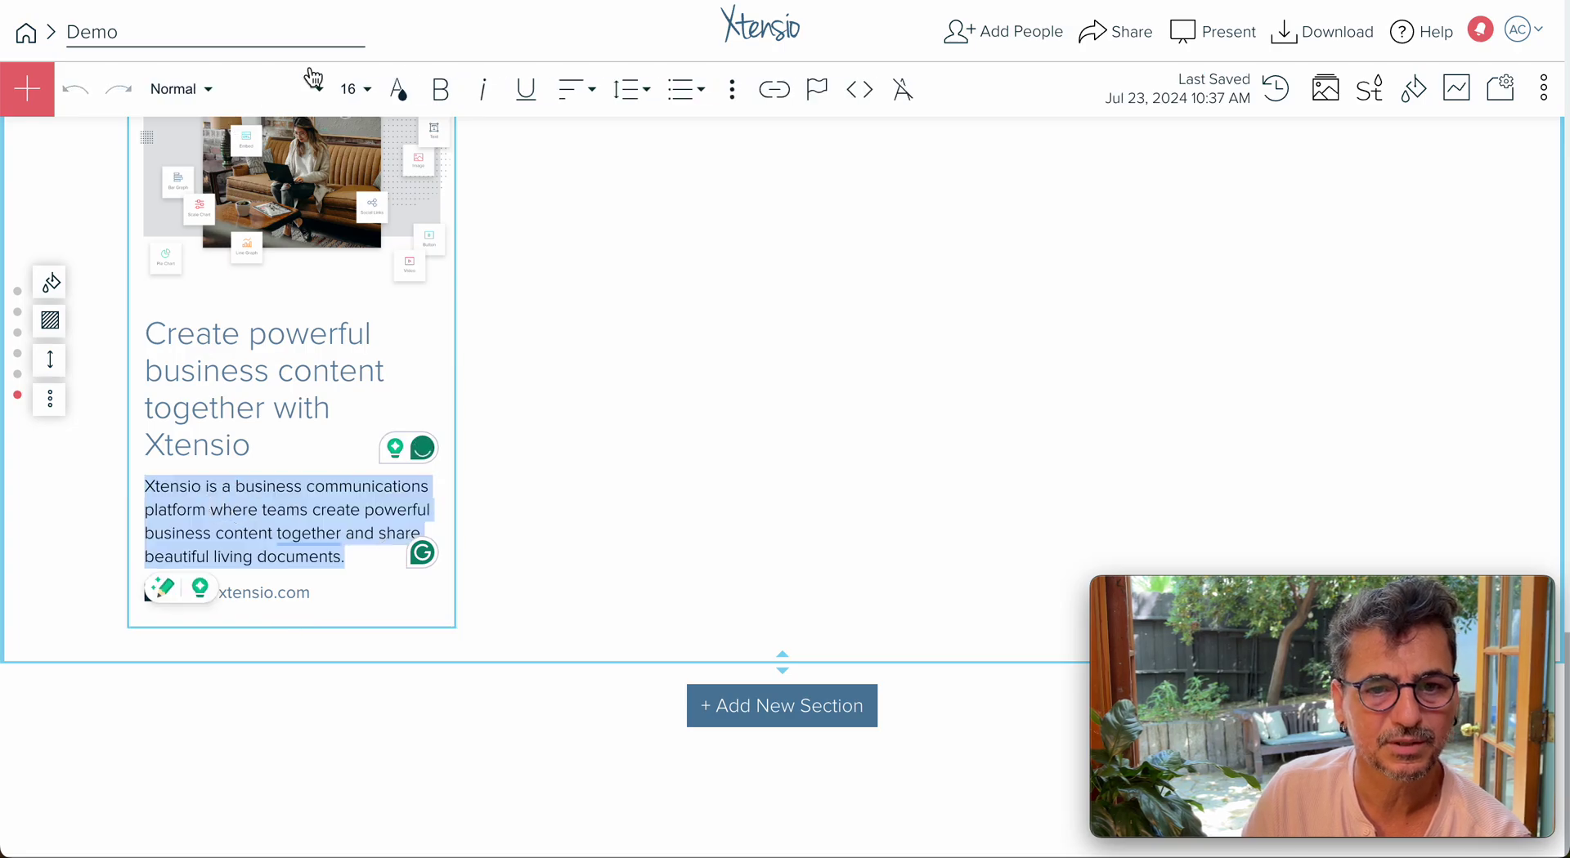
left_click(398, 90)
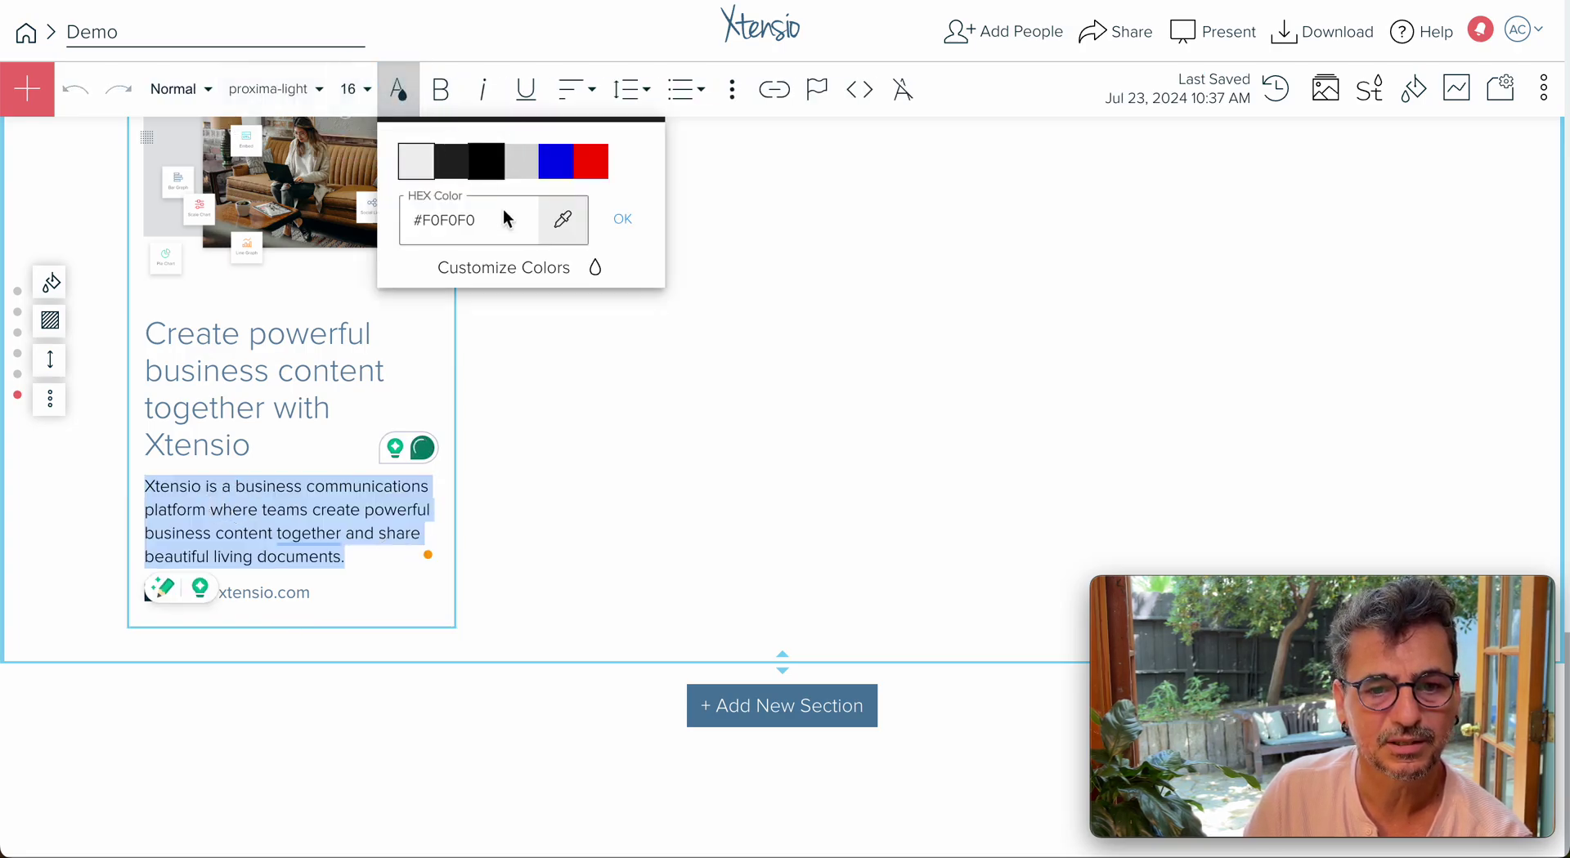
left_click(749, 320)
scroll(664, 343, "up", 1)
scroll(664, 343, "down", 1)
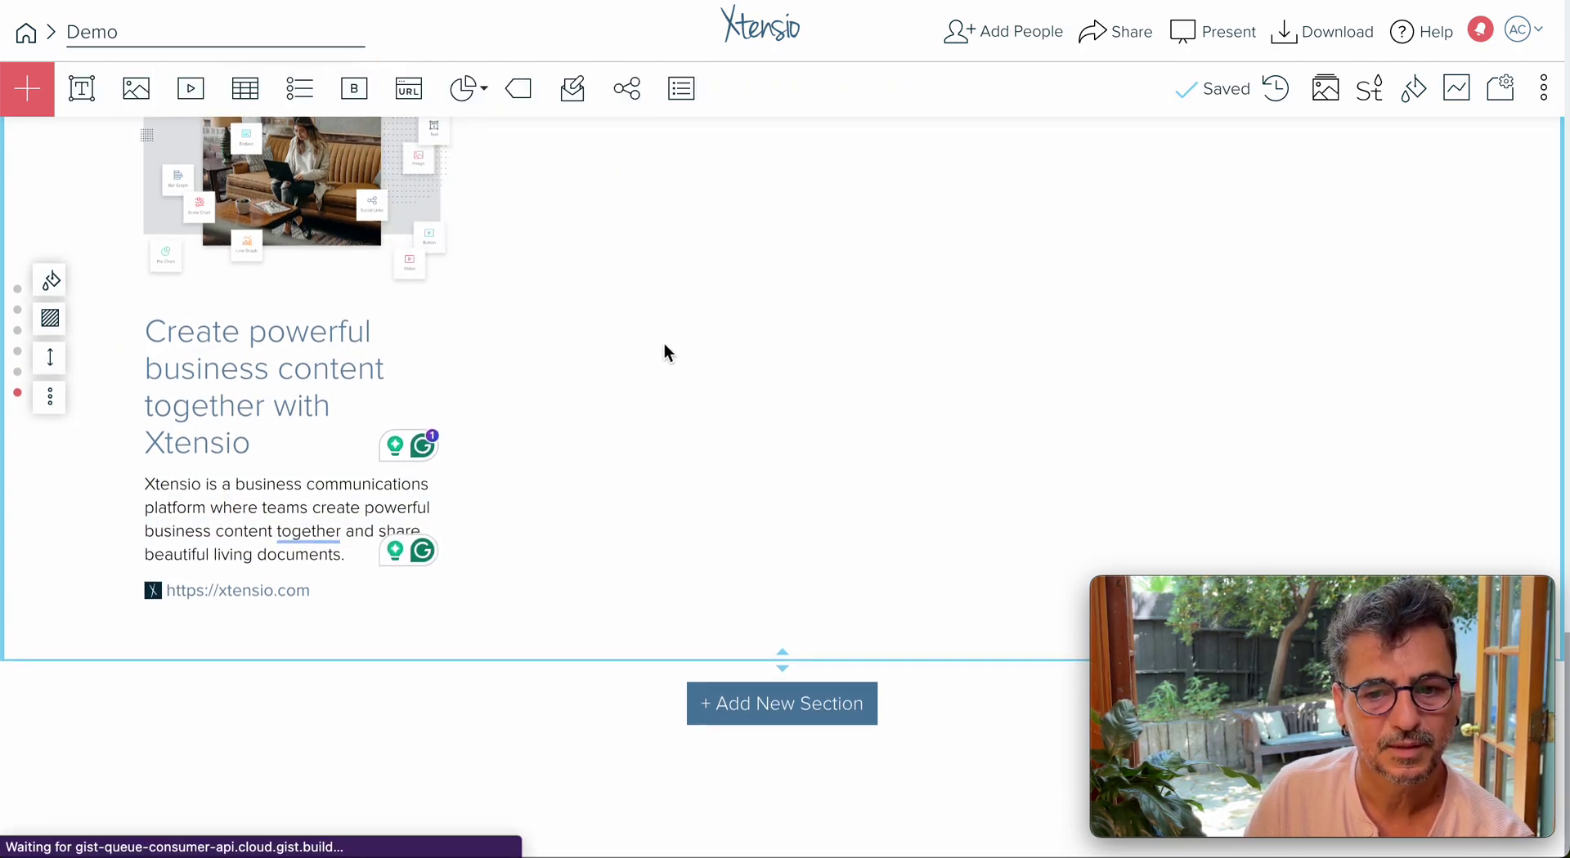
scroll(664, 343, "up", 1)
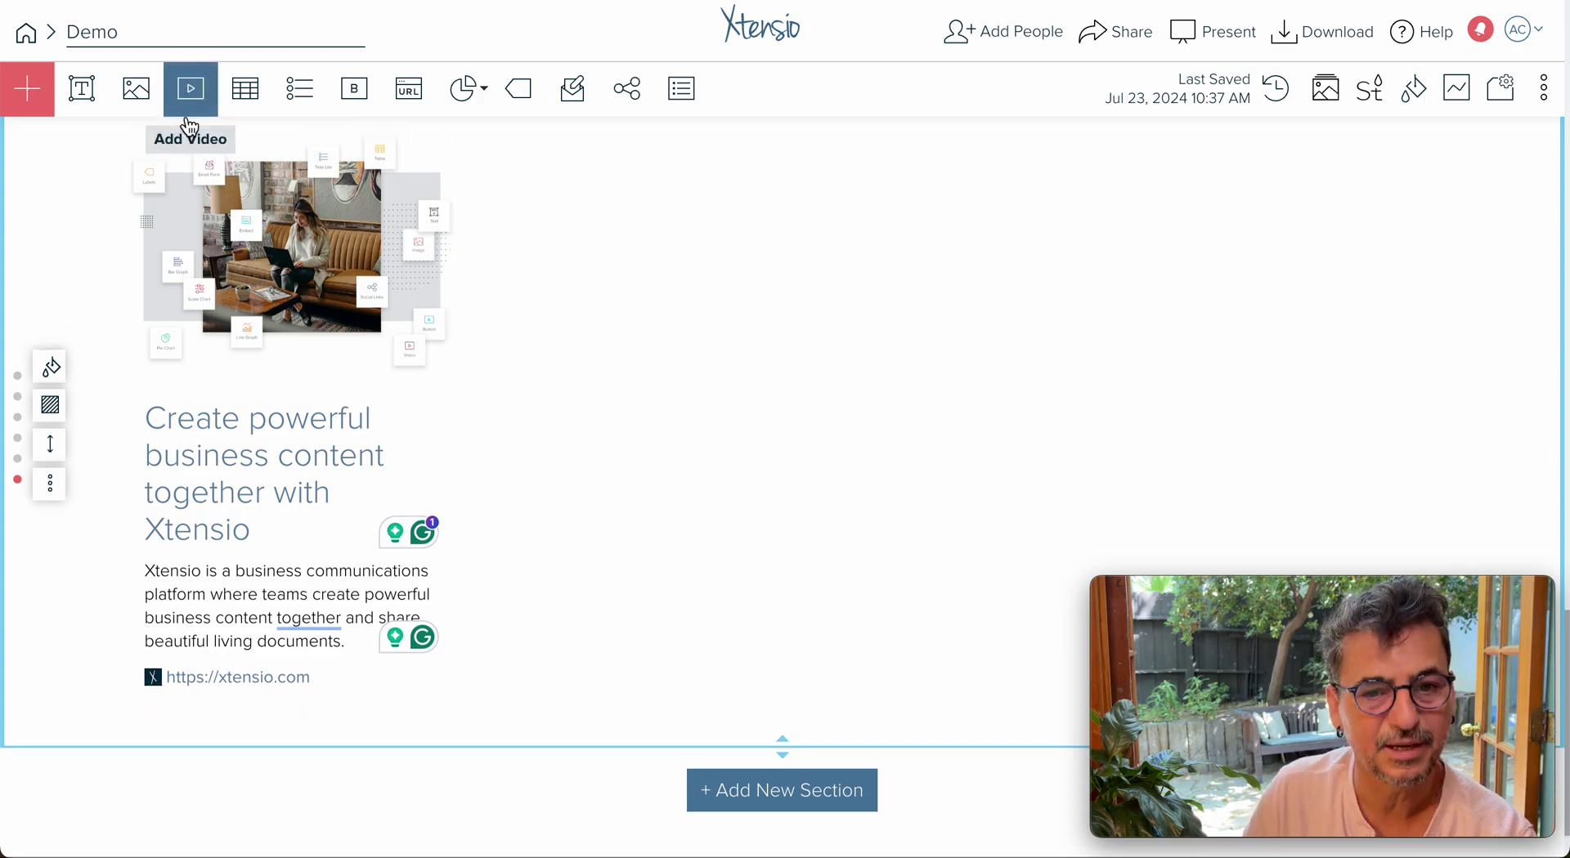
Open cnn.com in a new browser tab to get its address for embedding
key("super+t")
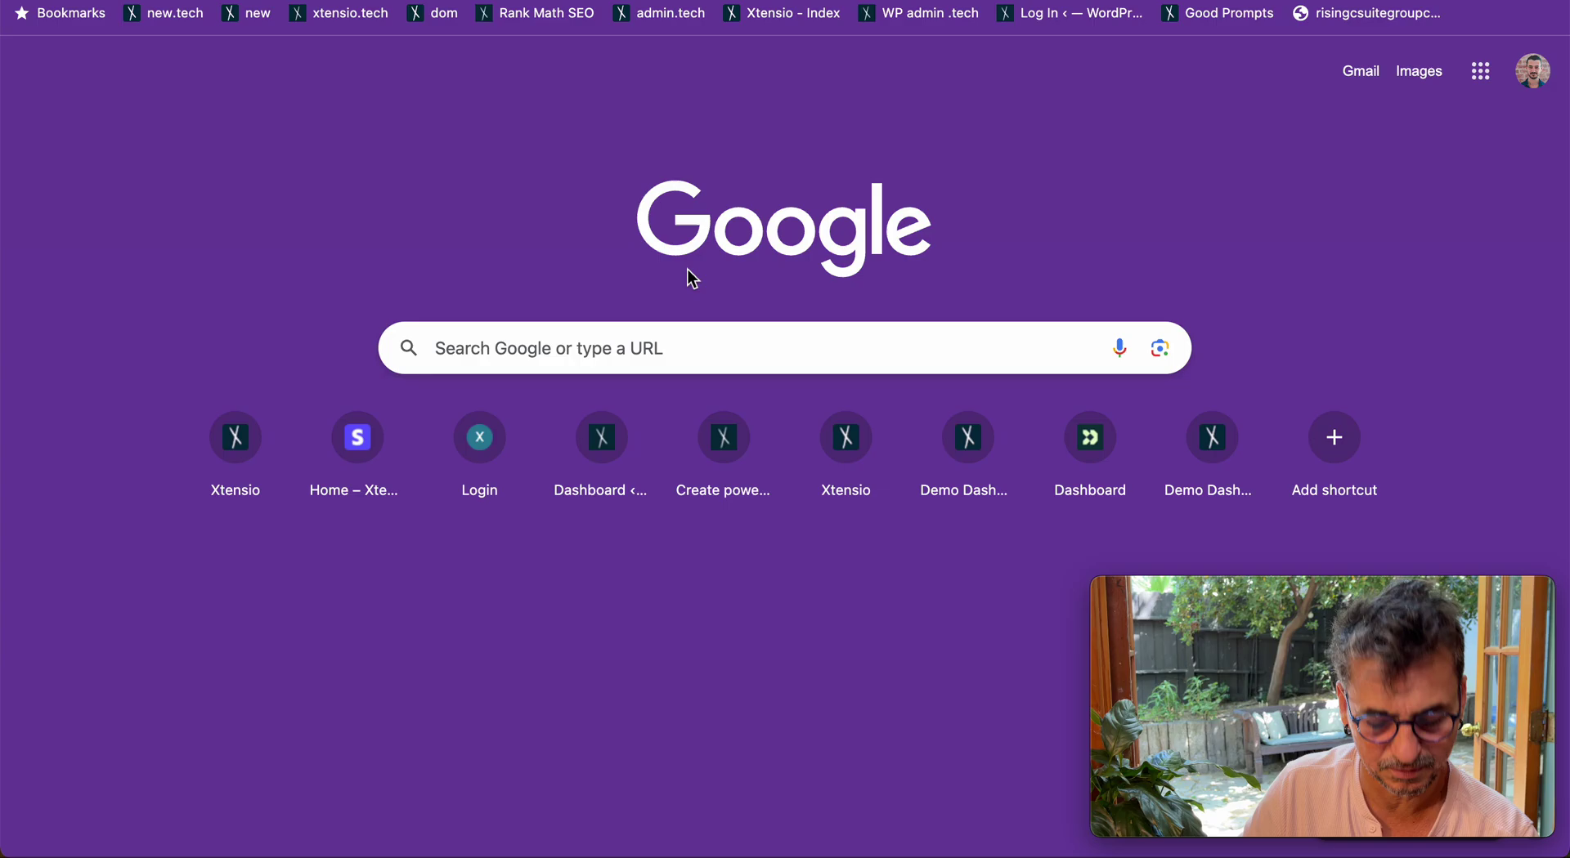
type("cnn")
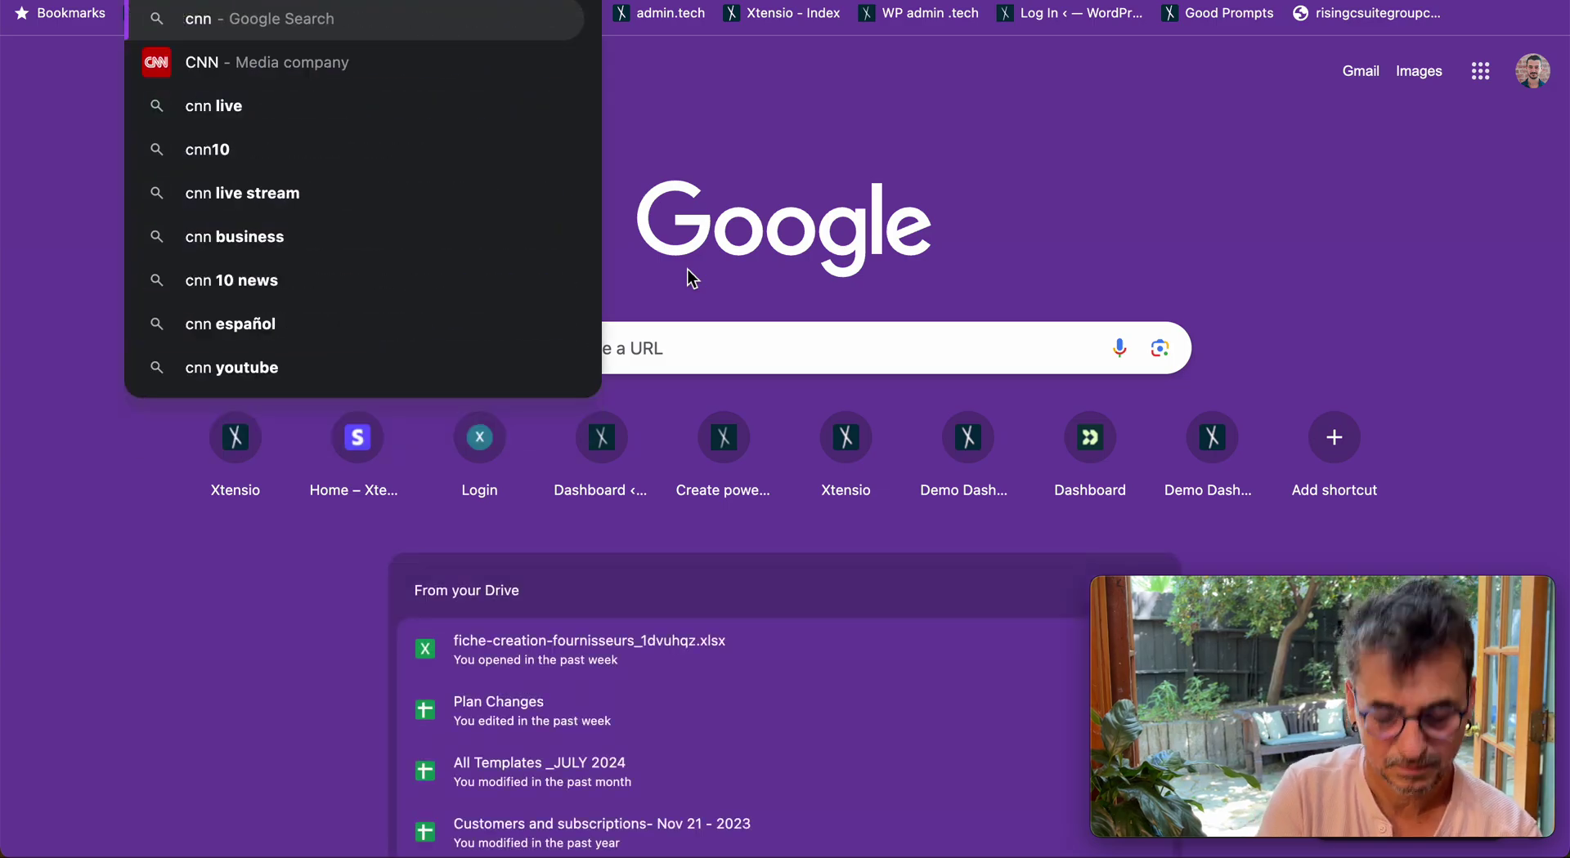
type(".com")
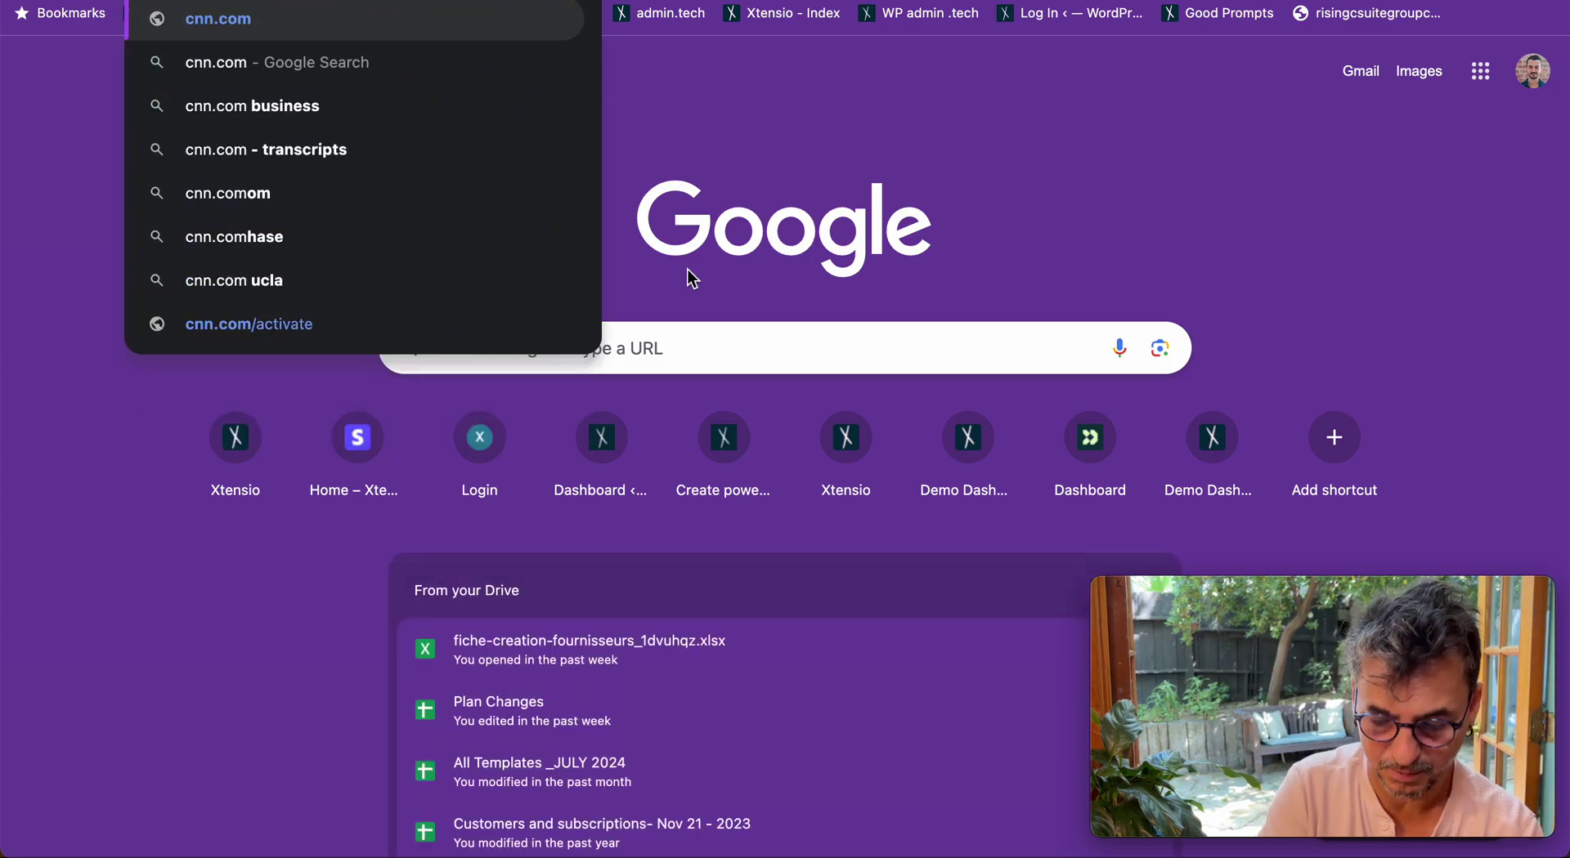
key("Return")
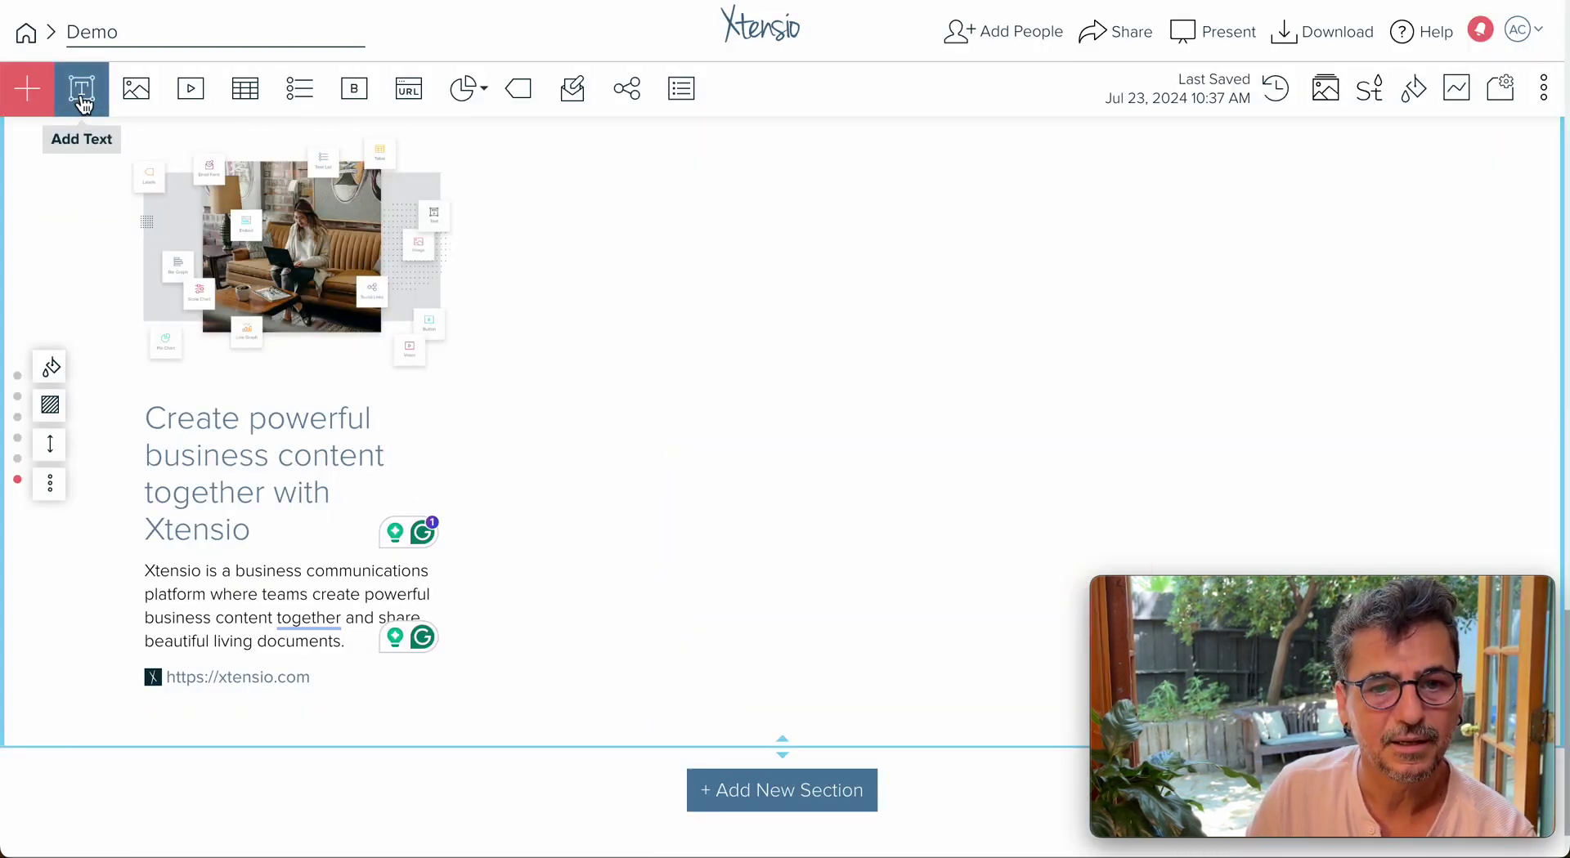
left_click(405, 96)
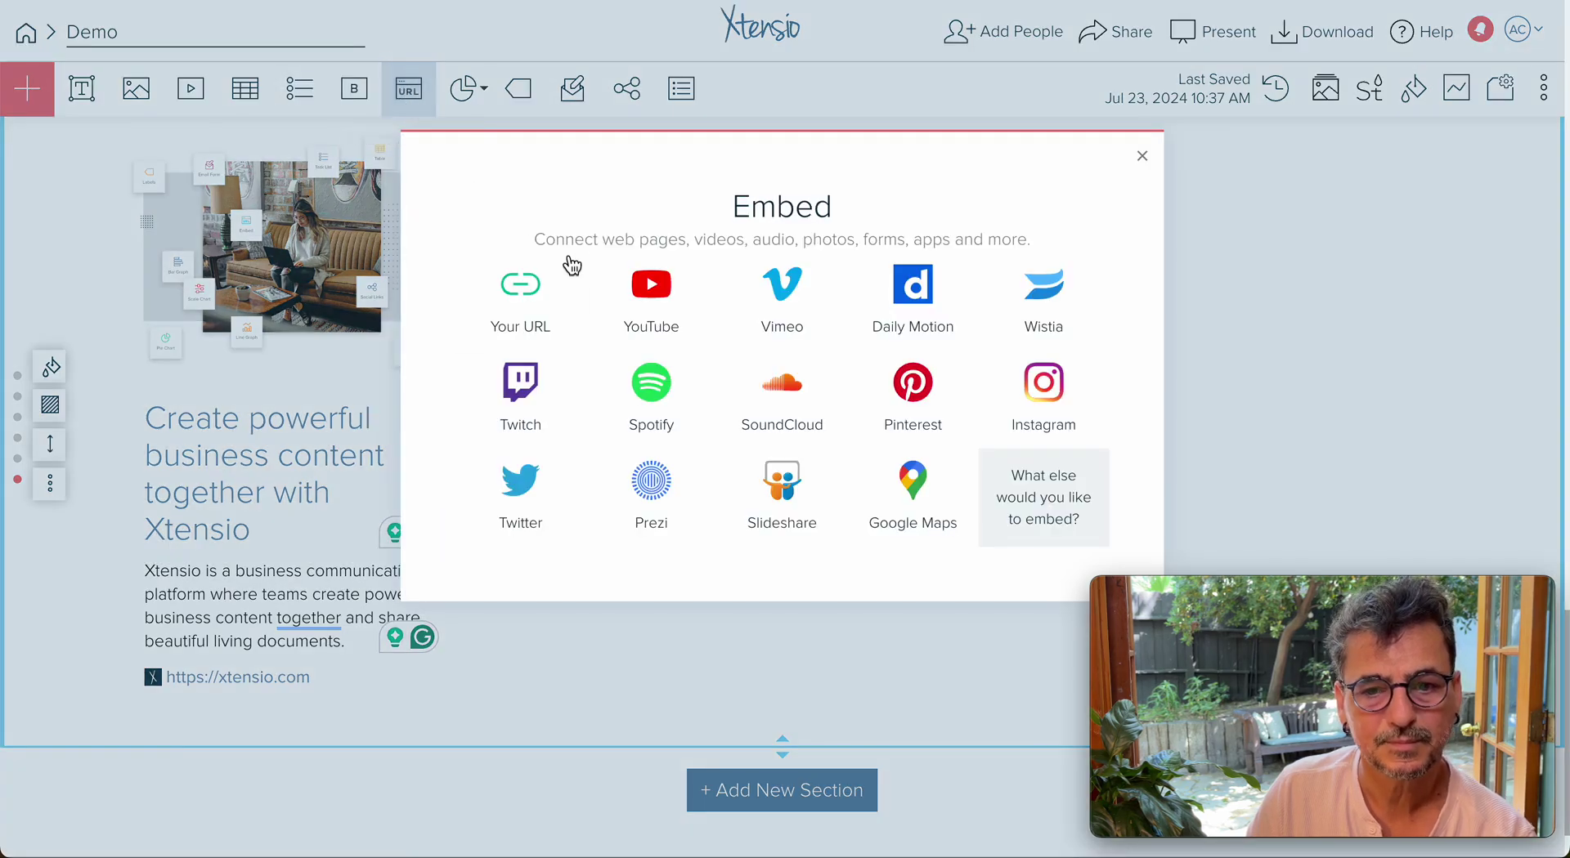
left_click(530, 276)
left_click(561, 298)
type("https://www.cnn.com/")
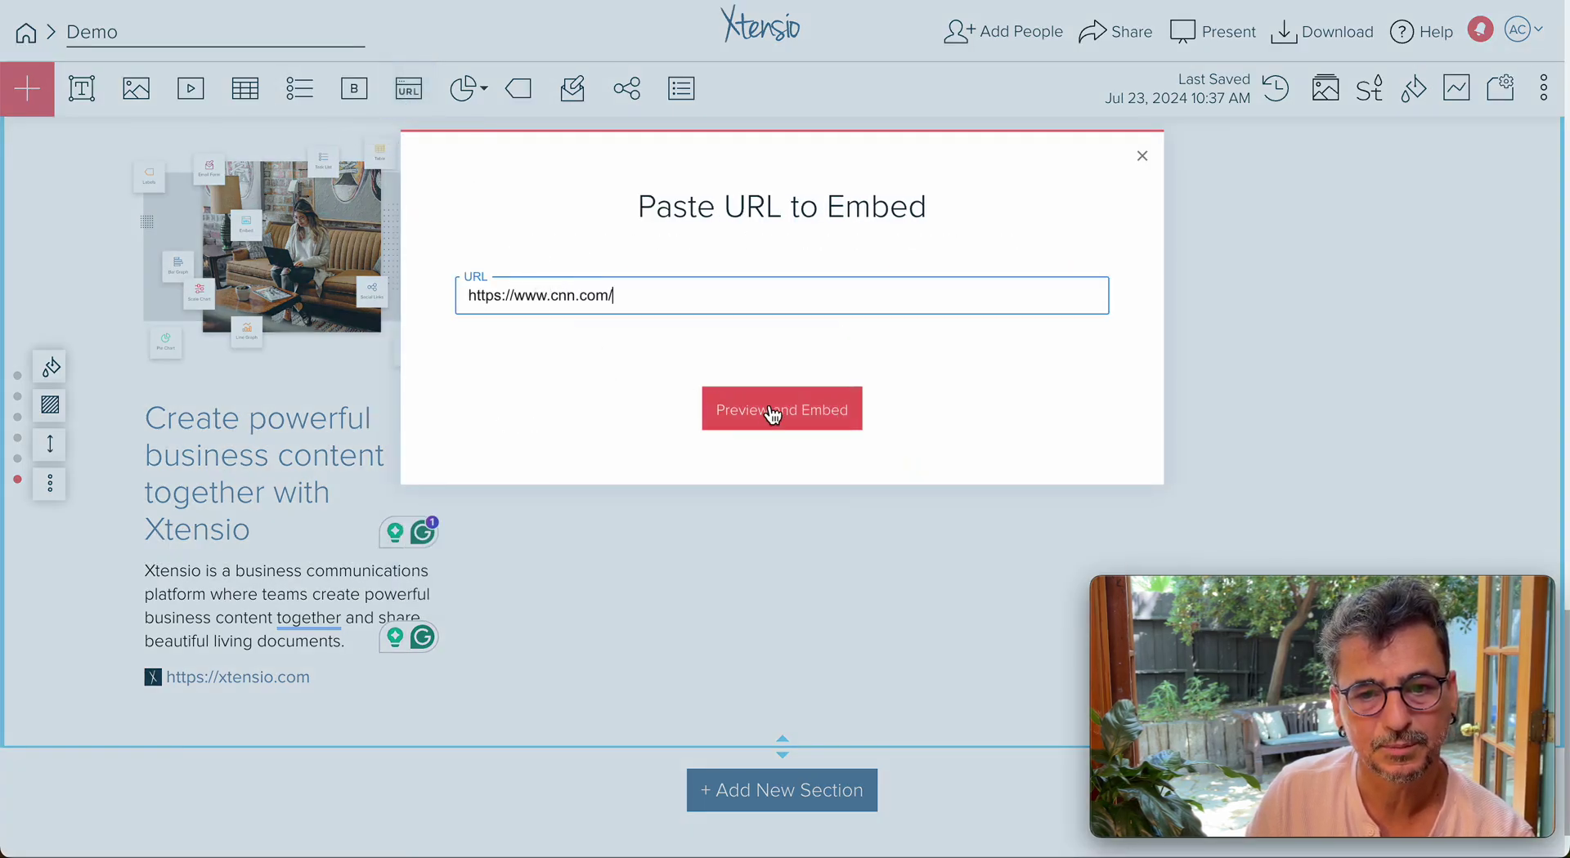
left_click(771, 411)
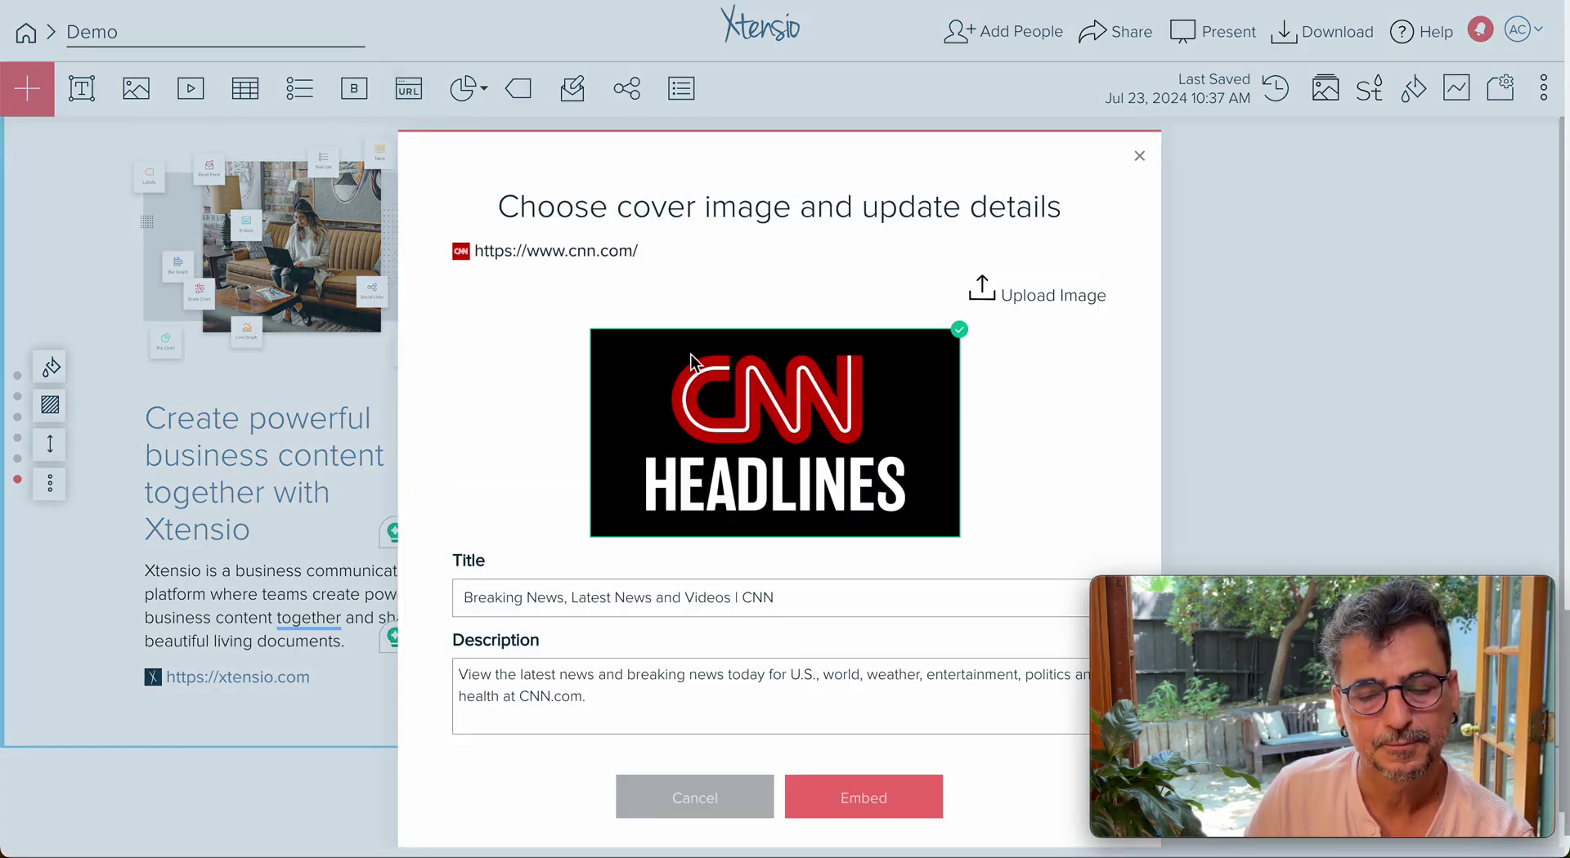
left_click(873, 798)
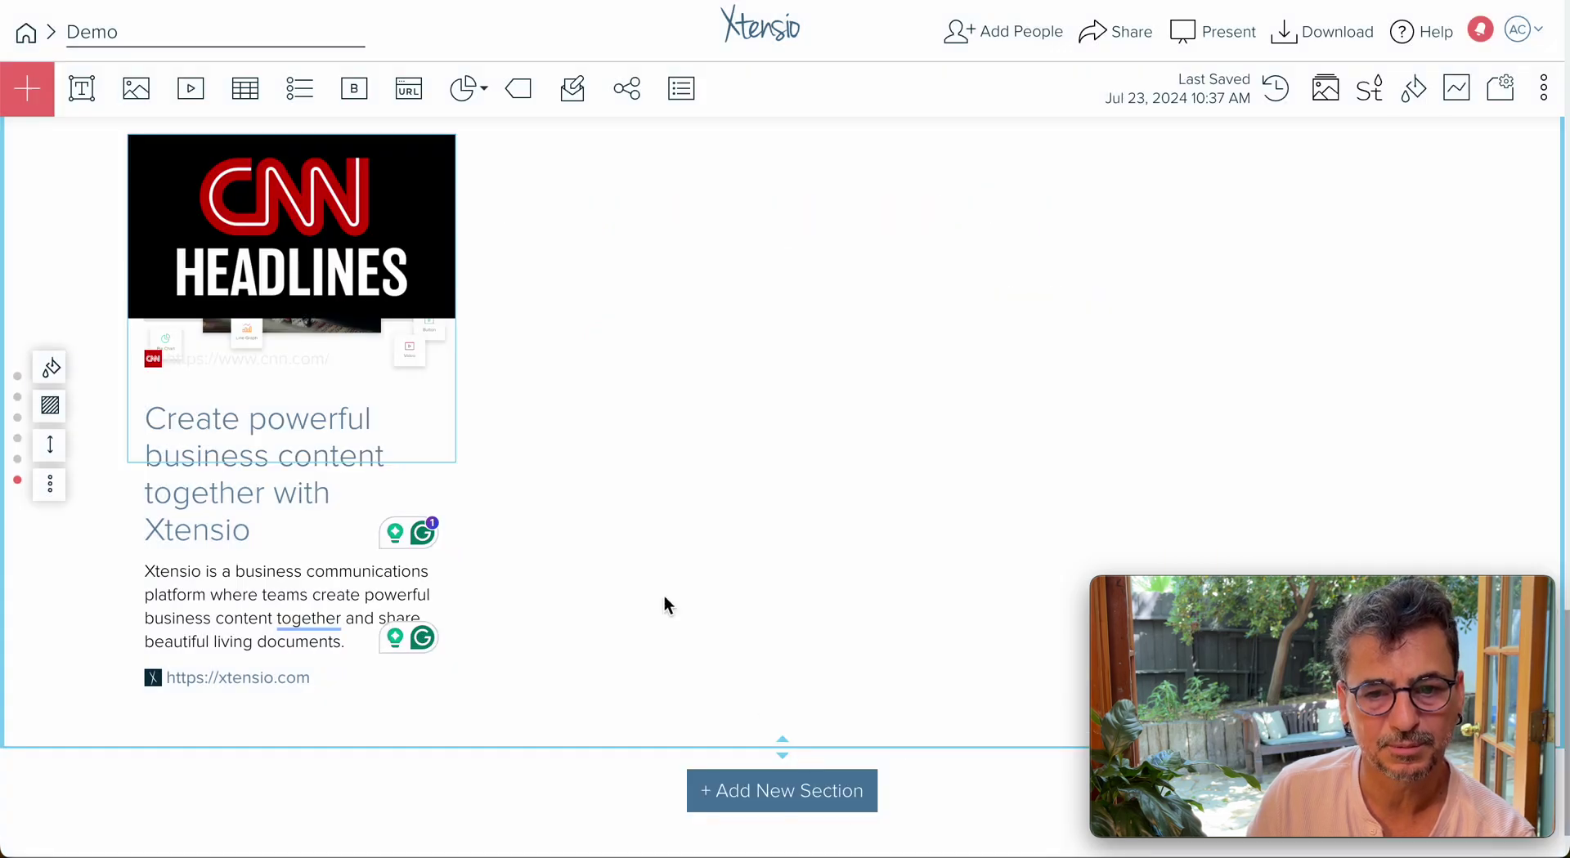
Move the CNN embed to the right of the xtensio.com embed, leaving a gap between the two cards
left_click(734, 360)
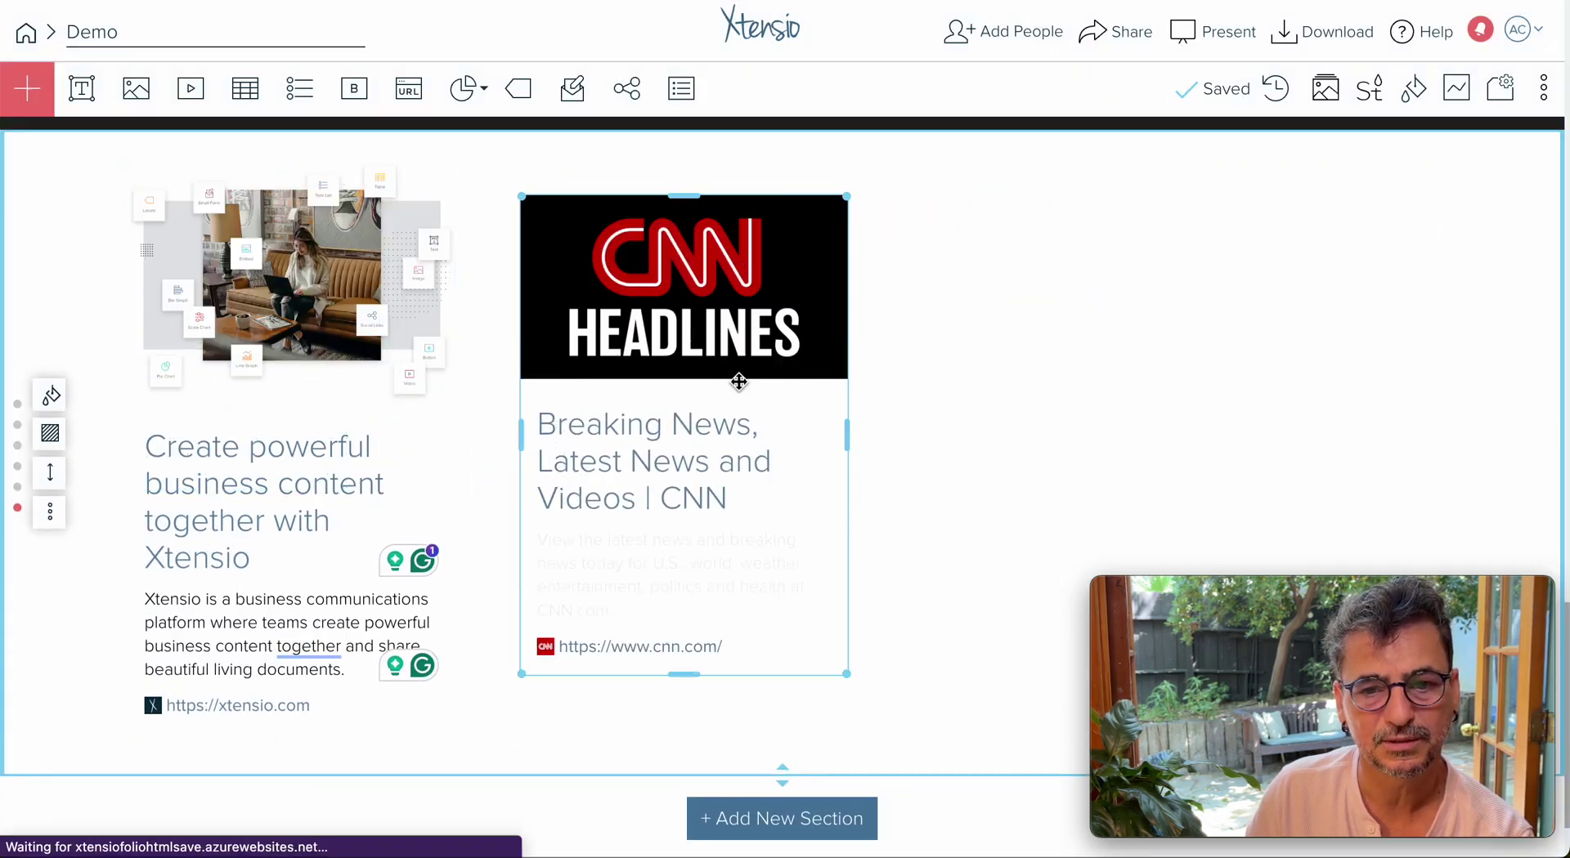
left_click_drag(664, 350, 670, 345)
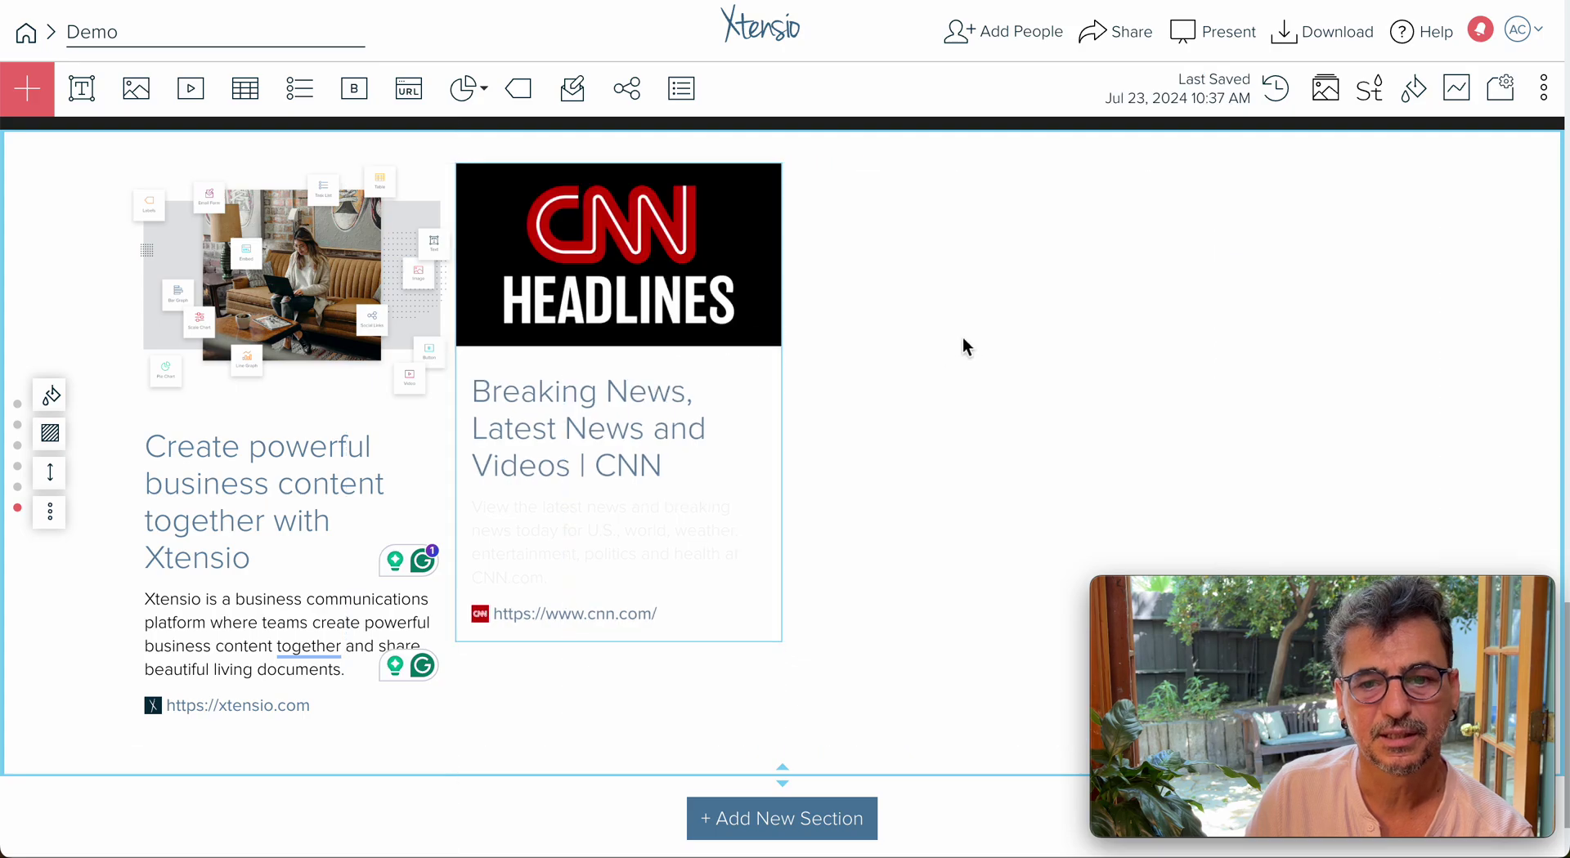
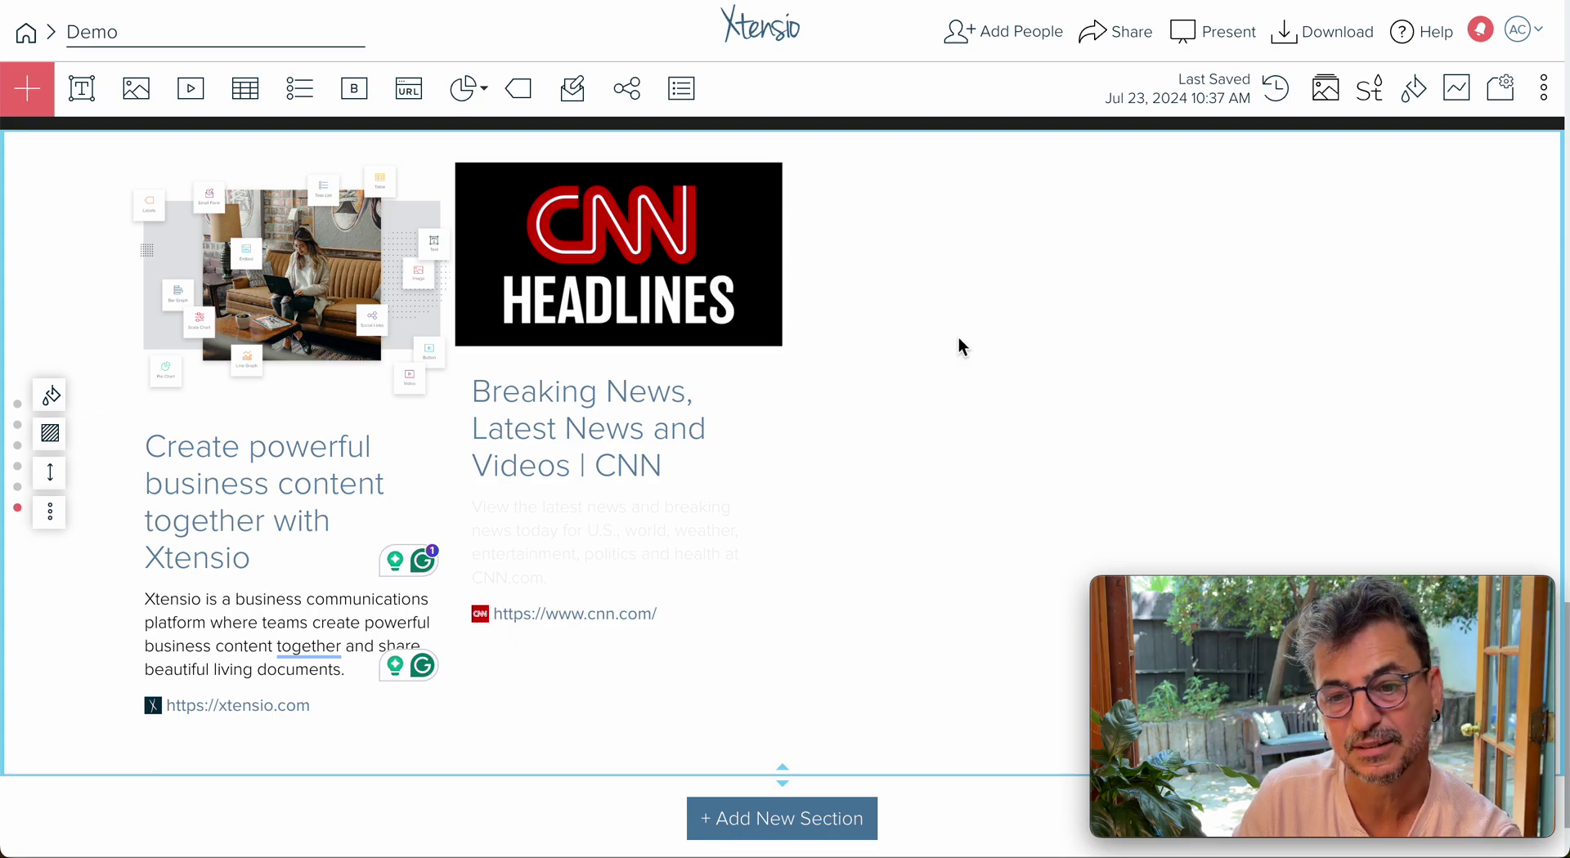
left_click_drag(663, 250, 817, 255)
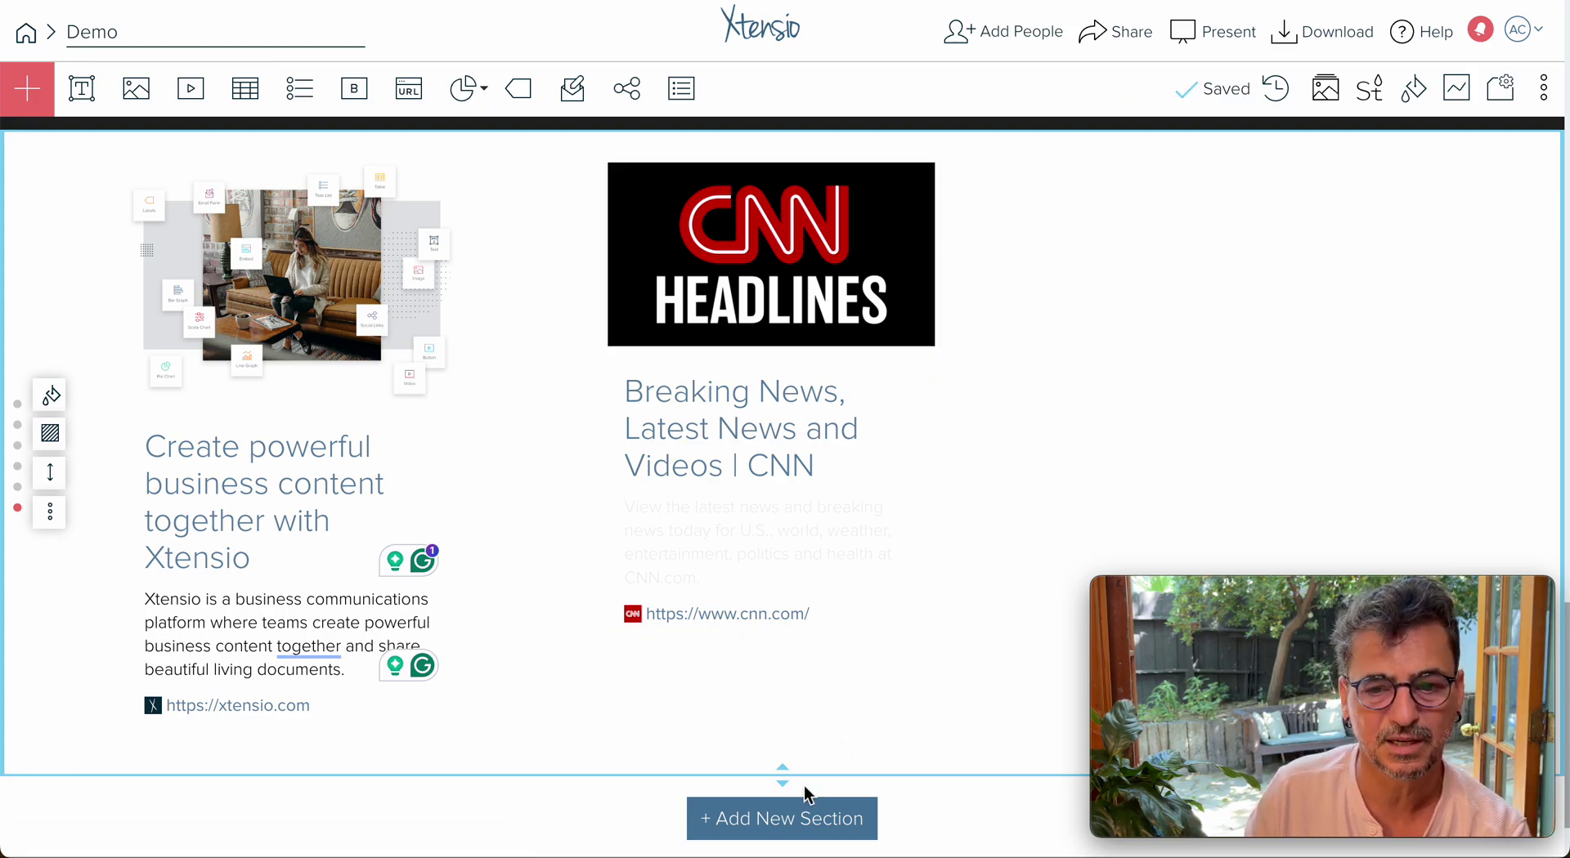
Add a new section below the embeds and insert a Pie Chart module in it
left_click(799, 820)
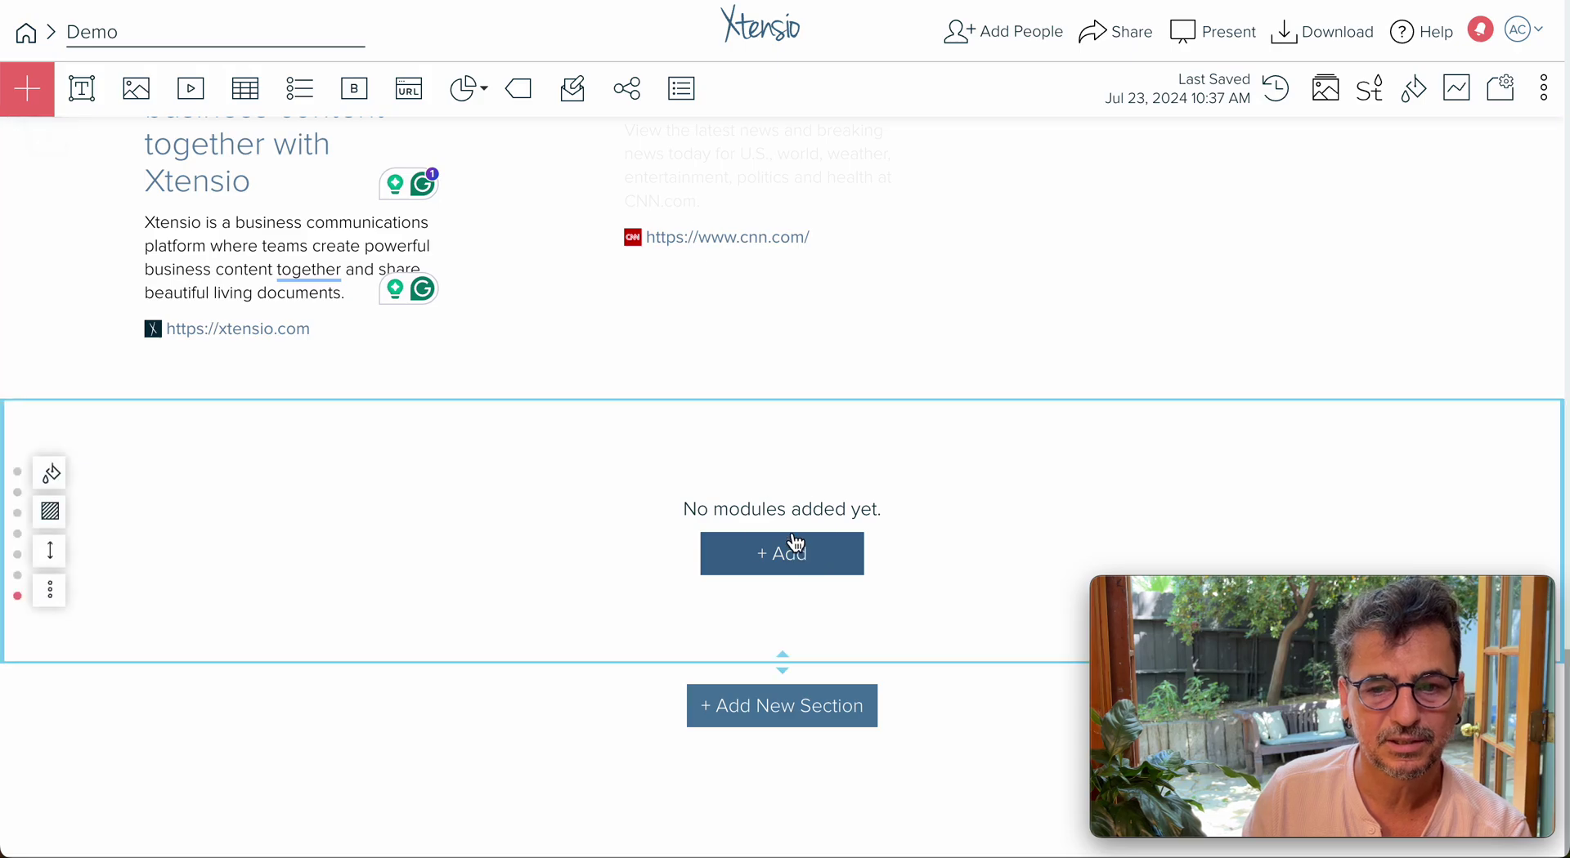
left_click(796, 544)
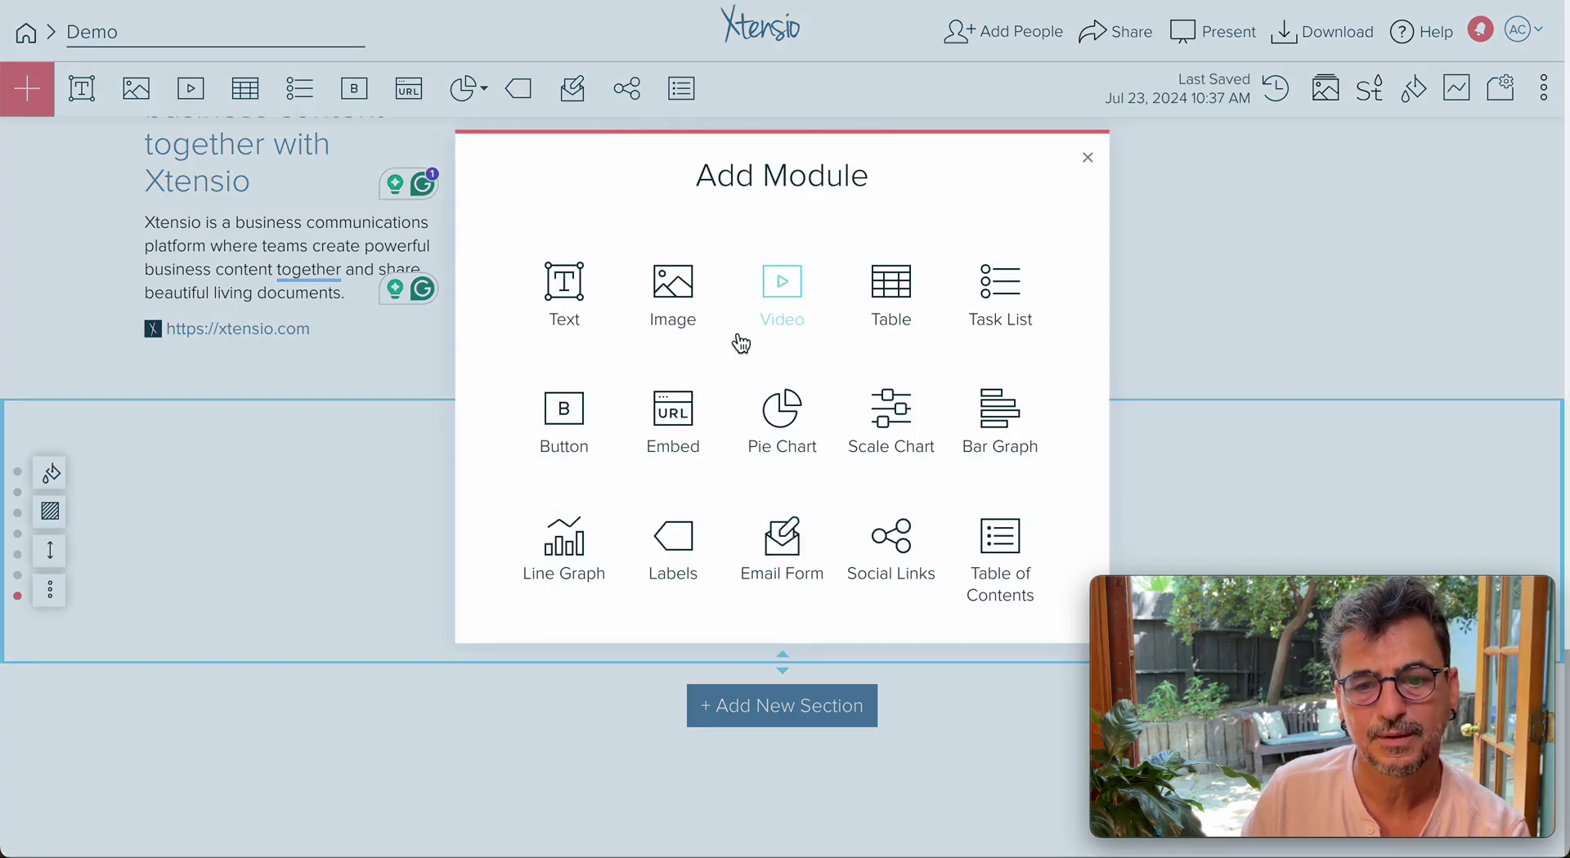
left_click(789, 413)
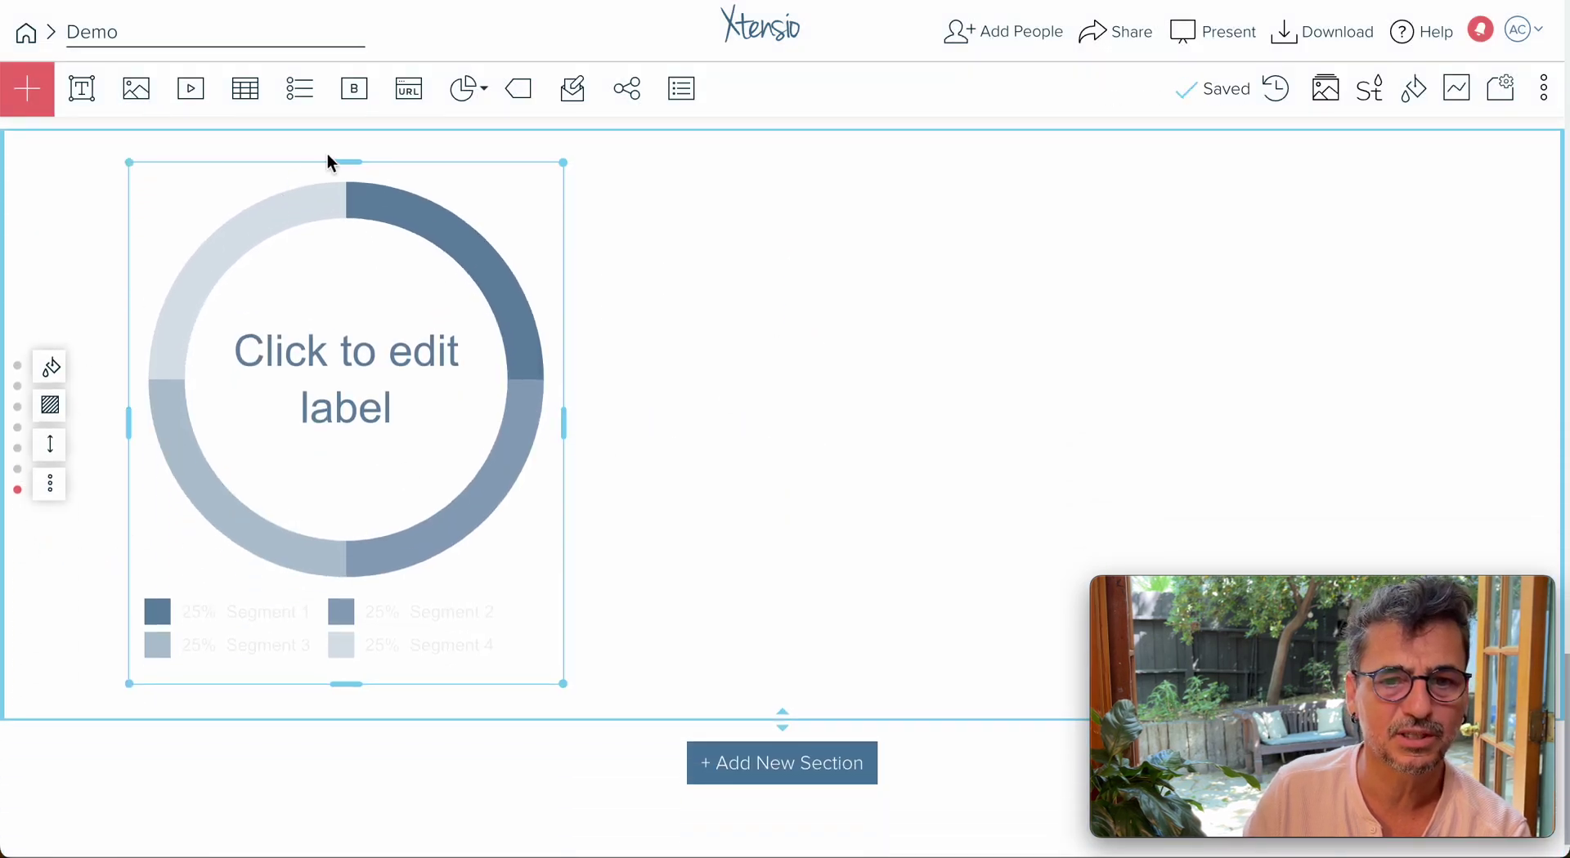
Add a line graph to the right of the pie chart and a scale chart placed below that graph
left_click(472, 100)
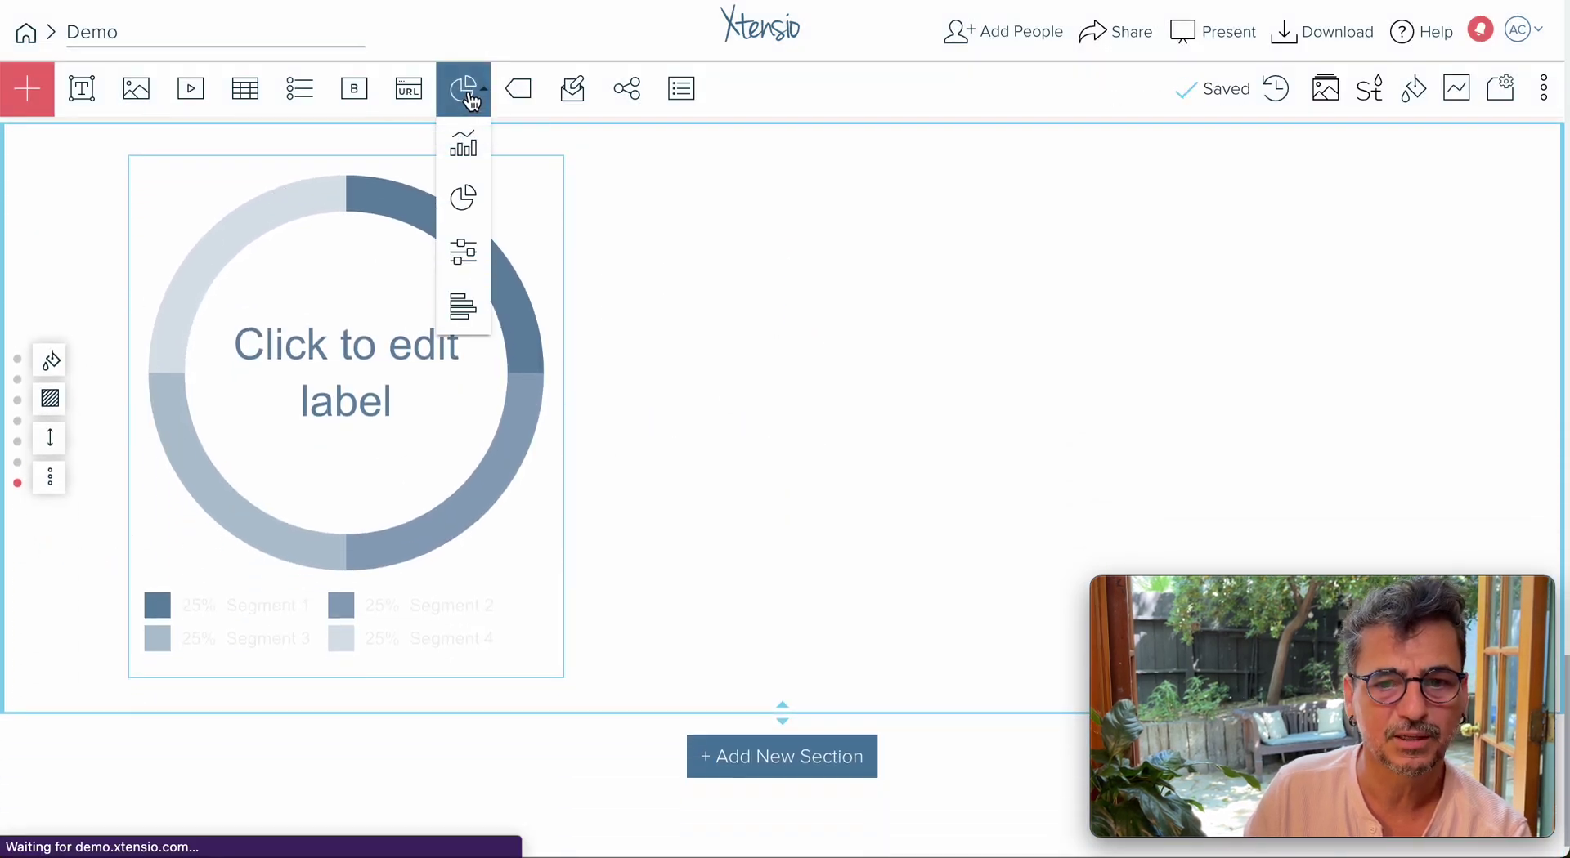
left_click(462, 150)
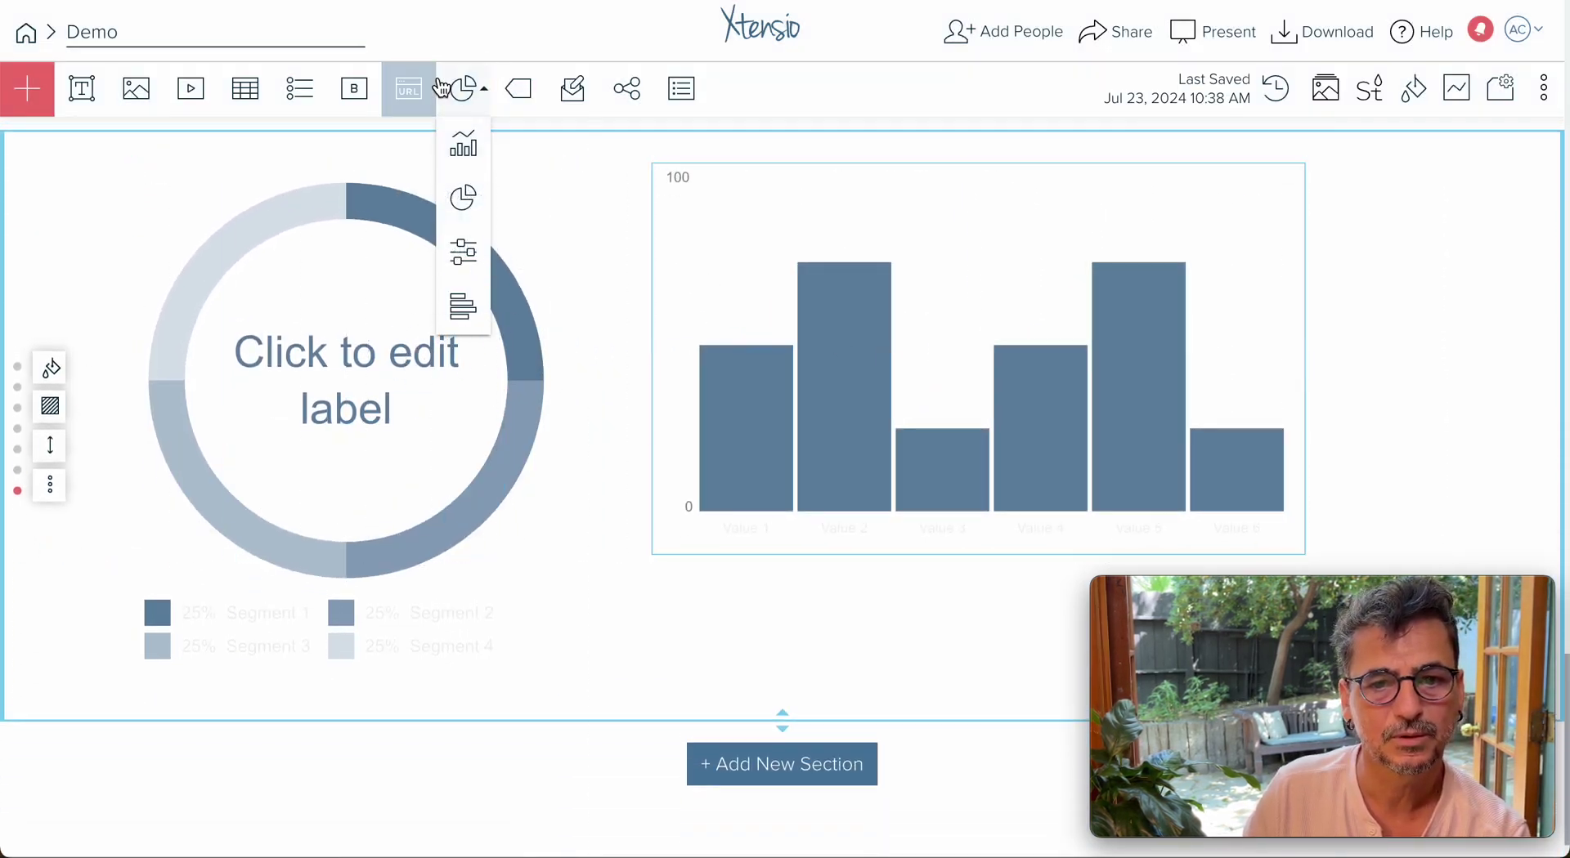
left_click(460, 94)
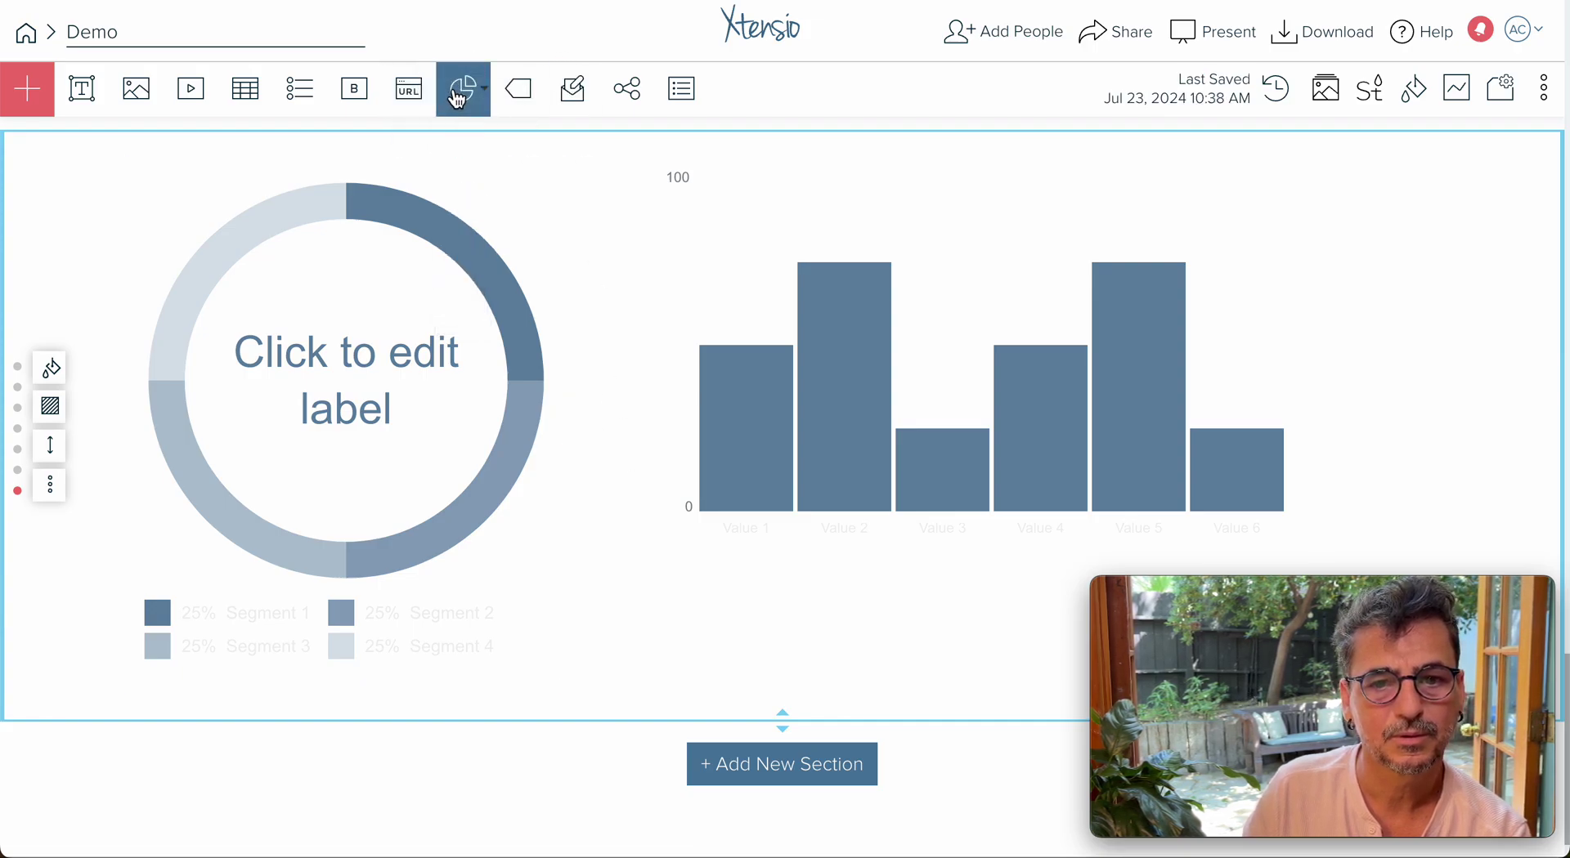
left_click(462, 251)
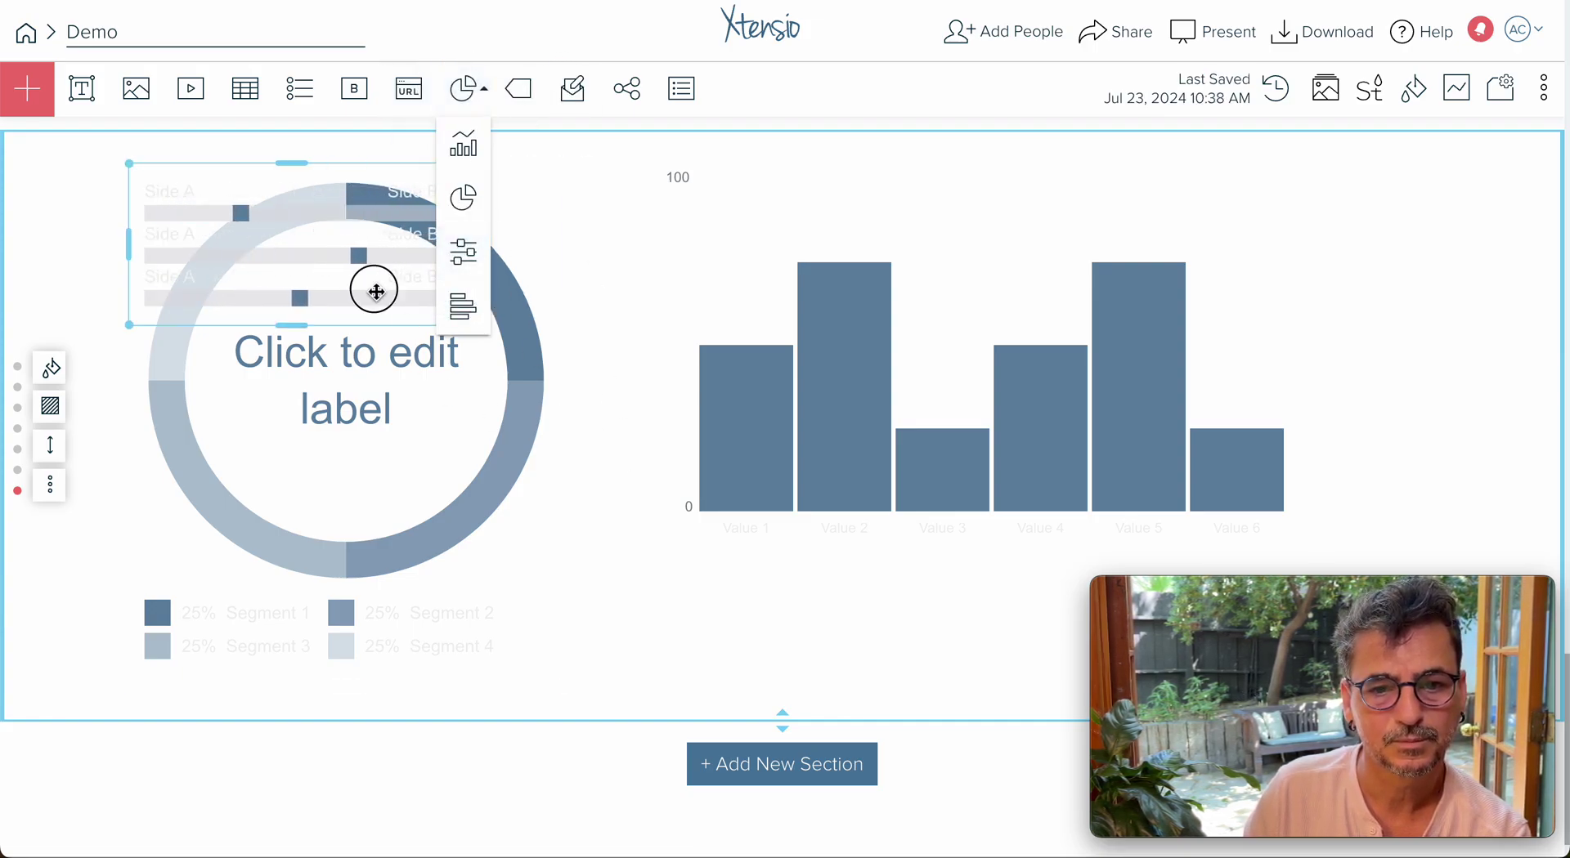
left_click_drag(376, 292, 826, 725)
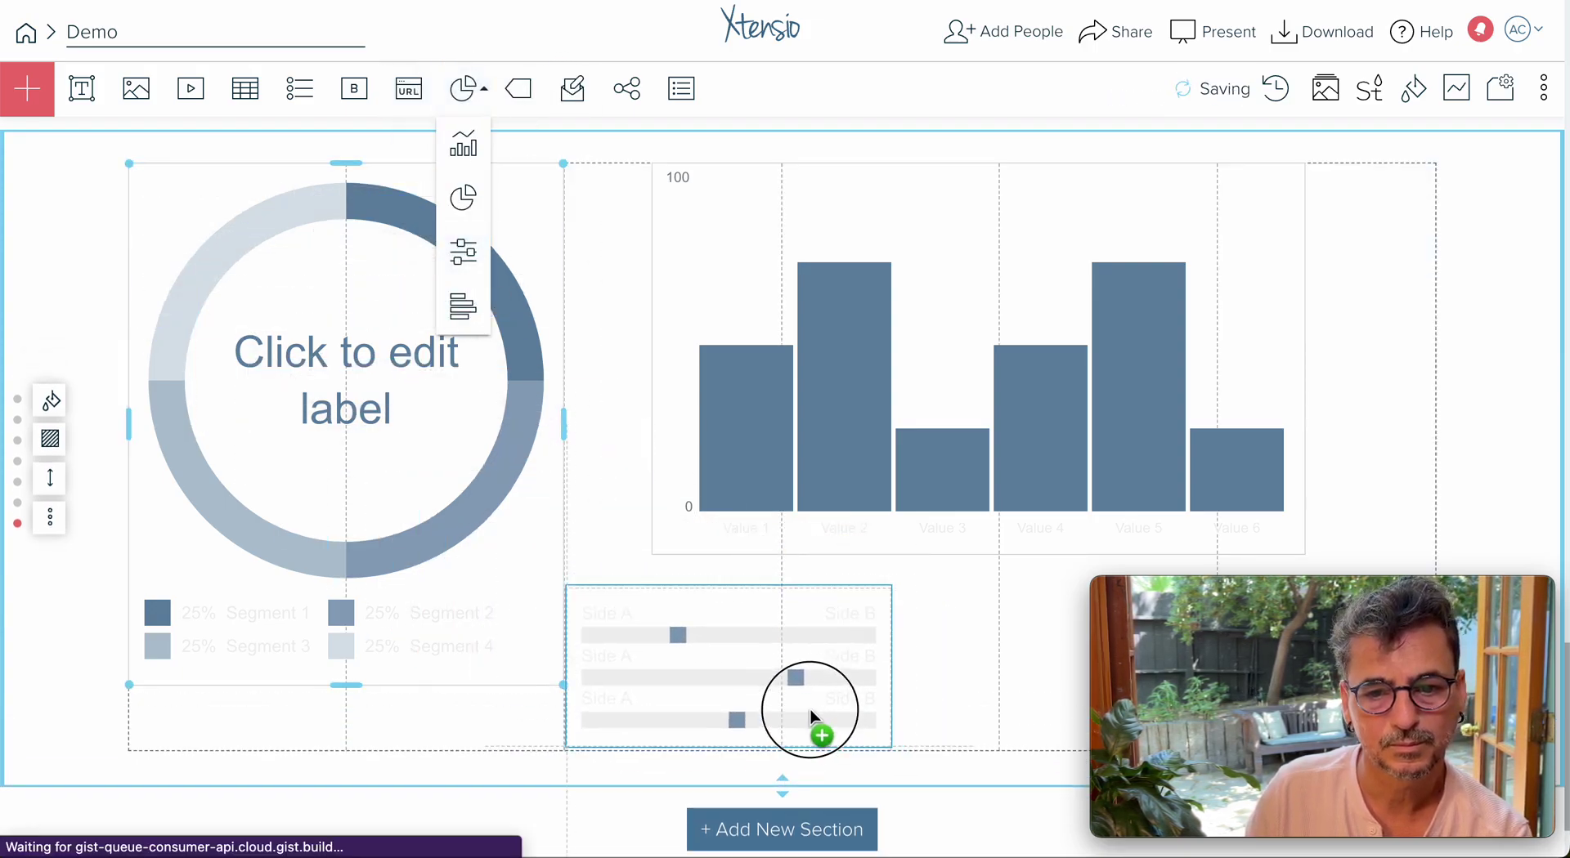
Insert a bar graph module in the chart section and try to move it beside the scale chart
left_click(463, 92)
left_click(462, 315)
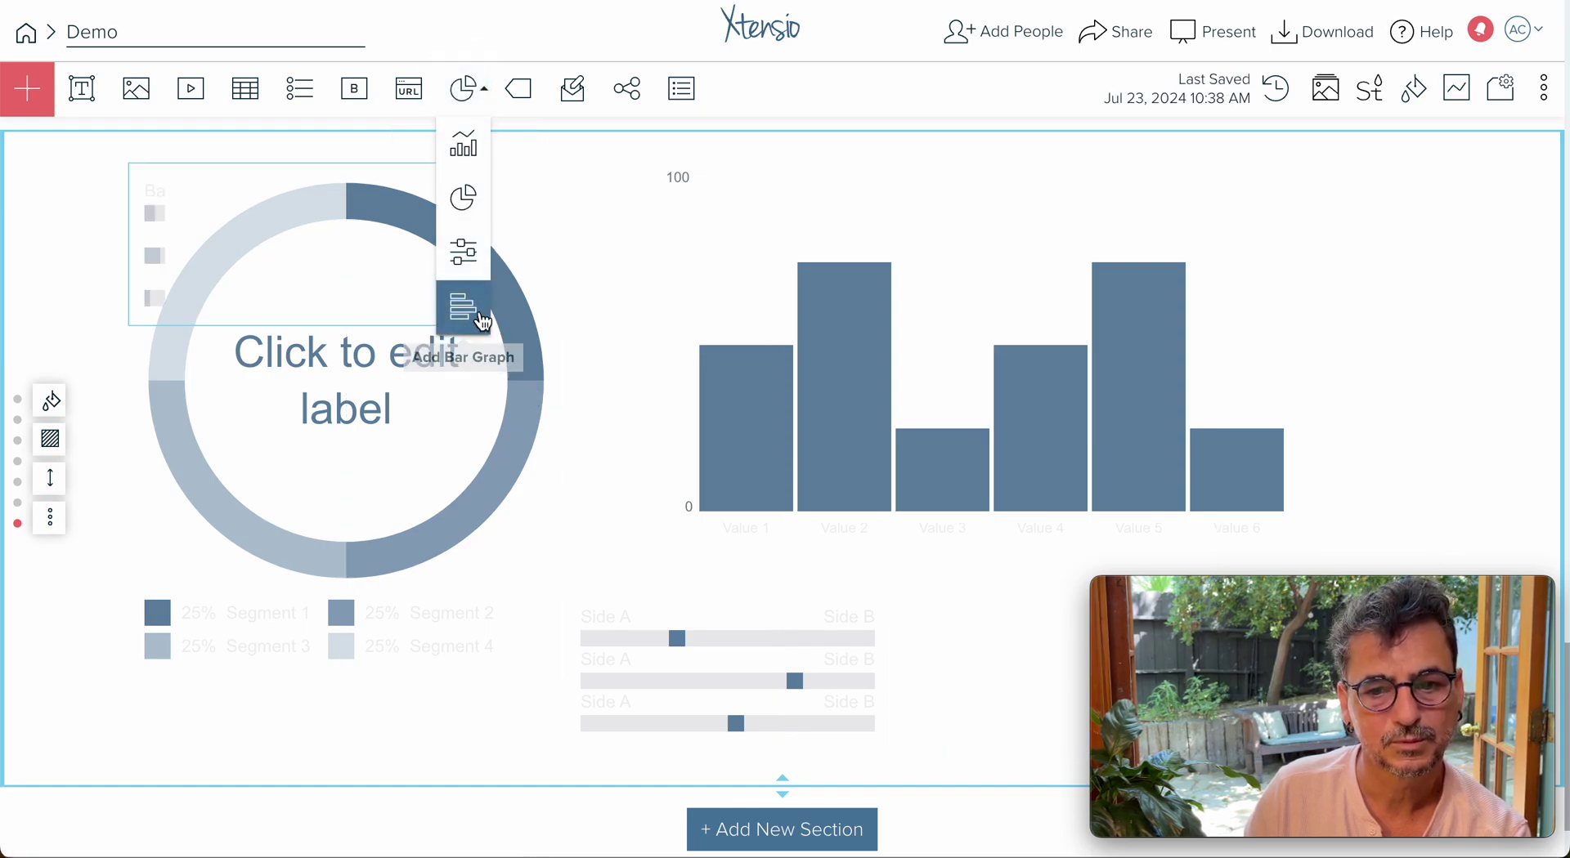
left_click_drag(323, 333, 1097, 669)
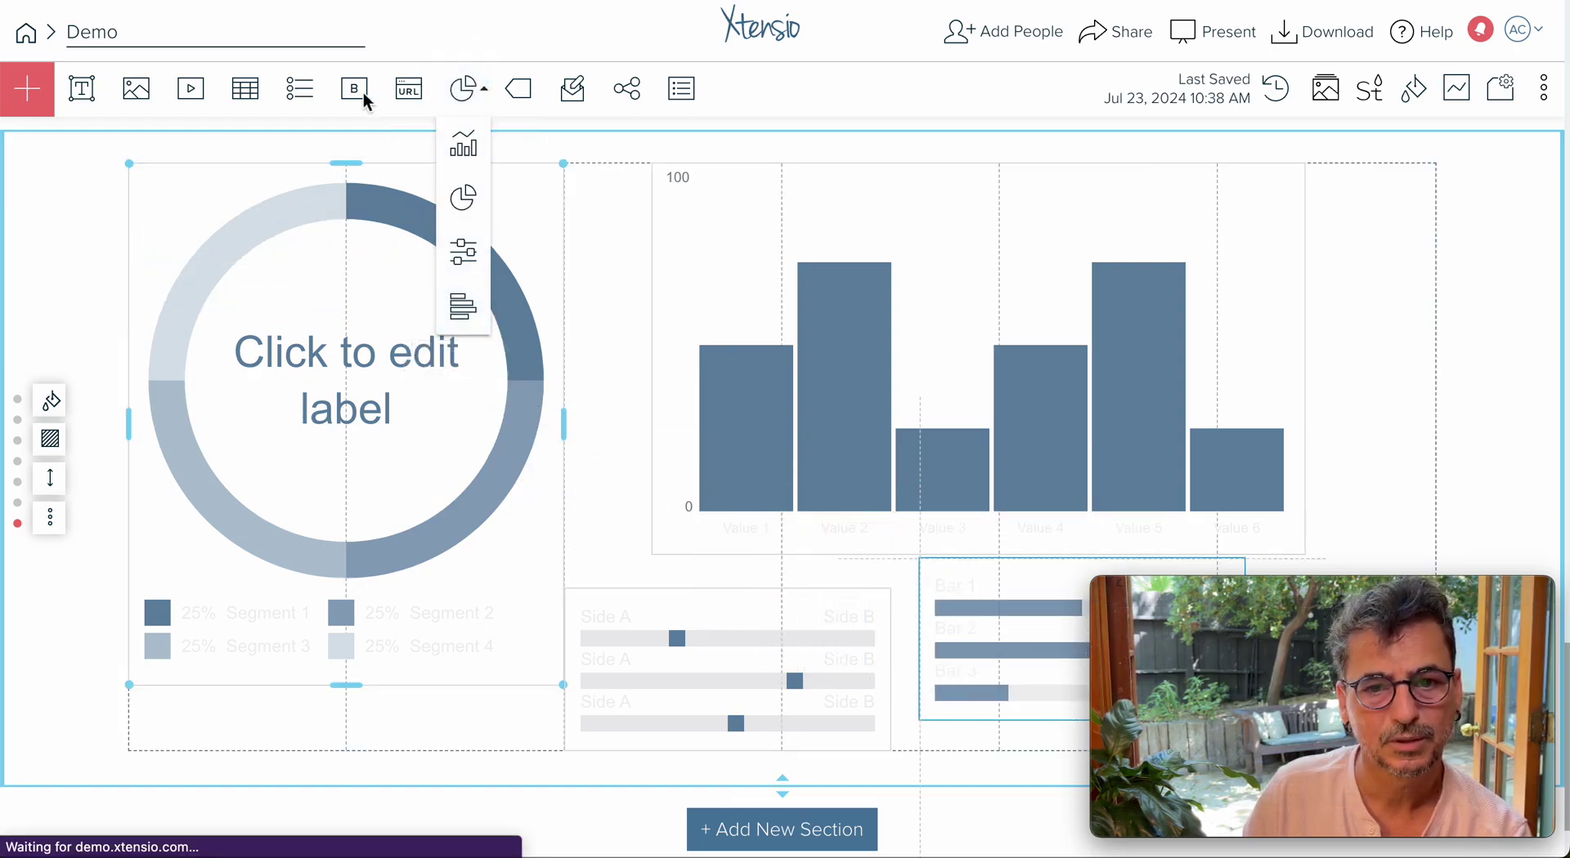
Add another line graph module below the existing charts and widen it to the full content width
left_click(465, 167)
left_click_drag(536, 199, 527, 809)
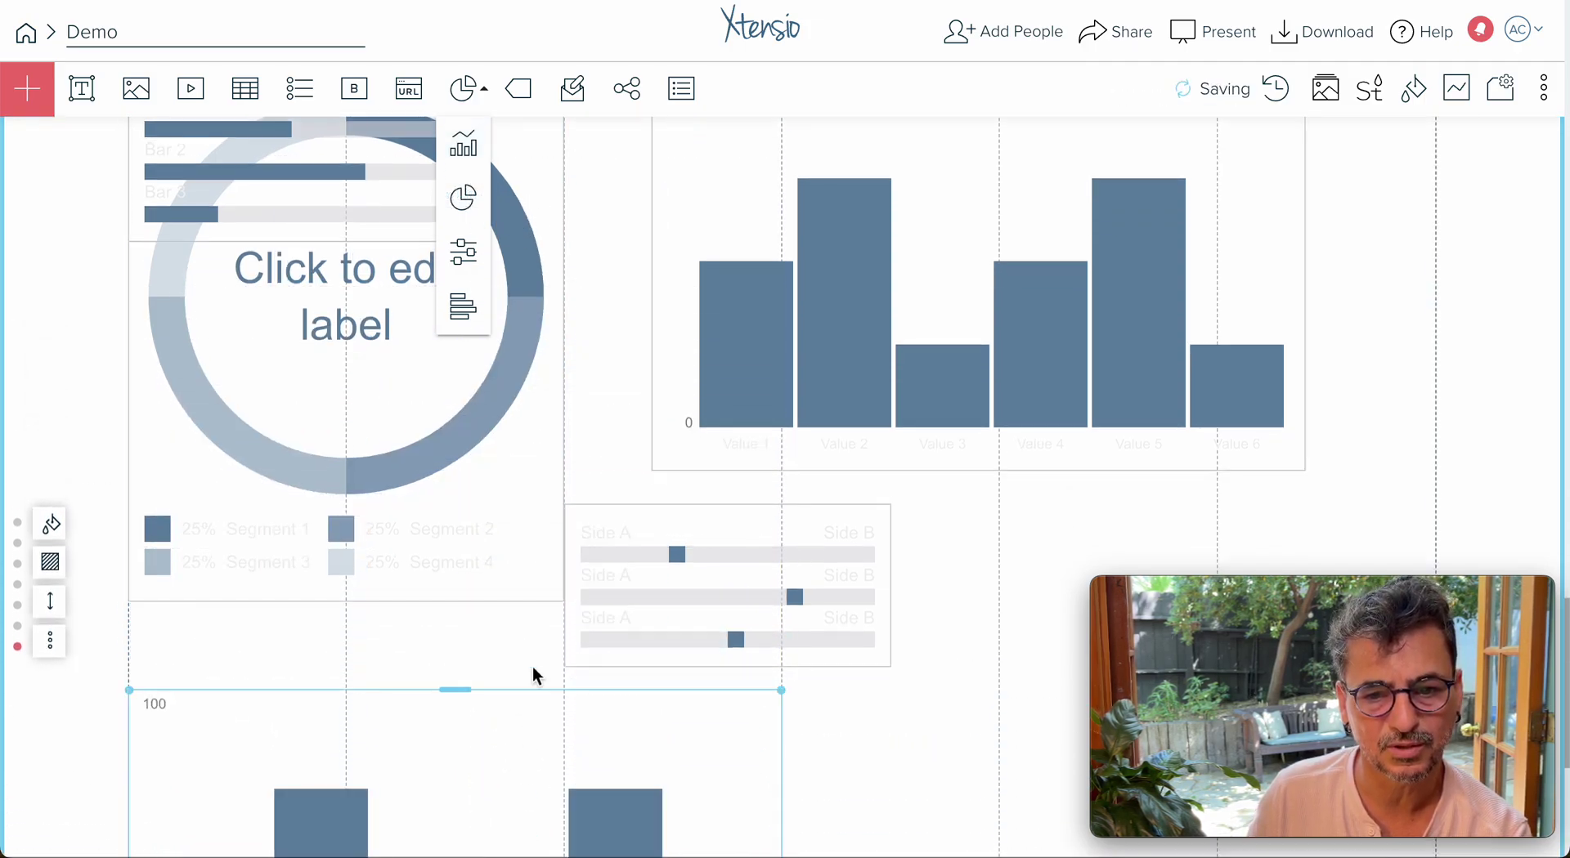
scroll(532, 666, "down", 5)
left_click_drag(783, 561, 1436, 524)
Switch the full-width graph below the other charts to the Line type
left_click(193, 491)
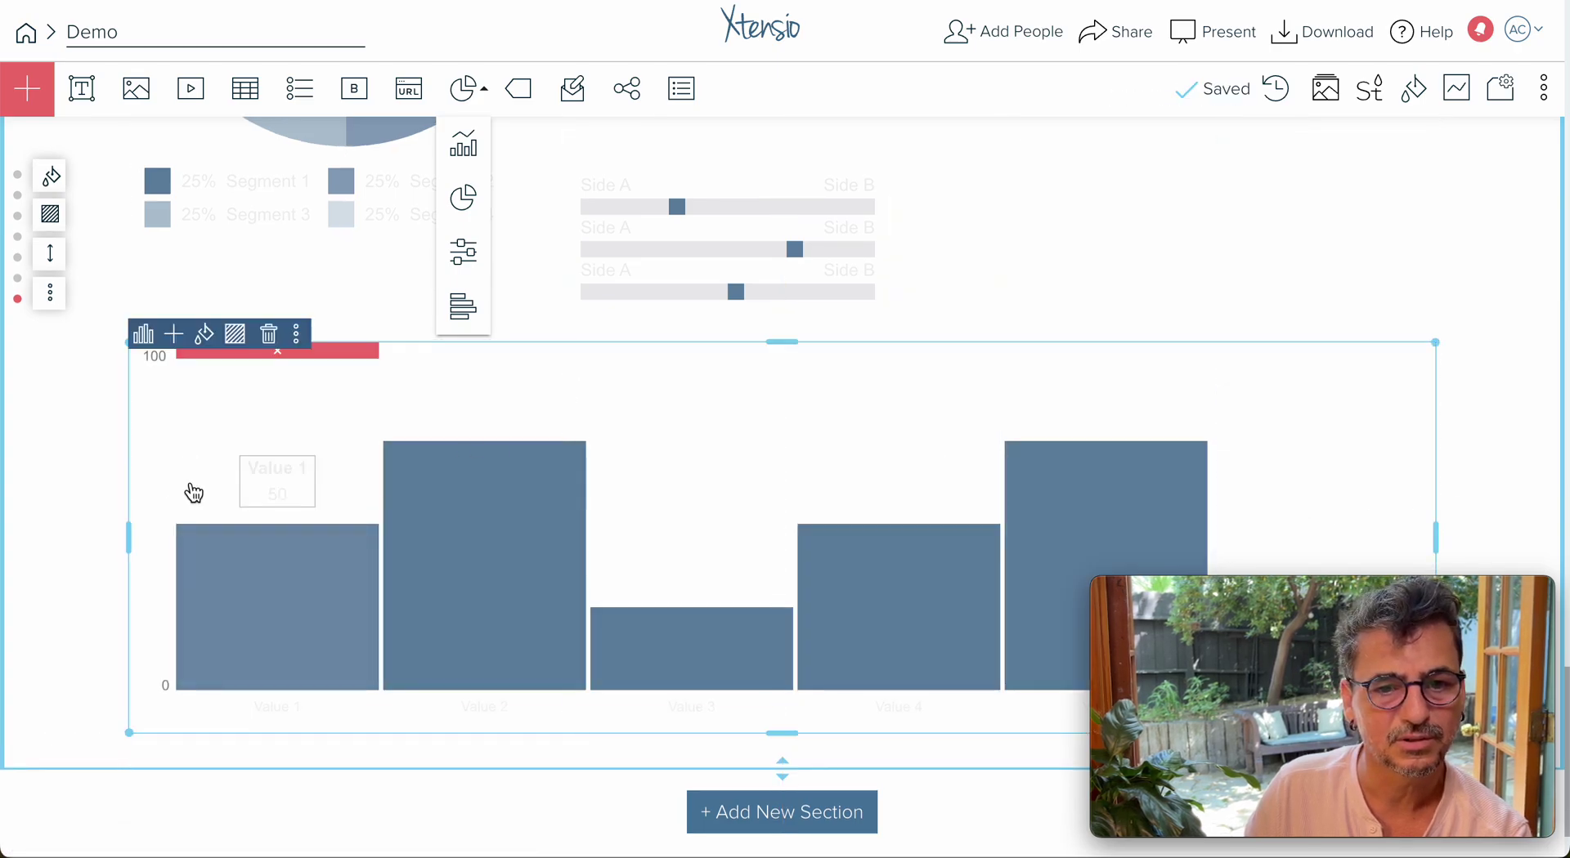
left_click(144, 342)
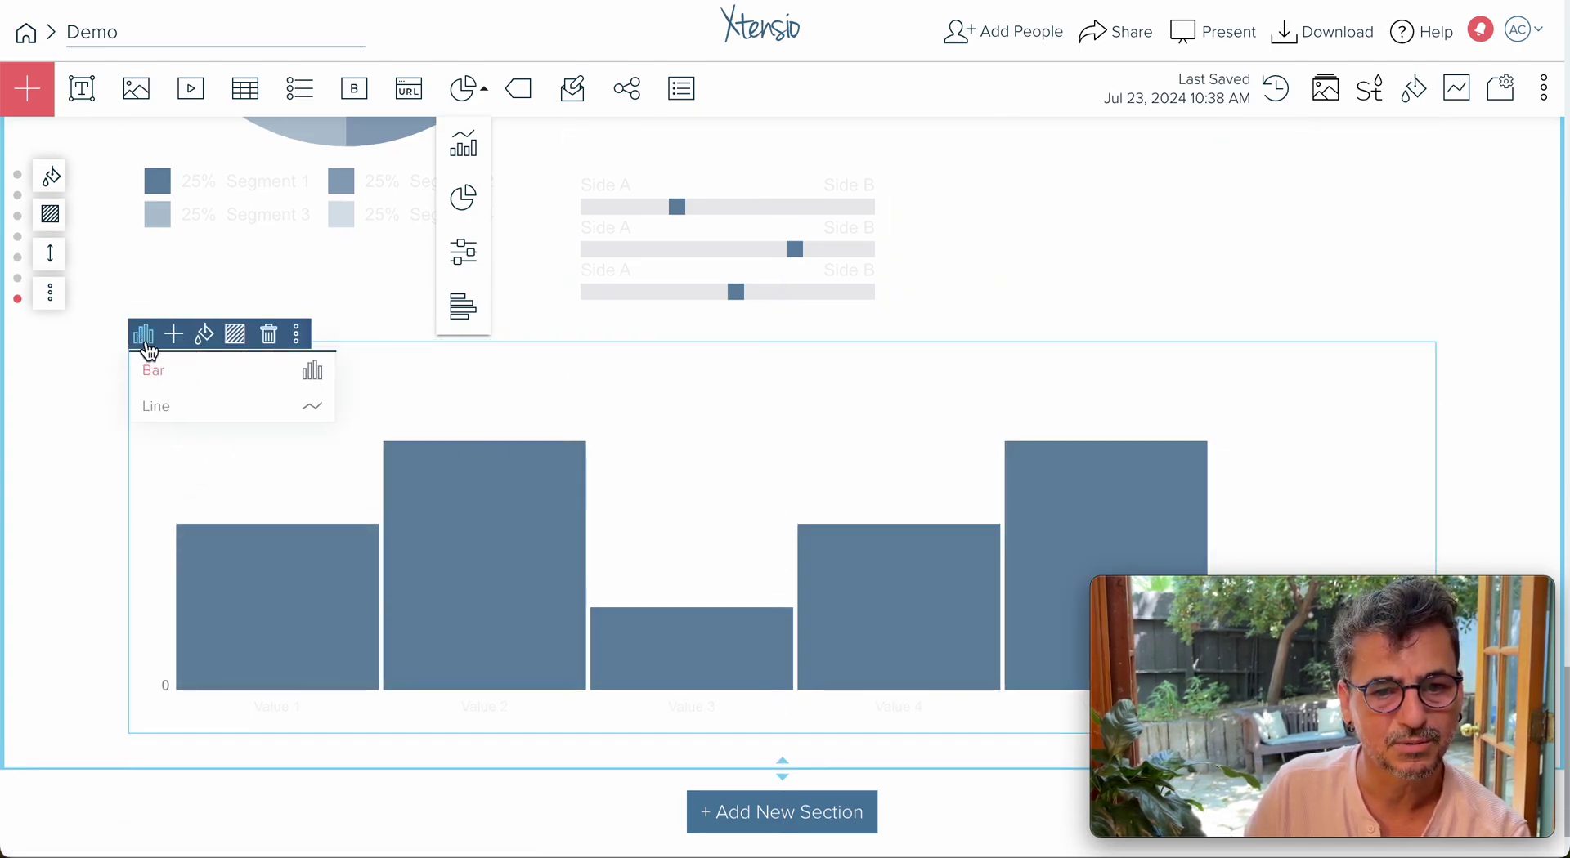
left_click(183, 405)
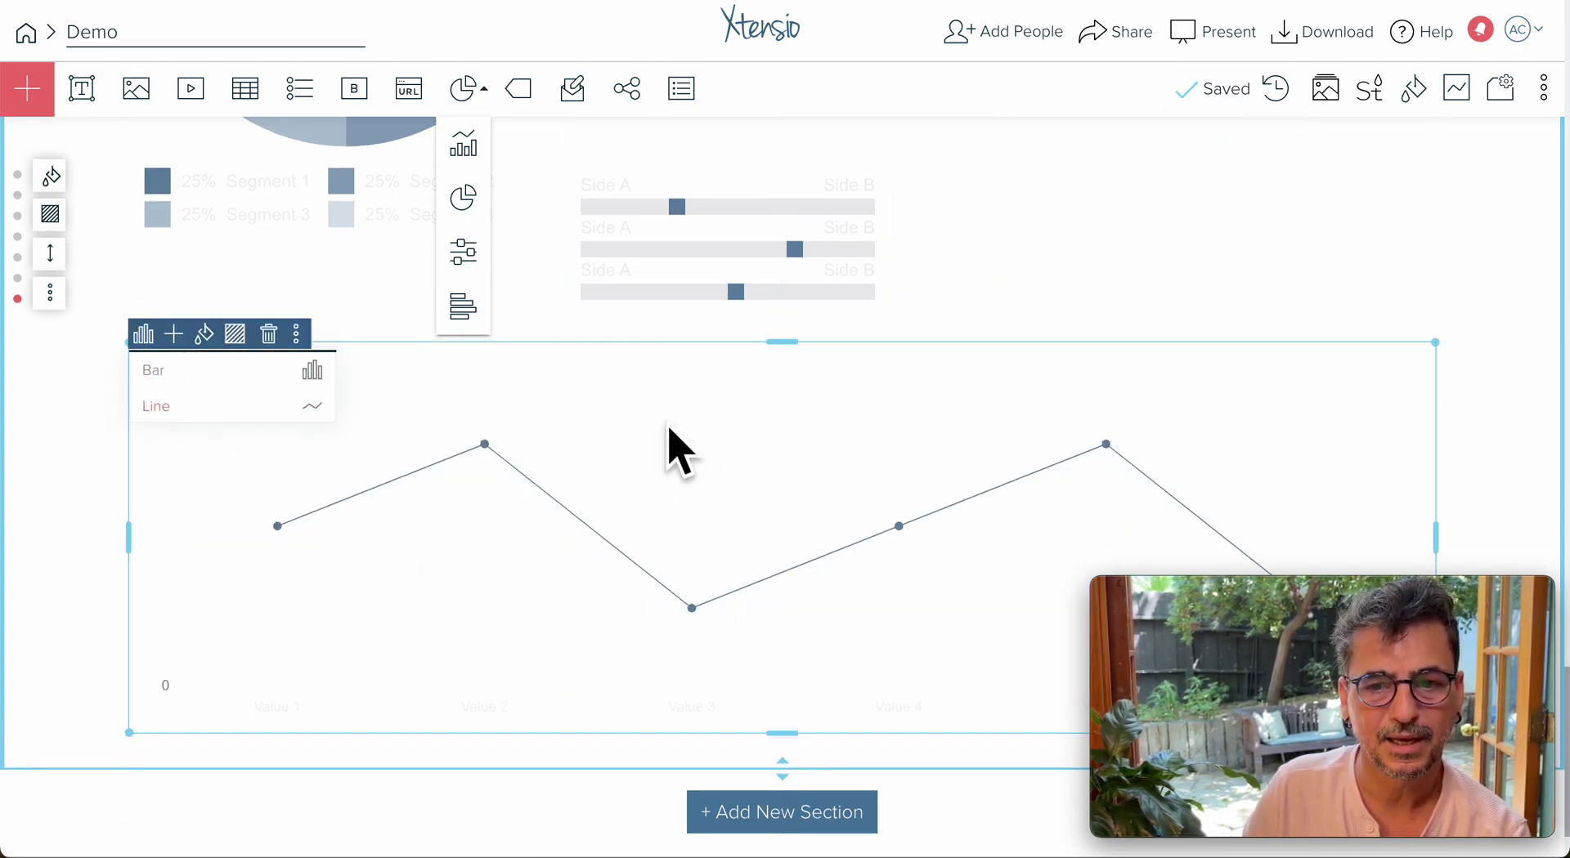
Shift the scale chart slightly to the right and reposition its slider markers further toward Side B
scroll(666, 441, "up", 3)
left_click(682, 464)
left_click_drag(682, 464, 819, 513)
left_click_drag(790, 564, 843, 564)
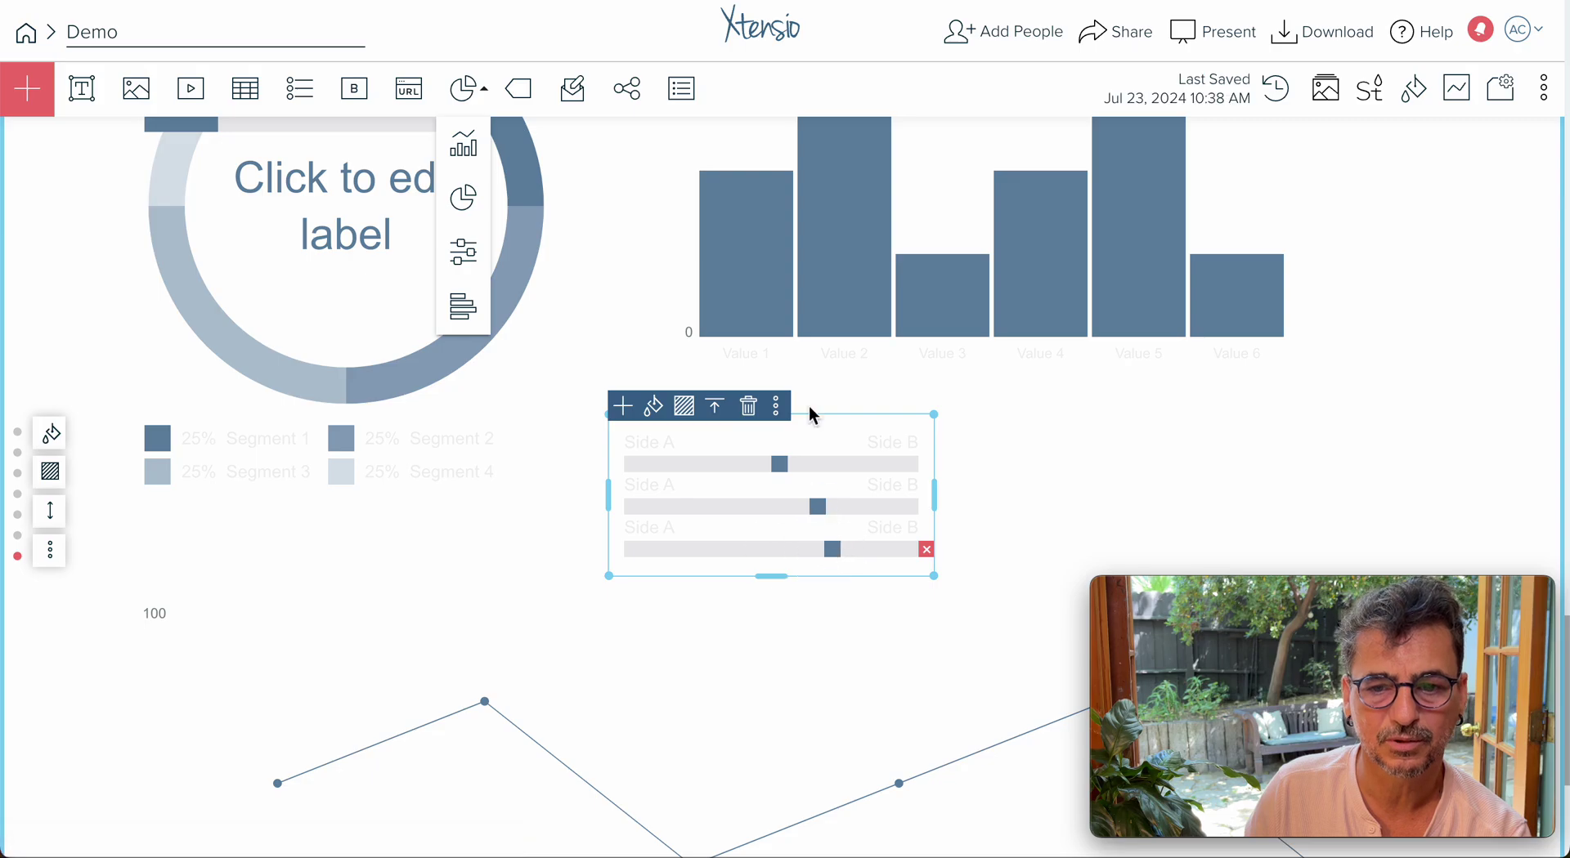
Lower the Value 2 column in the column graph next to the pie chart
left_click(841, 189)
left_click(846, 196)
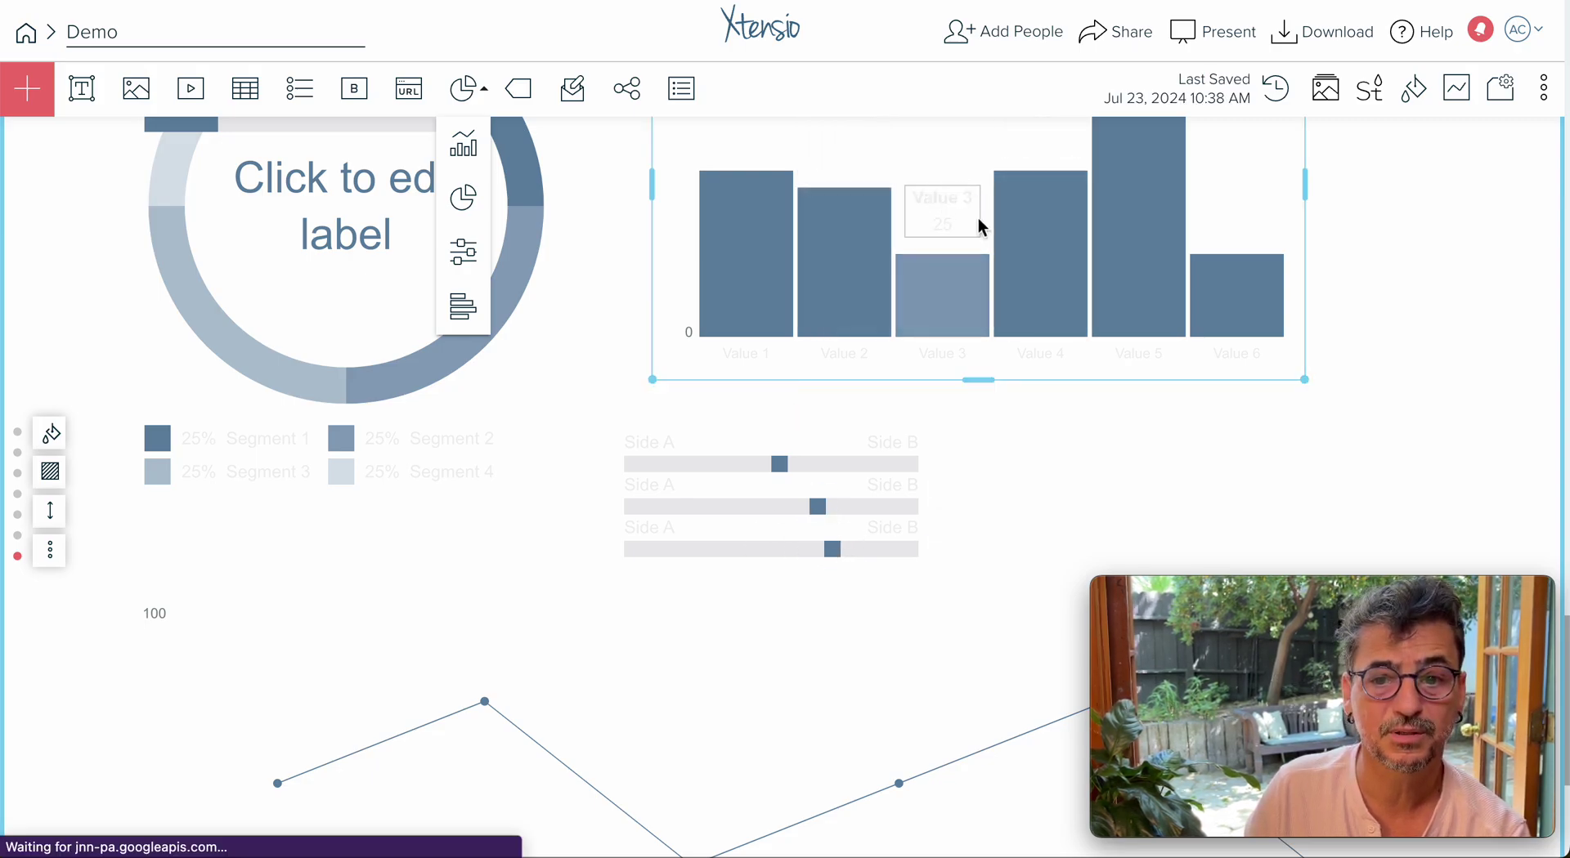
left_click(940, 220)
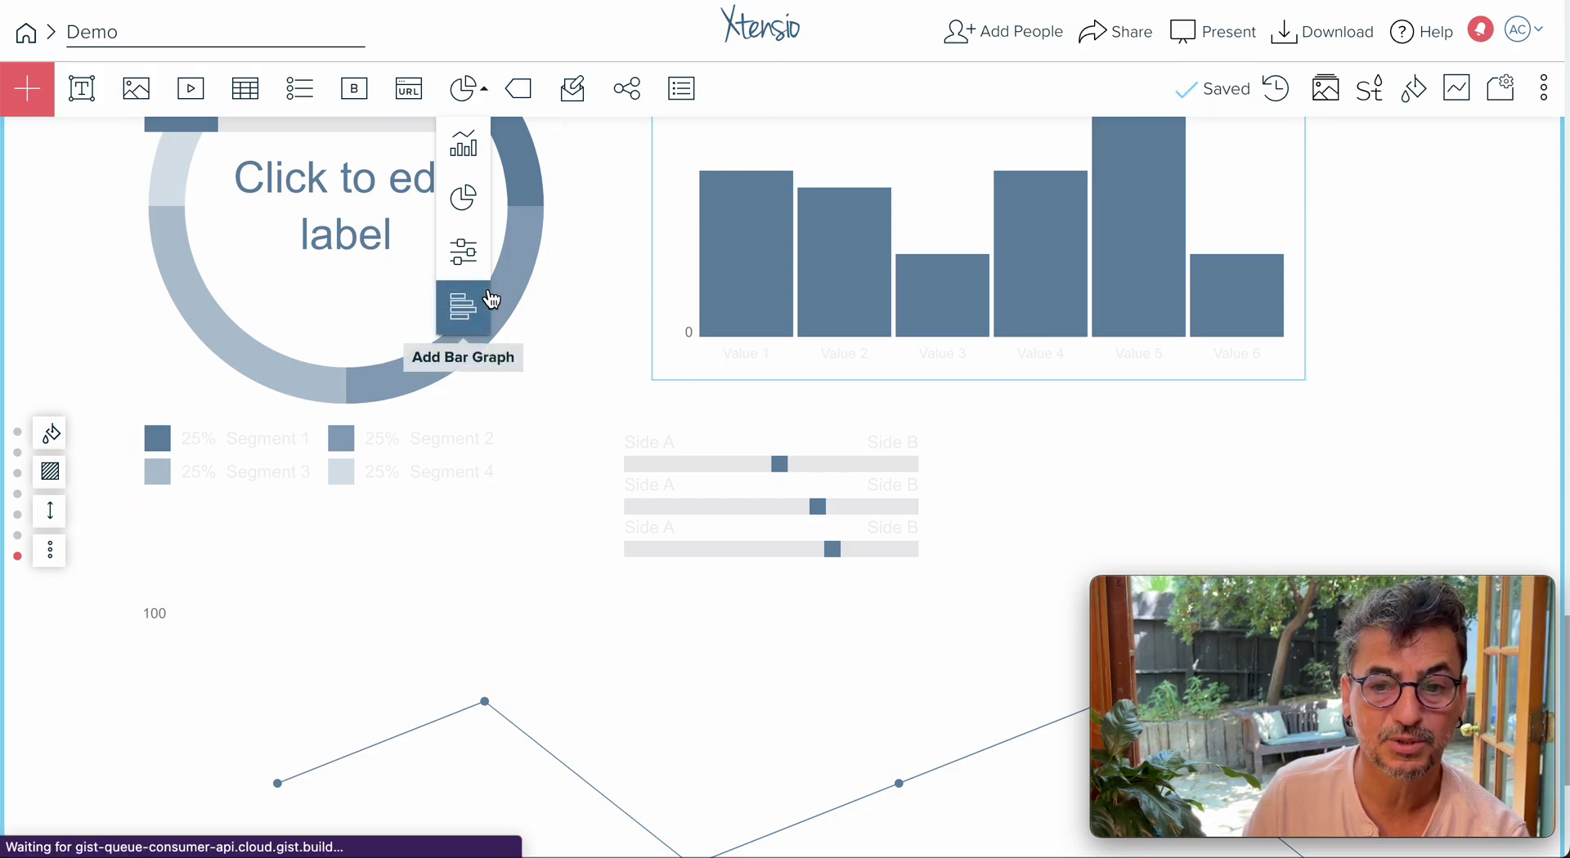
Set the chart section's main color to blue #0000EE
left_click(52, 437)
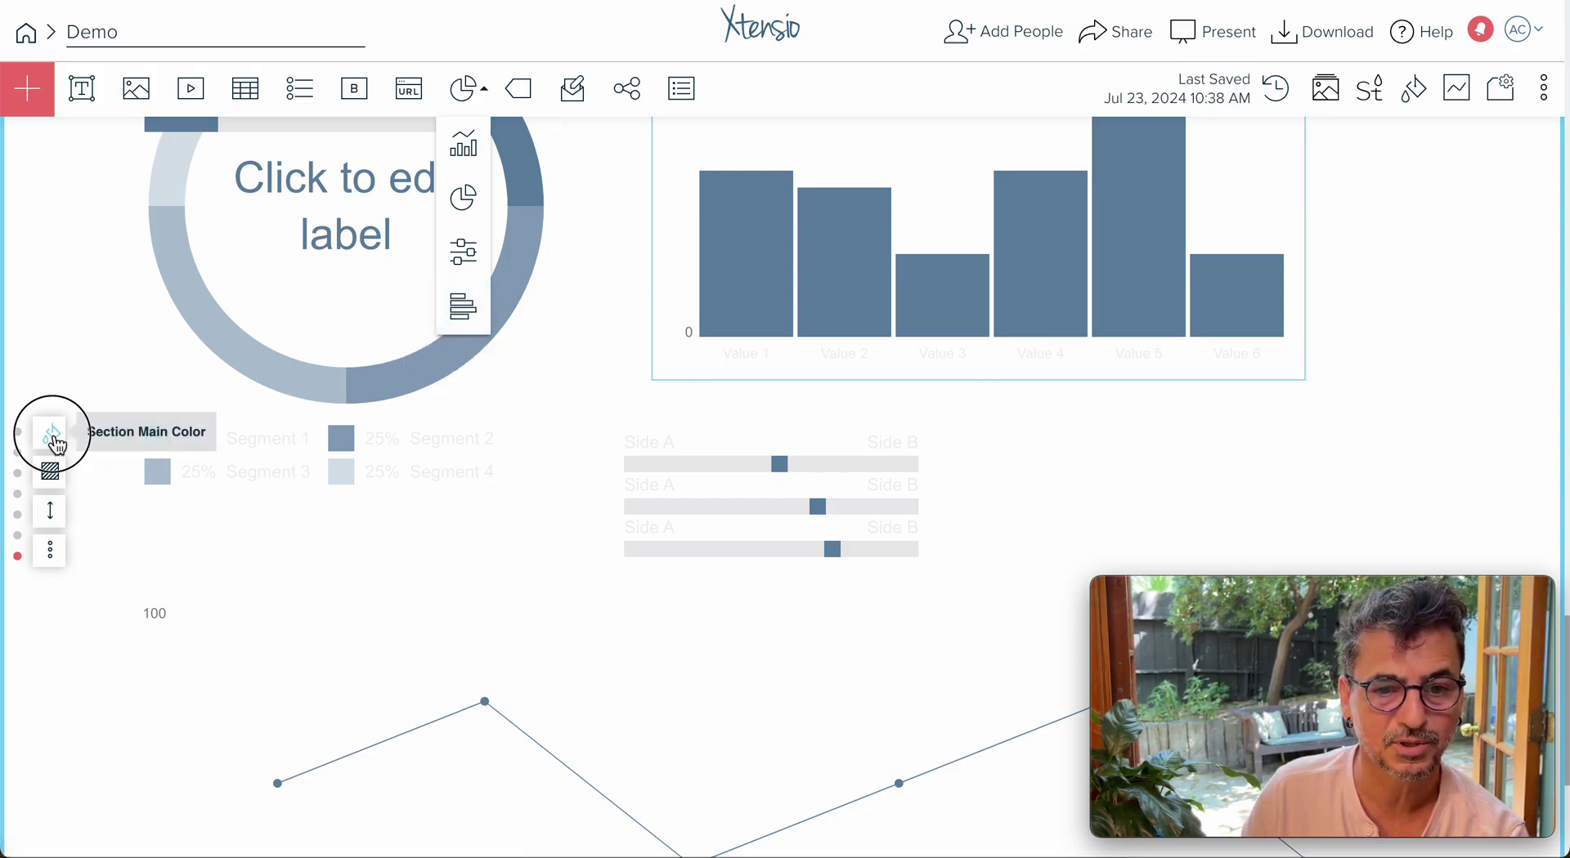
left_click(100, 457)
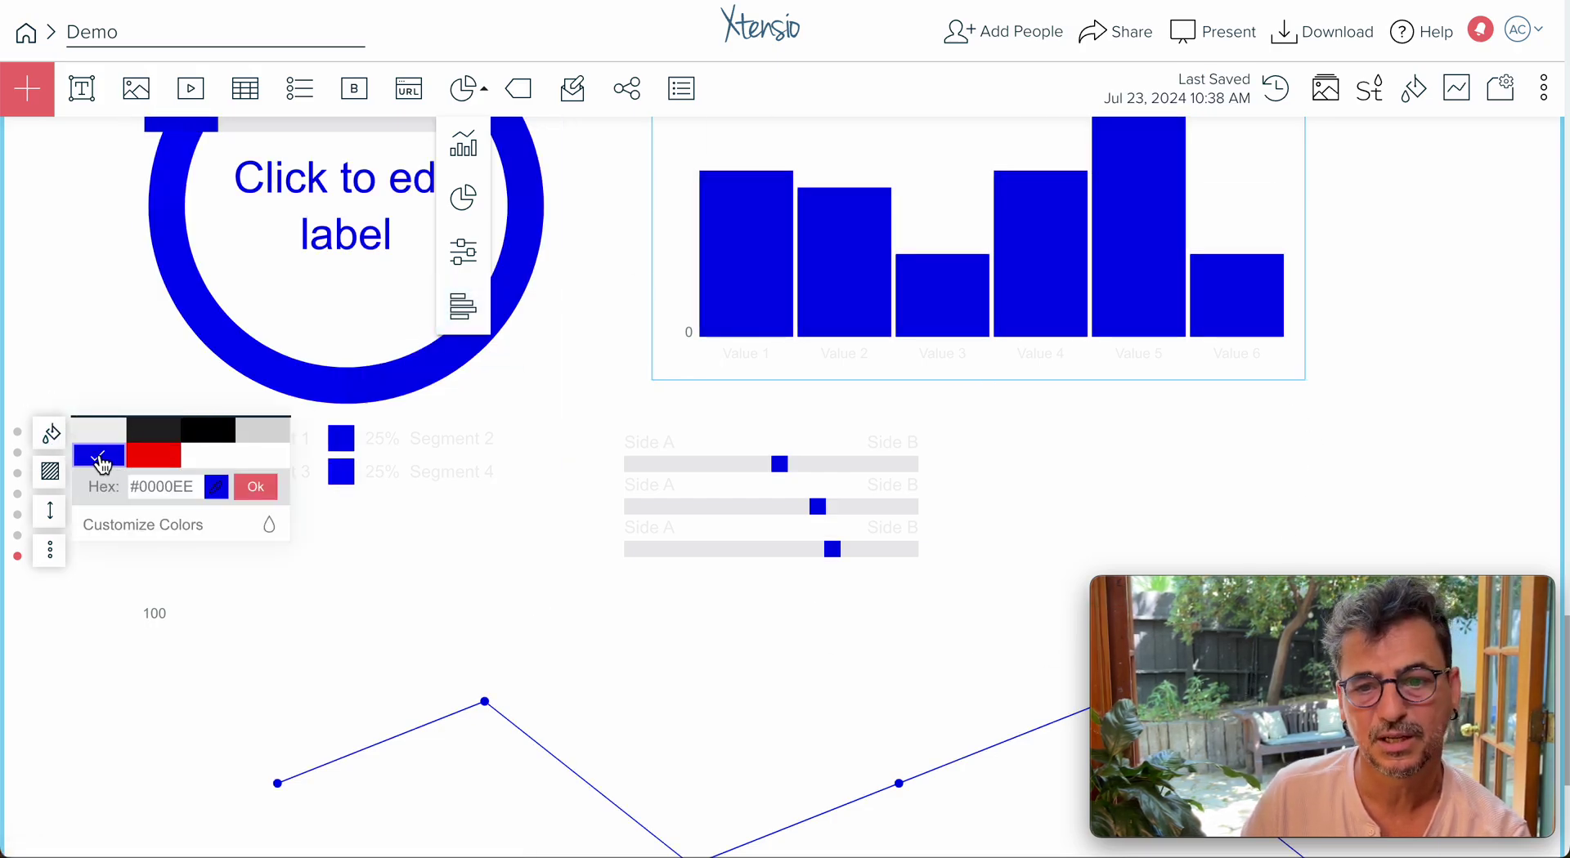
scroll(911, 421, "down", 5)
scroll(911, 427, "up", 10)
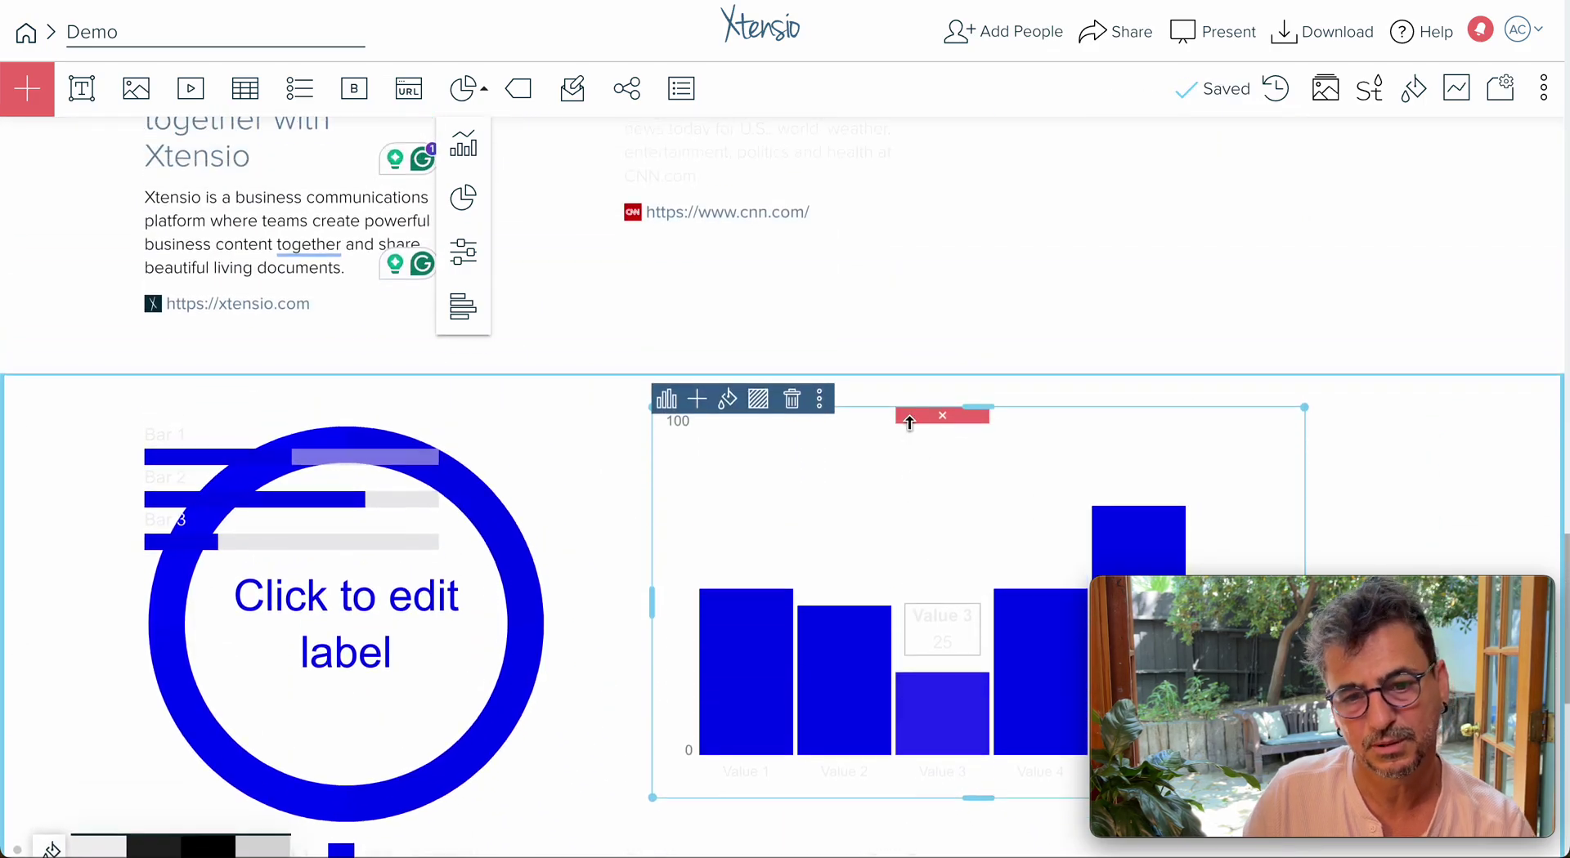
Move the bar graph off the pie chart to the right of the scale chart and shift the scale chart slightly right
scroll(819, 504, "down", 3)
left_click(285, 312)
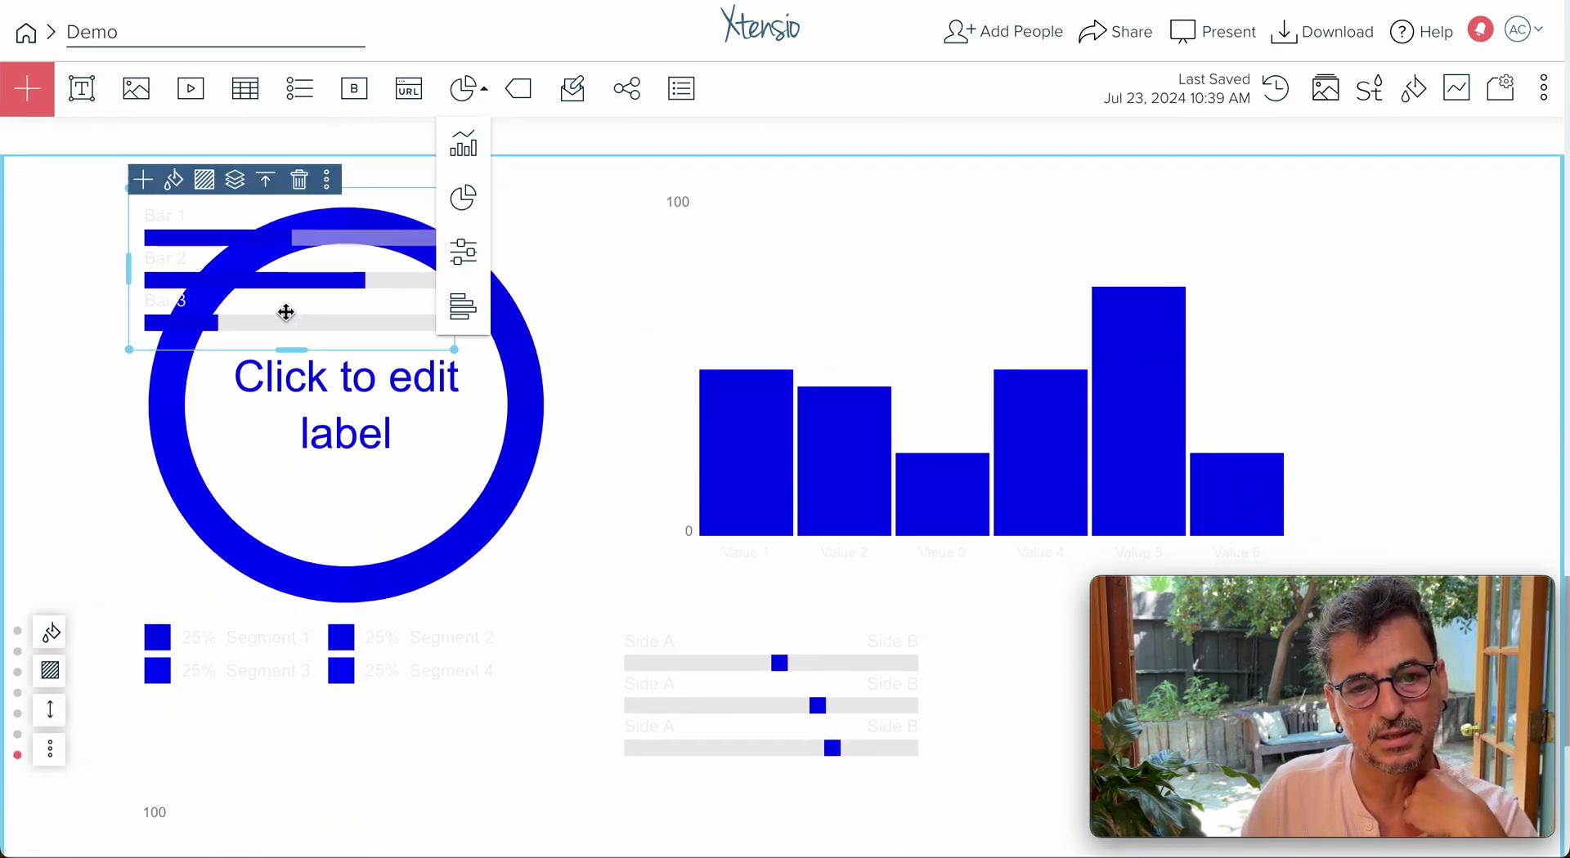
scroll(581, 413, "down", 3)
scroll(581, 413, "up", 3)
left_click_drag(305, 287, 1130, 726)
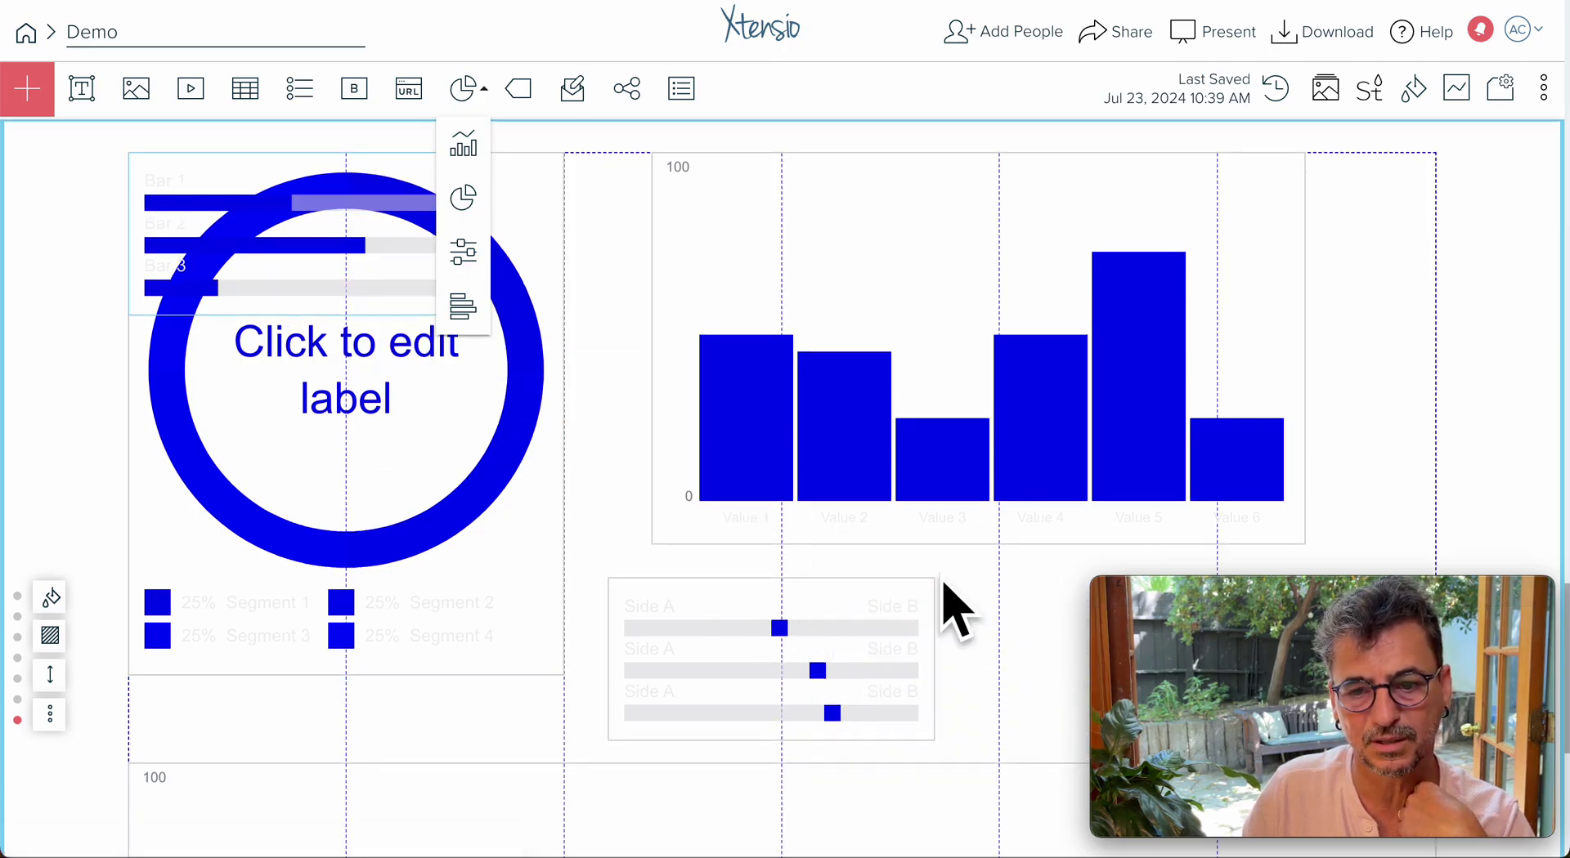
scroll(942, 582, "down", 2)
left_click_drag(242, 139, 1115, 558)
left_click_drag(865, 536, 910, 529)
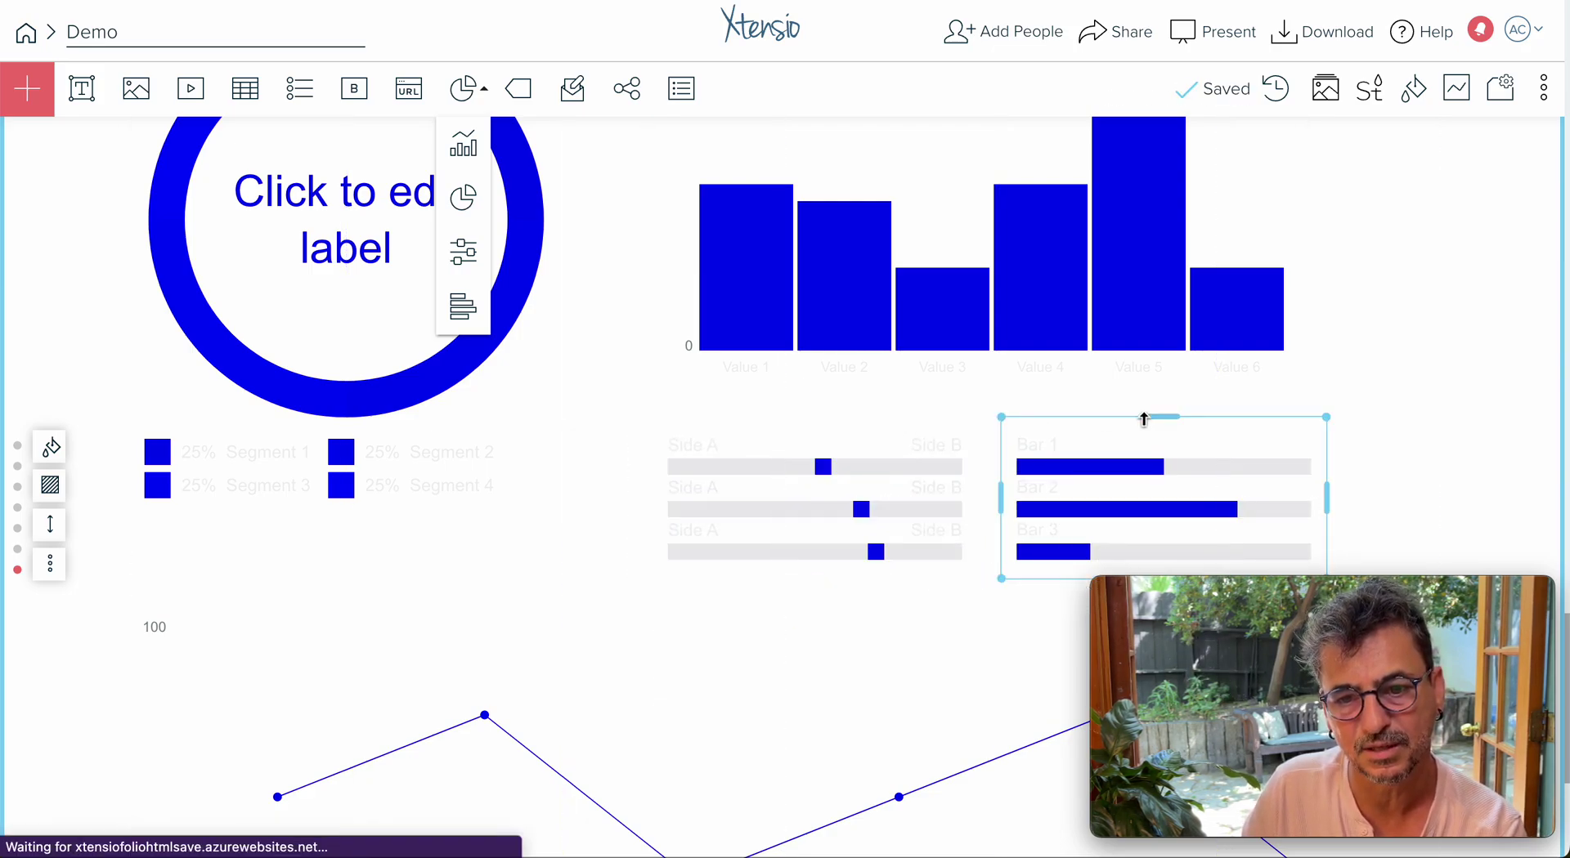
Add a new section below the line graph, insert a Labels module and move it to the lower middle of the section
scroll(630, 404, "down", 5)
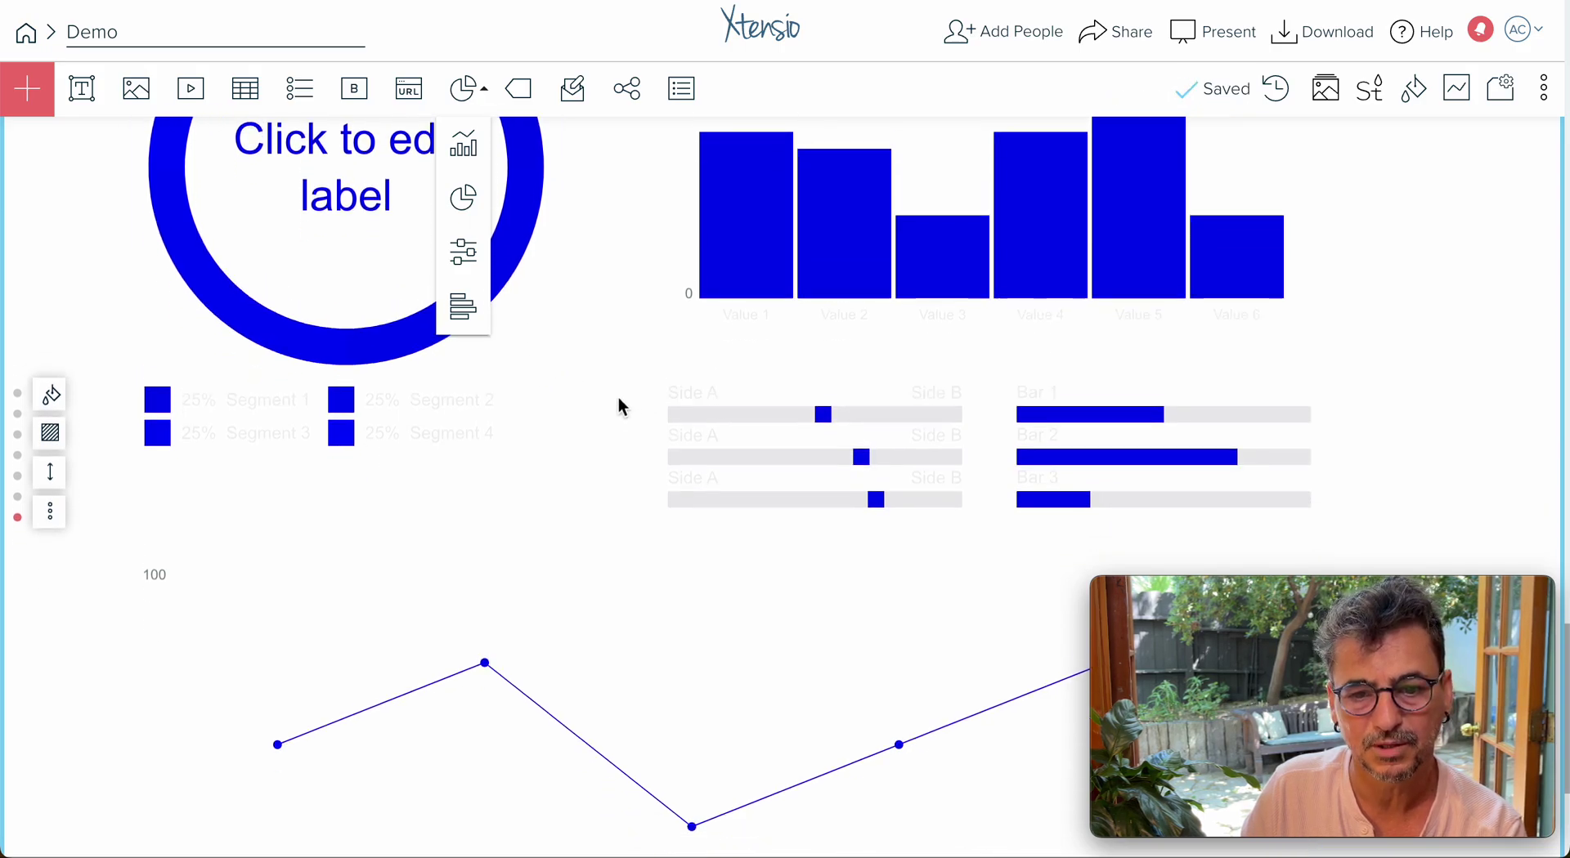
left_click(806, 717)
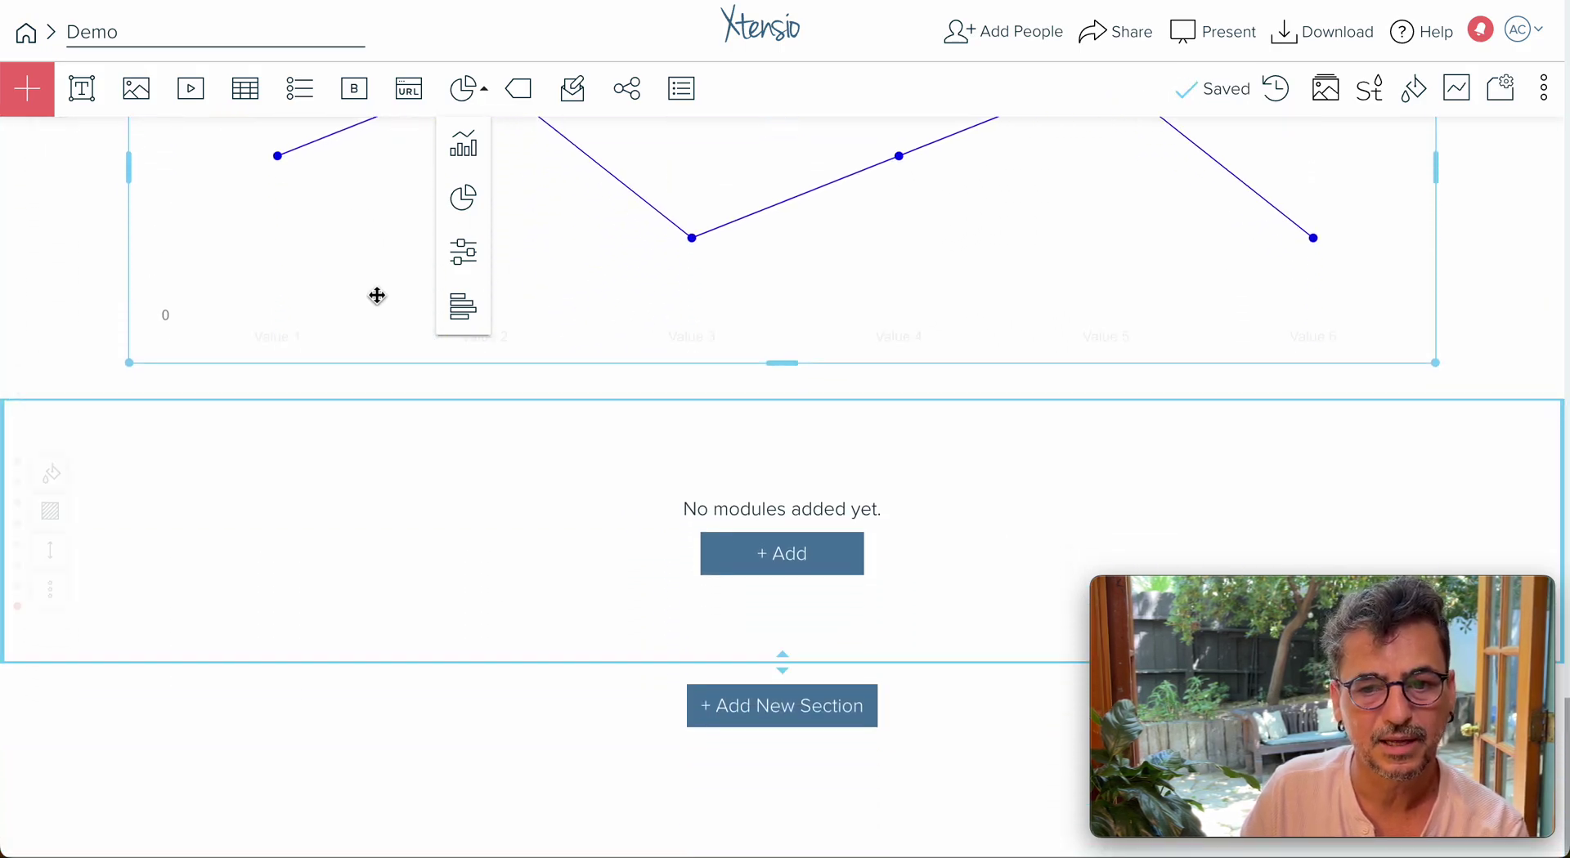
left_click(773, 571)
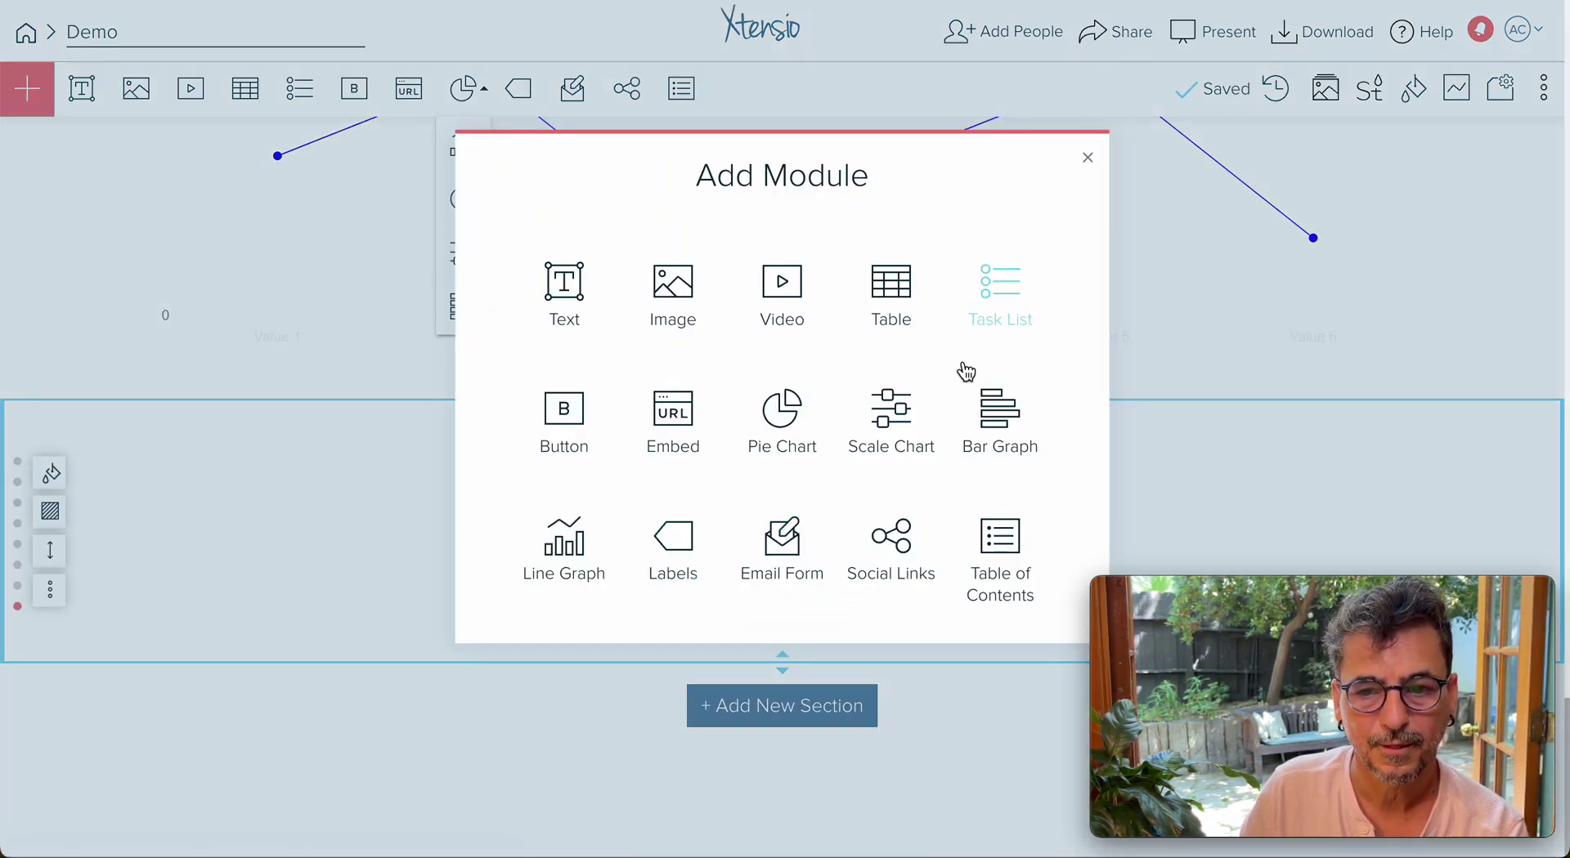
left_click(678, 549)
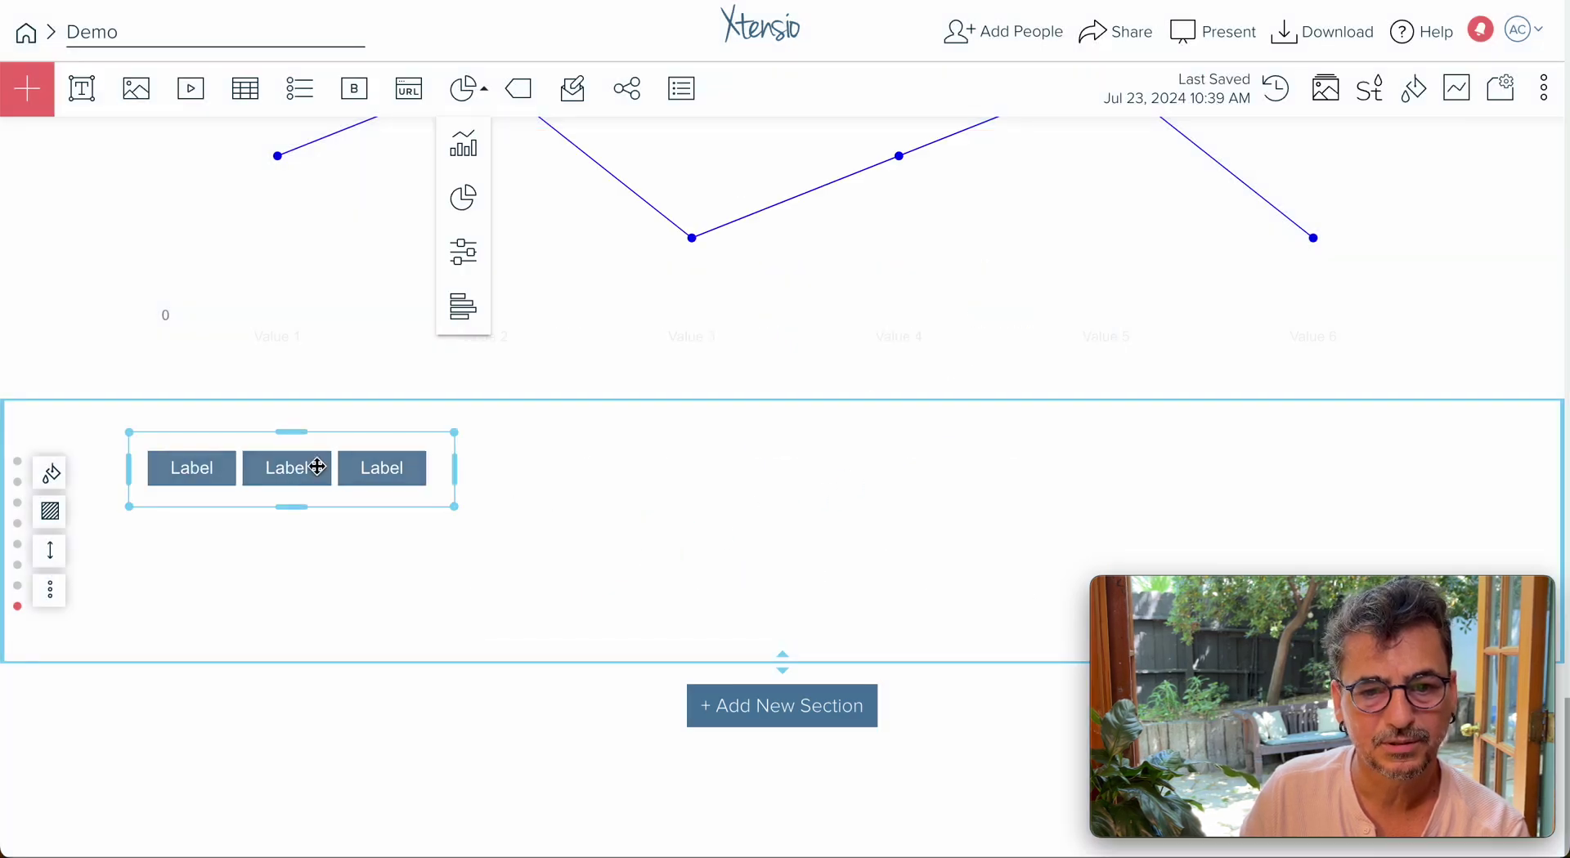
left_click_drag(317, 468, 797, 592)
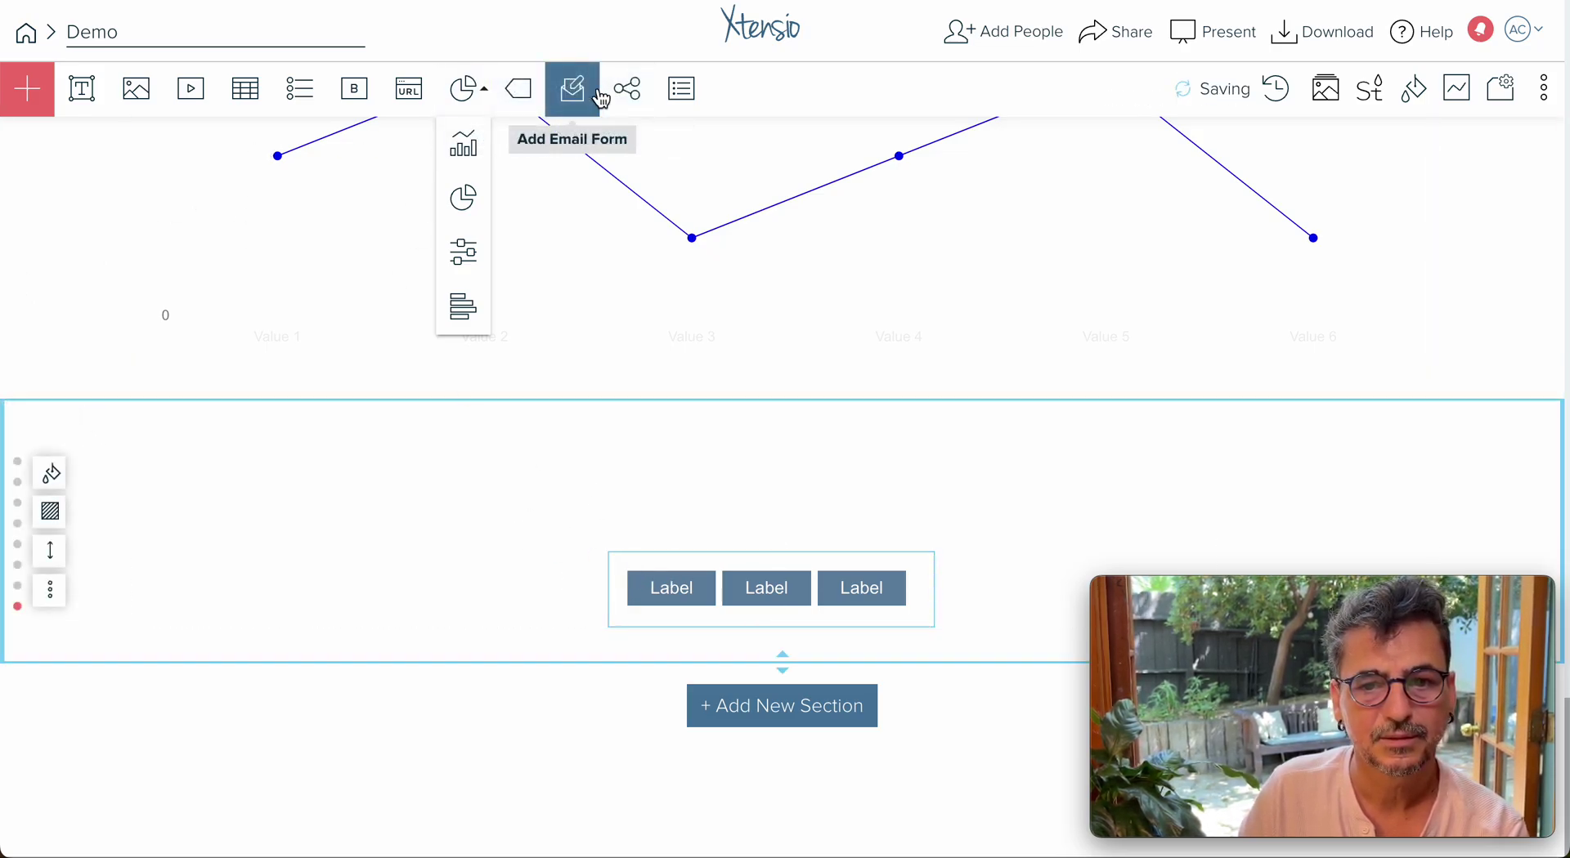
Insert a Social Links module above the labels with xtensio.com as your own website URL
left_click_drag(636, 99, 625, 487)
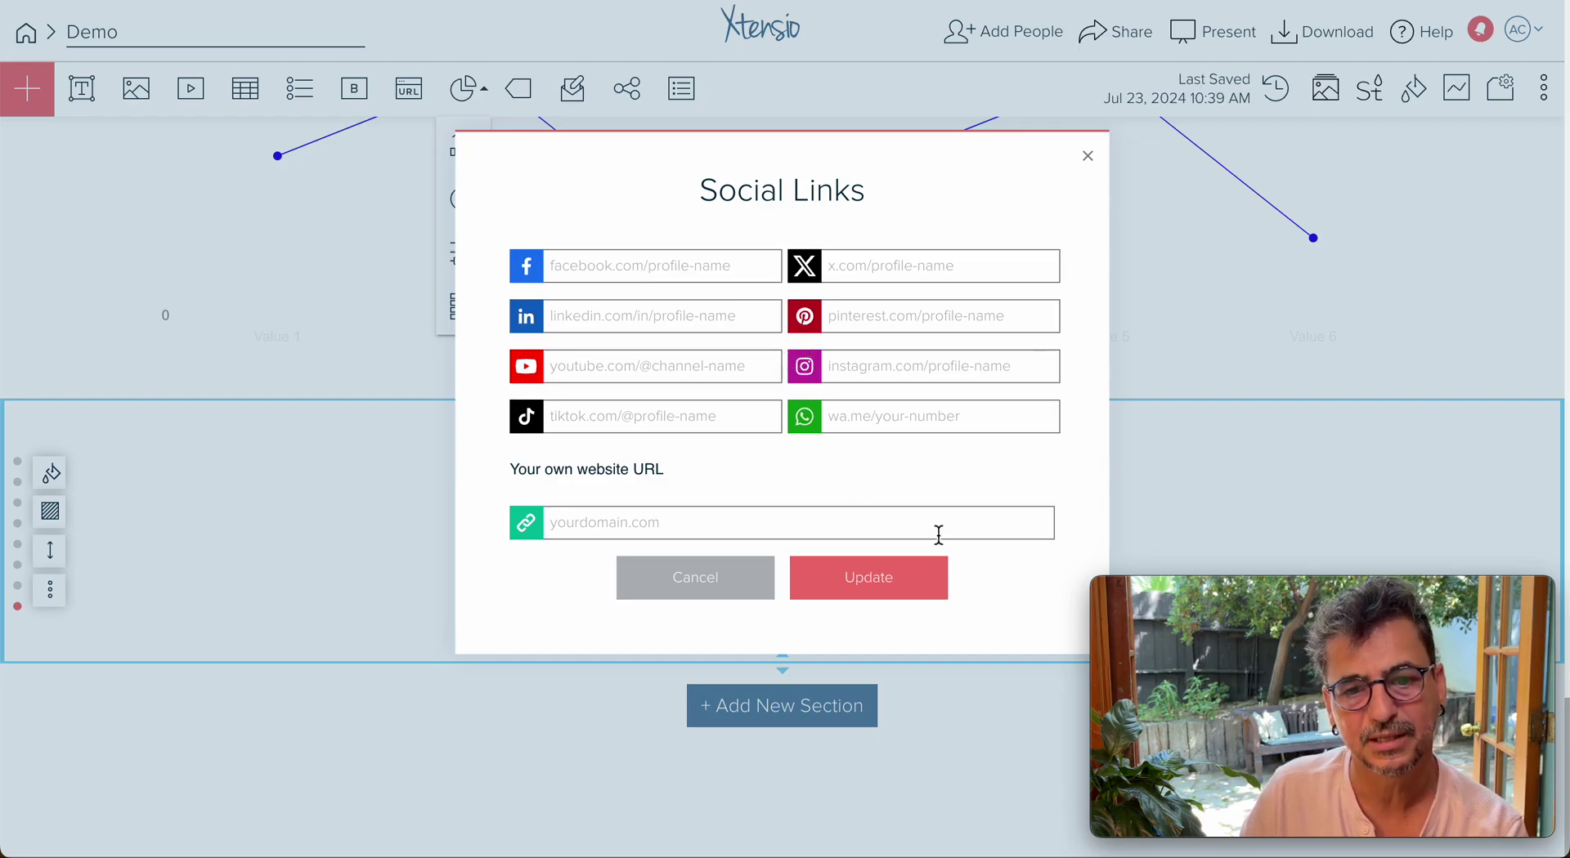
left_click(674, 521)
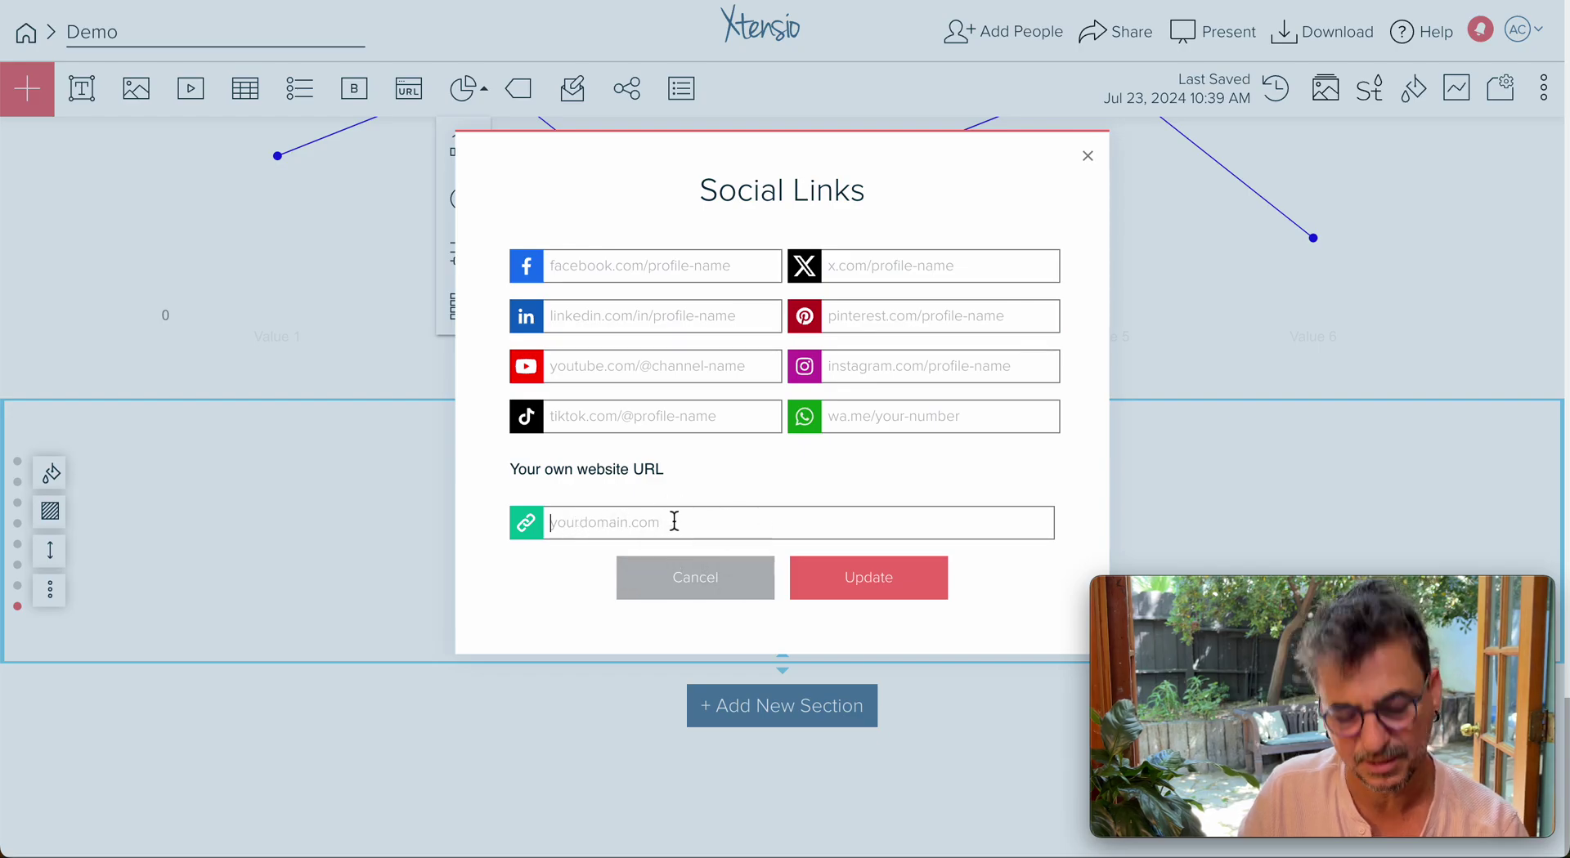
type("xtensio.com")
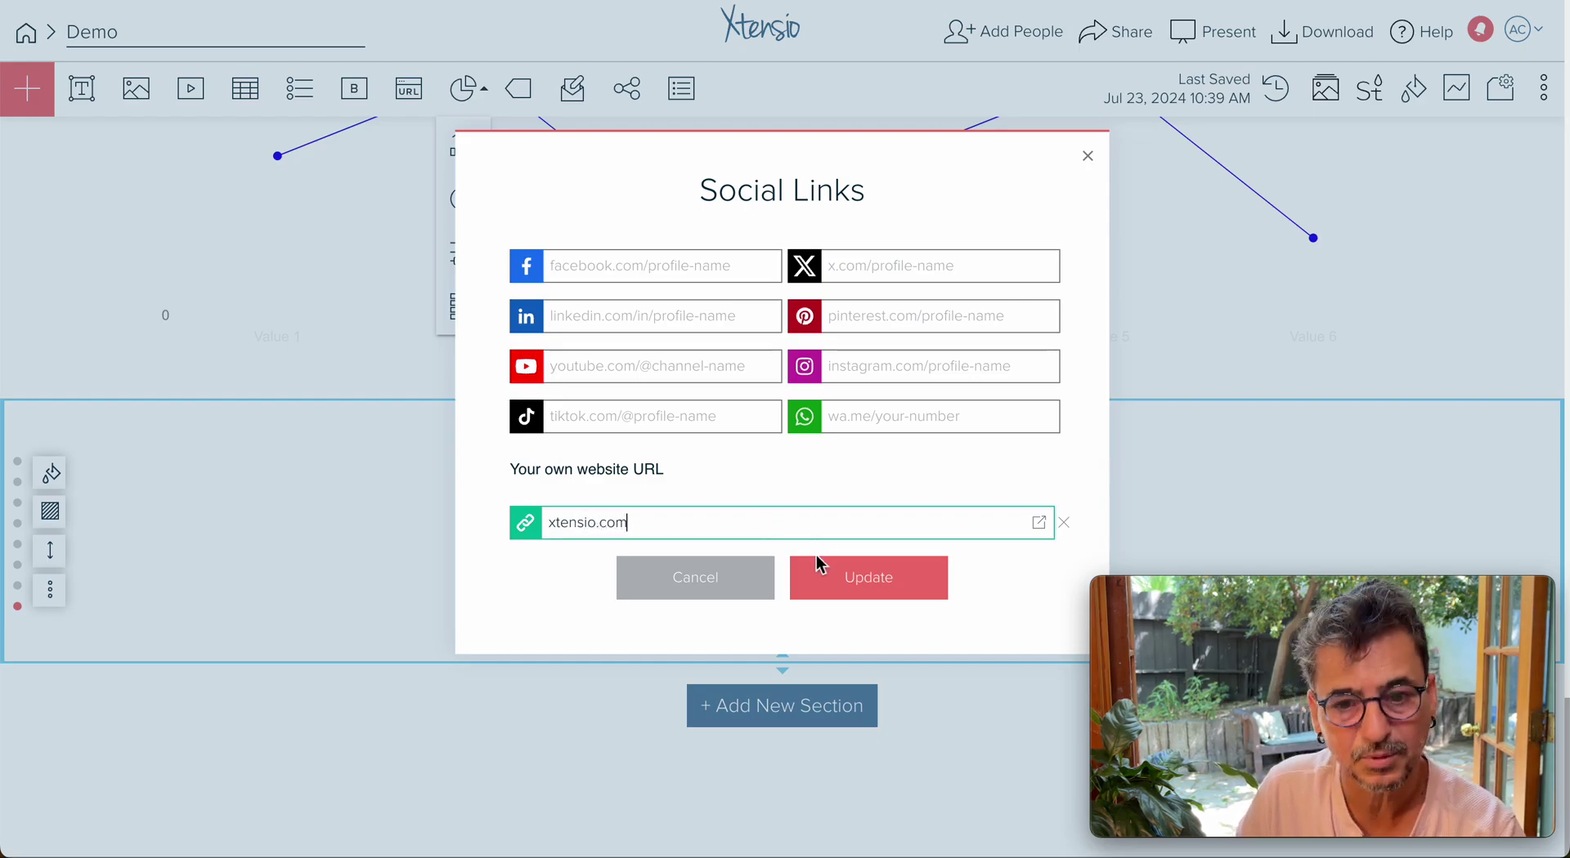
left_click(893, 577)
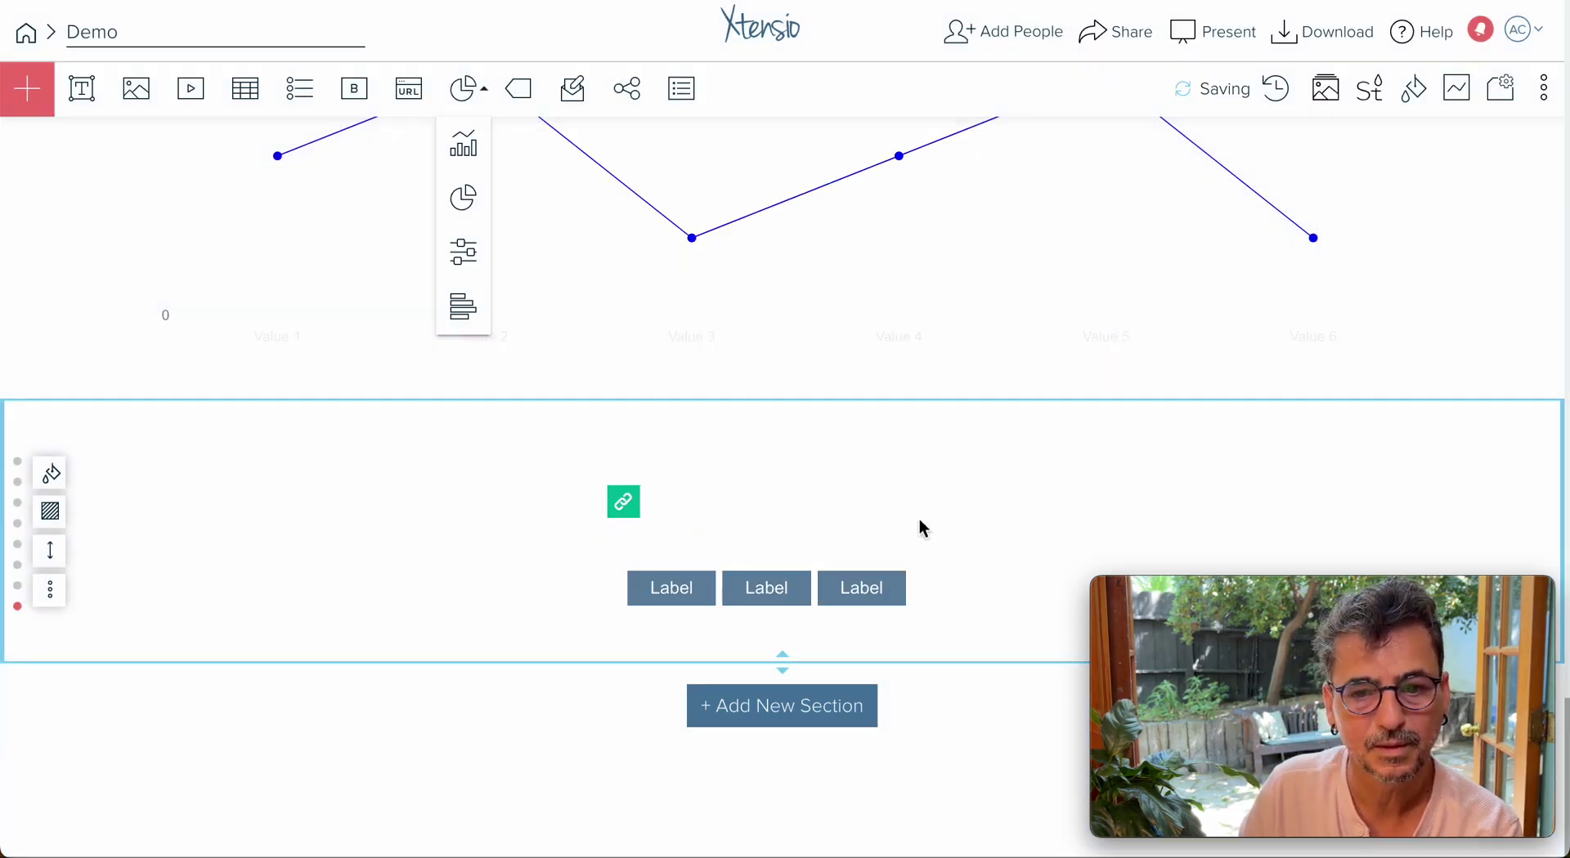
Center the social links module above the labels with its icon center-aligned, and add a new section below
left_click_drag(909, 504, 783, 519)
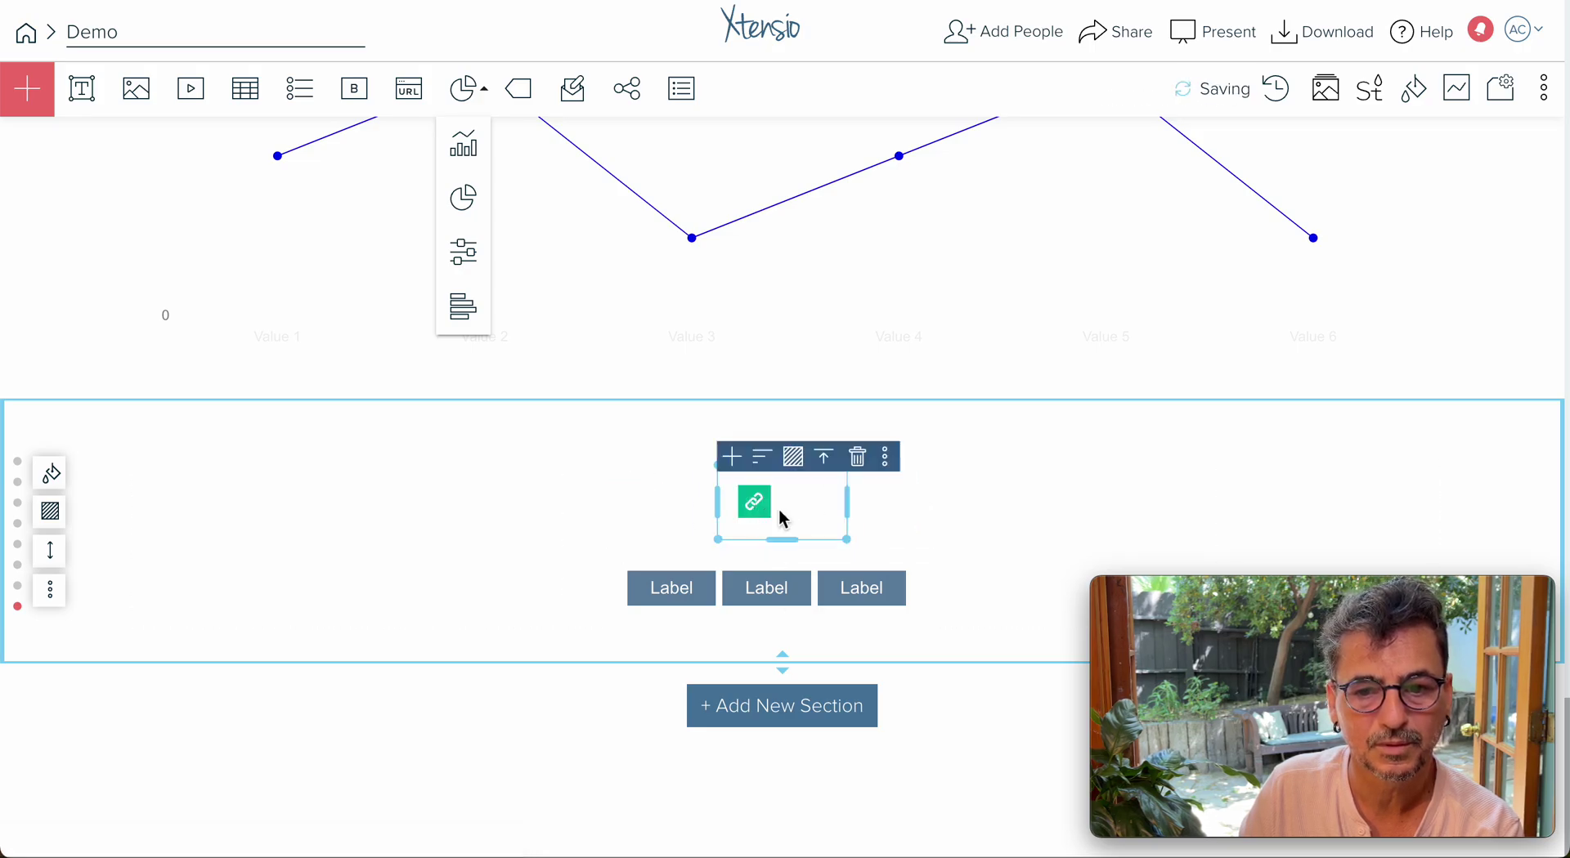
left_click(762, 457)
left_click(794, 527)
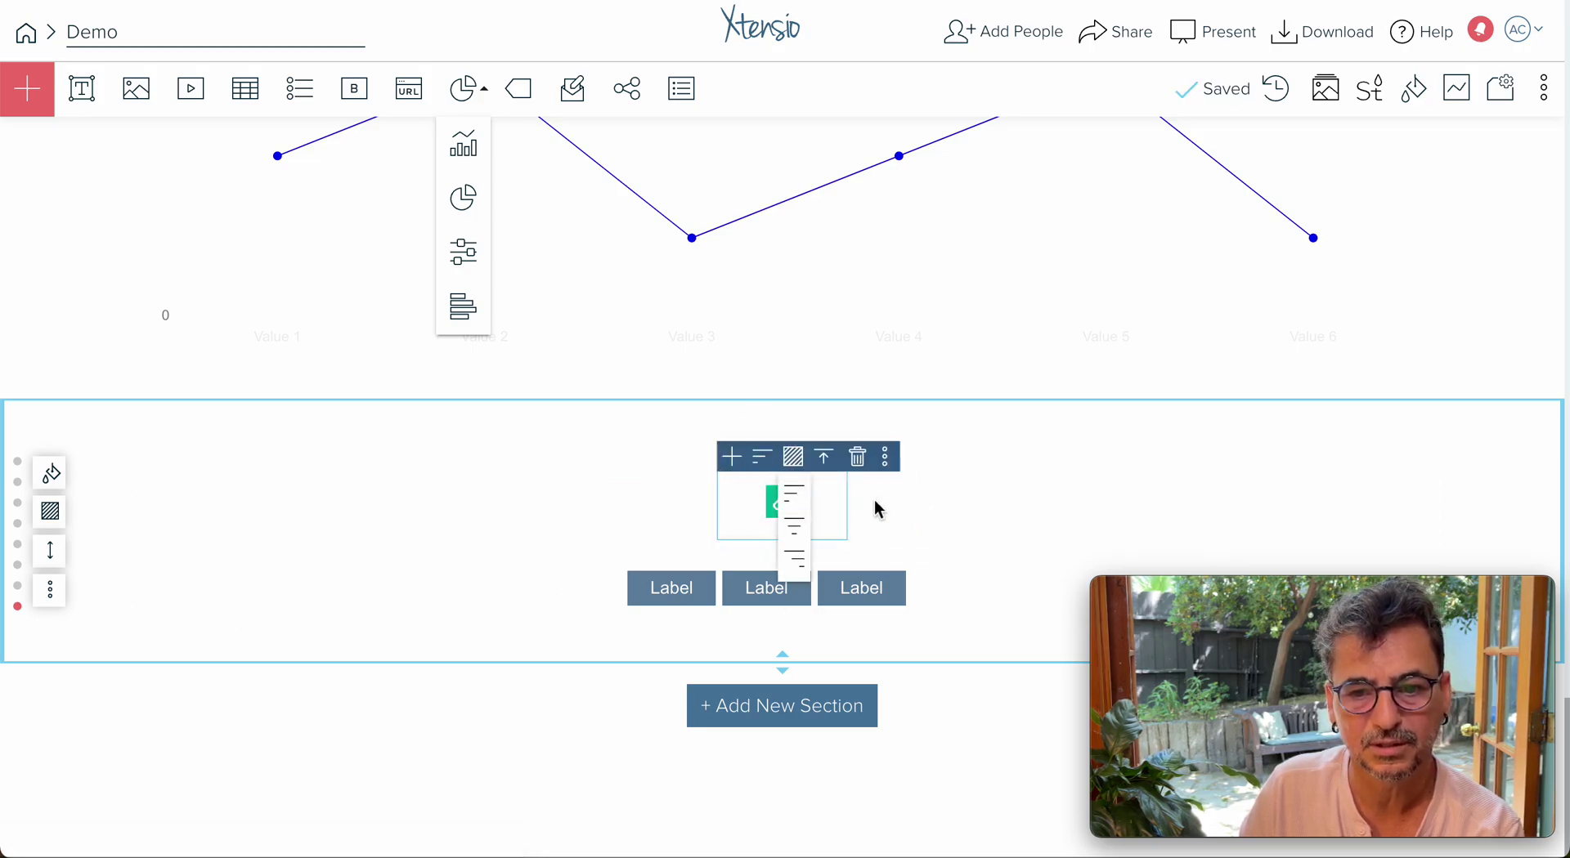
left_click(1028, 523)
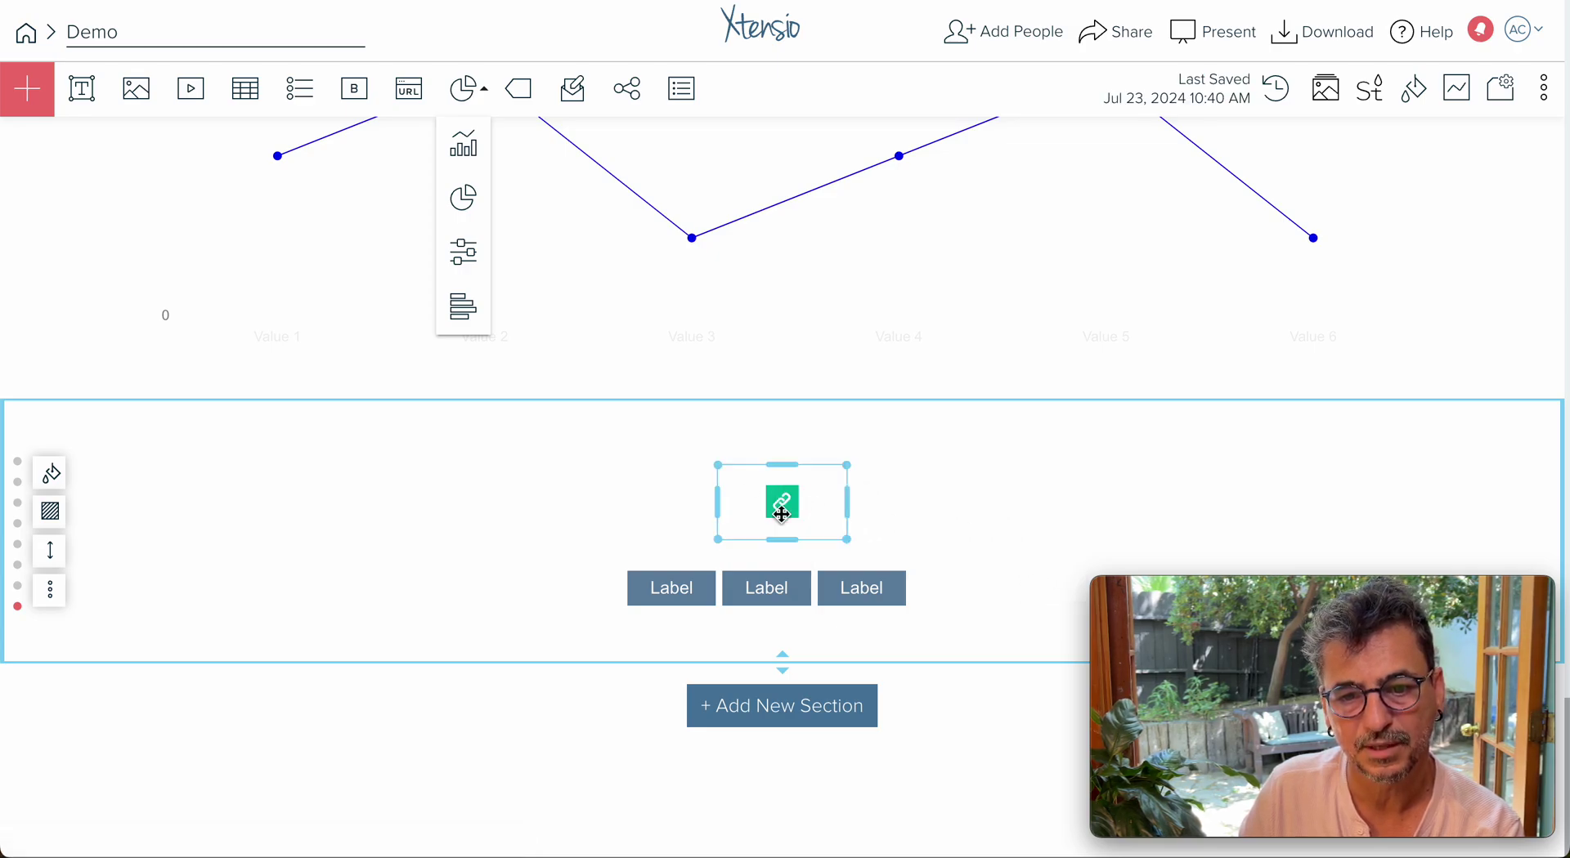
left_click(811, 713)
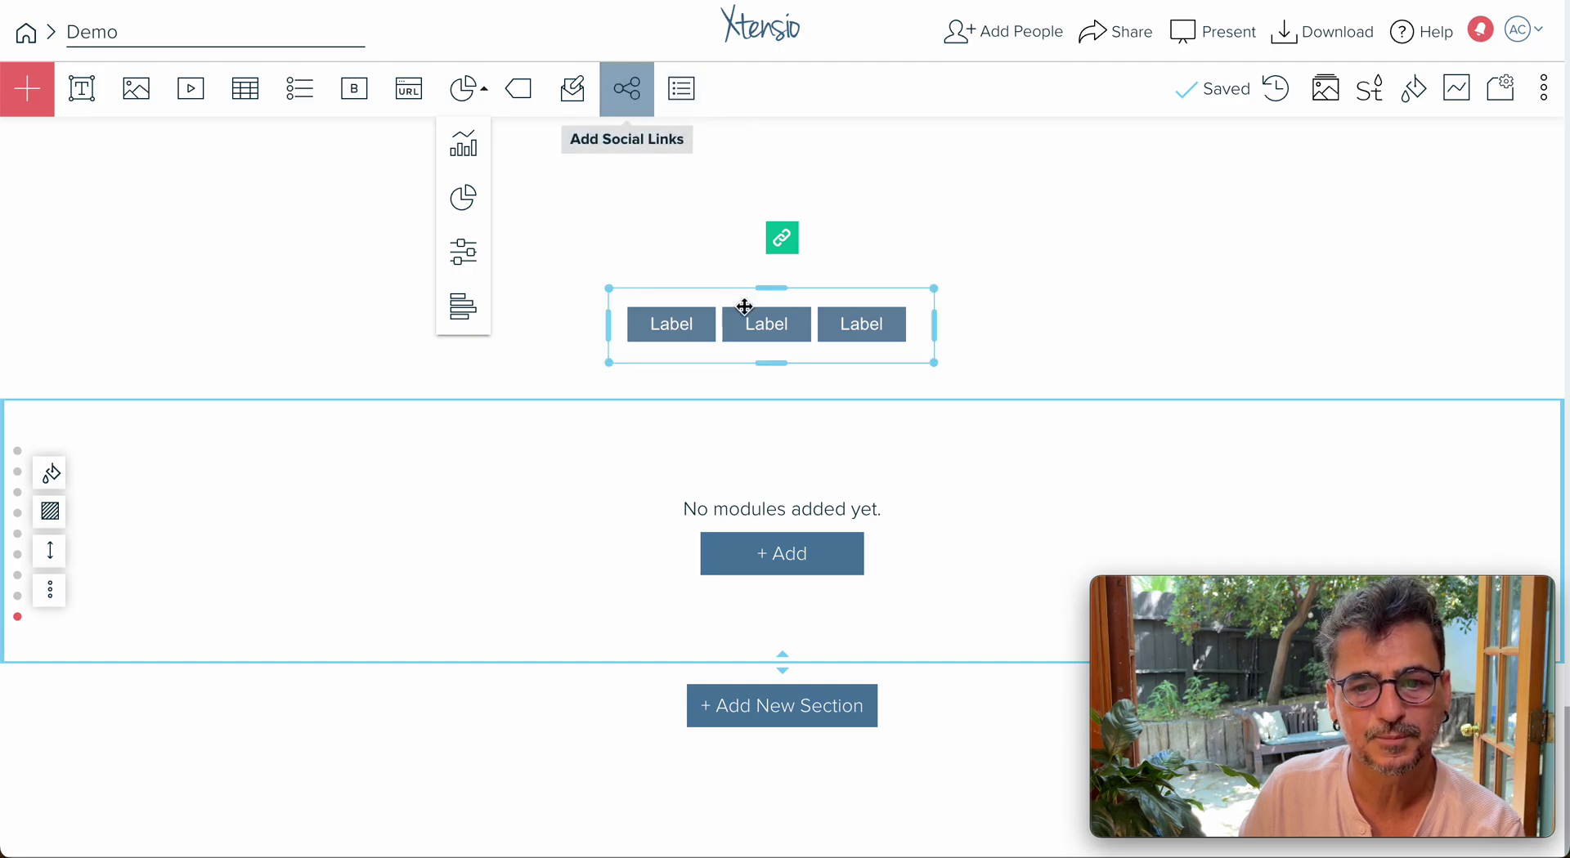
Move the Lofi Work Space video down to free space at the start of its section
scroll(757, 298, "up", 15)
scroll(757, 296, "down", 6)
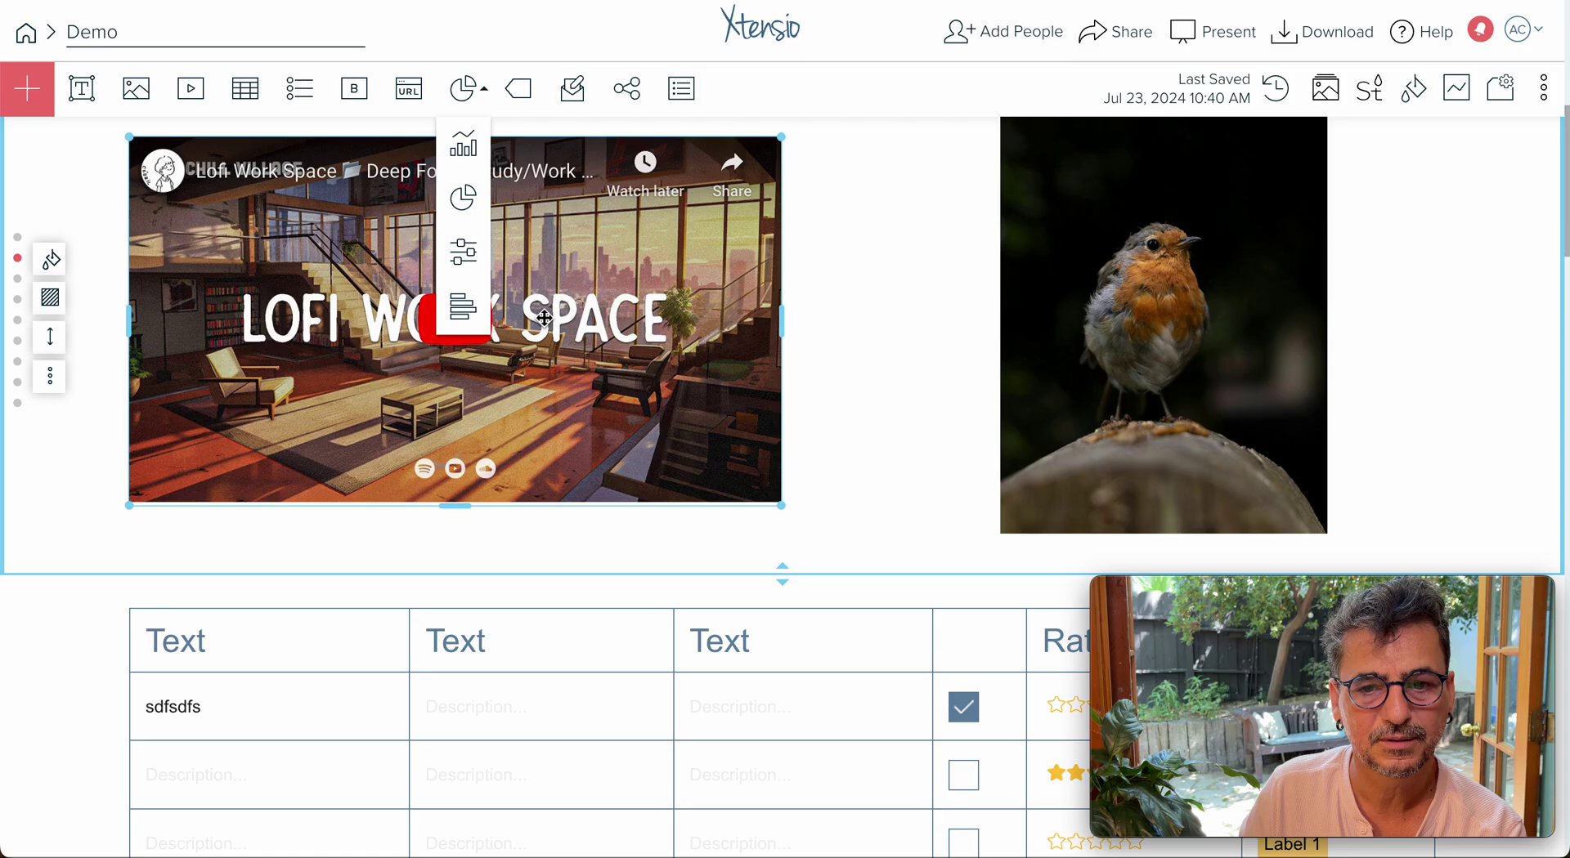
left_click_drag(544, 318, 540, 616)
scroll(844, 392, "up", 6)
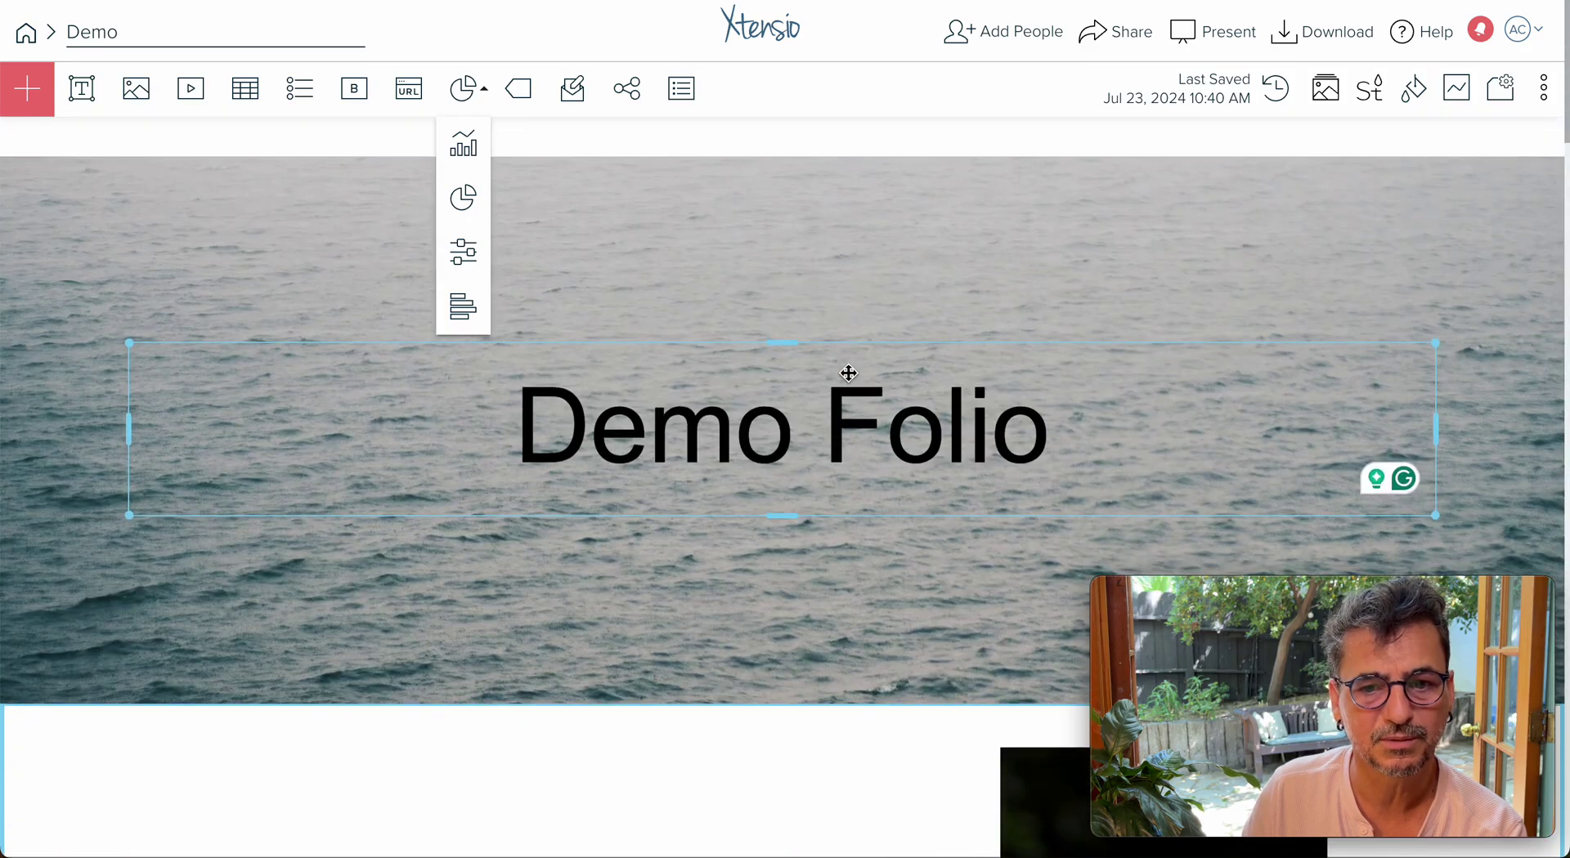
Insert a Table of Contents module in the free space above the video
scroll(845, 371, "down", 2)
left_click_drag(681, 89, 305, 660)
scroll(474, 581, "down", 5)
left_click(309, 299)
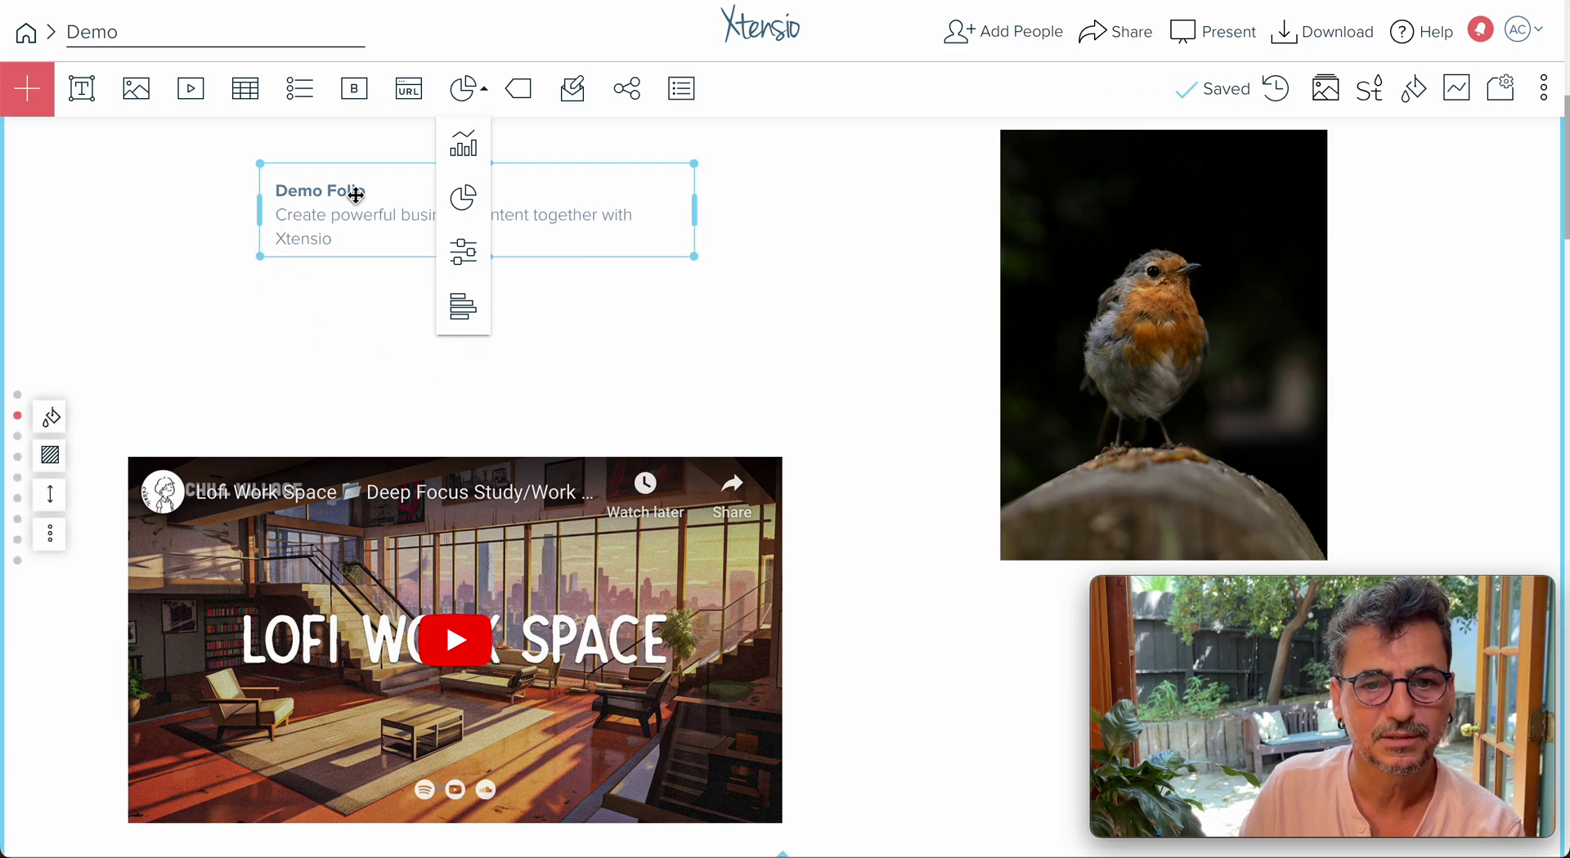
Widen the table of contents to the video's width and reduce its height to fit the entries
scroll(343, 308, "up", 3)
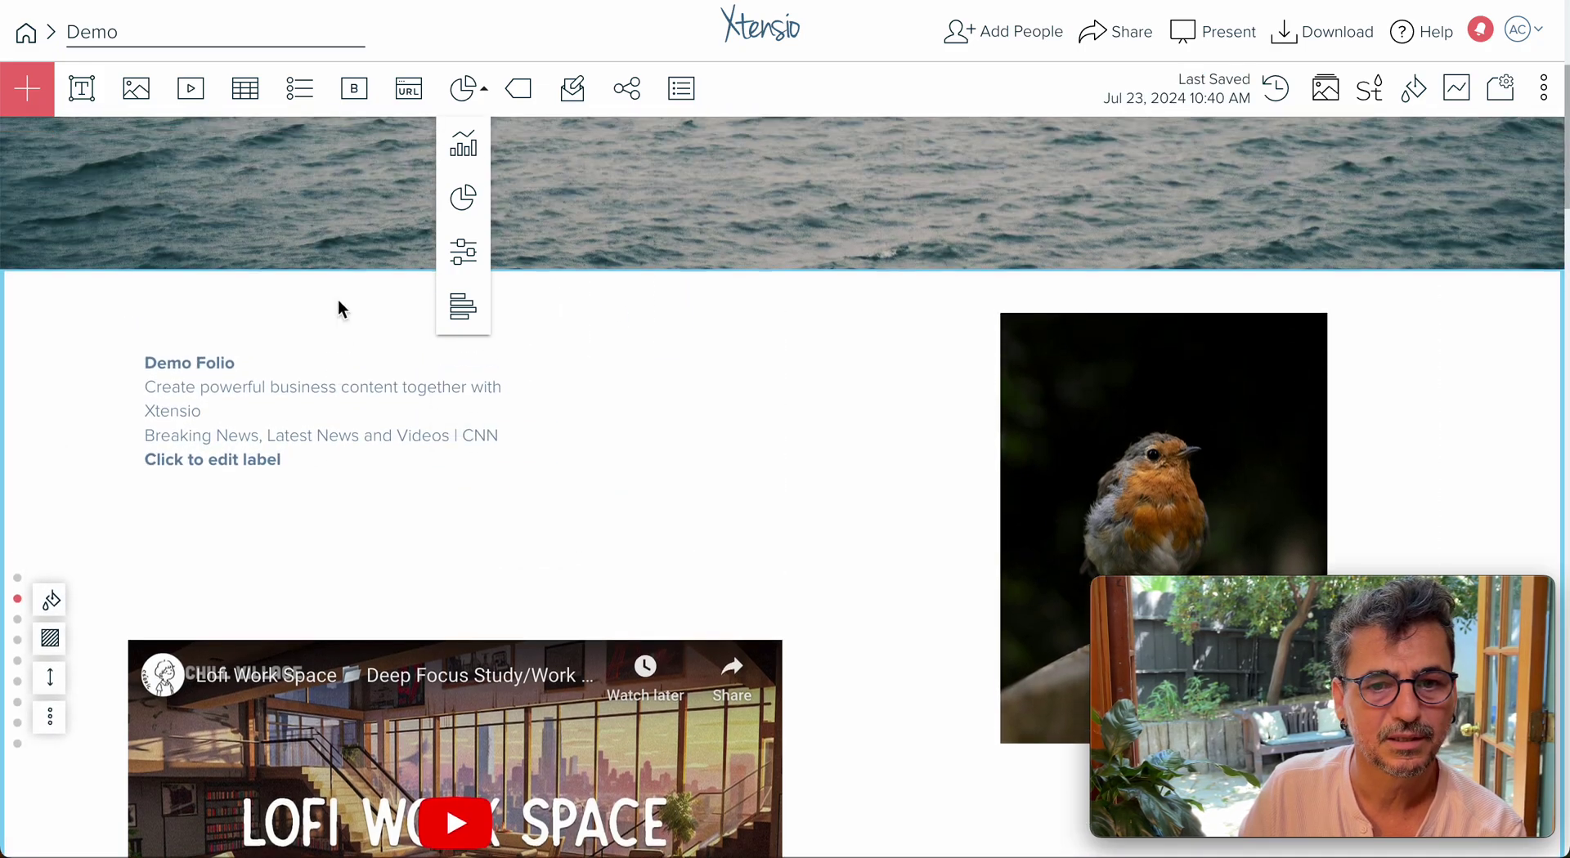
left_click_drag(564, 480, 780, 479)
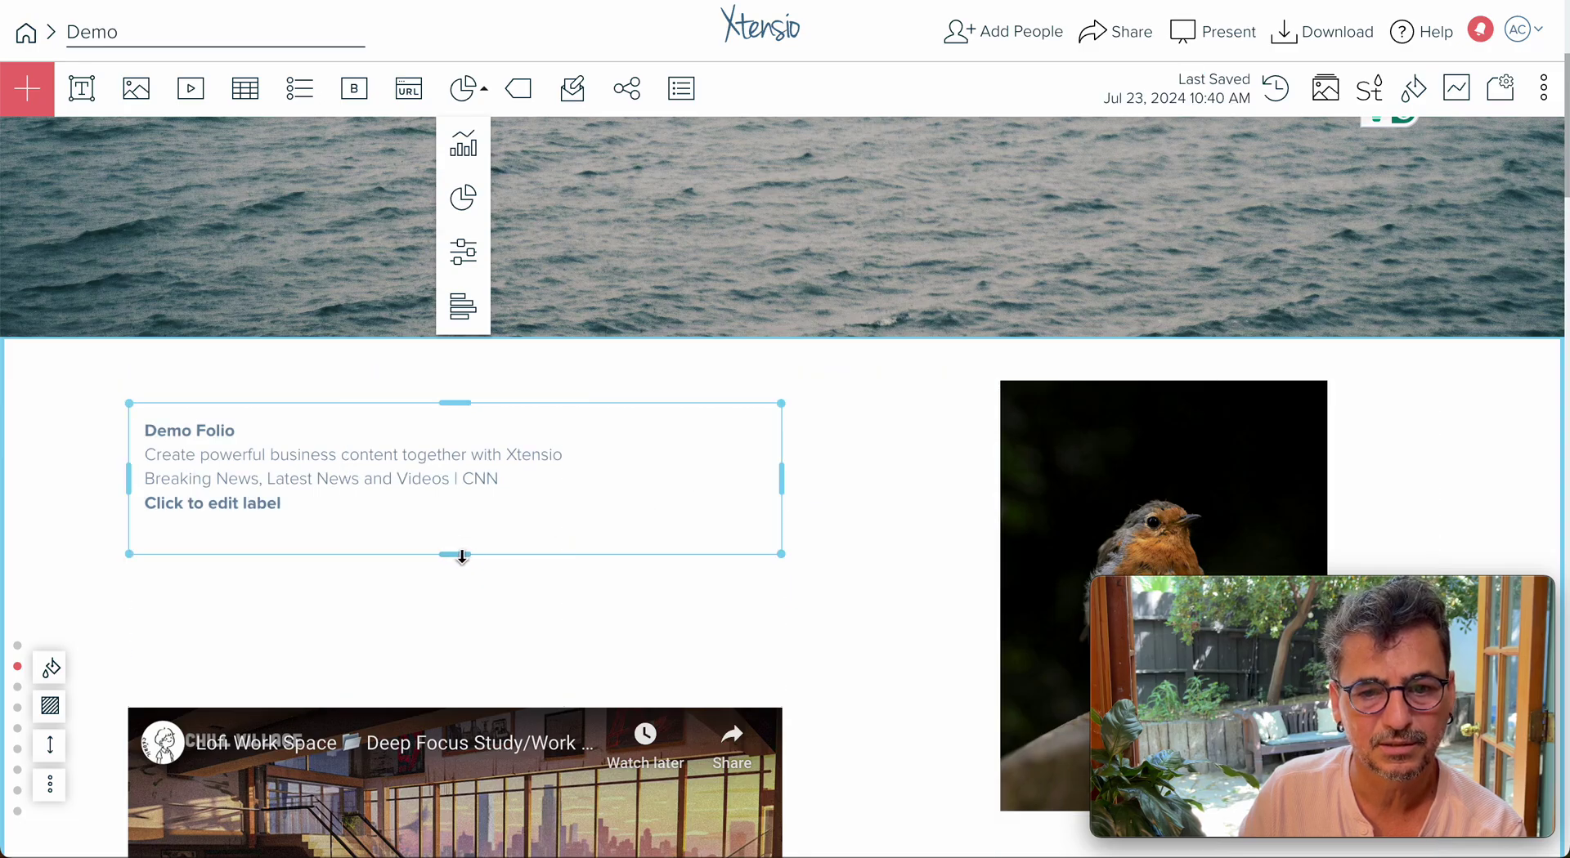
left_click_drag(455, 552, 459, 532)
scroll(530, 494, "down", 2)
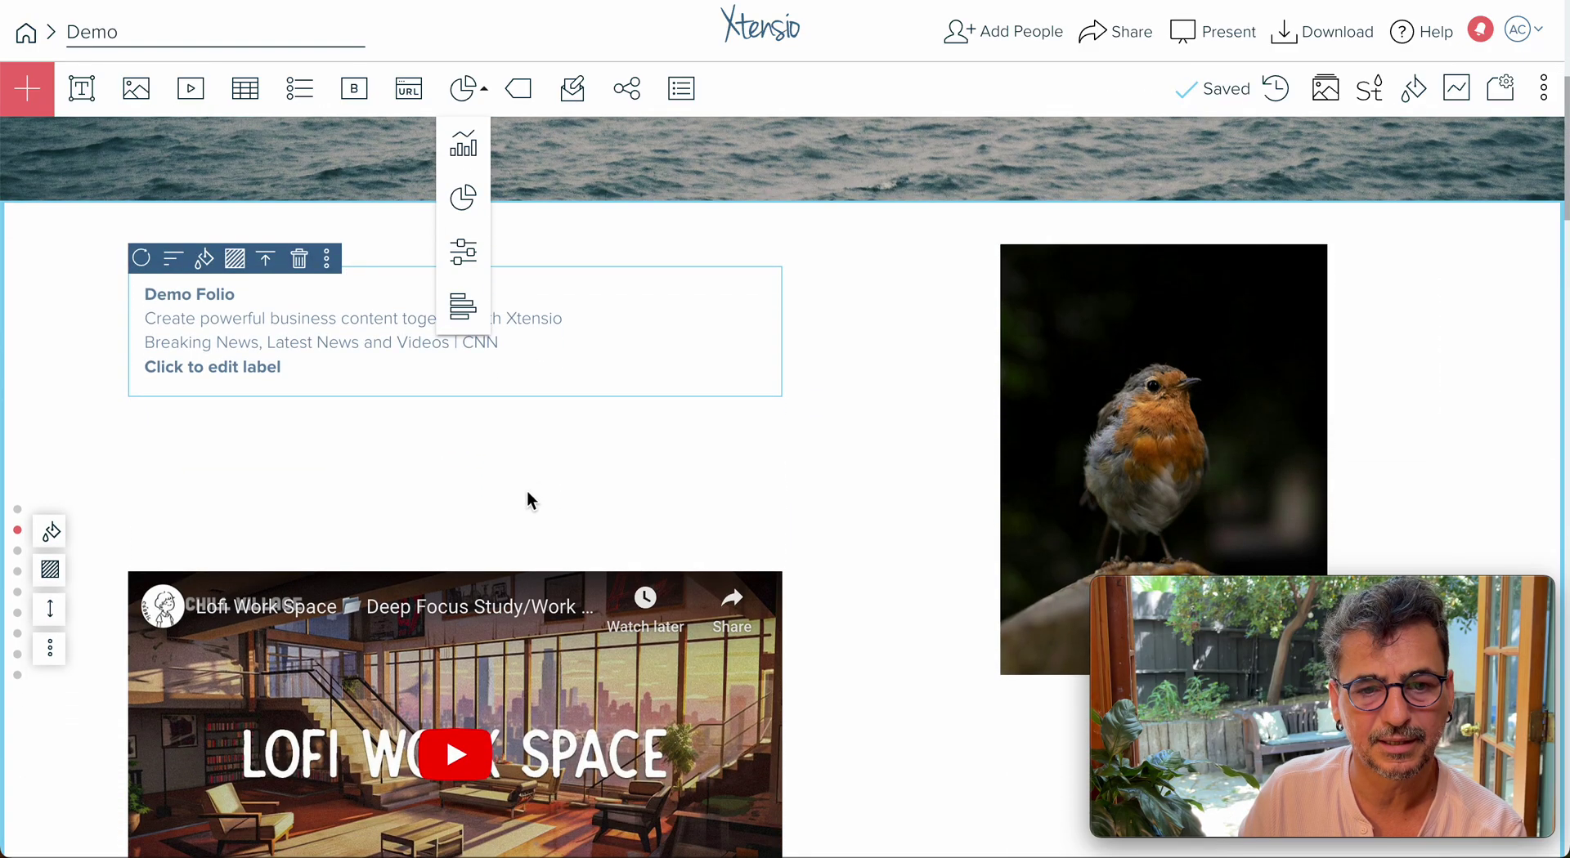
scroll(513, 537, "down", 9)
scroll(494, 533, "down", 13)
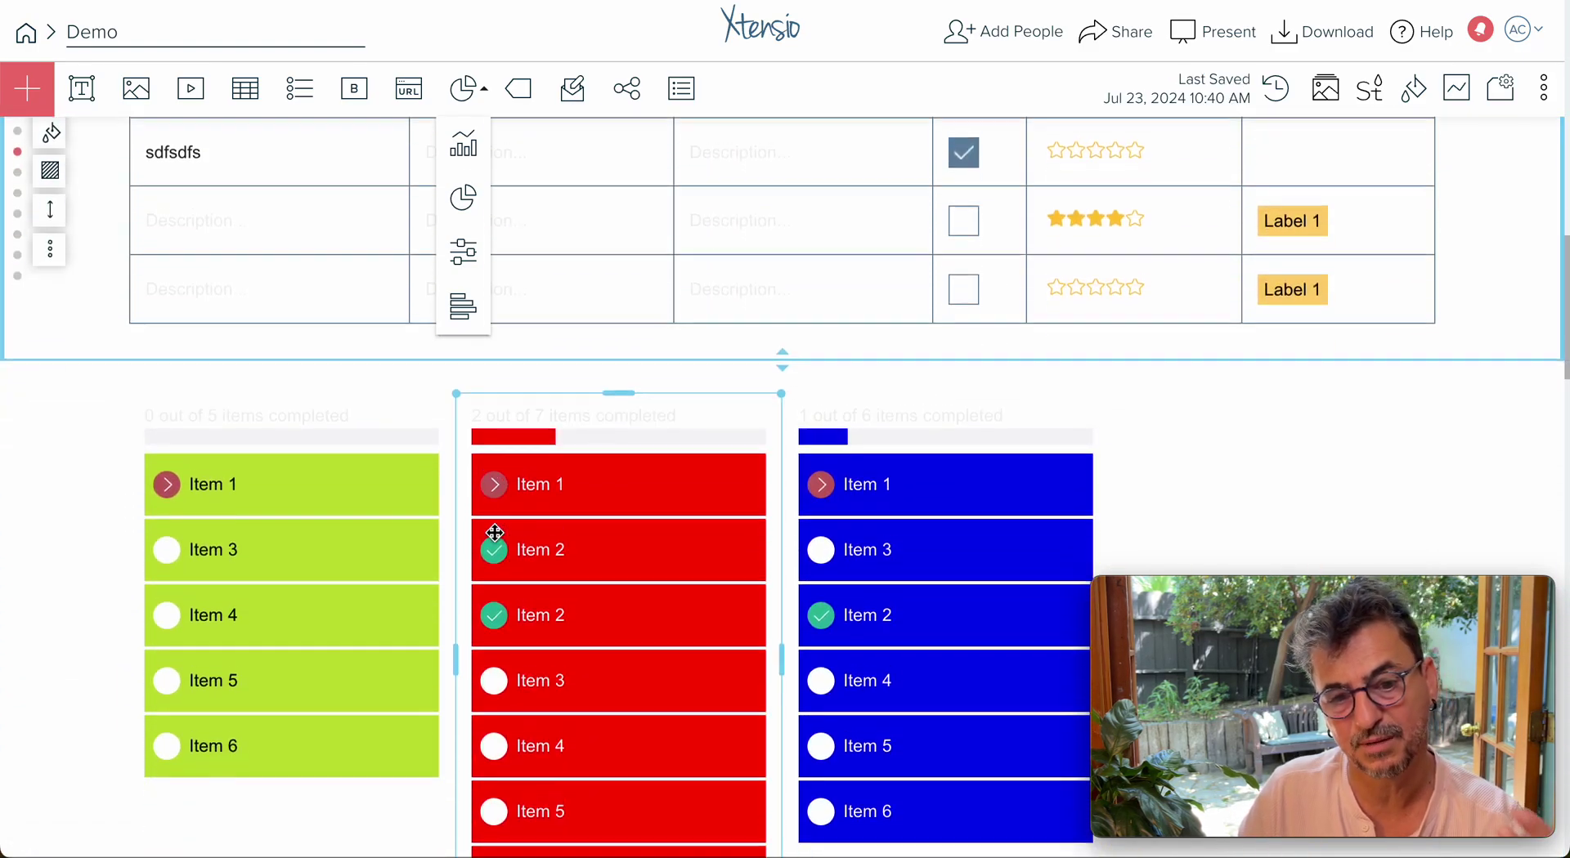
Add an email sign-up form module to the empty last section and move it slightly down to leave room above
scroll(494, 532, "down", 20)
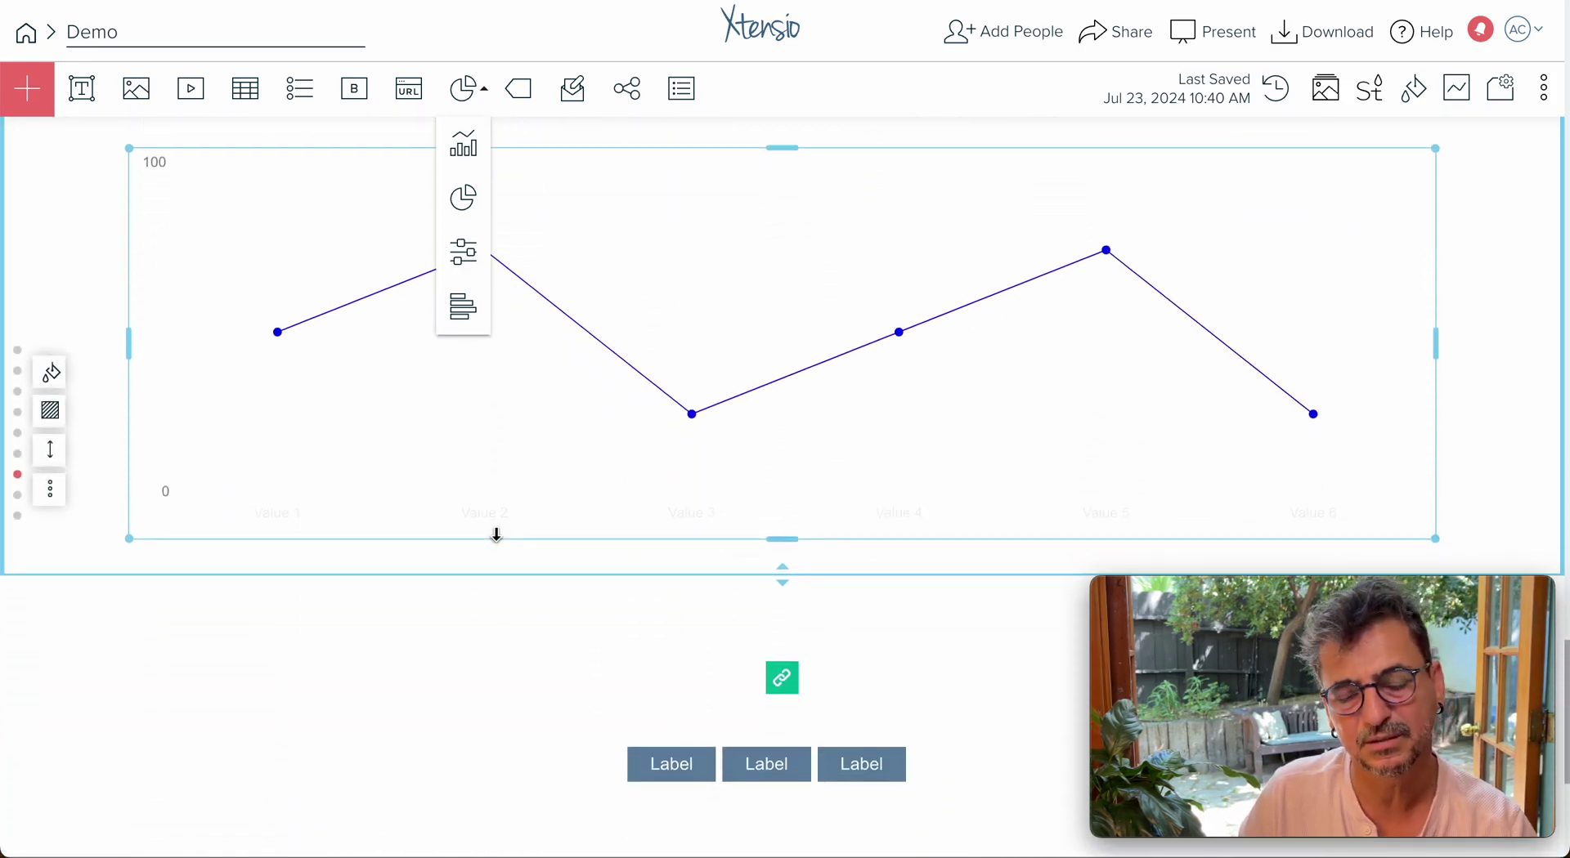
scroll(501, 536, "up", 20)
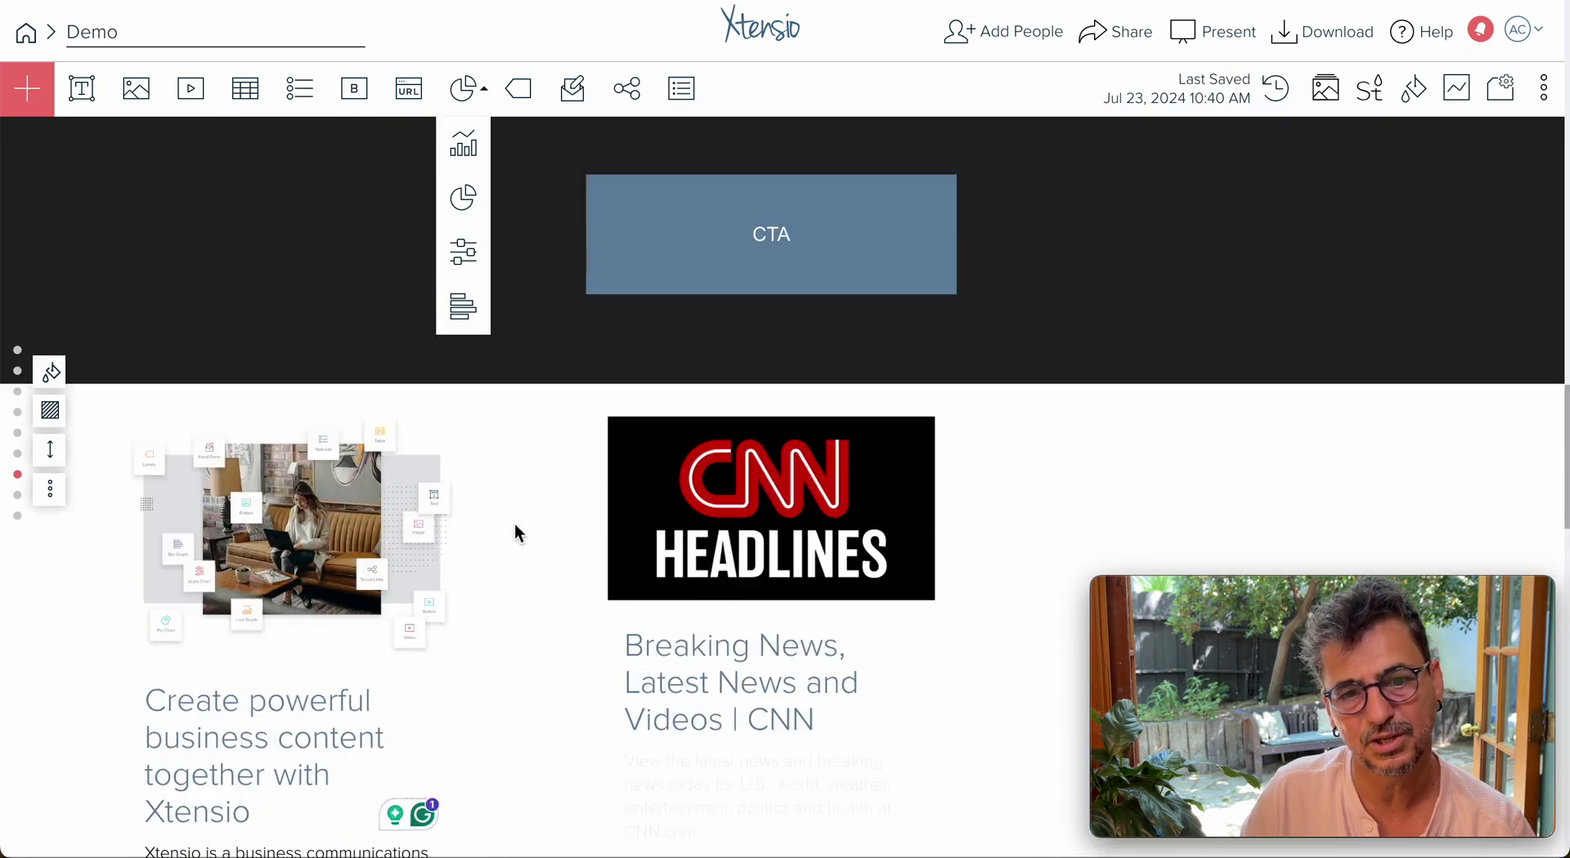
scroll(515, 533, "up", 20)
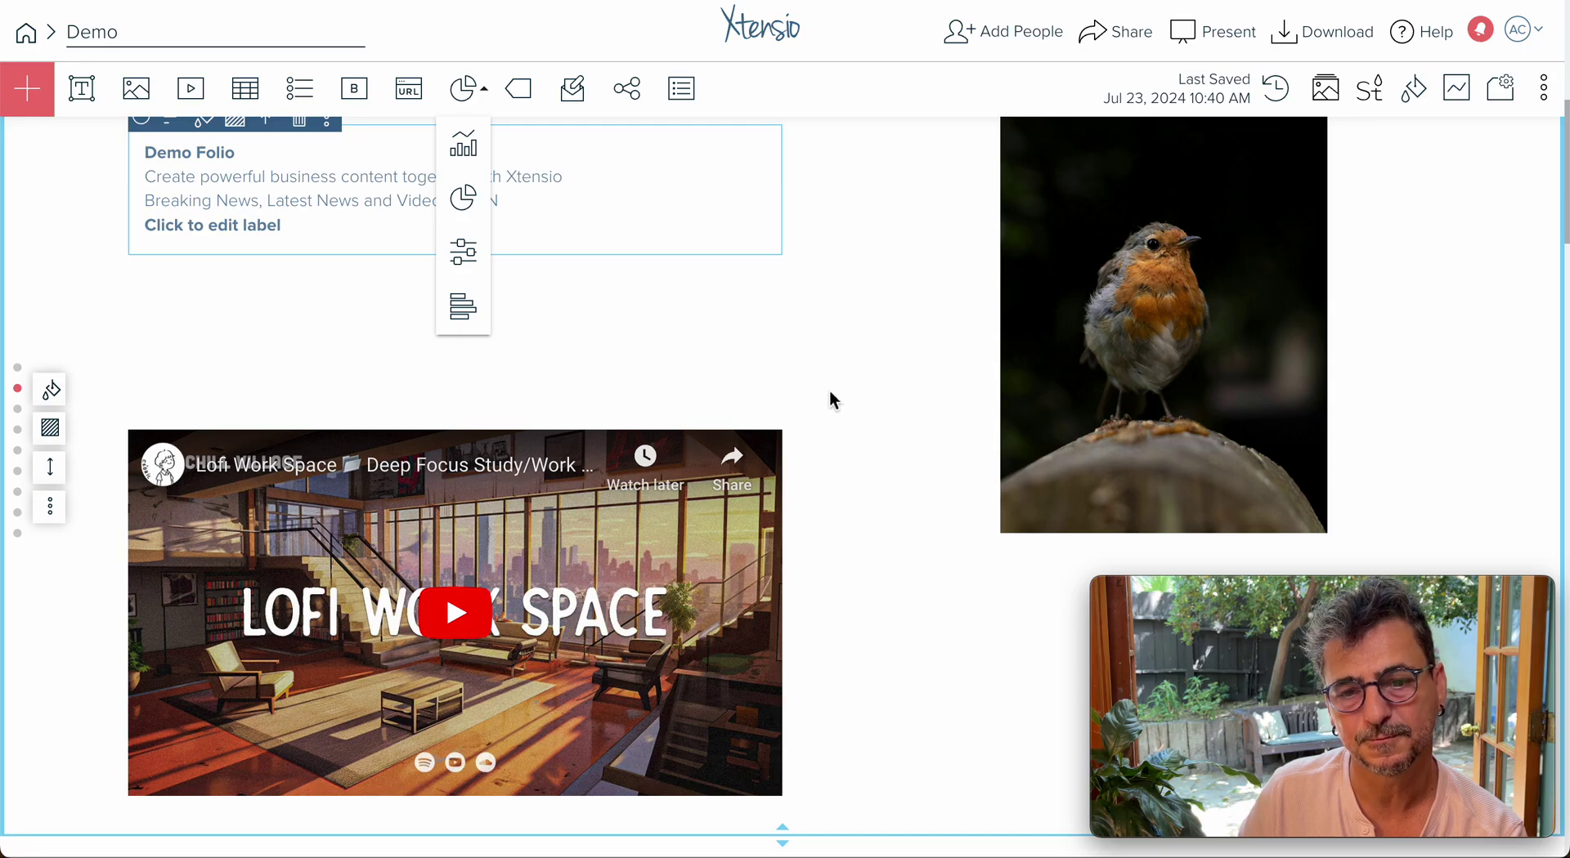
scroll(821, 389, "down", 20)
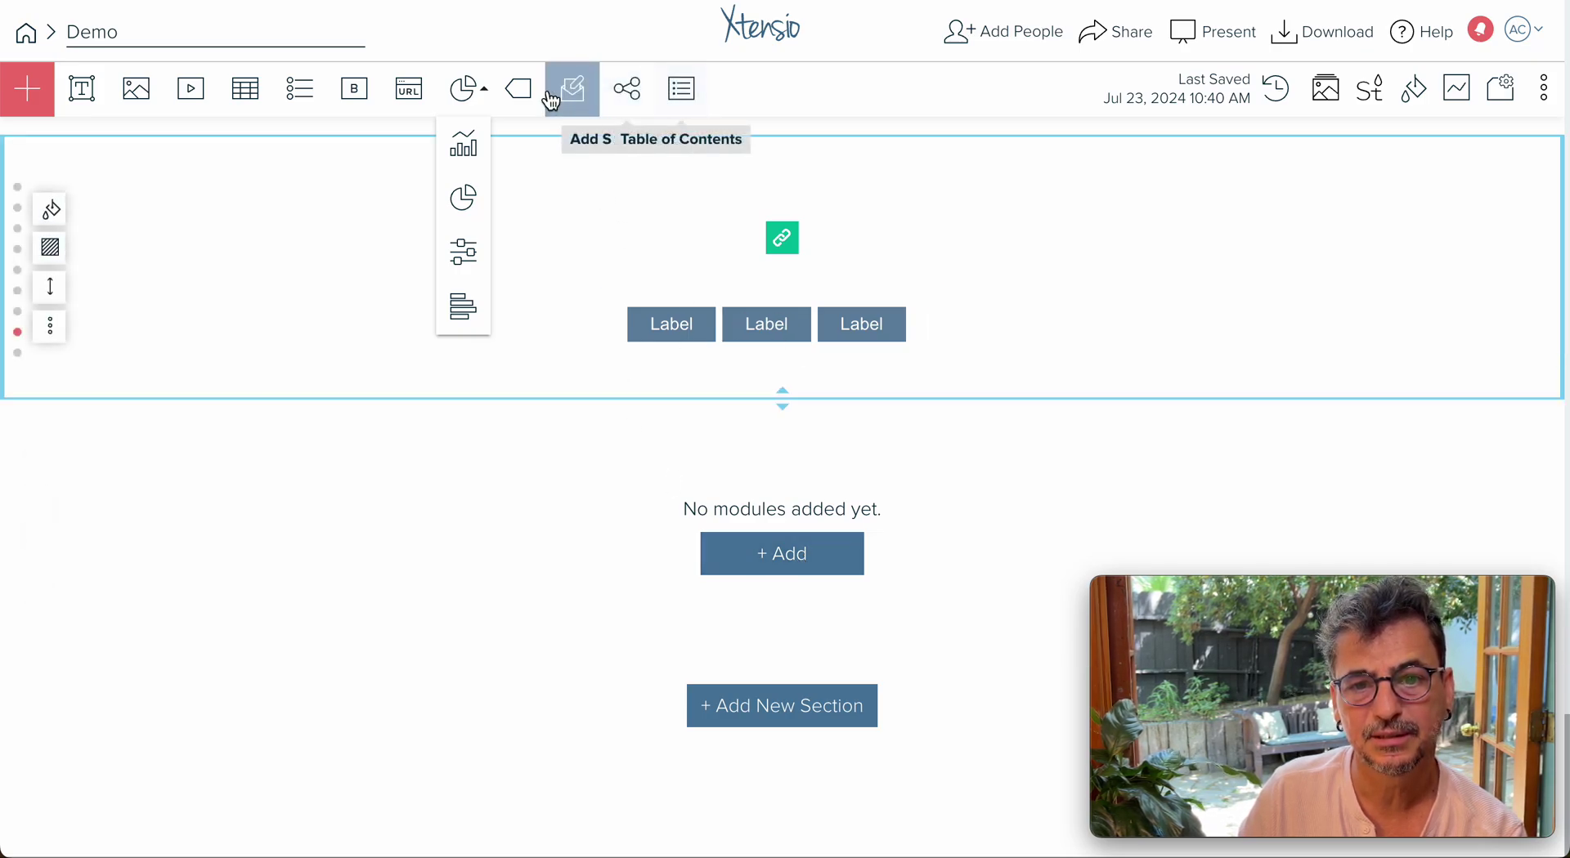
left_click_drag(574, 96, 606, 546)
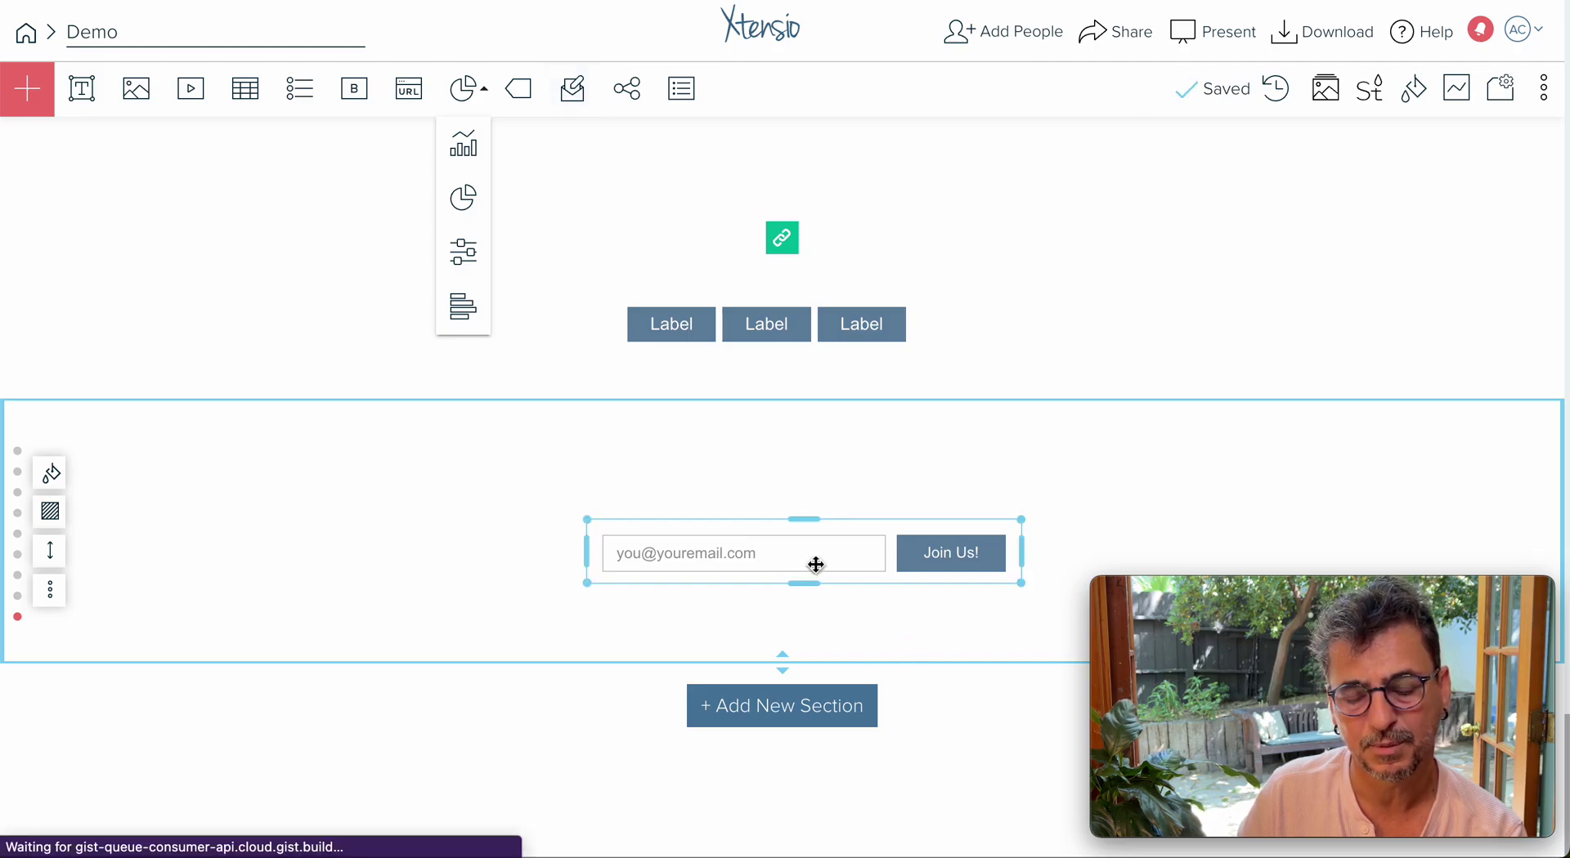
left_click_drag(815, 565, 802, 596)
Add a text module above the sign-up form with the heading "Stay in Touch!"
left_click_drag(82, 88, 556, 470)
left_click(715, 497)
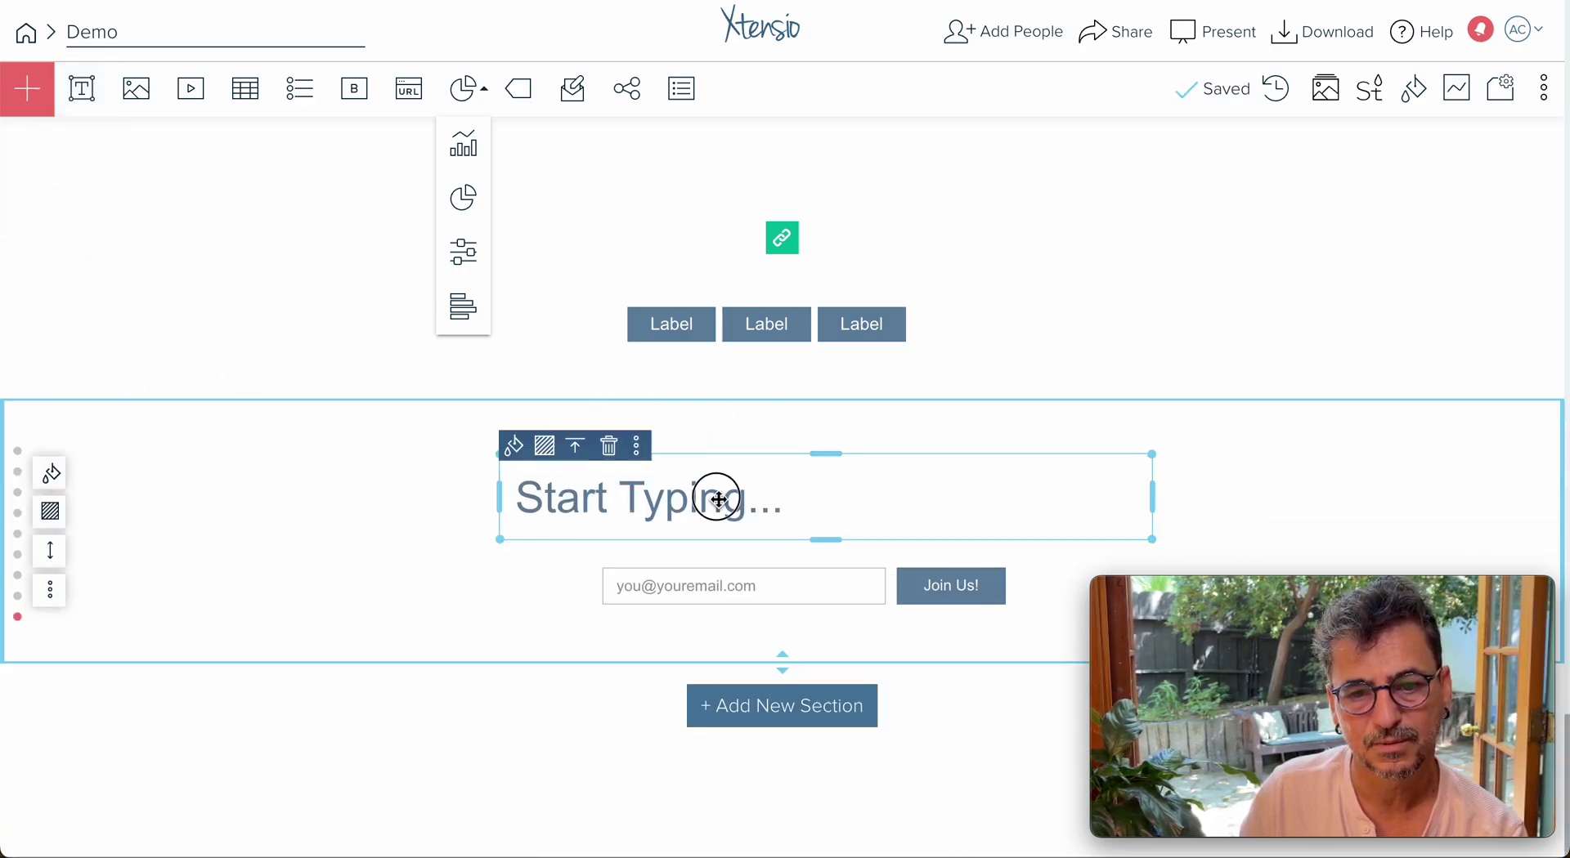
left_click(774, 493)
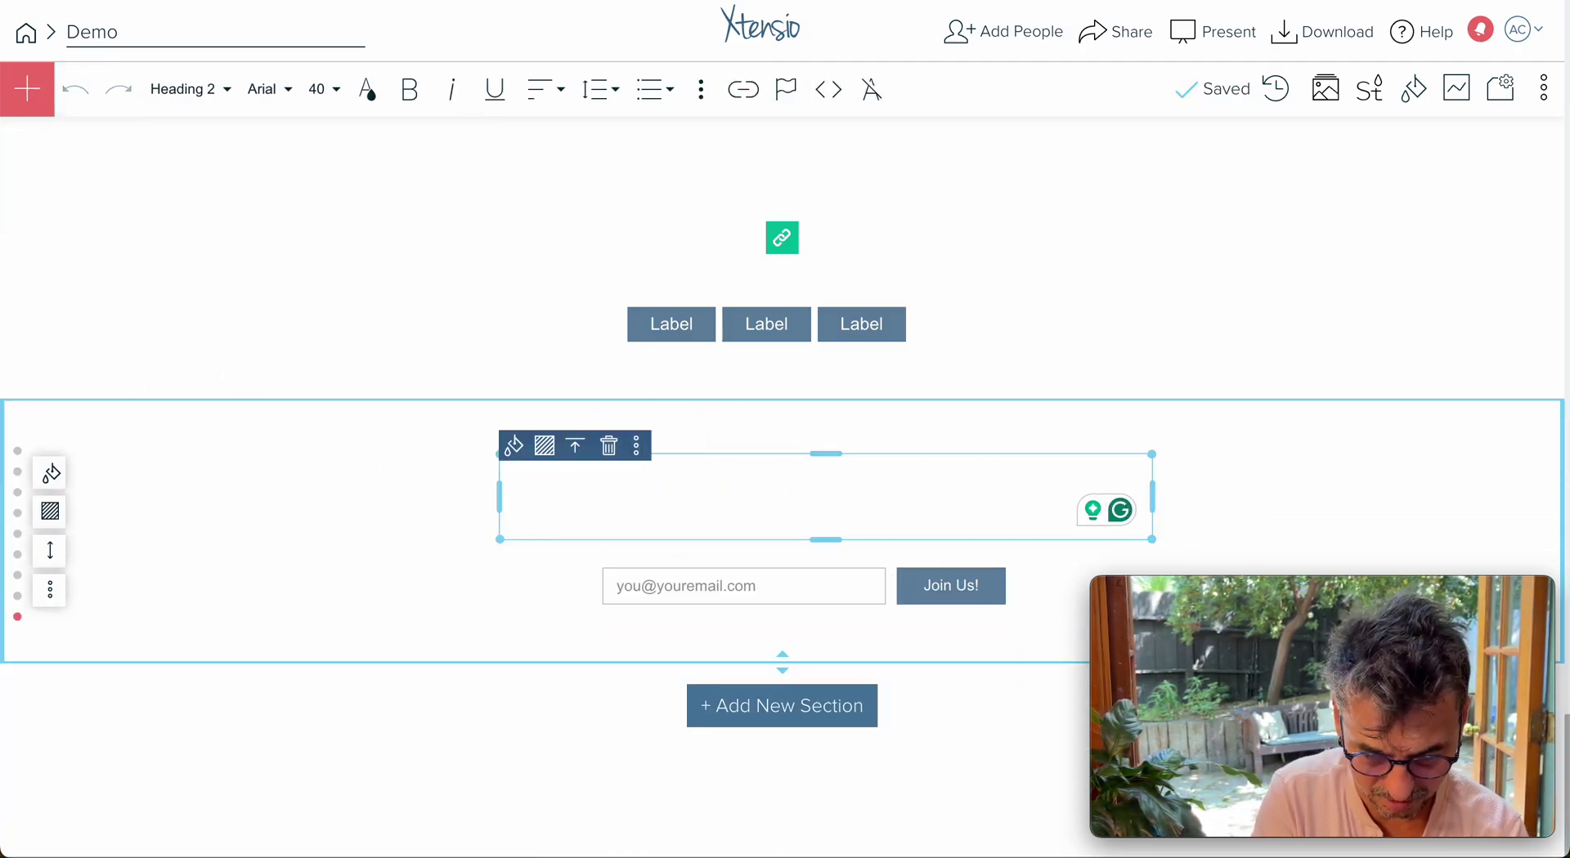
type("Stay in Touch!")
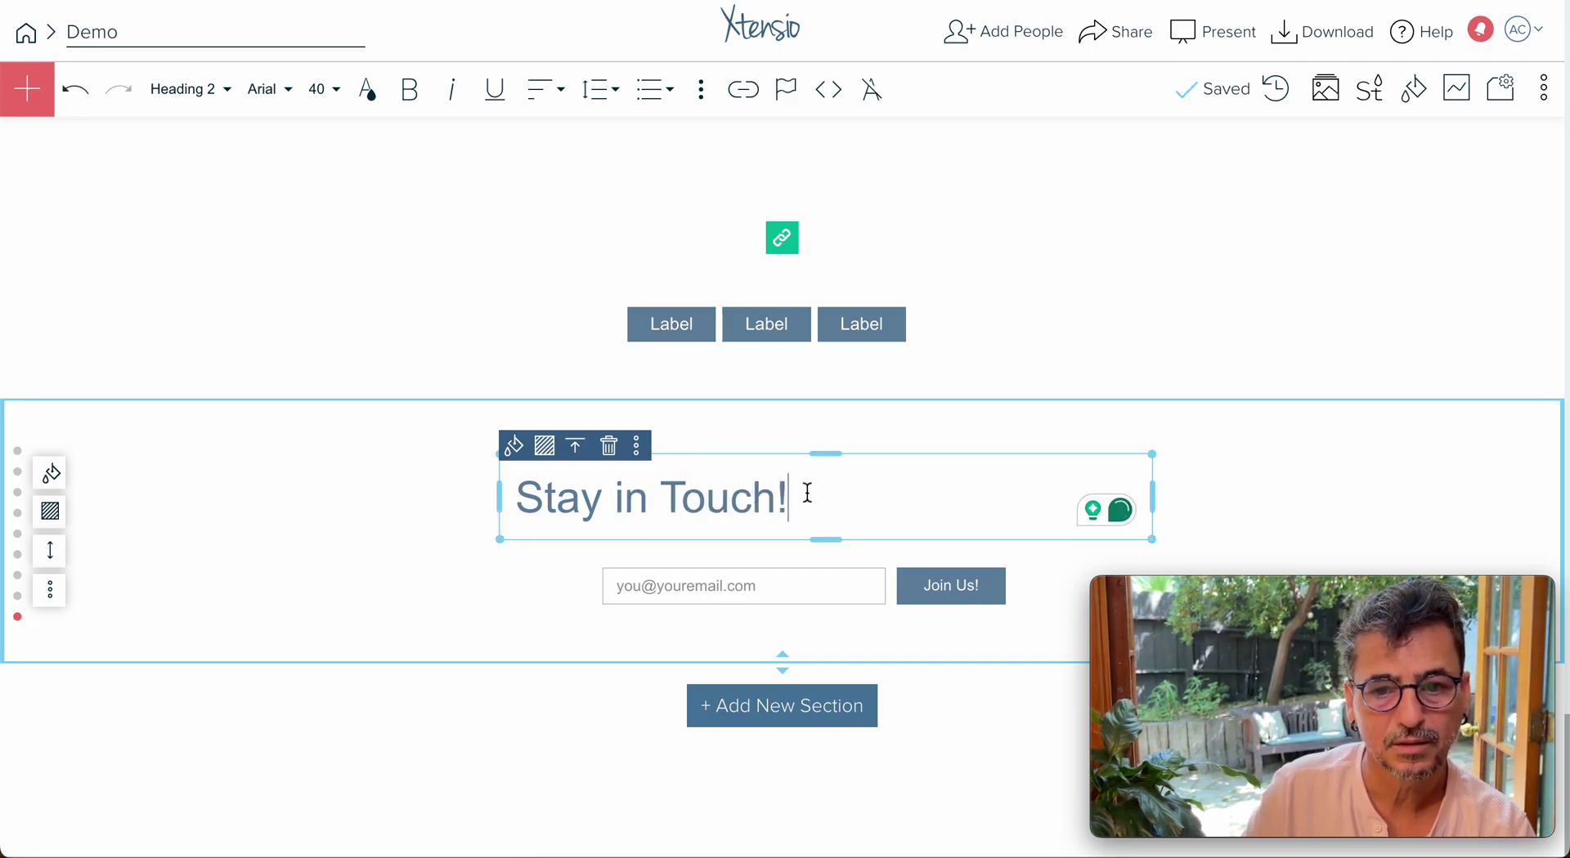
Center-align the "Stay in Touch!" heading and center its module horizontally in the section
key("super+a")
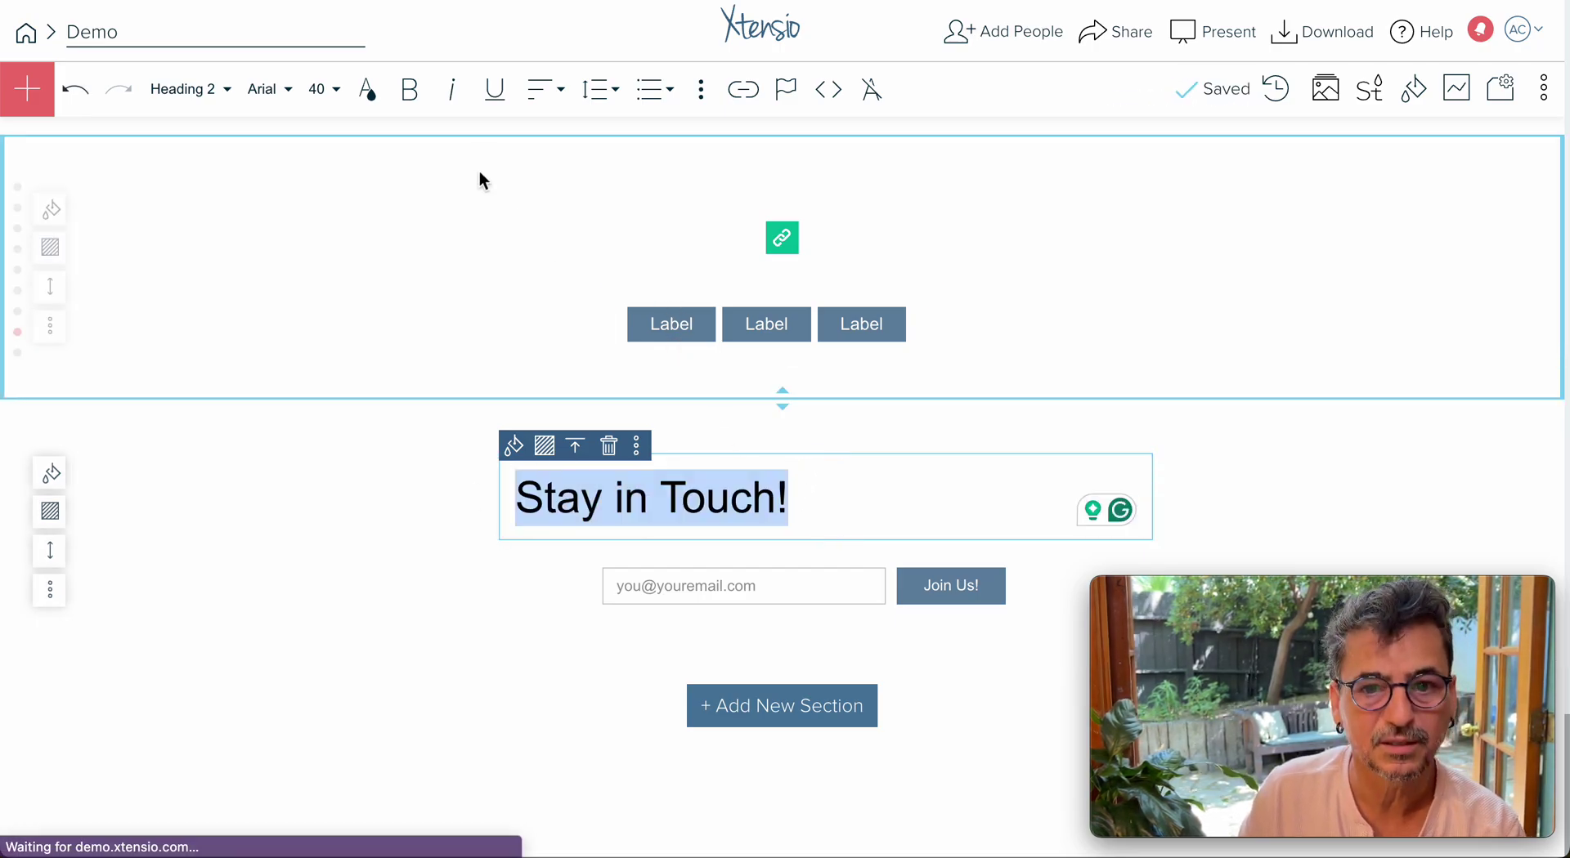
left_click(544, 89)
left_click(546, 198)
left_click(869, 507)
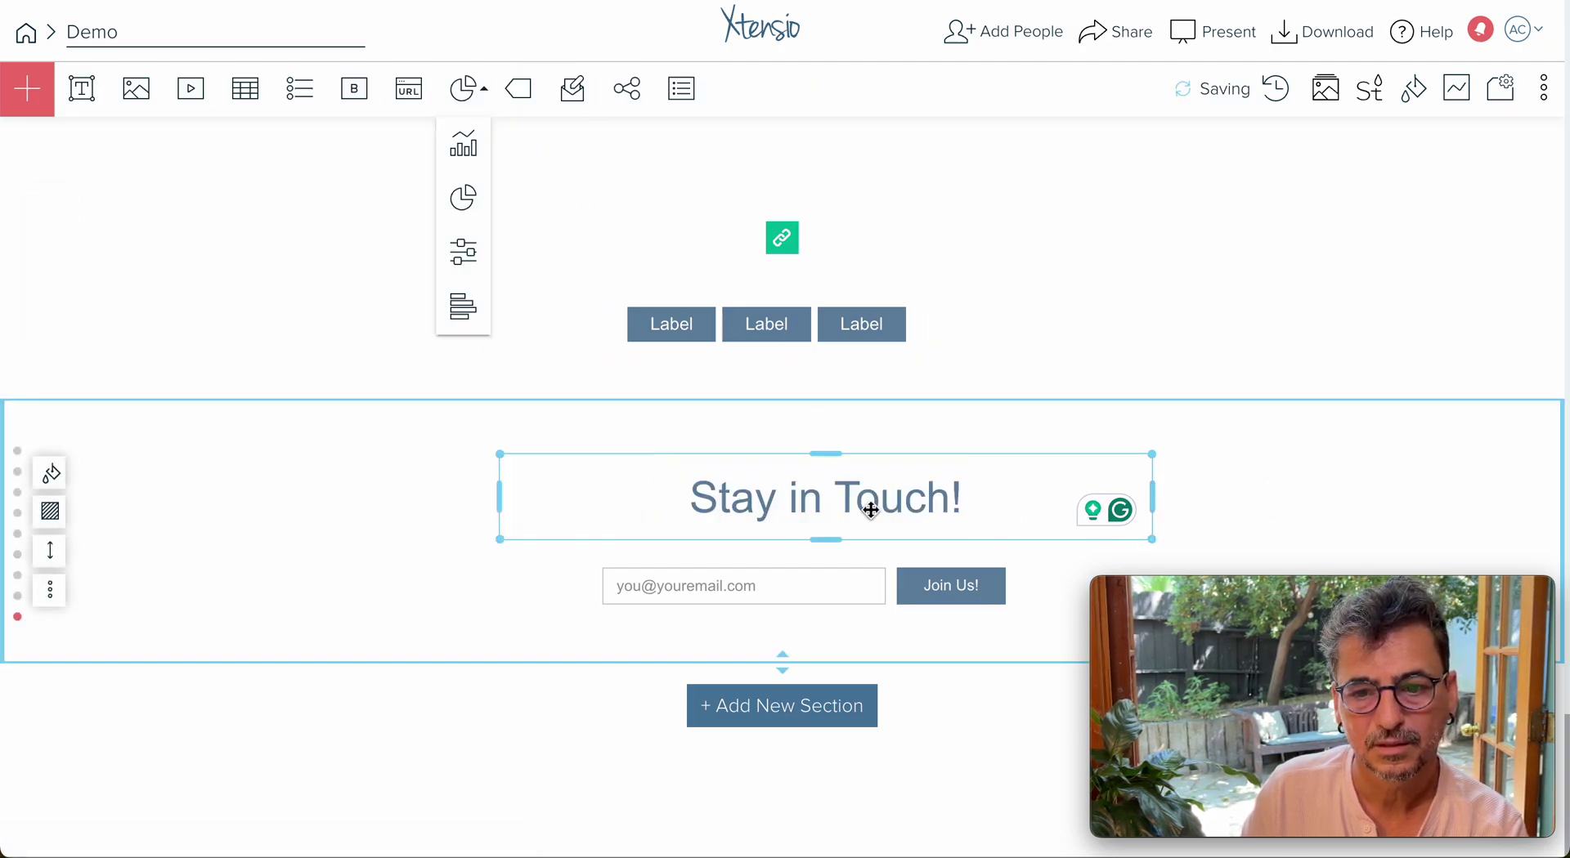
left_click_drag(869, 508, 823, 497)
View the sign-up form's collected responses and close the list
left_click(721, 596)
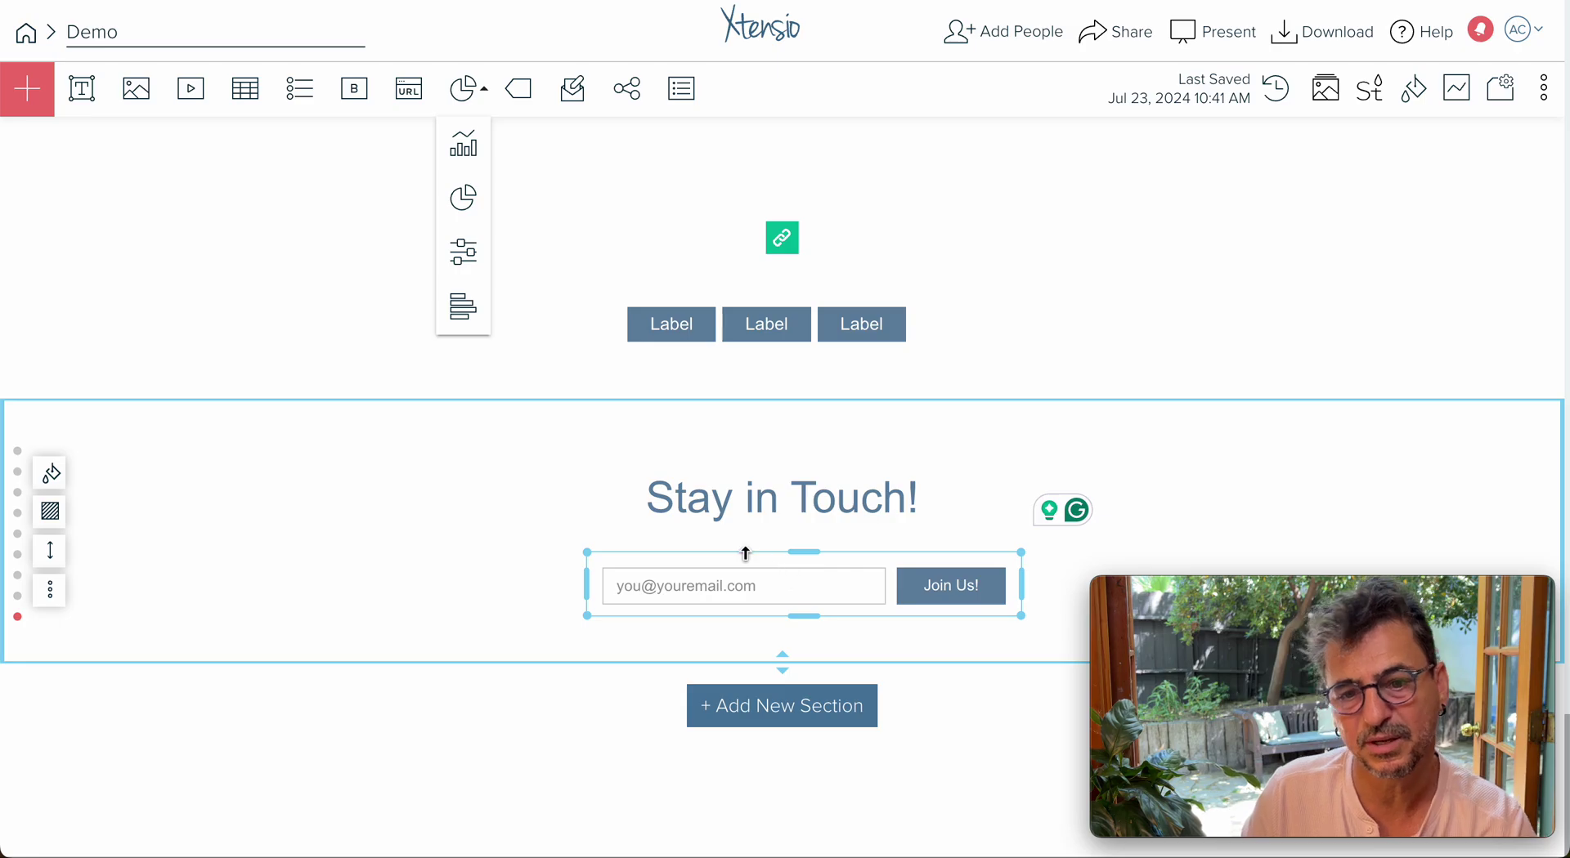
left_click(810, 574)
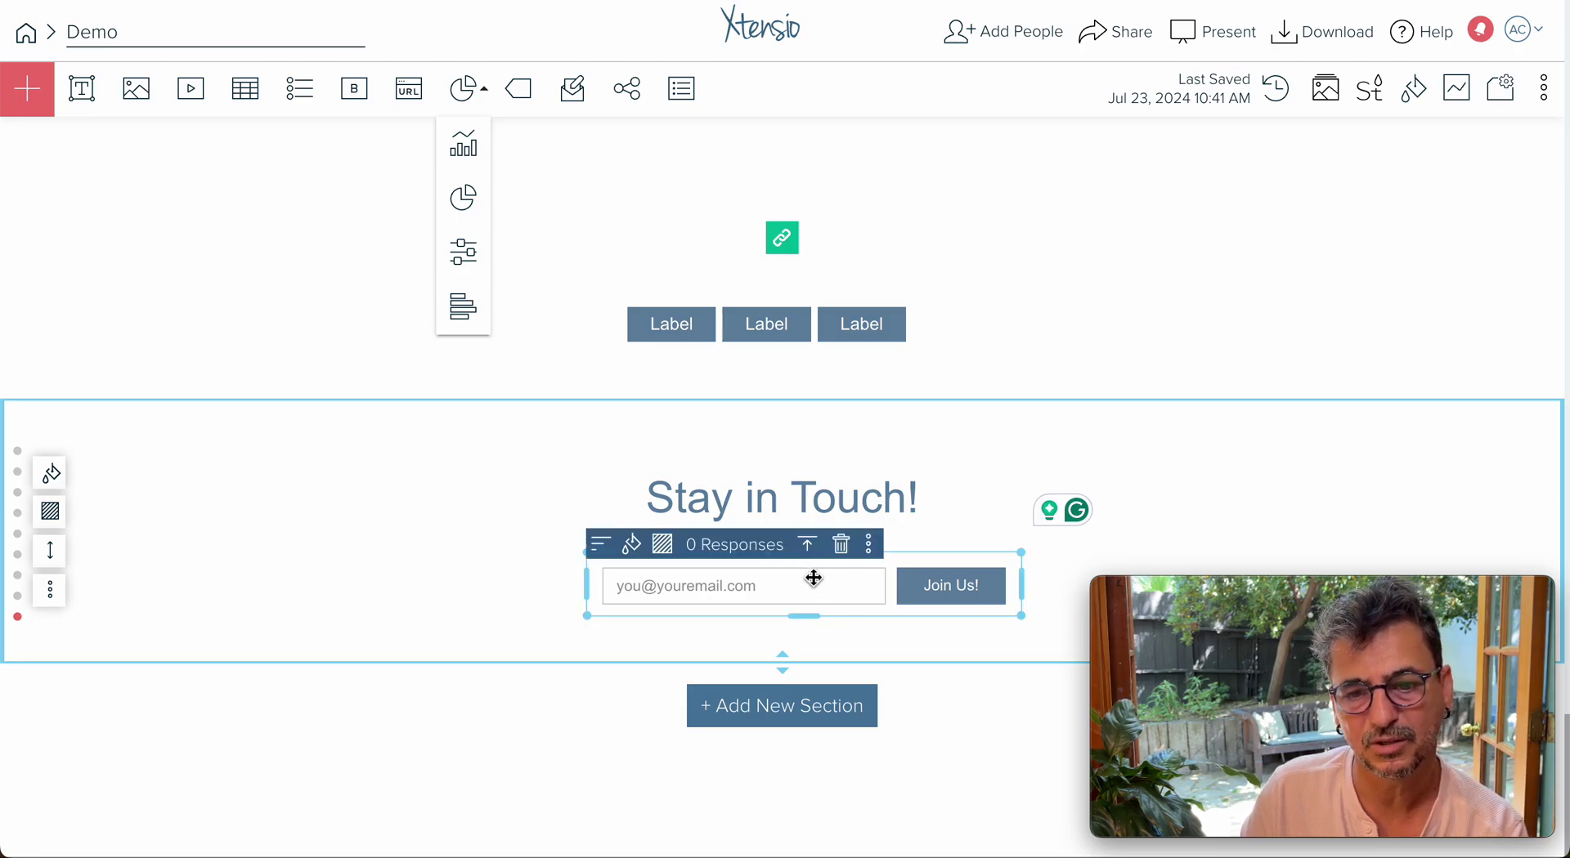
left_click(753, 556)
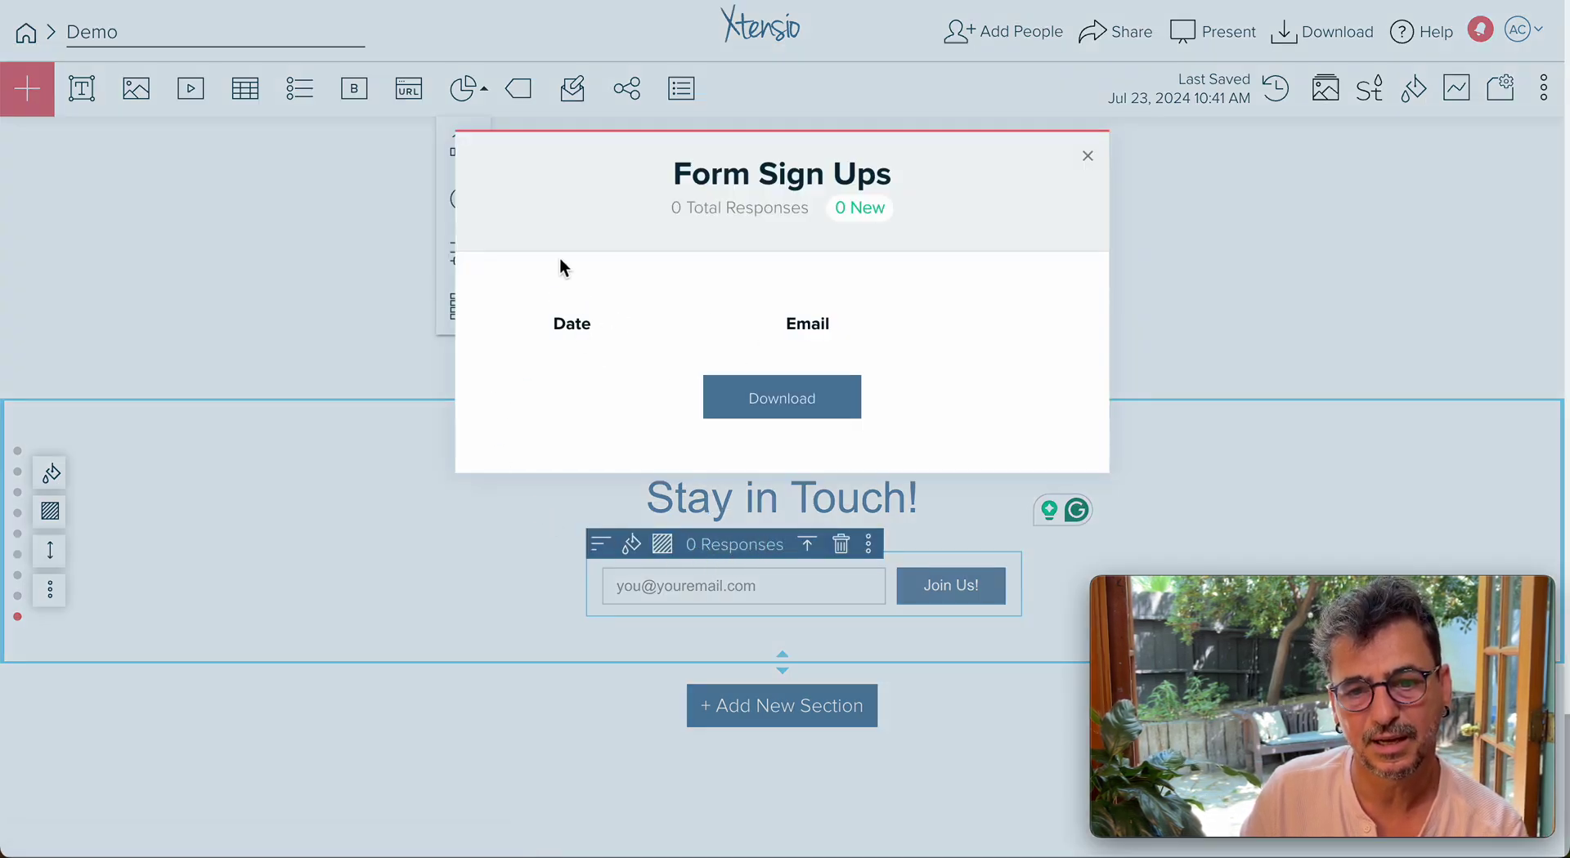
left_click(1090, 158)
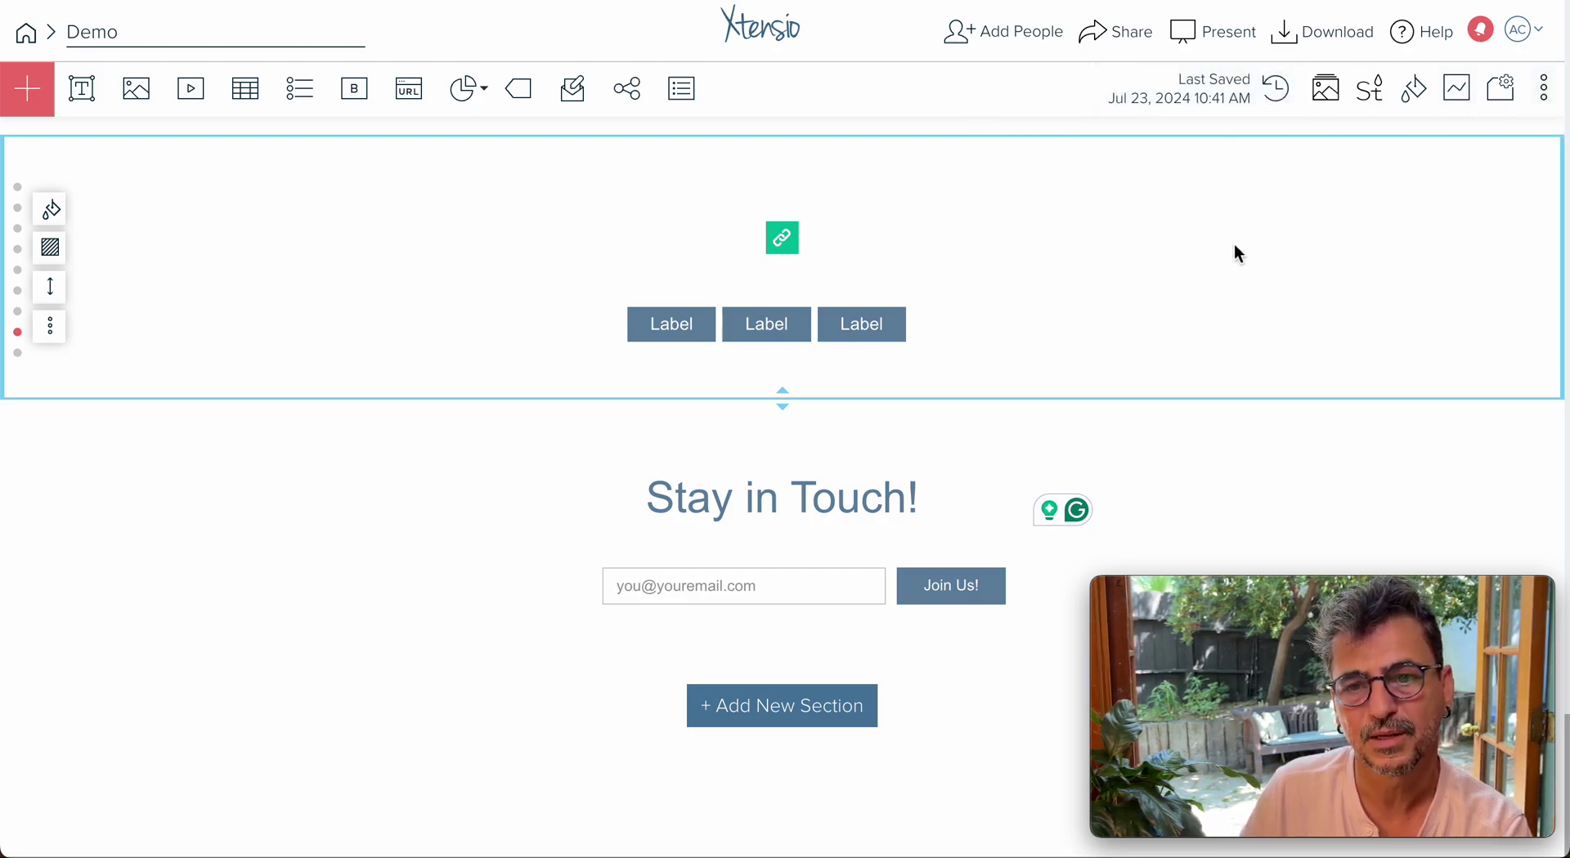
Review the folio's revision history and close it without reverting
scroll(1169, 243, "up", 5)
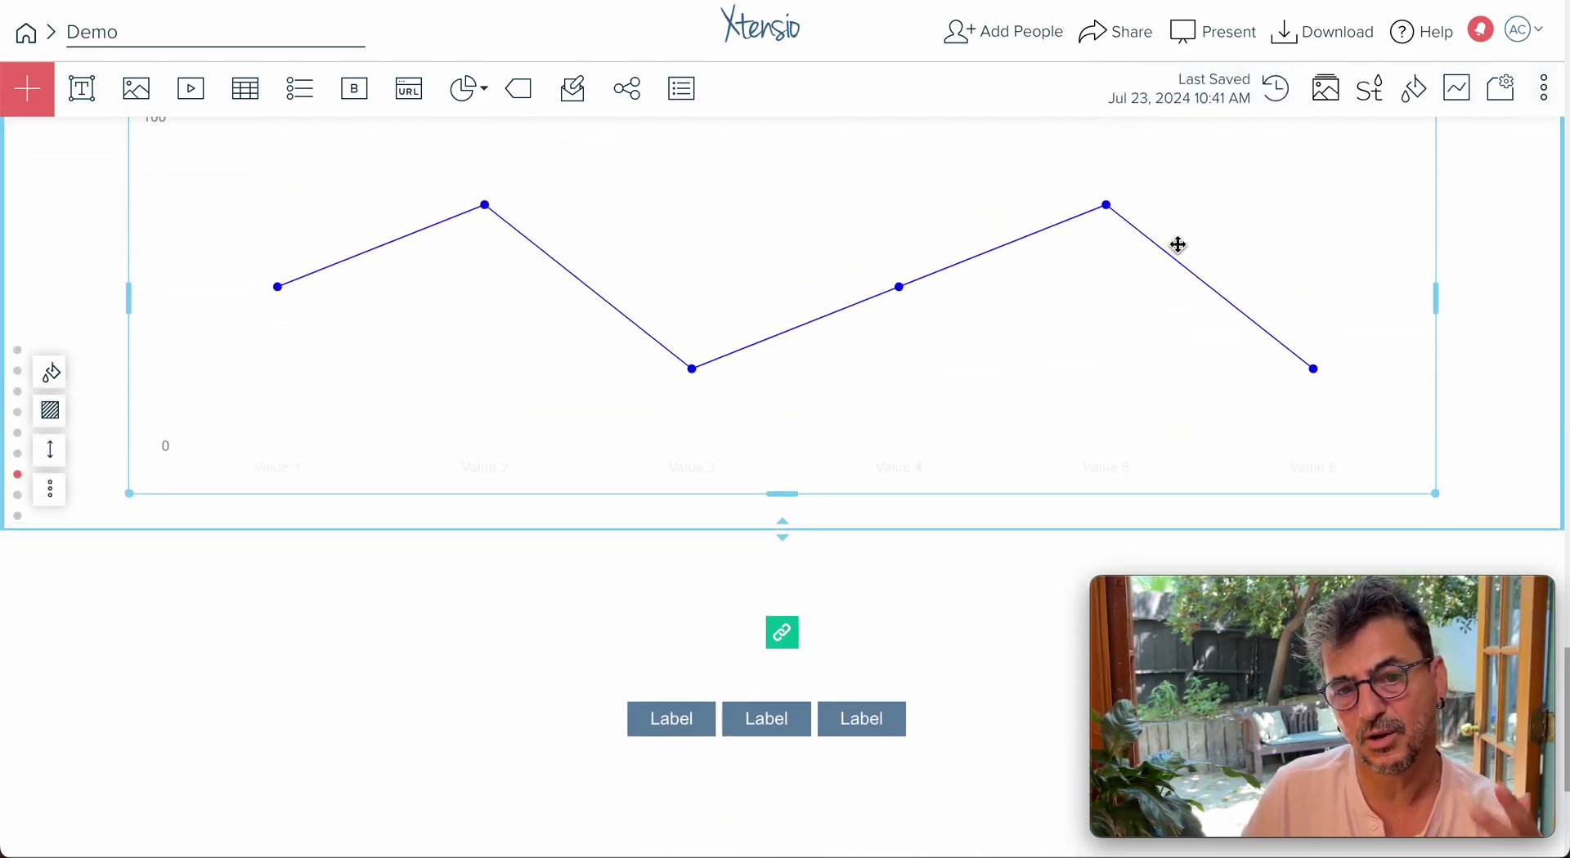
scroll(1177, 244, "down", 5)
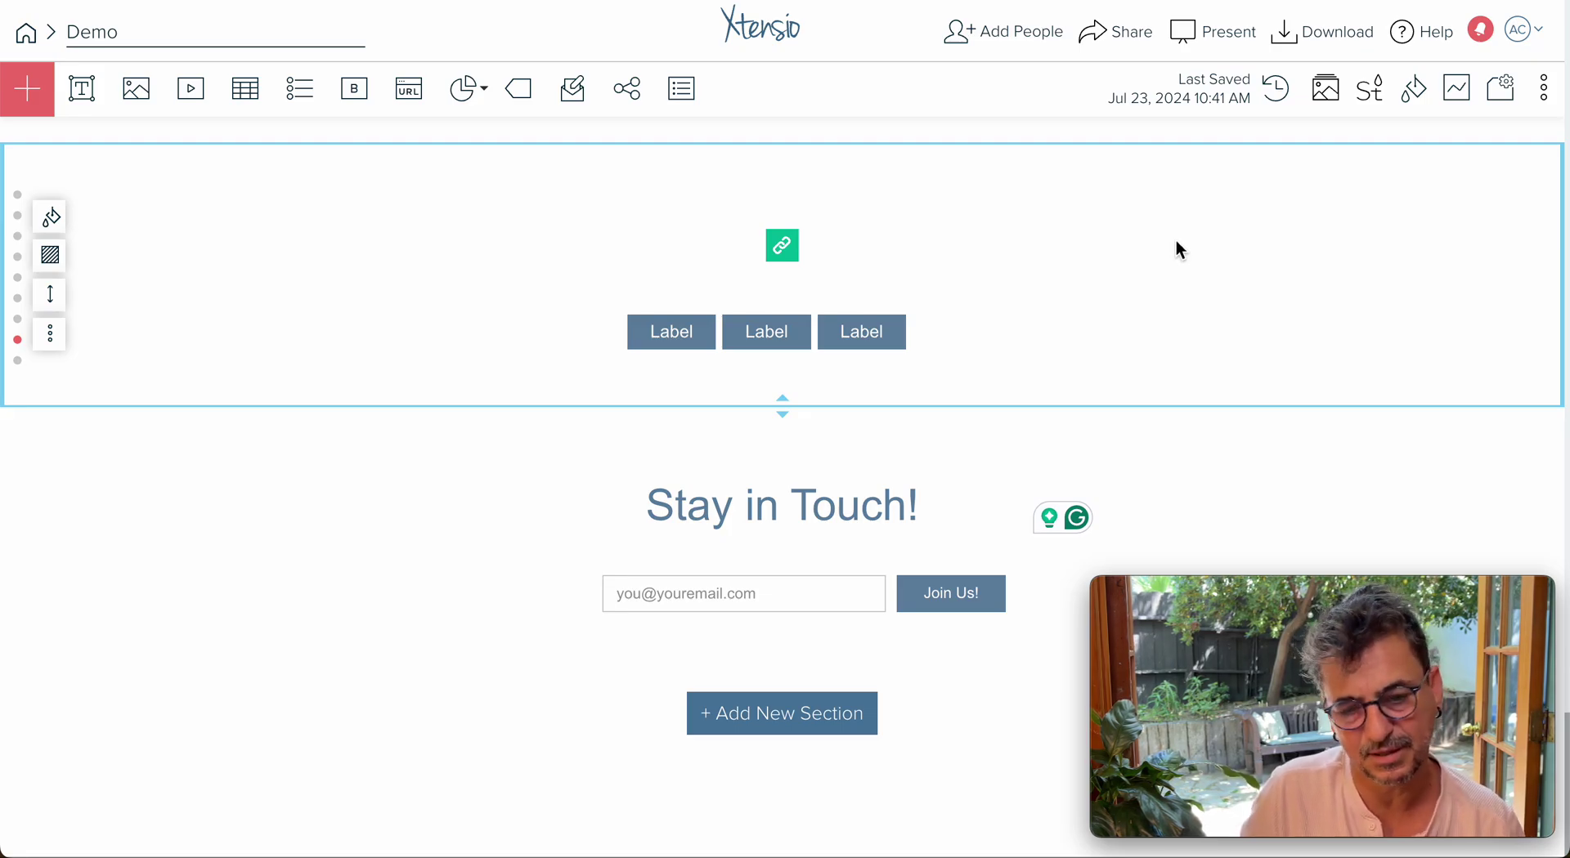
left_click(1225, 94)
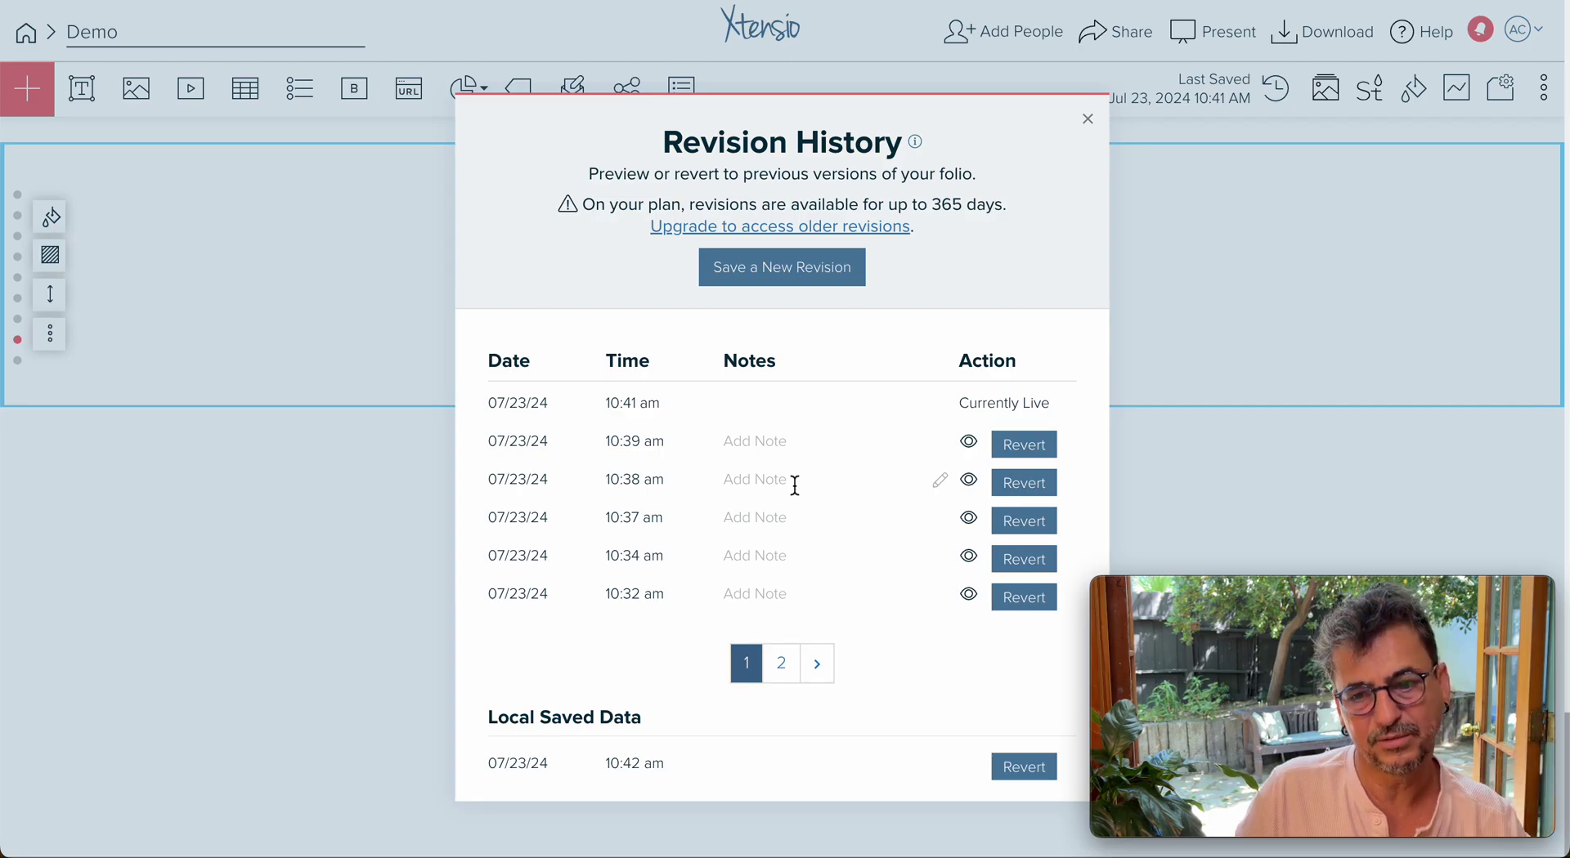
left_click(1093, 123)
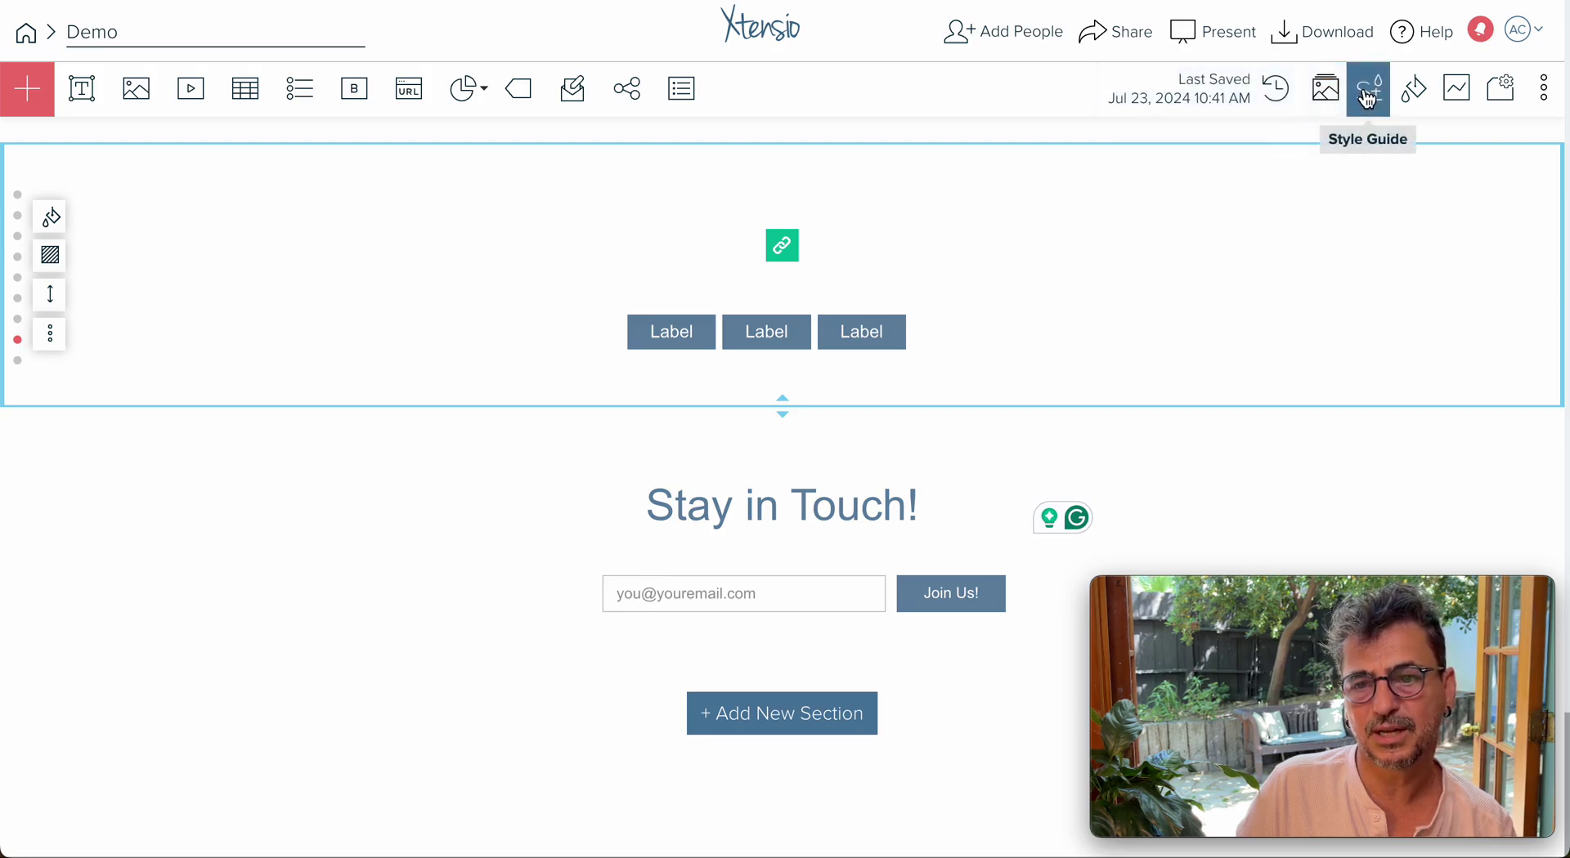
Try red #FF0000 as the folio-wide theme color, review it across the modules, and settle on blue #0000EE
left_click(1417, 100)
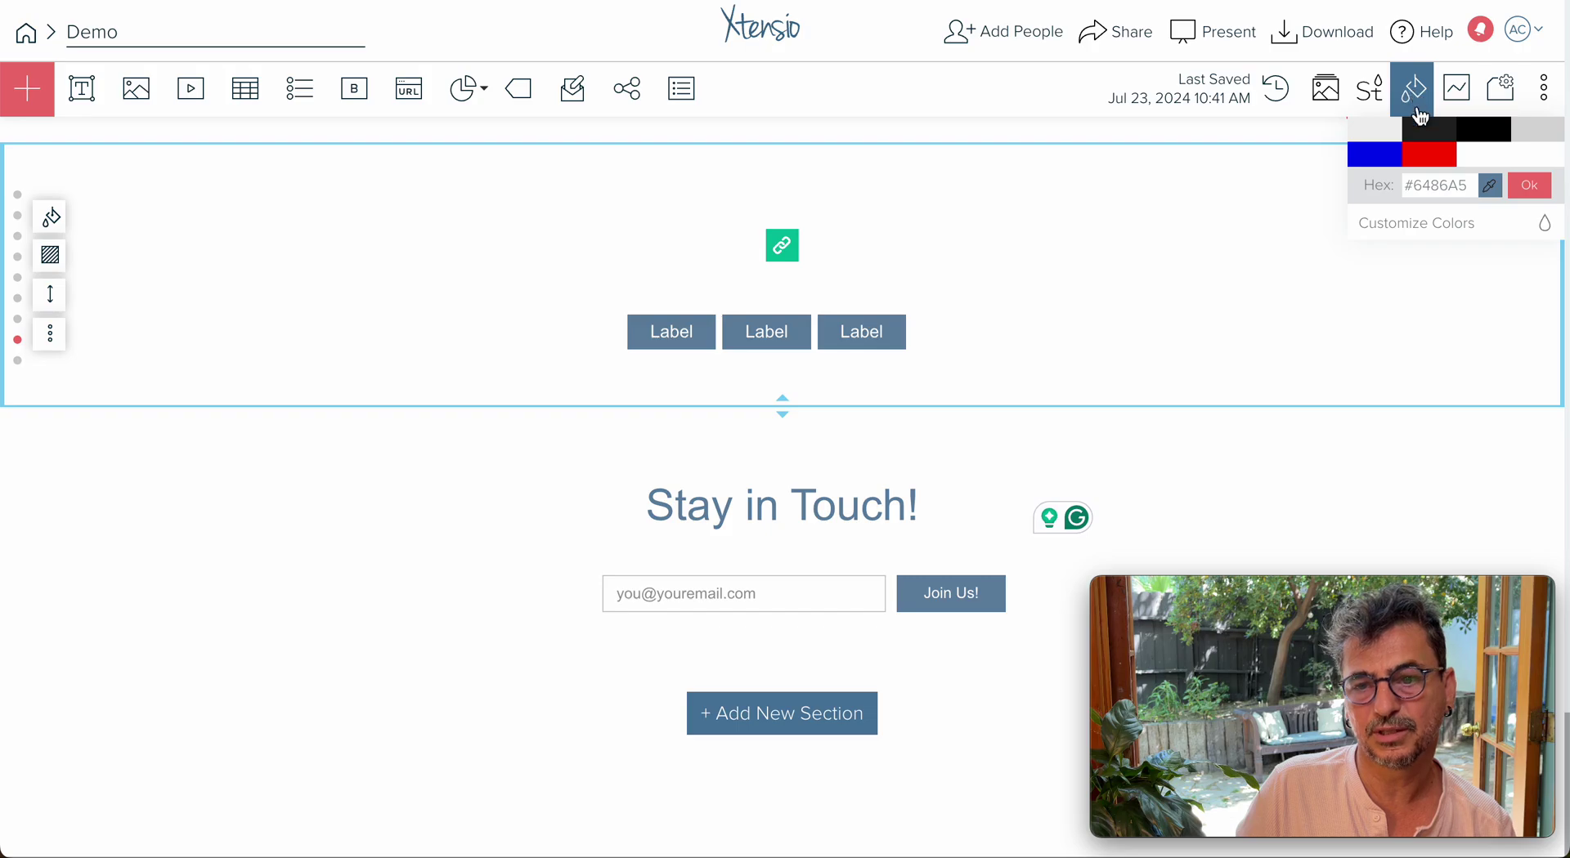
left_click(1429, 155)
scroll(1130, 276, "up", 3)
scroll(1131, 270, "up", 20)
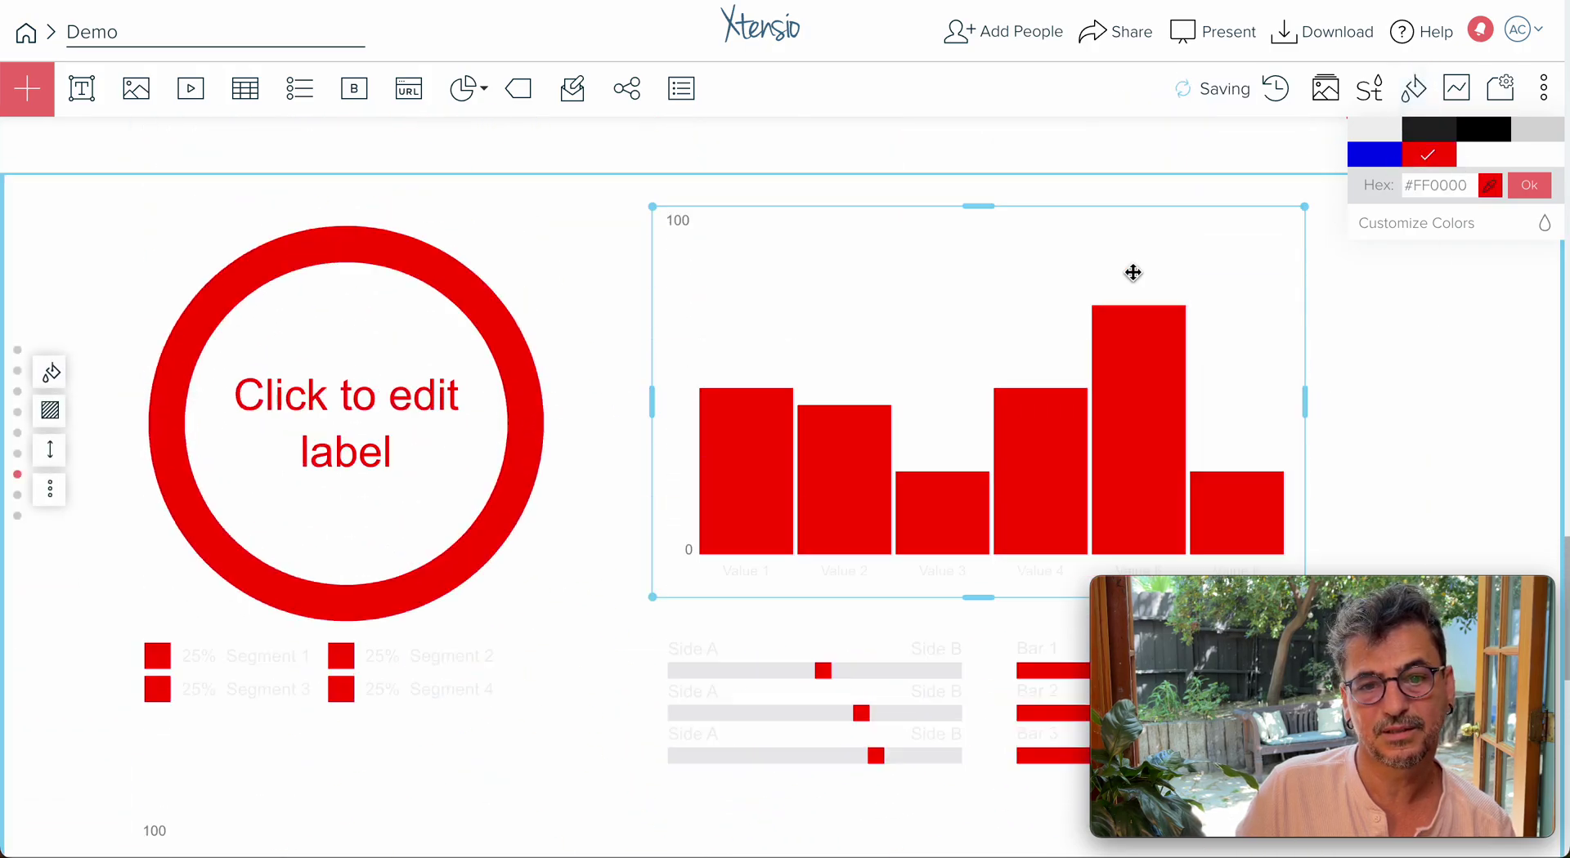
scroll(1139, 269, "up", 10)
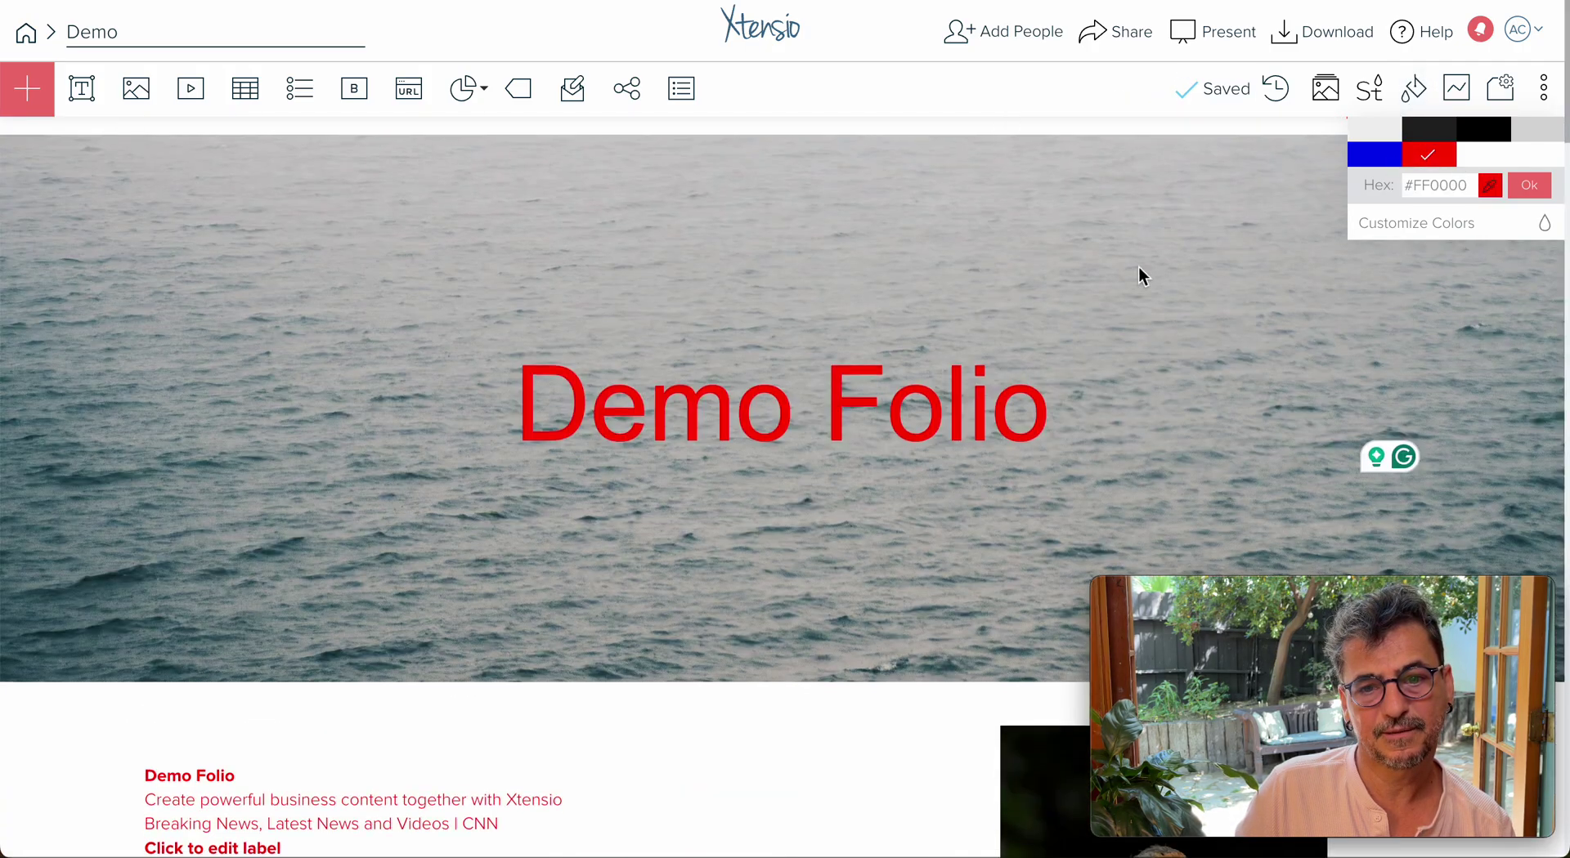
left_click(1374, 156)
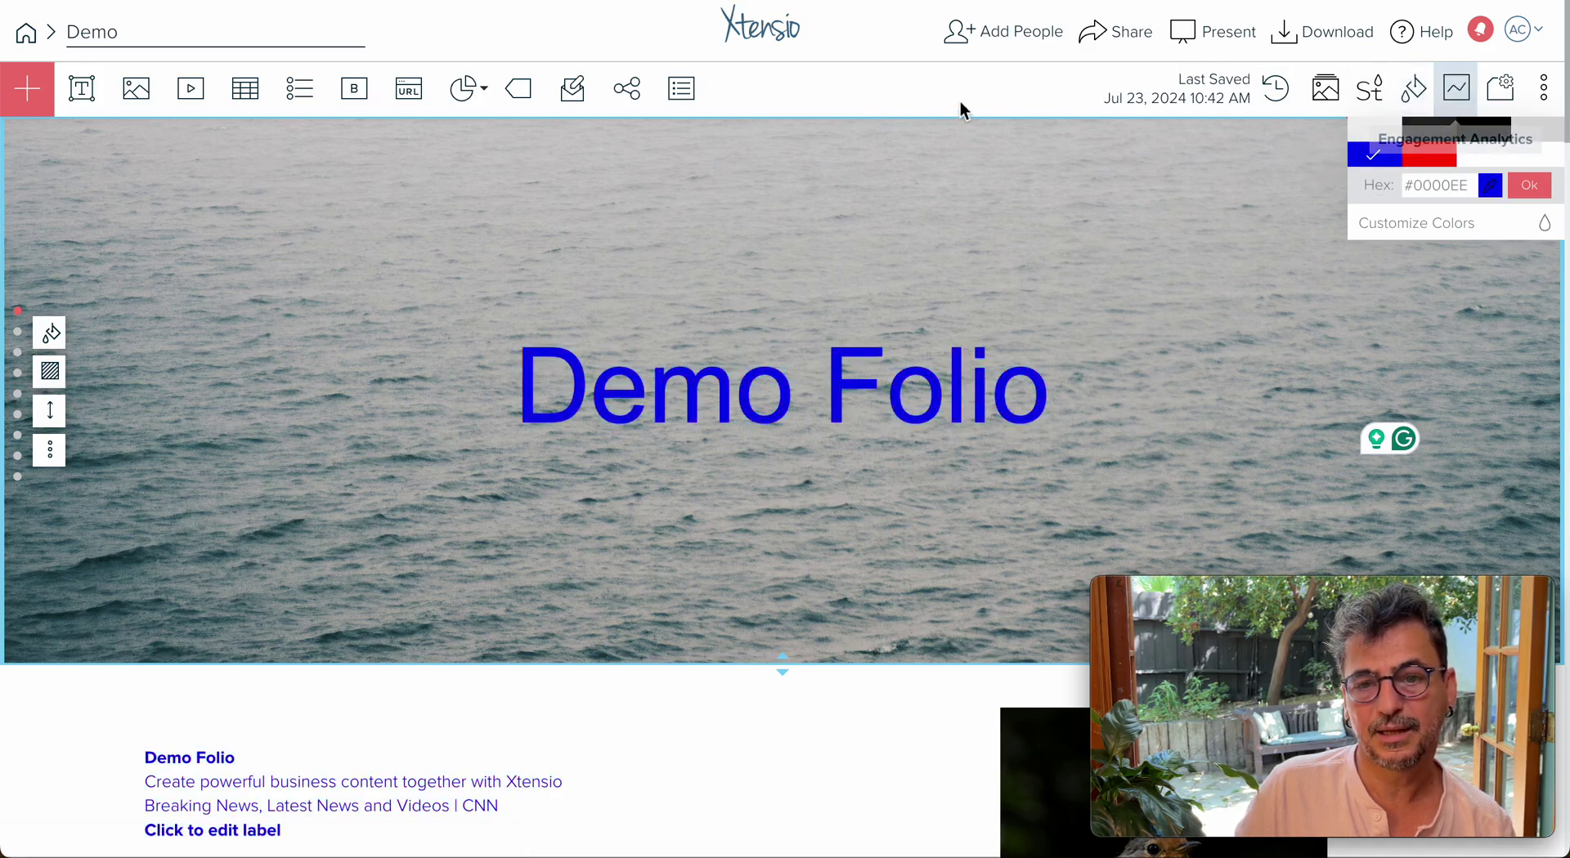
left_click(1024, 90)
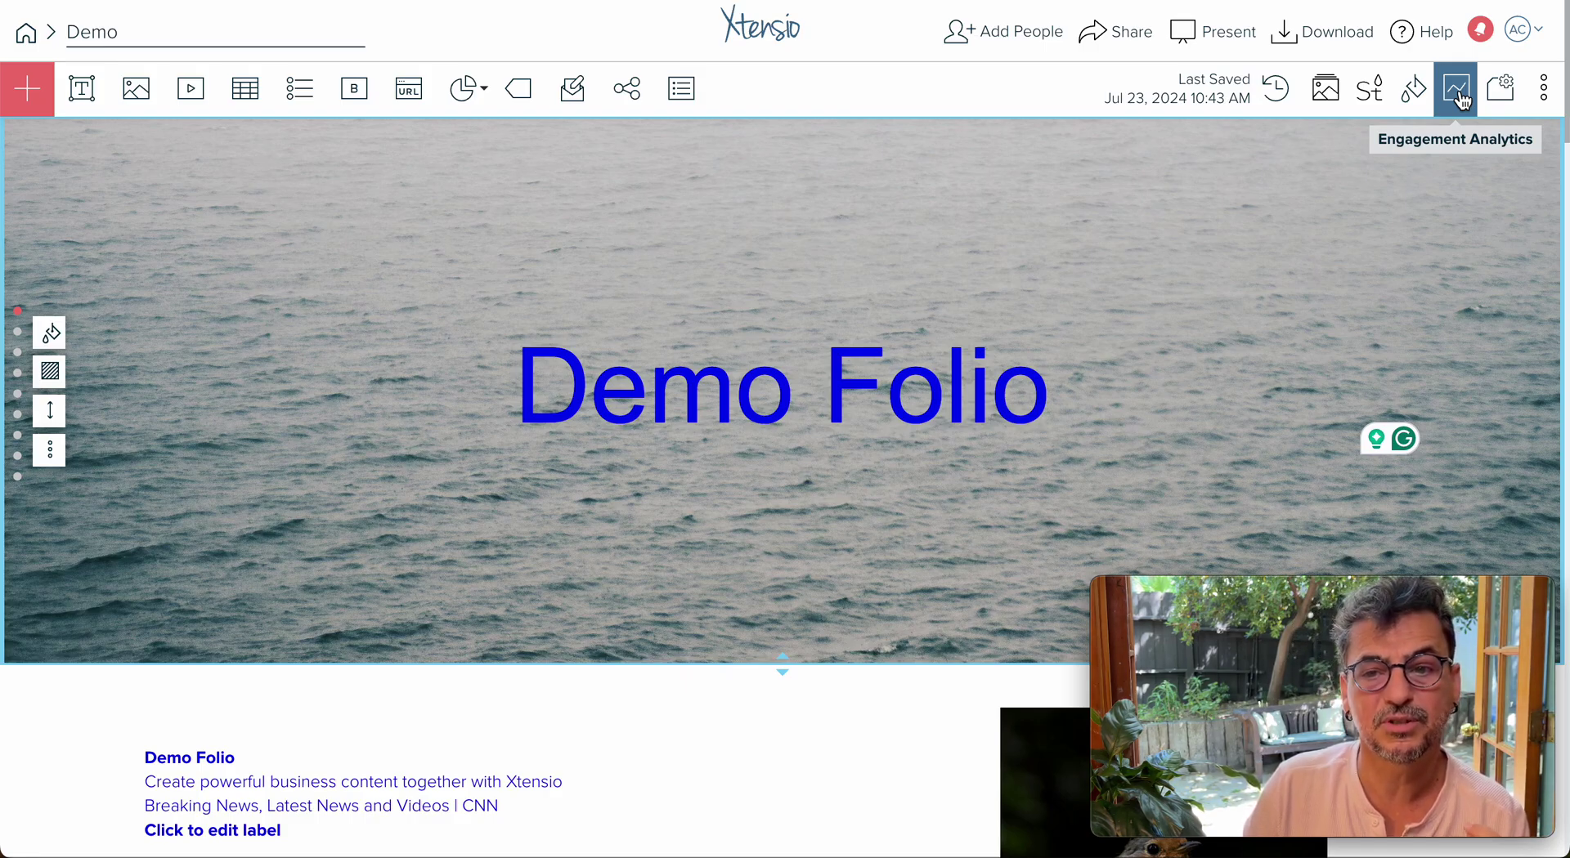
Open the folio's engagement analytics and examine the data collection status, views, average completion, time per section and locations
left_click(1461, 100)
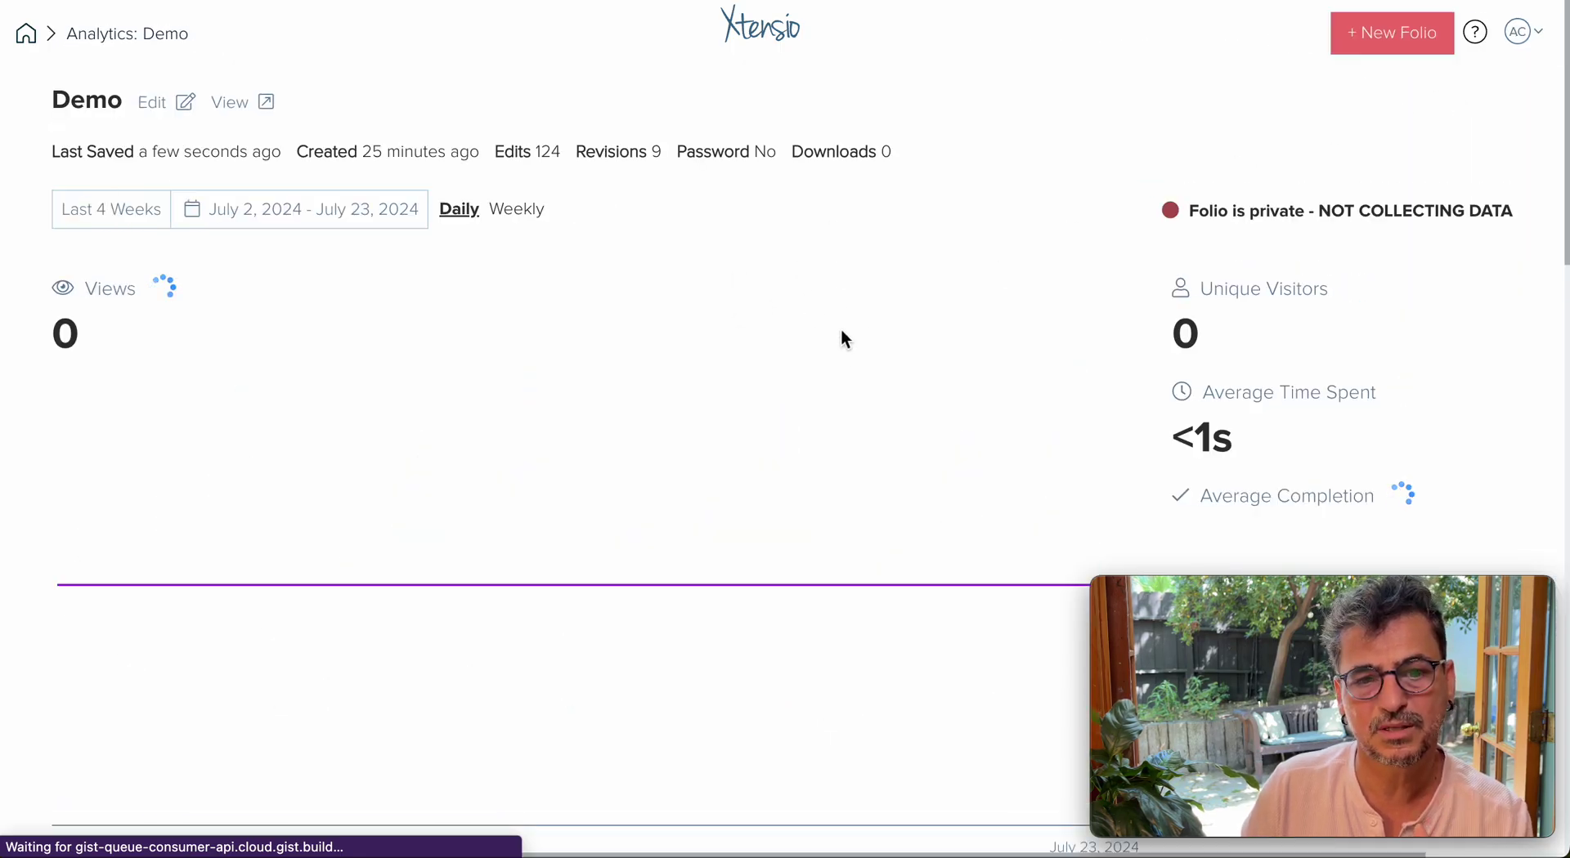
left_click_drag(1189, 210, 1520, 232)
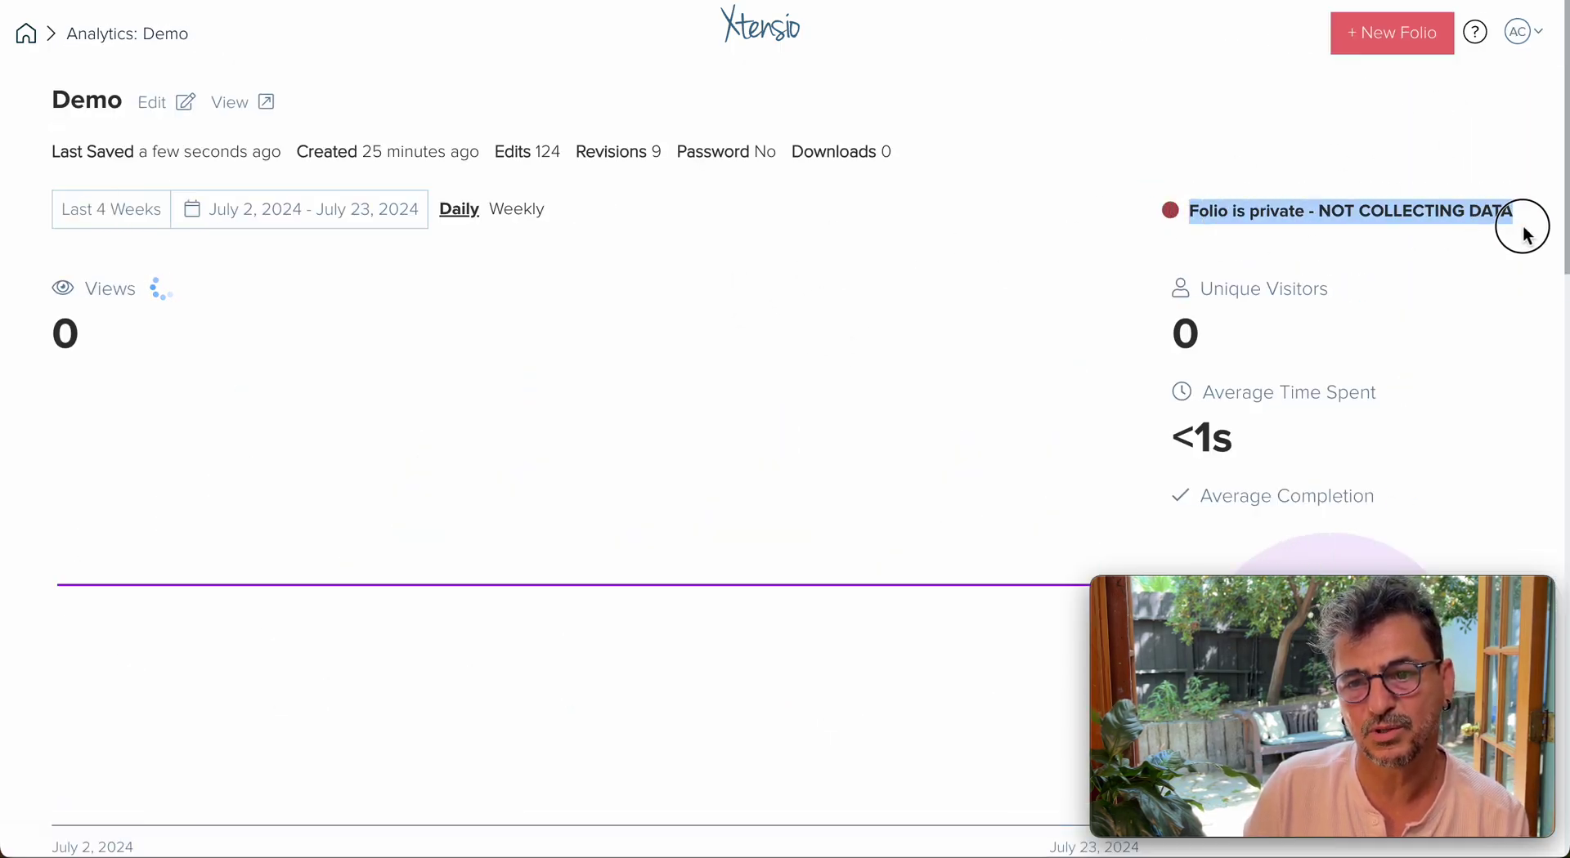
left_click(1010, 189)
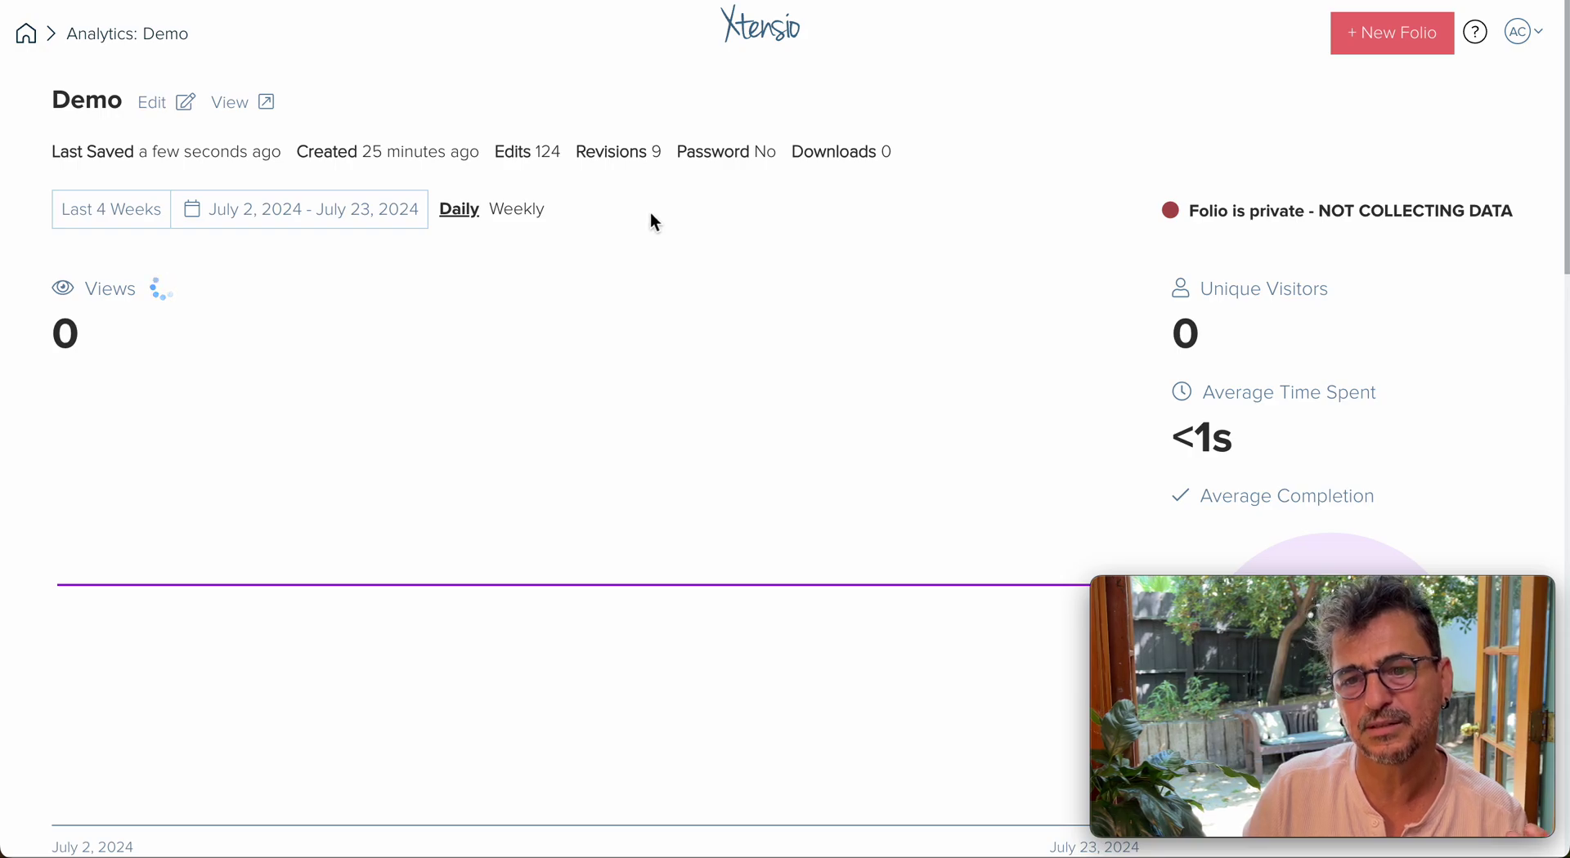
scroll(756, 260, "down", 3)
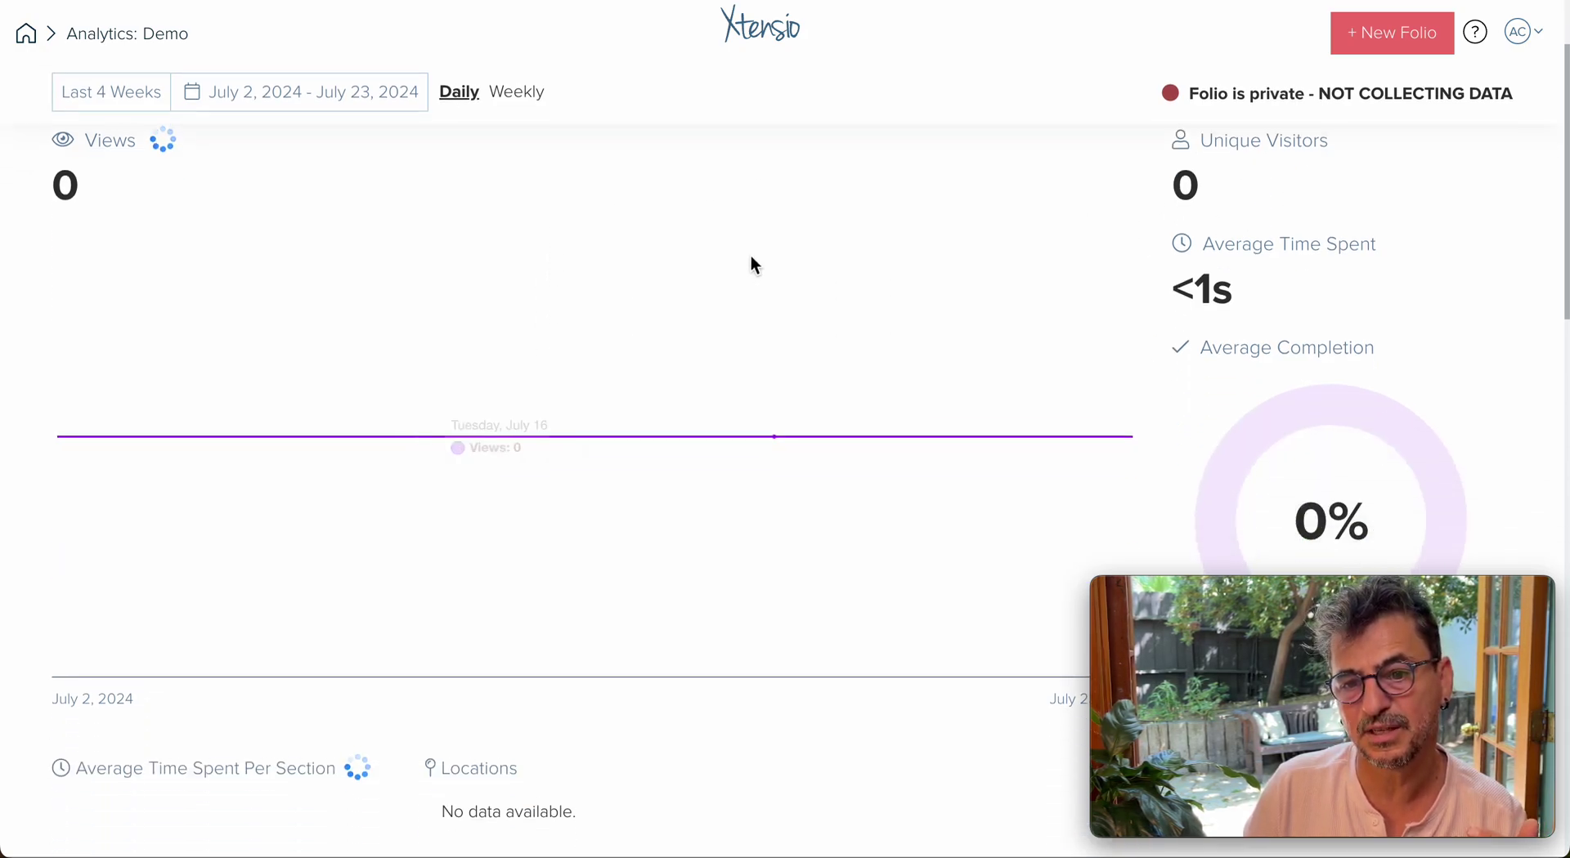
scroll(1032, 268, "down", 2)
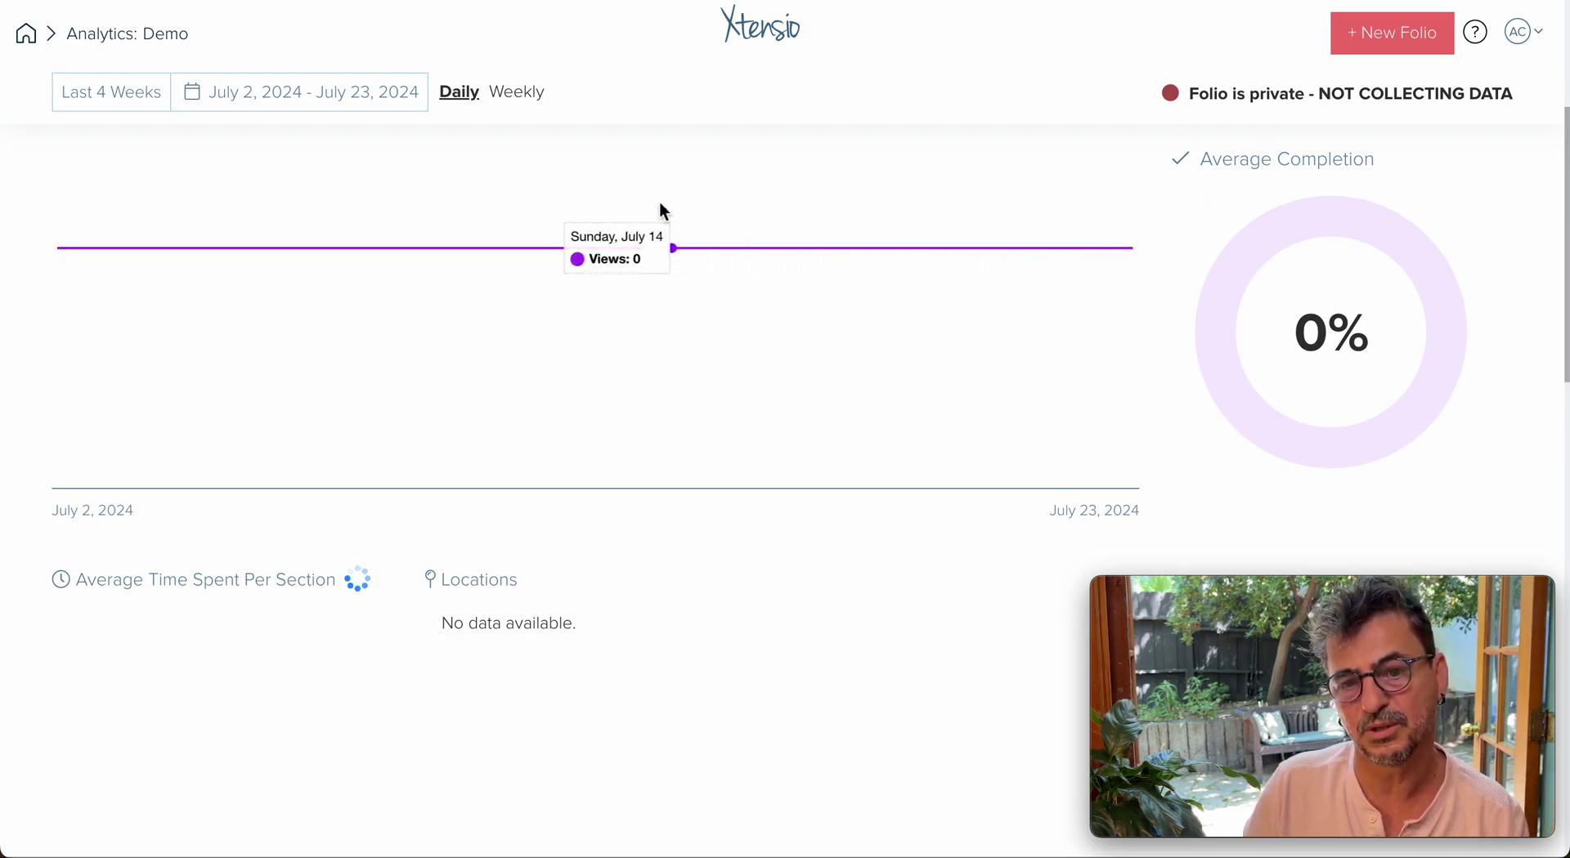
scroll(665, 197, "down", 2)
scroll(668, 203, "down", 3)
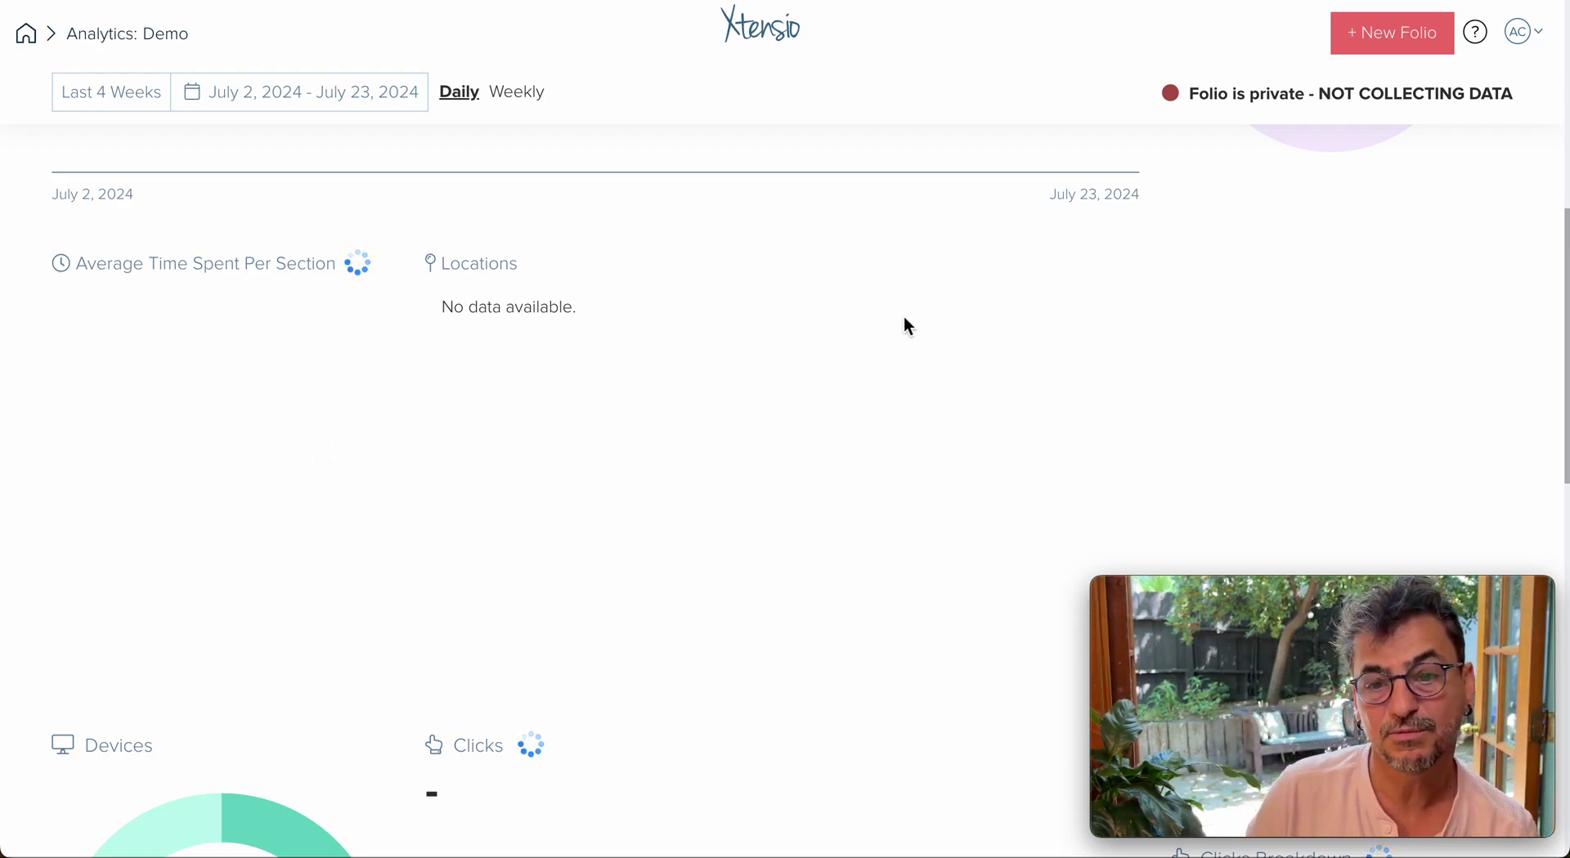
Examine the analytics for devices, clicks and click rate, and the individual visitor view cards
scroll(669, 376, "down", 4)
scroll(669, 379, "down", 2)
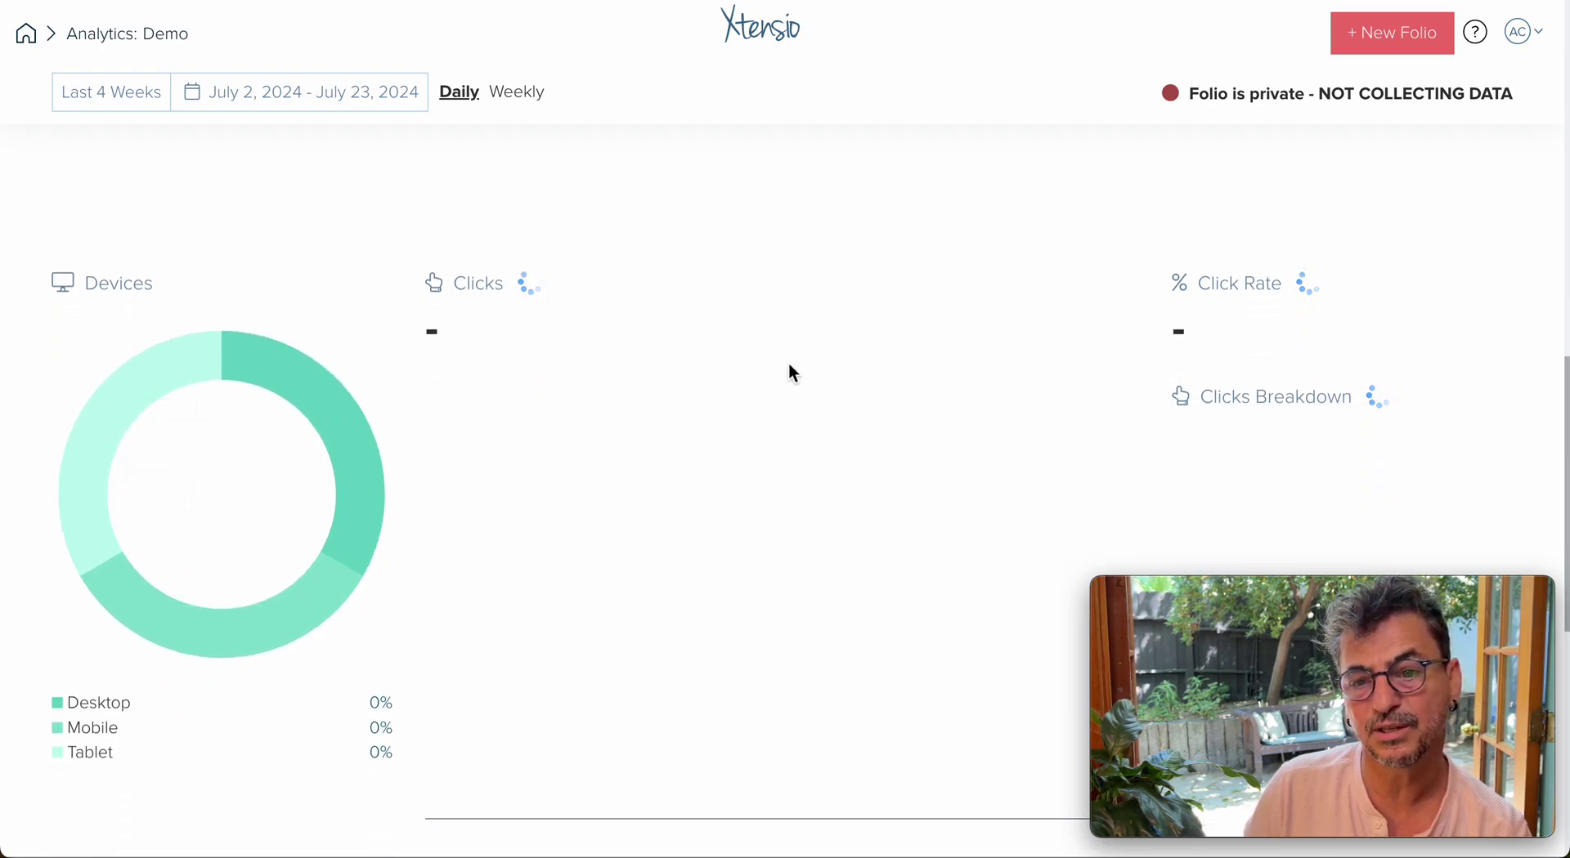
scroll(821, 383, "down", 1)
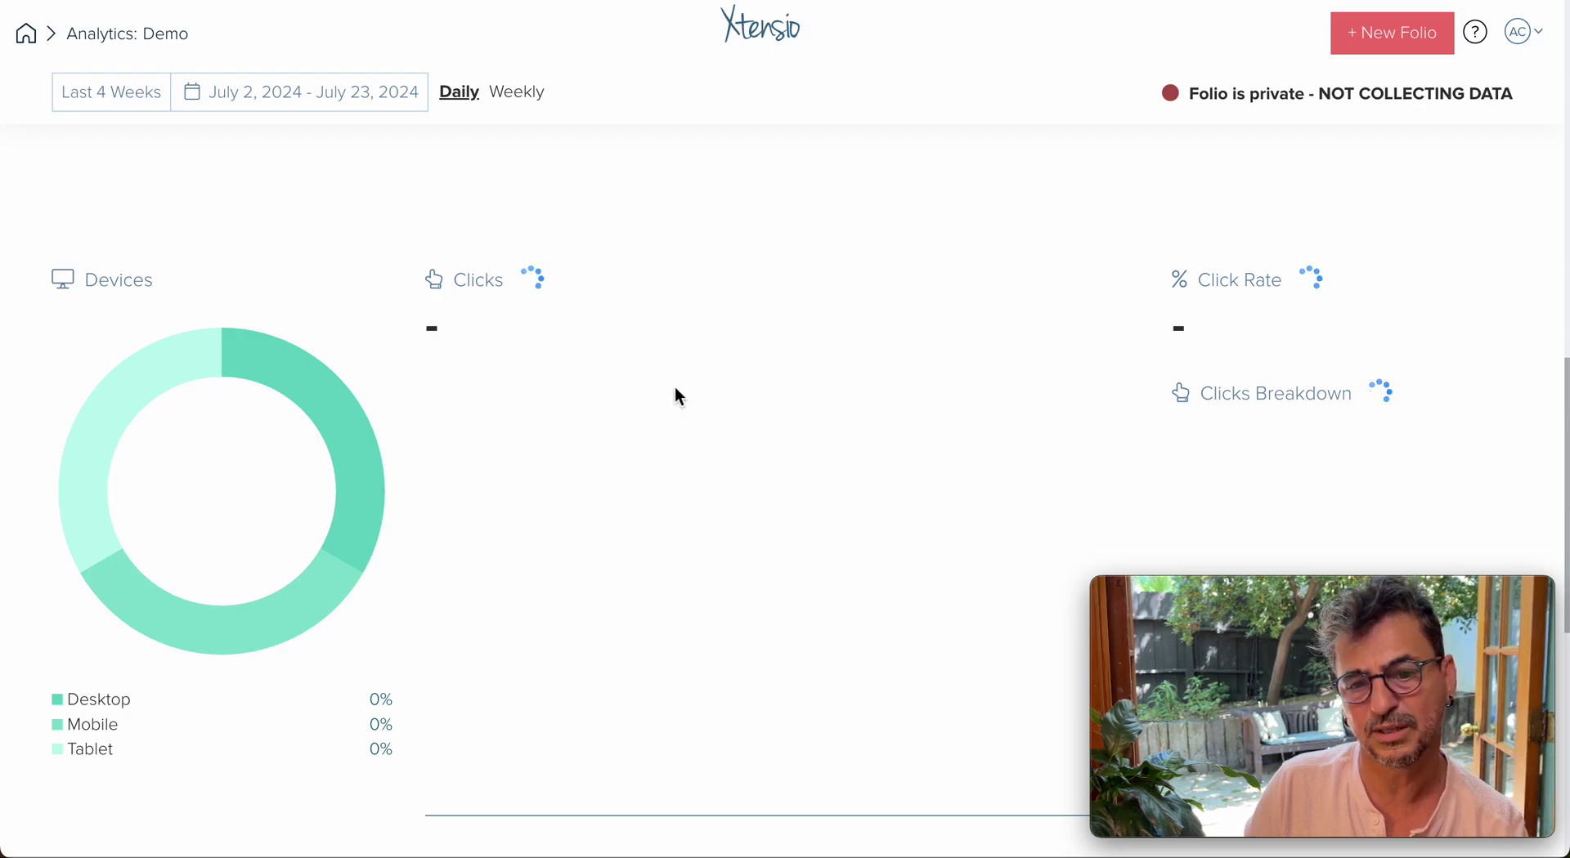
scroll(682, 371, "down", 4)
scroll(674, 374, "down", 1)
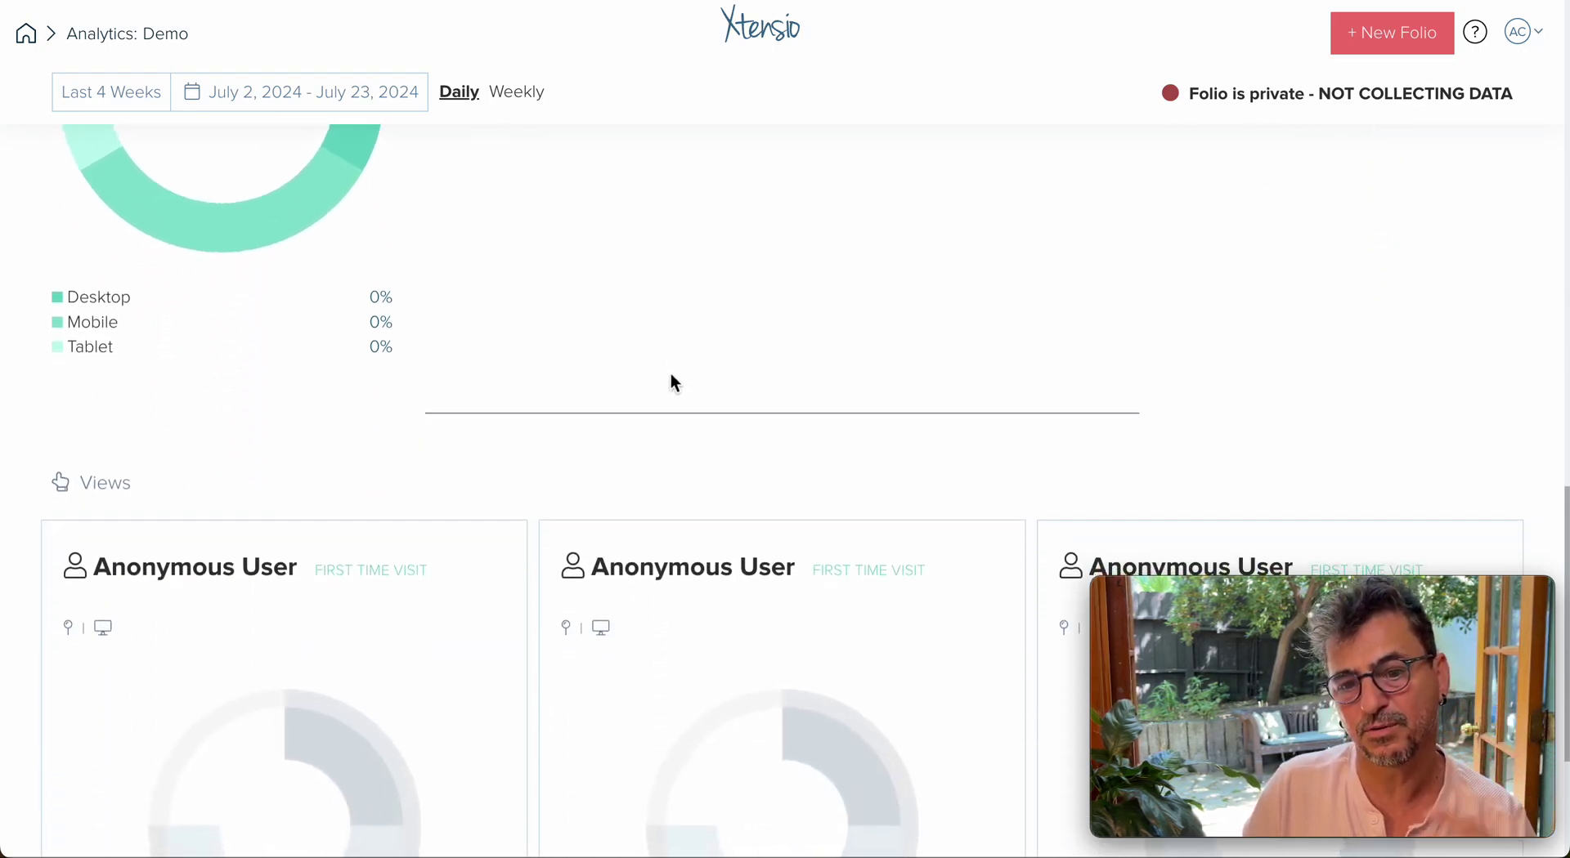
scroll(672, 381, "down", 1)
scroll(670, 374, "down", 1)
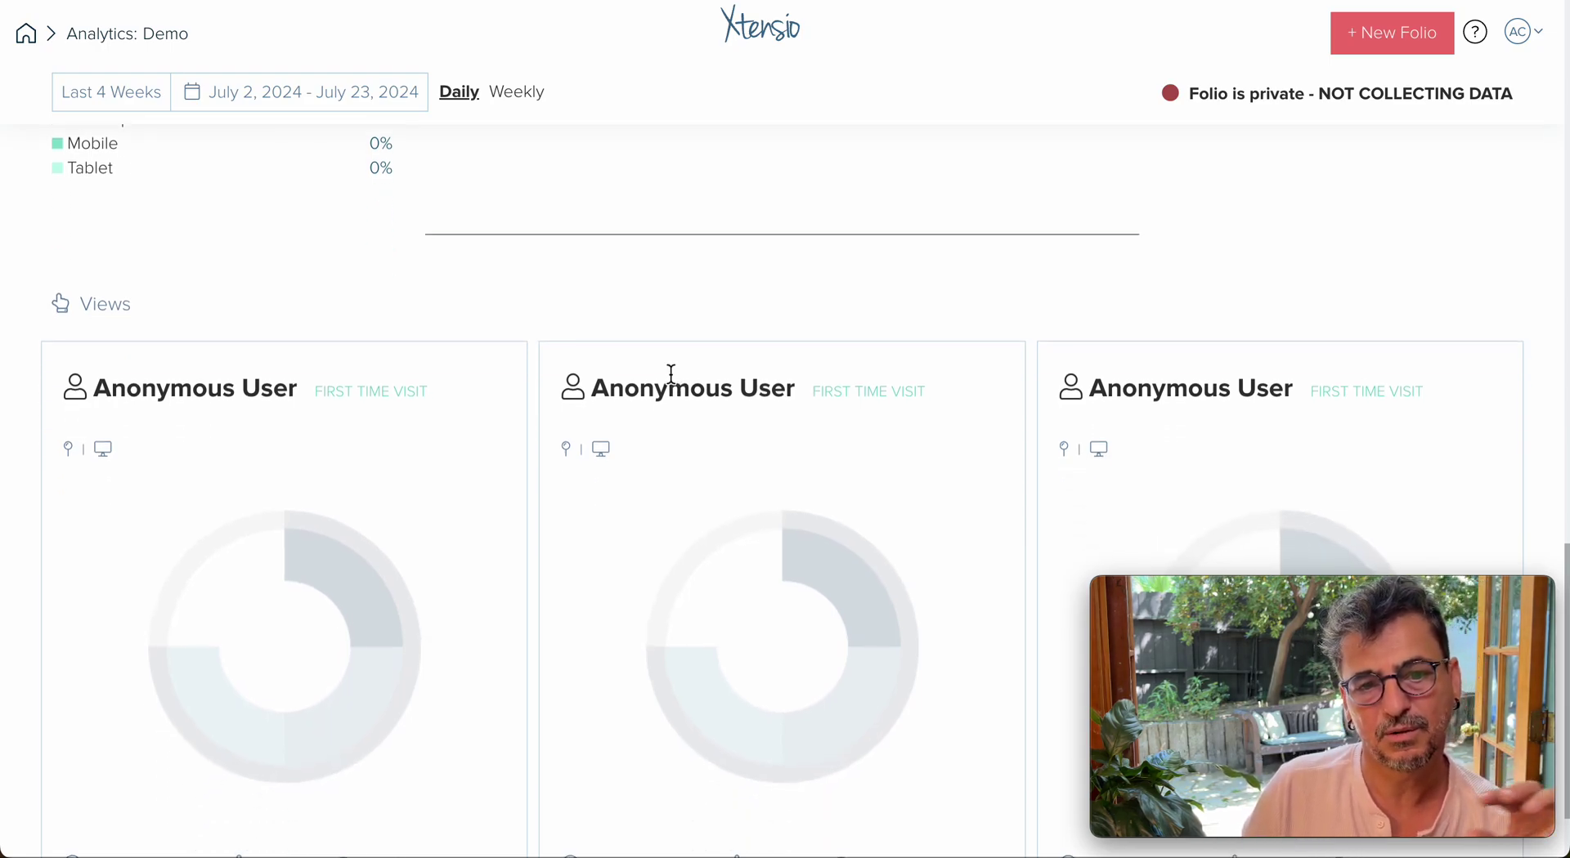
scroll(670, 374, "down", 1)
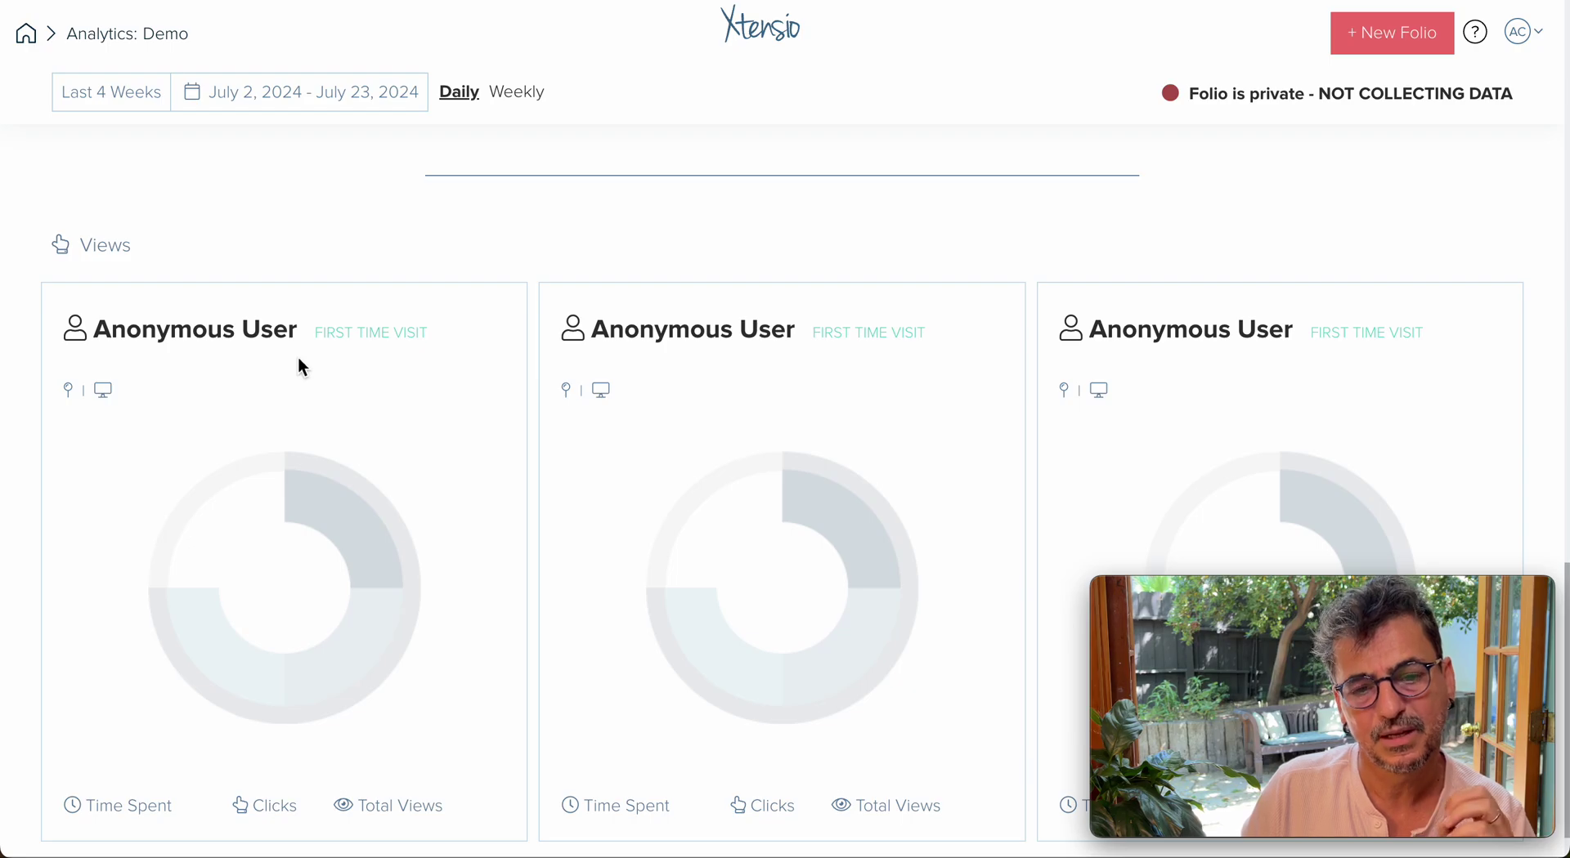
scroll(303, 353, "down", 1)
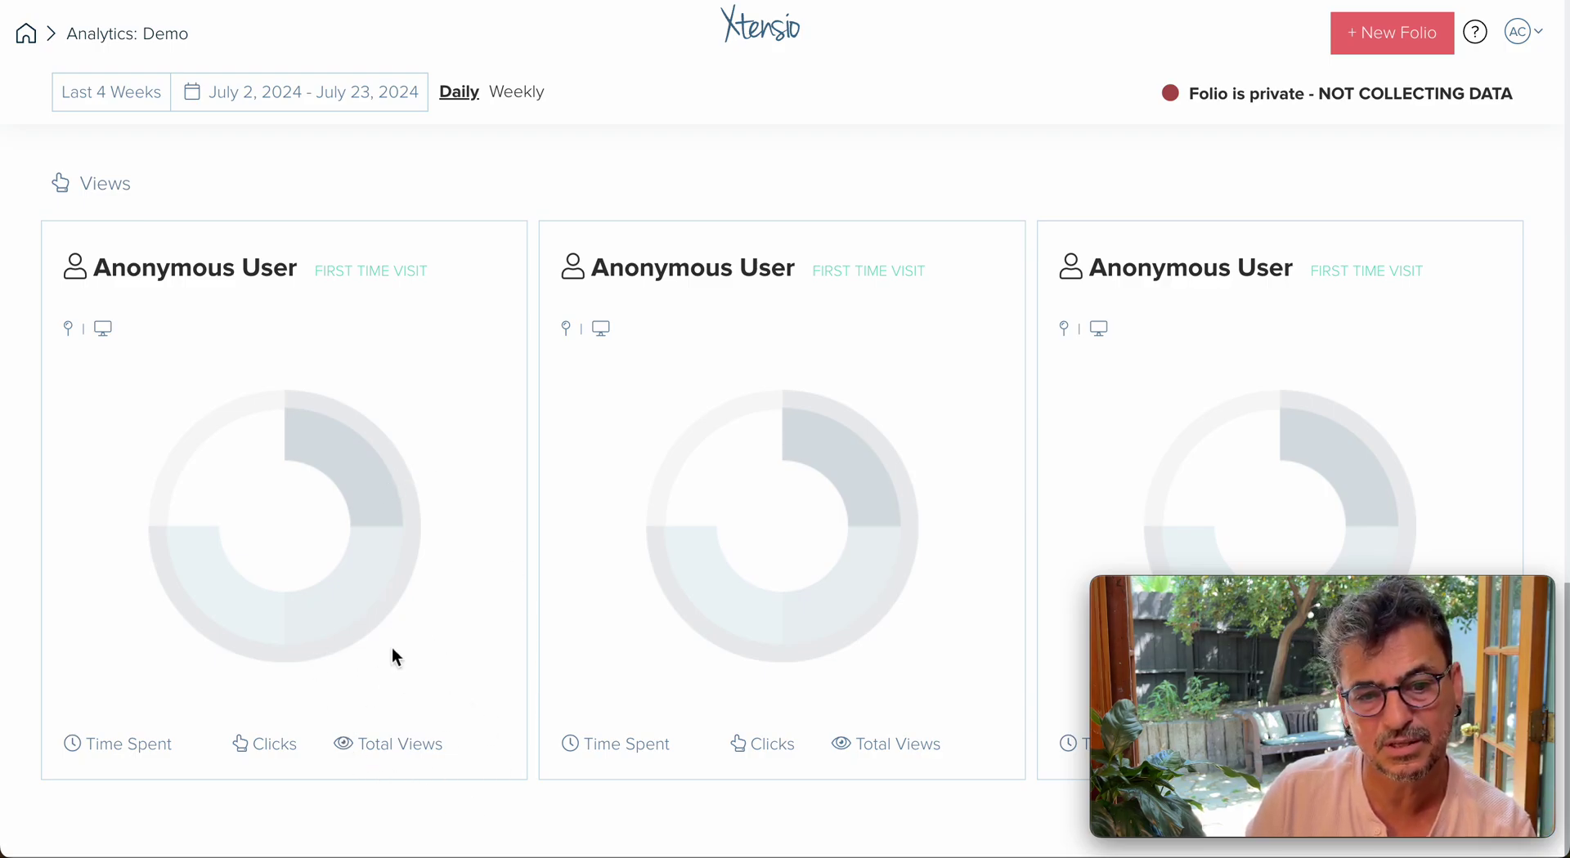
Examine the location, device, time spent, clicks and total views on the anonymous visitor cards, and return to the Demo folio
scroll(114, 283, "up", 1)
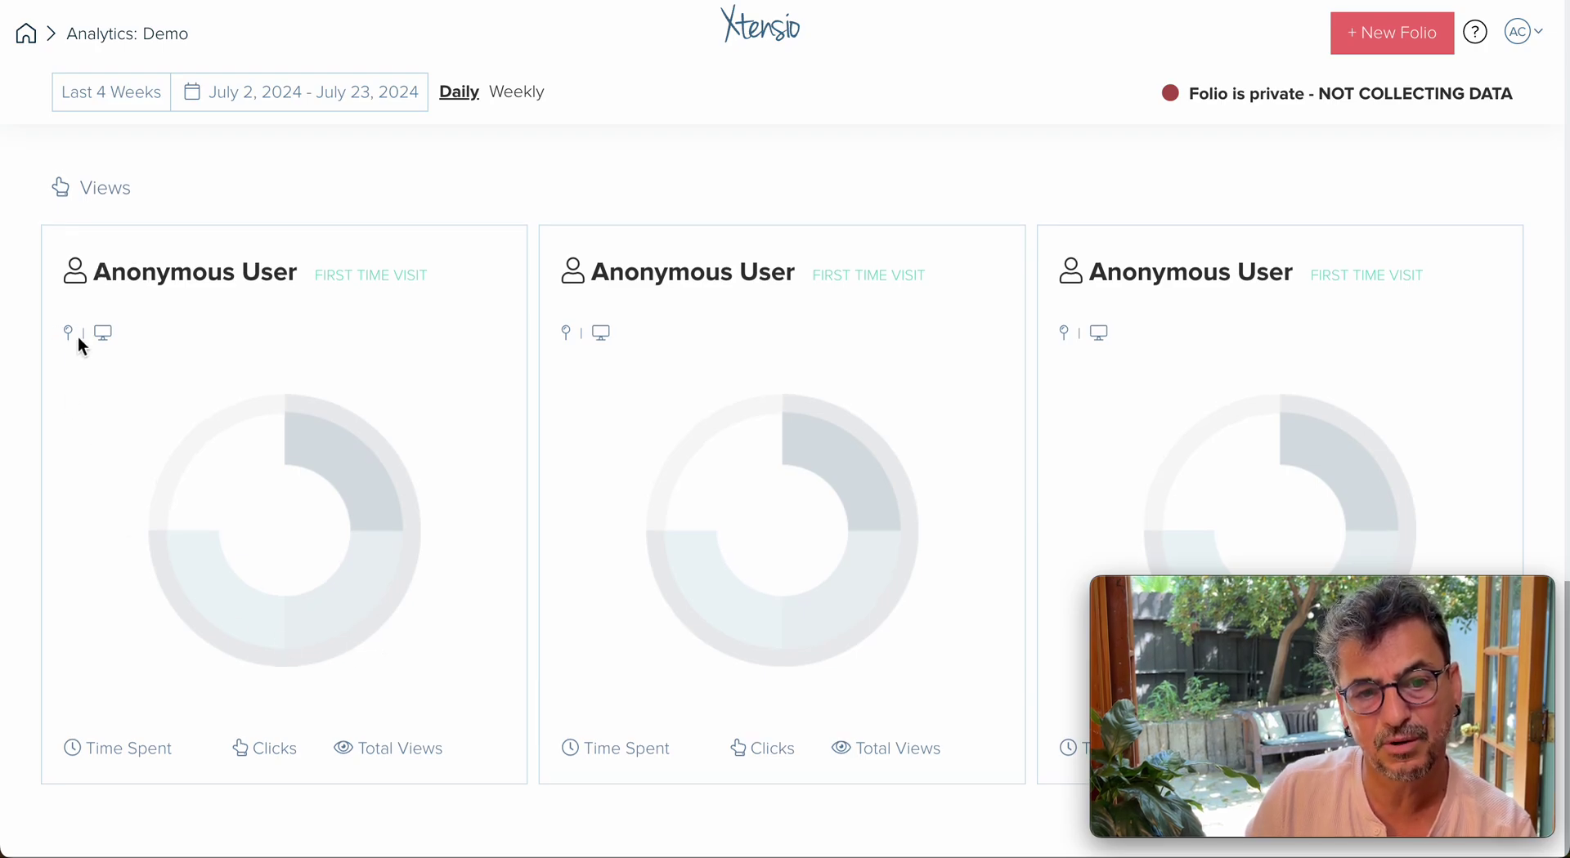
scroll(71, 340, "down", 1)
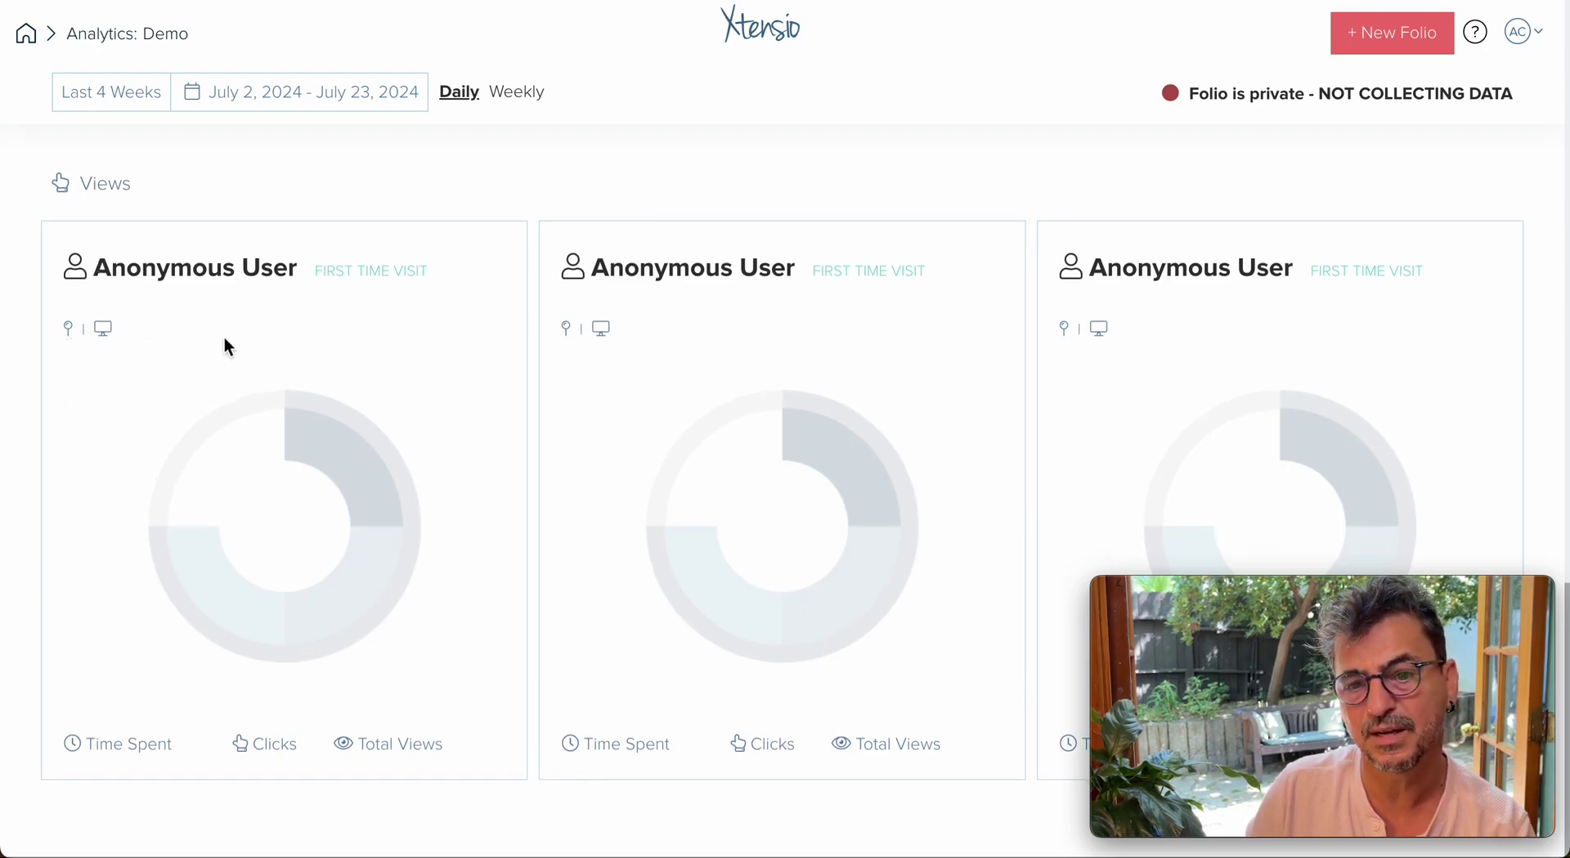
scroll(224, 342, "down", 1)
scroll(505, 249, "up", 1)
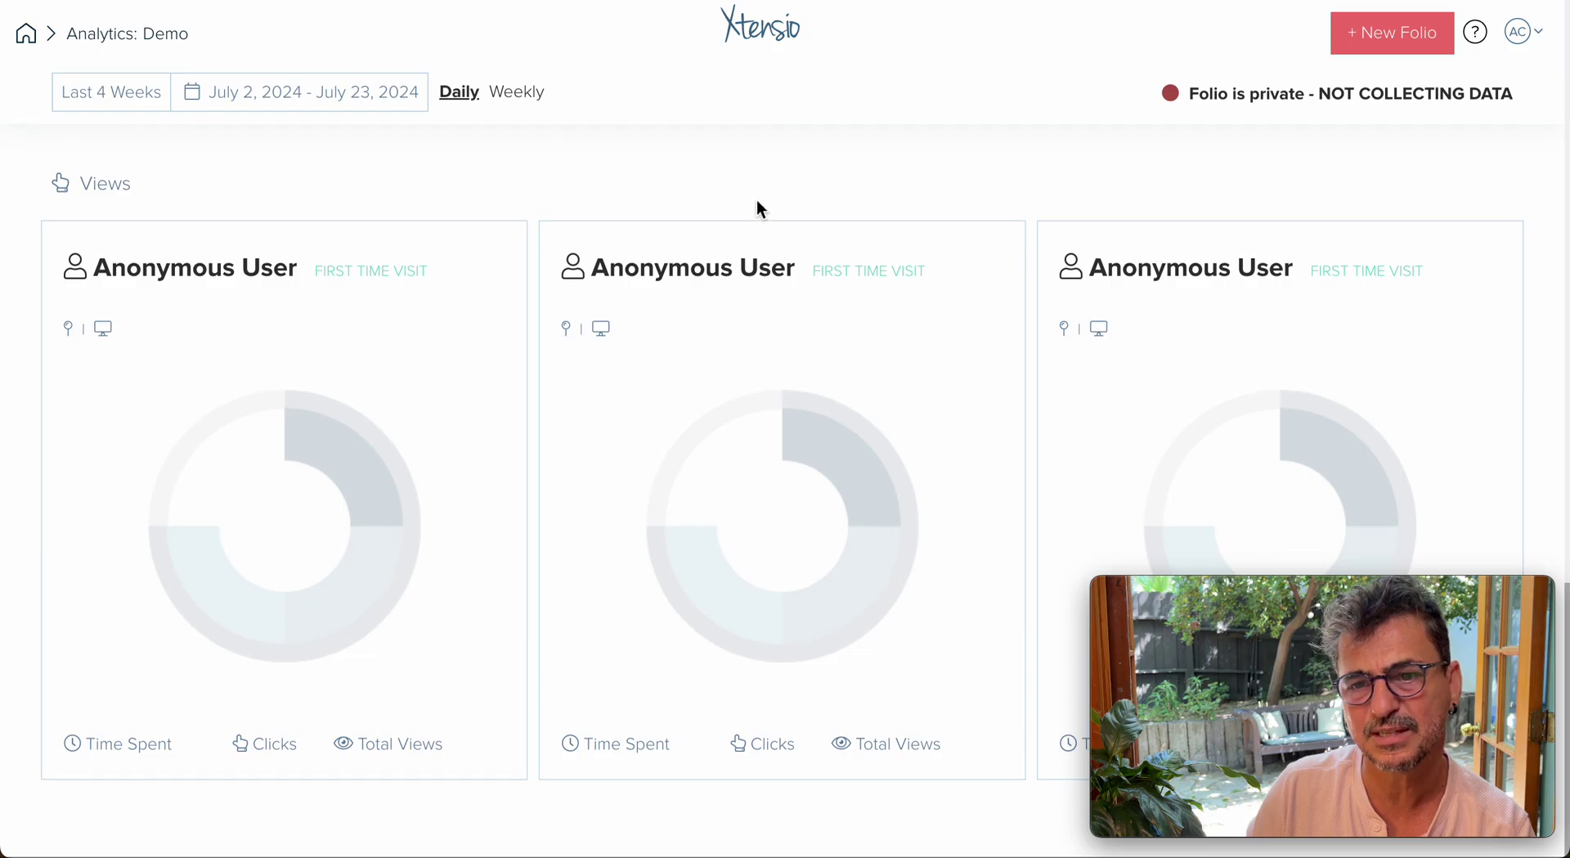
scroll(758, 205, "up", 10)
scroll(758, 204, "up", 10)
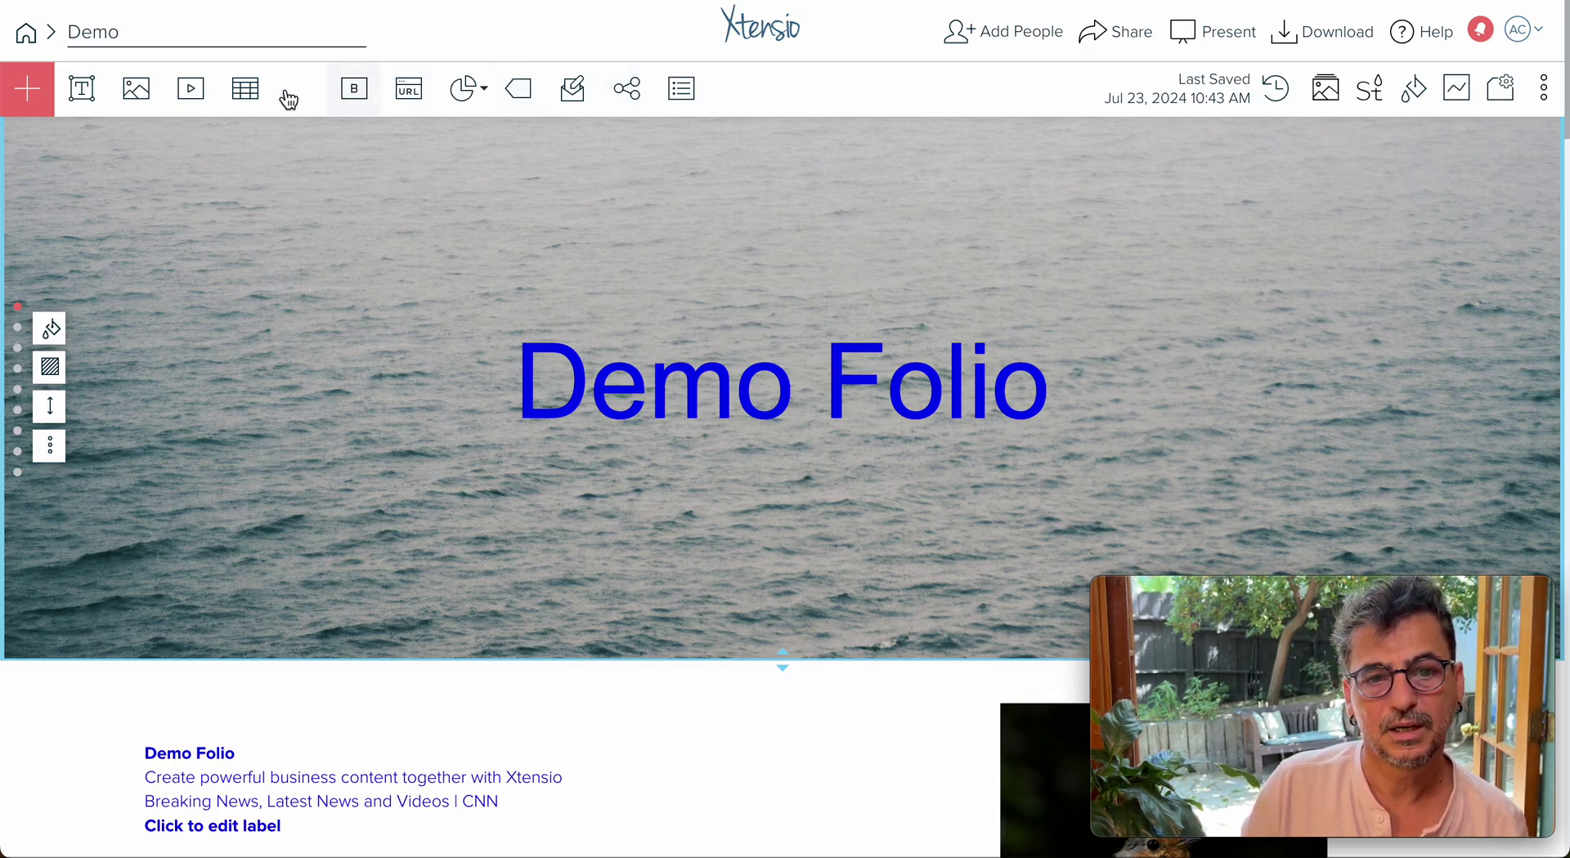
Review the folio's additional actions and its PDF and PNG export options, and close the export dialog without exporting
left_click(1541, 98)
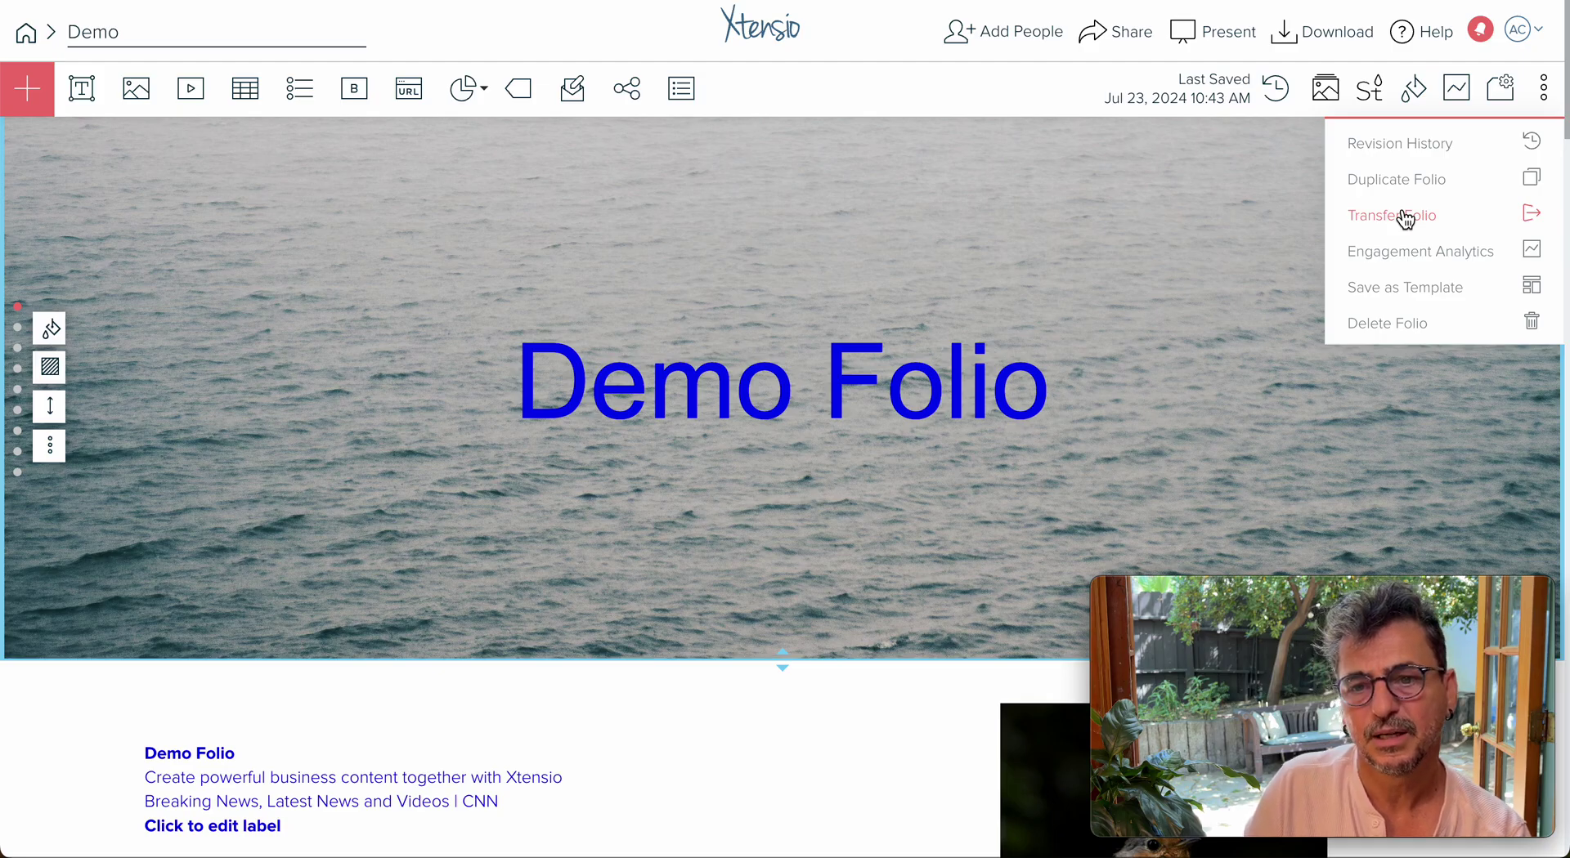
left_click(877, 81)
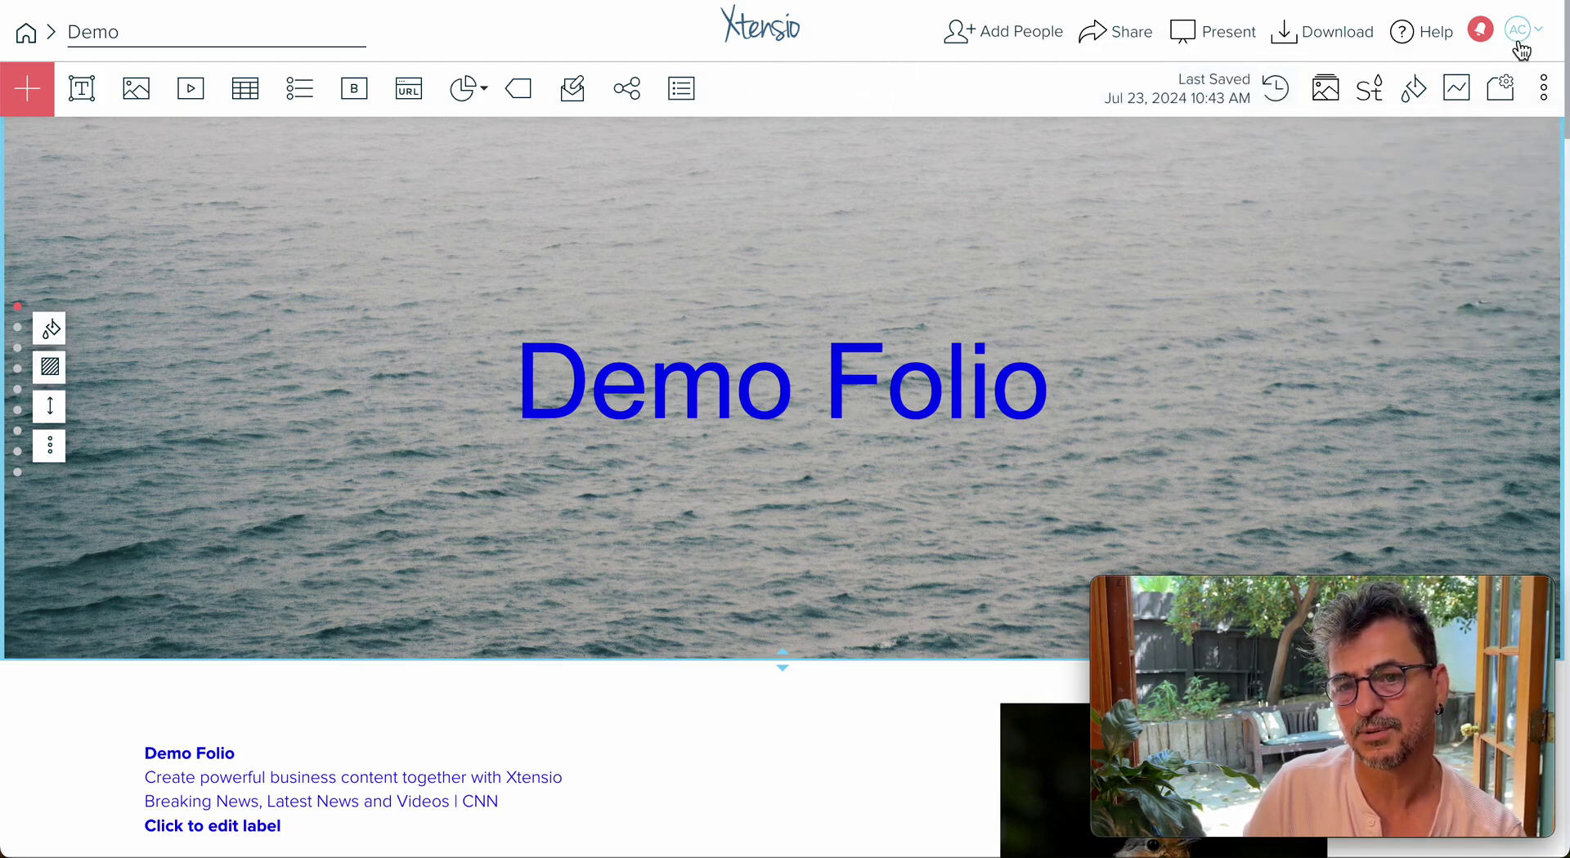
left_click(1335, 32)
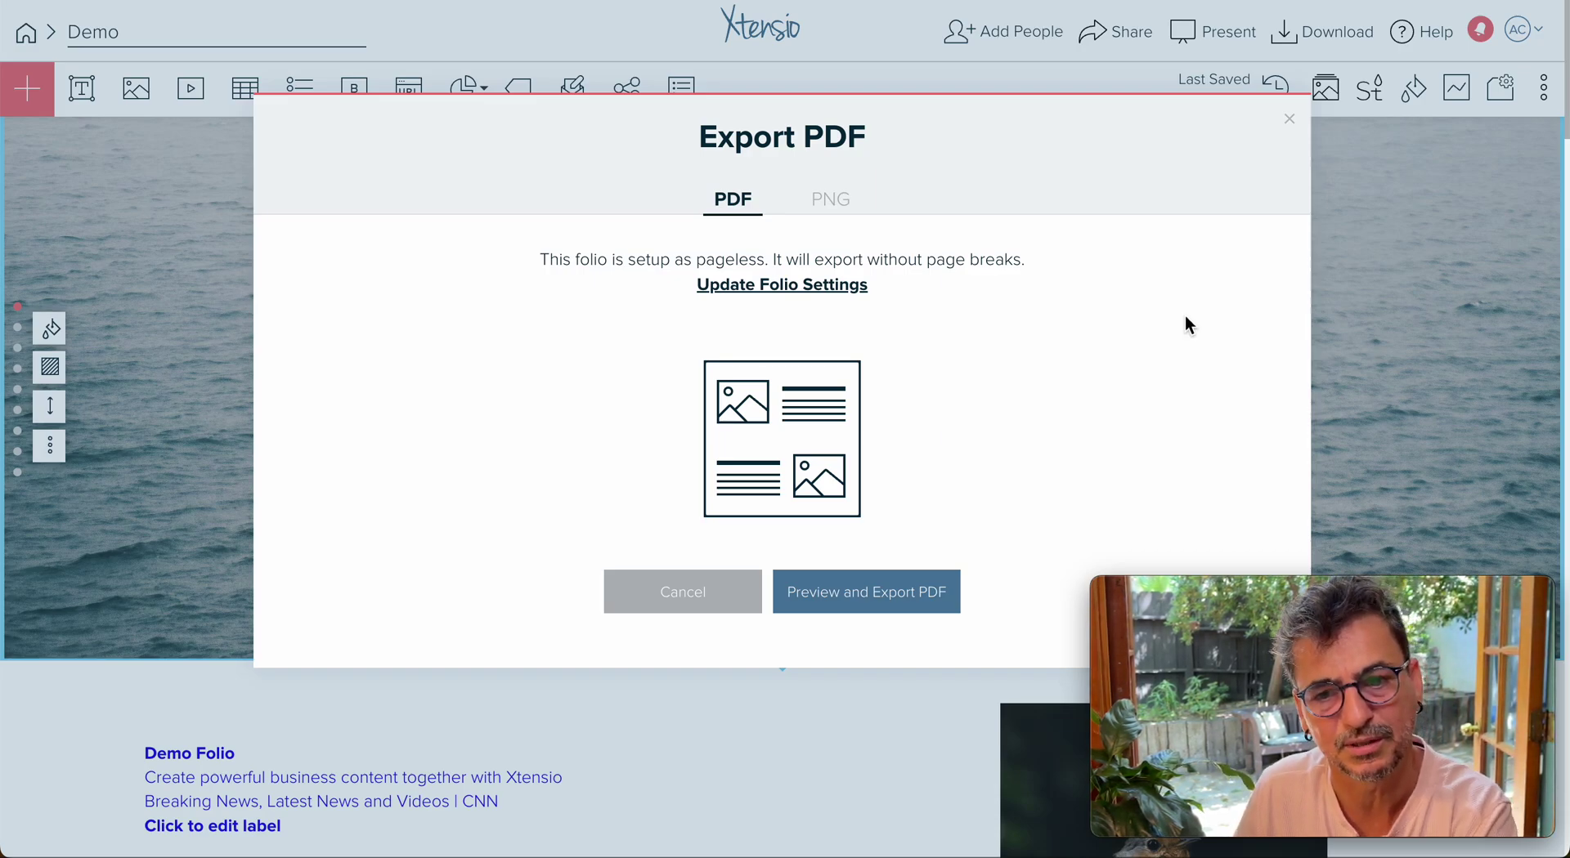
scroll(1096, 299, "up", 1)
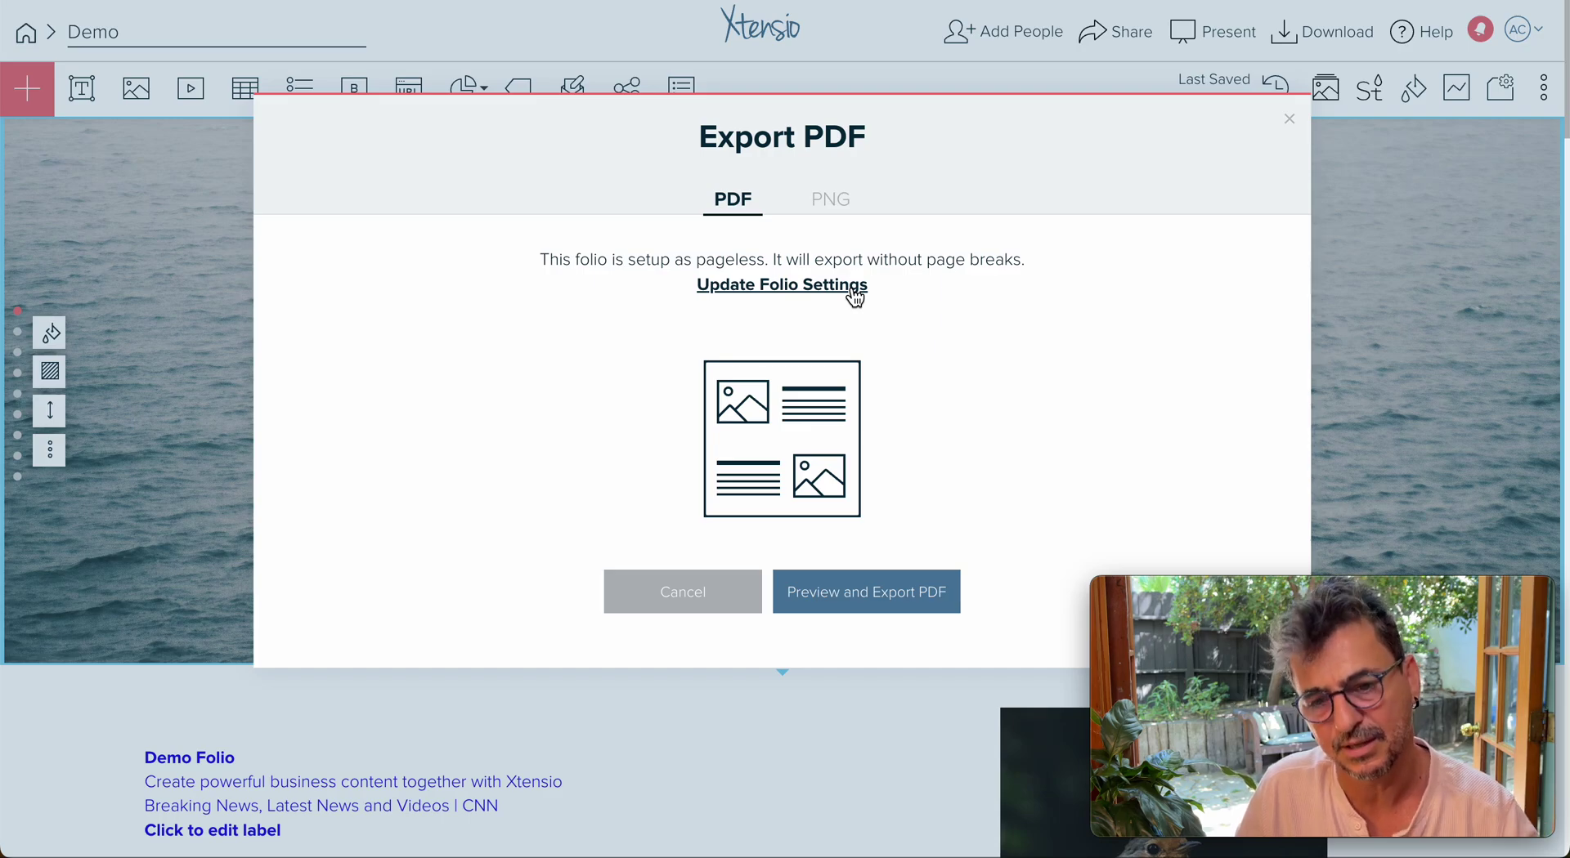
scroll(867, 295, "down", 1)
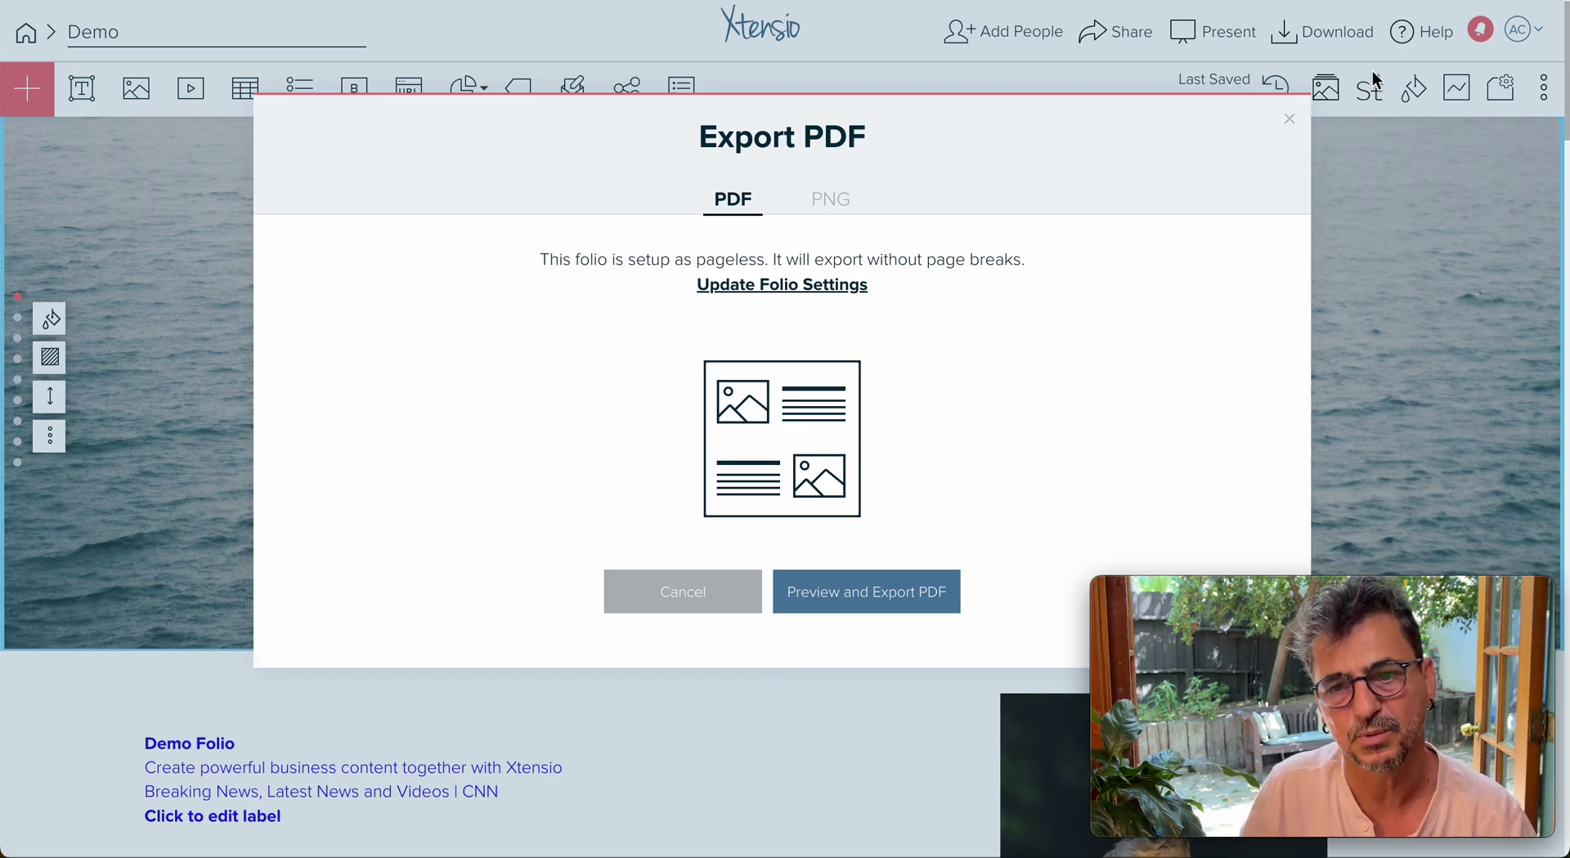
left_click(1290, 124)
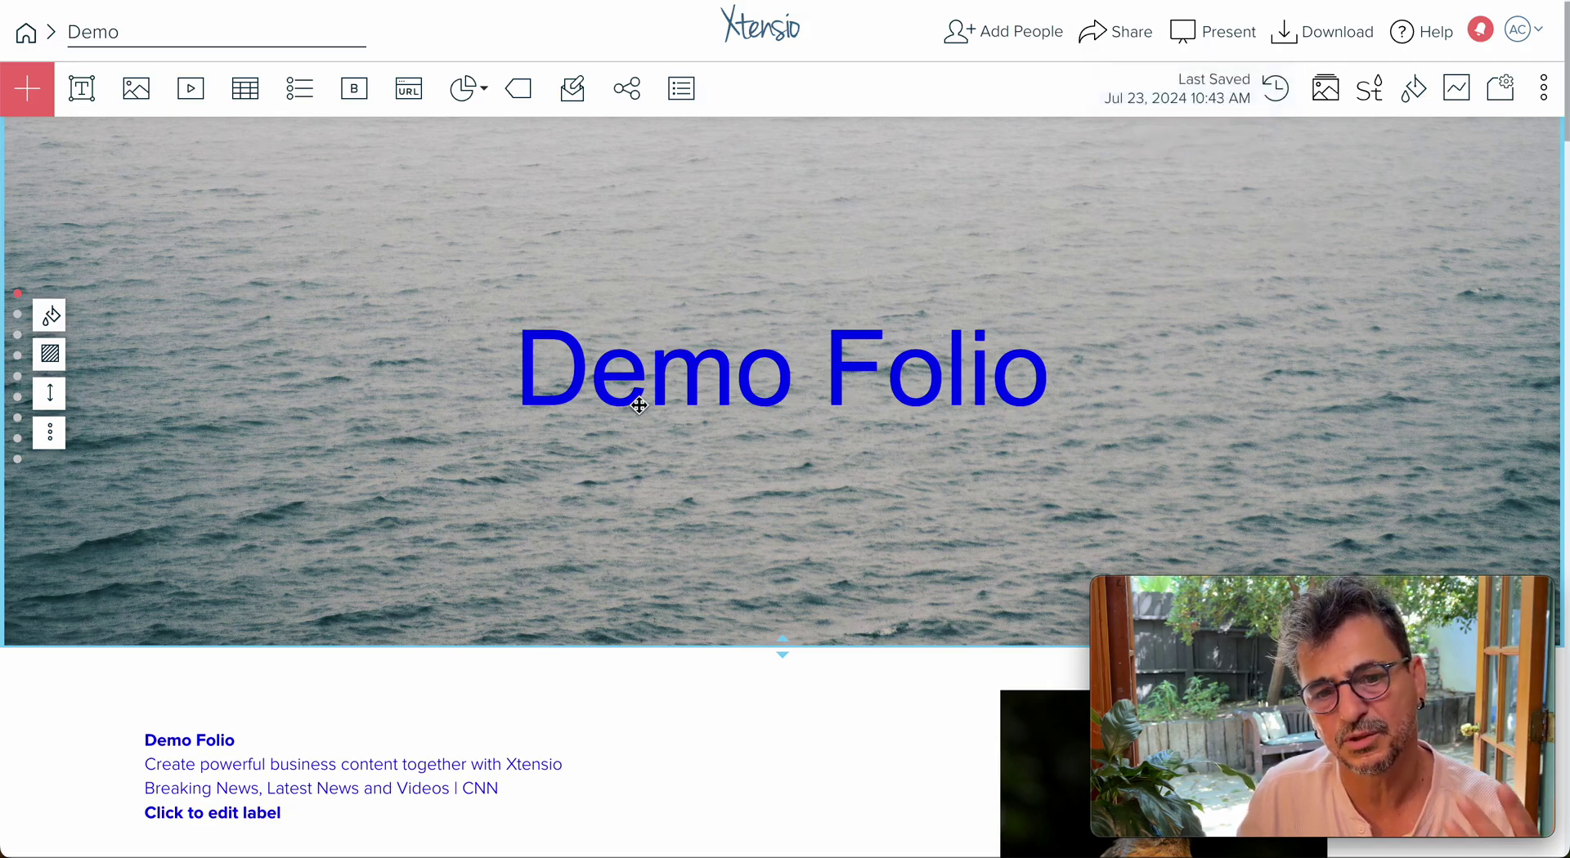
Present the folio as a full-screen slideshow, advance to the Stay in Touch form slide, and exit the presentation
scroll(850, 606, "down", 4)
scroll(851, 603, "up", 4)
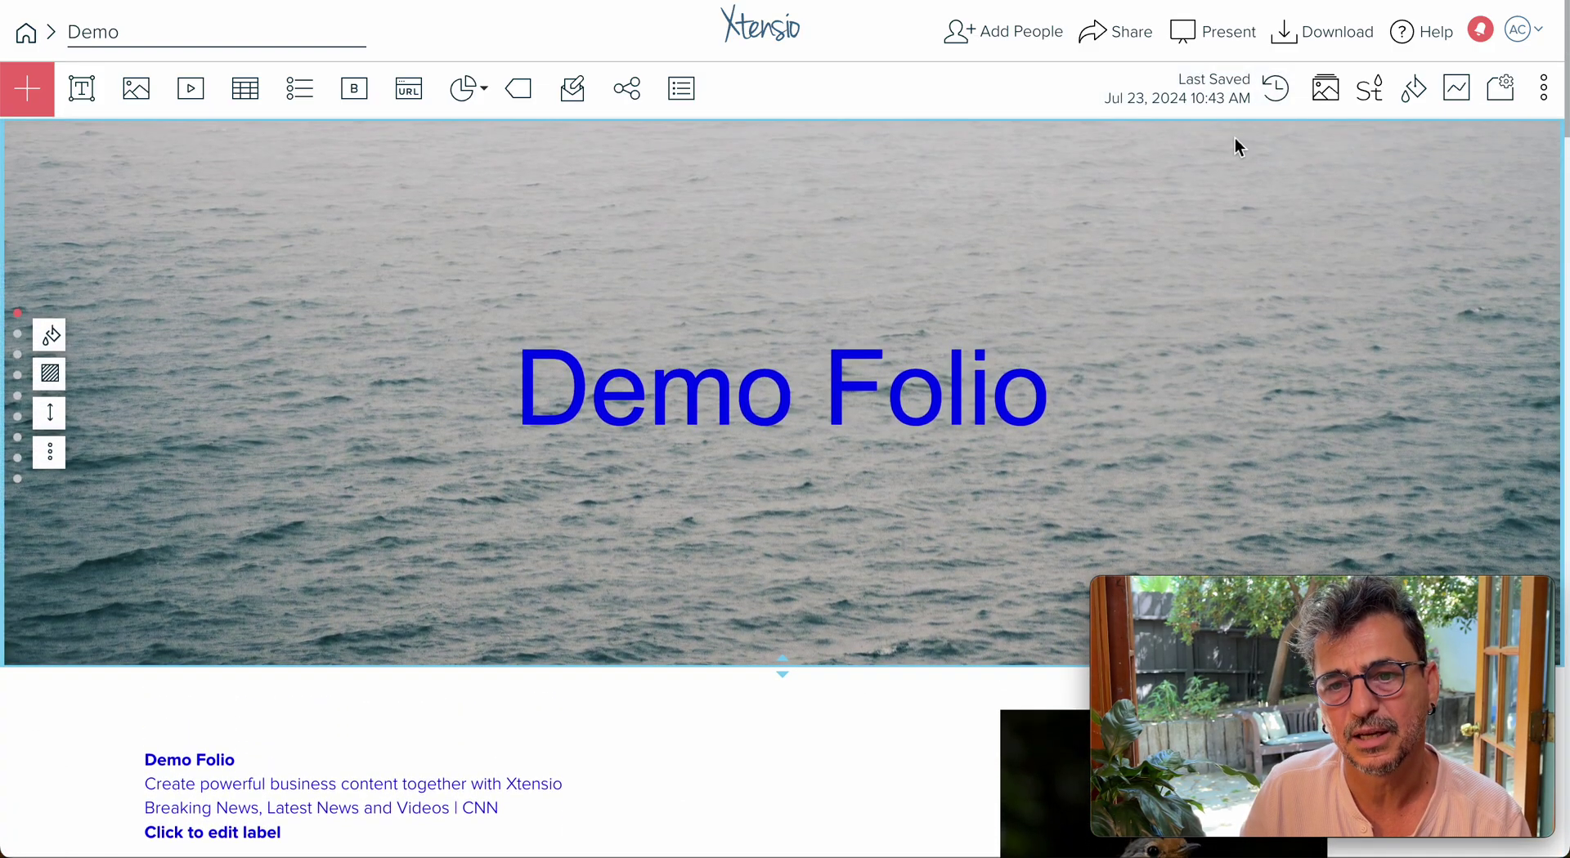
left_click(1230, 37)
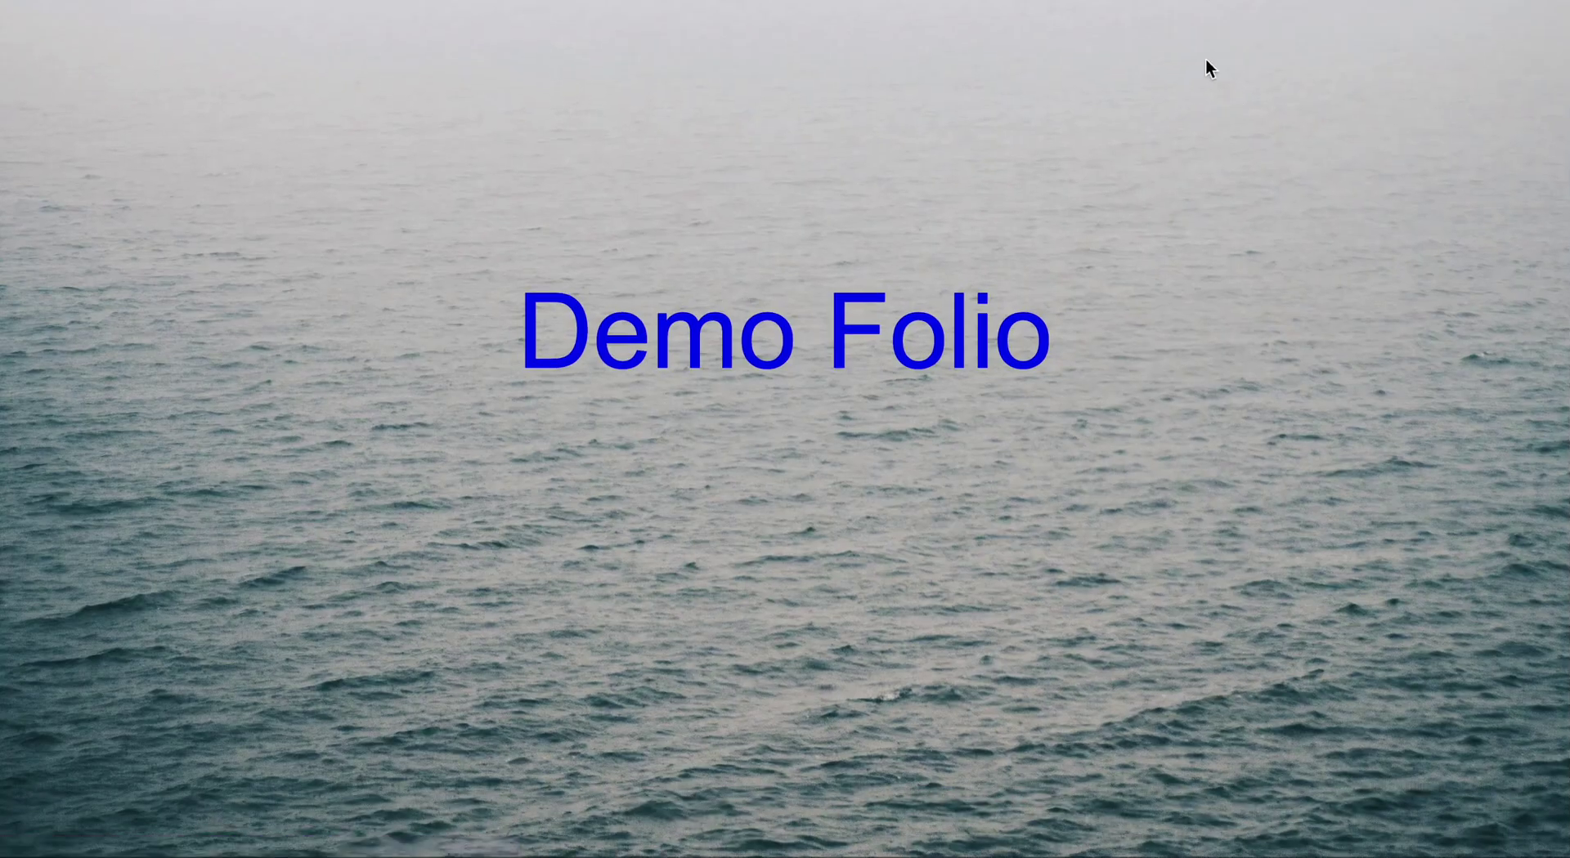
key("Right")
key("Right")
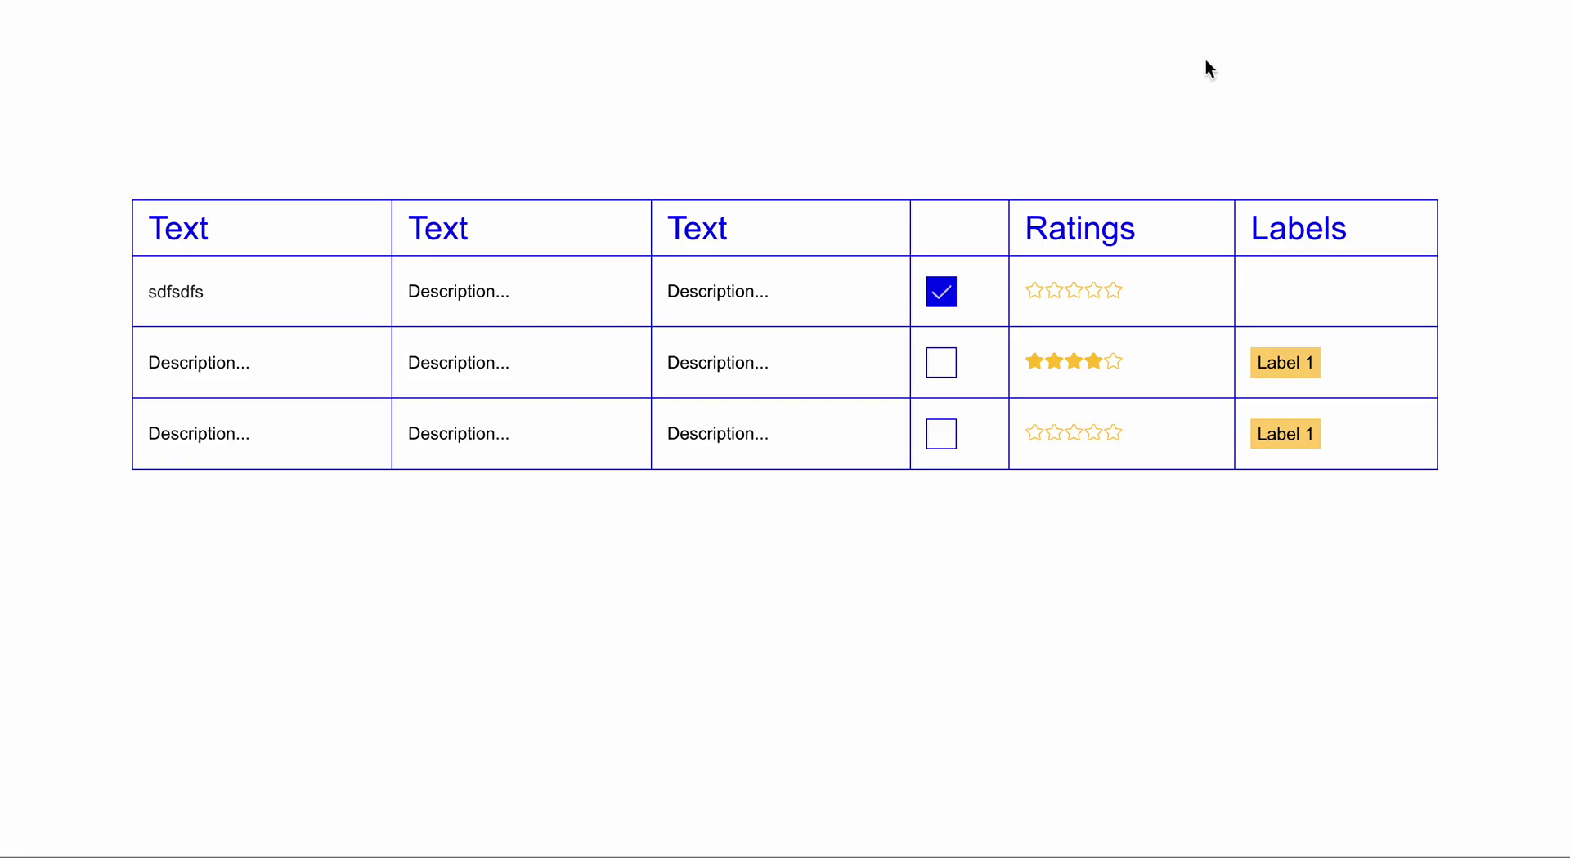
key("Right")
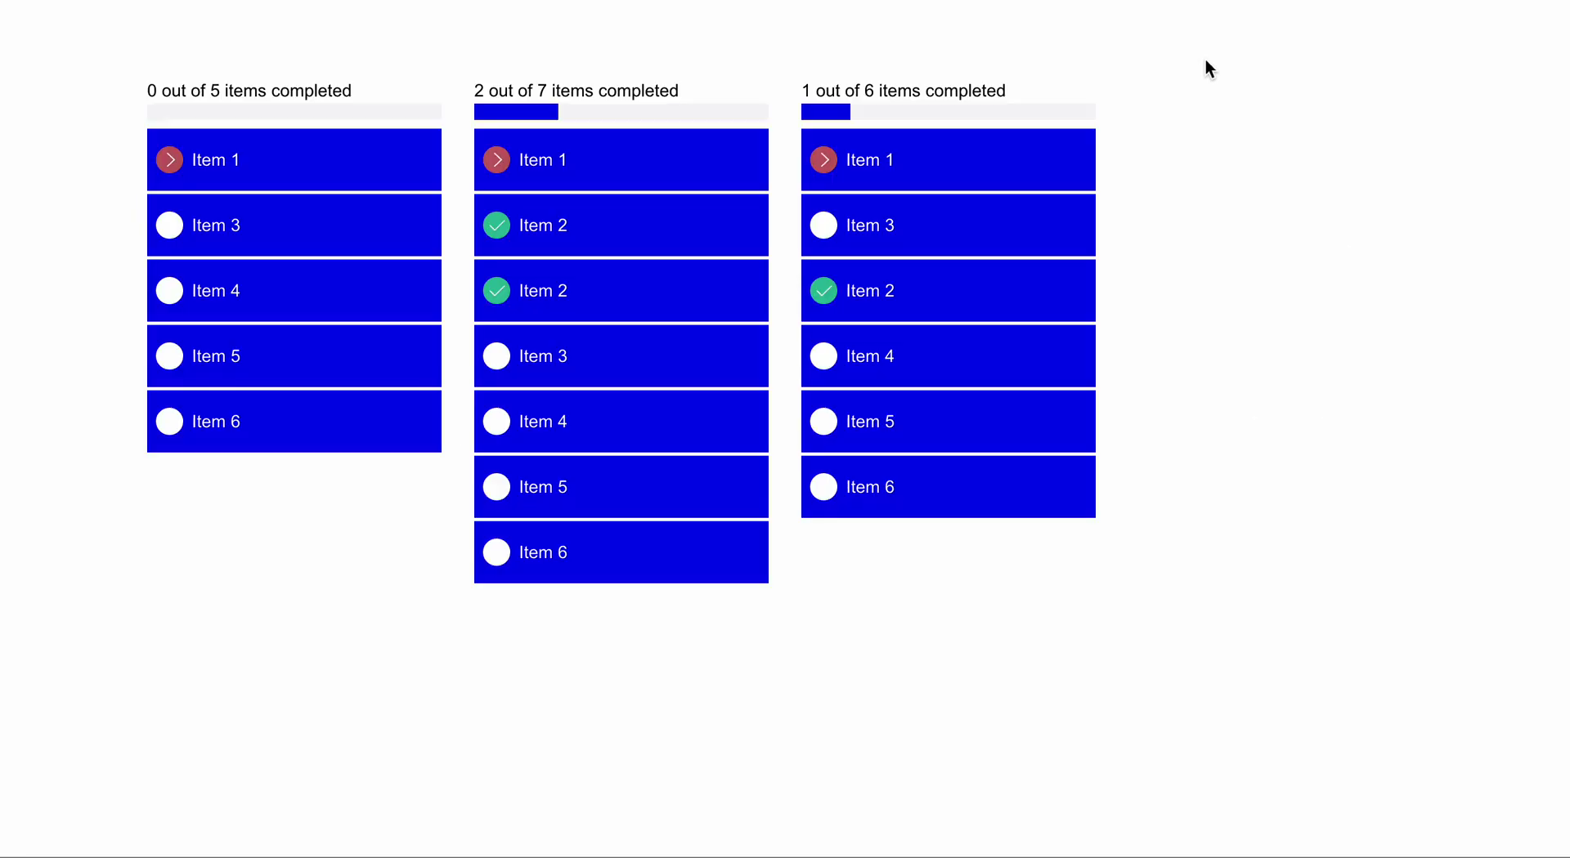
key("Right")
key("Right")
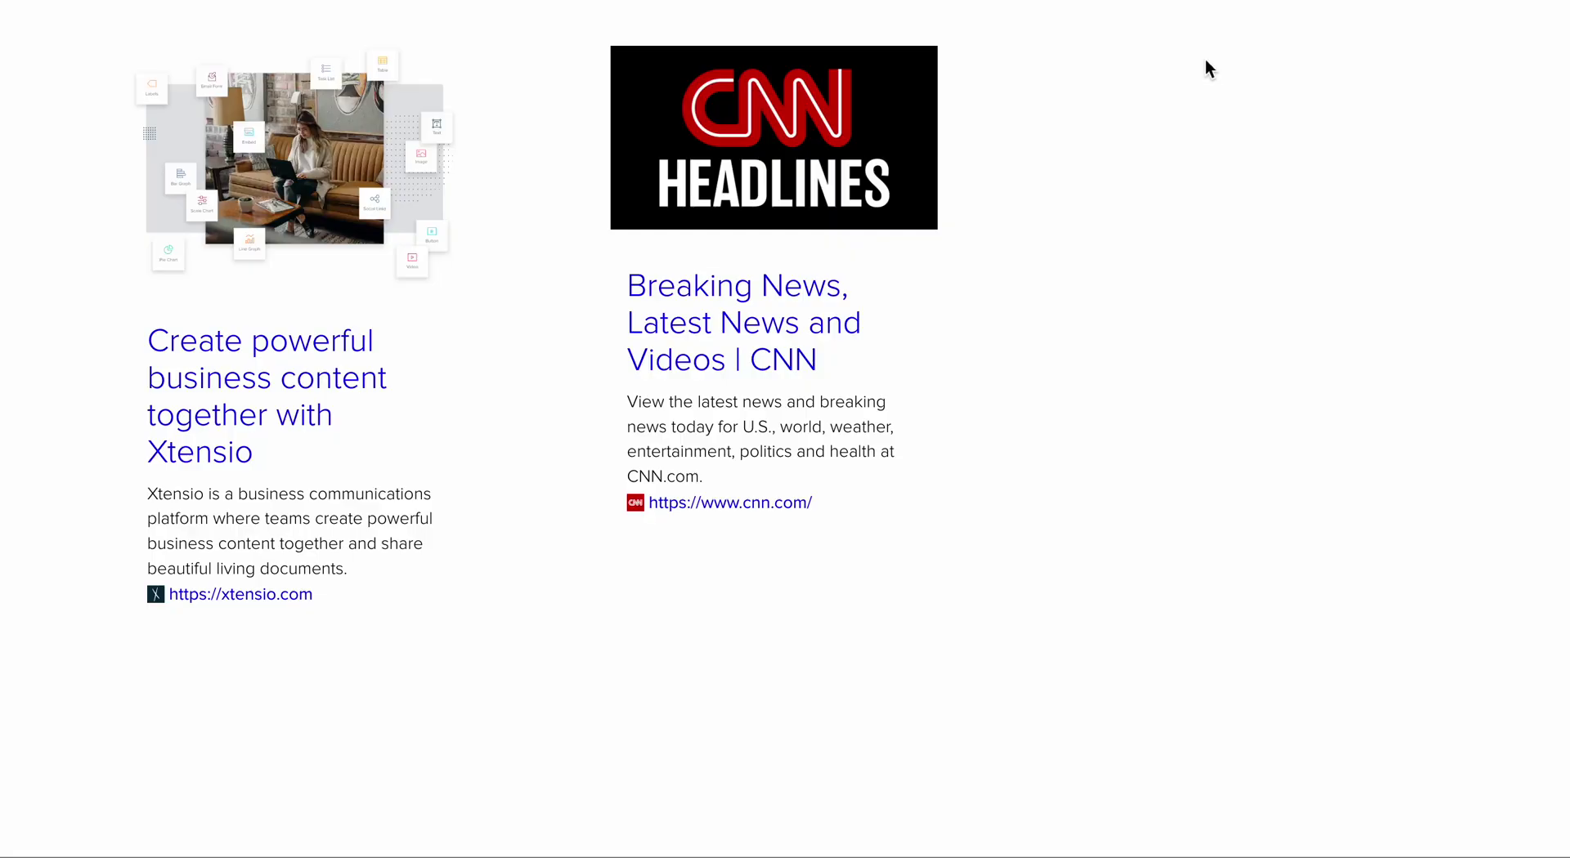
key("Right")
key("Right")
key("Right")
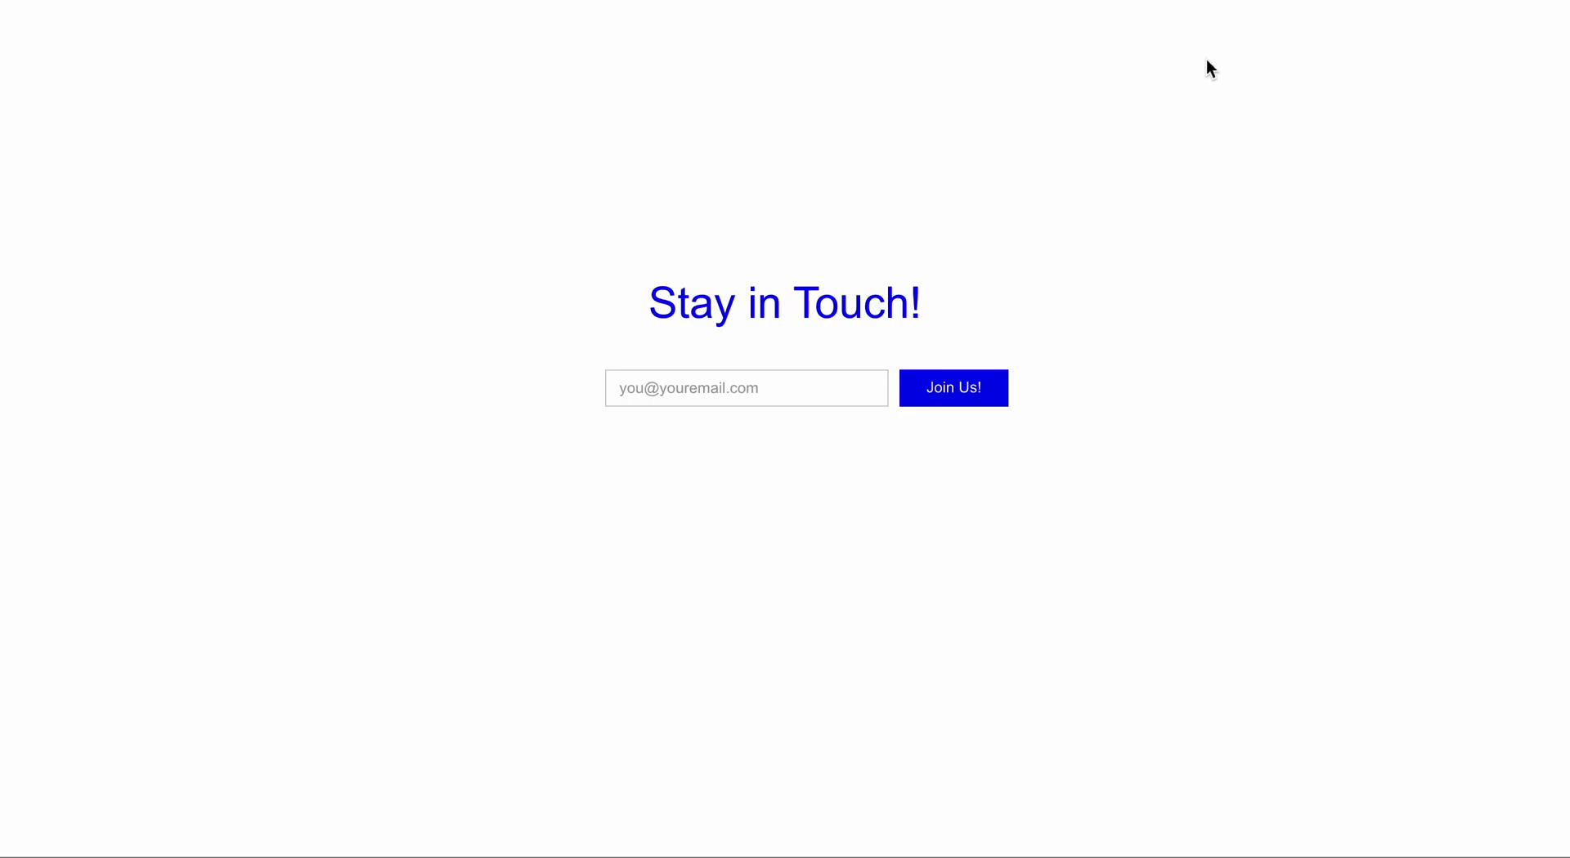
key("Escape")
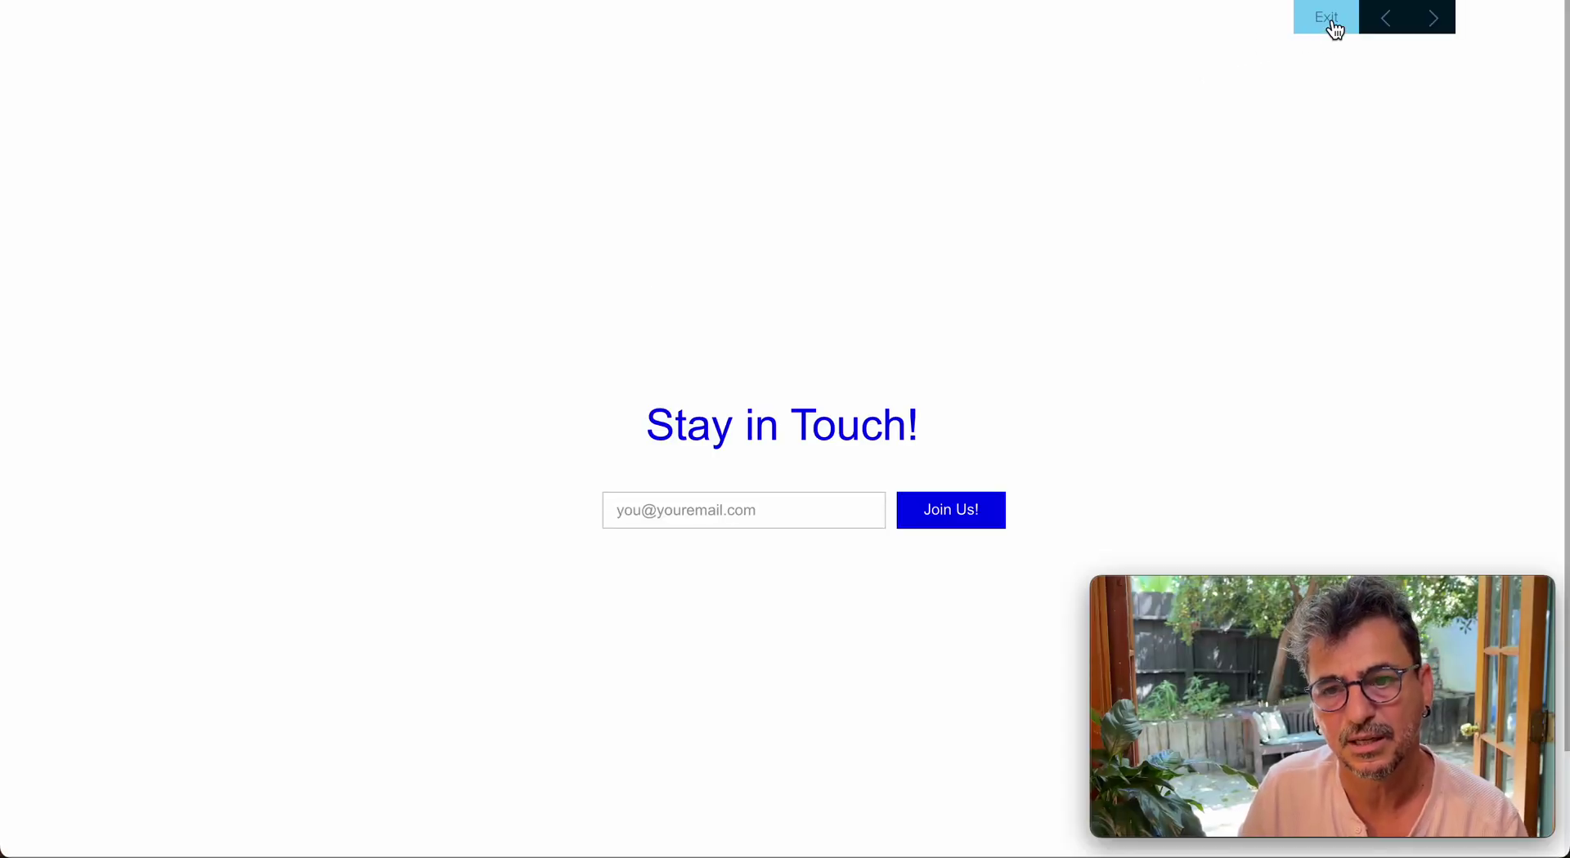
left_click(1333, 25)
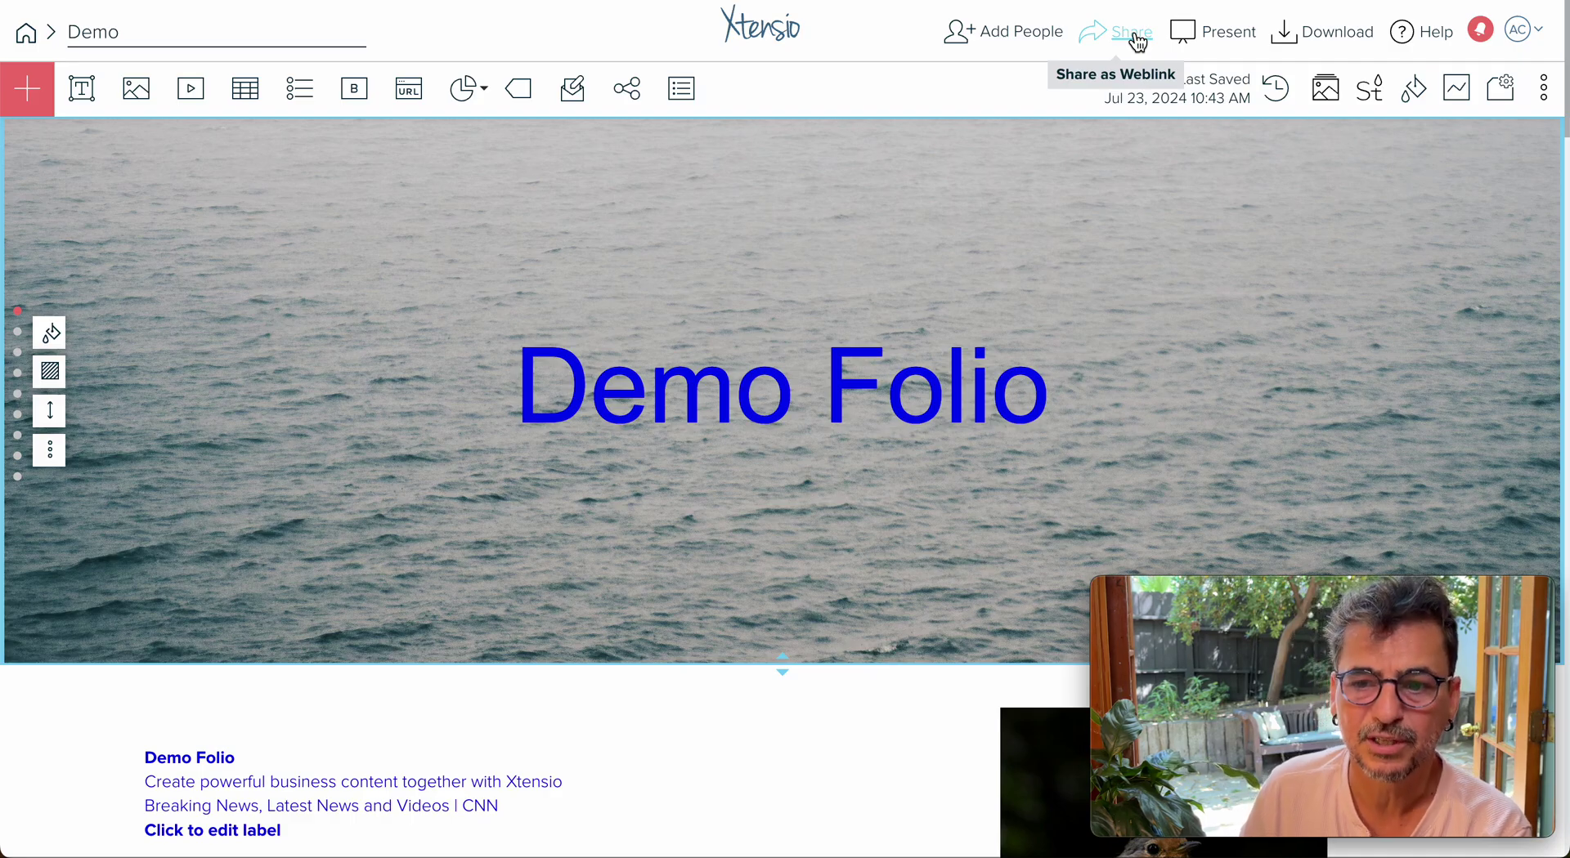
Share the folio so anyone with the link can view it, and customize the link ending to demo-folio
left_click(1136, 40)
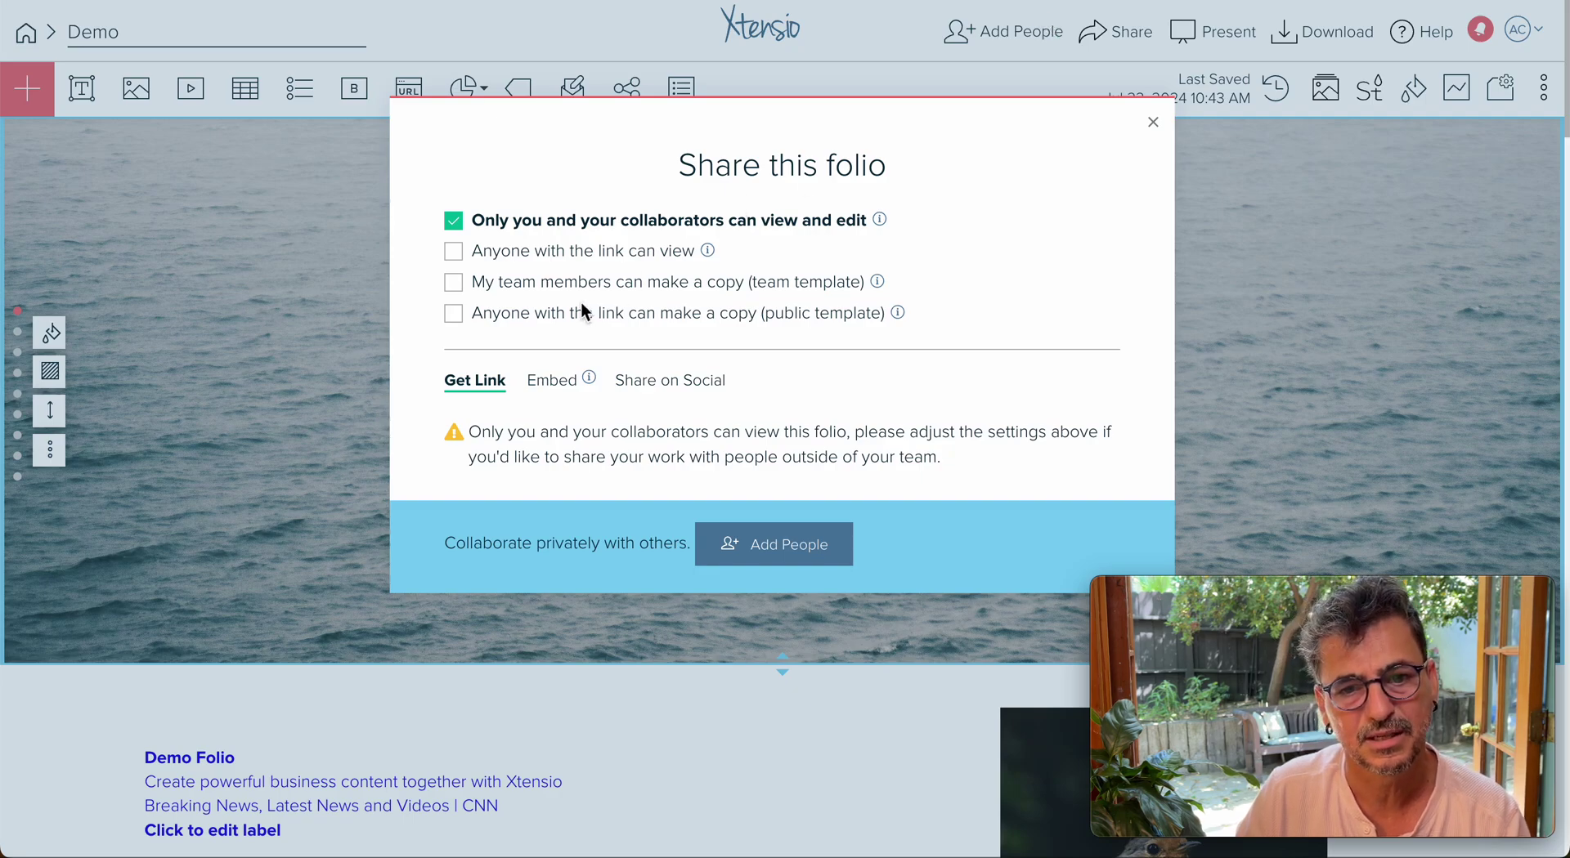
left_click(617, 259)
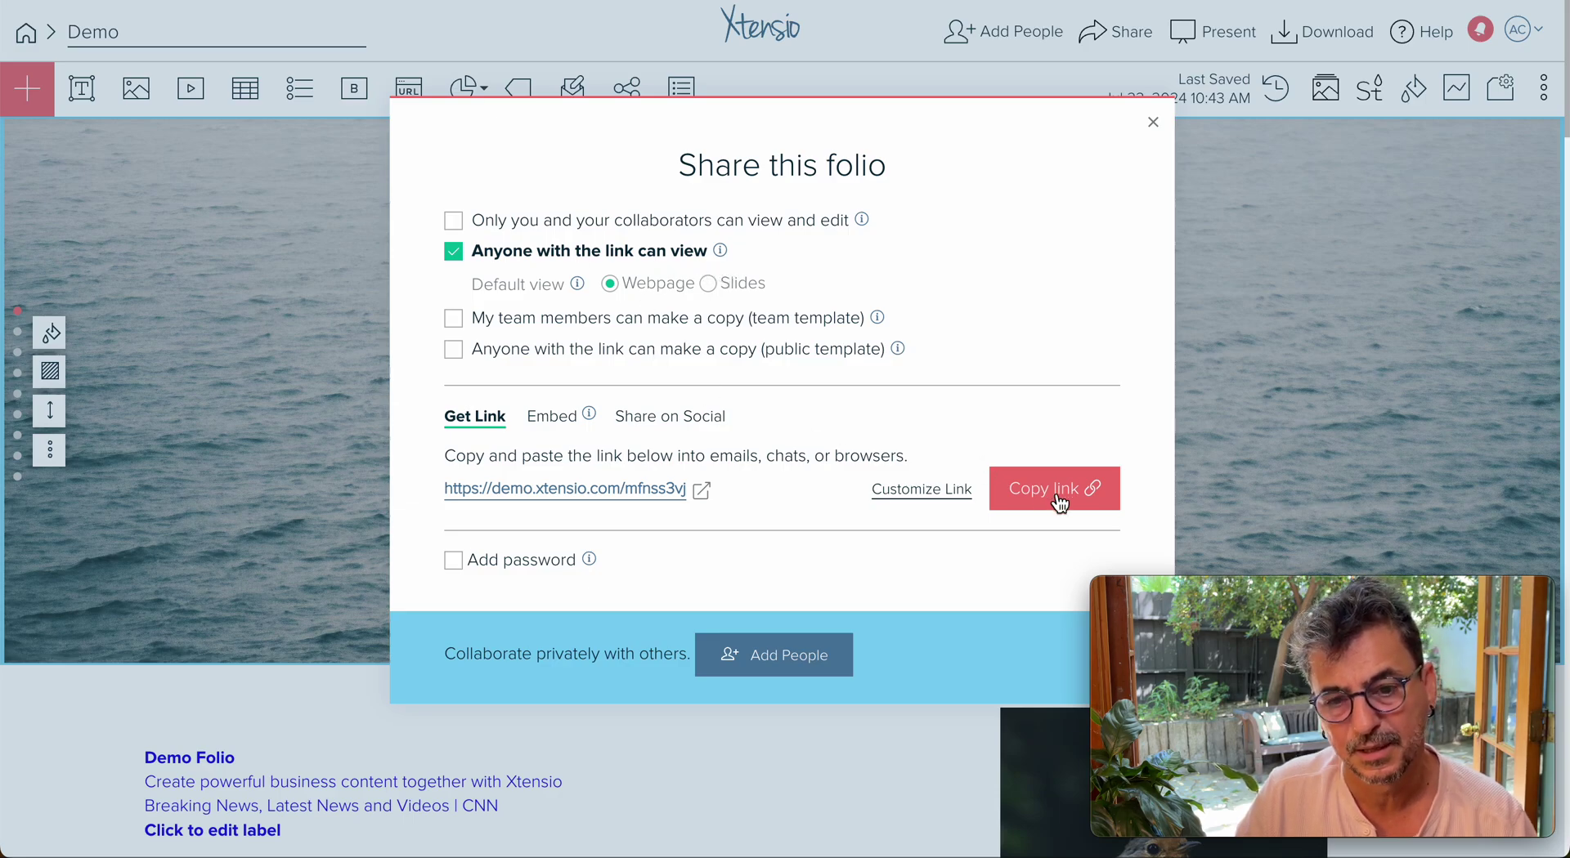
left_click(912, 490)
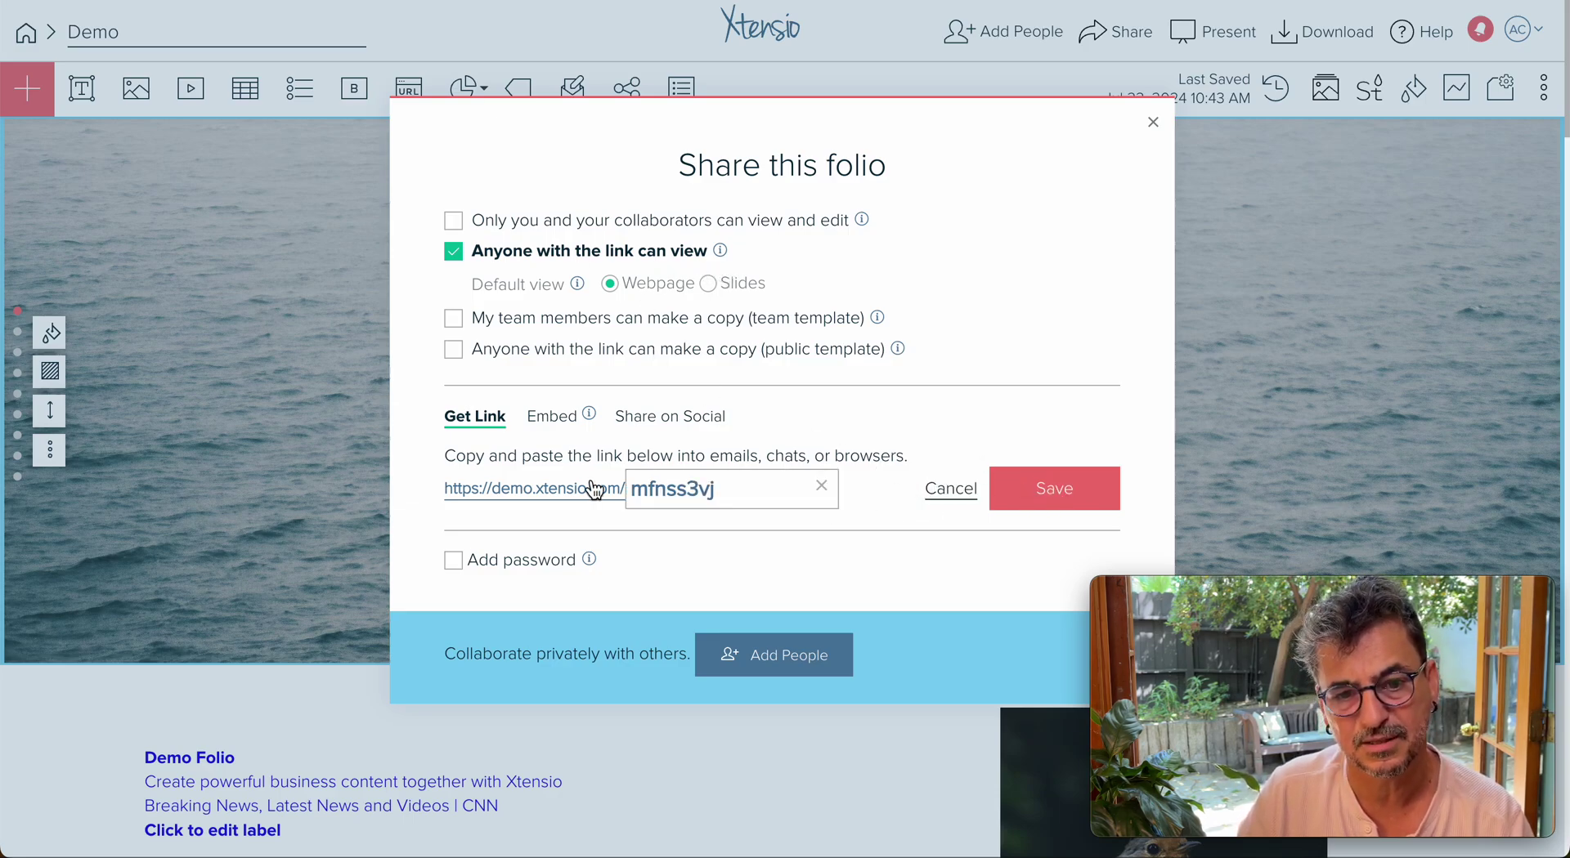
left_click_drag(735, 491, 584, 484)
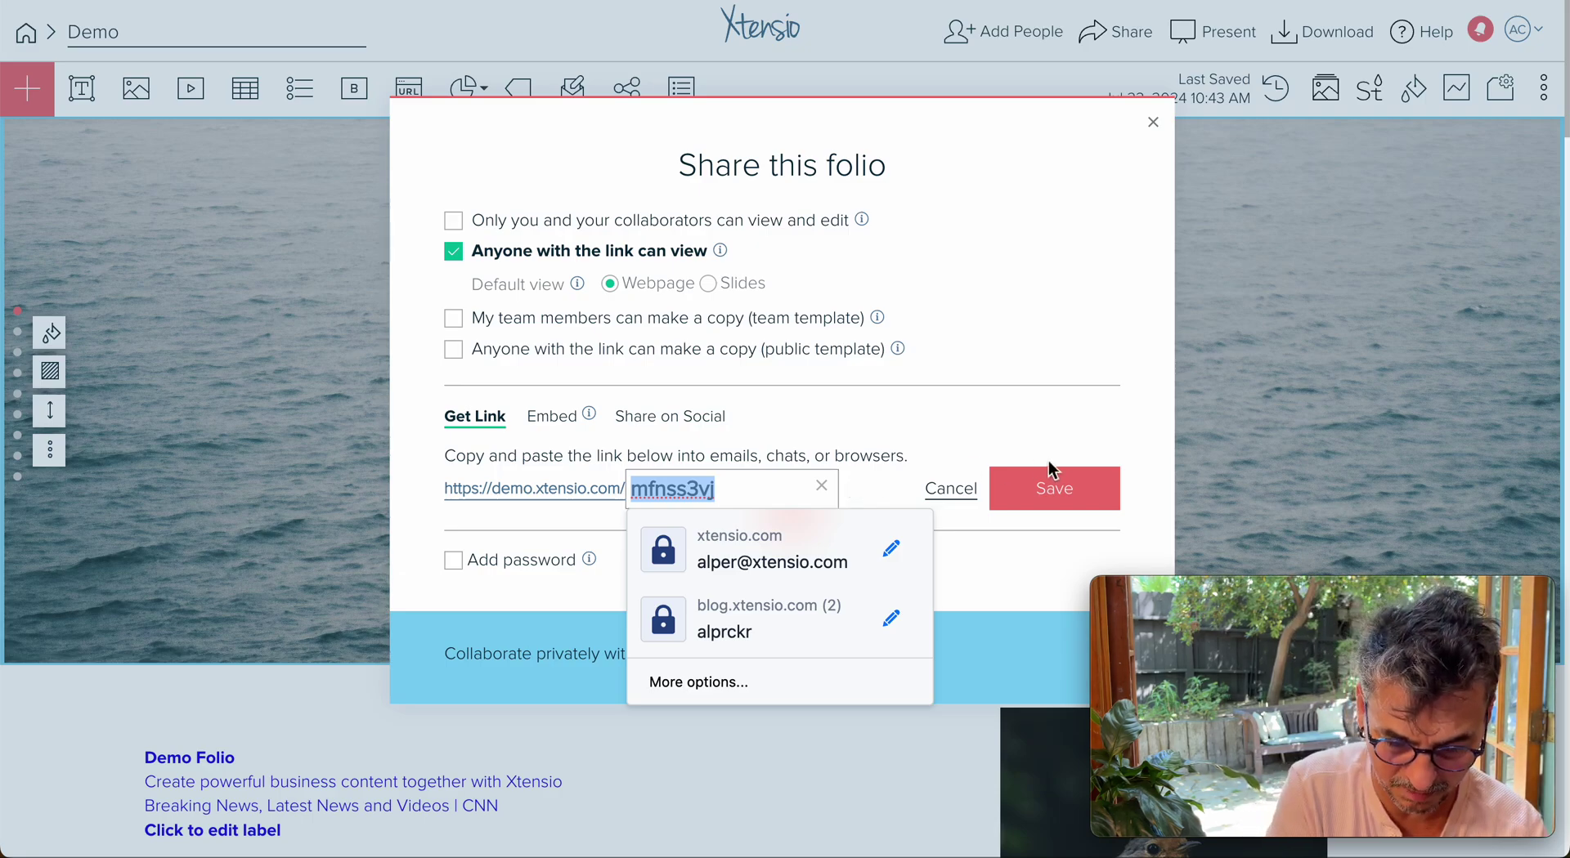
type("demo-")
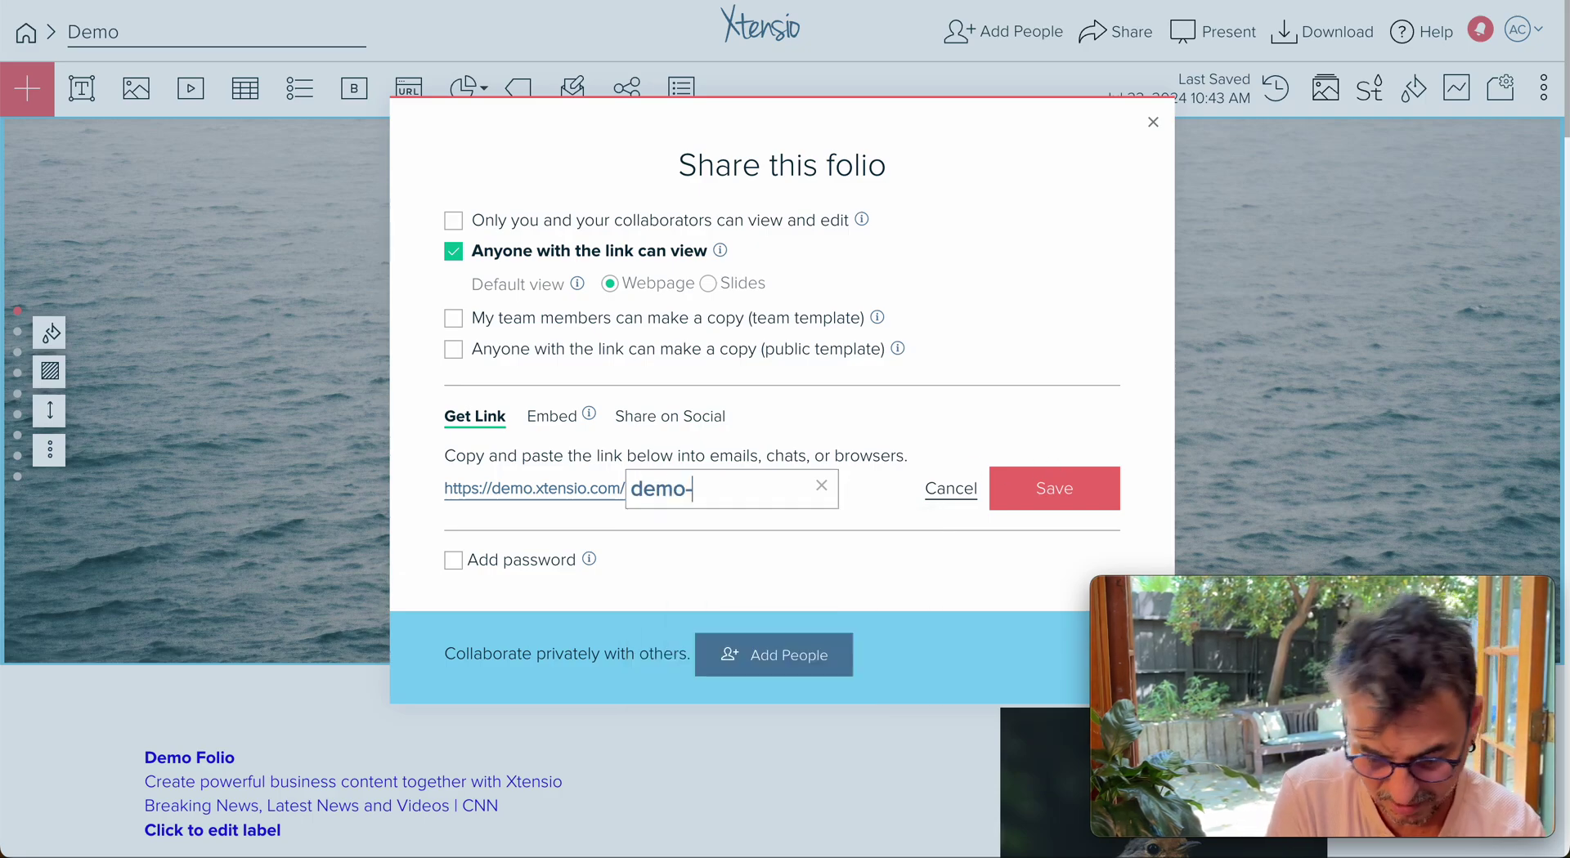
type("folio")
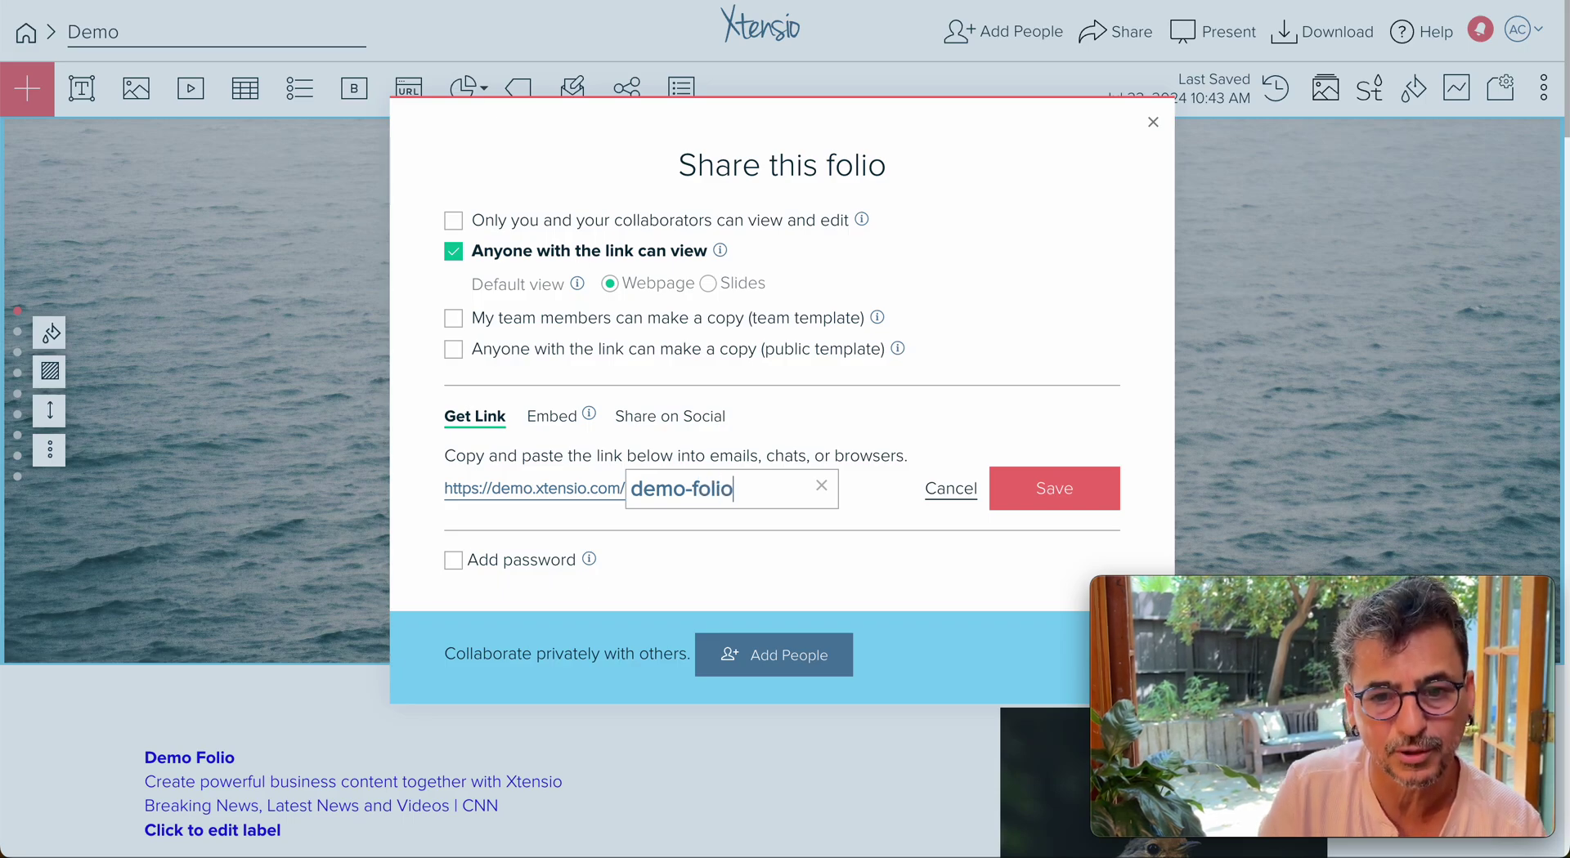
left_click(1051, 508)
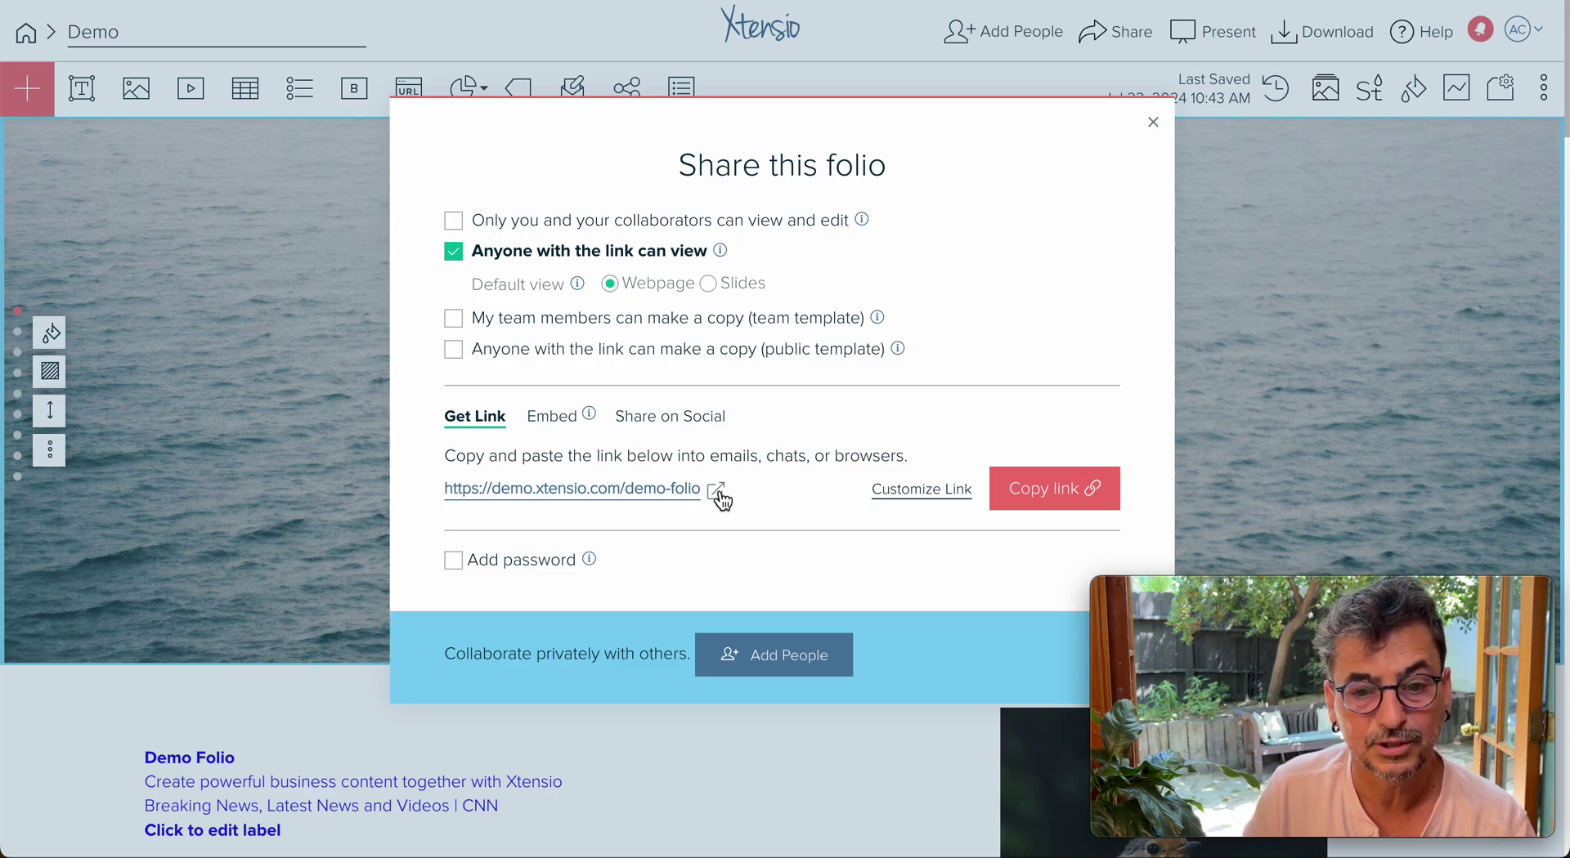
Enable the password option without setting a password, and open the copied folio link in a new Incognito window
left_click(454, 562)
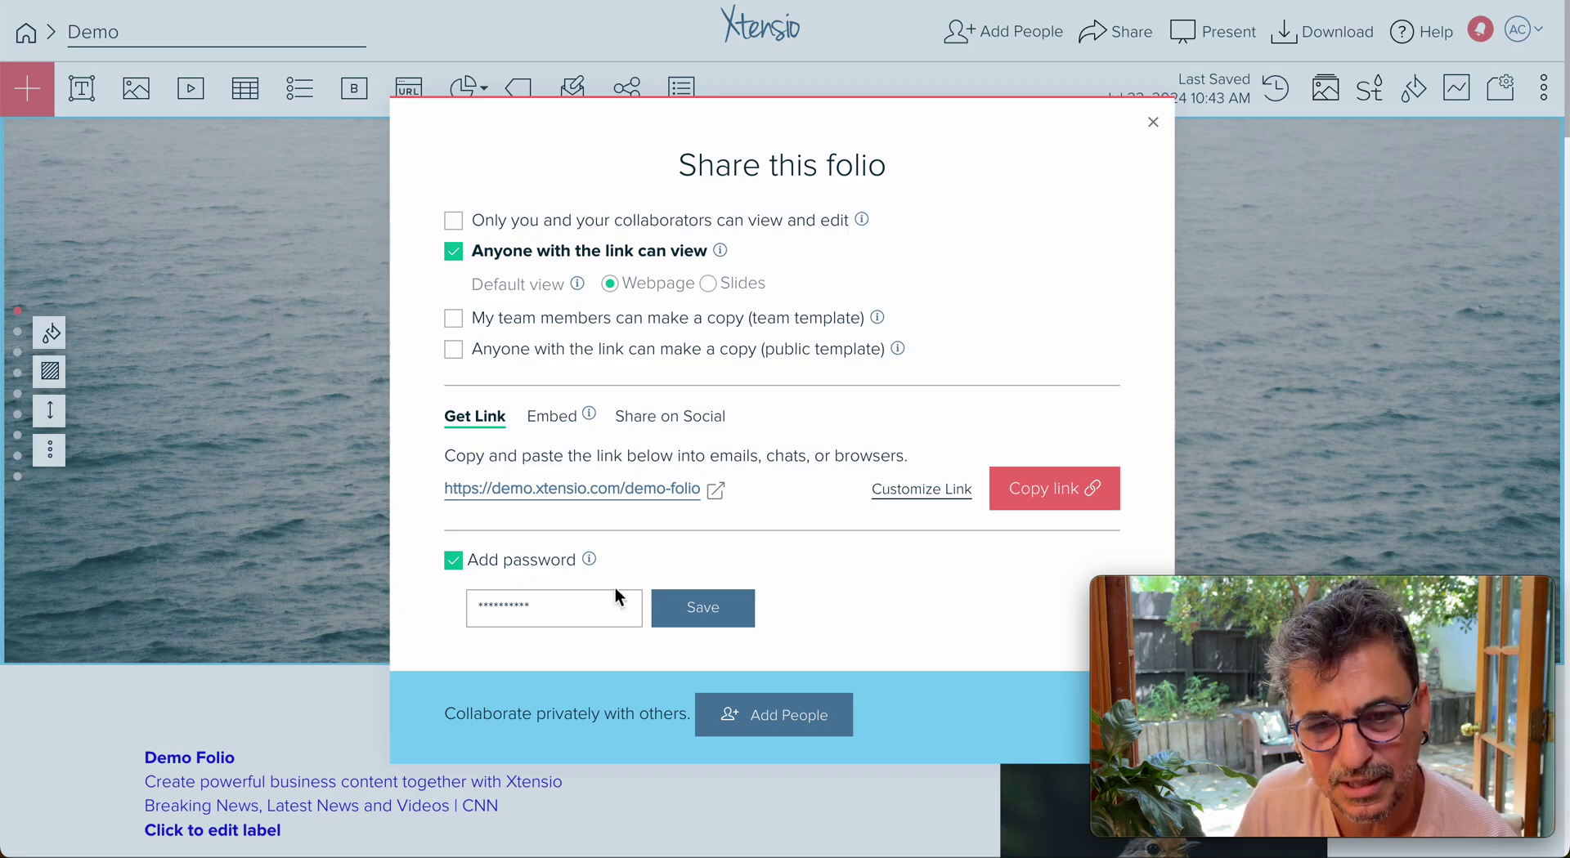
left_click(1055, 492)
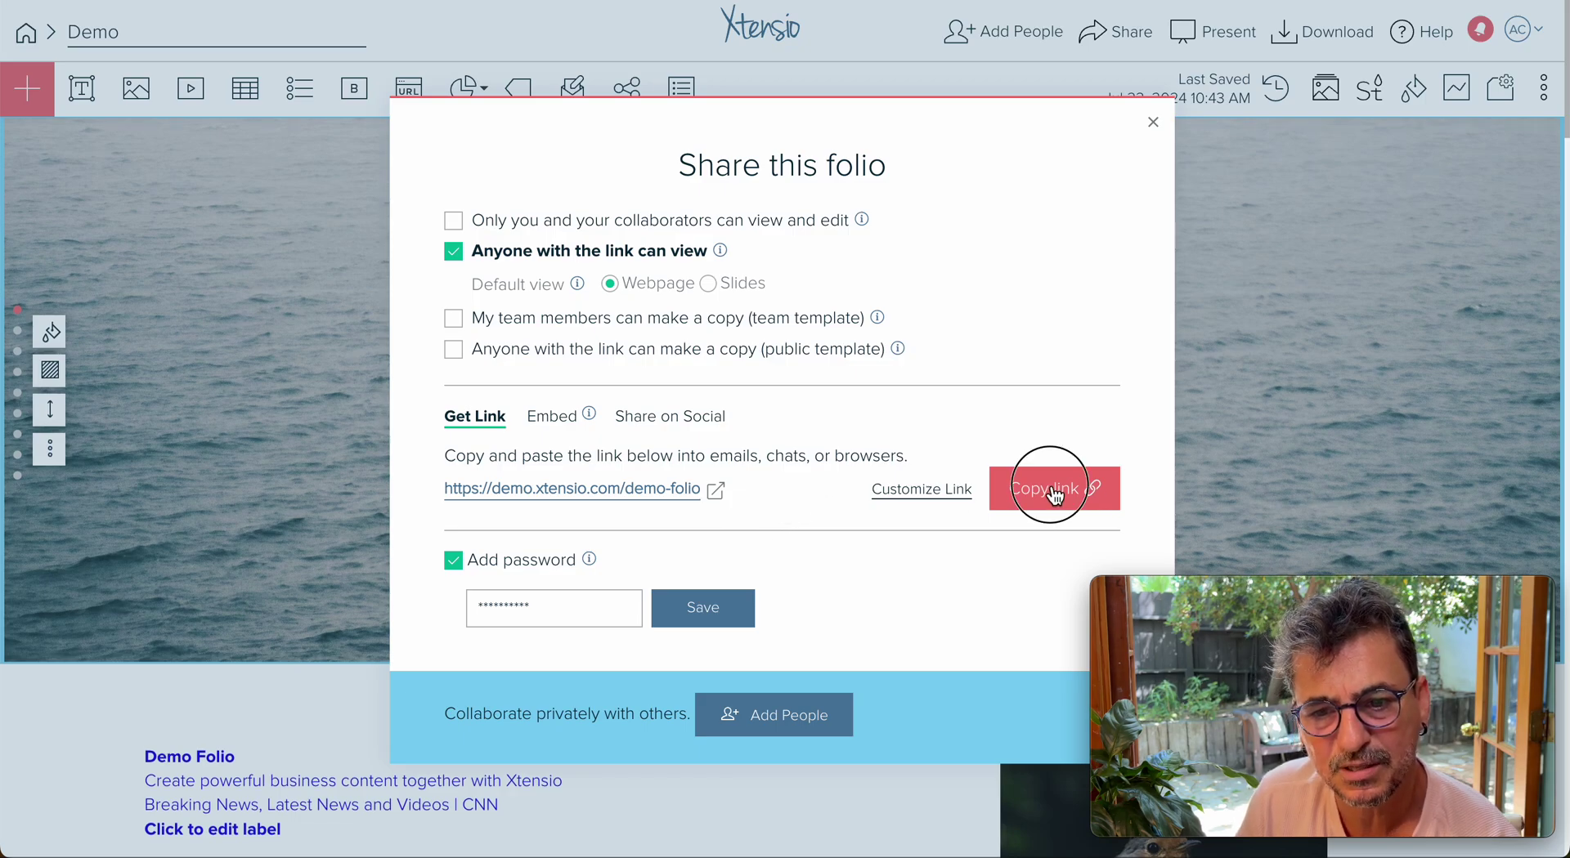
key("super+shift+n")
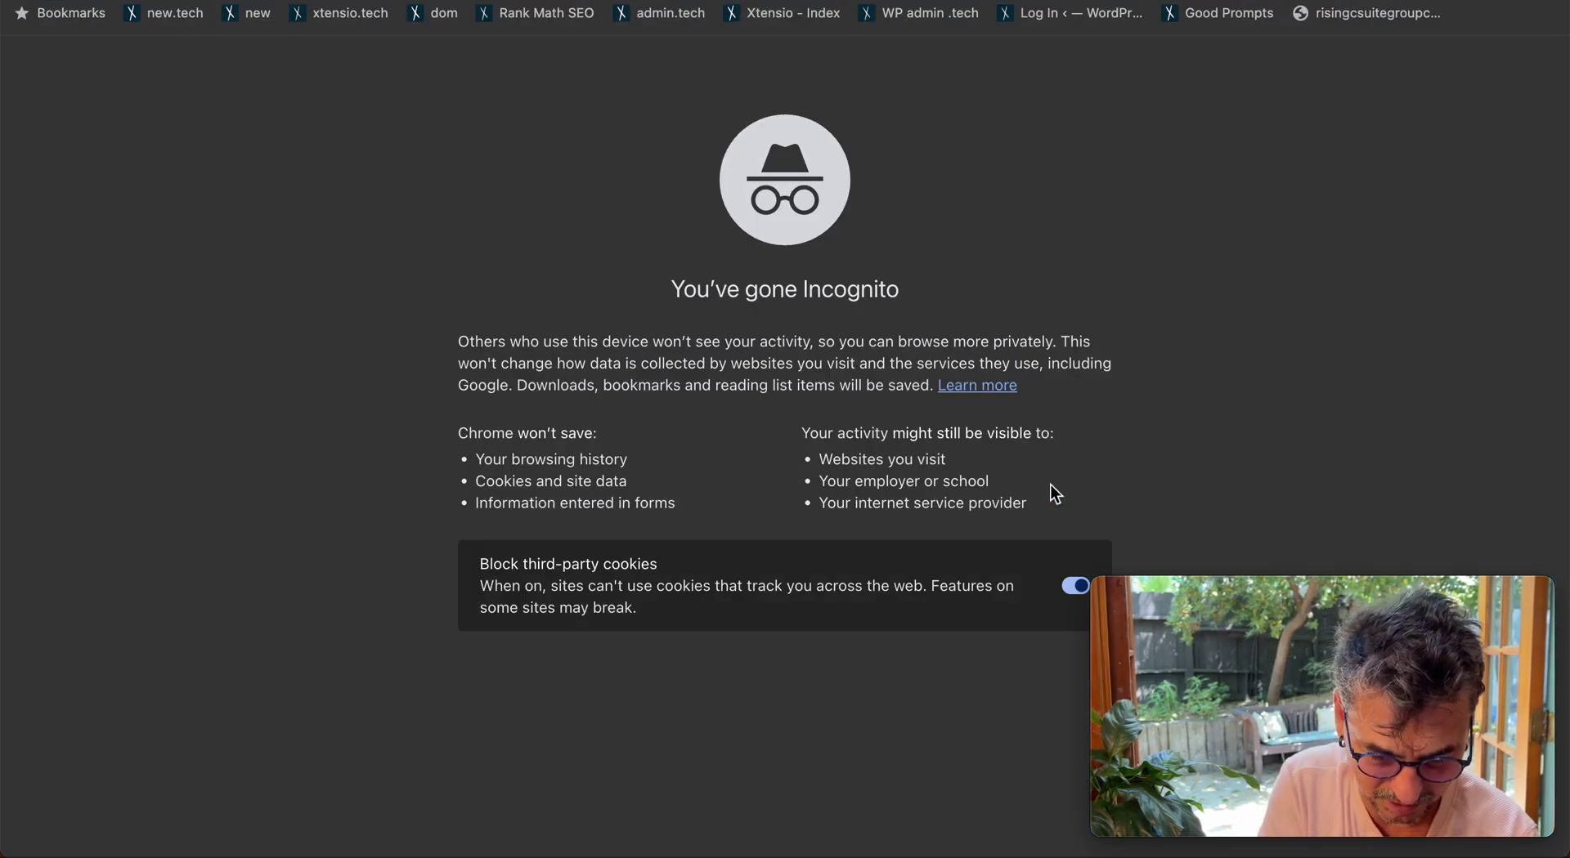
key("super+v")
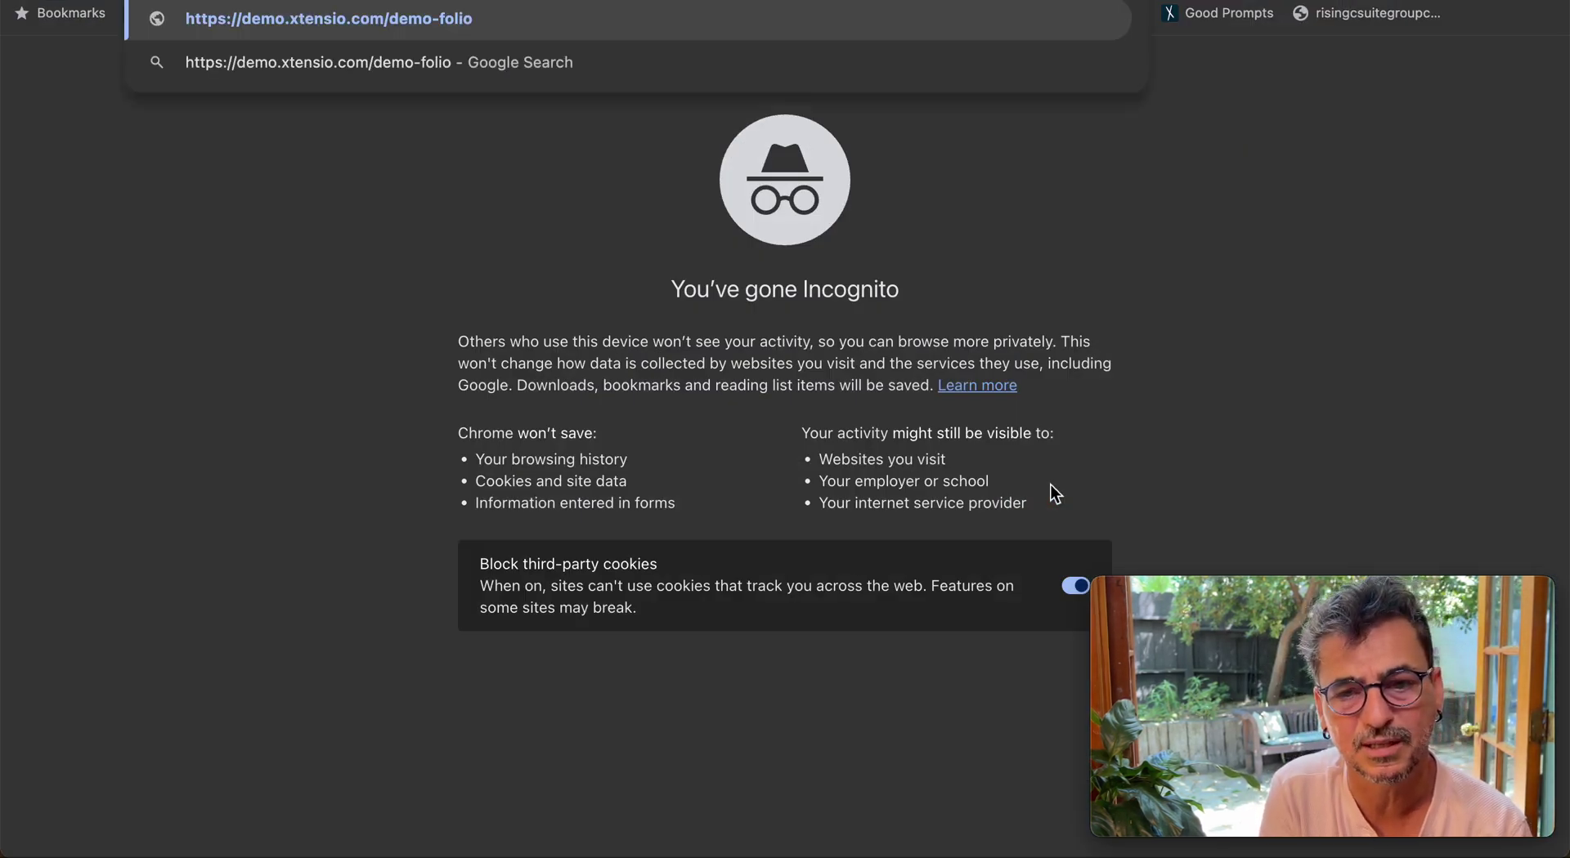
key("Return")
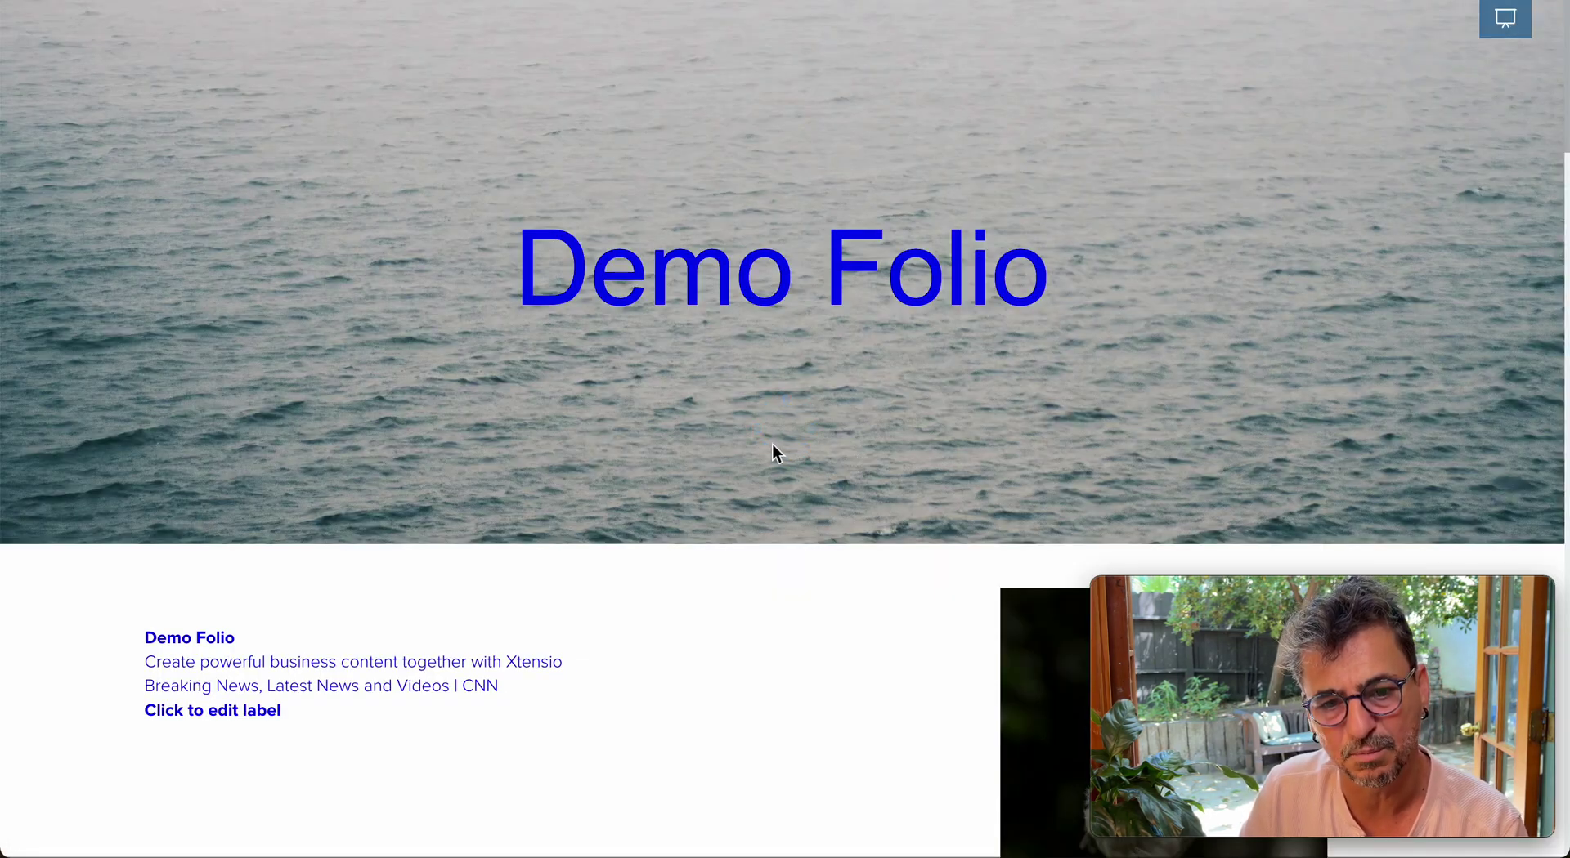
Look through the shared folio page, check its responsive layout in a narrow window, and return to the share settings
scroll(821, 414, "down", 20)
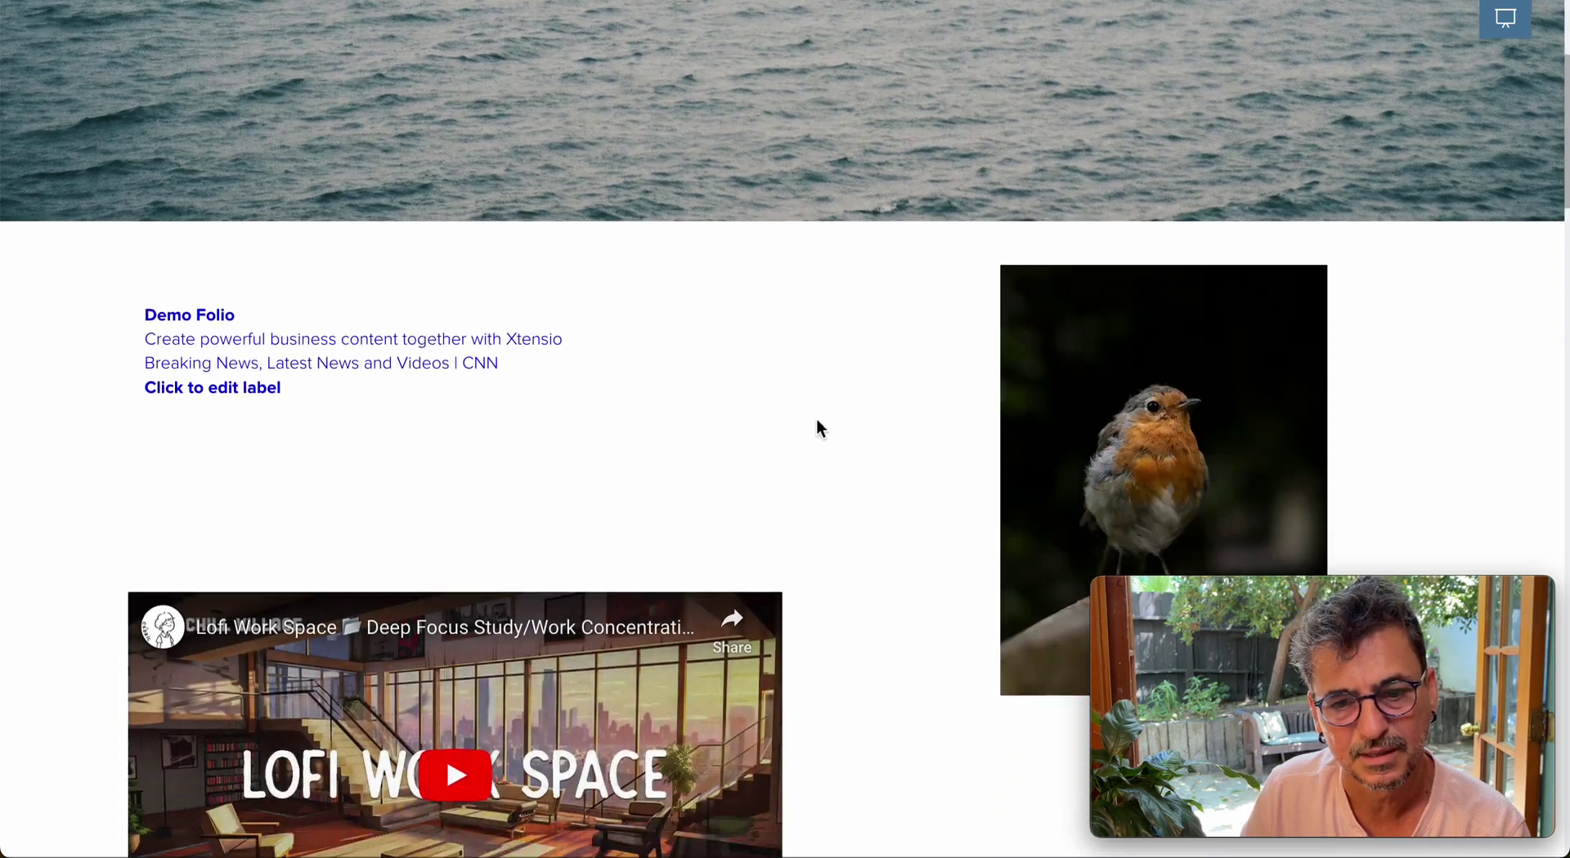
scroll(816, 419, "down", 10)
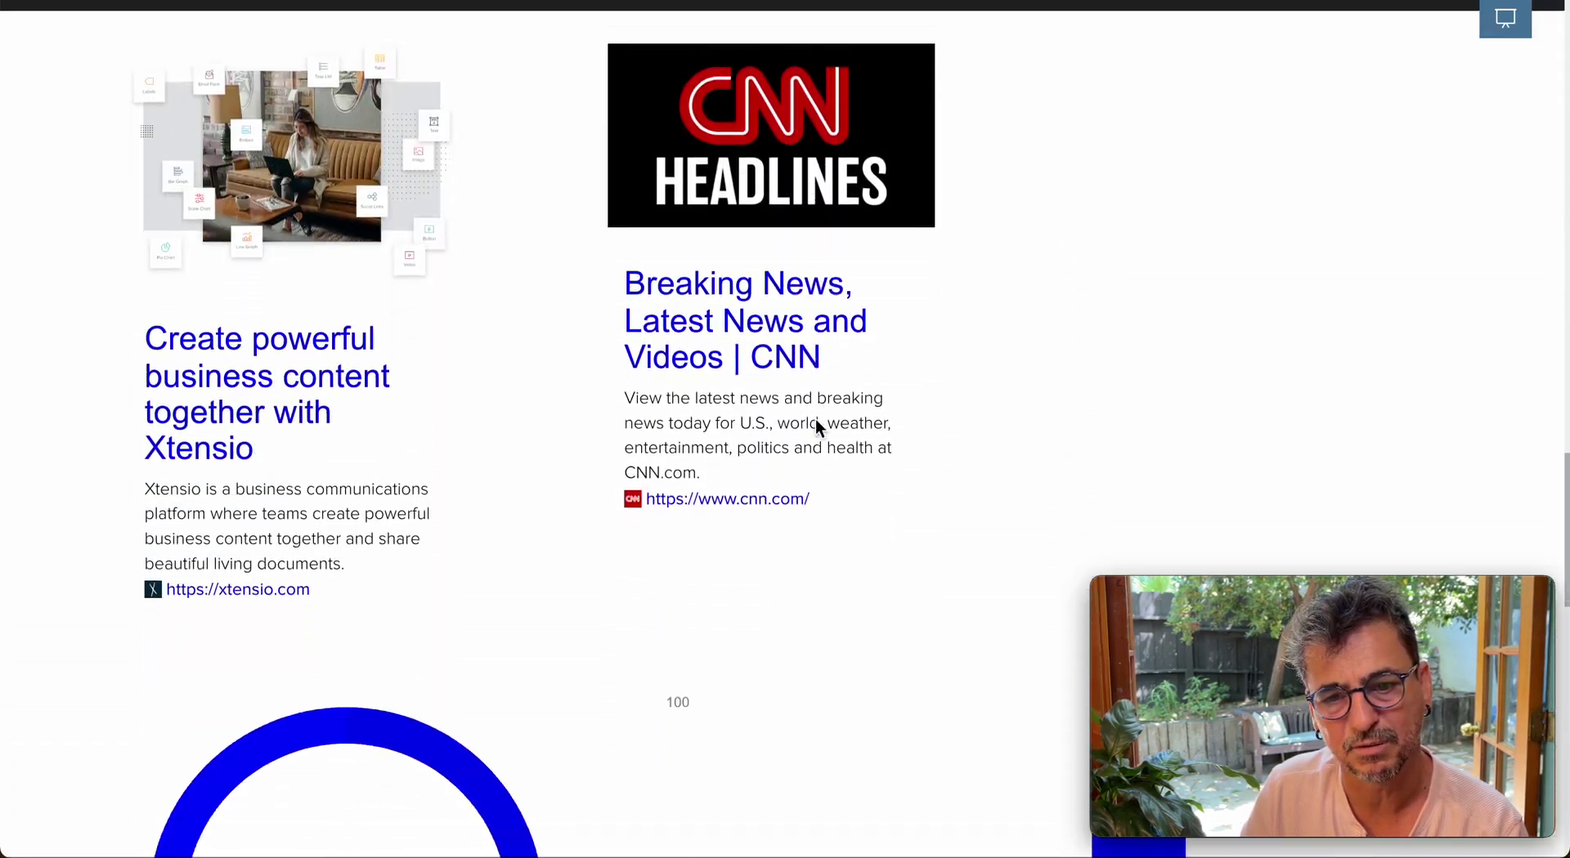
left_click_drag(1564, 359, 406, 431)
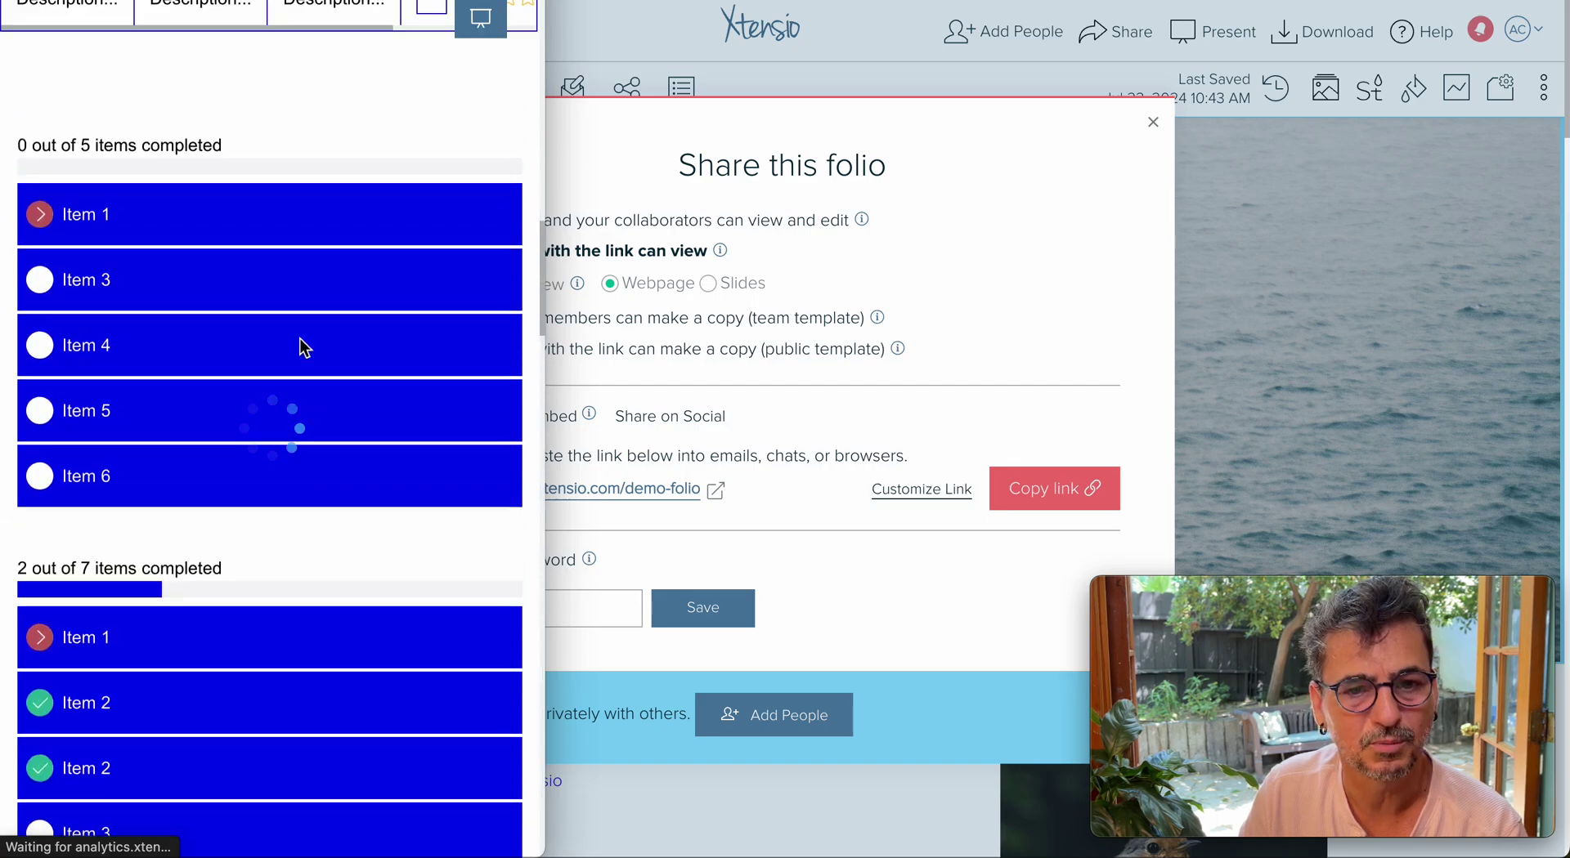
left_click_drag(548, 330, 1256, 224)
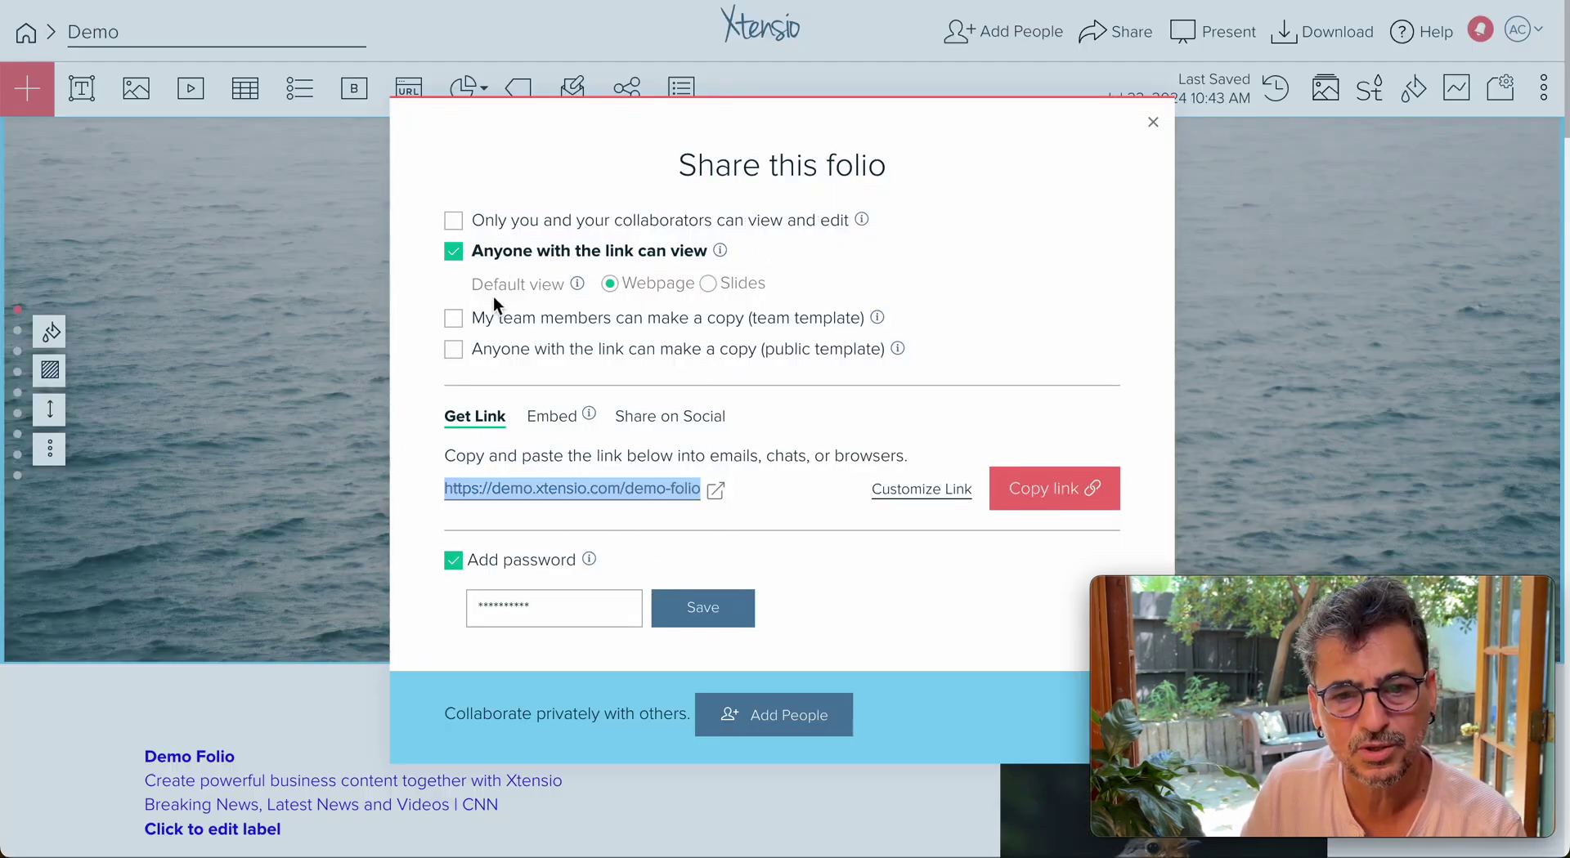
Show the folio's embed options and examine the size choices, web page or slideshow setting, and HTML code
left_click(558, 422)
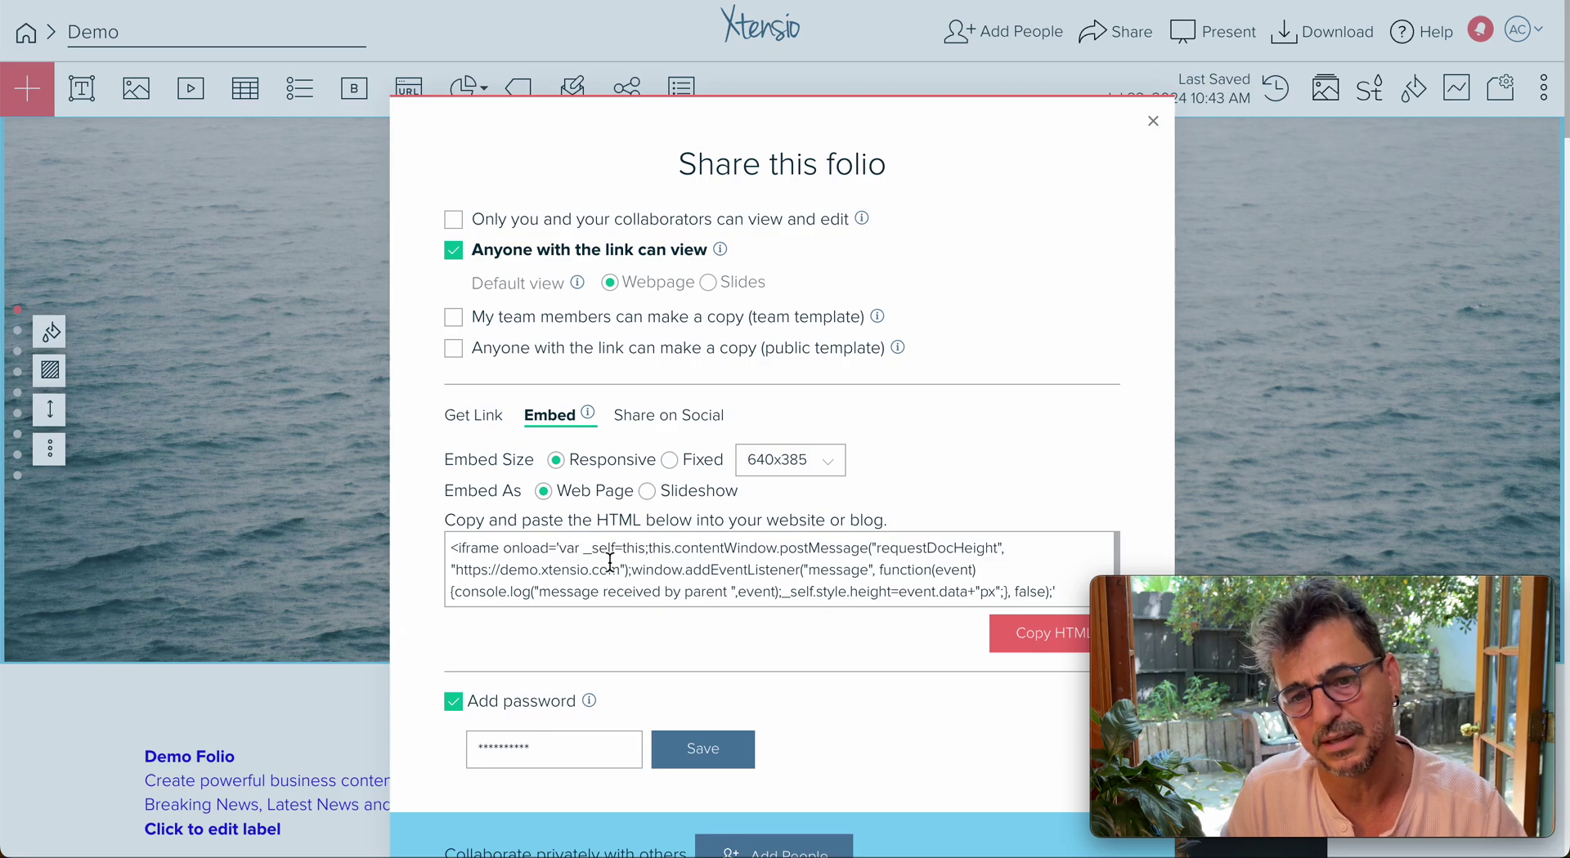
View the folio's social sharing options and return to the home dashboard
left_click(684, 422)
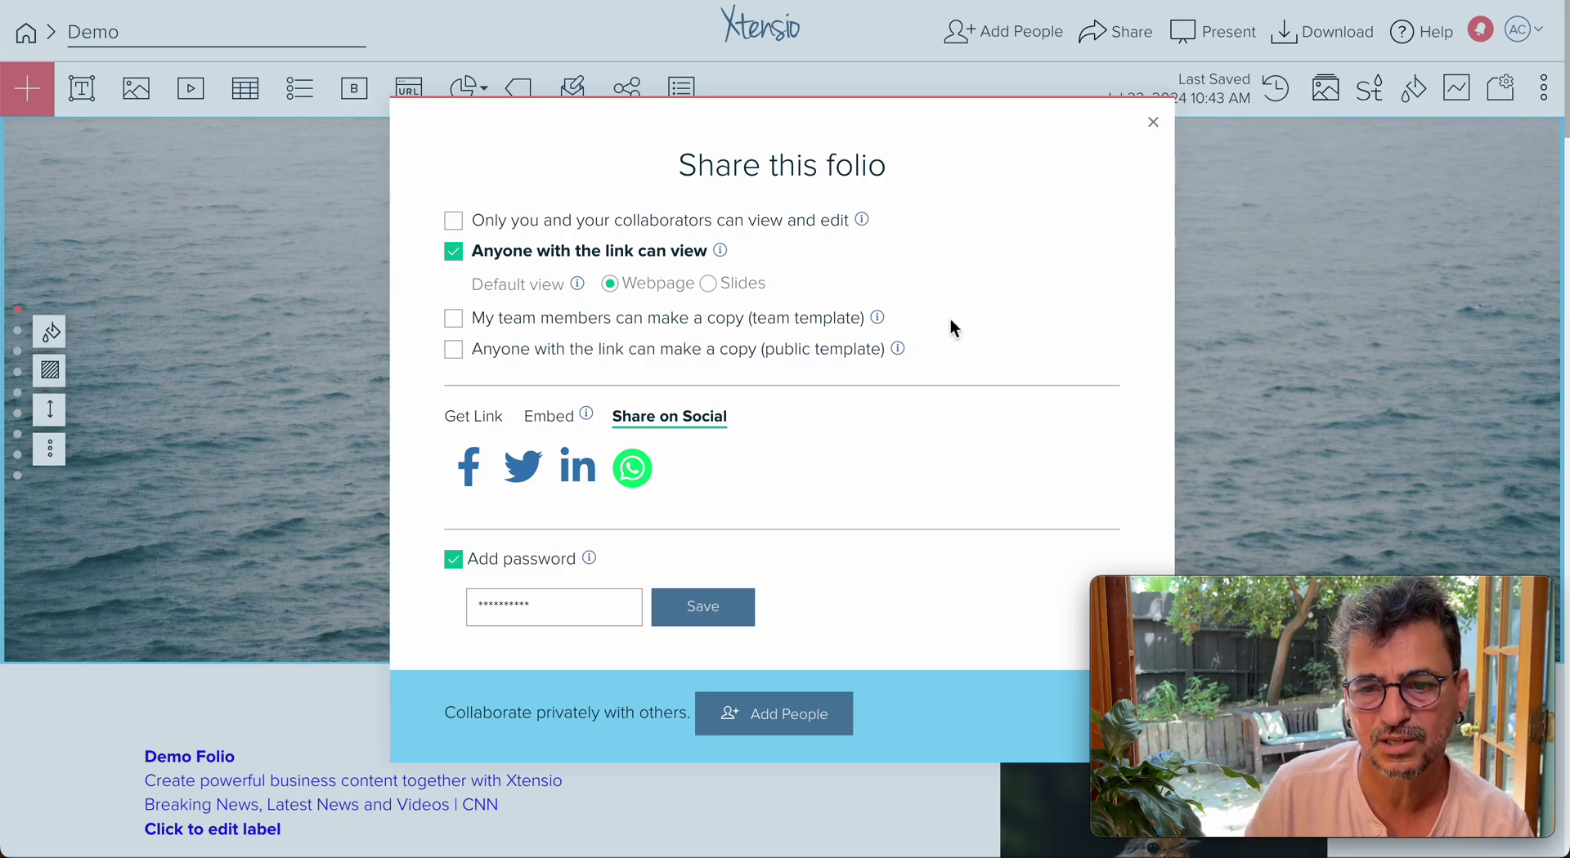
left_click(1153, 123)
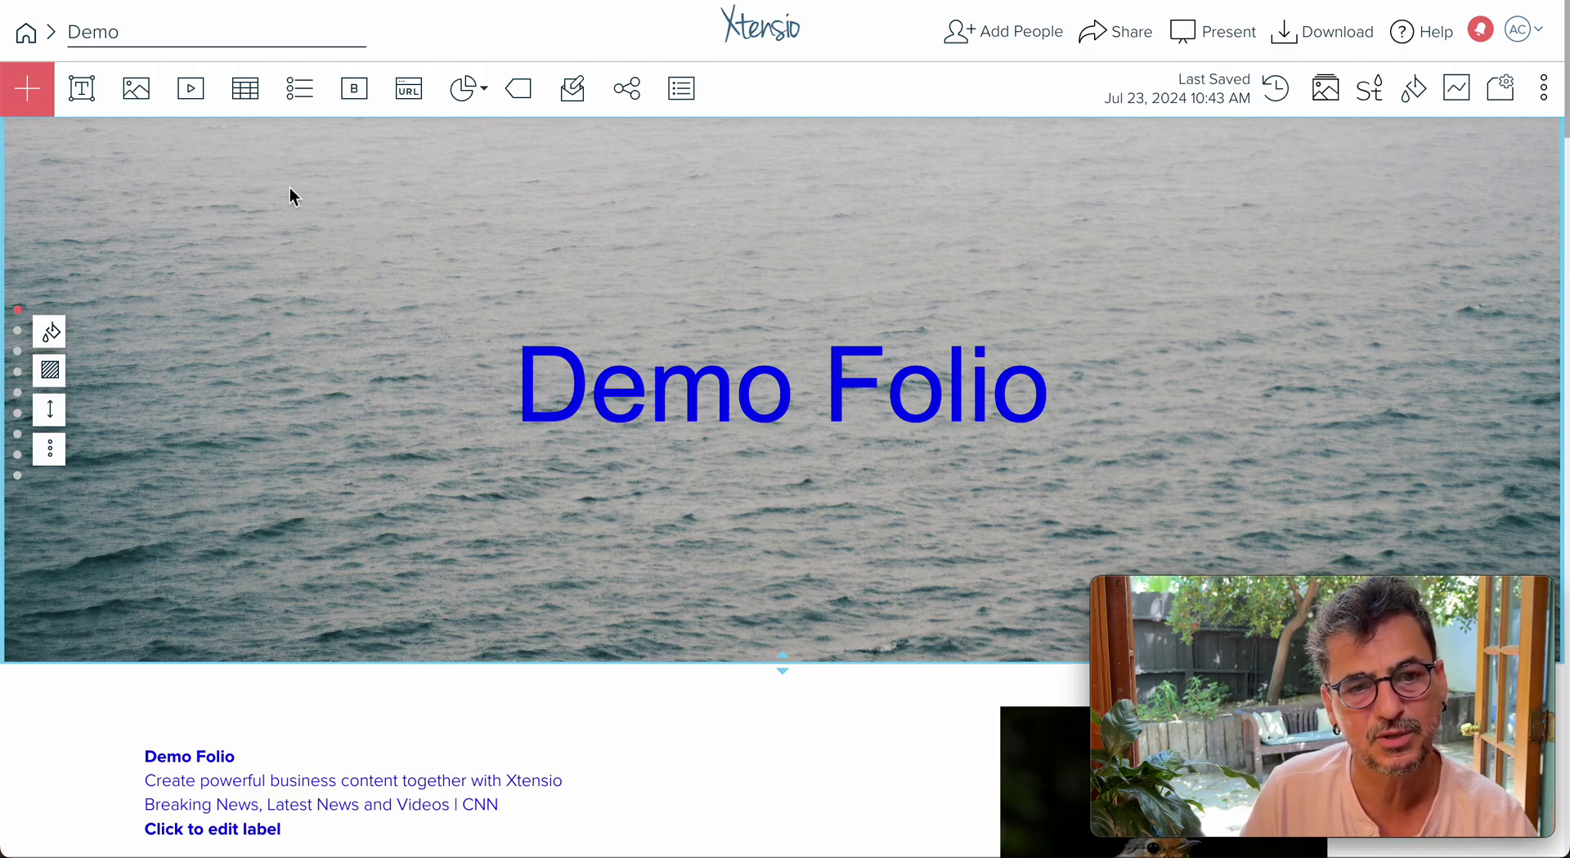
left_click(29, 42)
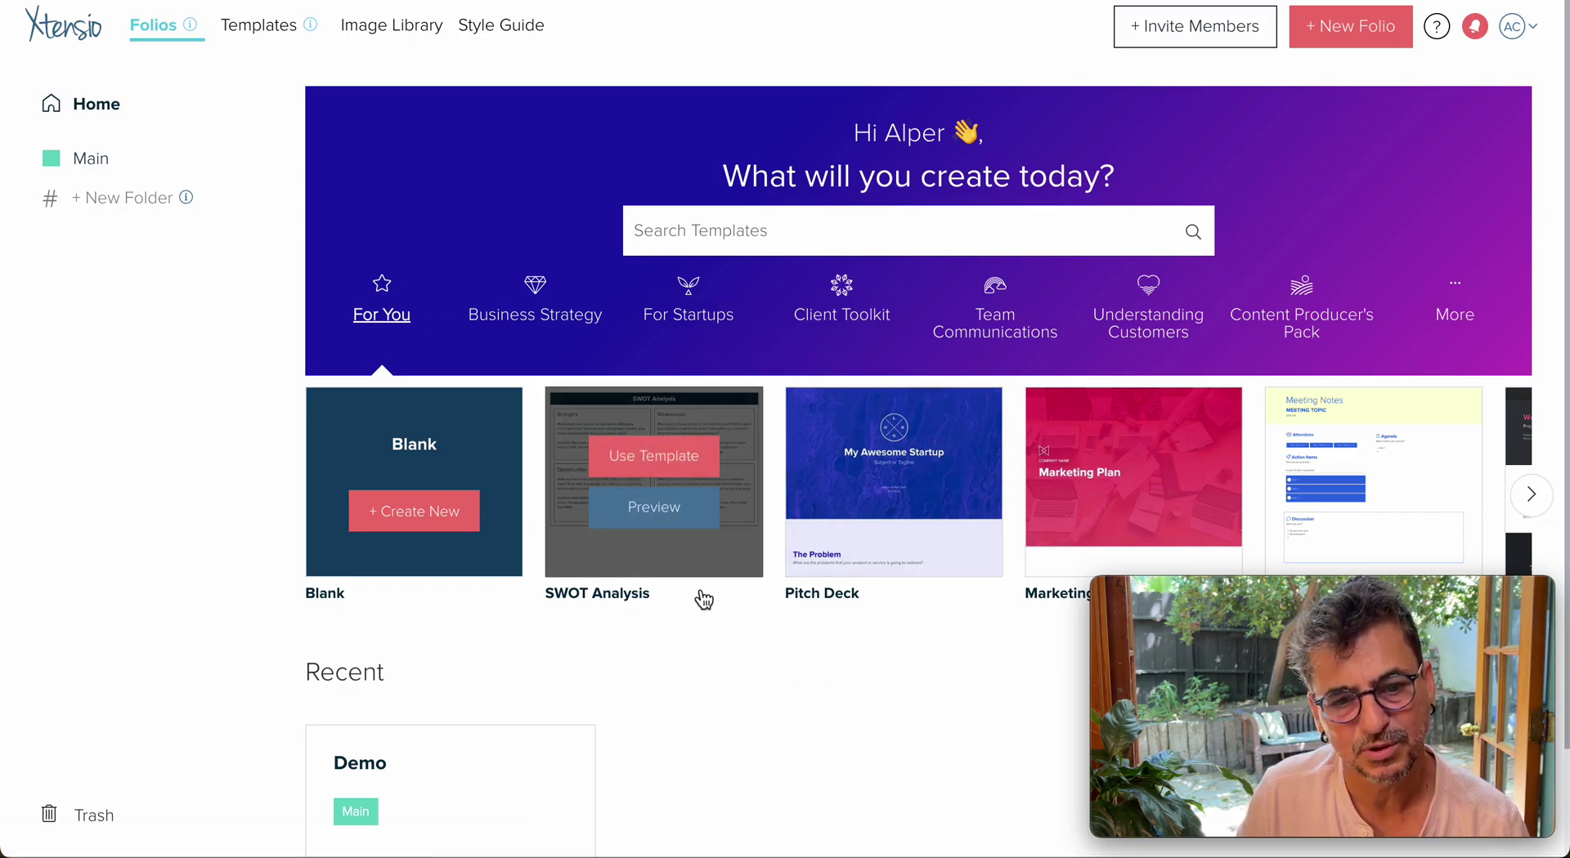
Examine the Main folder's collaborator management and its Private and Team Visible access options without changing them
left_click(85, 174)
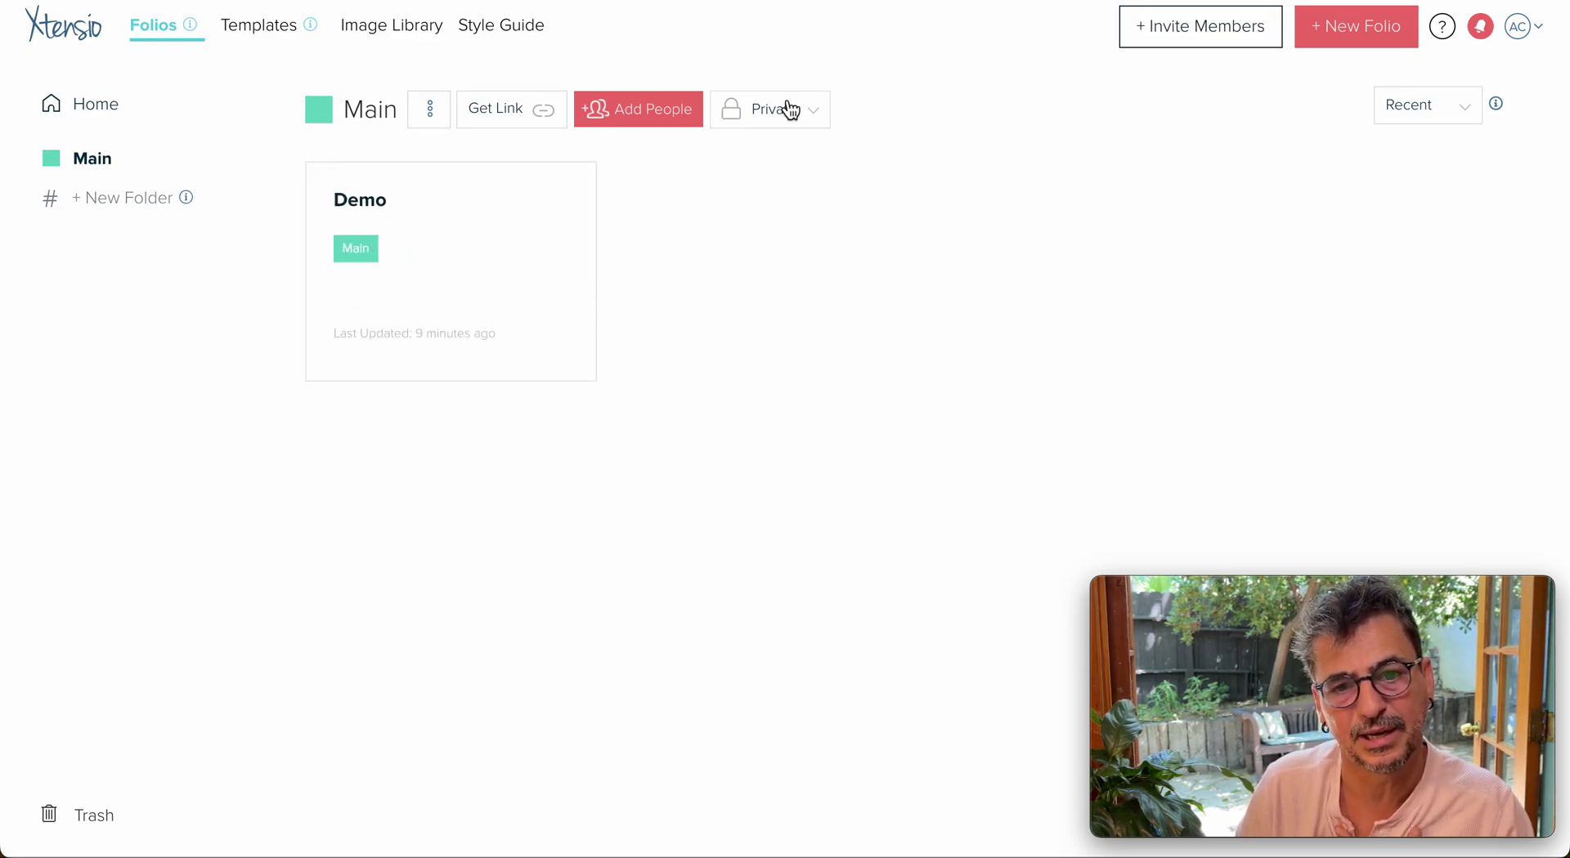
left_click(649, 111)
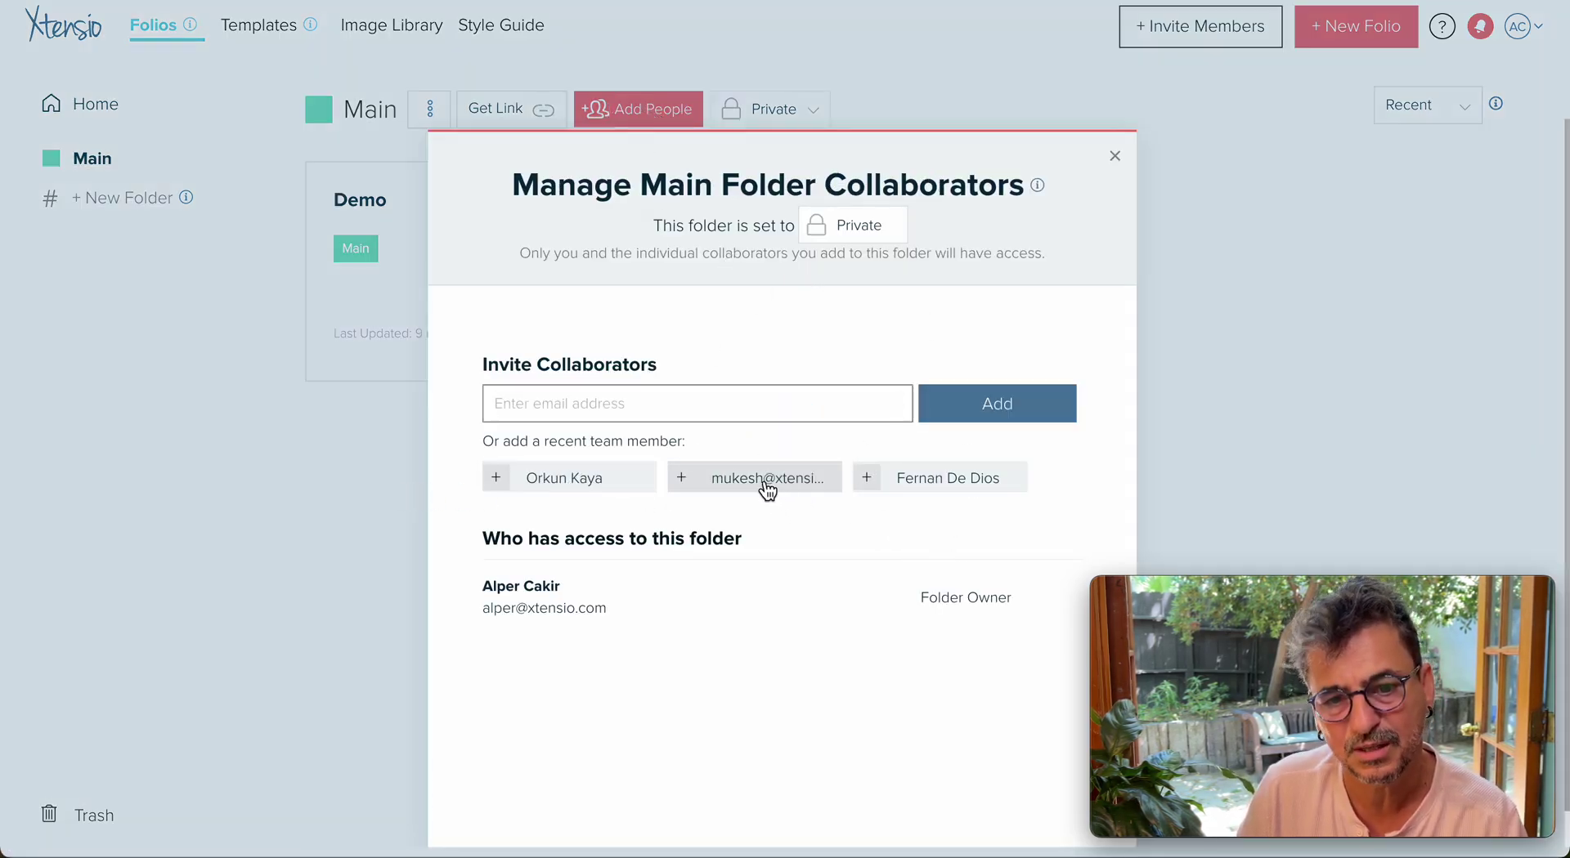
left_click(1116, 158)
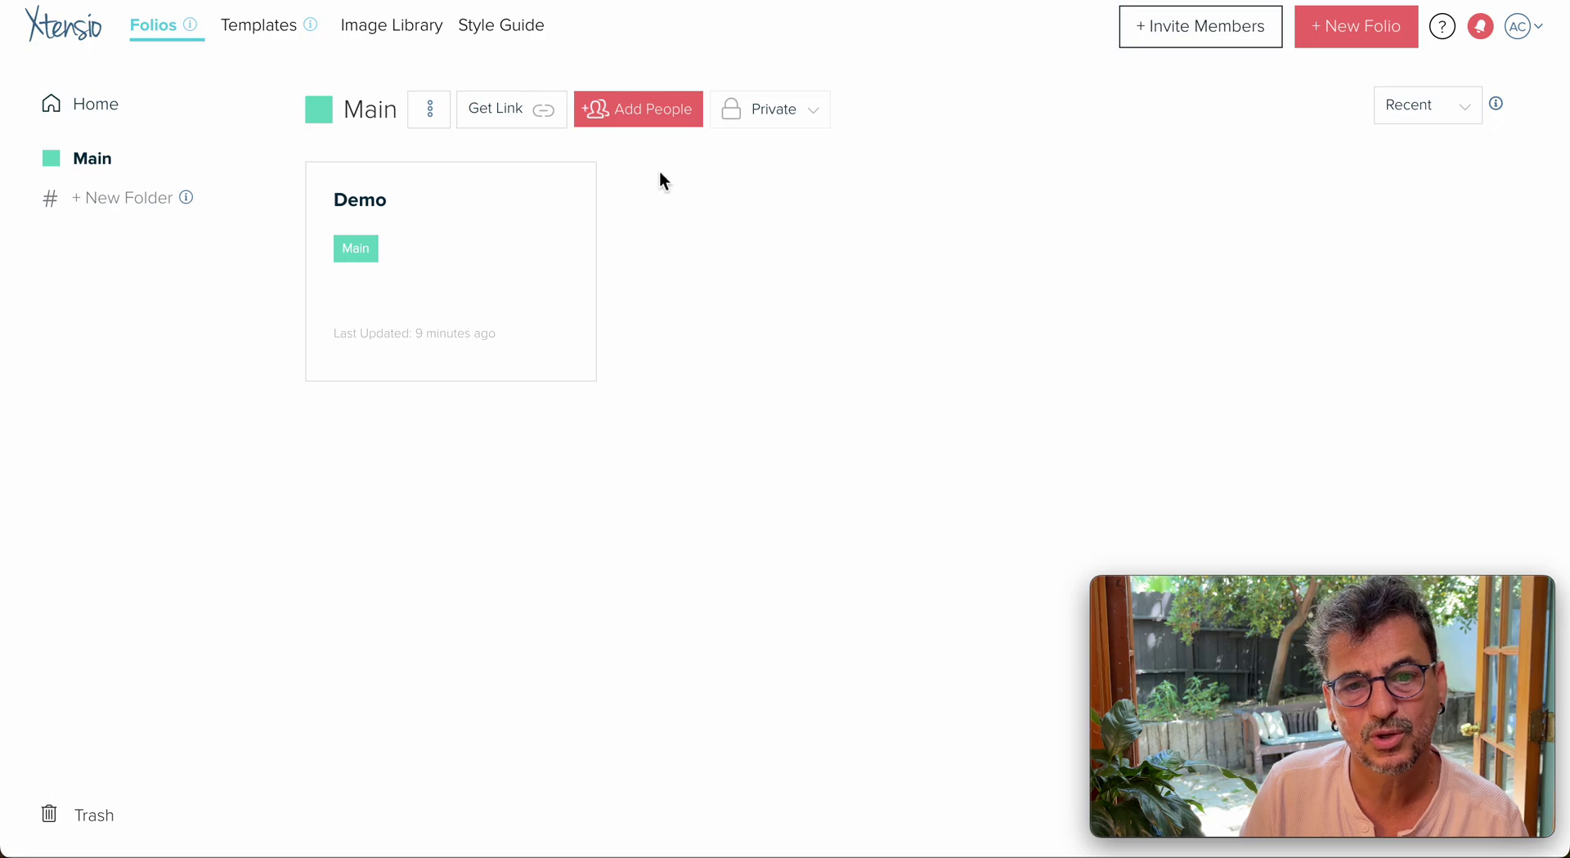
left_click(803, 116)
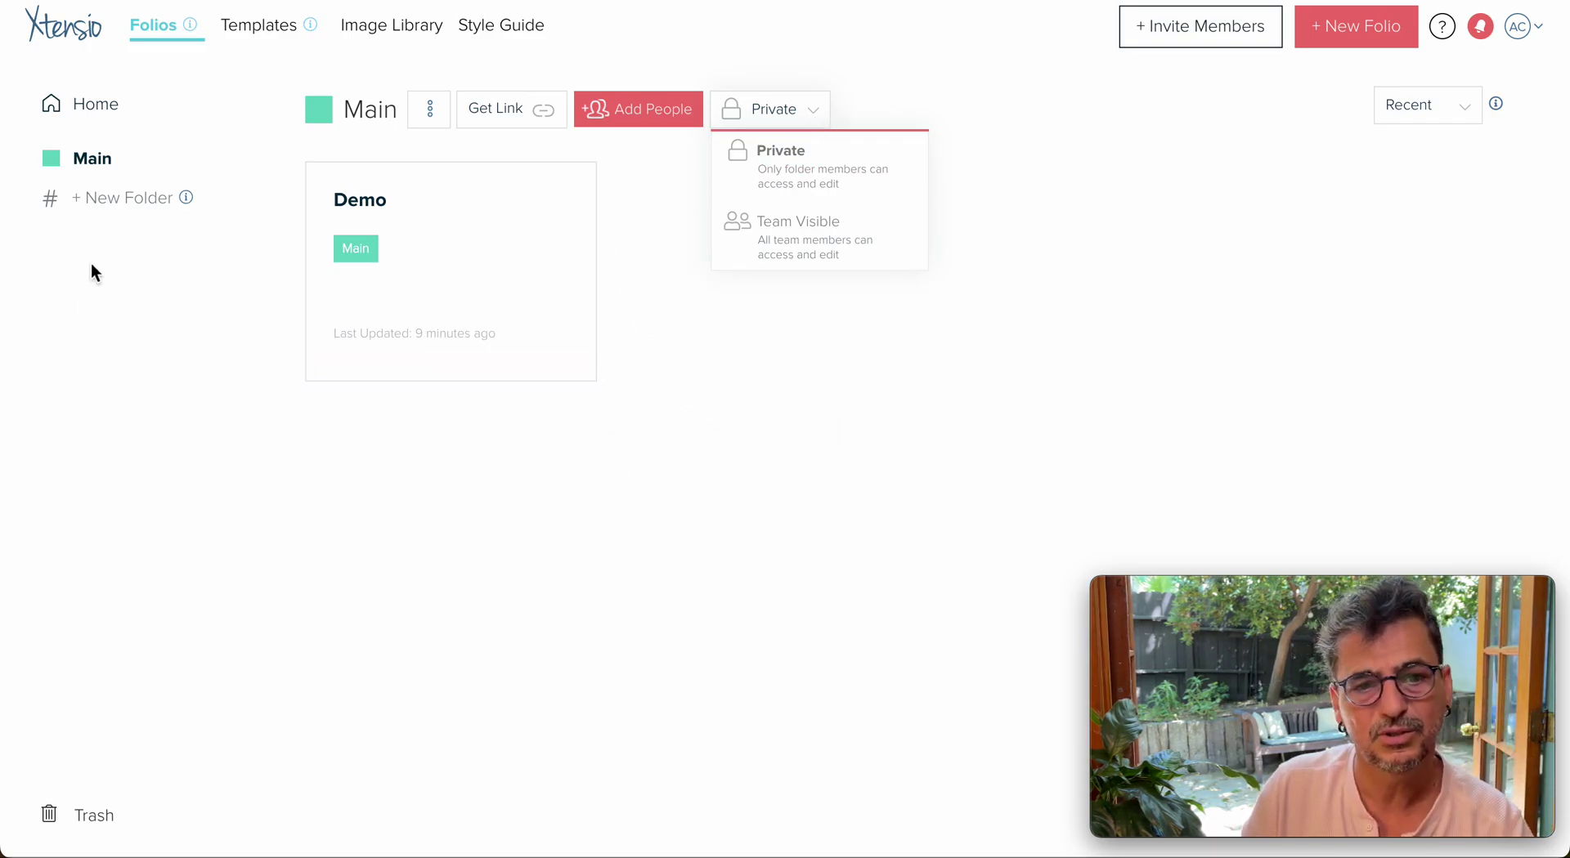
Create a new private folder named client #1 without inviting any collaborators
left_click(131, 205)
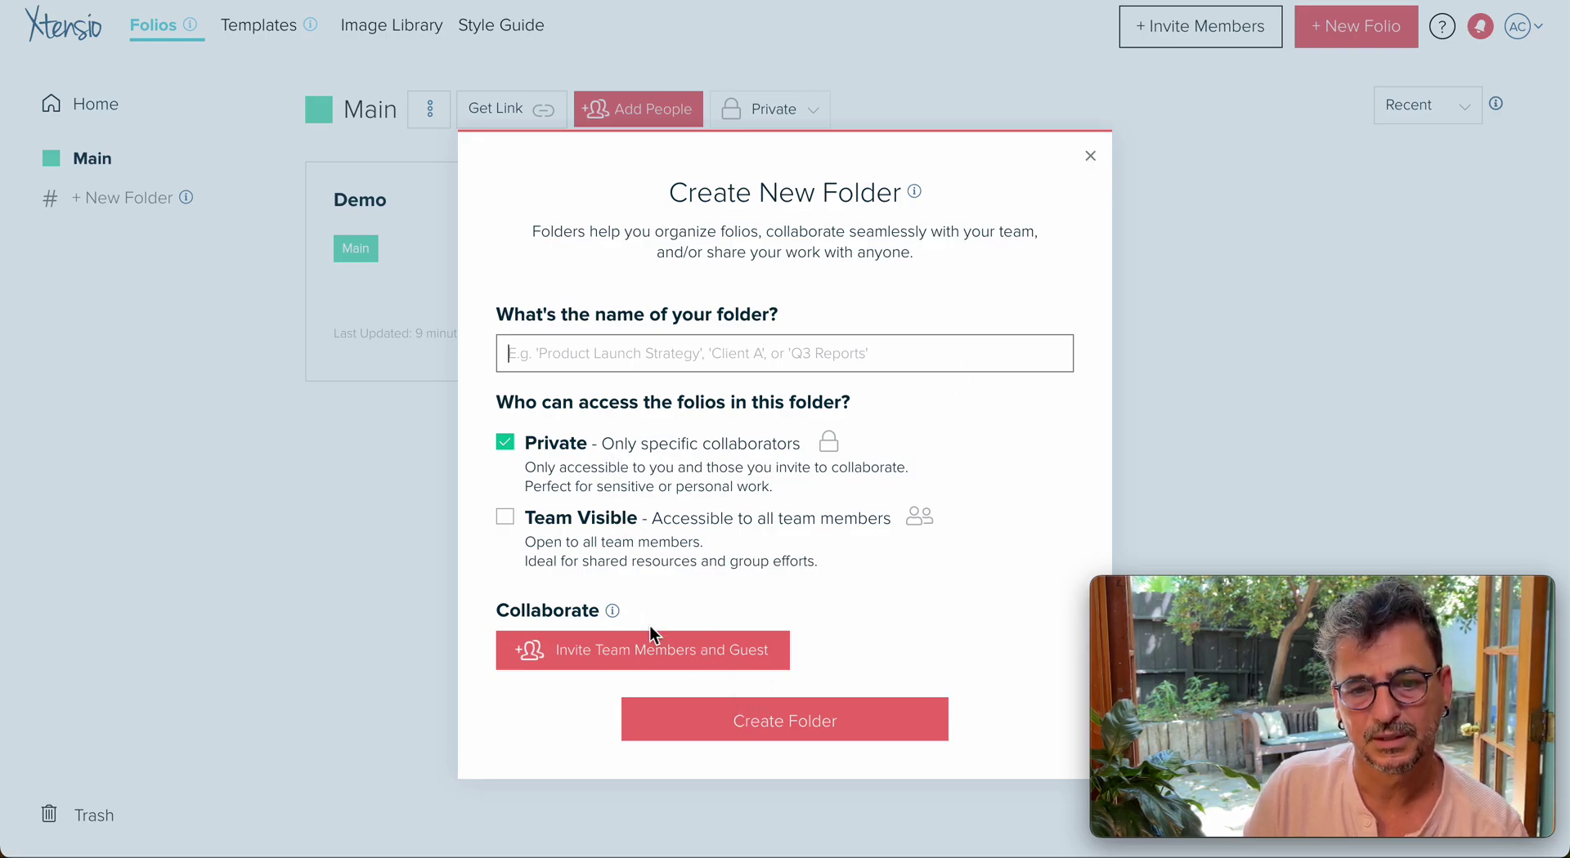
left_click(1090, 157)
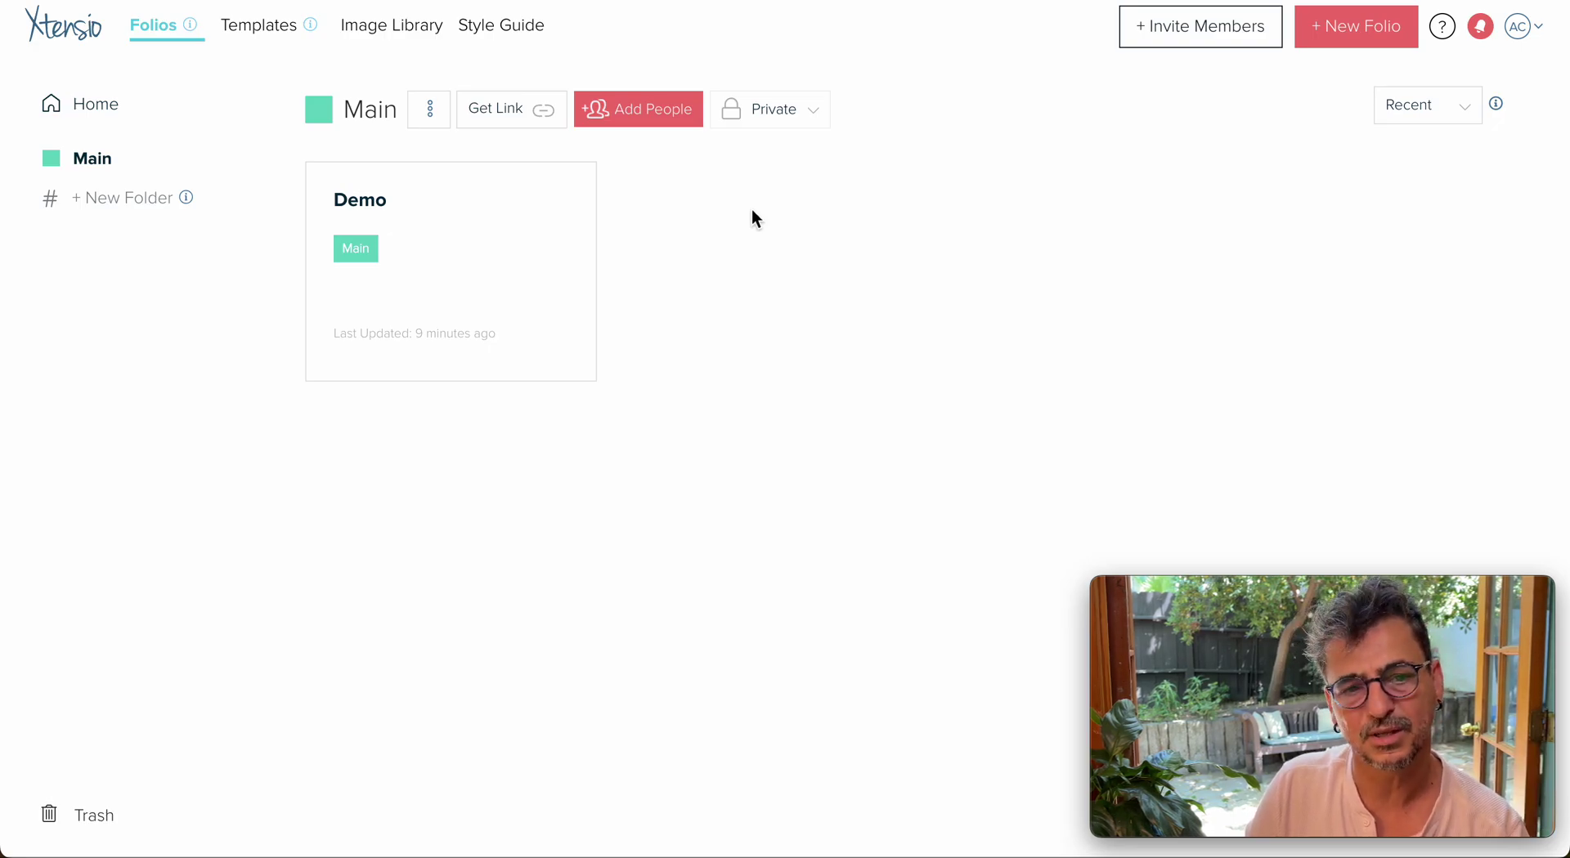
left_click(123, 202)
left_click(643, 343)
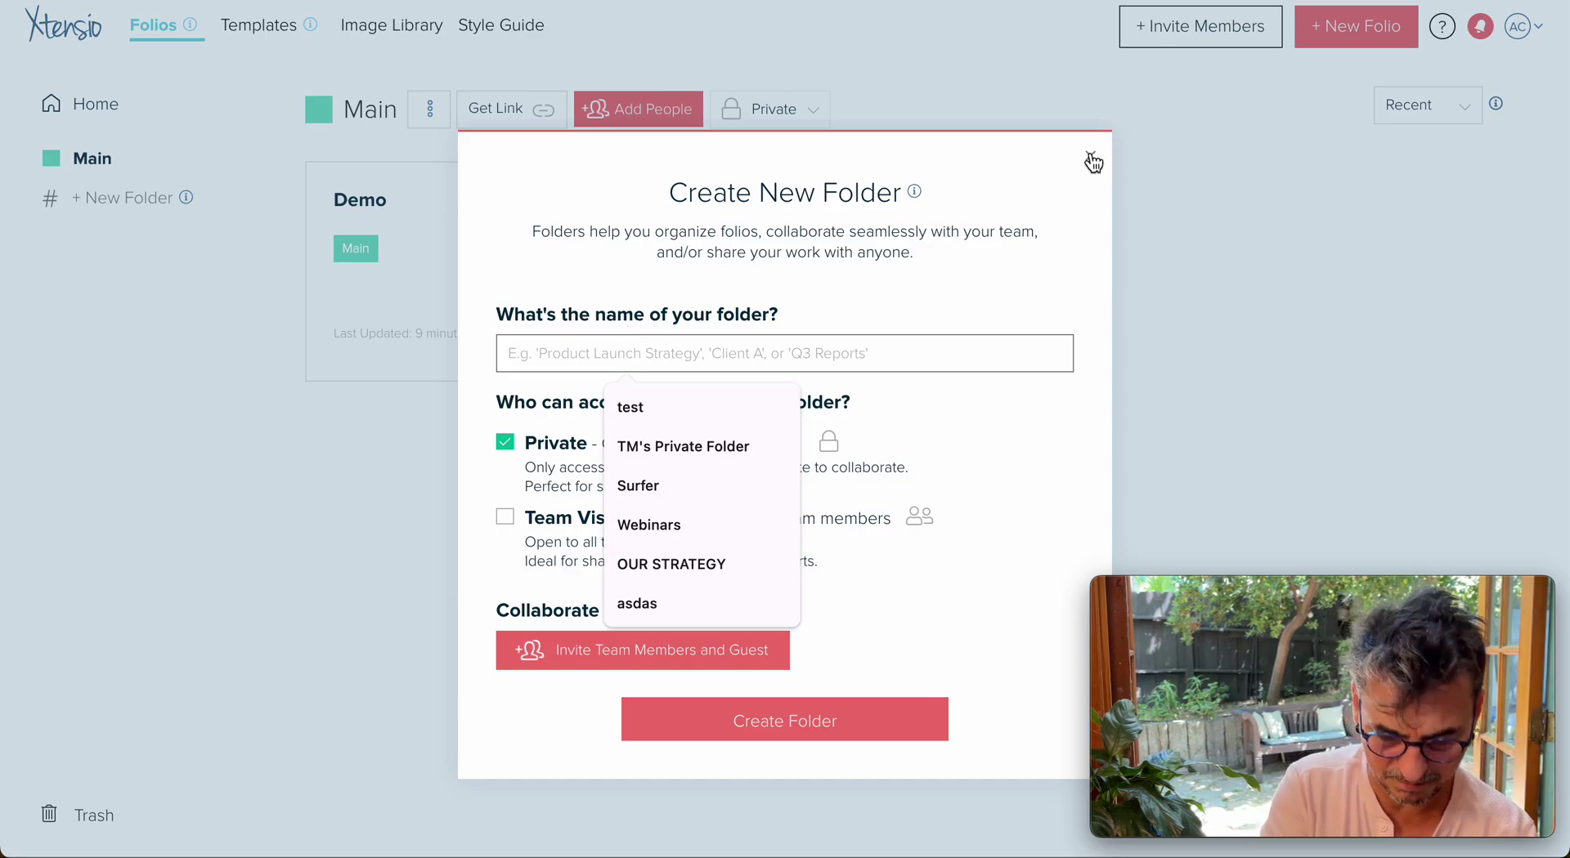
type("client")
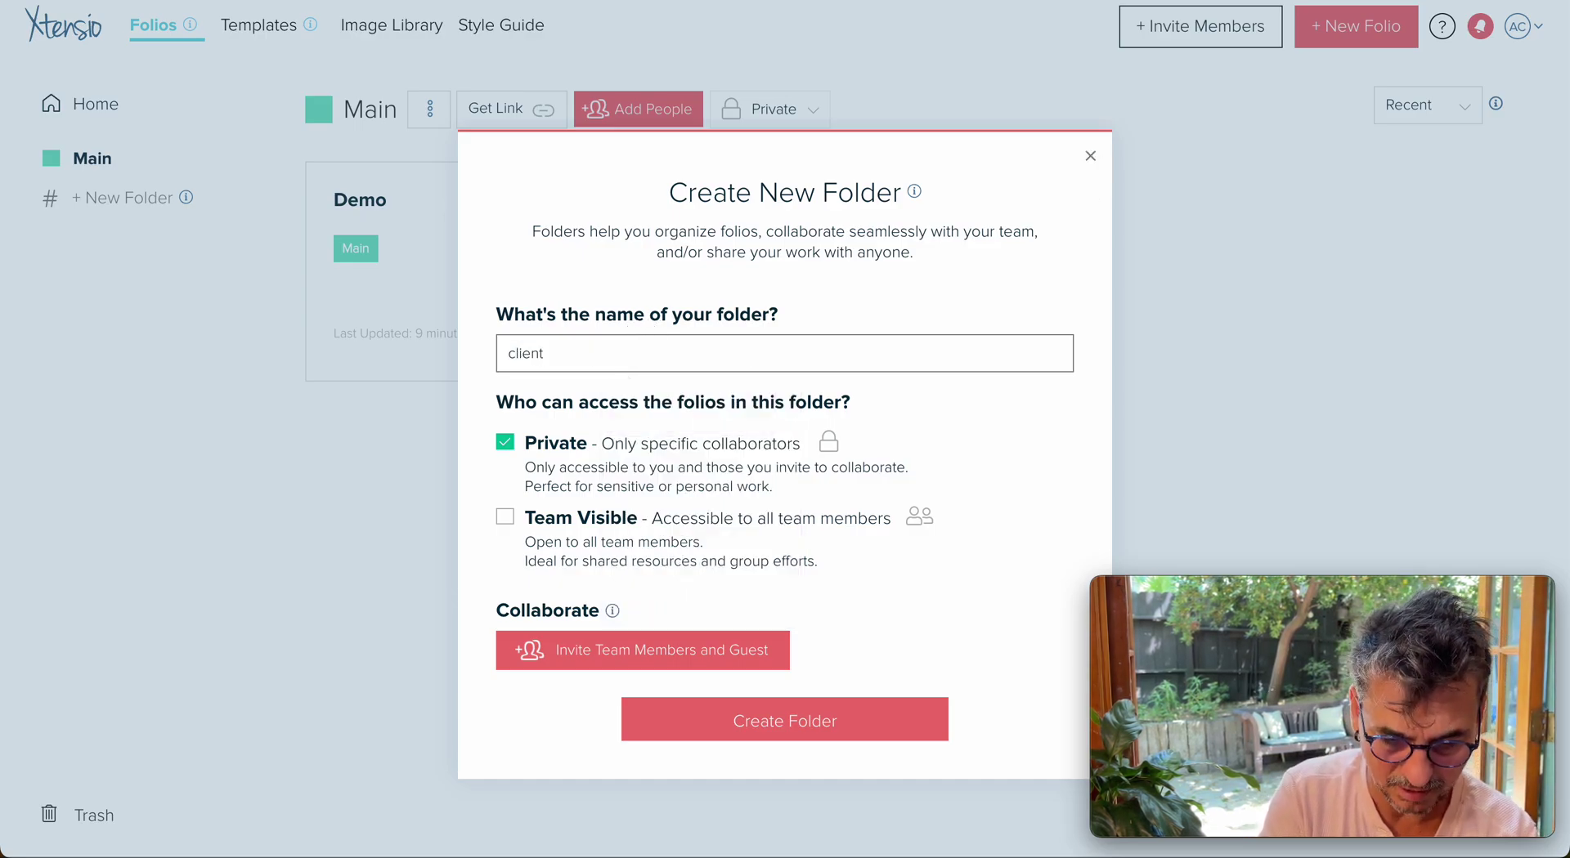
type(" #1")
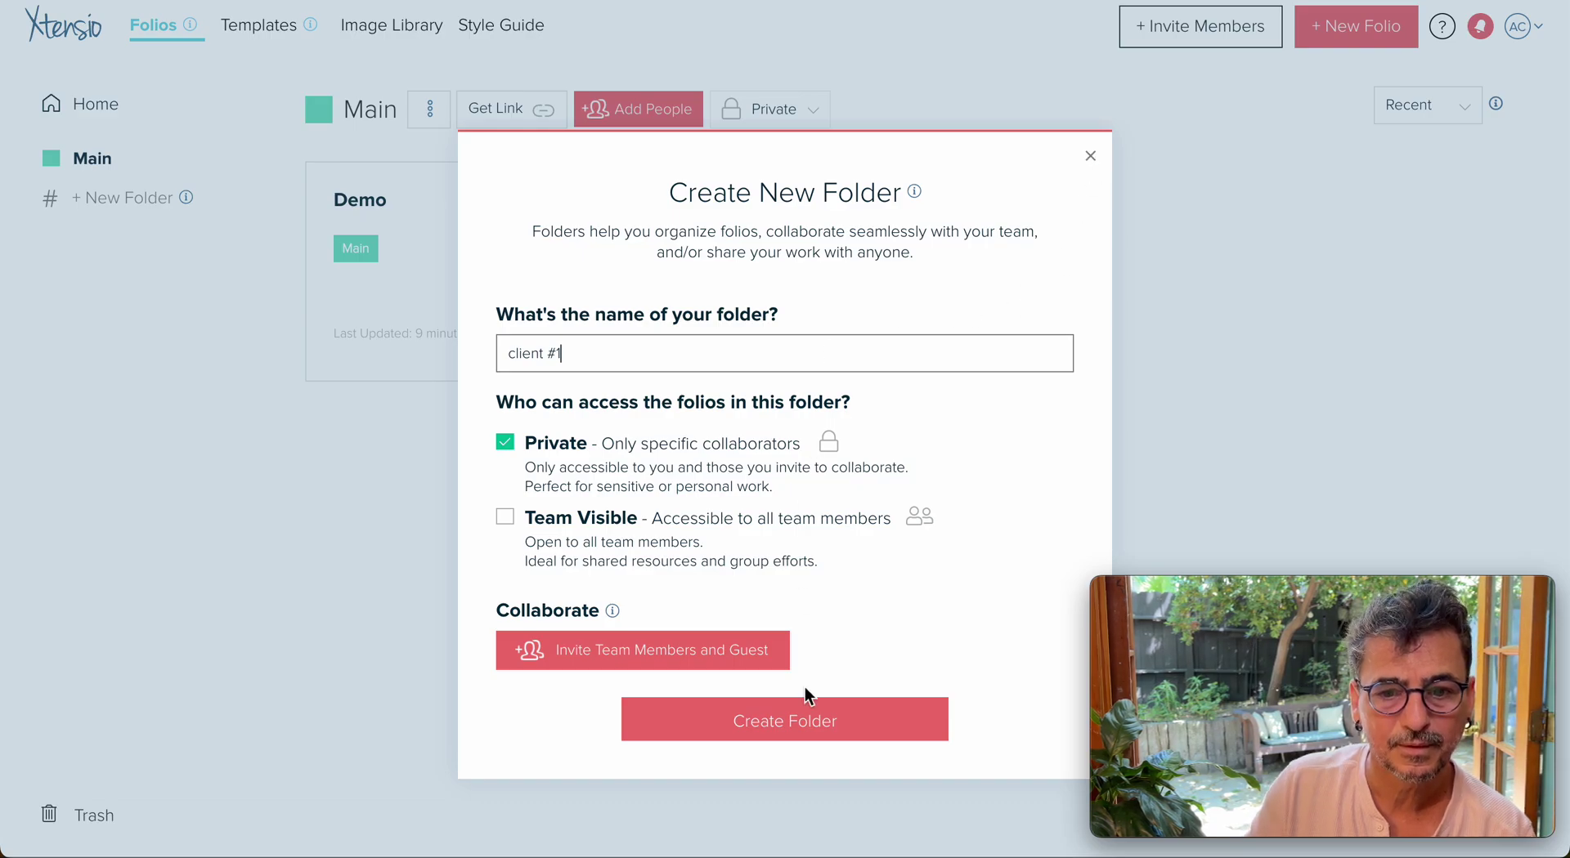
left_click(797, 730)
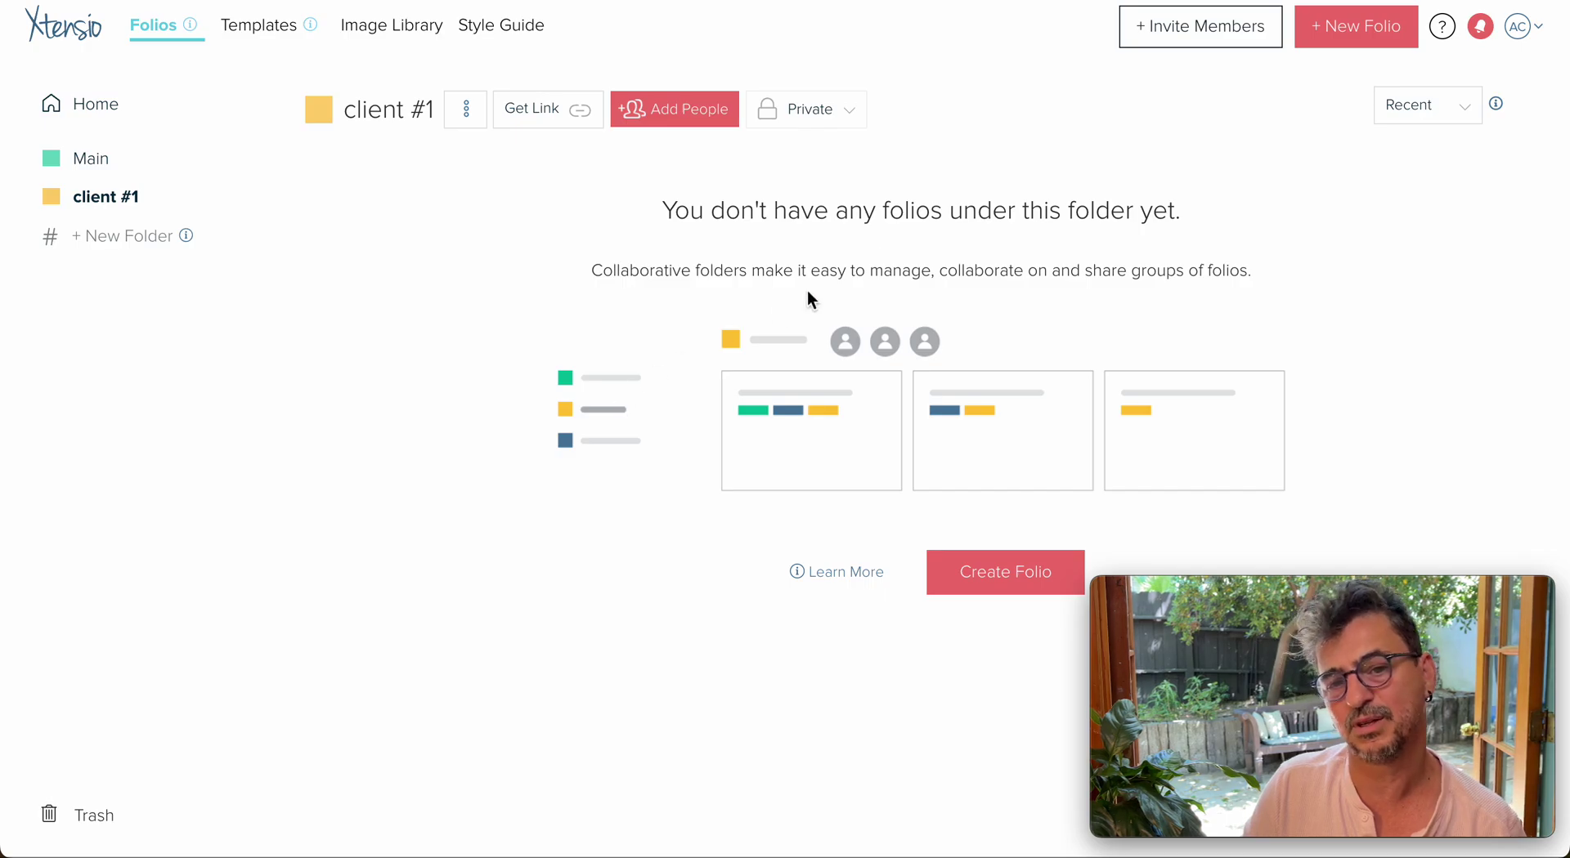
Add the Demo folio in the Main folder to the client #1 folder as well, keeping it in Main
left_click(96, 158)
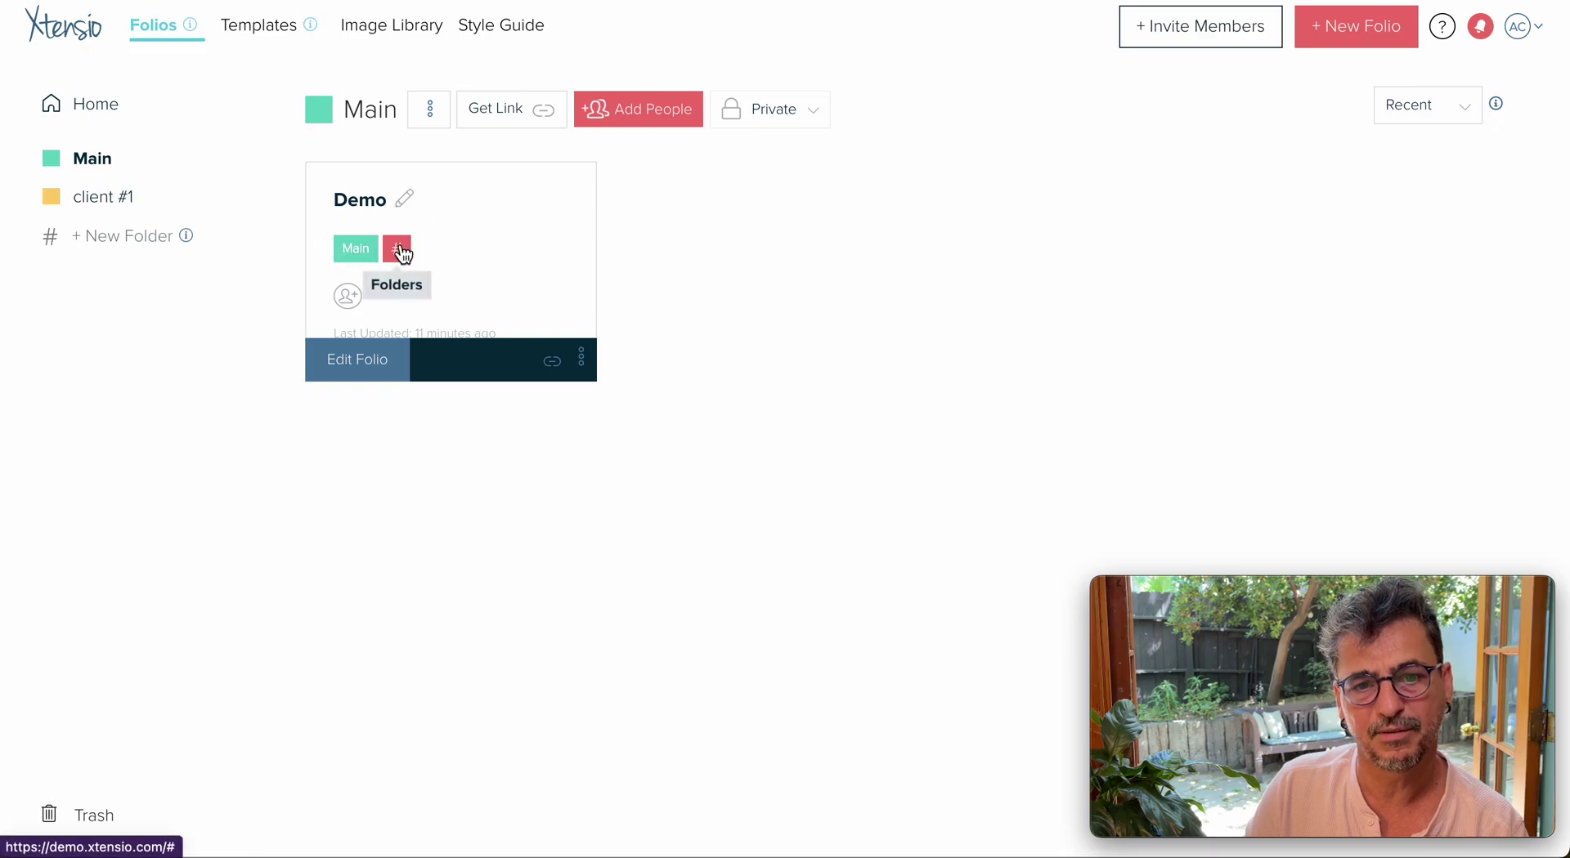
left_click(398, 251)
left_click(658, 412)
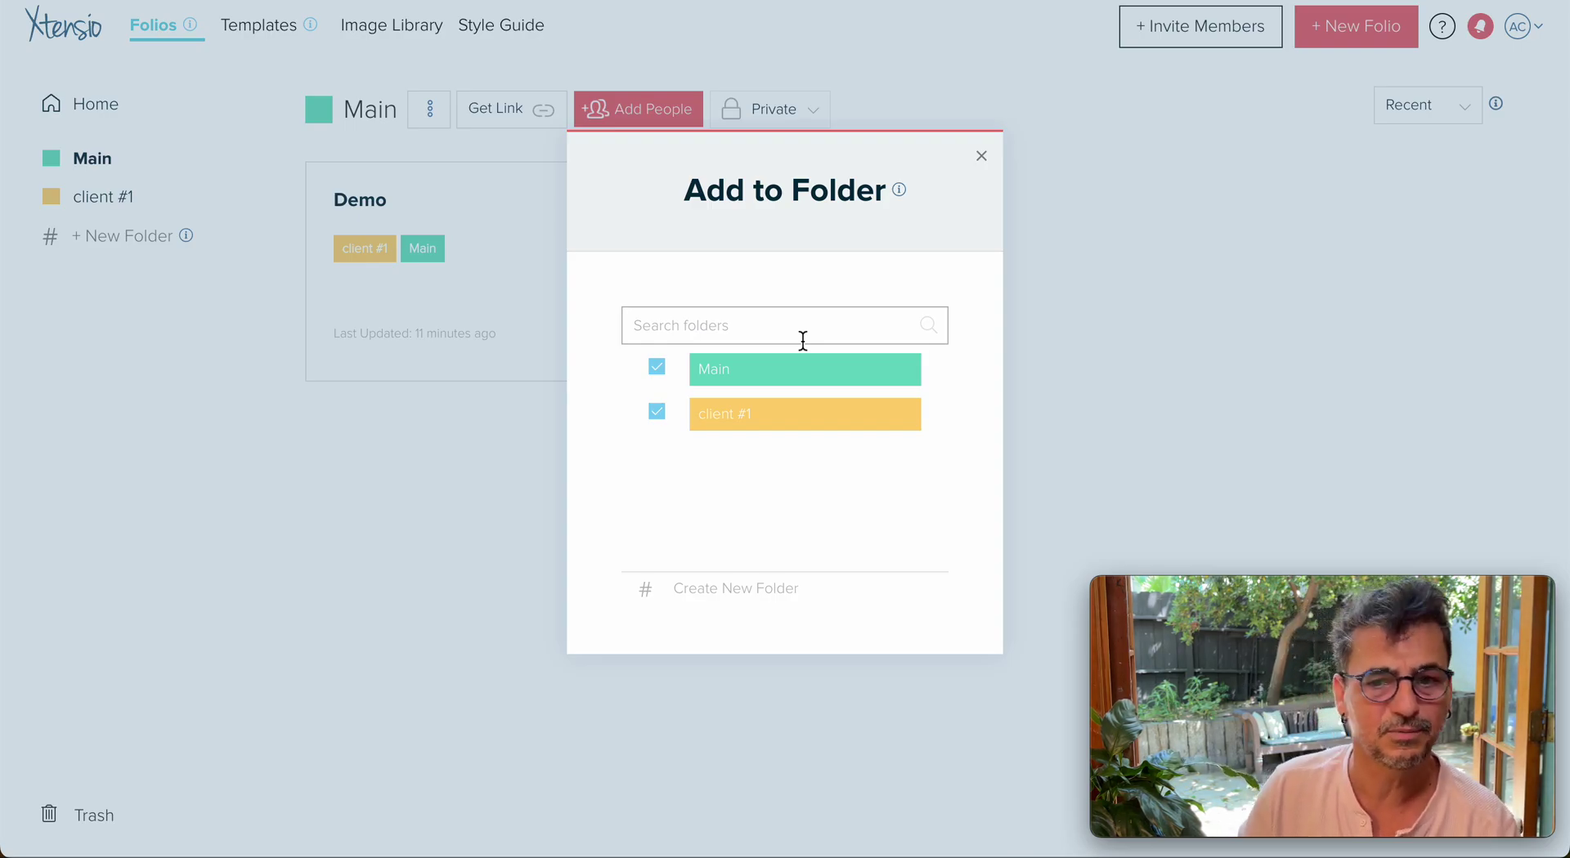
left_click(984, 159)
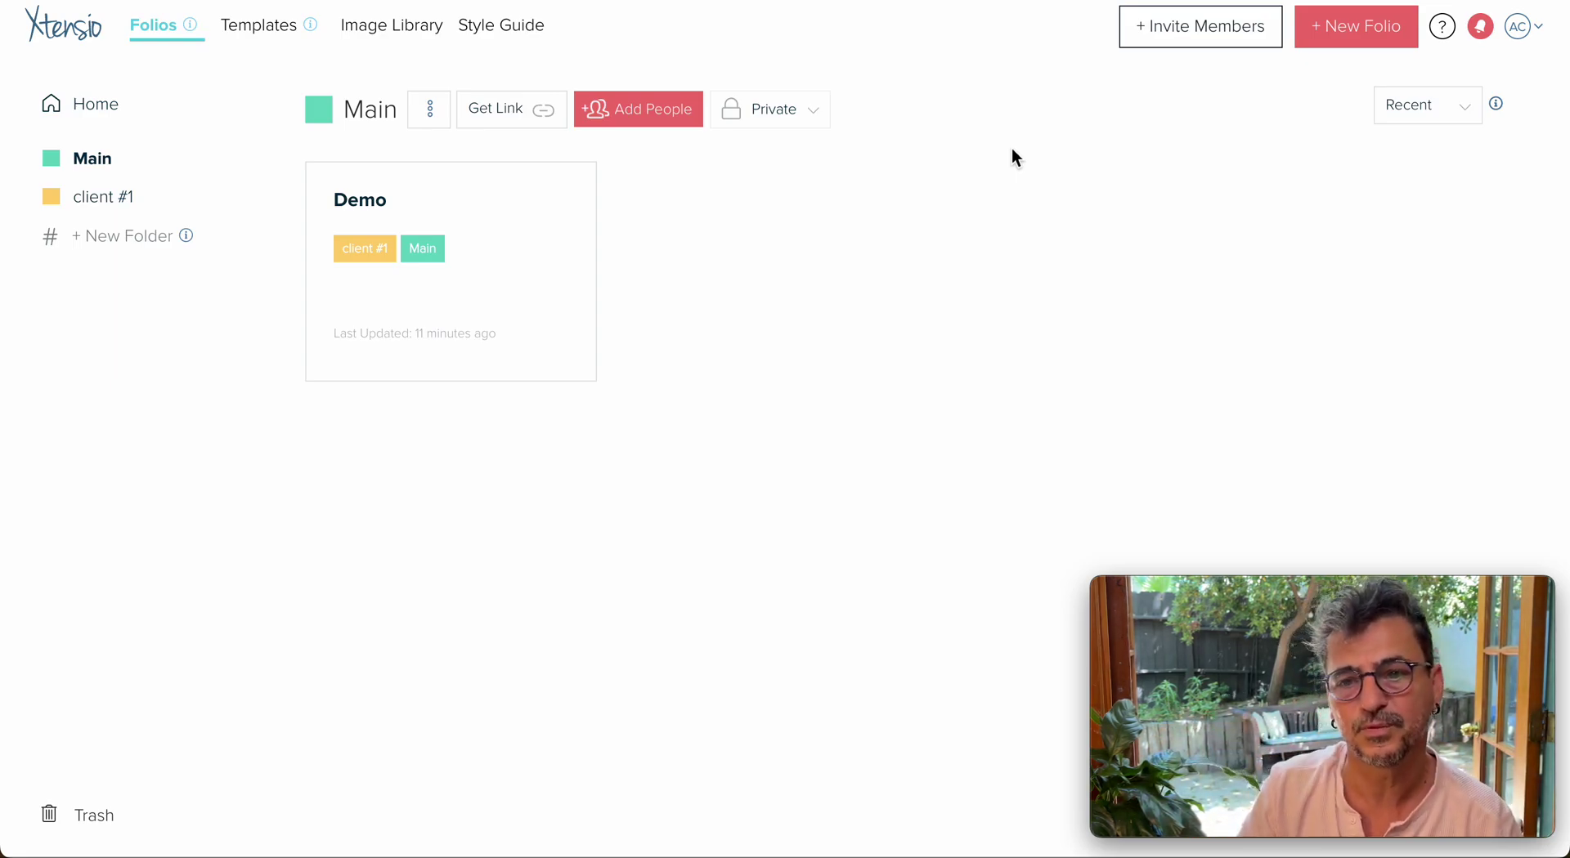
left_click(898, 154)
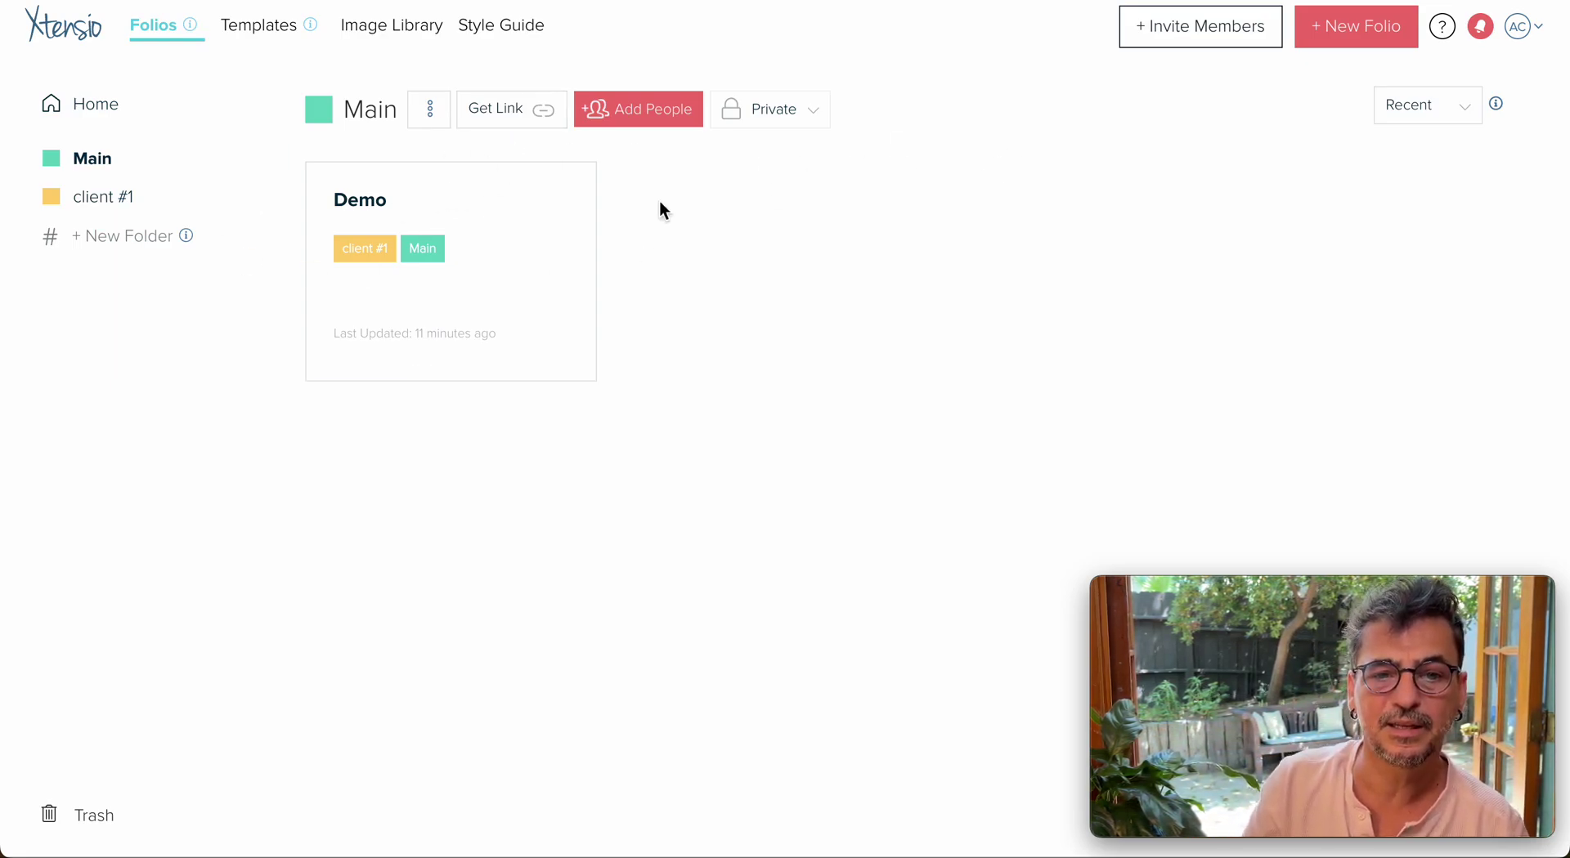
mouse_move(420, 224)
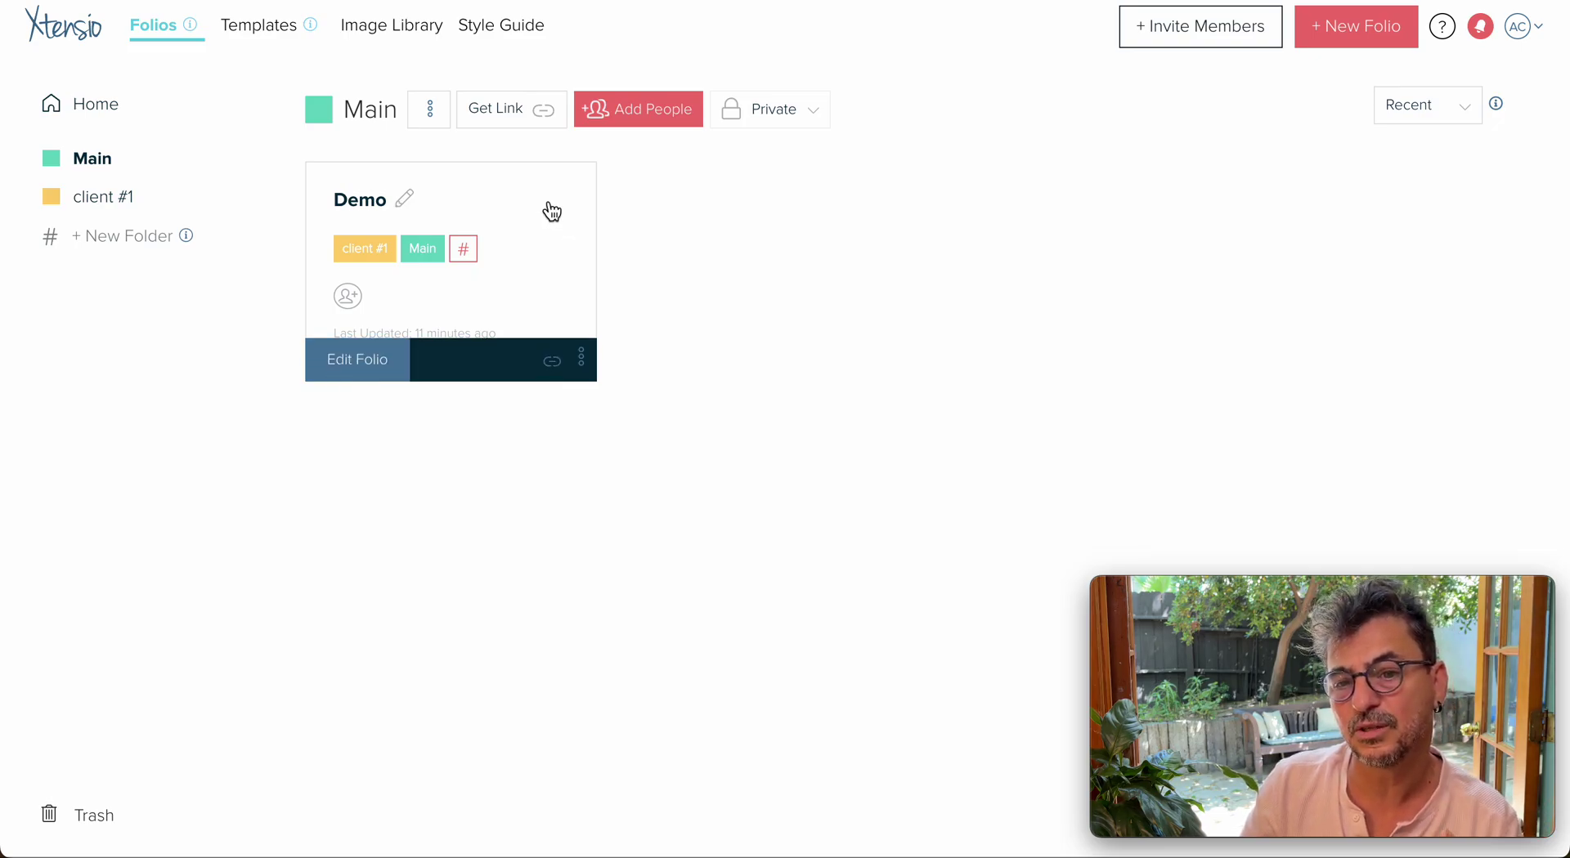
Look through the deleted folios in the trash and their recovery option, and return to the home dashboard
left_click(78, 816)
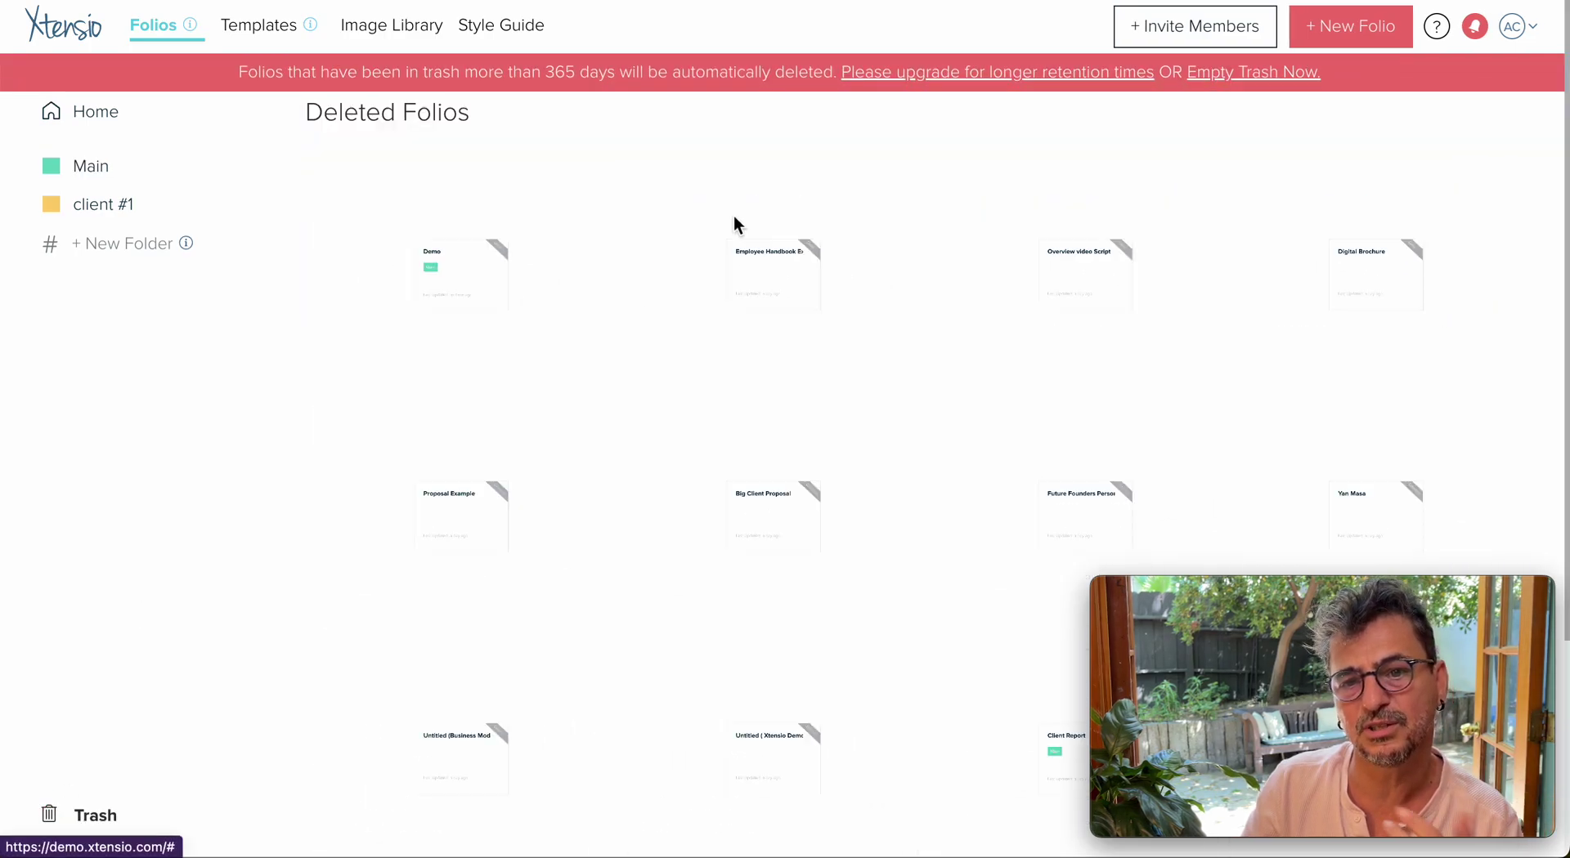
mouse_move(782, 322)
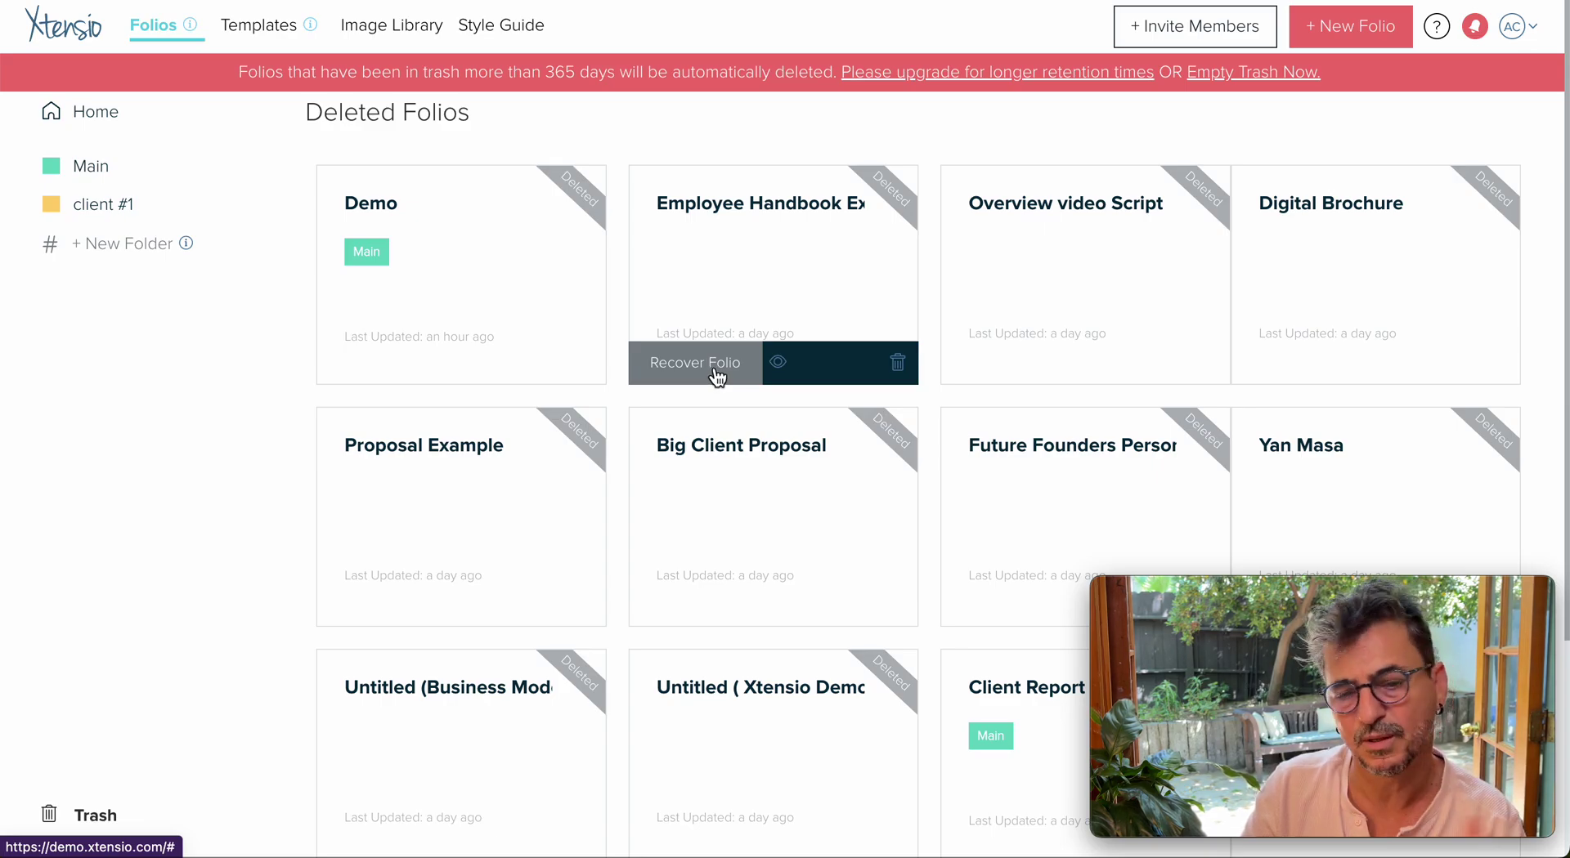
scroll(730, 385, "down", 7)
scroll(729, 381, "down", 5)
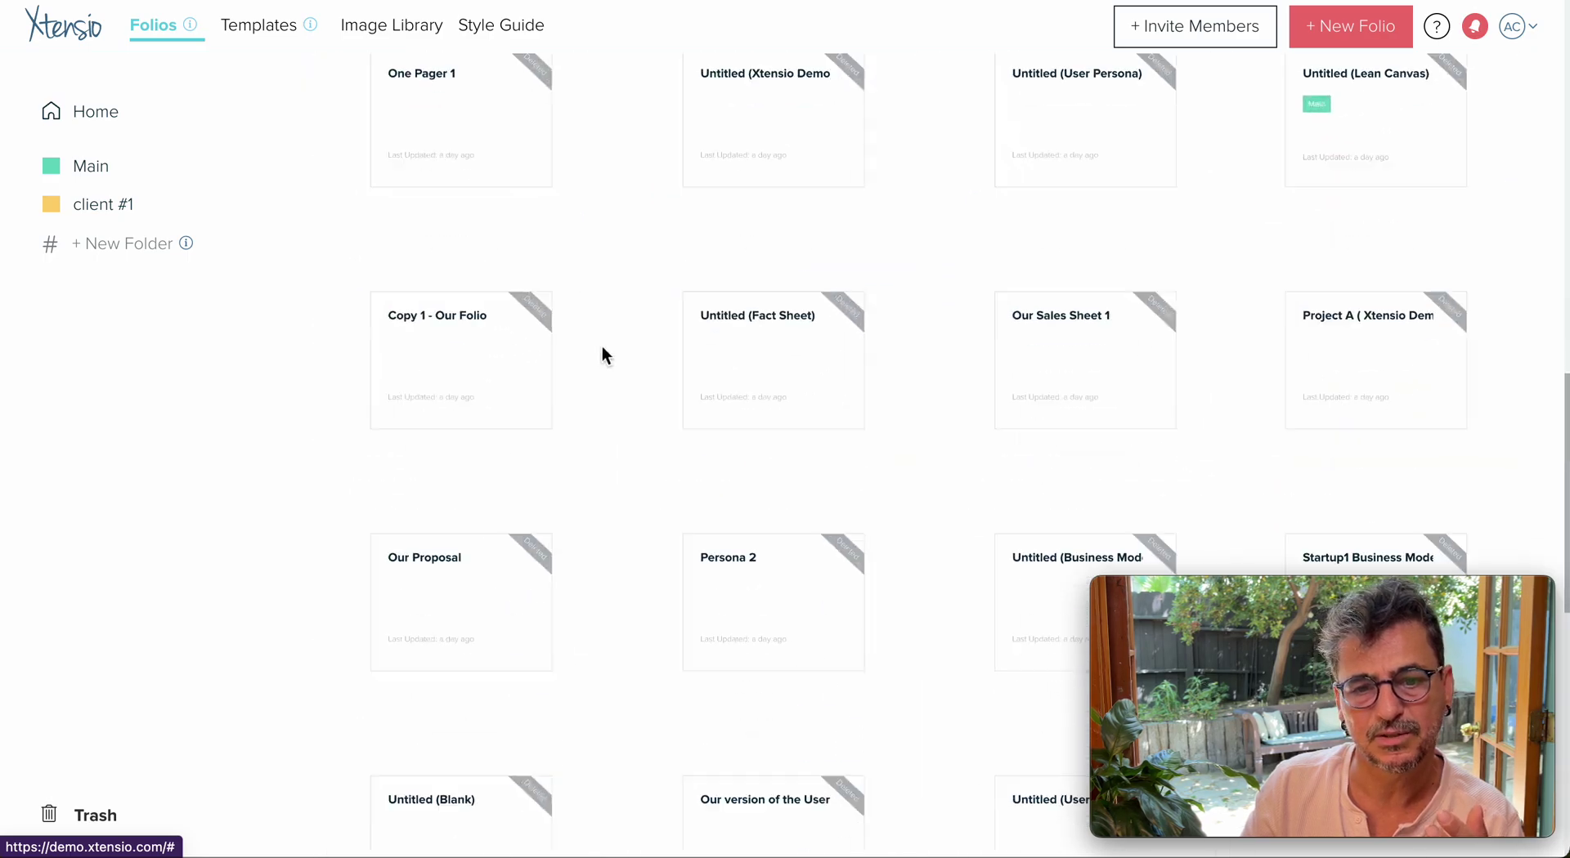
scroll(602, 354, "up", 12)
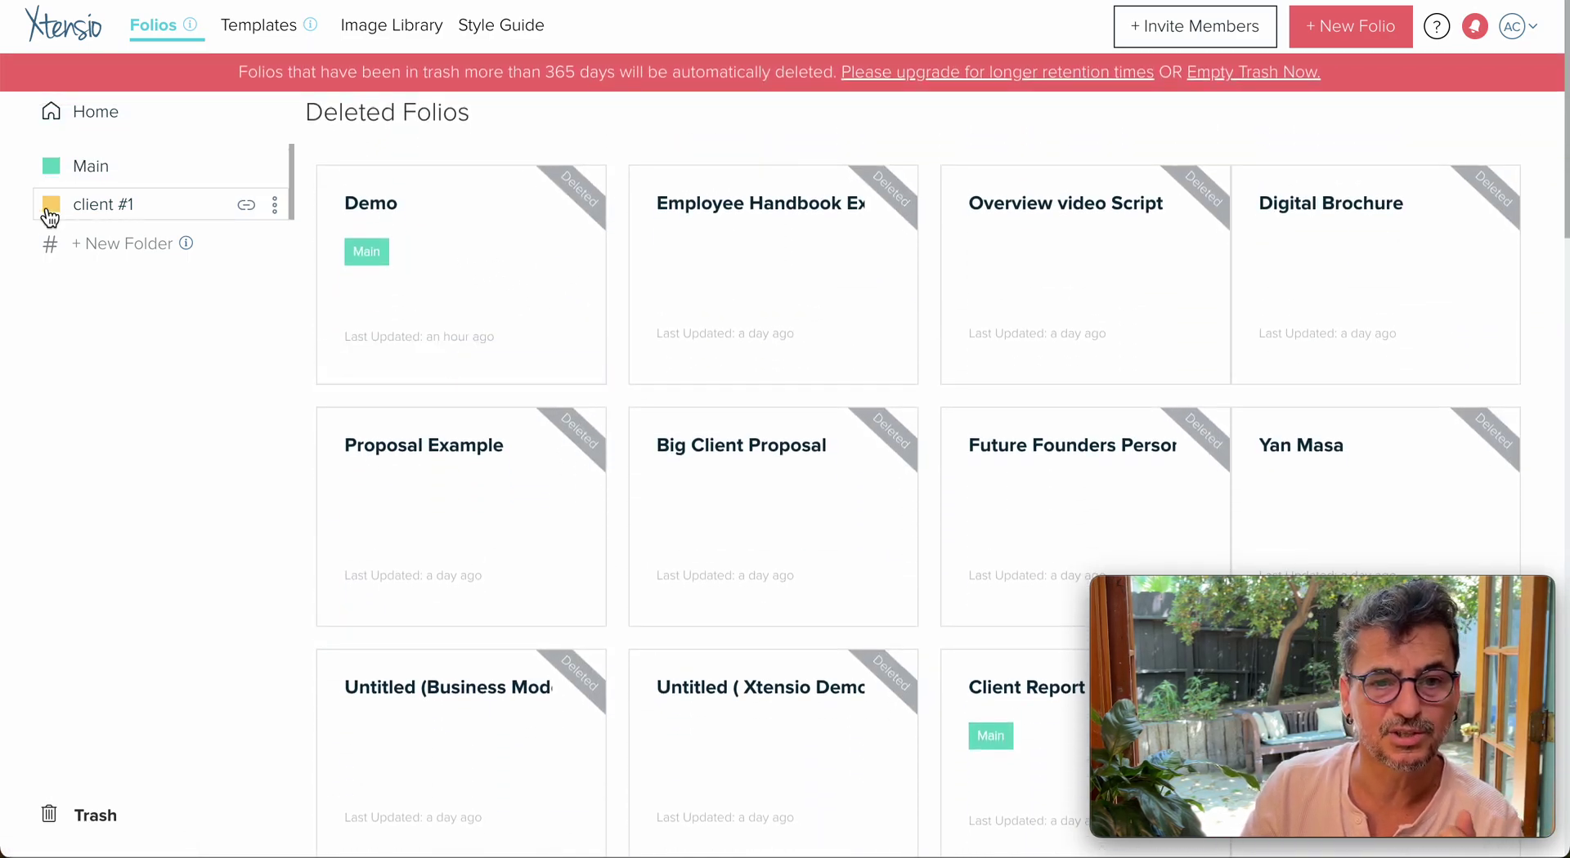
left_click(98, 114)
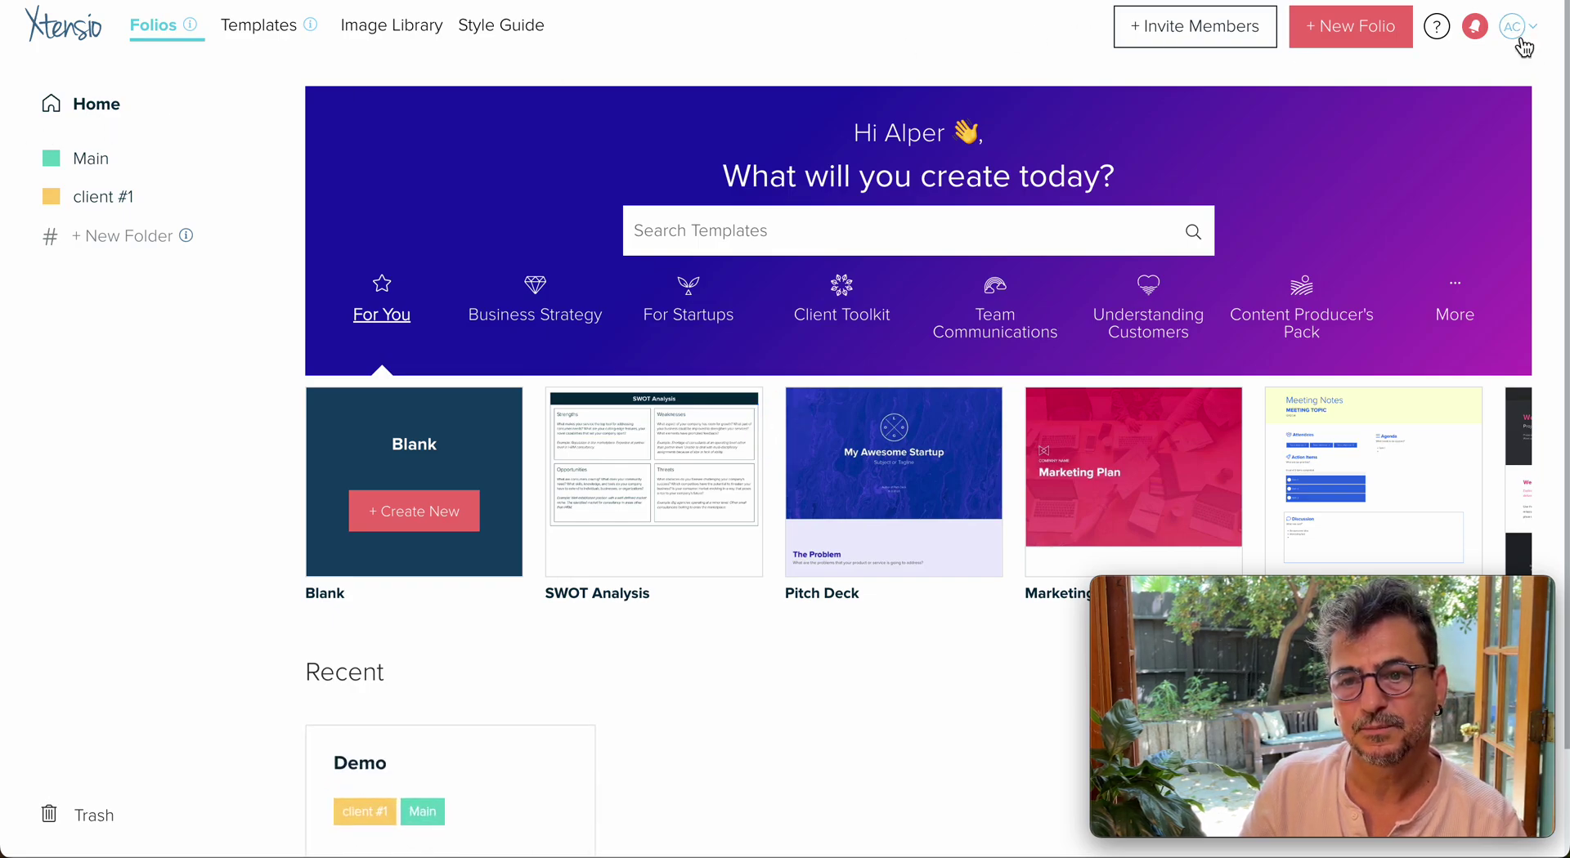
Uncover the support chat launcher, view the chat and help window, and close it again
mouse_move(1517, 617)
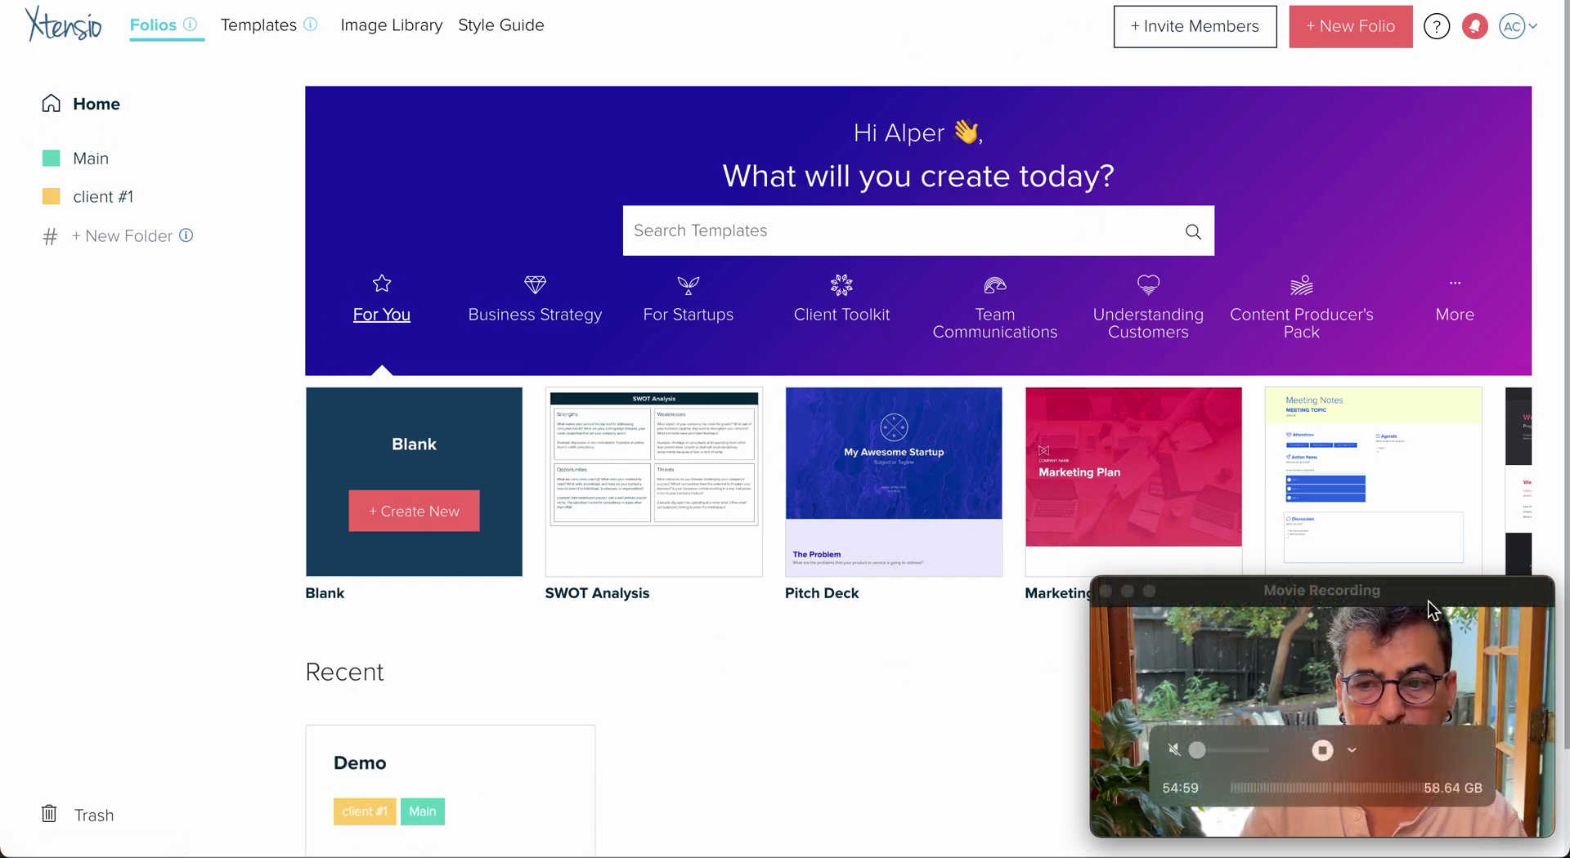
left_click_drag(1423, 606, 1328, 535)
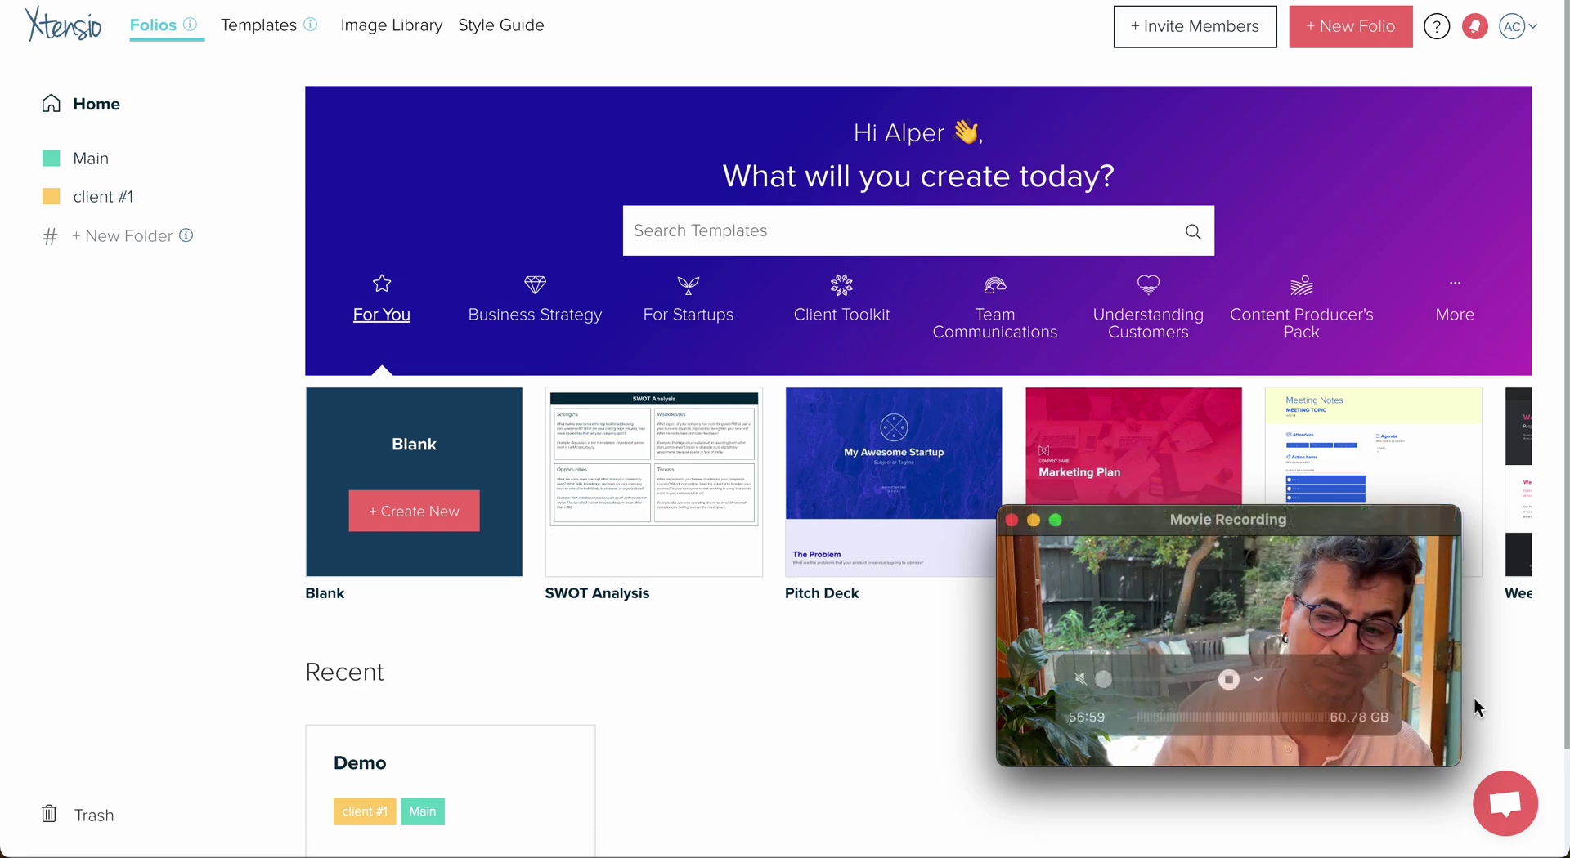
left_click(1507, 805)
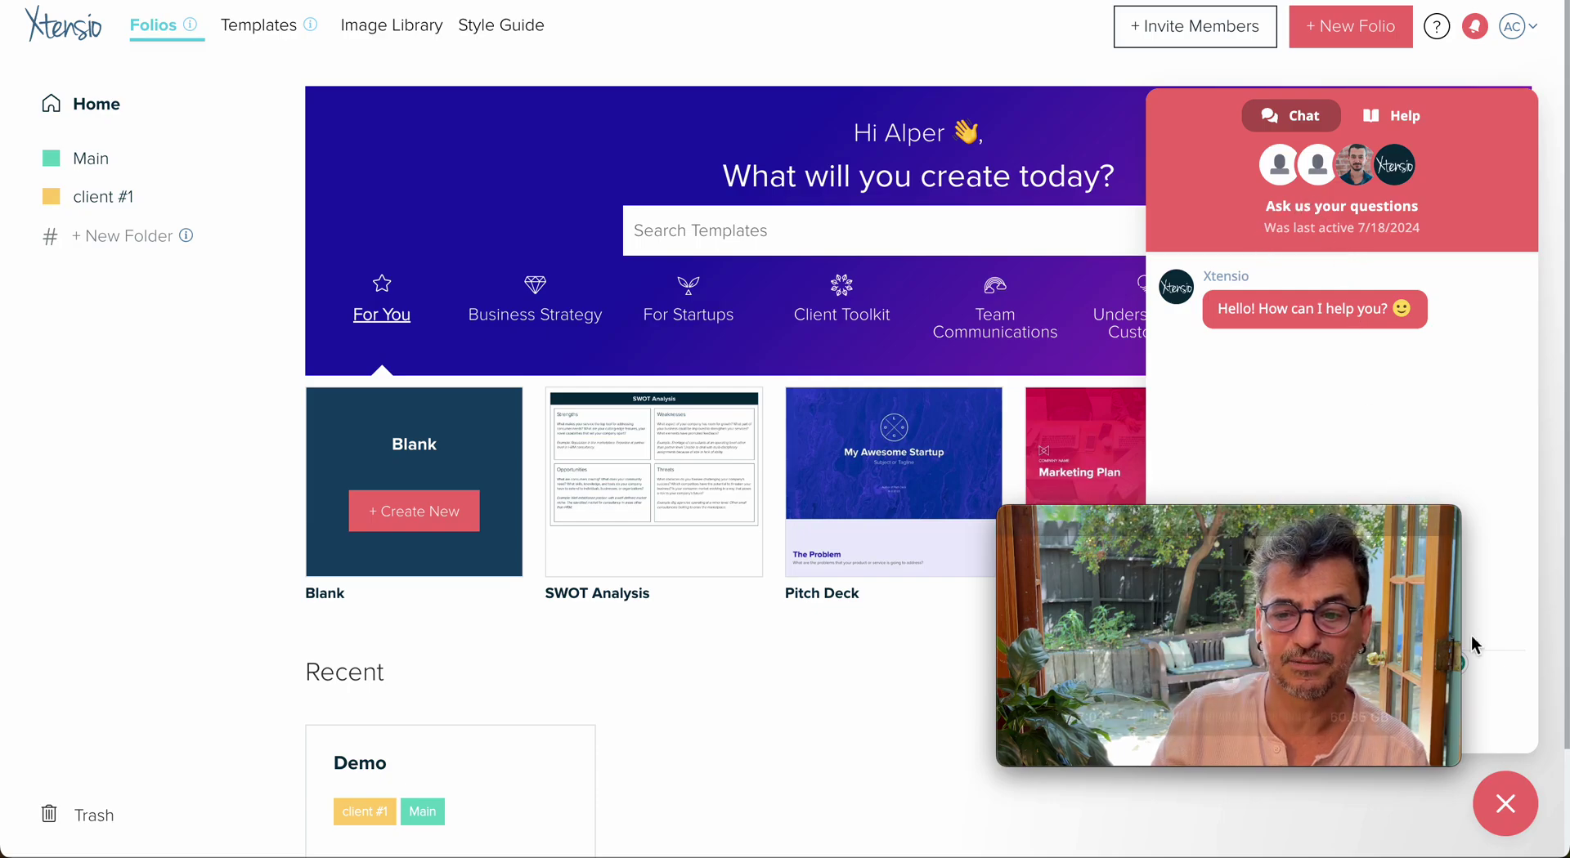
left_click(1505, 805)
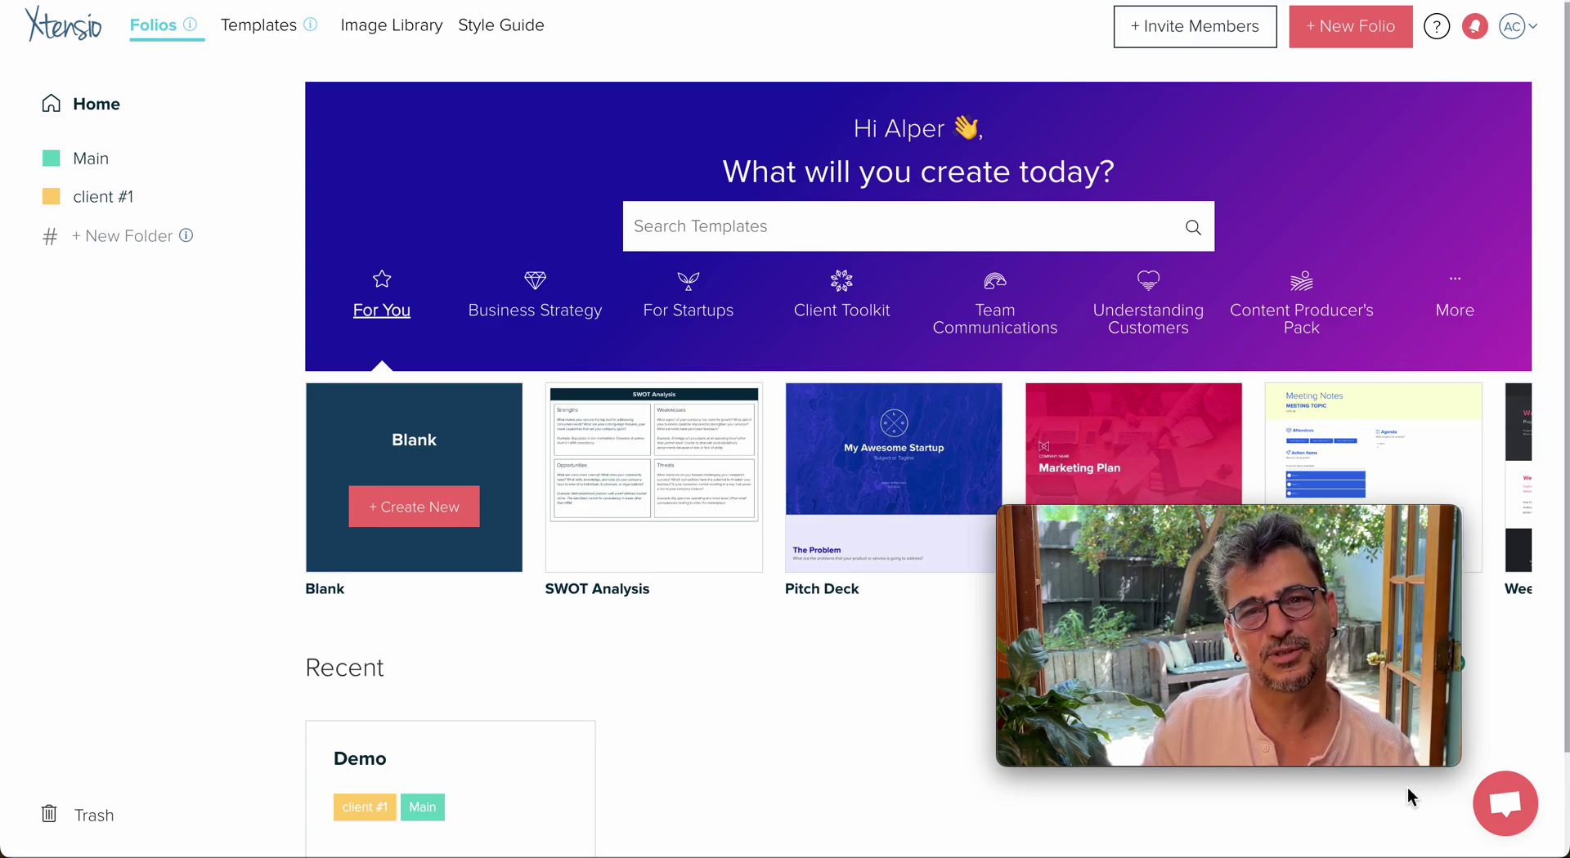
mouse_move(1353, 659)
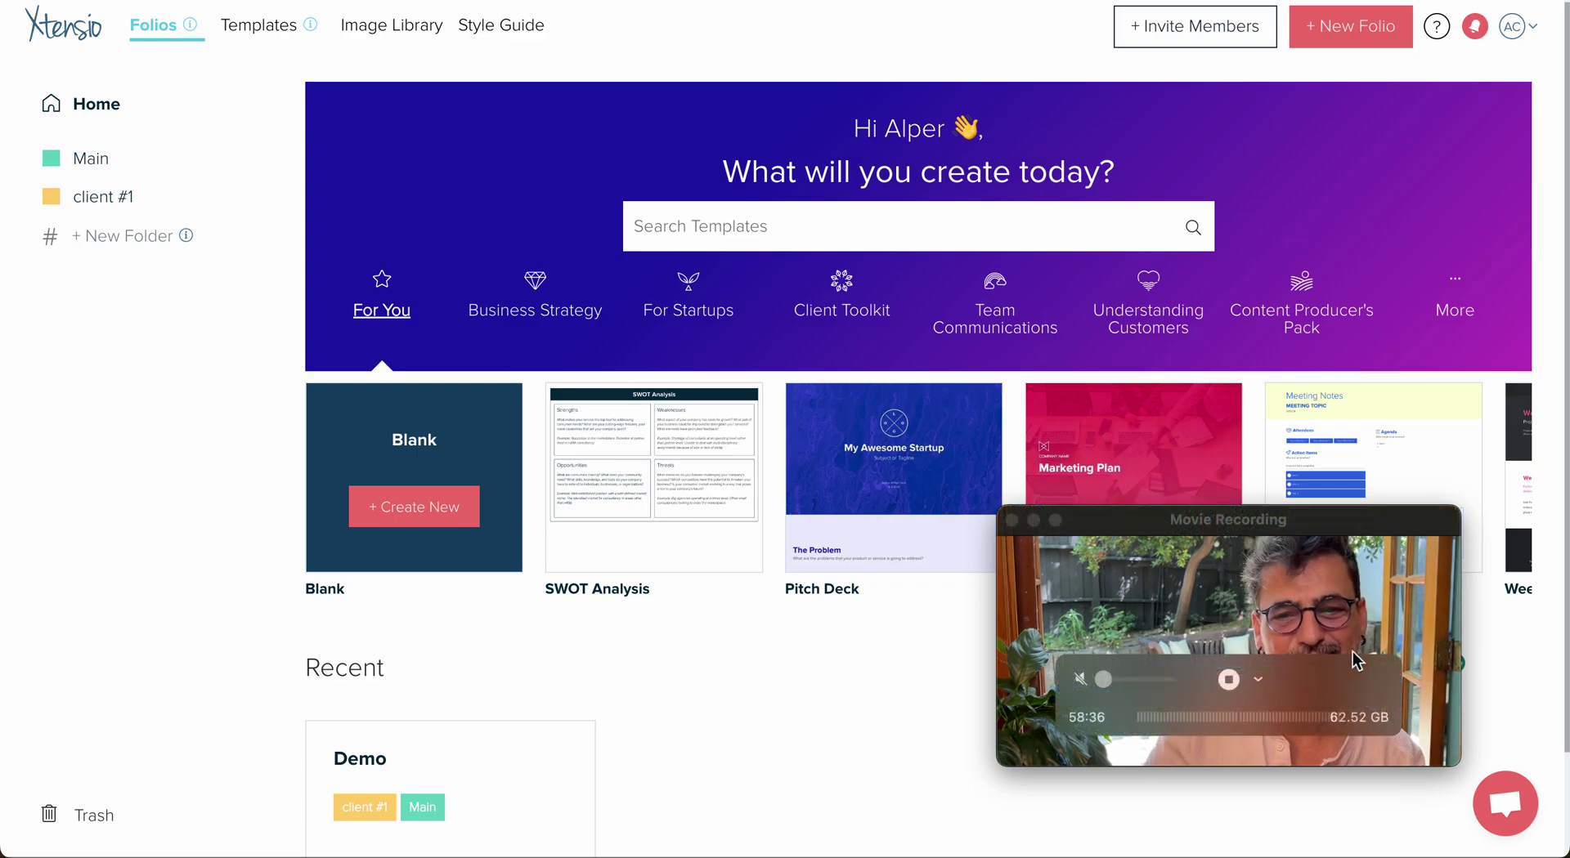
left_click(1226, 679)
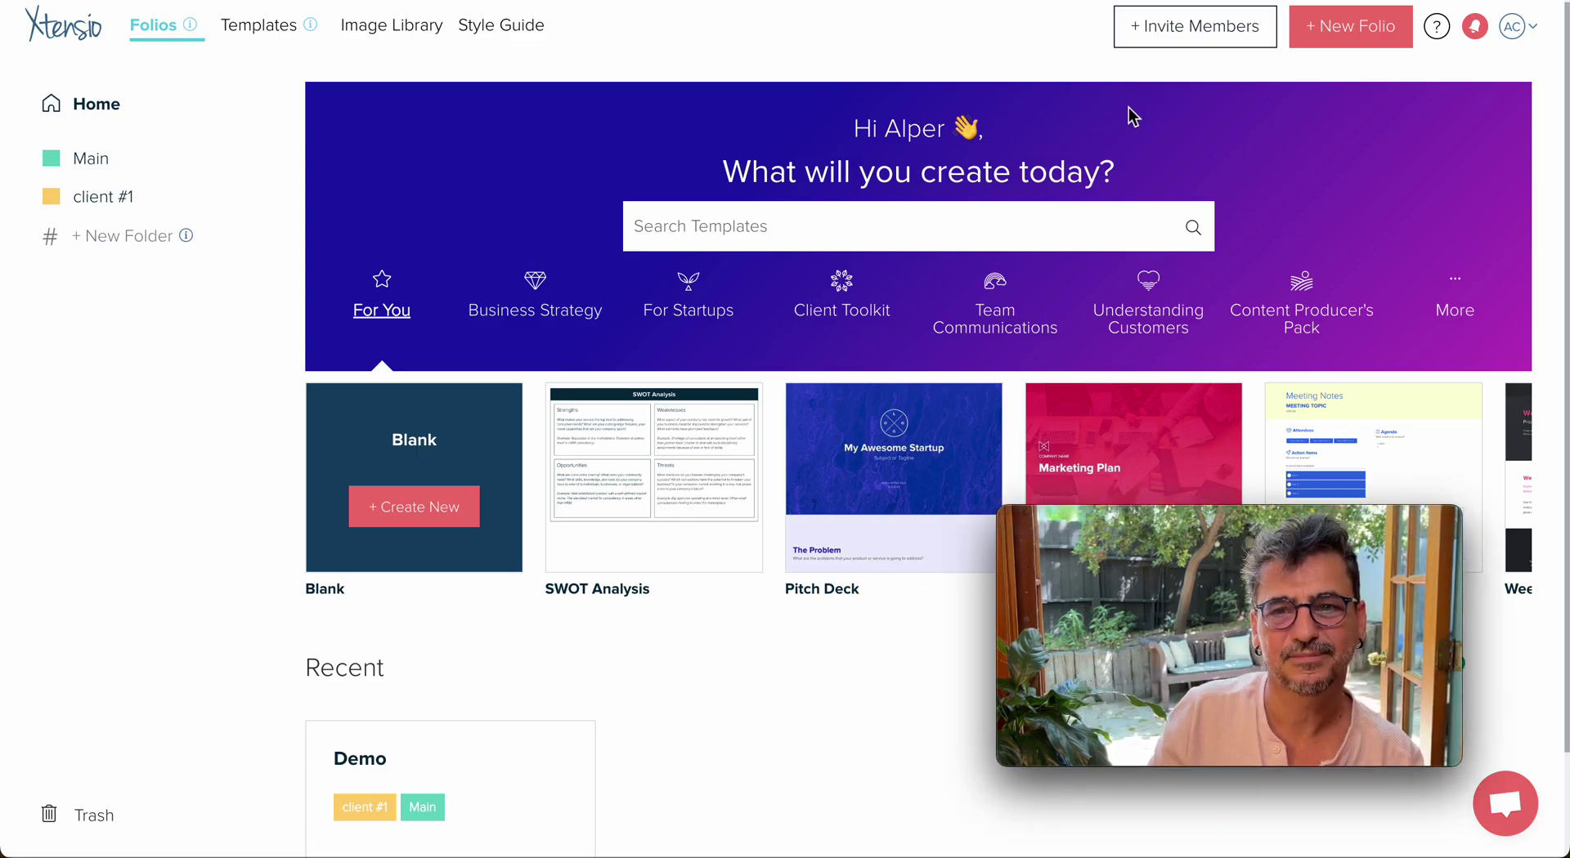